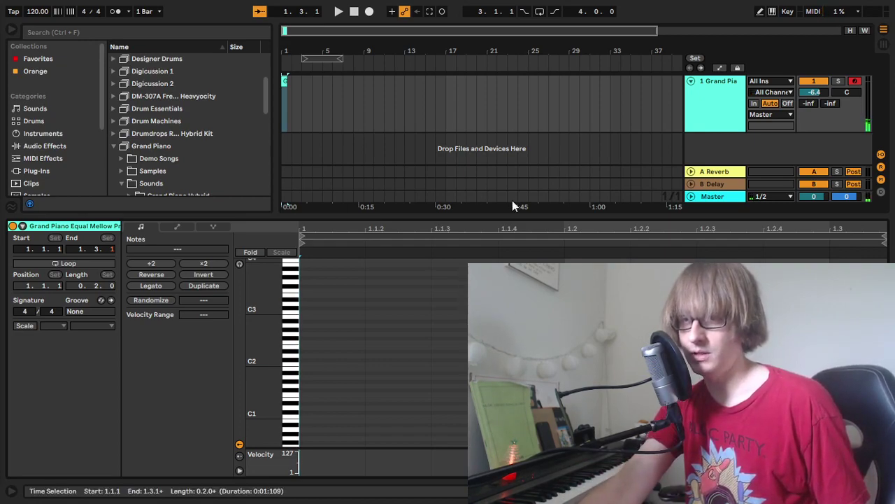
drag(450, 217, 443, 15)
drag(267, 231, 273, 221)
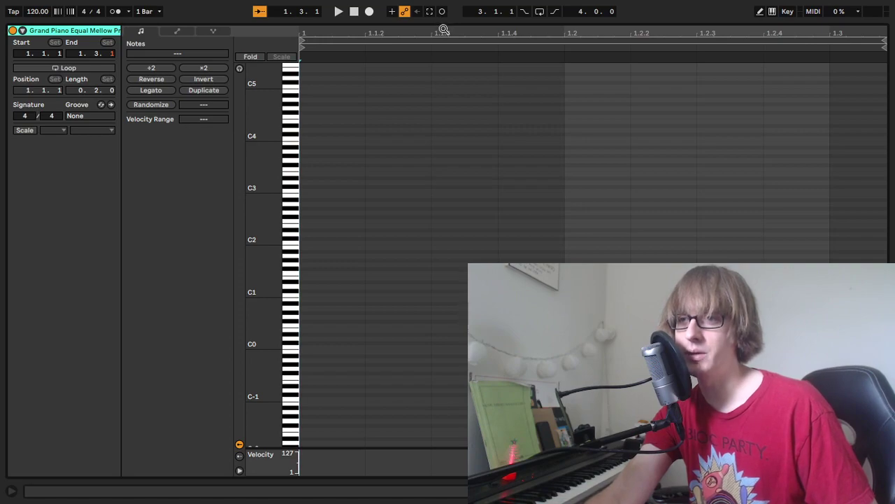
drag(448, 25, 400, 321)
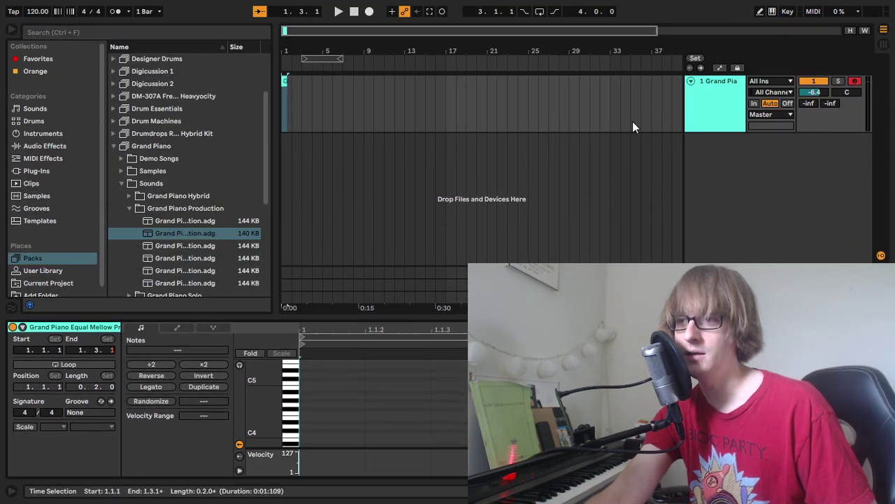
Step: Delete the Reverb device from return track A
click(702, 105)
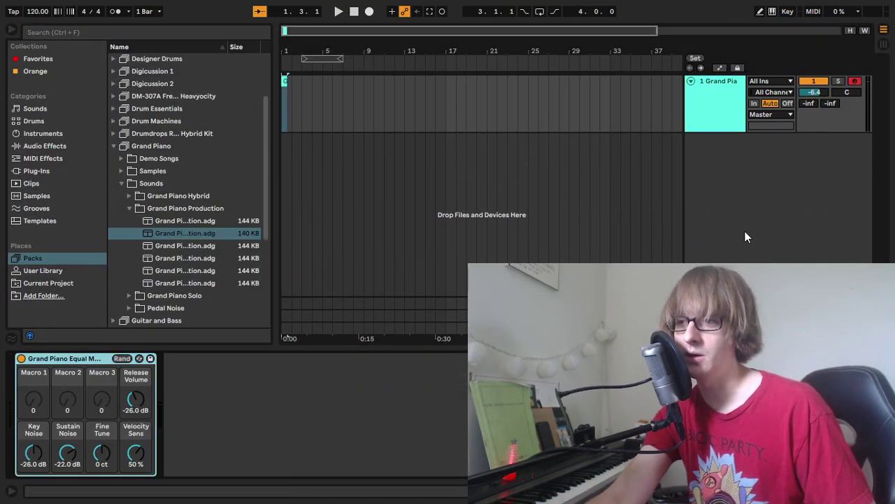
click(355, 273)
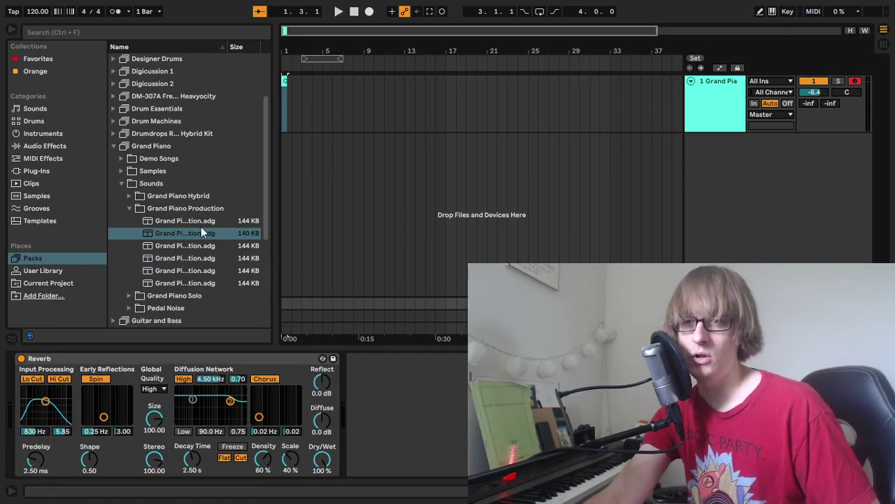
click(54, 147)
scroll(191, 184, down, 4)
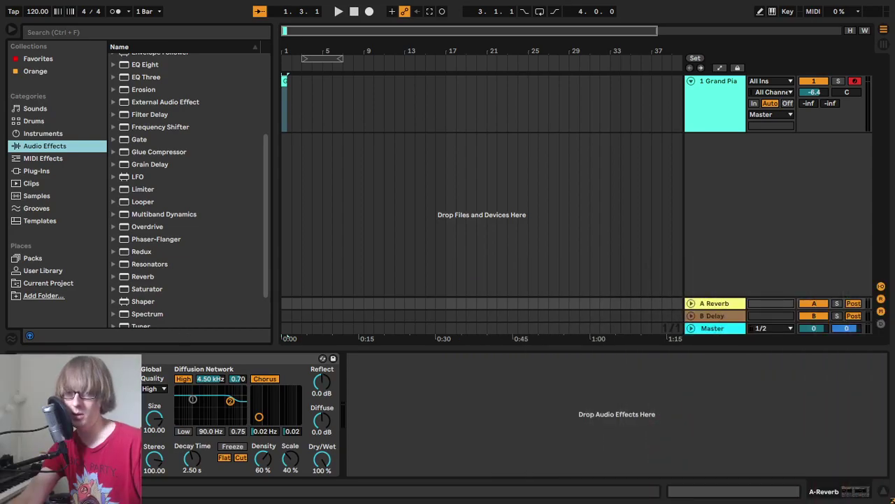
scroll(177, 251, down, 2)
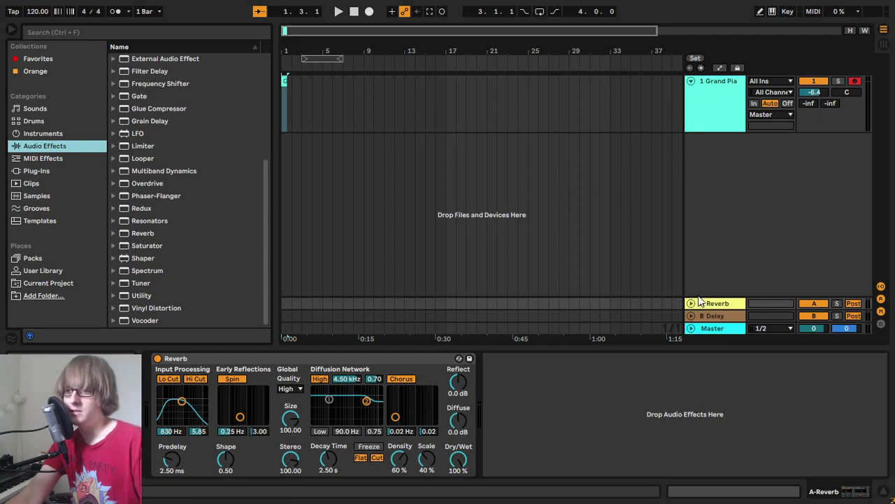
click(376, 365)
key(Delete)
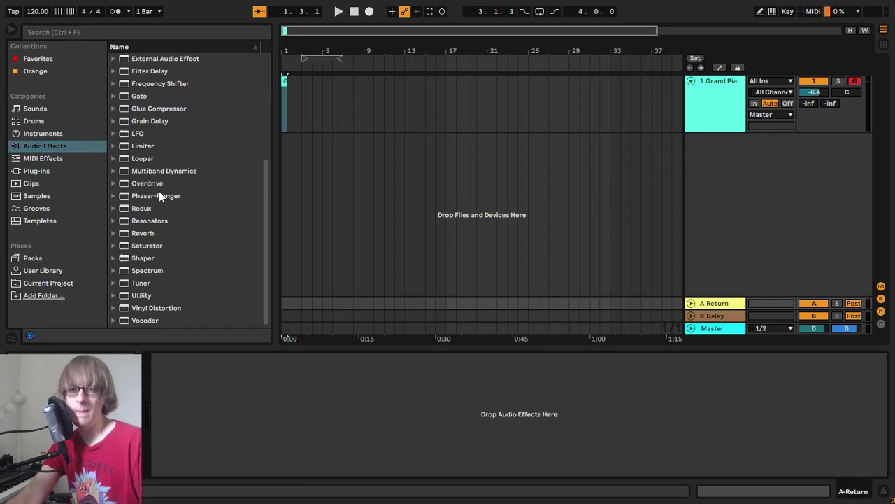
Step: Add the Cathedral hall reverb preset to the Grand Piano track and set its Dry/Wet to 29%
click(115, 232)
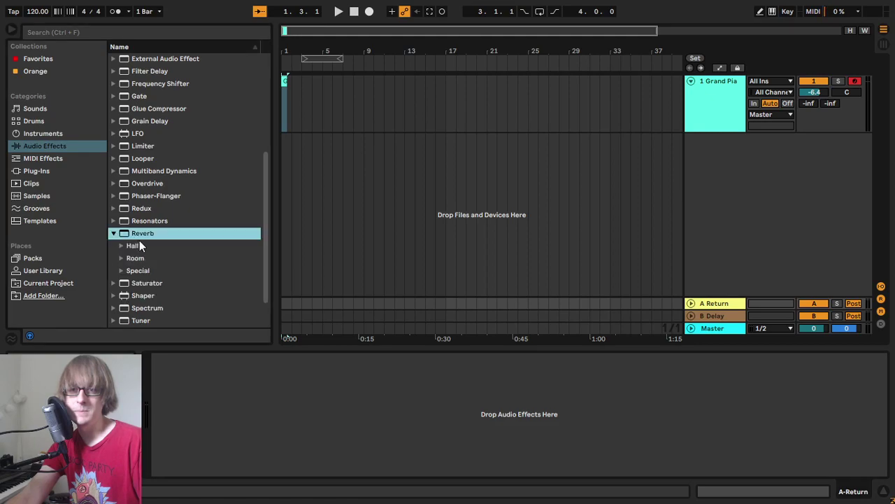
click(724, 103)
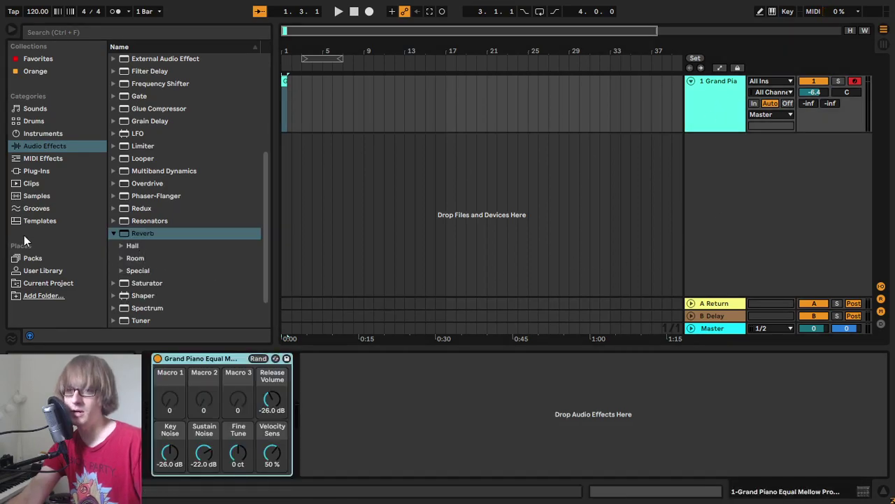
click(122, 245)
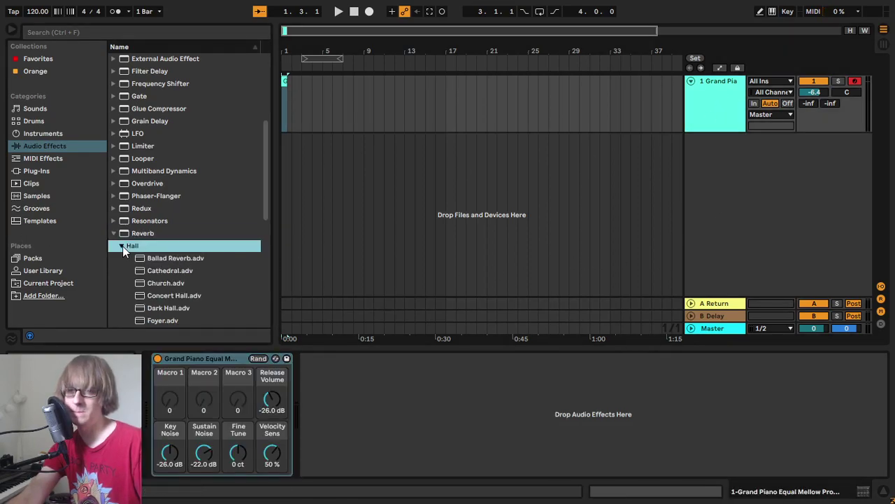
drag(170, 270, 590, 442)
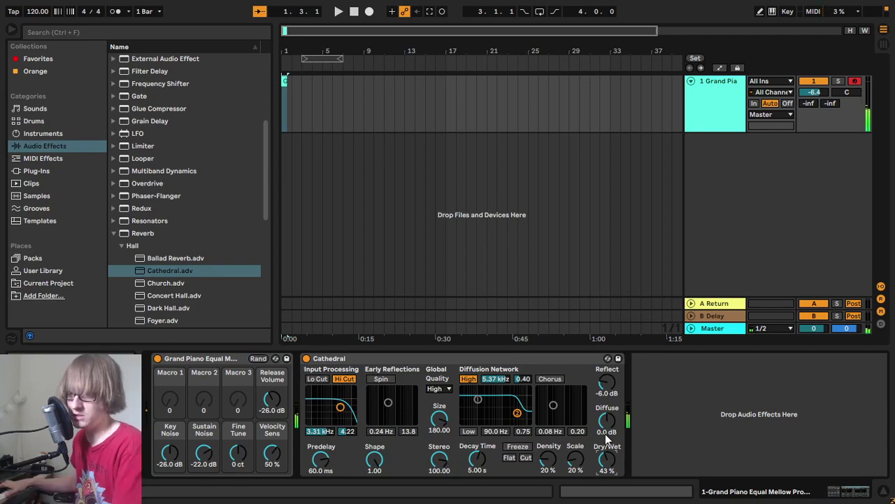
drag(606, 458, 606, 477)
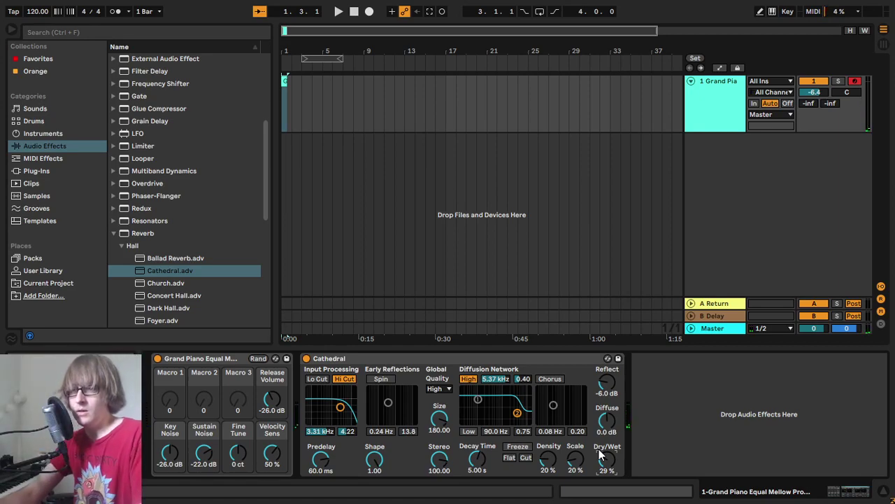
Step: Add the EQ Eight instrument preset Piano EQ 1 to the Grand Piano track, ahead of the Cathedral reverb
scroll(147, 153, up, 5)
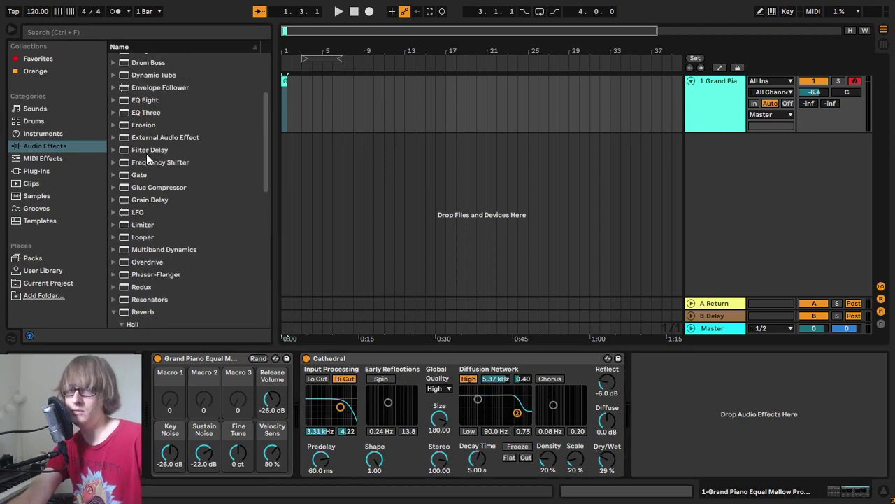
click(114, 196)
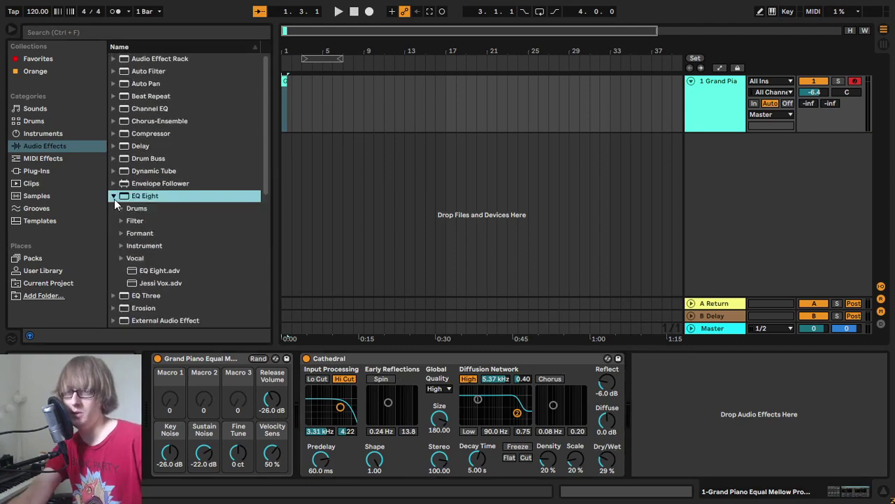
click(121, 245)
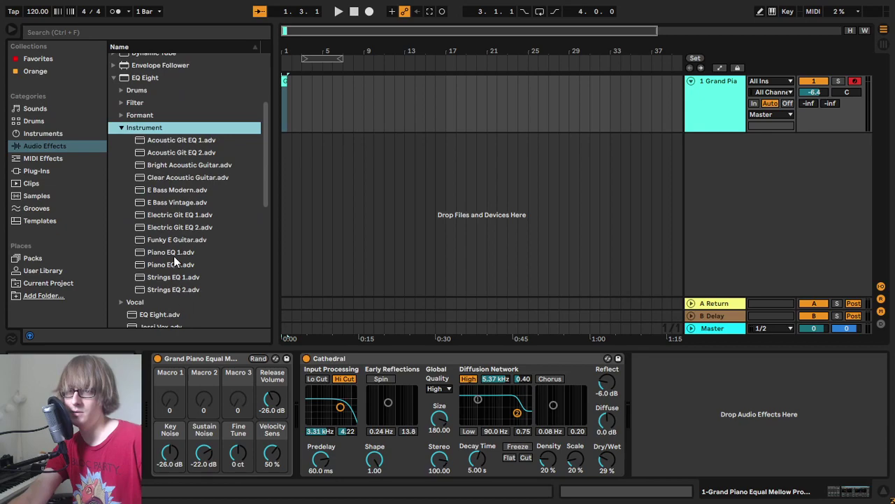
double_click(183, 252)
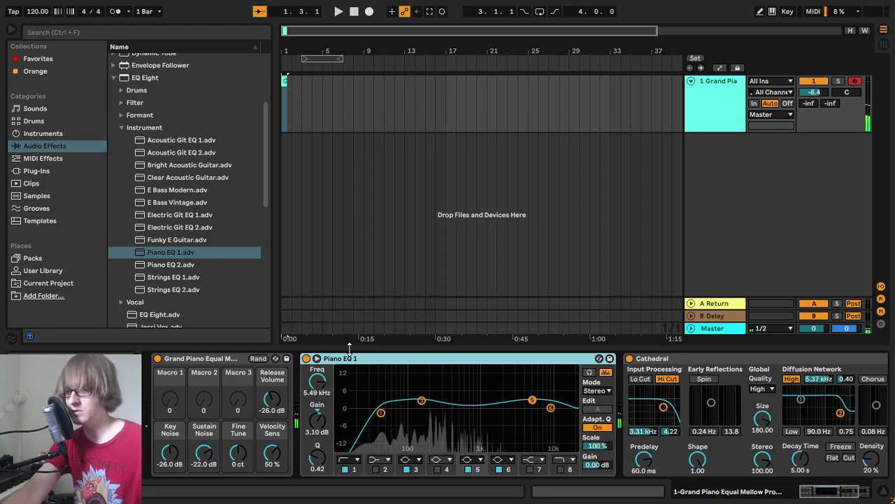
scroll(399, 363, right, 4)
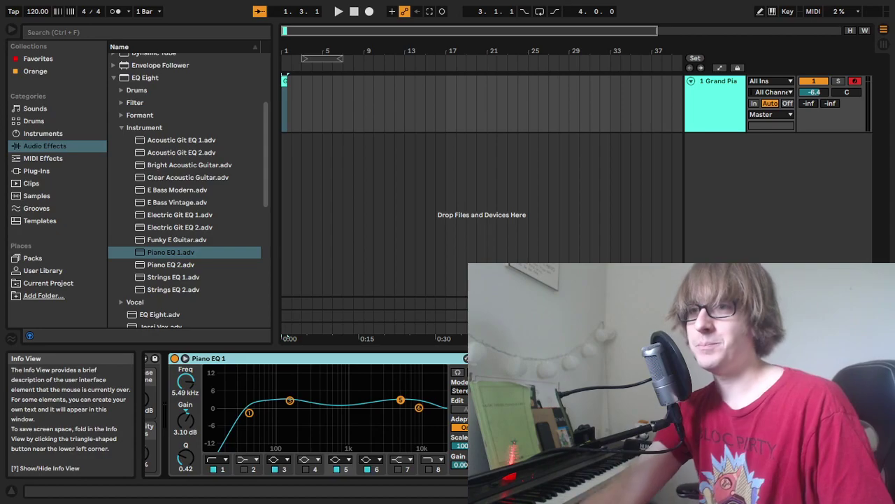
click(284, 82)
drag(429, 318, 473, 22)
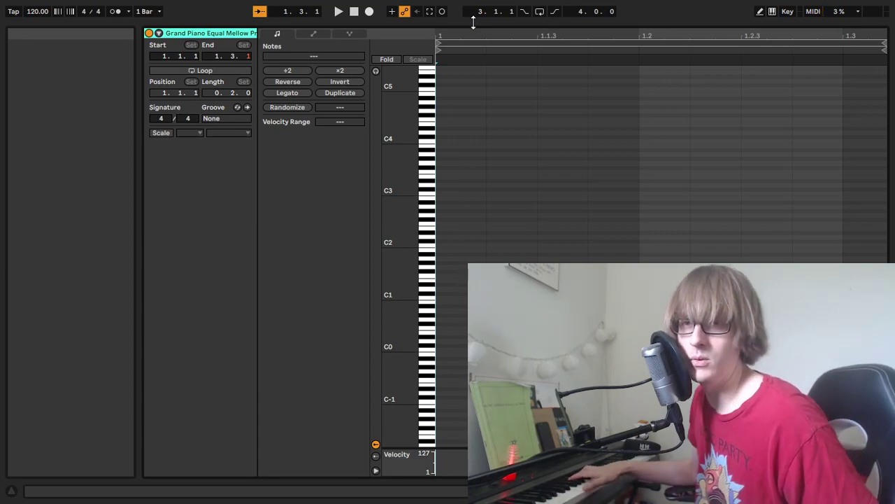
drag(481, 23, 447, 320)
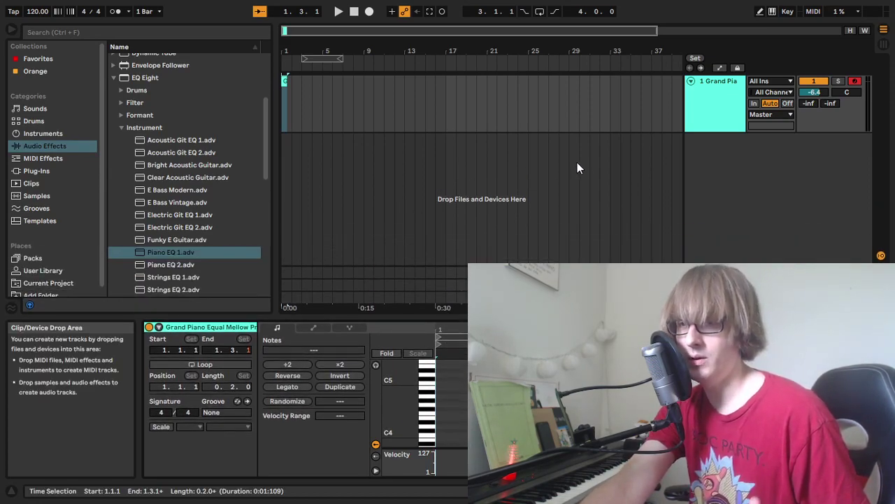
Step: Load the Lofi 5.1 drum rack from the user library's kits folder onto a new MIDI track
click(48, 265)
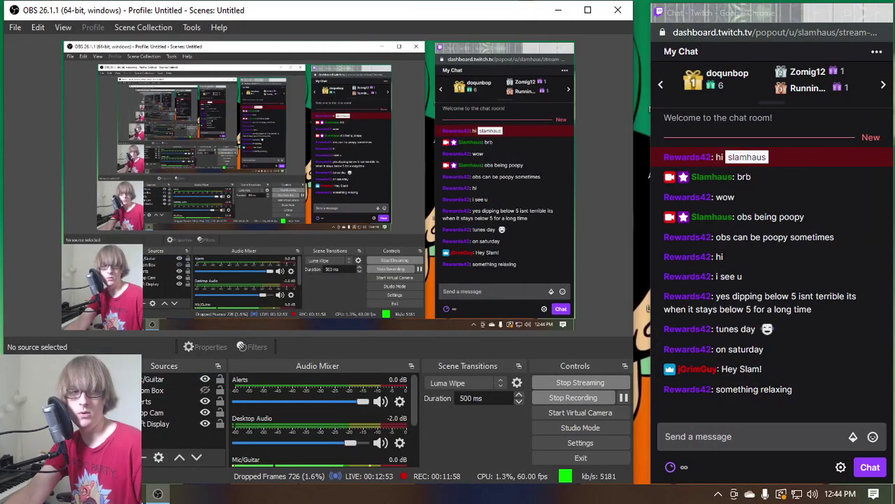
key(alt+Tab)
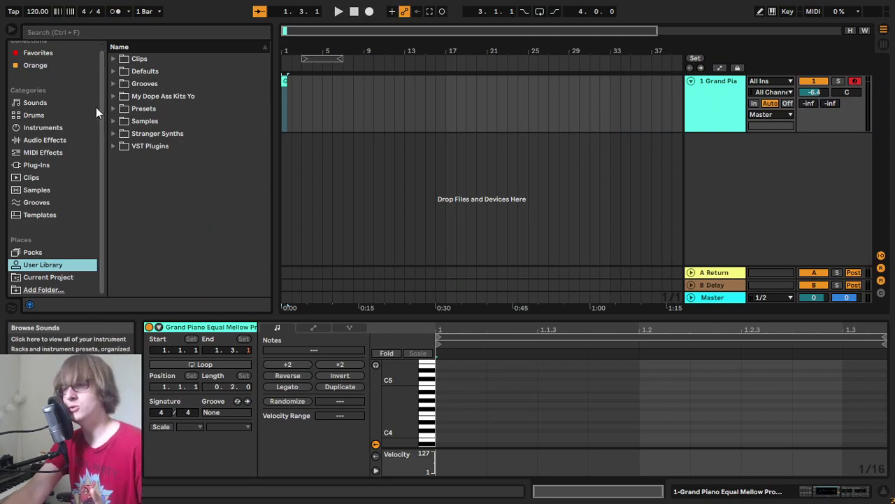
click(112, 96)
scroll(160, 167, down, 10)
scroll(161, 167, down, 10)
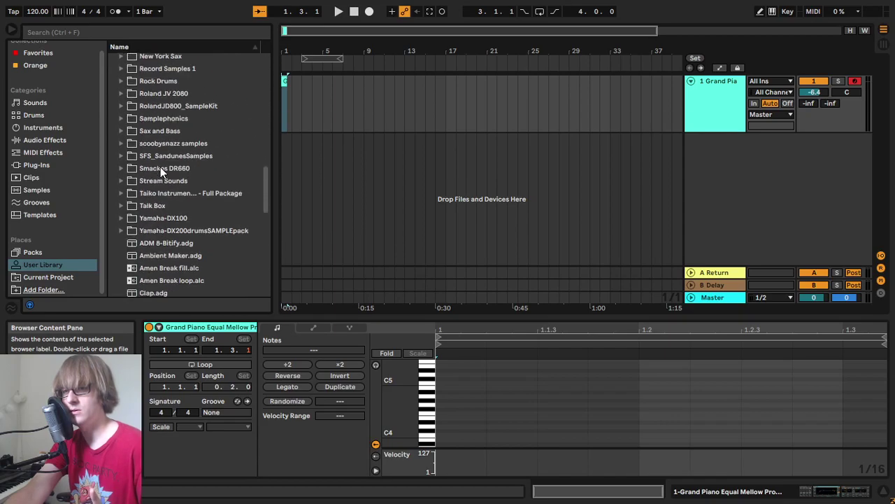
click(156, 231)
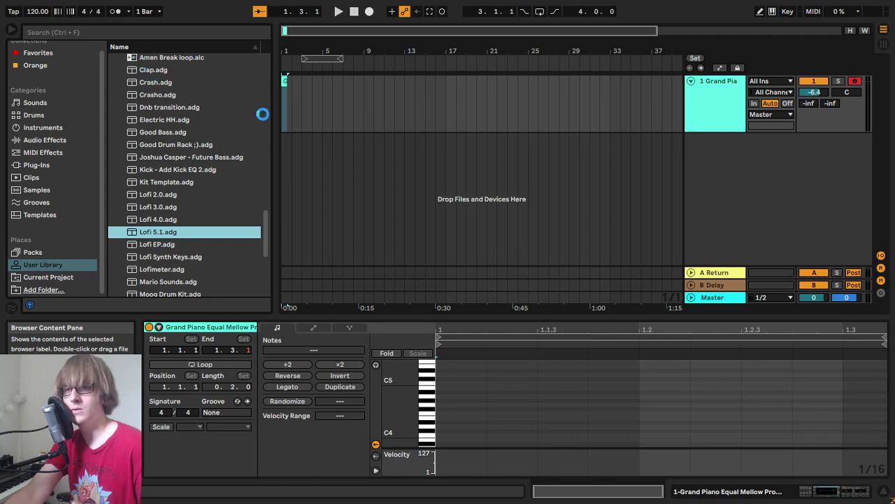
key(Tab)
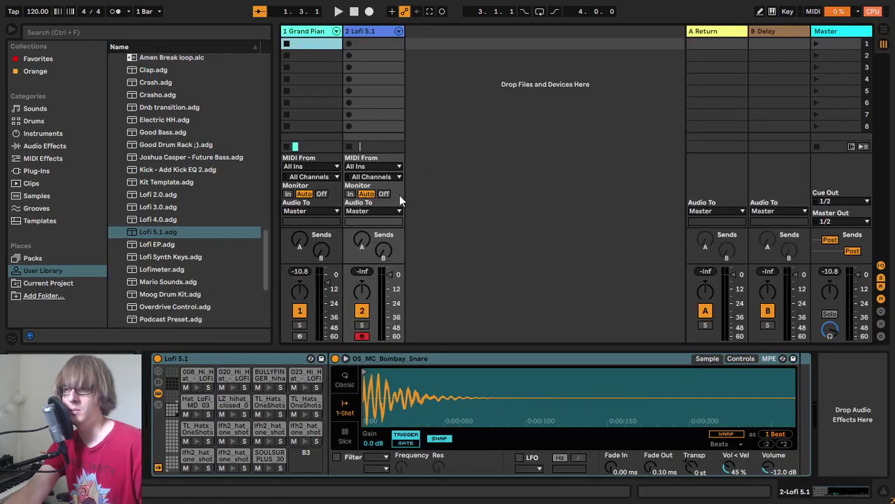
key(Tab)
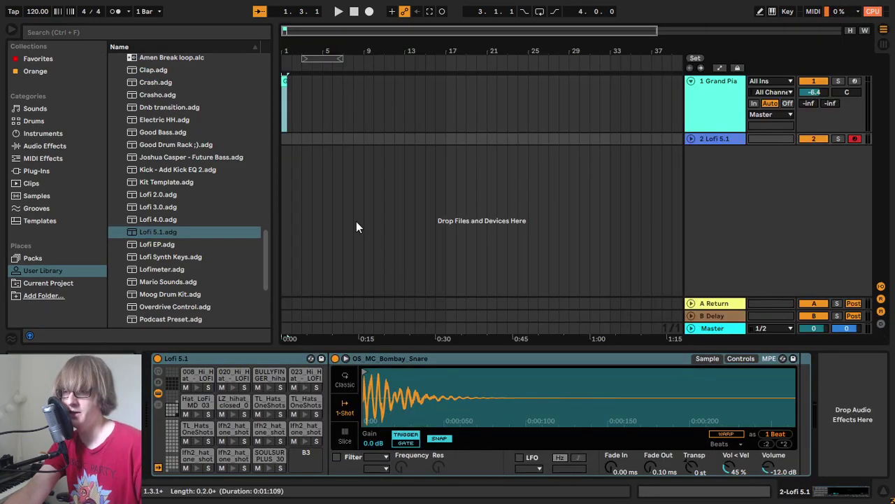
Step: Create a MIDI clip on the Lofi 5.1 track from bar 1 to bar 55 and loop its first bar
click(287, 139)
right_click(287, 138)
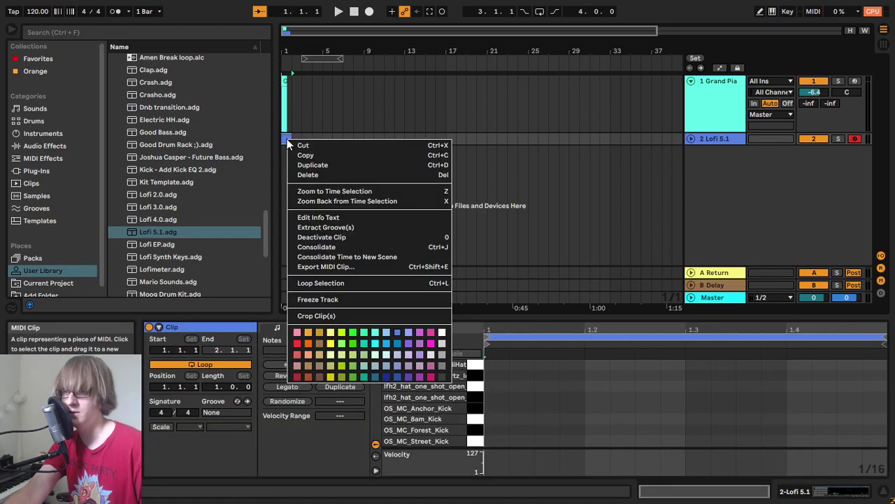
click(326, 243)
drag(287, 139, 837, 168)
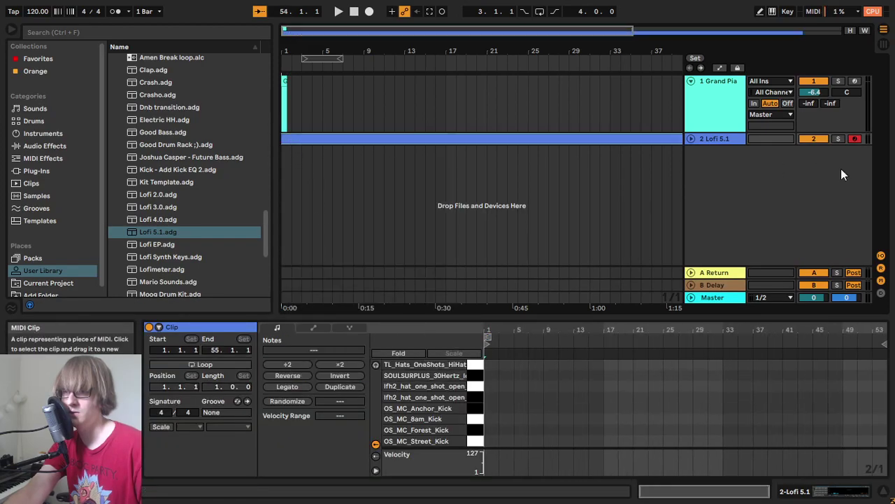
click(216, 365)
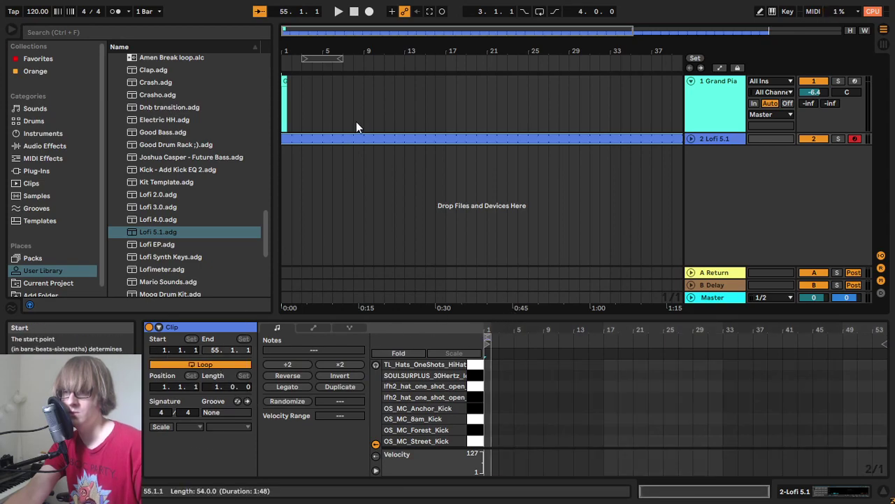
Step: Audition the hi-hat sounds for the Lofi 5.1 clip and place TL_Hats_OneShots hi-hat notes at G4 on all four beats
click(370, 151)
click(375, 121)
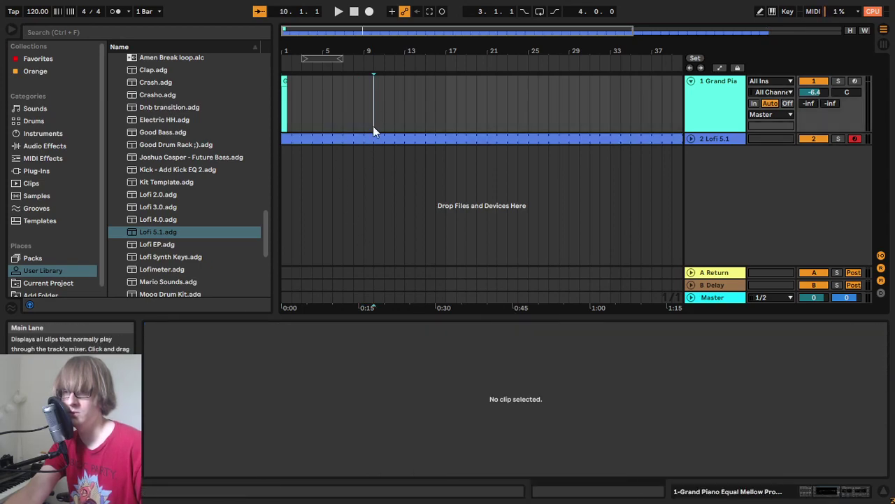
click(372, 142)
drag(528, 320, 503, 188)
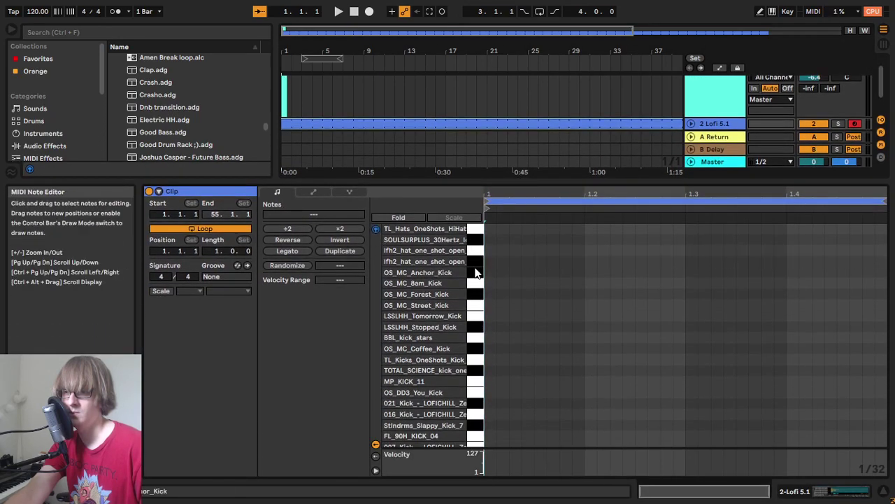
scroll(475, 265, up, 5)
scroll(475, 262, up, 2)
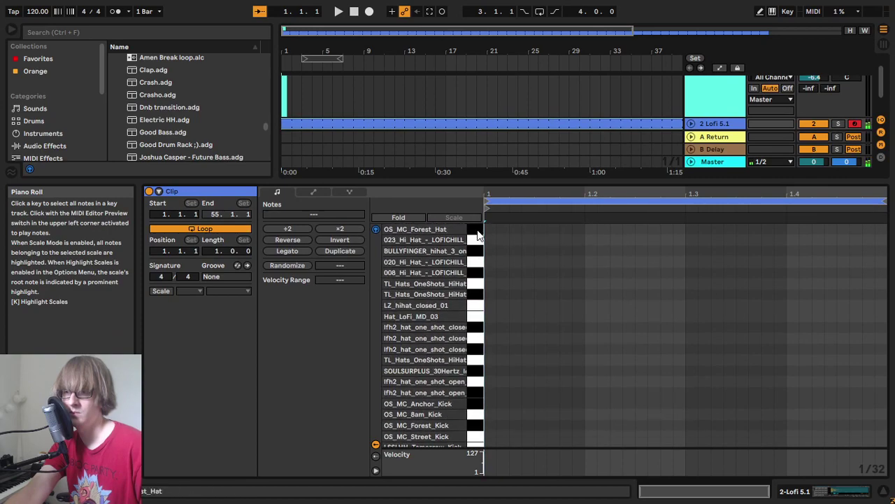
click(478, 273)
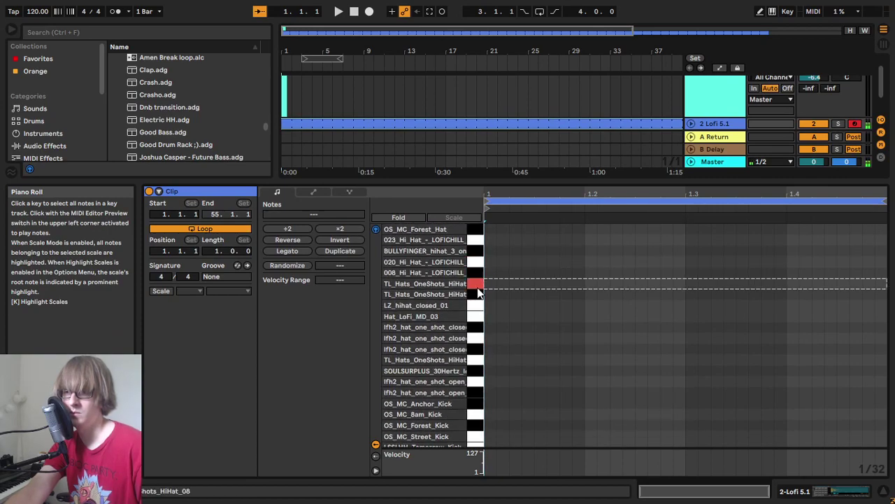
double_click(490, 283)
double_click(591, 283)
double_click(692, 283)
double_click(793, 283)
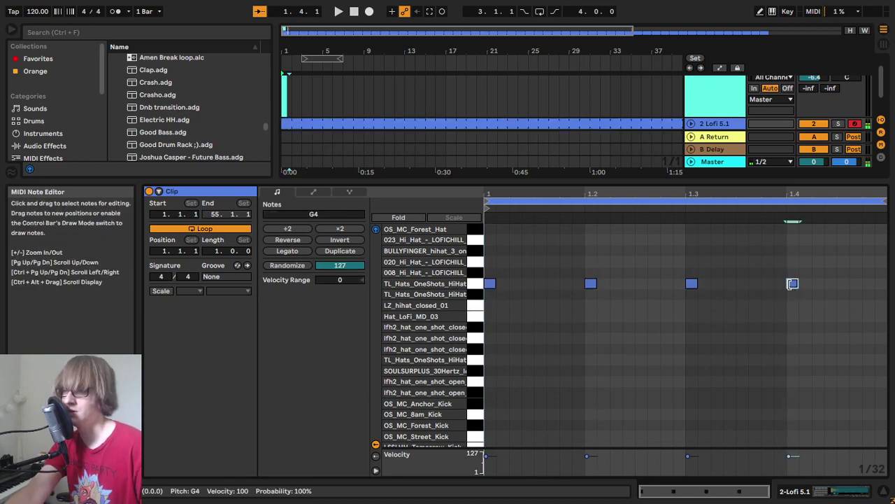
Step: Play the hi-hat loop, hiding the clip editor and folding the Grand Piano track in the arrangement
key(space)
drag(595, 181, 597, 447)
drag(458, 51, 457, 24)
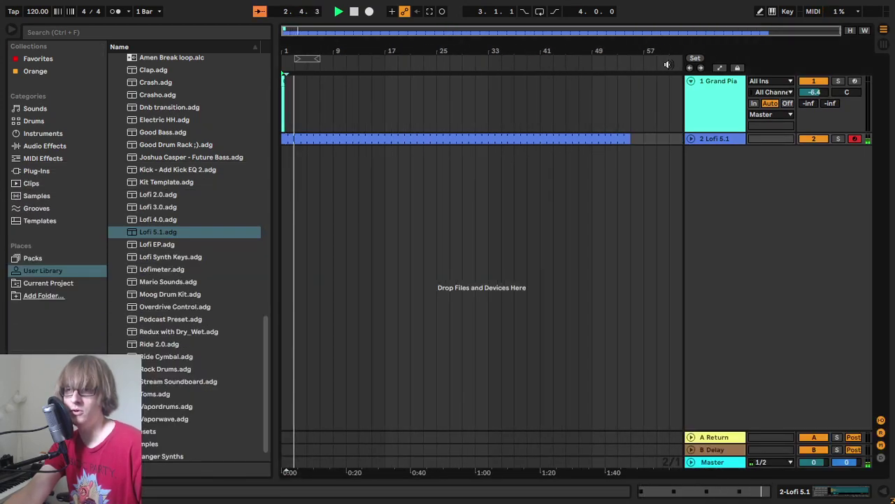
click(691, 81)
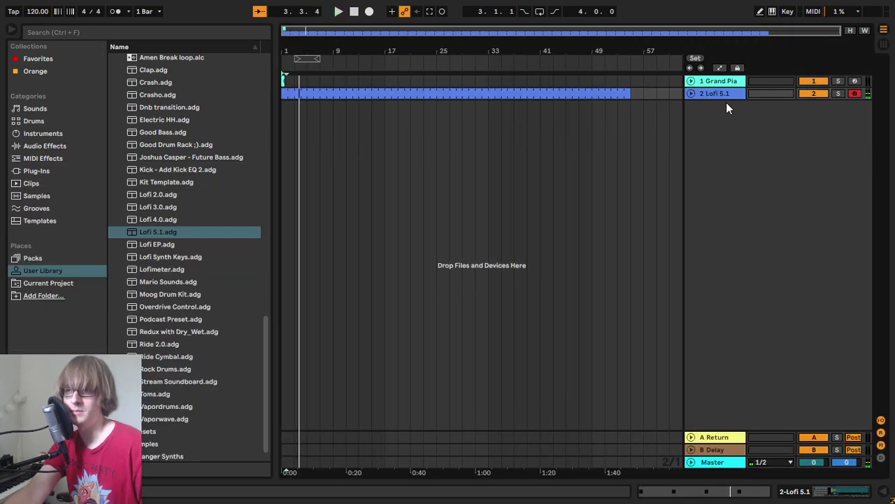
Step: Rename the Lofi 5.1 track as Metro Gnome and move the Grand Piano track below it
right_click(724, 95)
click(747, 145)
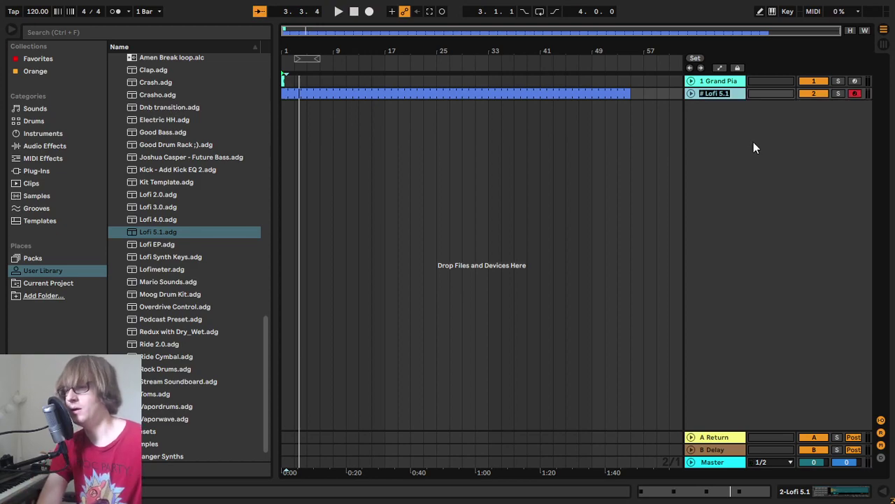
text(Metro Gnome)
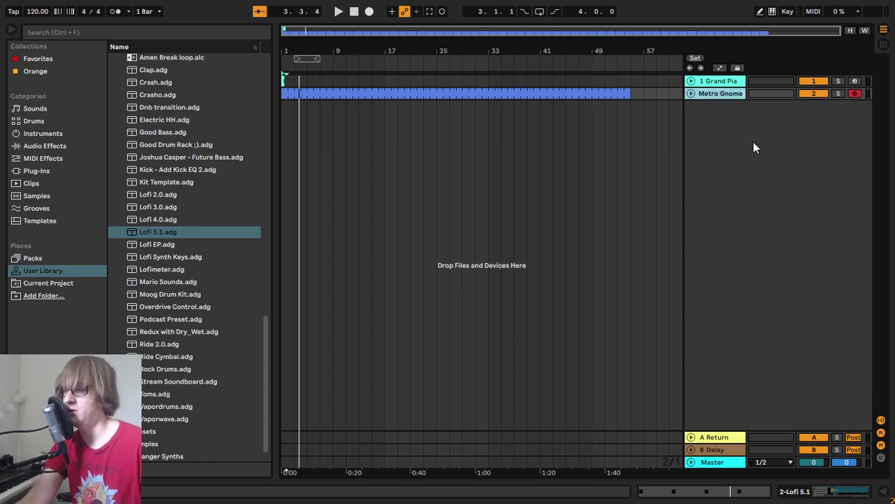
key(Return)
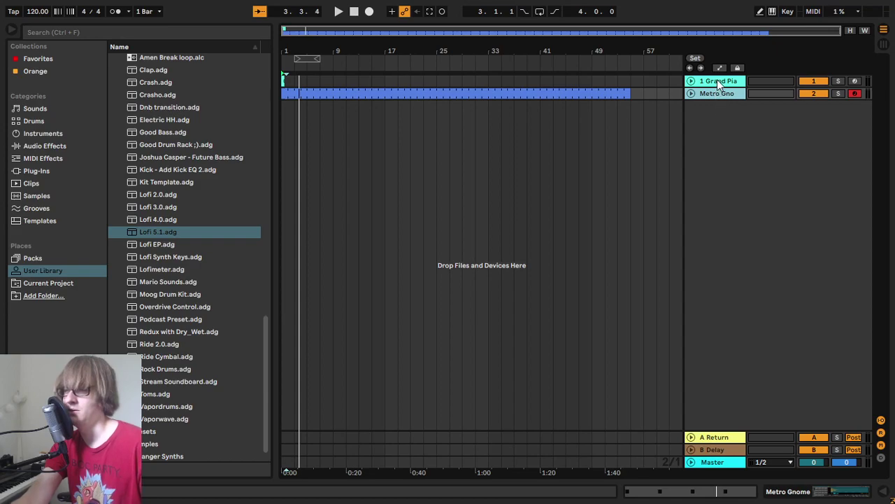
click(353, 12)
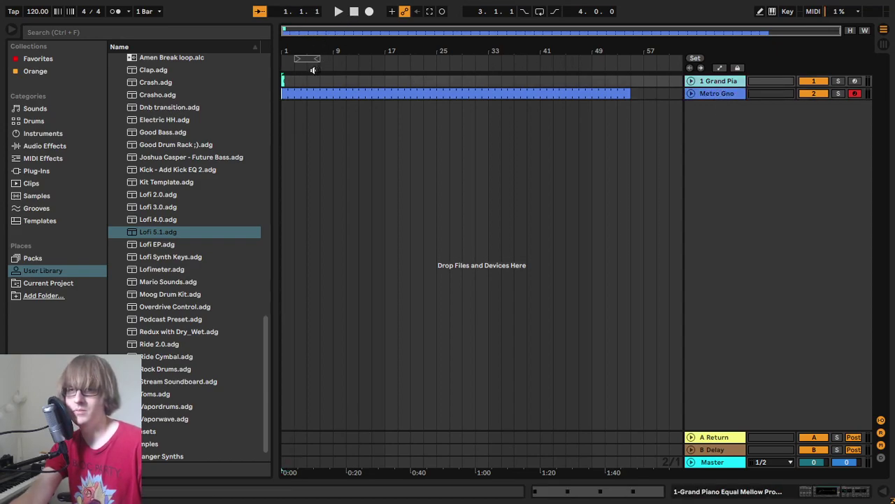
drag(714, 84, 713, 134)
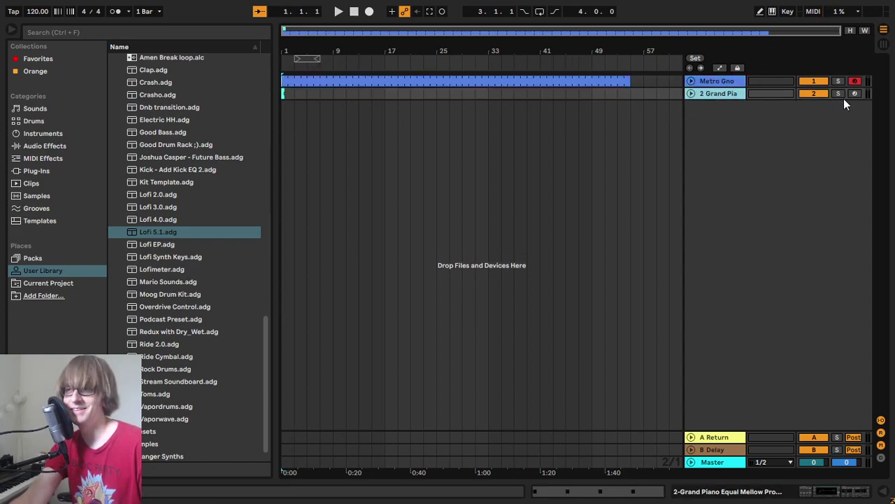
Step: Lower the tempo to 87 BPM and play the hi-hat loop at that speed
click(338, 11)
drag(296, 51, 296, 105)
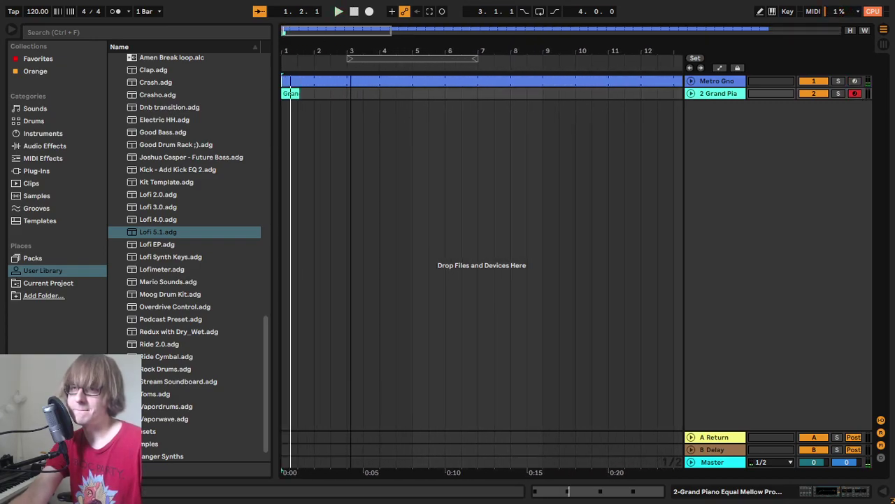
drag(37, 11, 37, 32)
key(space)
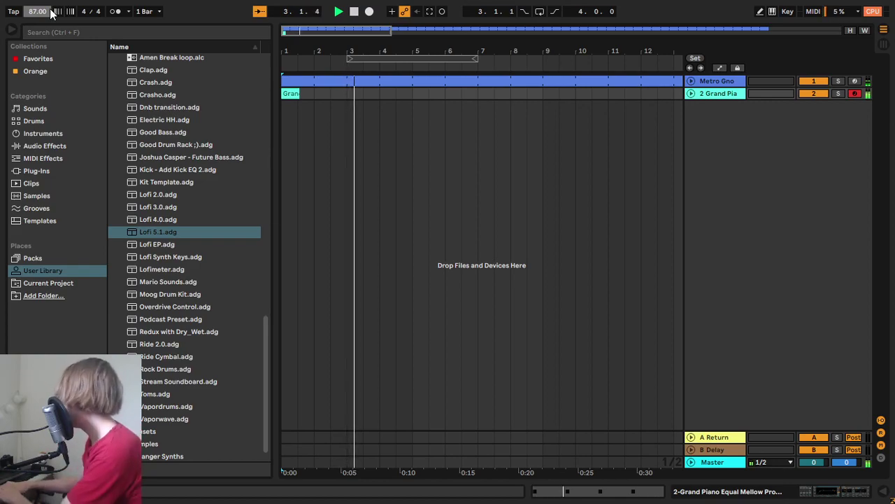
key(space)
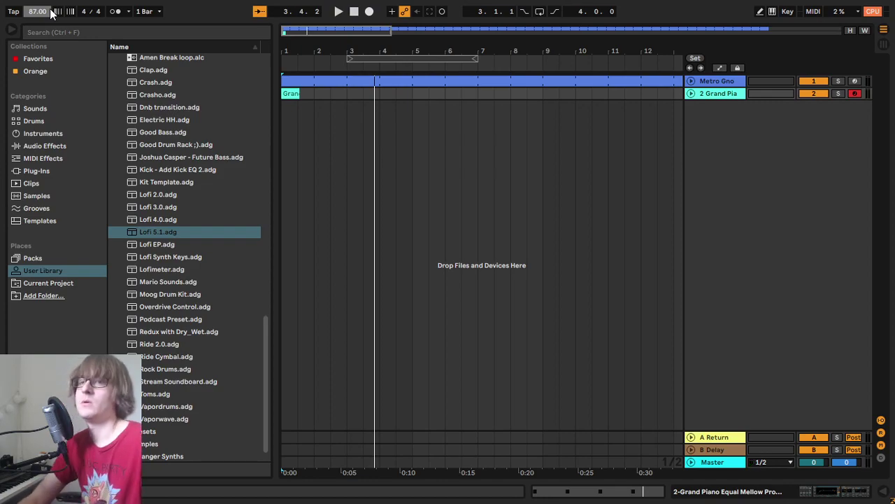
Step: Set the tempo to 75 BPM and play the hi-hat loop briefly to check it
mouse_move(50, 13)
mouse_down()
mouse_move(51, 35)
mouse_move(42, 2)
mouse_up()
key(space)
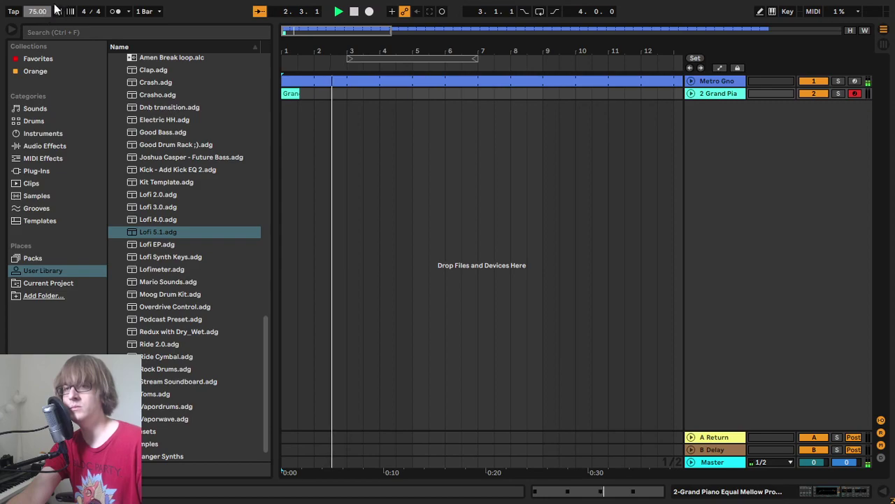
click(353, 11)
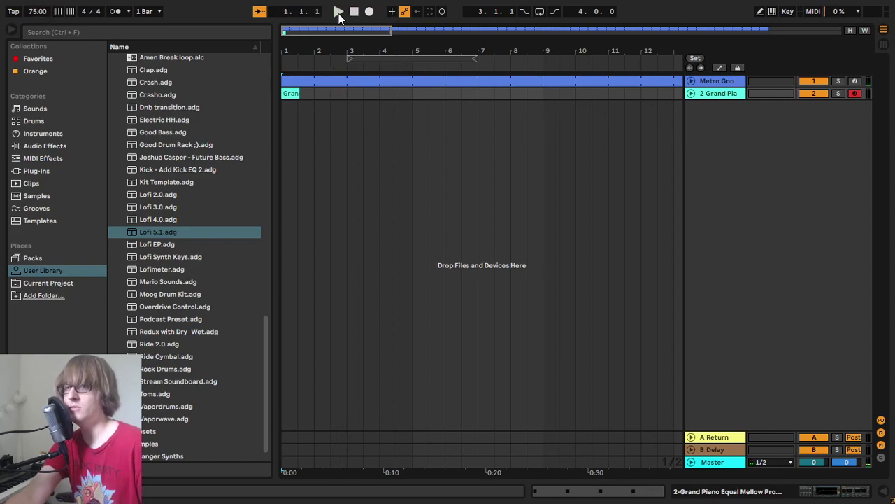
Step: Play the hi-hat loop with the piano performance, capture the performance as a MIDI clip and unfold the Grand Piano track
click(336, 11)
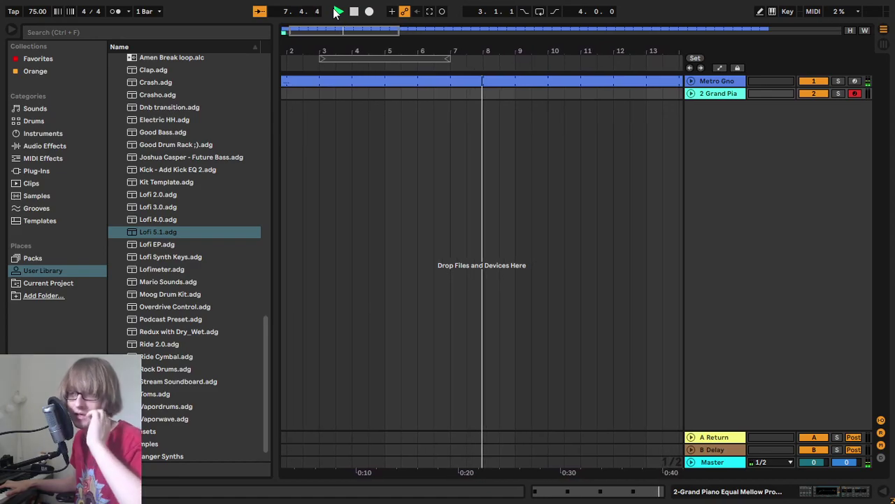
click(336, 12)
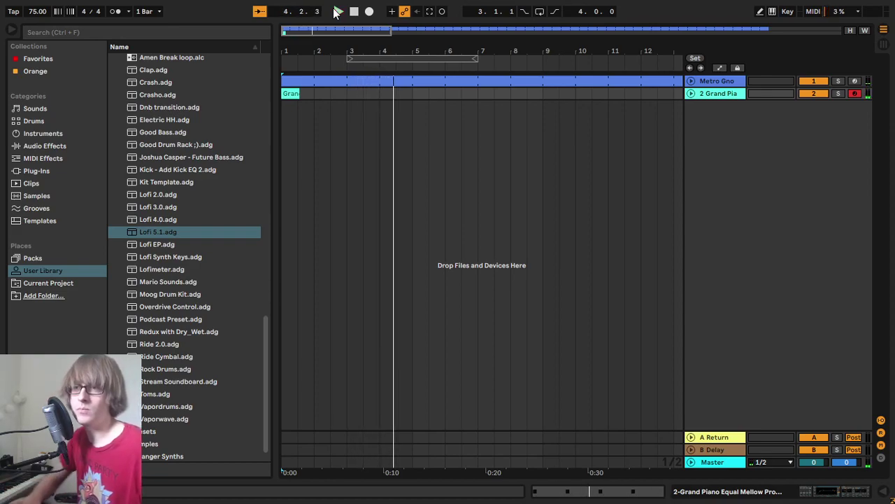
click(430, 12)
click(689, 94)
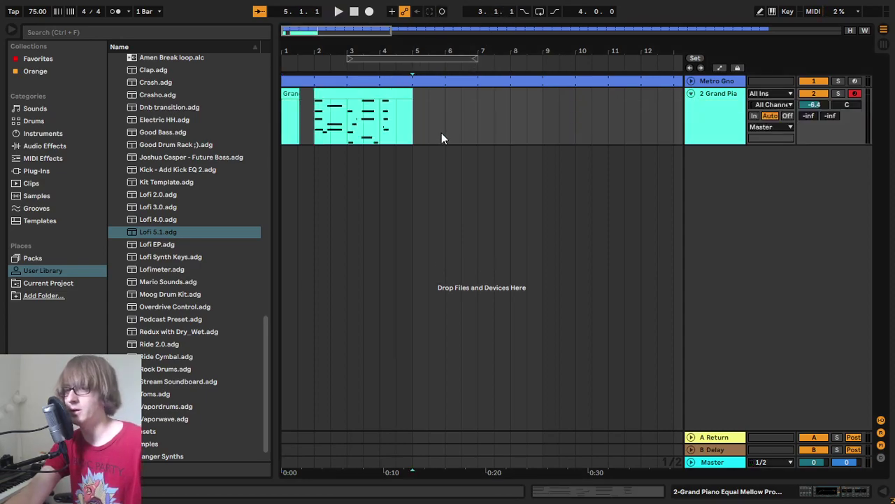
Step: Extend the captured piano clip's start back to bar 1 and open its notes during playback
drag(315, 96, 225, 105)
key(space)
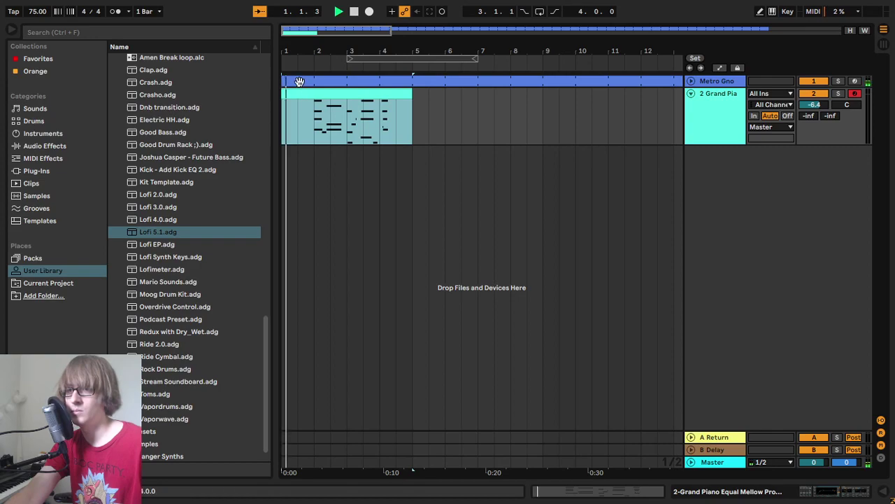
drag(292, 51, 301, 67)
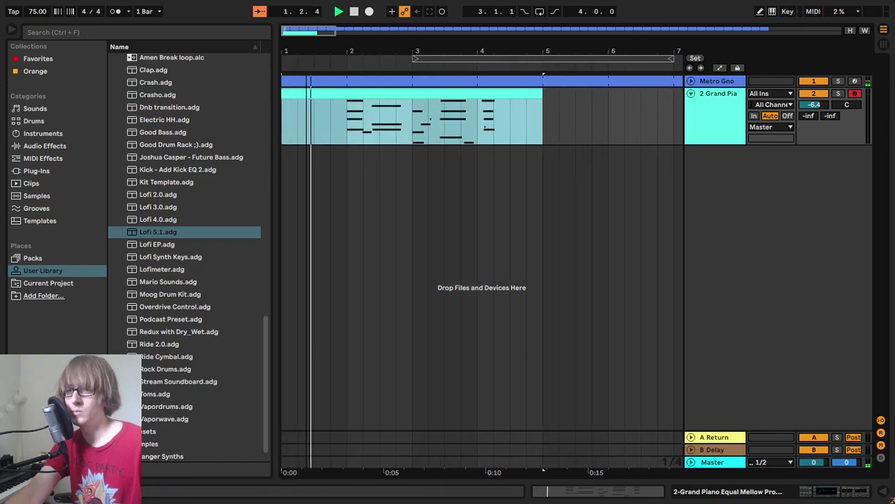
double_click(325, 94)
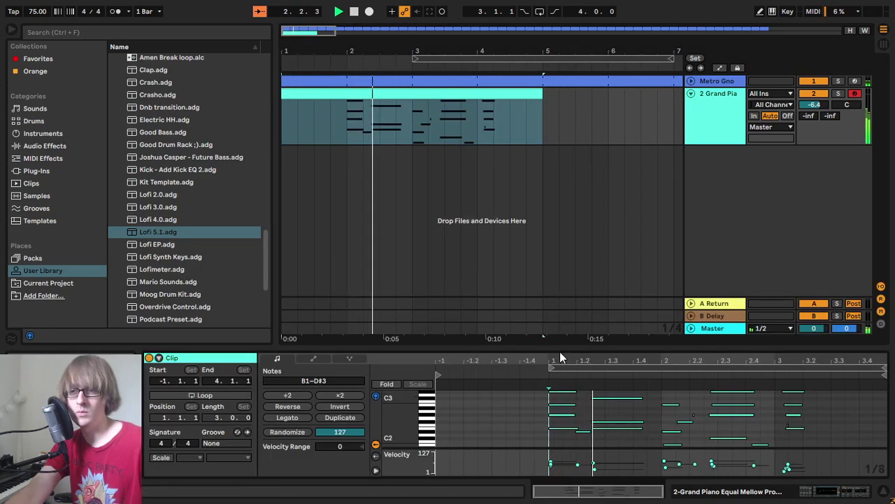
Step: Enlarge the note editor and trim the piano clip so that it starts at bar 2
drag(560, 350, 528, 162)
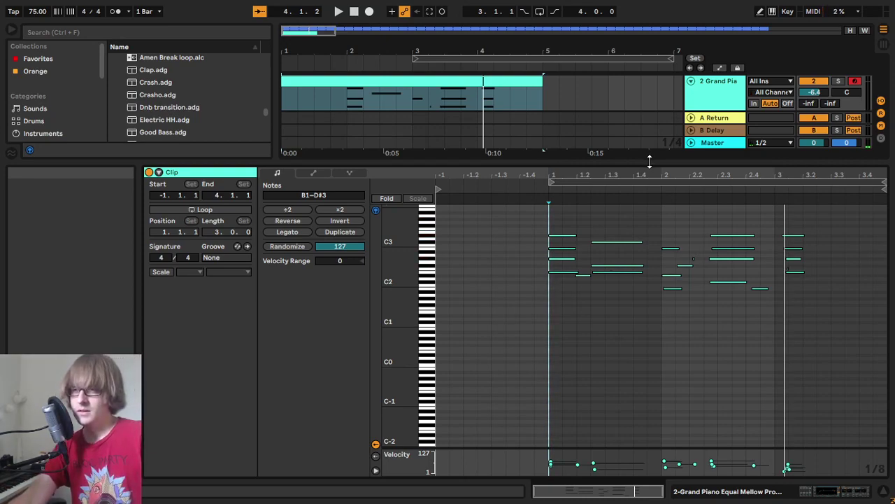
mouse_move(594, 163)
mouse_down()
mouse_move(612, 54)
mouse_move(582, 171)
mouse_up()
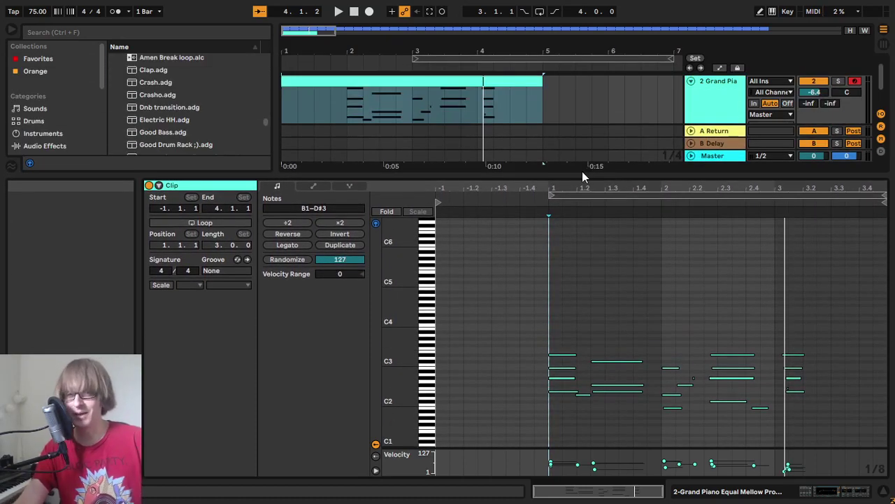
key(space)
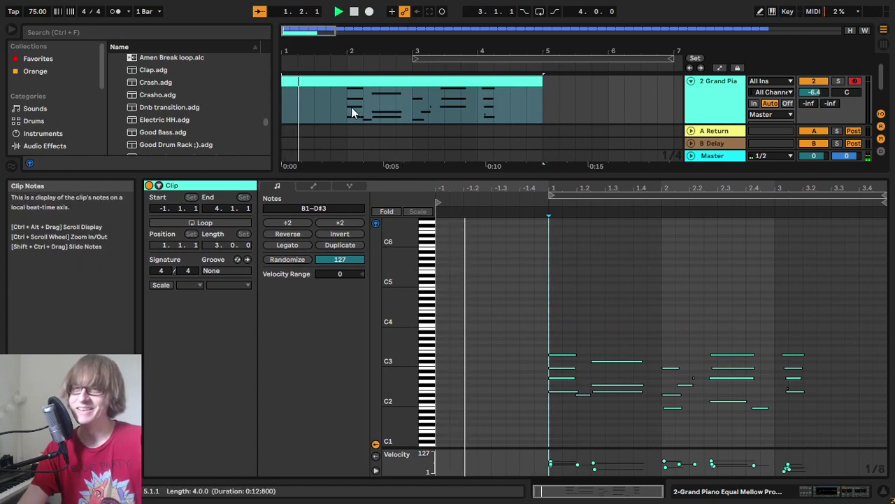
drag(280, 82, 348, 83)
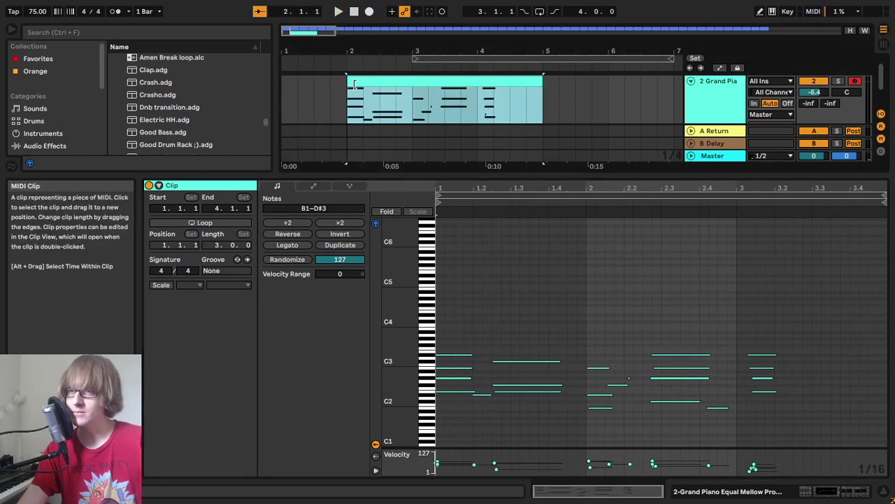
right_click(330, 95)
click(322, 87)
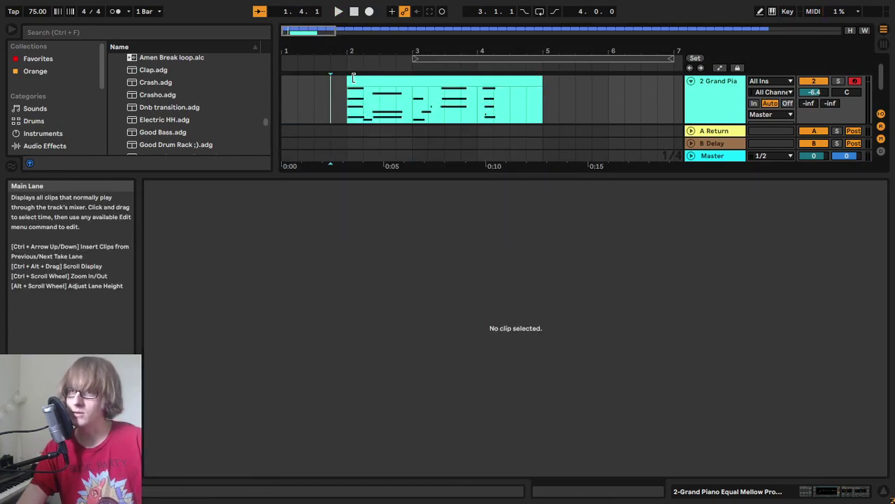
click(344, 82)
drag(344, 83, 344, 83)
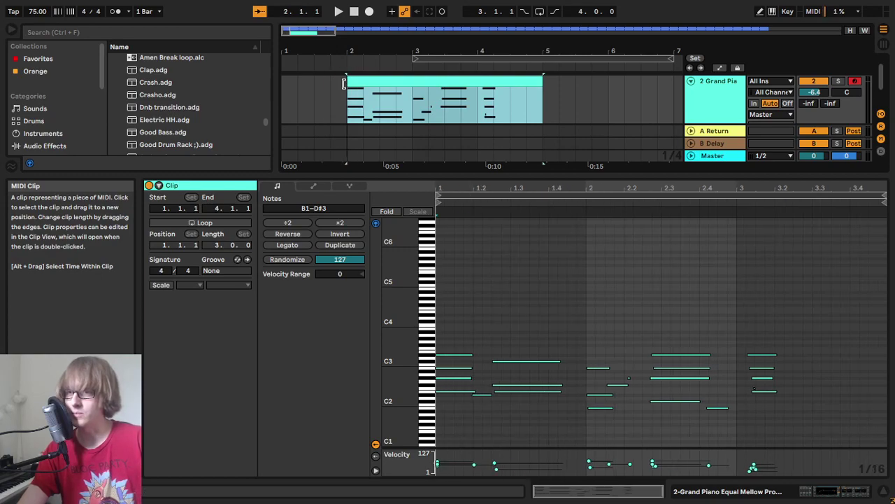
Step: Select the piano clip's first chord, E2 to D#3, and shift it to the clip's start
drag(462, 176, 481, 137)
drag(473, 234, 431, 392)
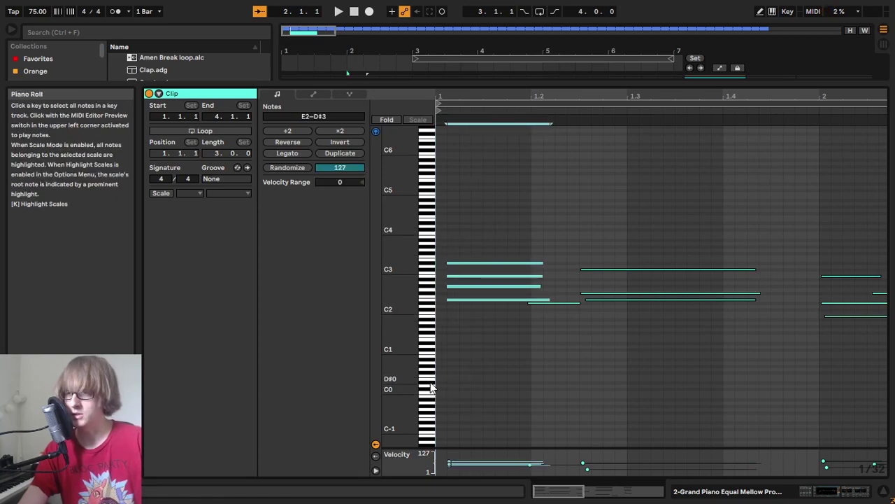
key(space)
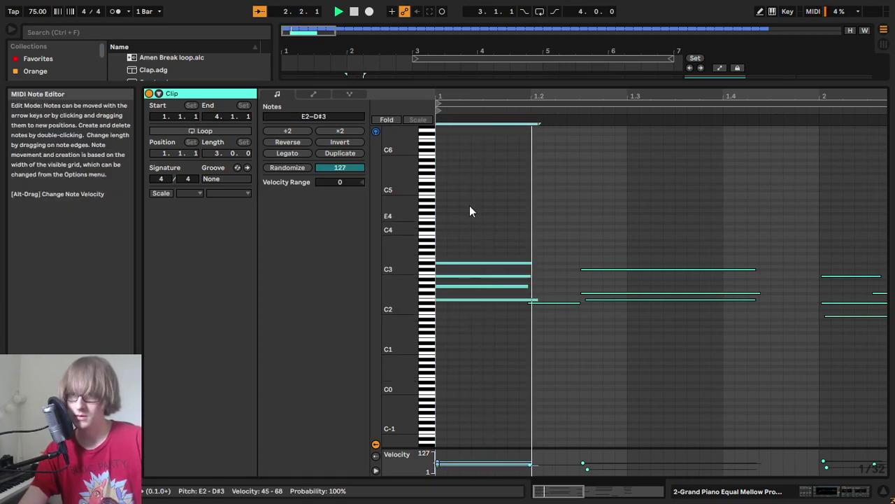
key(space)
Step: Play the piano clip to check the timing of its chords, shrinking the note editor to reveal the arrangement
mouse_move(446, 98)
mouse_down()
mouse_move(446, 157)
mouse_move(436, 100)
mouse_up()
key(space)
click(550, 235)
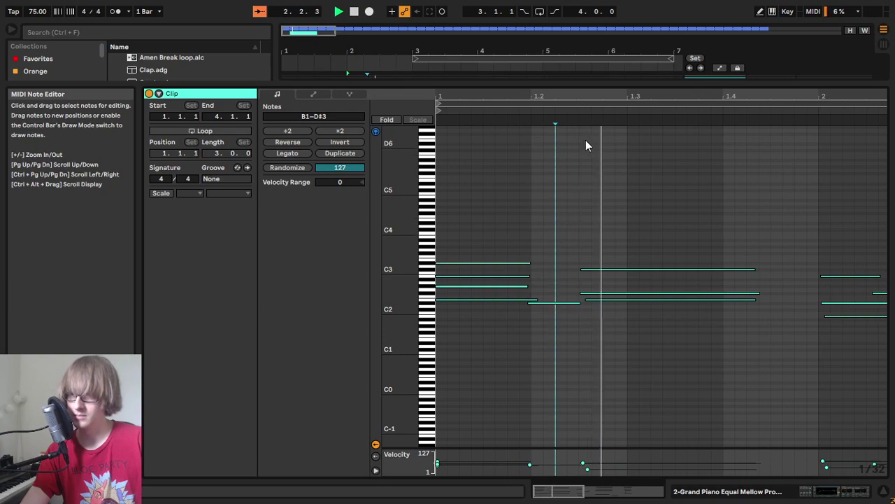
drag(582, 98, 563, 81)
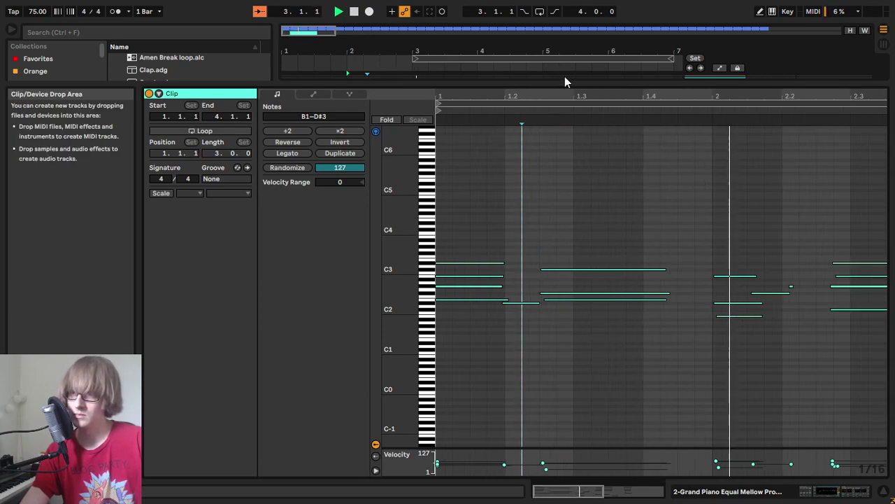
drag(560, 82, 560, 295)
key(space)
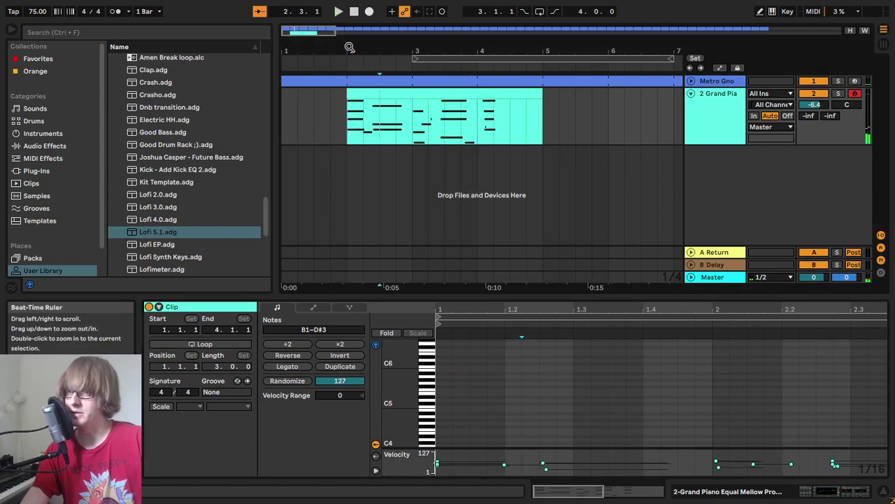
Step: Move the piano clip to bar 1 and shorten it to end at bar 3
drag(435, 95, 367, 103)
click(492, 112)
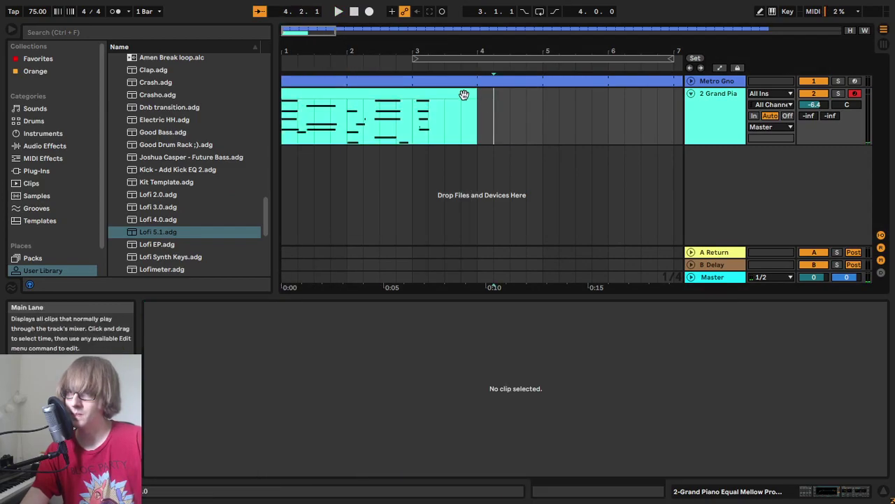
drag(475, 94, 409, 98)
right_click(398, 95)
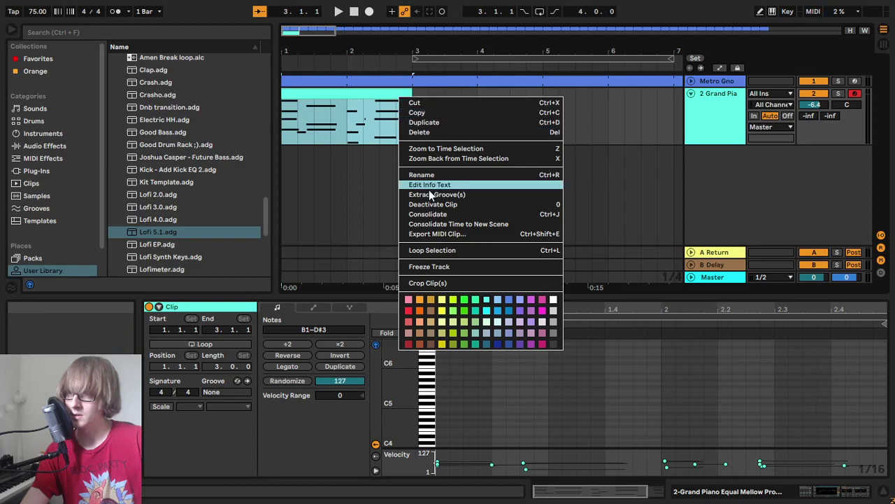
click(474, 135)
click(380, 94)
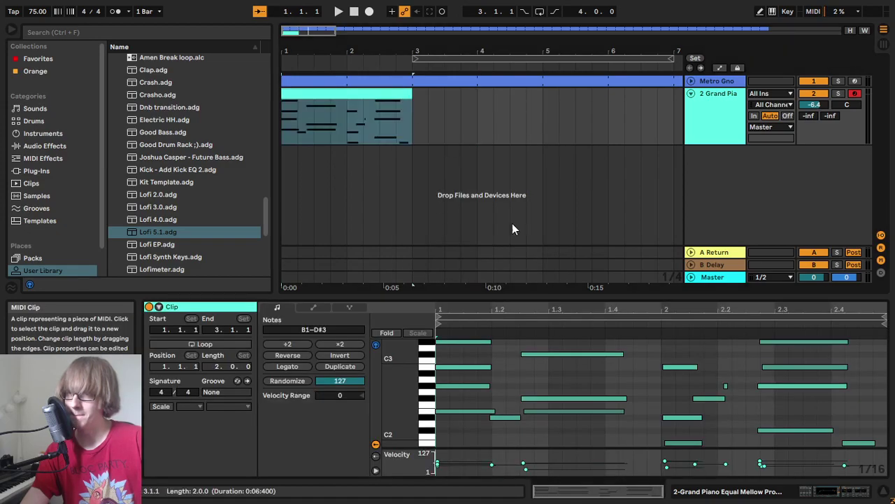
Step: Enlarge the note editor and play the shortened piano clip from beat 3 of bar 1
drag(519, 299, 536, 84)
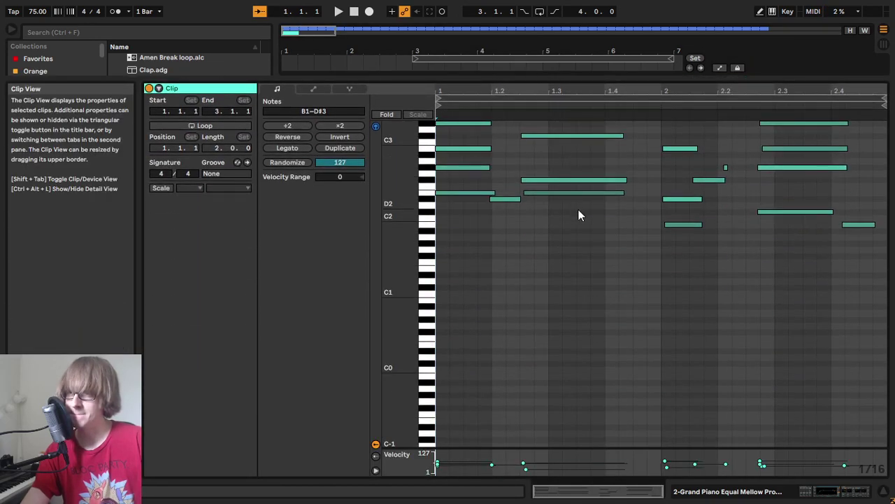
click(557, 283)
key(space)
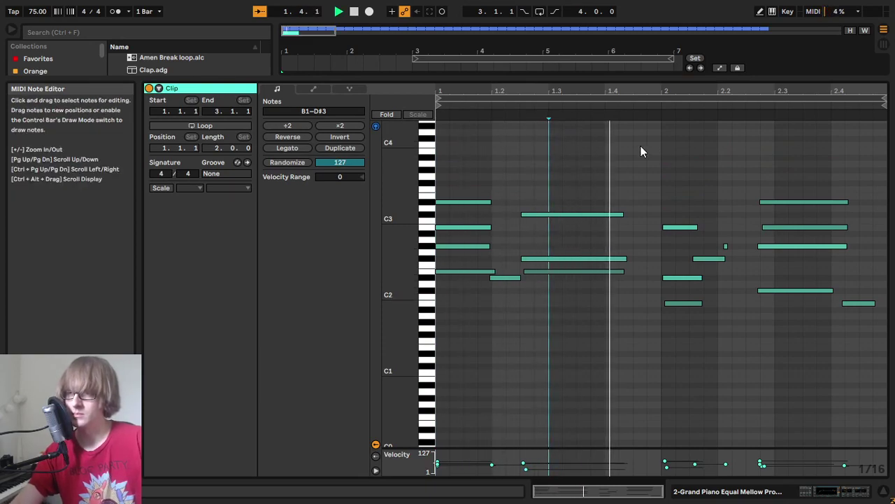
key(space)
Step: Shift the B1 to B2 chord onto the start of bar 2 and nudge the E2 to C#3 chord slightly earlier
drag(669, 335, 689, 217)
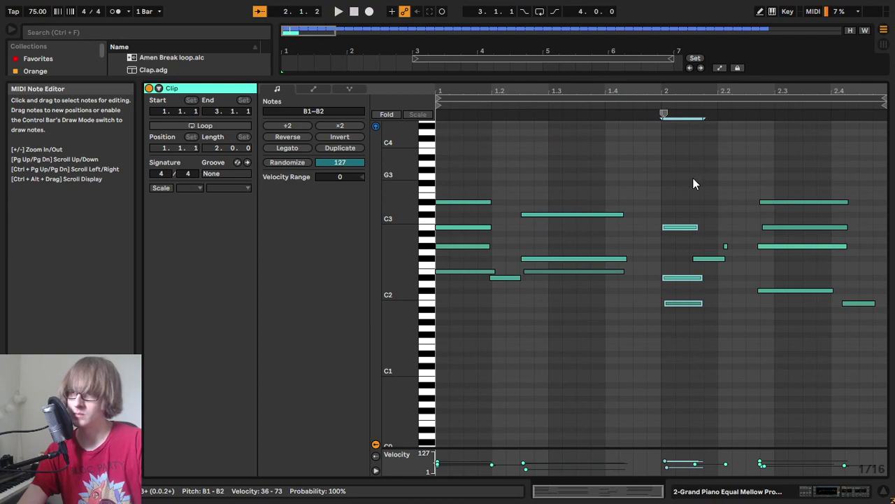
drag(525, 92, 530, 145)
drag(632, 343, 641, 170)
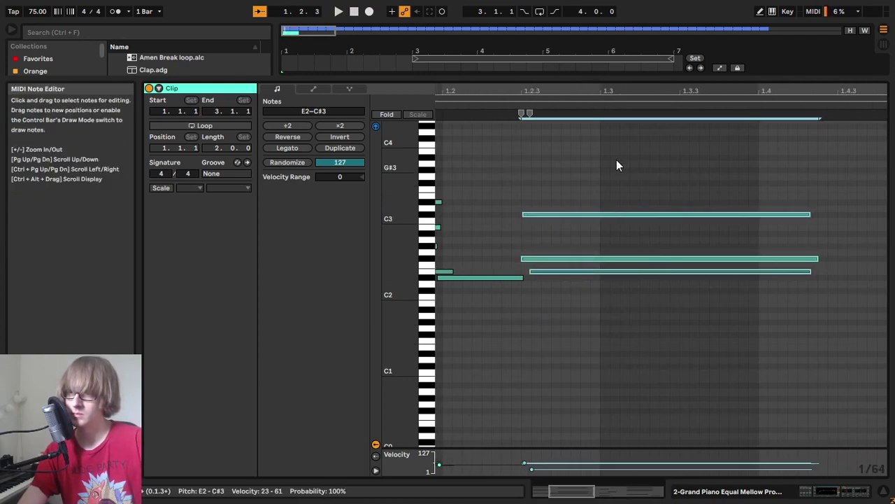
drag(570, 92, 564, 43)
key(space)
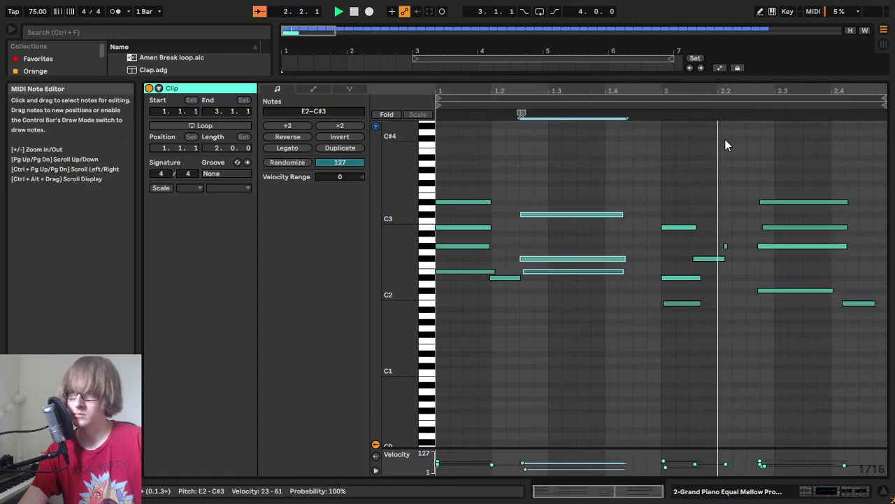
Step: Nudge the F#2 and short G#2 notes around beat 2 of bar 2 slightly earlier and play the passage
key(space)
drag(713, 269, 736, 240)
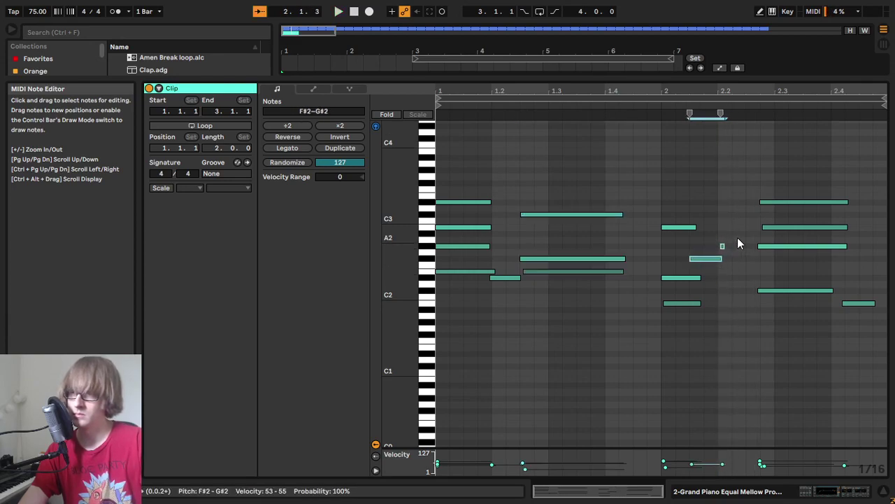
click(652, 106)
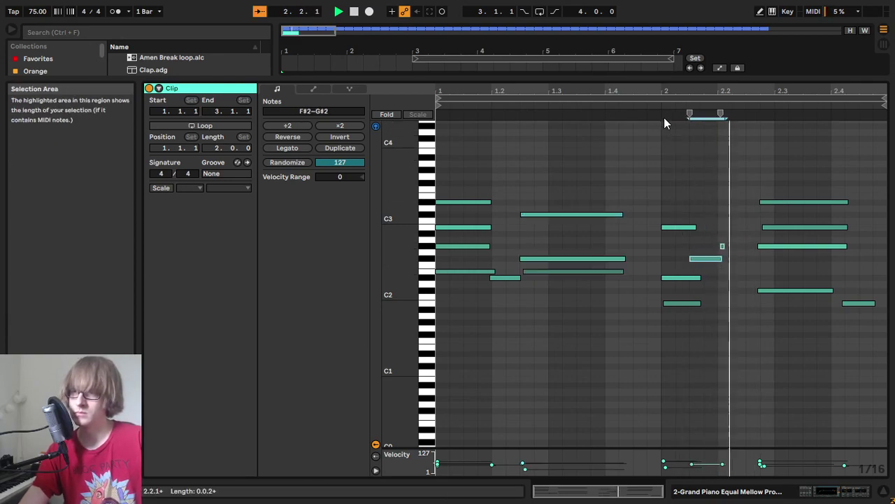
key(space)
Step: Nudge the C#2 to D#3 chord before beat 3 of bar 2 slightly earlier and align the last B1 note with beat 4
drag(784, 315, 790, 171)
key(Left)
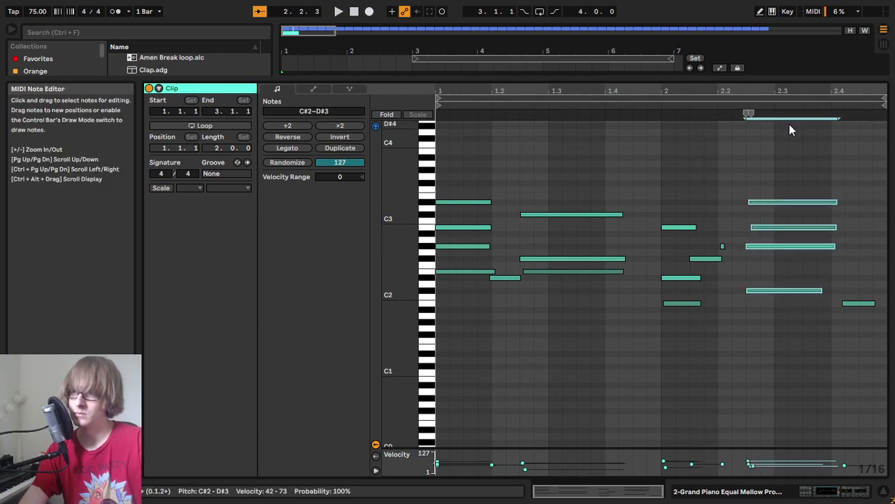
key(space)
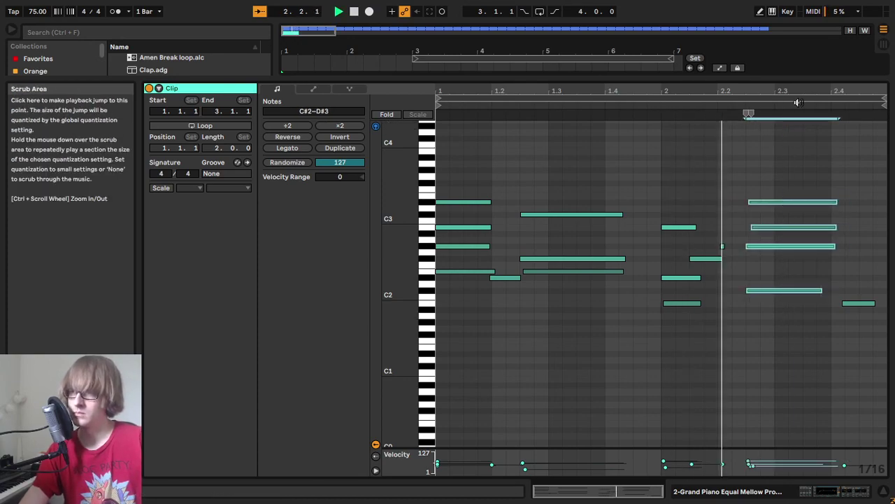
click(855, 303)
key(Left)
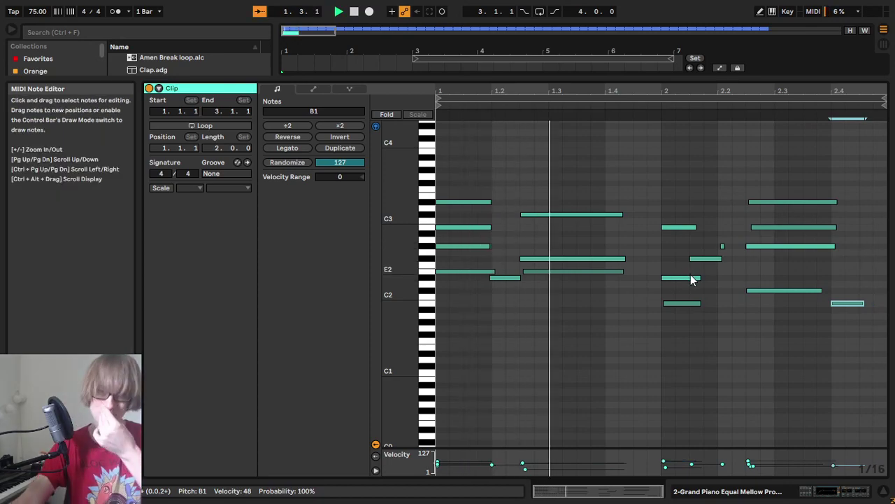
Step: Show the piano clip's MIDI Ctrl envelope for controller 64 - Hold Pedal
click(312, 88)
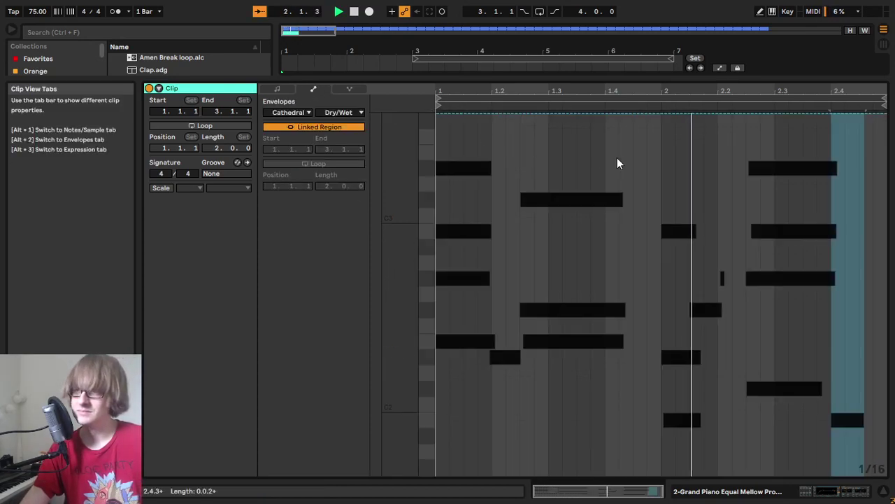
click(287, 112)
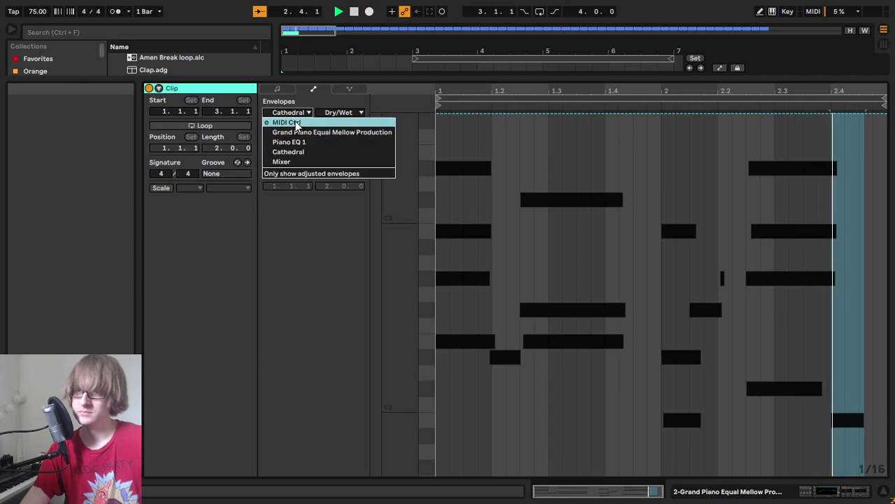
click(297, 120)
click(342, 112)
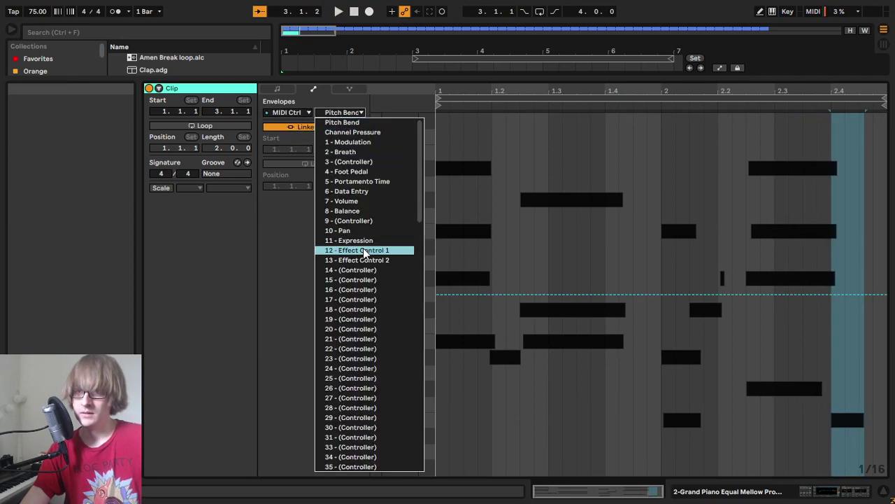
scroll(367, 263, down, 5)
scroll(368, 279, down, 8)
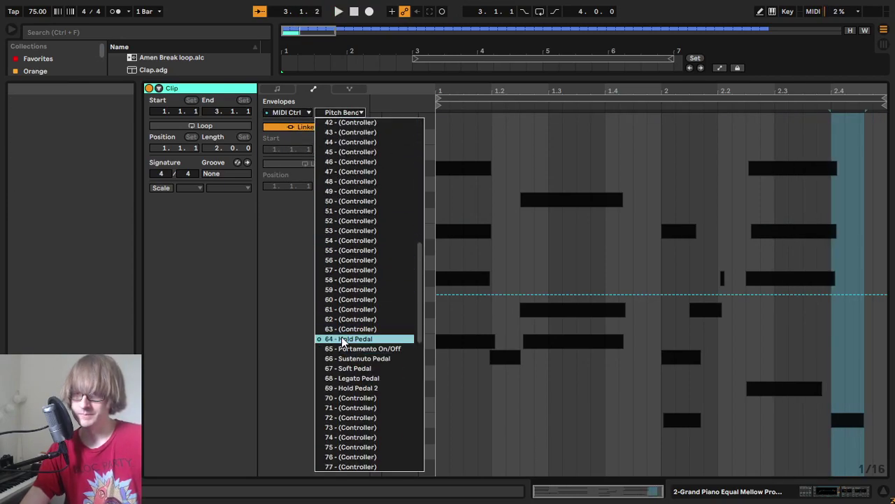
click(352, 337)
Step: Make the hold pedal envelope drop vertically to 0 at the start of the chord before beat 3 of bar 2, and play it
key(space)
drag(785, 93, 669, 117)
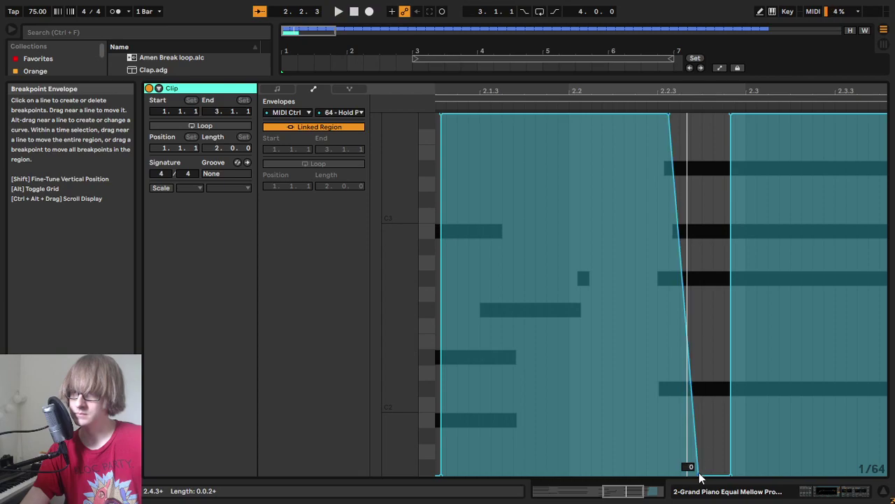
drag(698, 475, 670, 476)
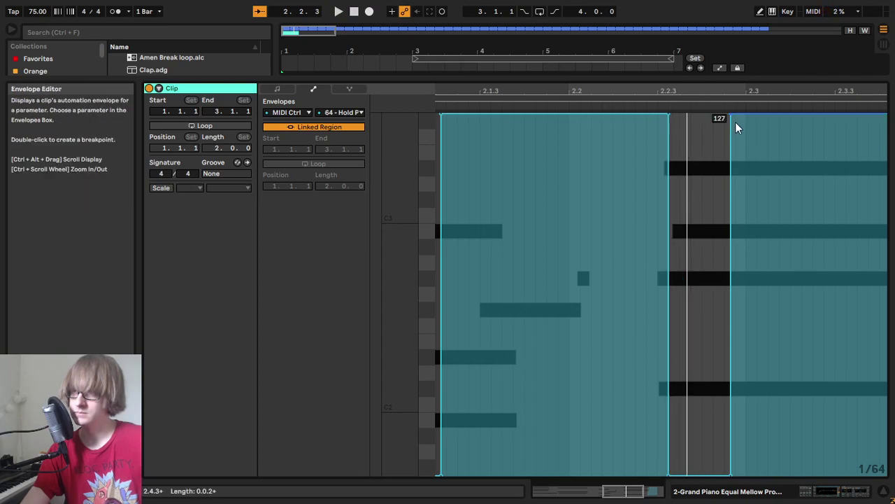
key(space)
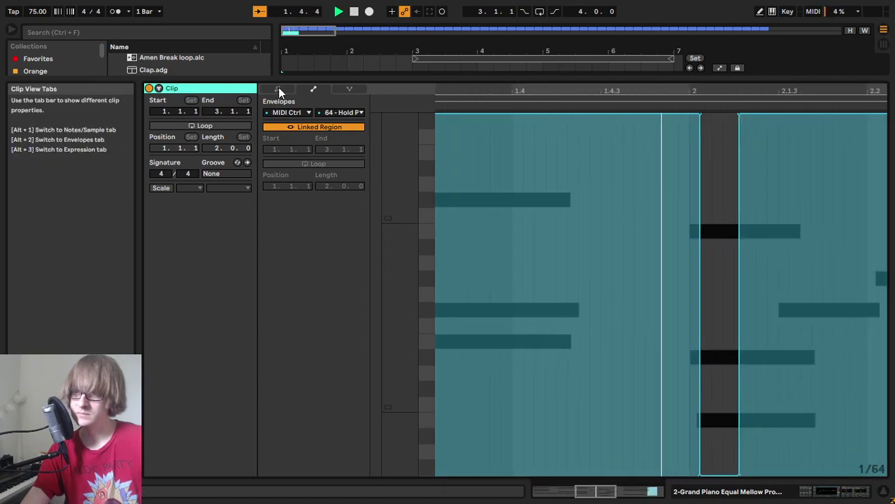
Step: Return to the clip's notes, inspect the start timing of the C#2 to D#3 chord in bar 2, and play the clip
click(278, 90)
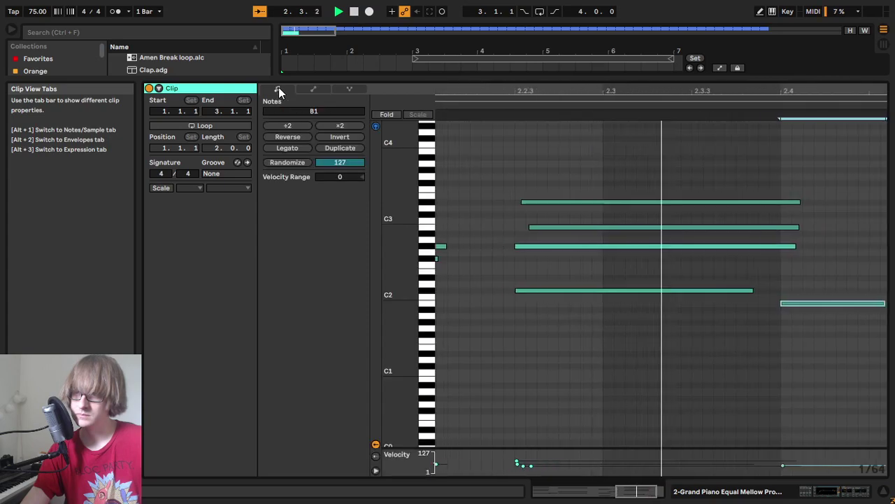
key(space)
click(495, 217)
drag(495, 216, 491, 289)
drag(564, 273, 575, 247)
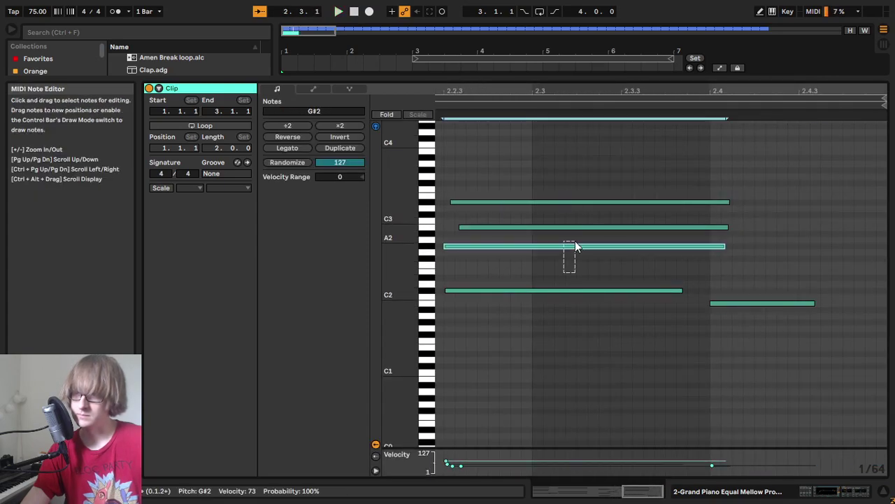
drag(580, 92, 743, 82)
drag(494, 286, 628, 251)
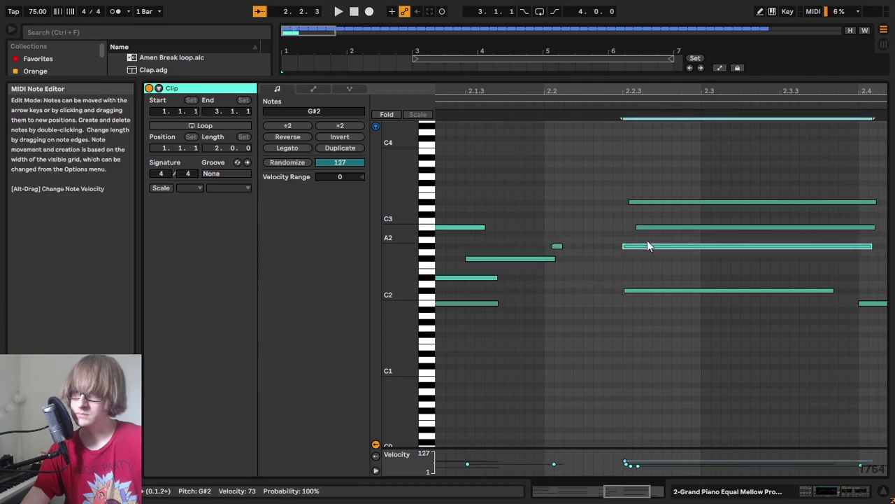
click(645, 226)
key(space)
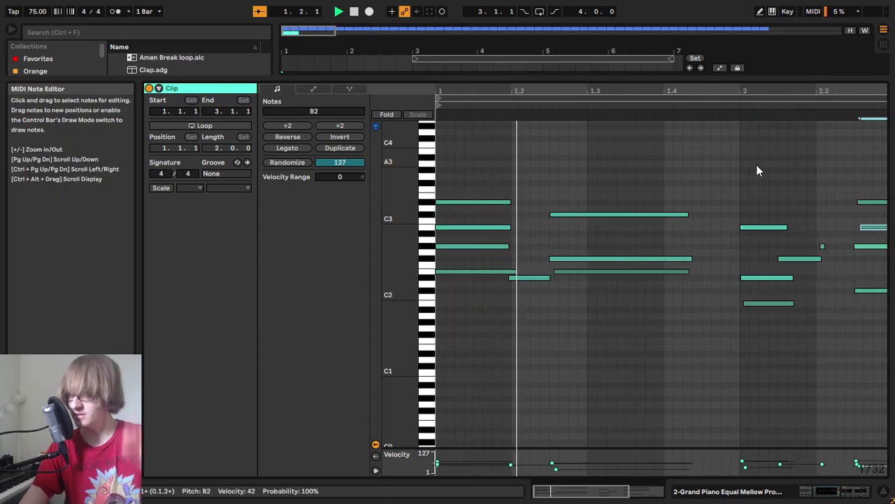
Step: Turn on looping for the two-bar piano clip and extend its repeats in the arrangement to the middle of bar 10
drag(720, 79, 720, 343)
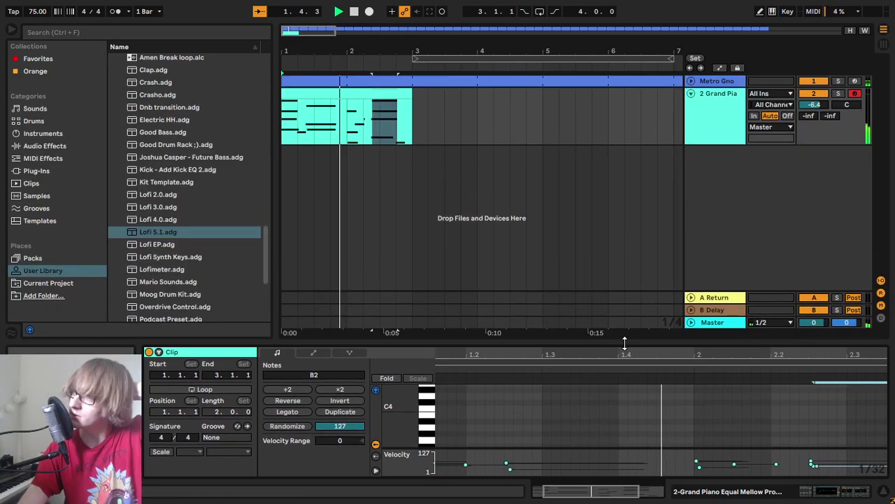
click(211, 389)
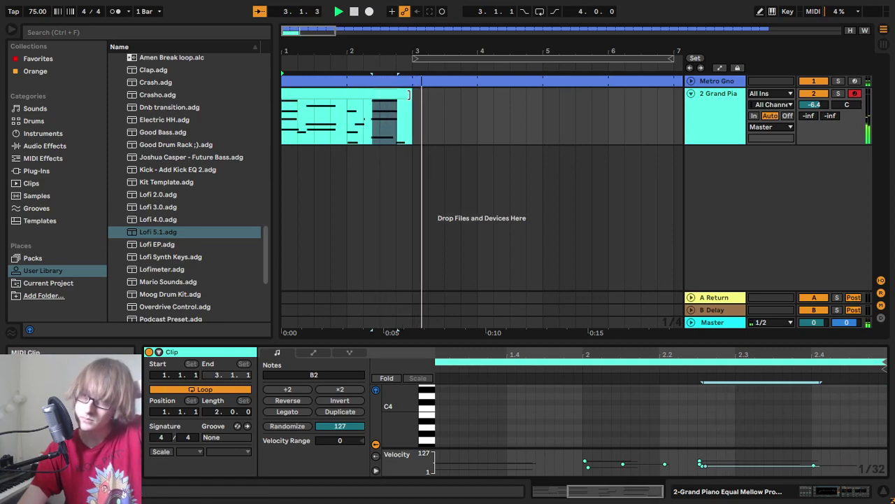
drag(412, 102, 682, 102)
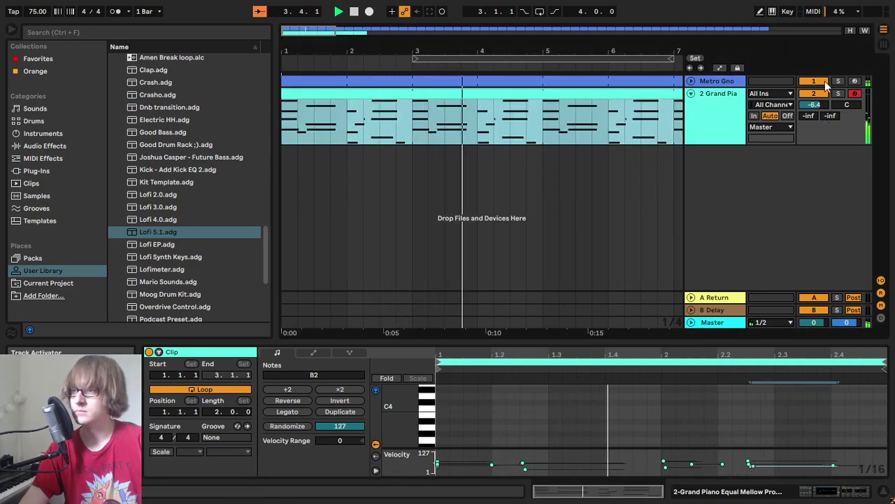
Step: Deactivate the Metro Gno track and extend the looped piano clip to about bar 20
click(821, 82)
mouse_move(558, 51)
mouse_down()
mouse_move(557, 16)
mouse_move(557, 42)
mouse_up()
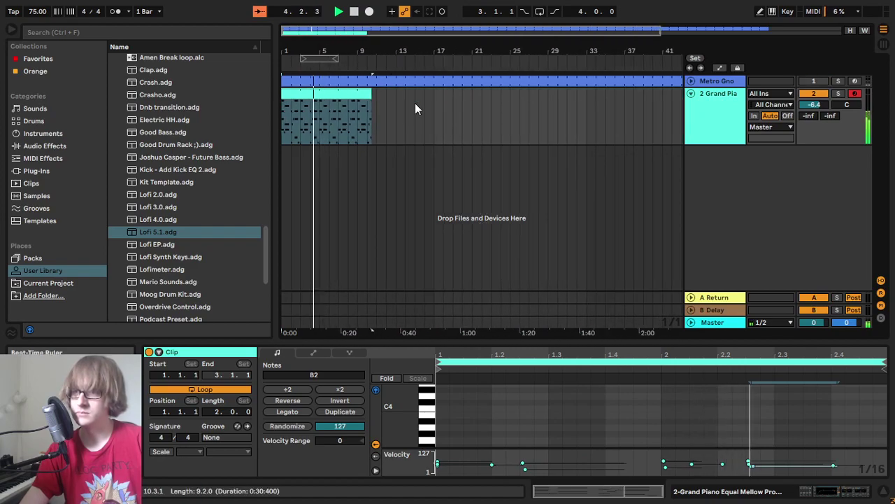
click(415, 103)
drag(372, 94, 467, 94)
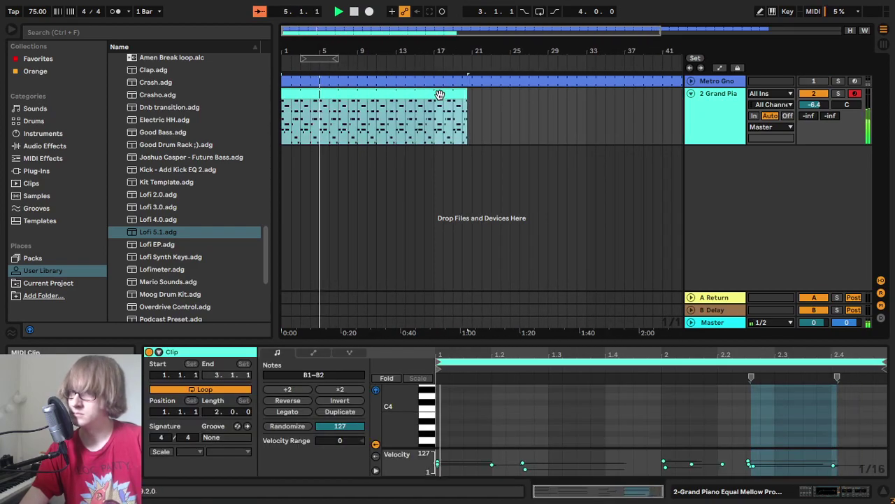
Step: Deactivate the D#3 note of the chord before beat 3 of bar 2 and play the chord without it
drag(642, 336, 643, 60)
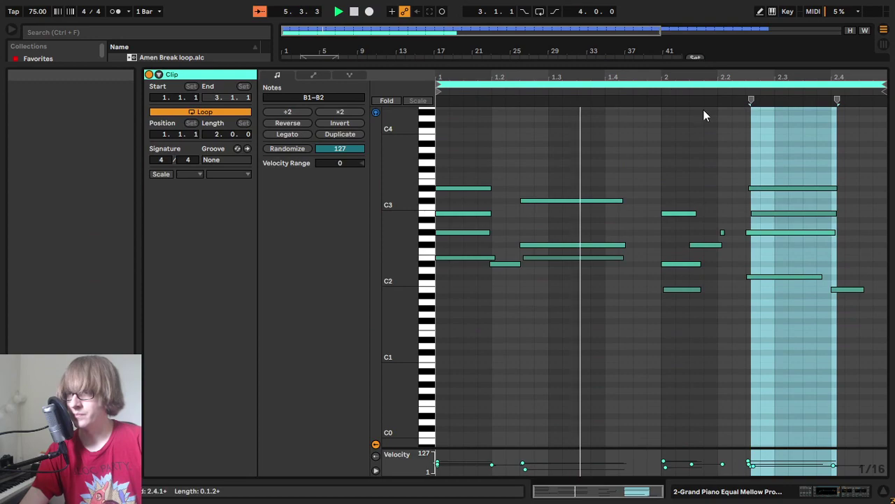
drag(400, 209, 448, 209)
drag(736, 77, 743, 68)
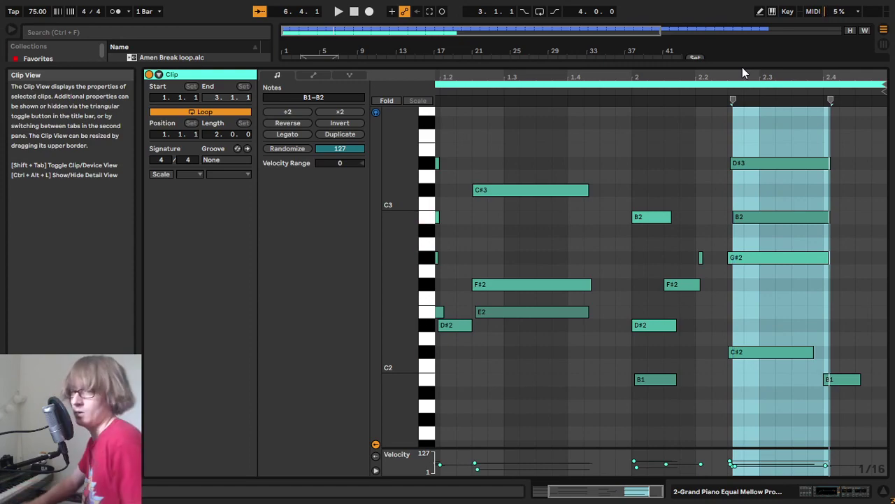
click(782, 160)
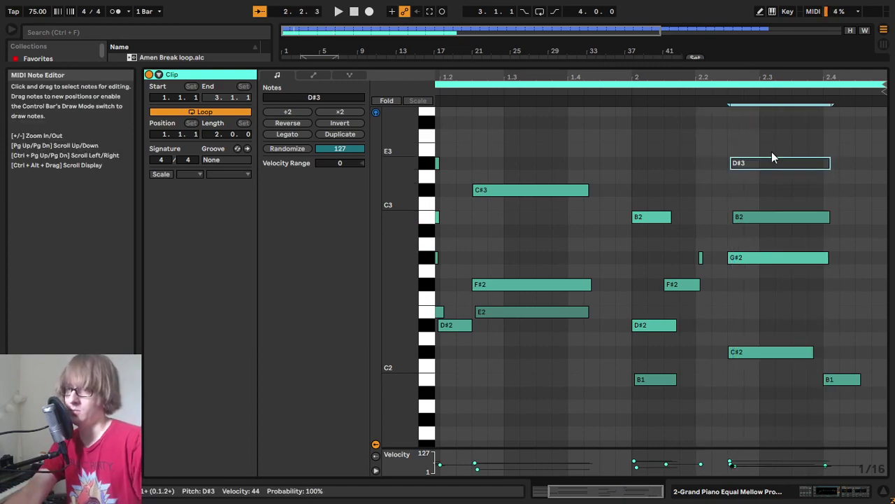
click(618, 94)
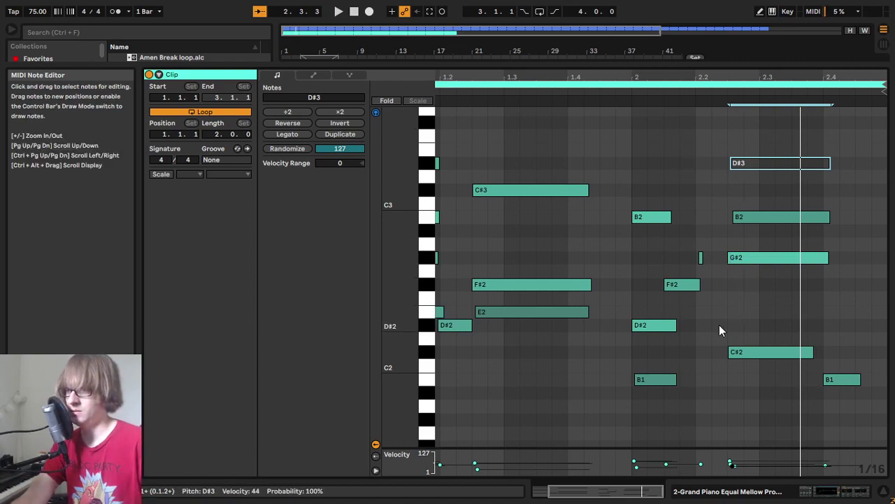
Step: Lower the velocity of the G#2 note in the chord before beat 3 of bar 2 to 38 and play the change
drag(735, 321, 747, 370)
click(772, 258)
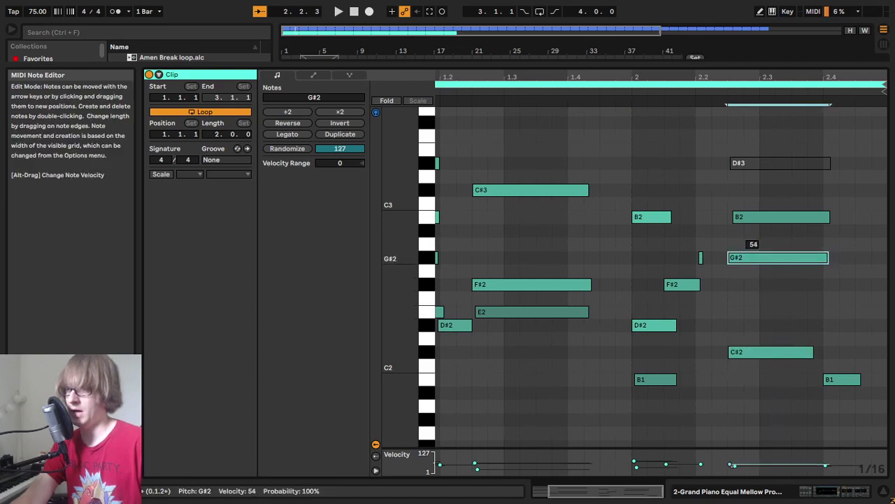
click(612, 90)
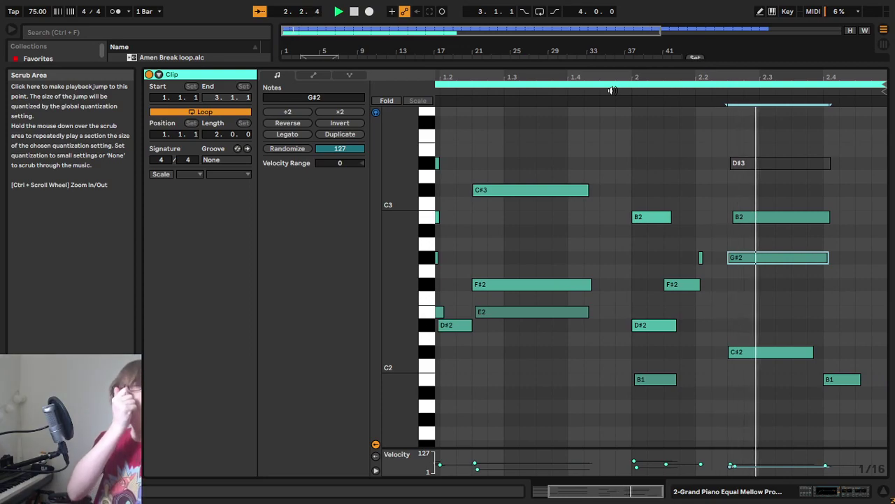
key(space)
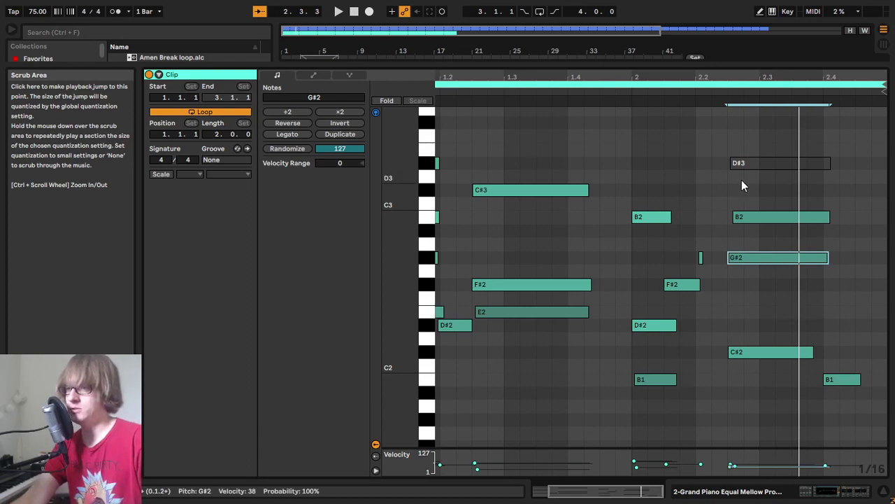
Step: Reactivate the chord's D#3 note, set the C#2 note's velocity to 64, and play the clip
click(763, 163)
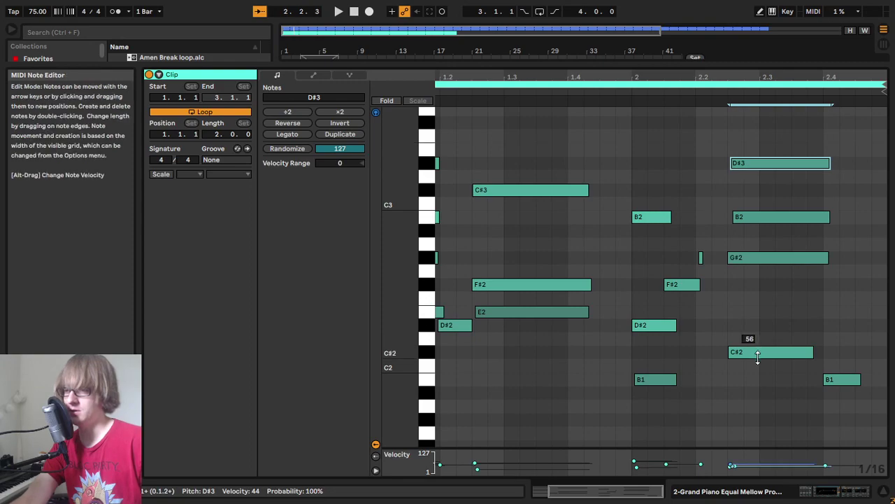
drag(771, 355, 771, 350)
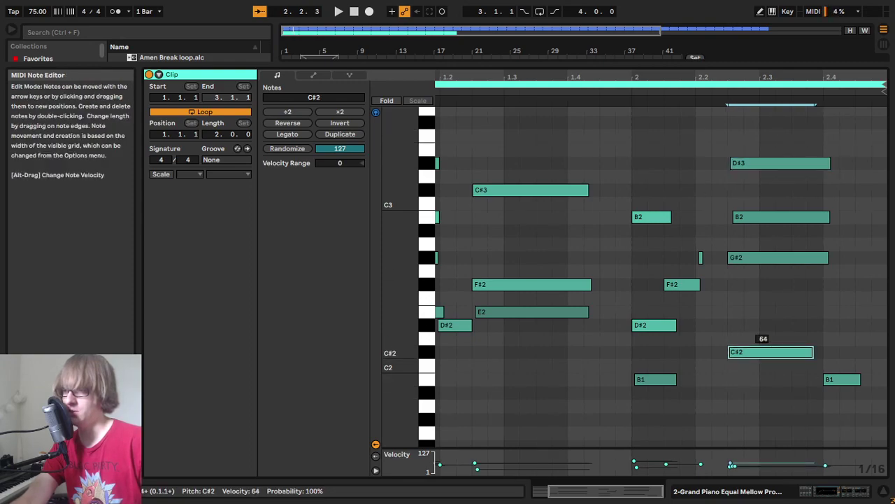
click(619, 96)
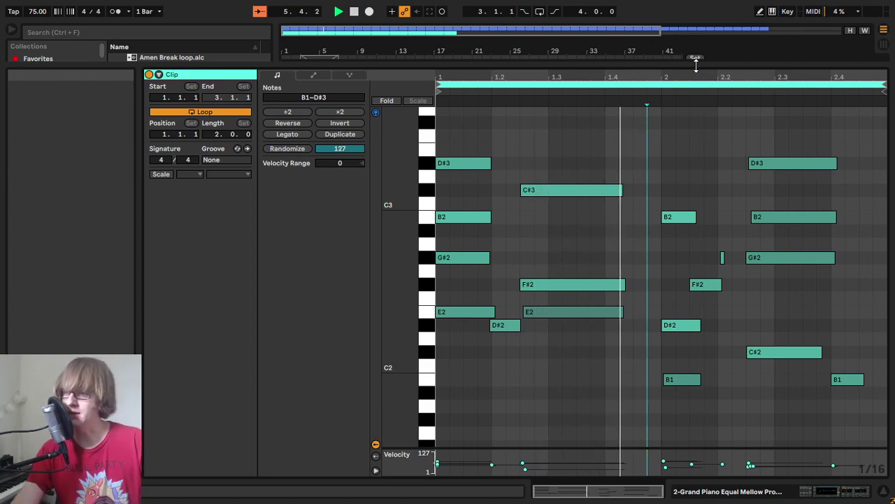
Step: Shorten the looped piano clip to end at bar 9 and consolidate it into a single clip
drag(696, 66, 660, 395)
click(531, 114)
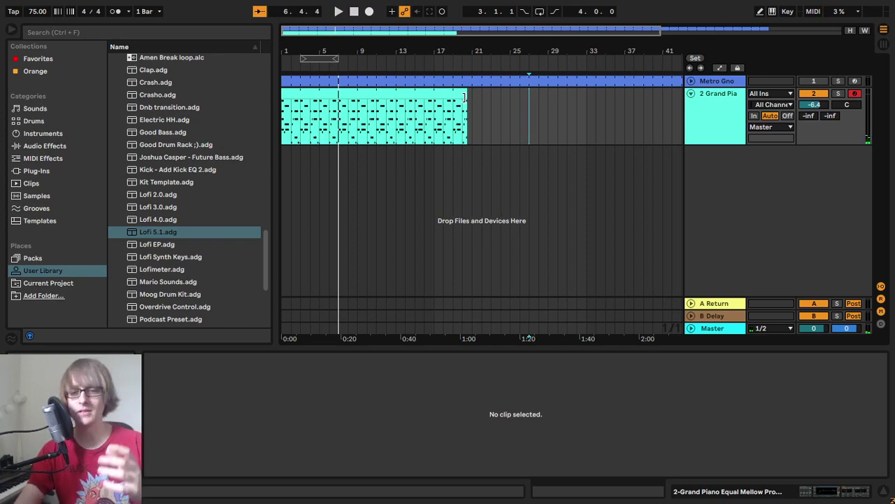
drag(461, 94, 356, 121)
right_click(330, 95)
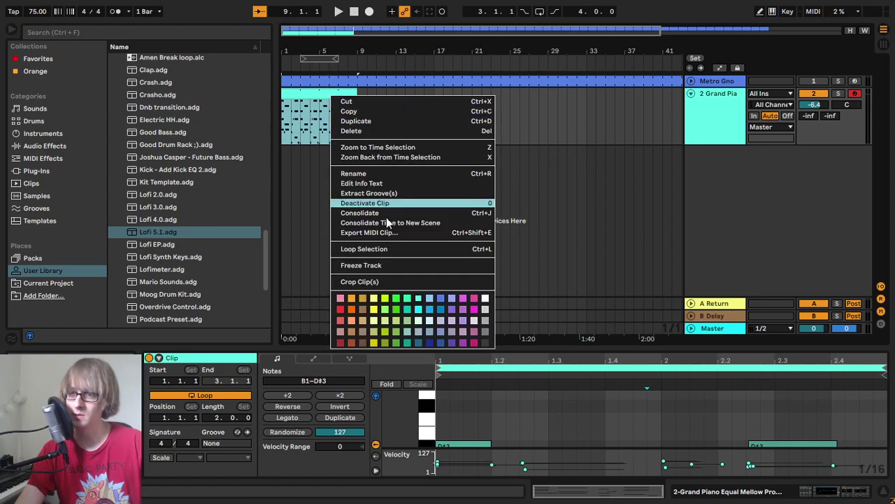
click(386, 214)
Step: Enlarge the note editor for the eight-bar piano clip and select the C#2 to D#3 chord in bar 2
drag(463, 347, 459, 133)
drag(482, 102, 485, 101)
mouse_move(400, 211)
mouse_down()
mouse_move(429, 211)
mouse_move(413, 210)
mouse_up()
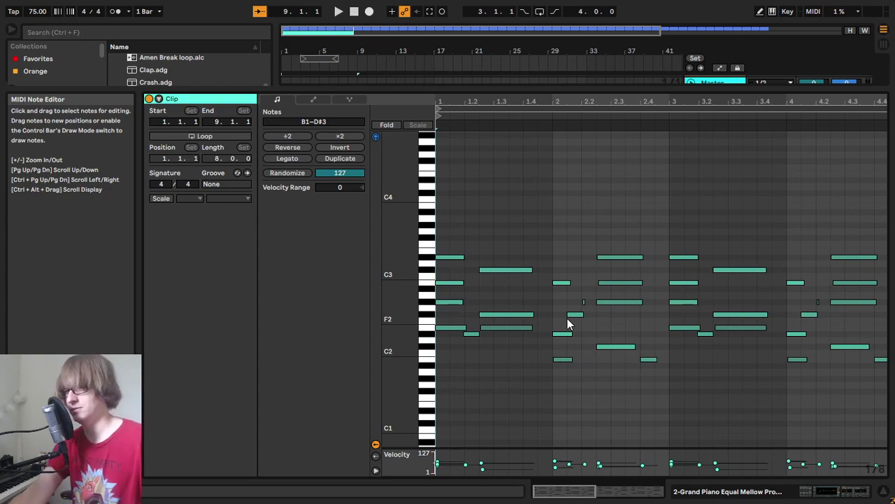
drag(603, 374, 618, 219)
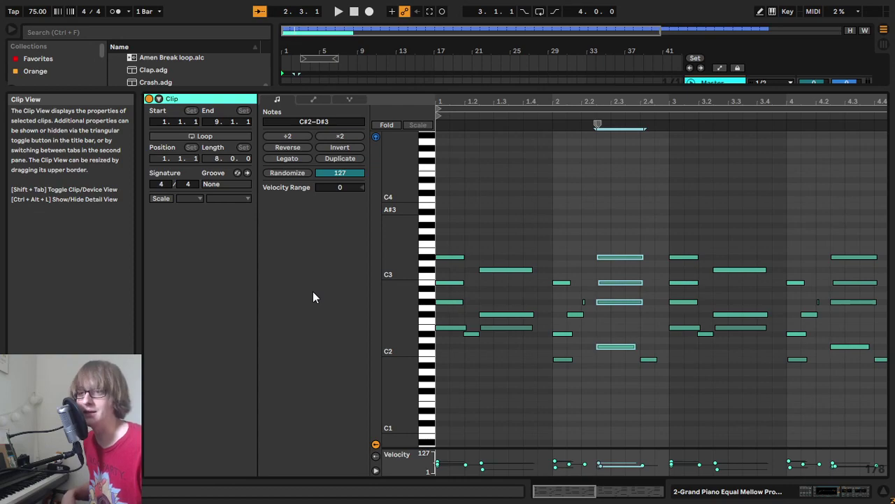
Step: Duplicate the grand piano track, arm the duplicate for recording and delete the clip it contains
key(space)
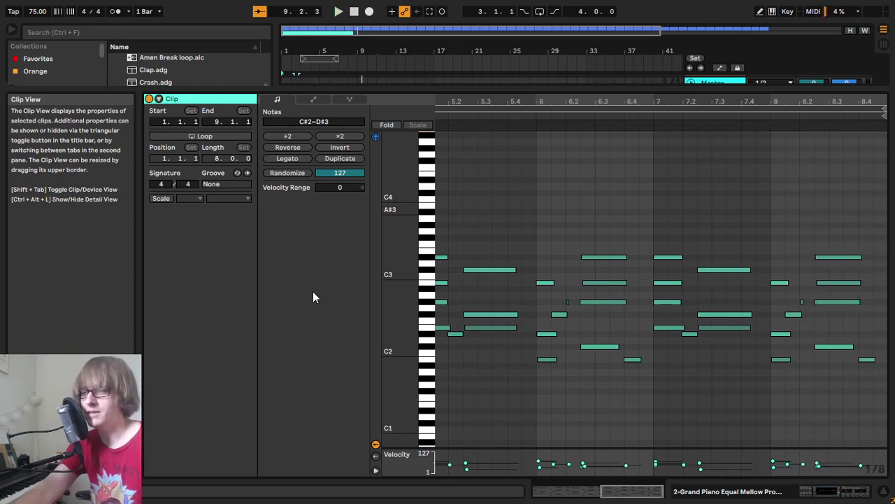
drag(536, 94, 536, 303)
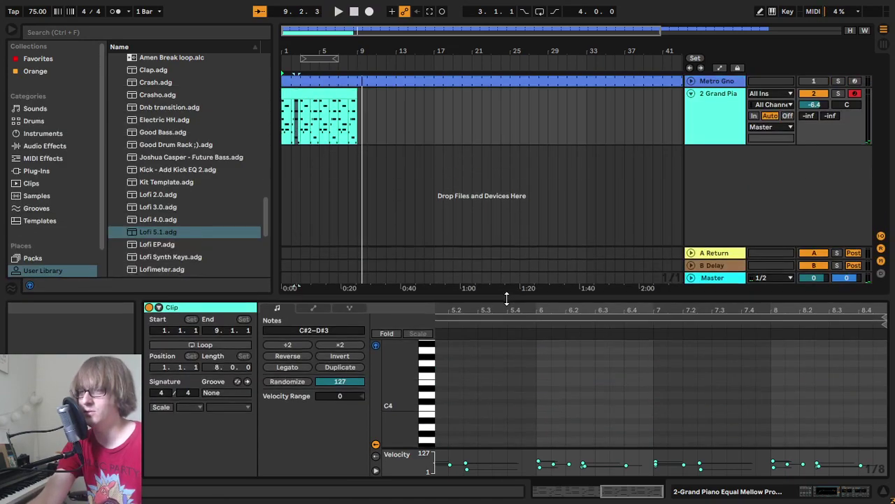
right_click(703, 140)
click(738, 164)
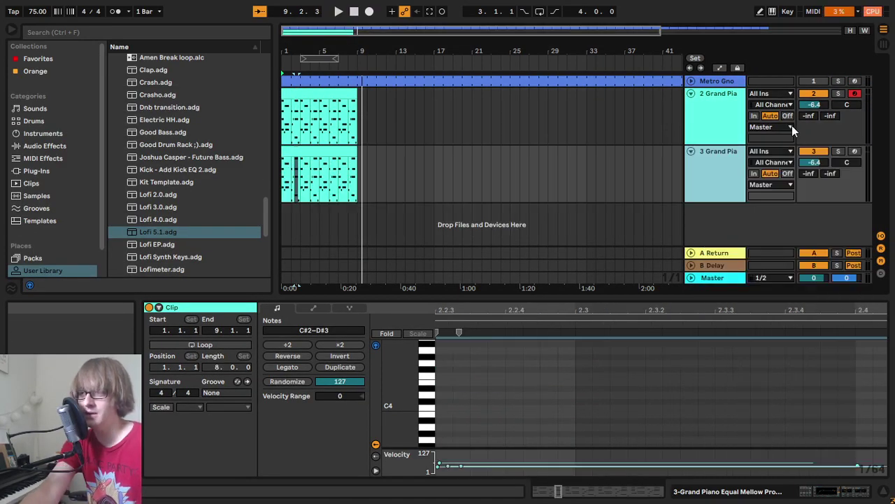
click(855, 152)
click(723, 124)
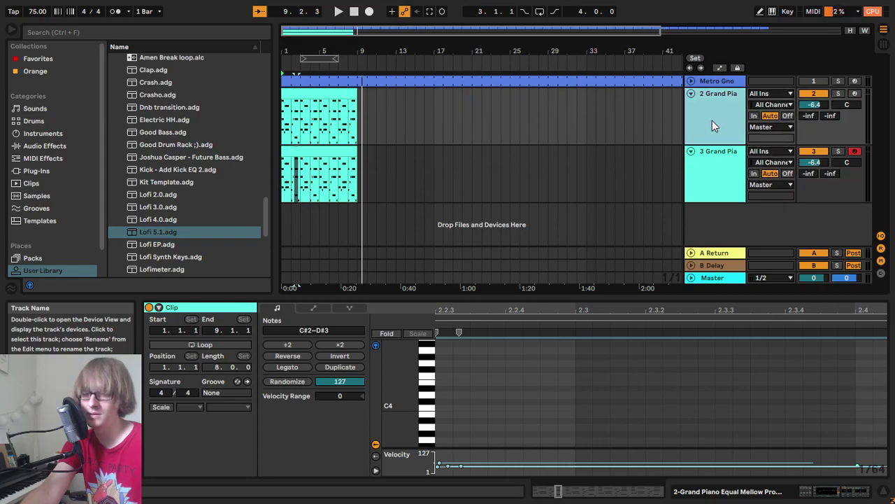
drag(423, 171, 283, 173)
key(Delete)
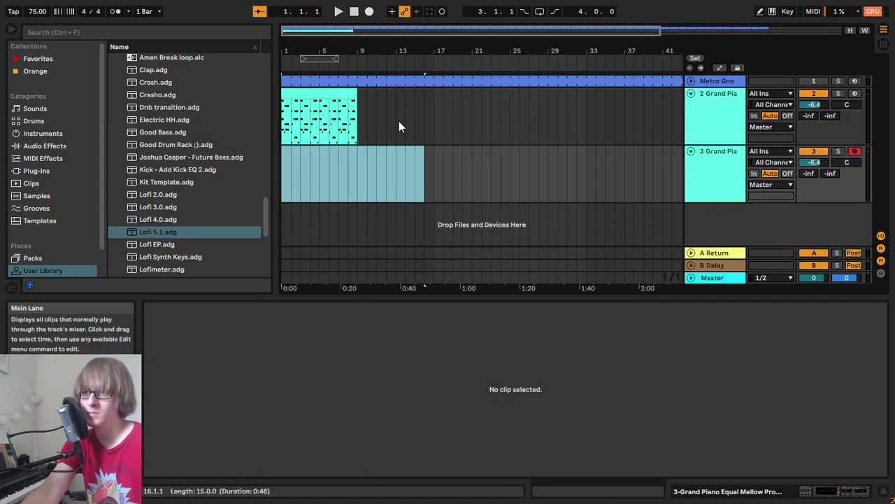
Step: Turn on looping for the original piano clip, extend it to bar 65 and play the track from the start
click(390, 122)
drag(357, 96, 596, 97)
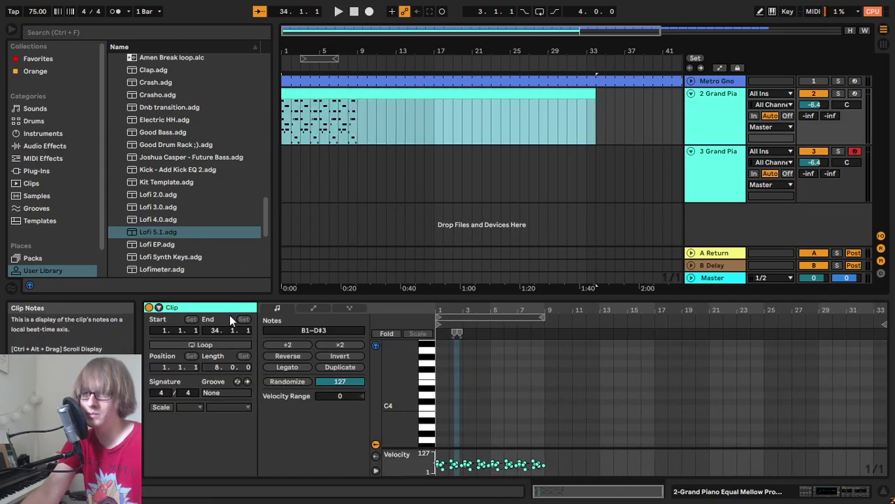
click(224, 345)
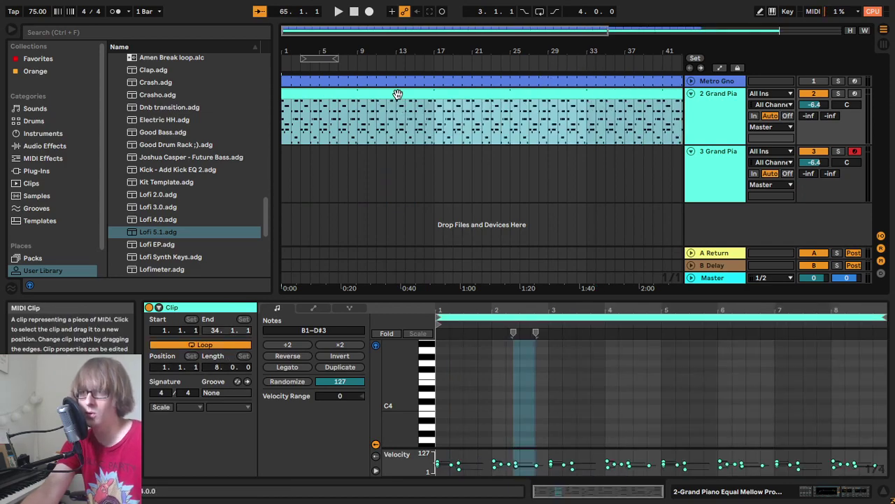
double_click(397, 96)
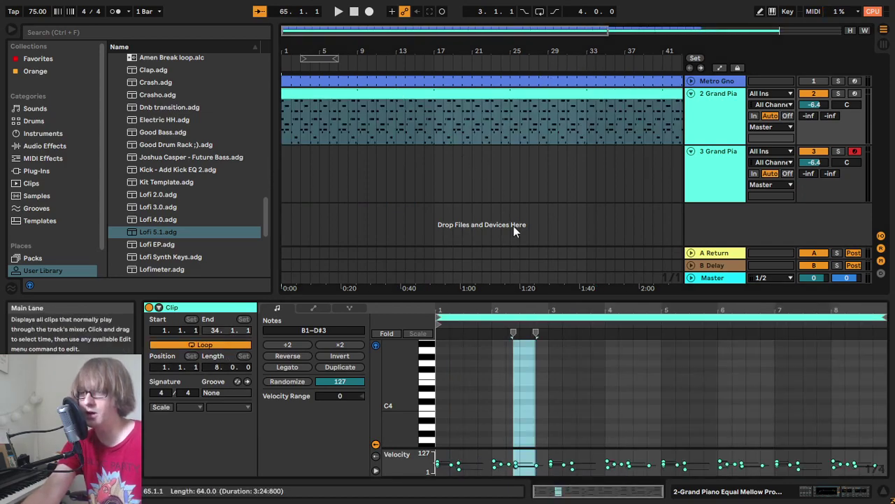
click(353, 12)
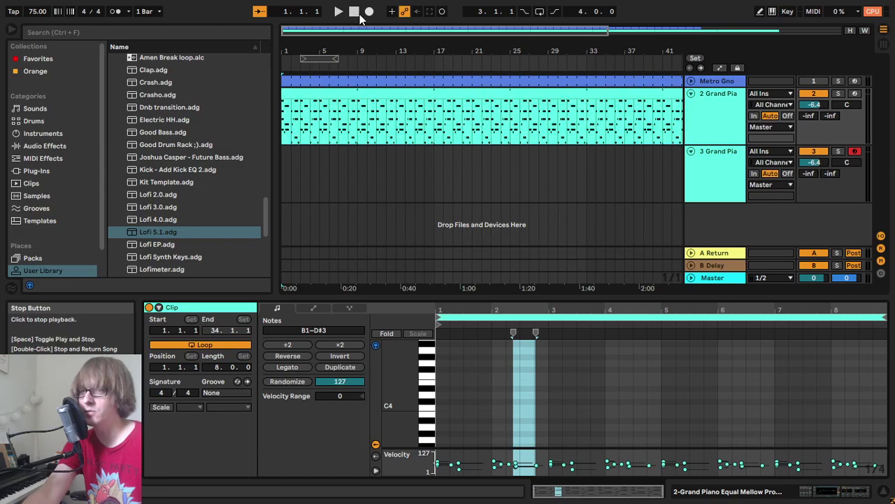
click(339, 20)
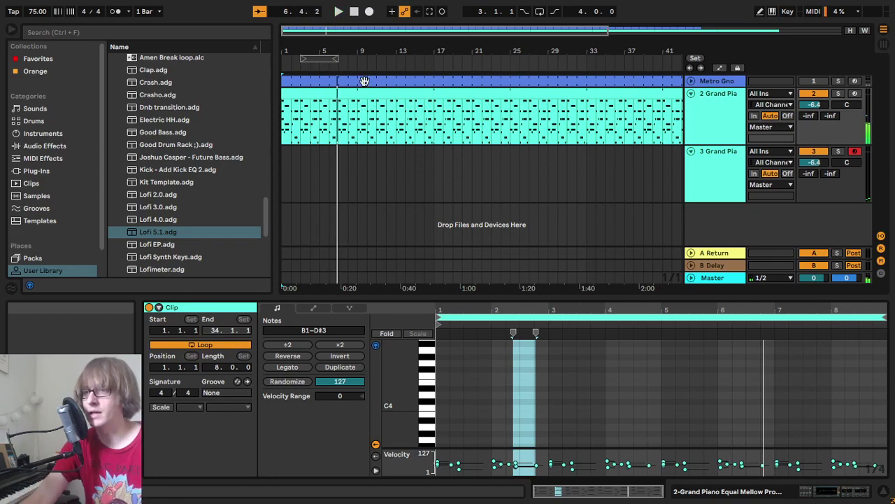
Step: Enlarge the note editor for the looped piano clip and play it through to bar 3
click(364, 97)
drag(519, 296, 518, 105)
key(space)
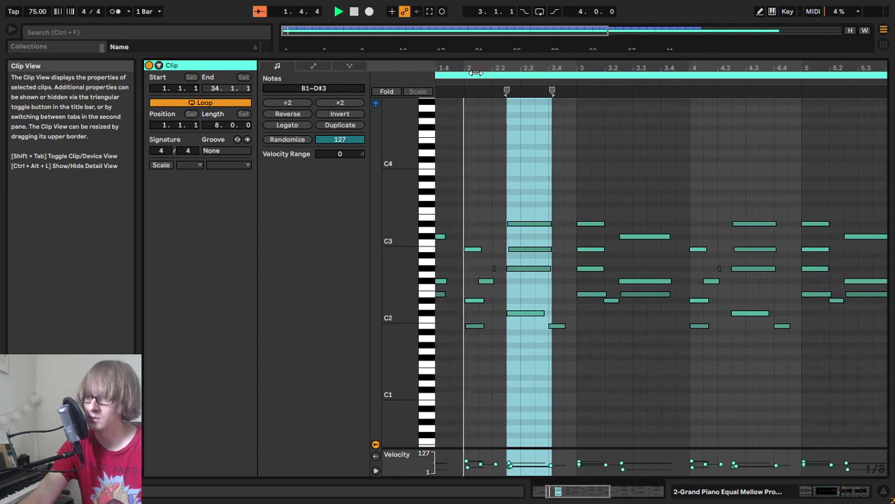
scroll(561, 178, down, 1)
drag(598, 68, 531, 105)
key(space)
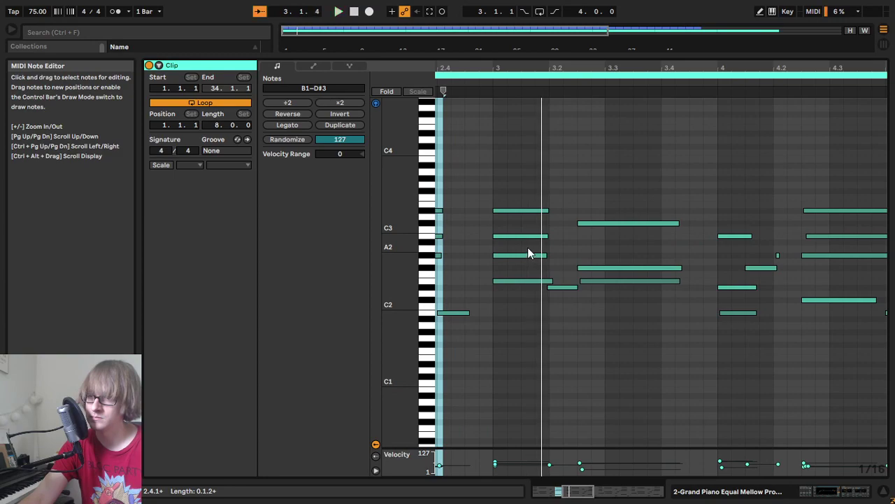
Step: Raise the short D#2 note at beat 2 of bar 3 to A#2 and play the change
click(533, 235)
click(529, 254)
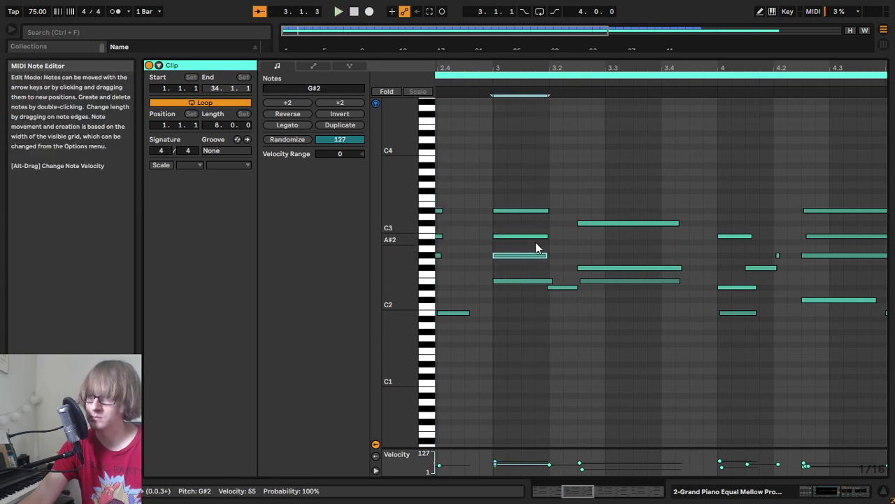
double_click(554, 241)
click(559, 259)
click(557, 242)
key(Delete)
click(561, 287)
key(Up)
key(Up)
key(Up)
key(Up)
key(Up)
key(Up)
key(Up)
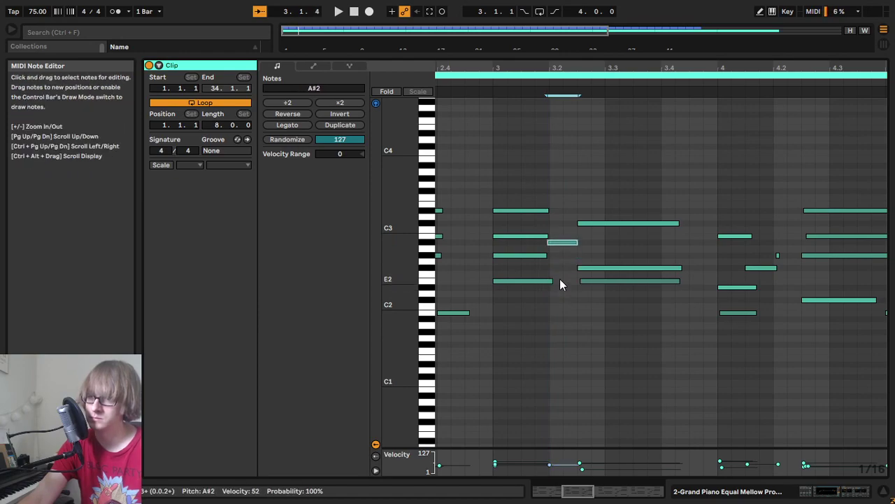
click(478, 85)
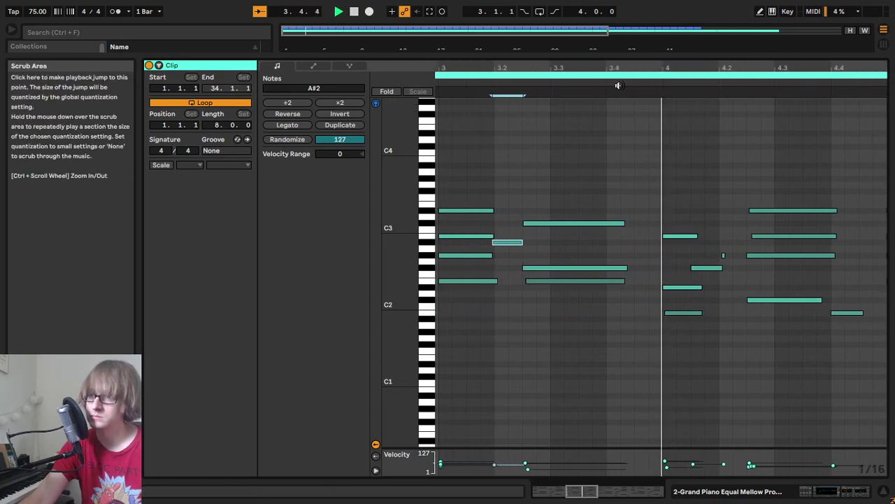
key(space)
Step: Lower bar 4's short F#2 note to C#2 and the tiny G#2 note after it to D#2, and play the change
click(651, 288)
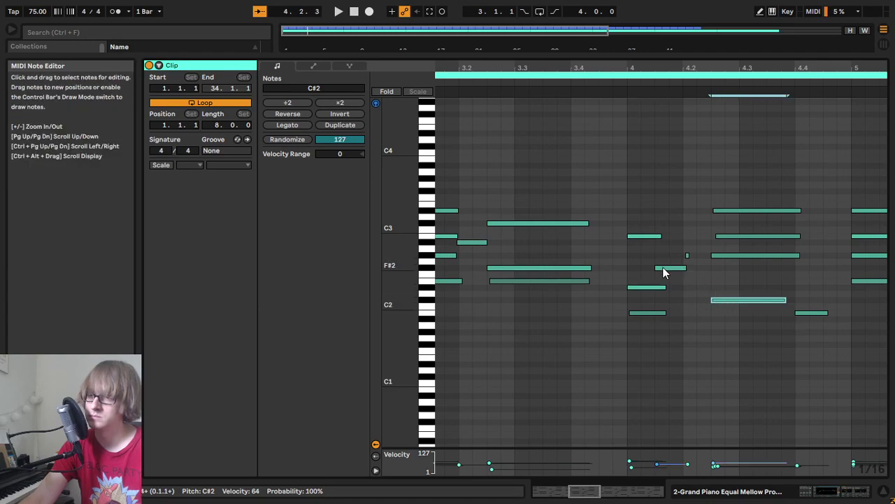
drag(664, 267, 671, 299)
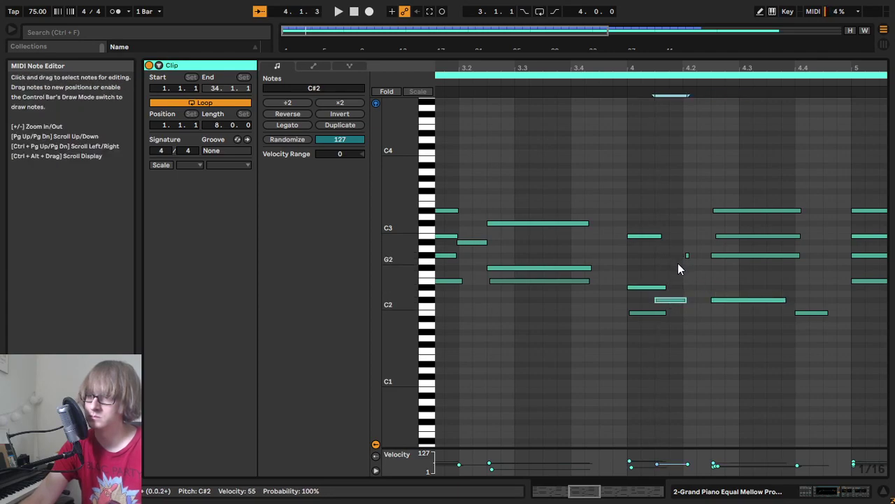
click(731, 299)
click(624, 94)
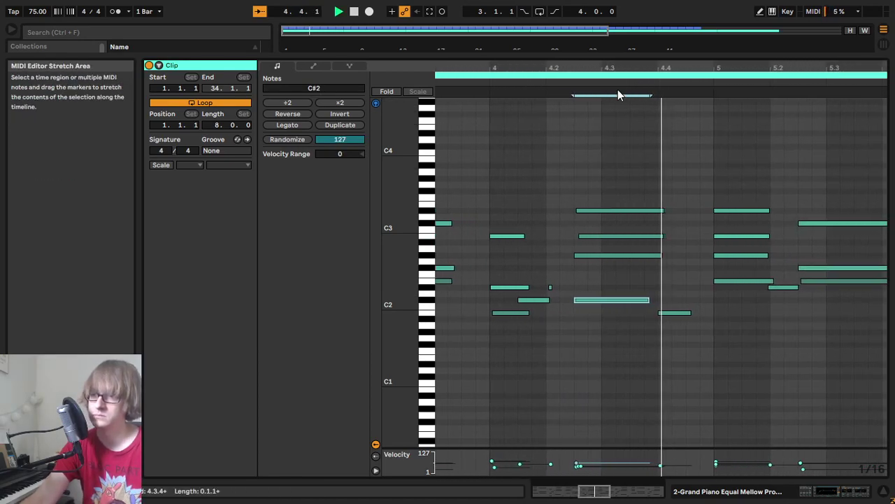
key(space)
key(space)
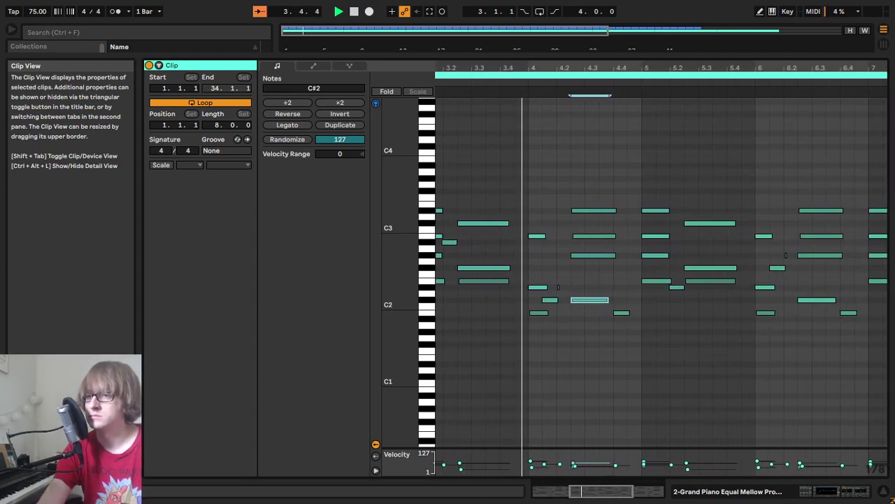
drag(520, 68, 515, 82)
key(space)
Step: Raise the C#2 note of the long chord in bar 4 to F#2 and play the change
click(639, 287)
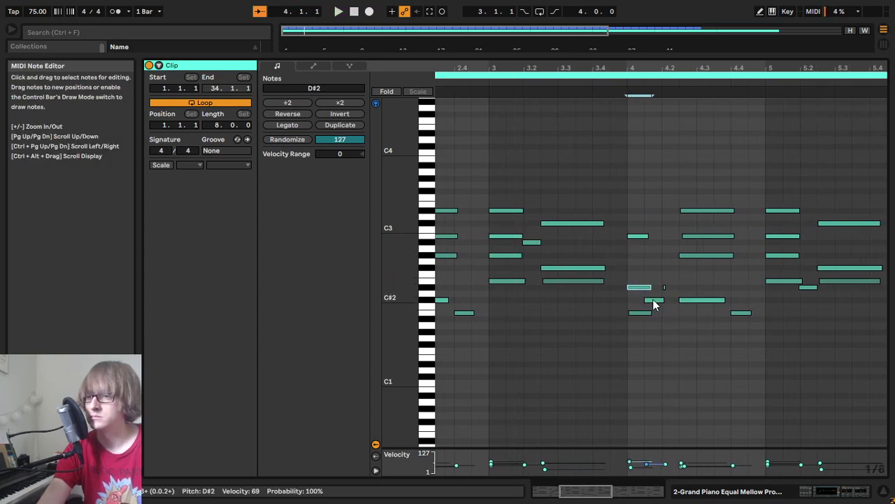
drag(636, 277, 689, 303)
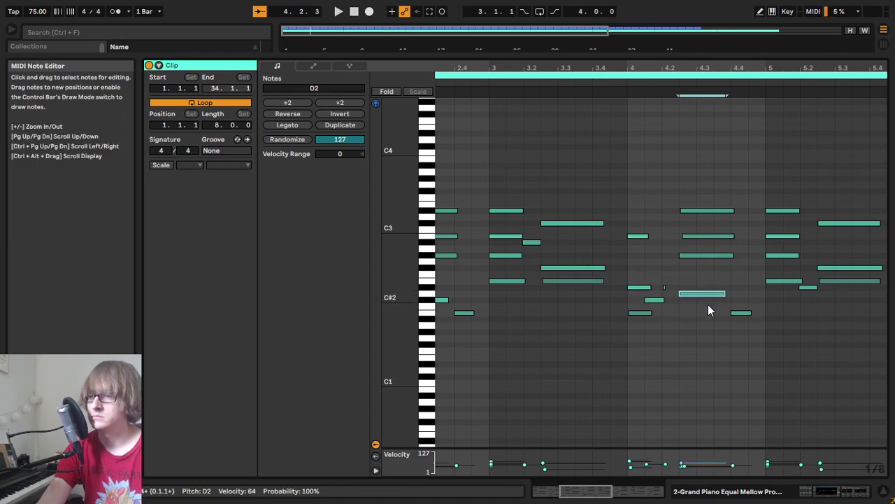
key(Up)
key(Up)
key(Up)
key(Up)
click(627, 101)
click(621, 83)
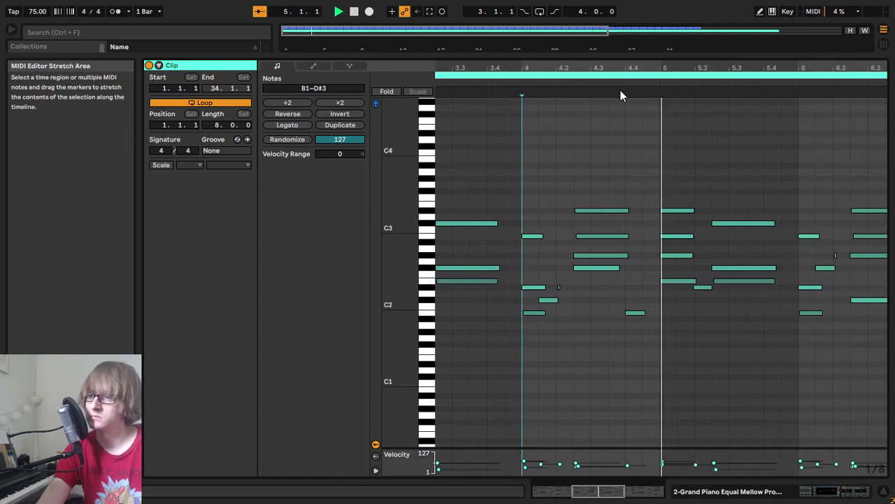
key(space)
Step: Check the note velocities of bar 4's long chord and bar 5's opening chord, and play the transition between them
click(579, 285)
drag(579, 287, 606, 157)
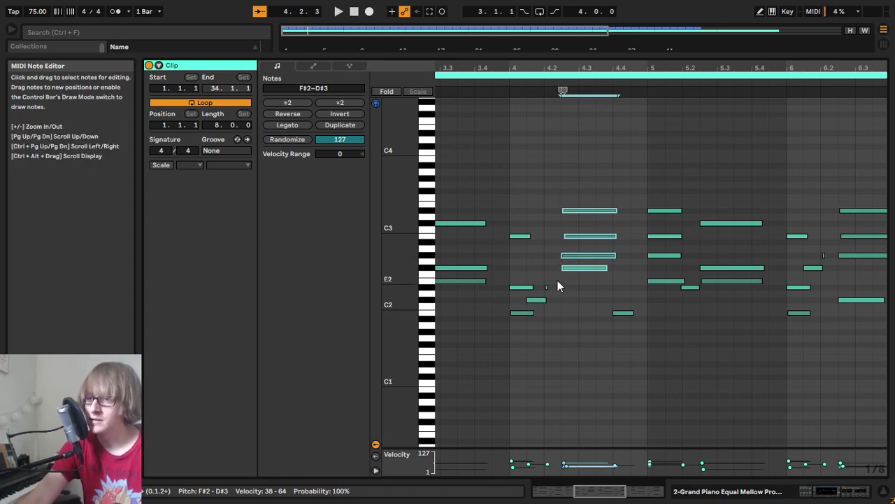
click(598, 255)
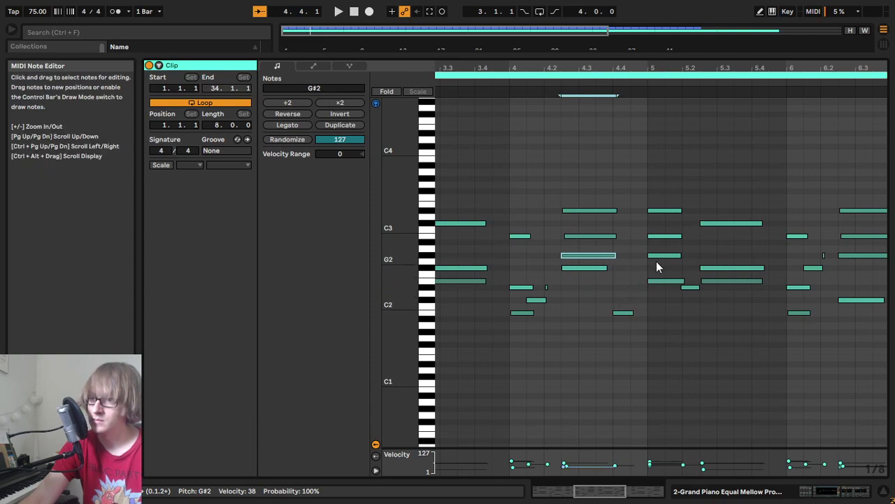
click(658, 256)
click(663, 237)
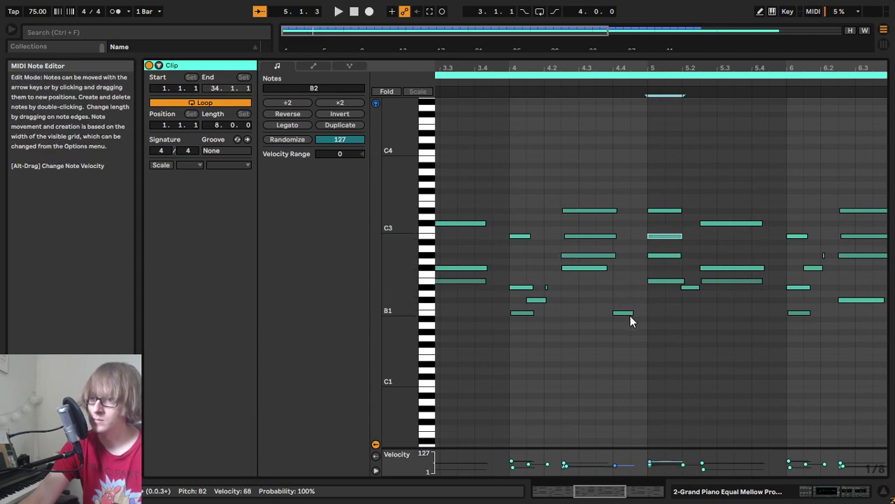
click(636, 87)
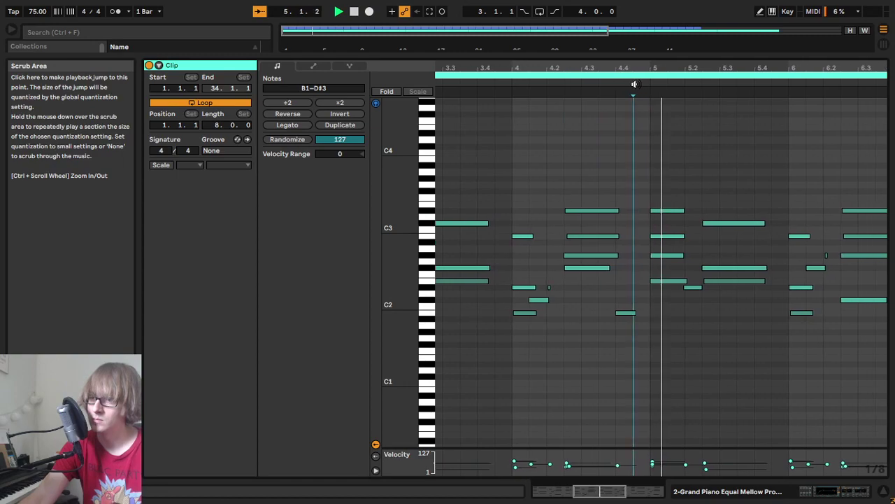
click(621, 281)
drag(621, 281, 623, 258)
click(614, 235)
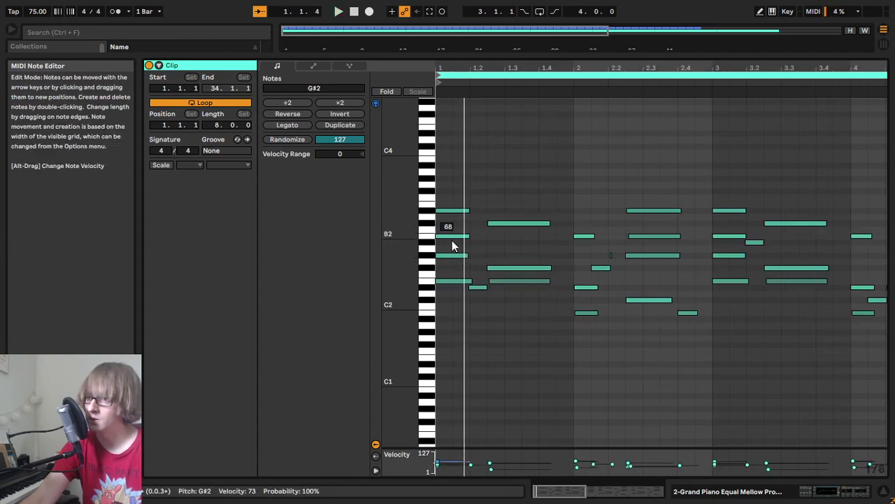
Step: Set the velocities in bar 1's opening chord to 56 for B2, 70 for G#2 and 52 for D#3
drag(438, 462, 438, 465)
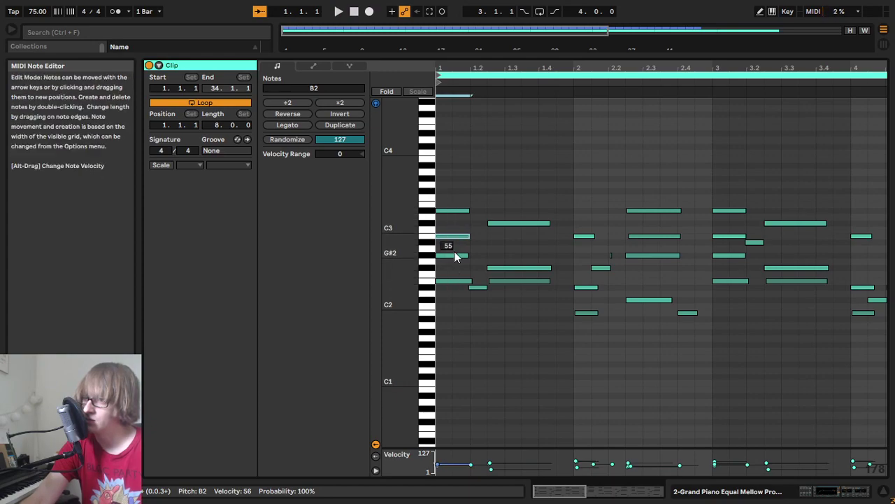
mouse_move(453, 256)
mouse_down()
mouse_move(453, 245)
mouse_move(454, 259)
mouse_up()
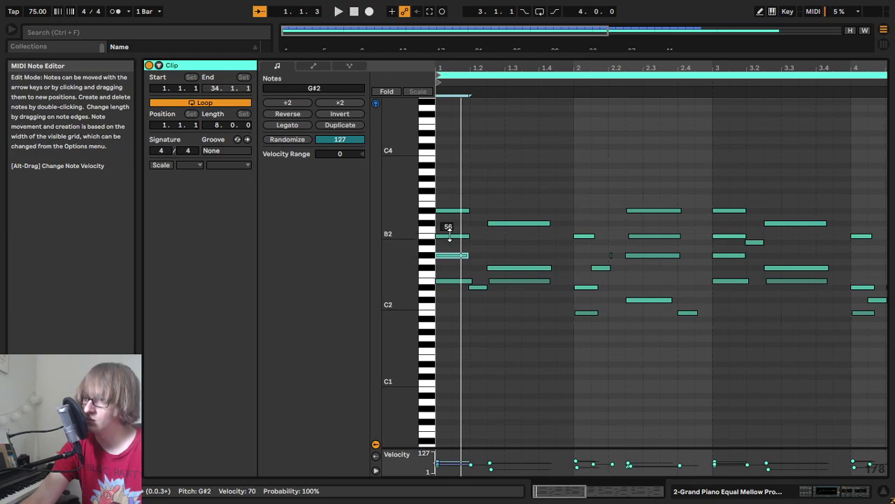
click(452, 210)
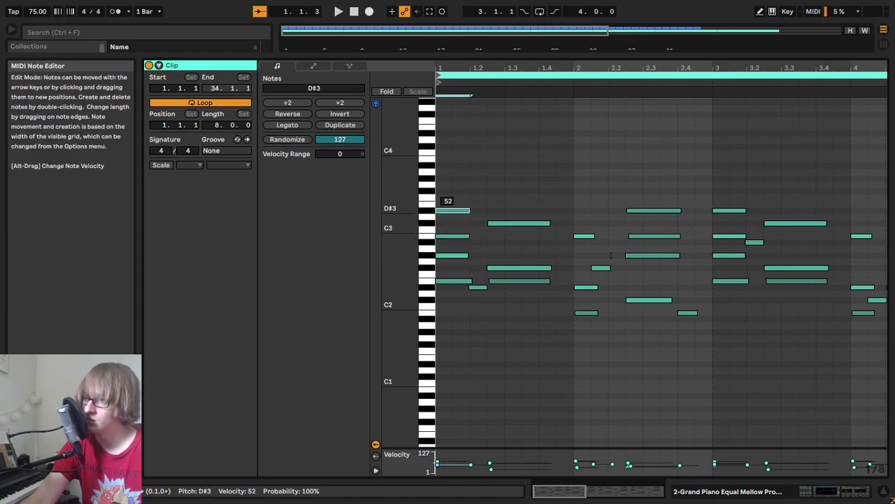
Step: Set the velocities of bar 1's short D#2 note to 59 and its long F#2 note to 64, and play the result
drag(478, 287, 478, 282)
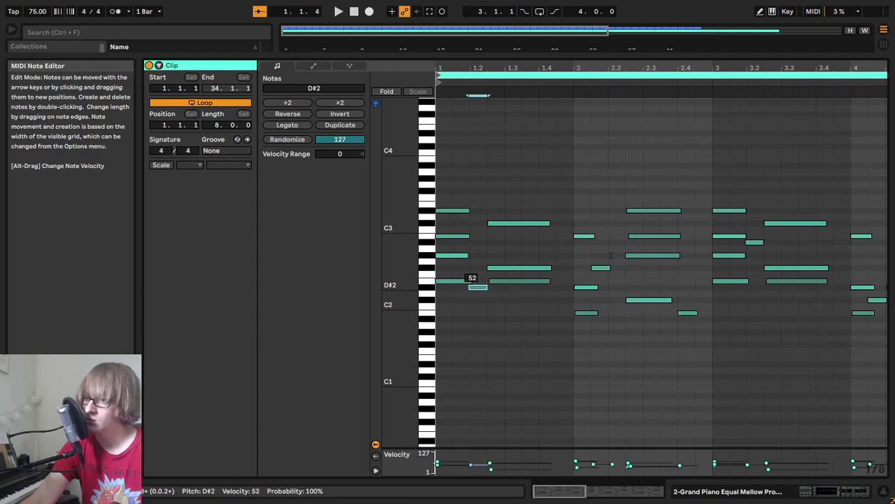
click(498, 223)
click(505, 266)
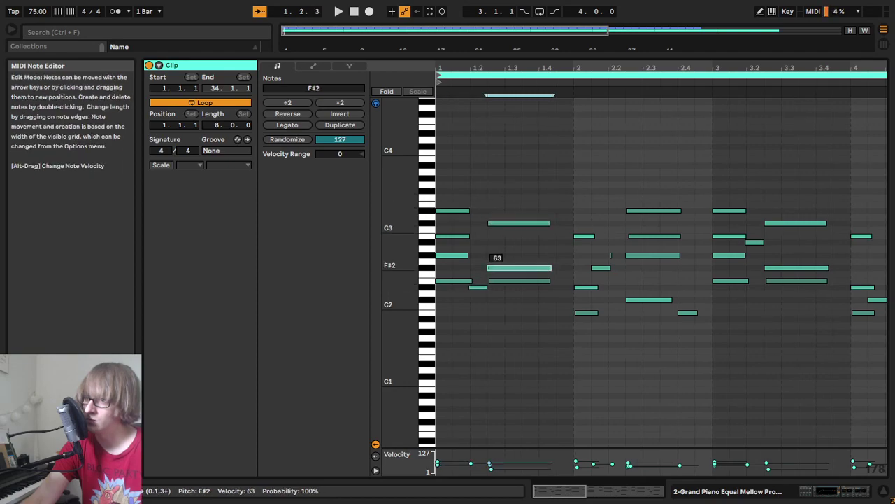
key(space)
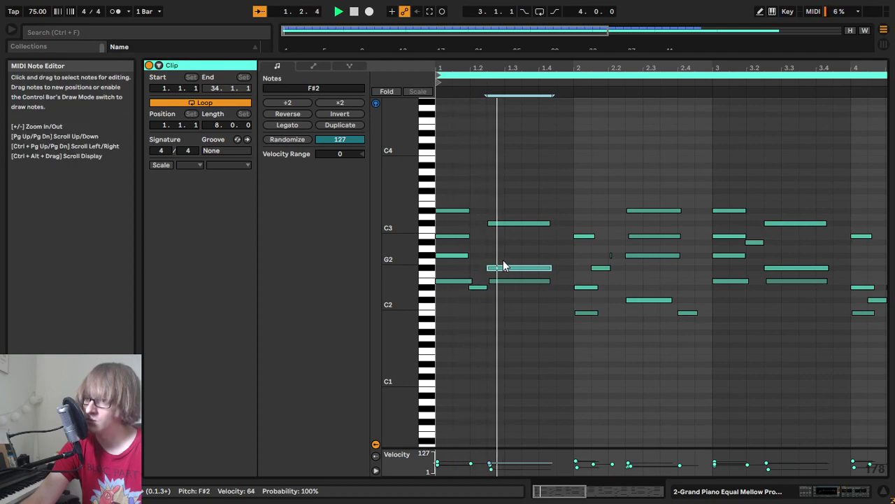
drag(659, 68, 659, 45)
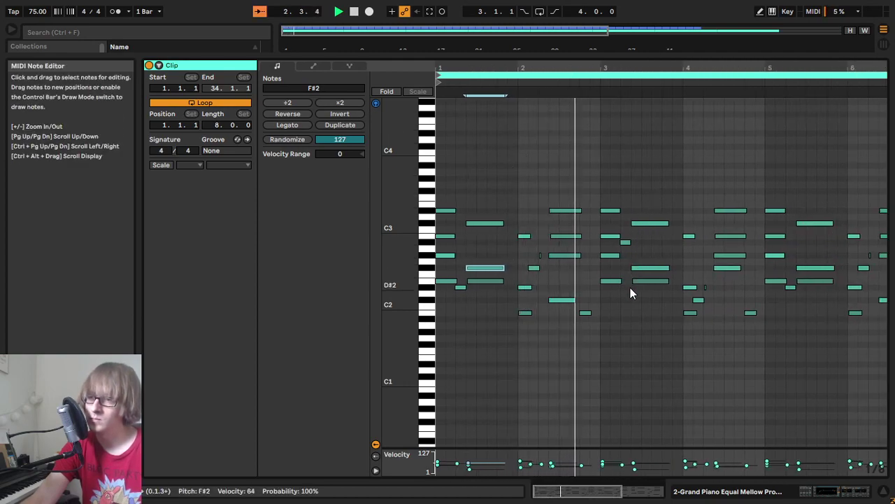
key(space)
Step: Replace the notes in bar 3 with a copy of the notes from bar 1 and play the result
drag(611, 291, 658, 182)
key(Delete)
drag(484, 189, 421, 324)
key(ctrl+c)
click(601, 229)
key(ctrl+v)
key(space)
drag(783, 70, 817, 84)
key(space)
Step: Raise the pasted D#2 note at beat 2 of bar 3 to A#2
click(567, 287)
key(Up)
key(Up)
key(Up)
key(Up)
key(Up)
key(Up)
key(Up)
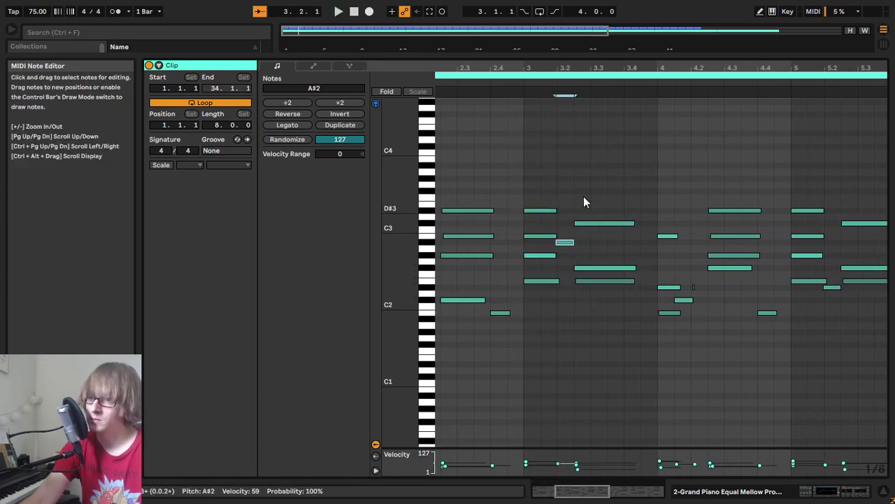
Step: Play bars 3 and 4 to check the raised A#2 note in context
click(518, 84)
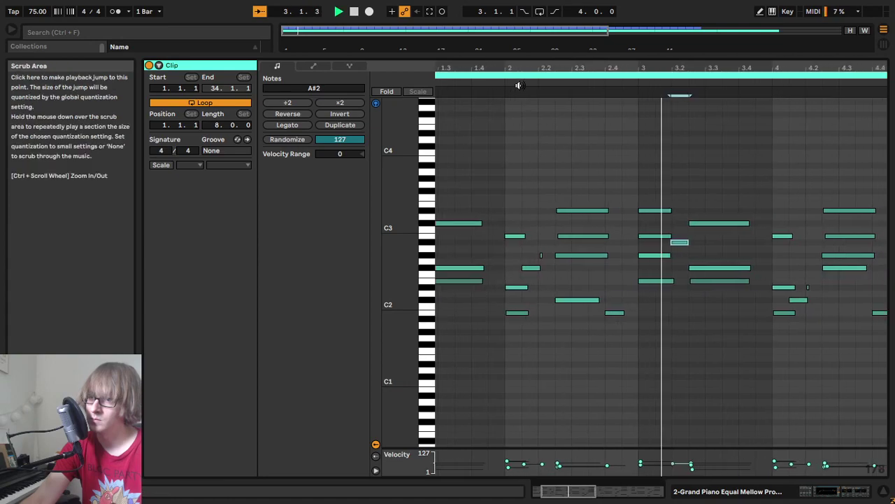
drag(713, 68, 503, 59)
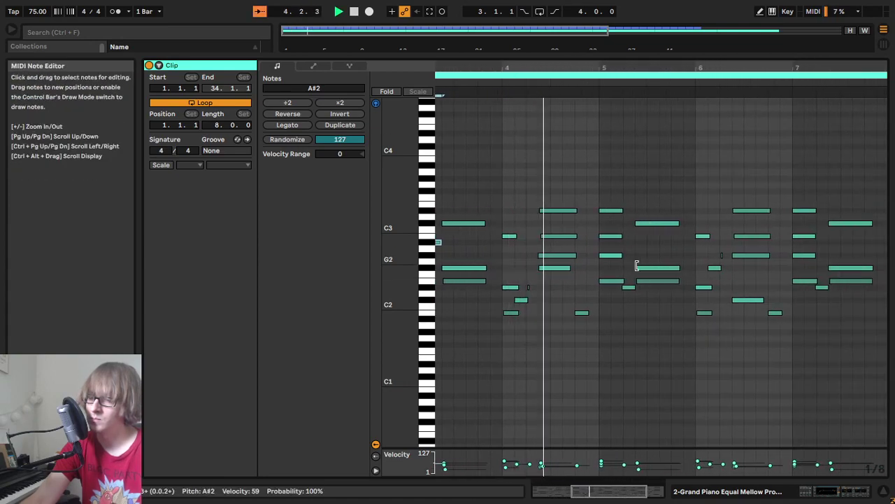
key(space)
drag(609, 303, 660, 164)
key(Delete)
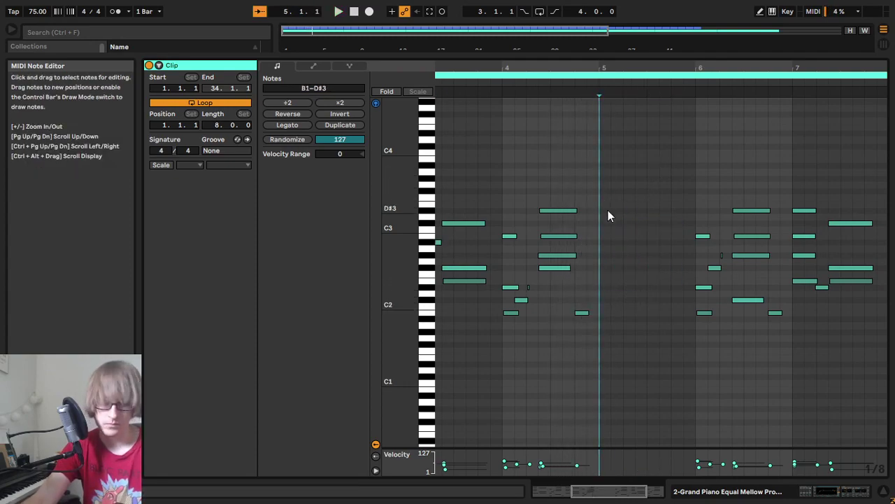
key(ctrl+z)
Step: Replace the notes in bar 7 with a copy of the notes from bar 3
drag(575, 68, 721, 63)
drag(555, 300, 612, 166)
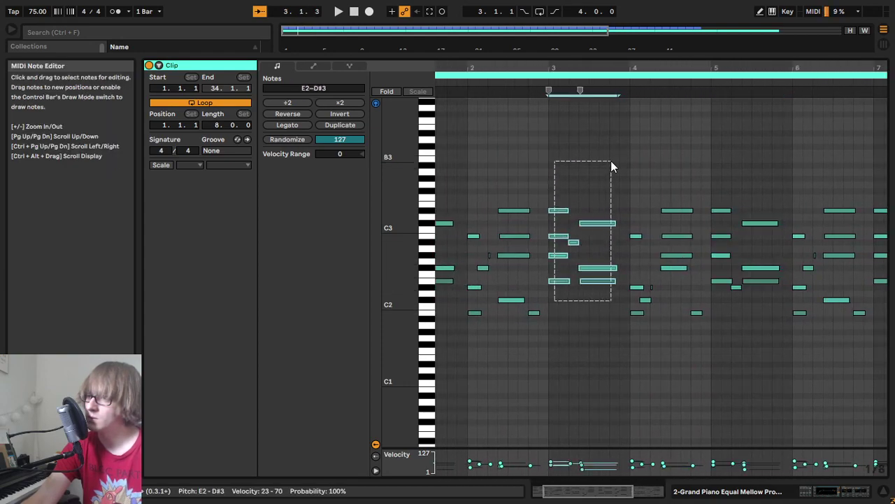
drag(754, 67, 602, 68)
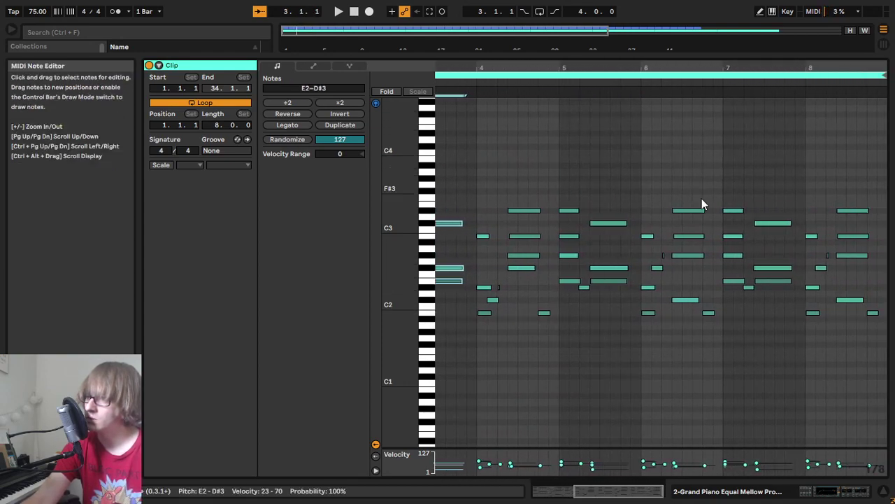
drag(731, 300, 778, 180)
key(Delete)
click(724, 195)
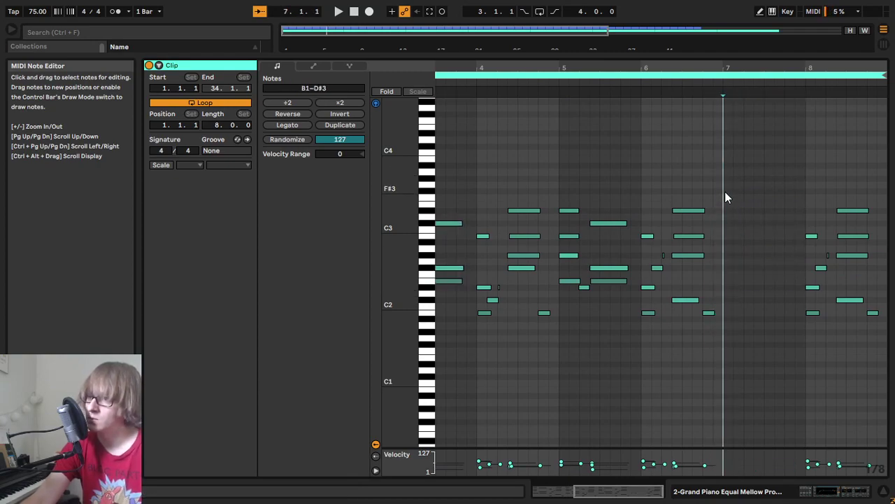
key(ctrl+v)
Step: Play the opening bars and nudge the very short G#2 note at beat 2 of bar 2 slightly earlier
key(space)
drag(518, 69, 522, 67)
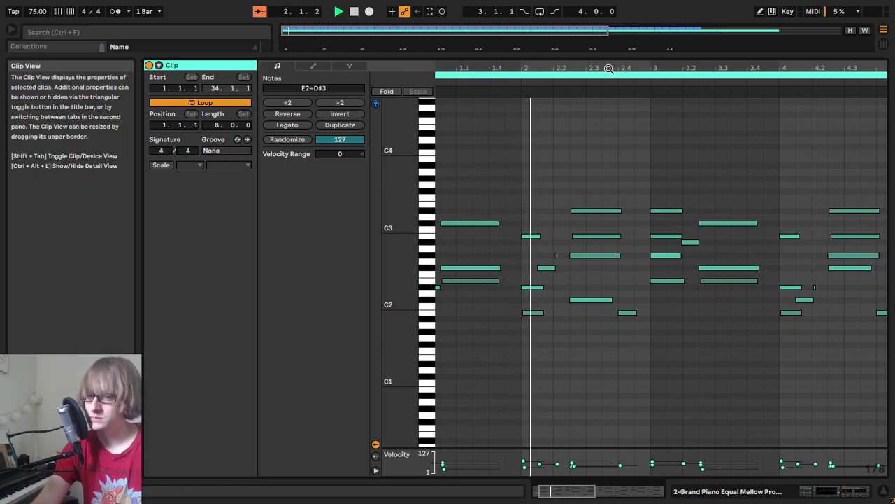
drag(645, 64, 814, 109)
key(space)
click(581, 254)
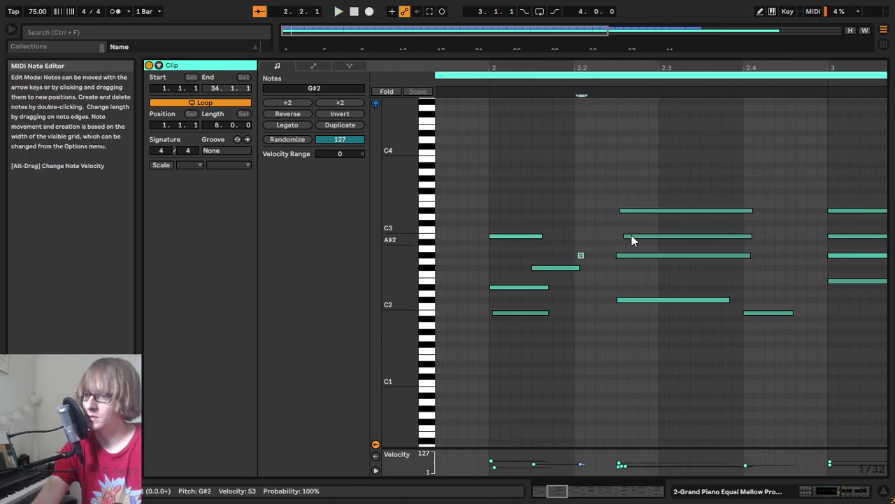
drag(579, 68, 579, 126)
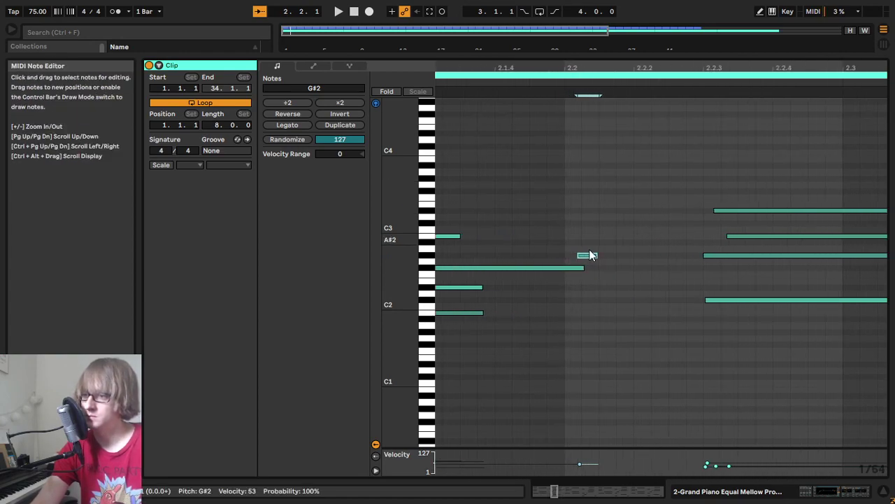
drag(585, 256, 579, 257)
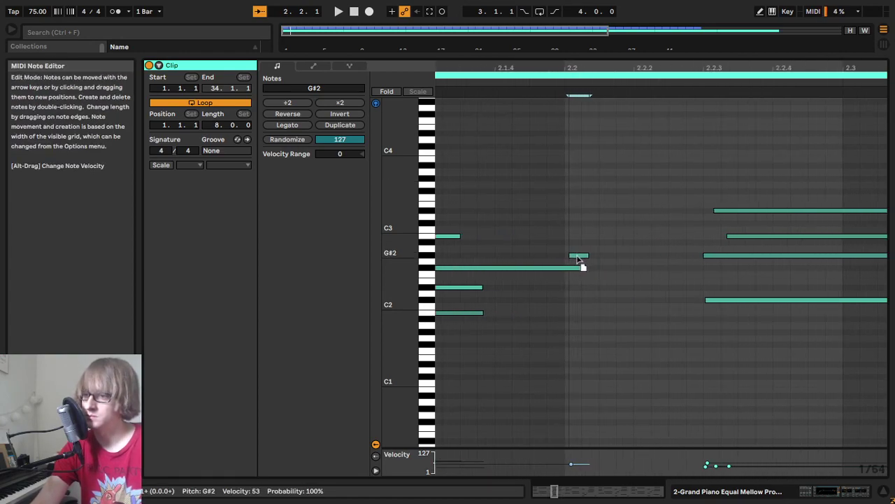
Step: Nudge the very short D#2 note at beat 2 of bar 4 slightly earlier and start playback
drag(725, 68, 16, 20)
drag(622, 67, 705, 124)
drag(671, 288, 661, 290)
drag(715, 65, 535, 14)
key(space)
Step: Nudge the very short G#2 note at beat 2 of bar 8 slightly earlier
drag(700, 70, 658, 259)
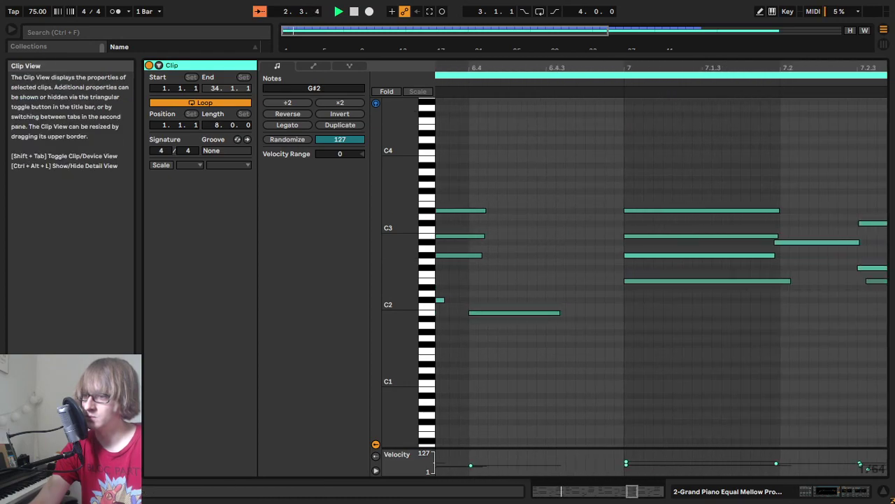
drag(831, 68, 829, 73)
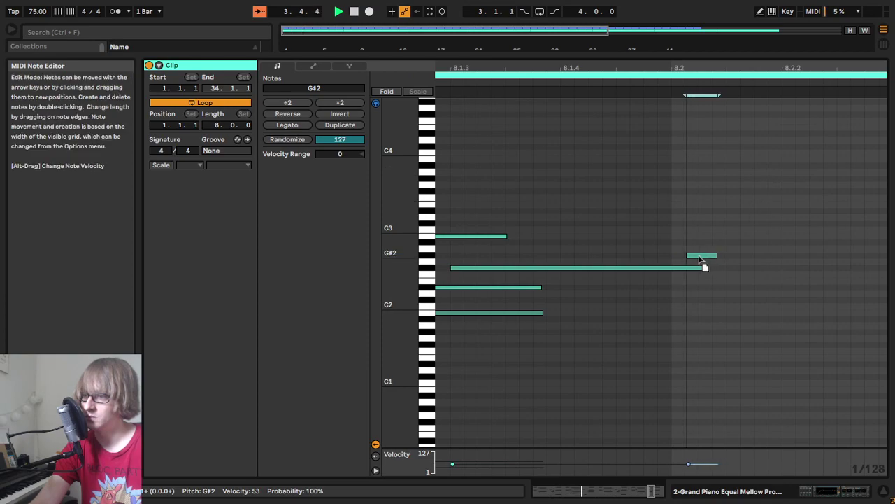
drag(678, 66, 680, 18)
mouse_move(630, 65)
mouse_down()
mouse_move(630, 98)
mouse_move(663, 70)
mouse_move(642, 68)
mouse_up()
Step: Play bar 4 and audition its closing B1 note and the G#2 note that opens bar 5
click(560, 99)
key(space)
key(space)
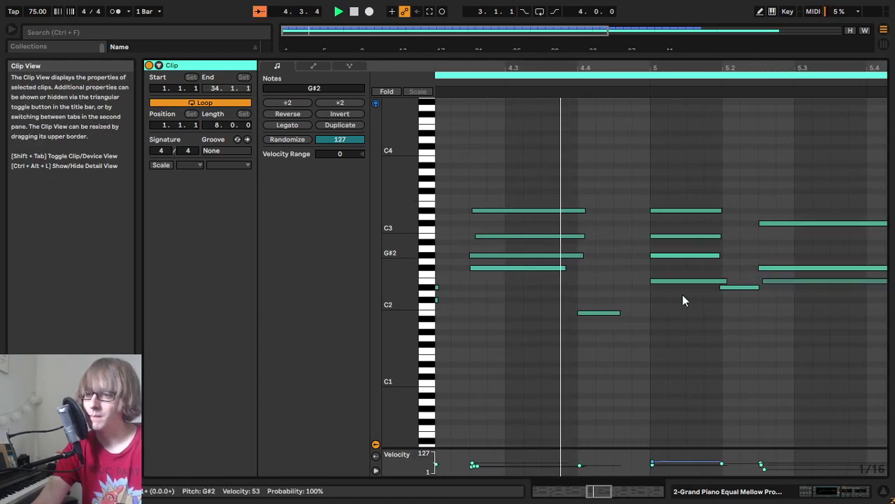
key(space)
click(592, 313)
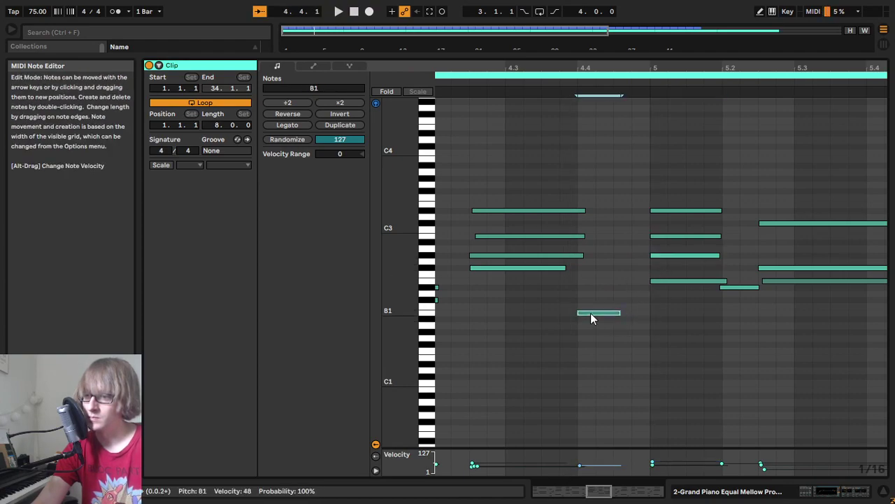
click(671, 255)
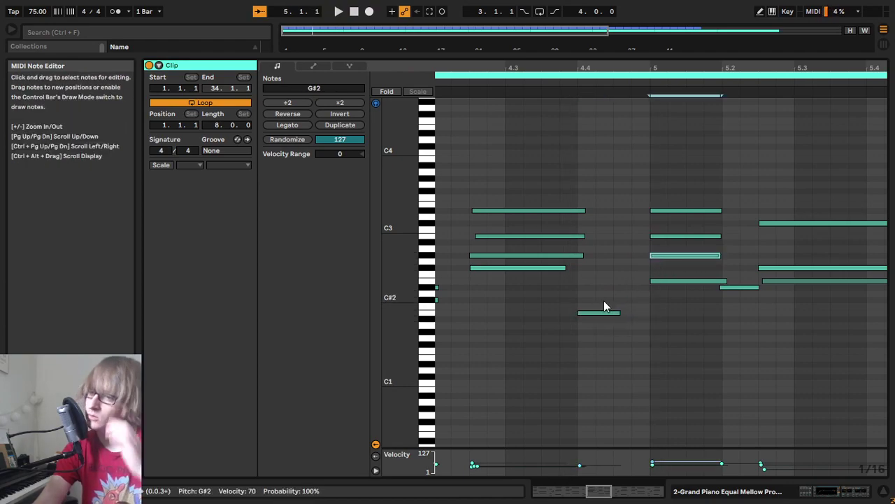
Step: Try raising the closing B1 note of bar 4 to E2 and play the result
drag(599, 334, 614, 305)
key(Up)
key(Up)
key(Up)
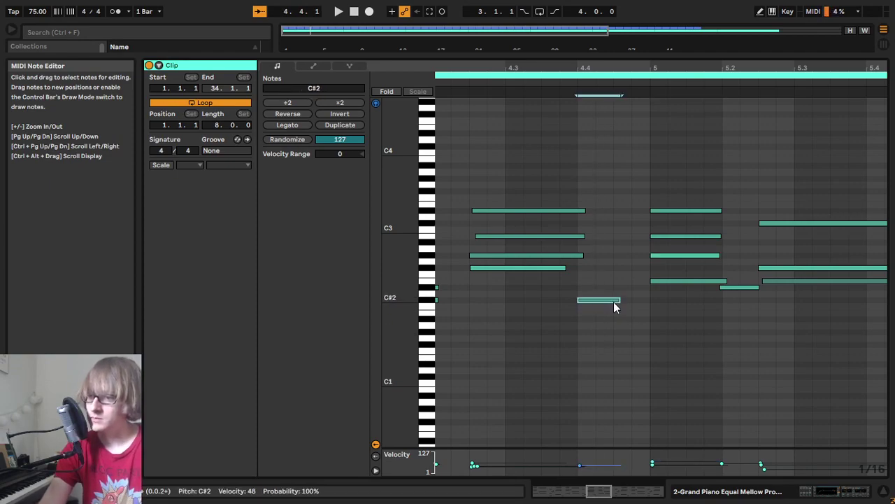
key(Up)
key(Up)
key(space)
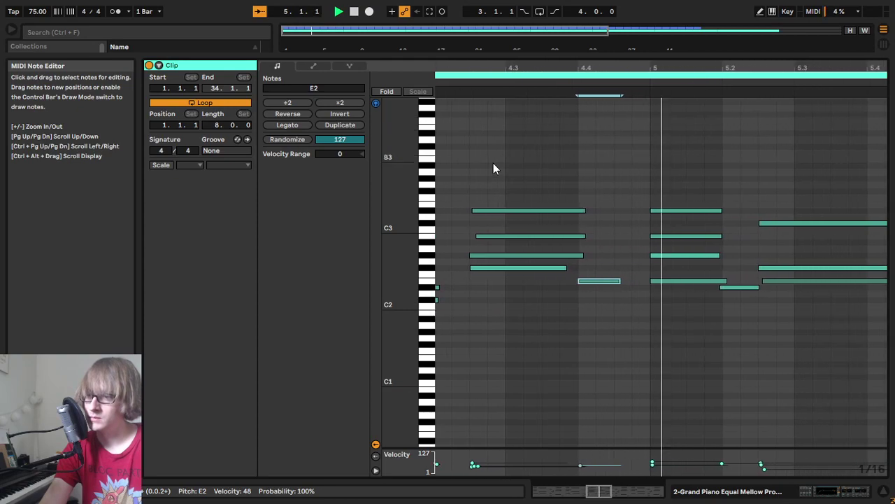
Step: Try bar 4's closing note at G2 and play the passage
drag(560, 282, 560, 268)
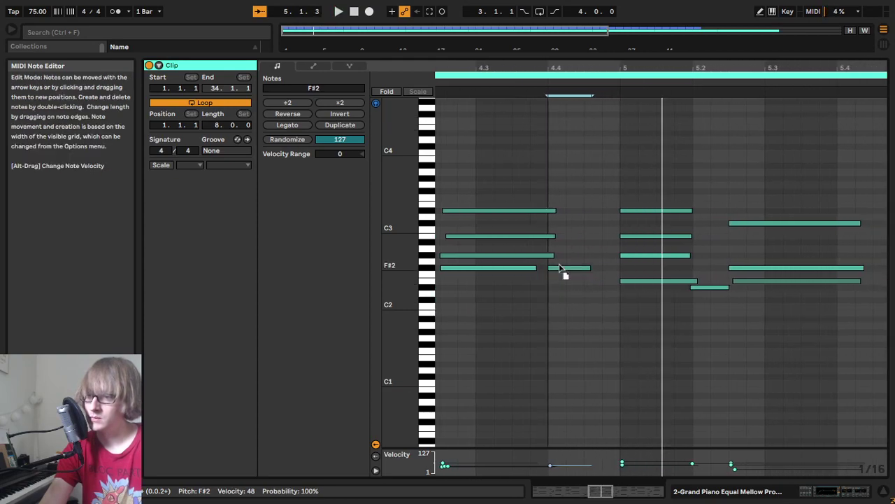
drag(492, 69, 615, 35)
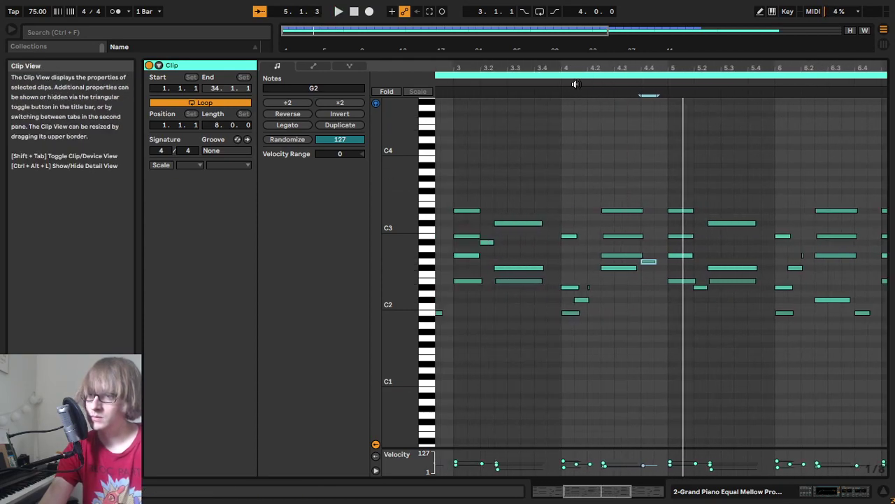
click(545, 85)
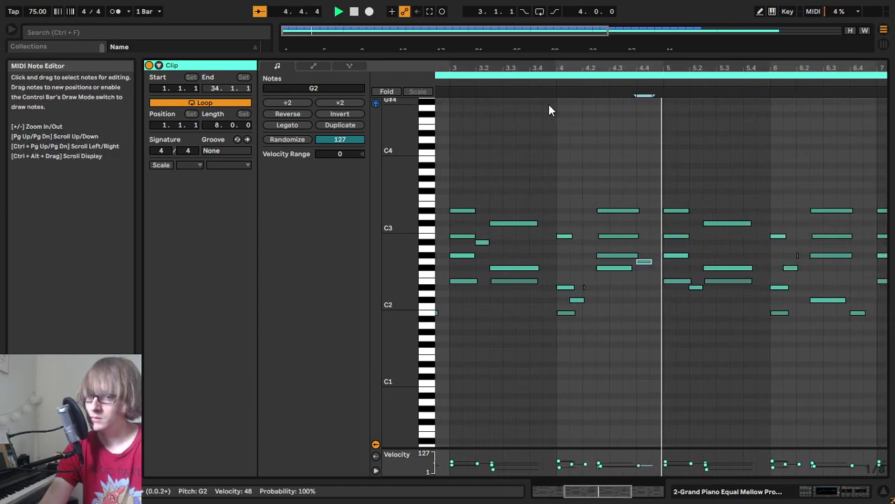
Step: Try bar 4's closing note at A#2, play the passage, and return the note to B1
drag(606, 263, 608, 248)
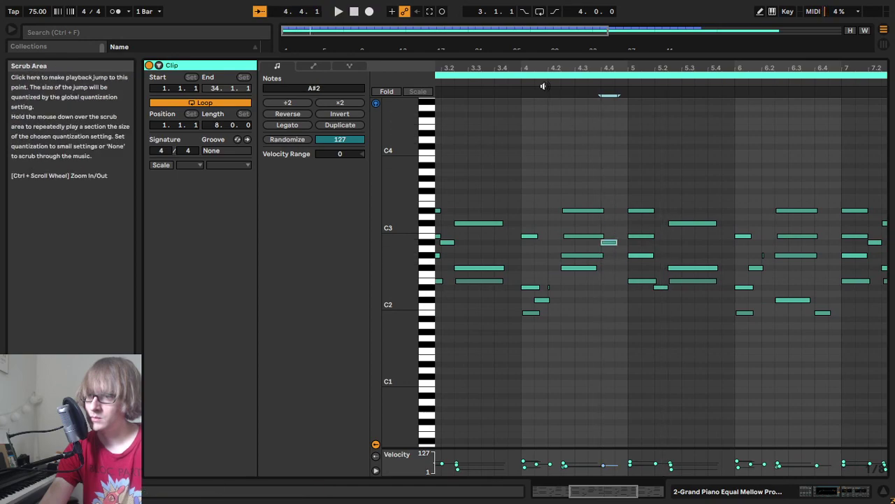
key(space)
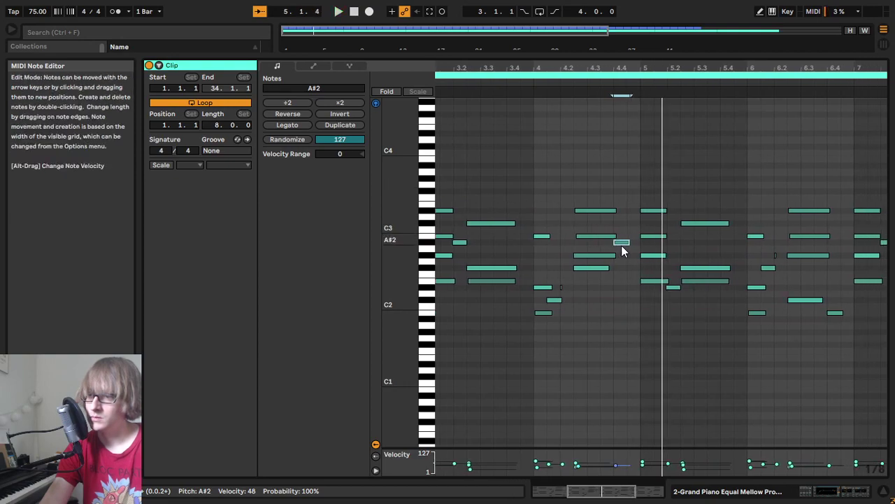
key(space)
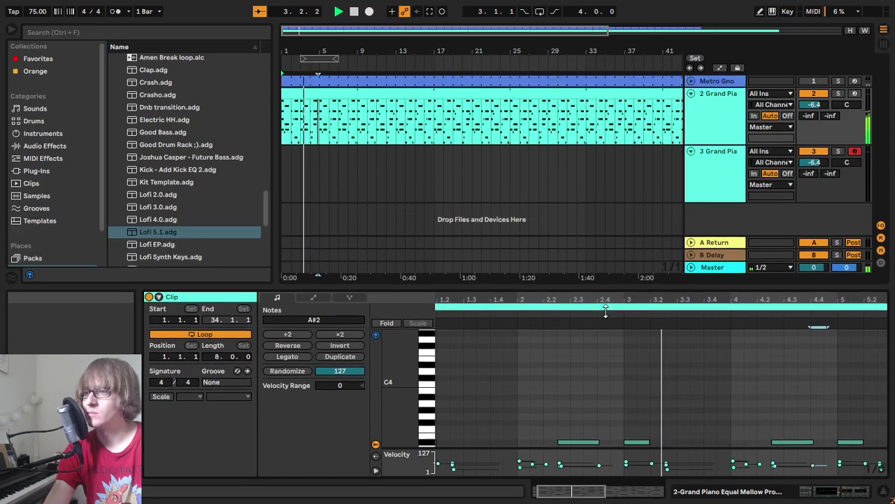
drag(605, 58, 647, 73)
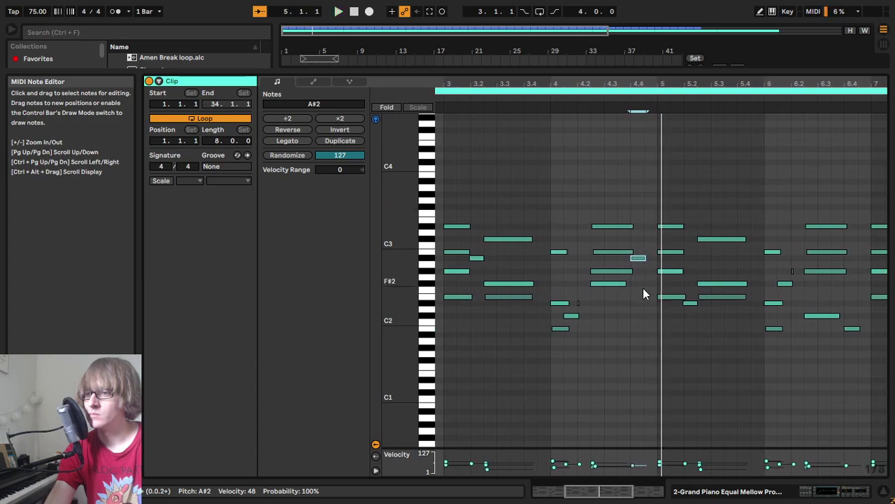
key(space)
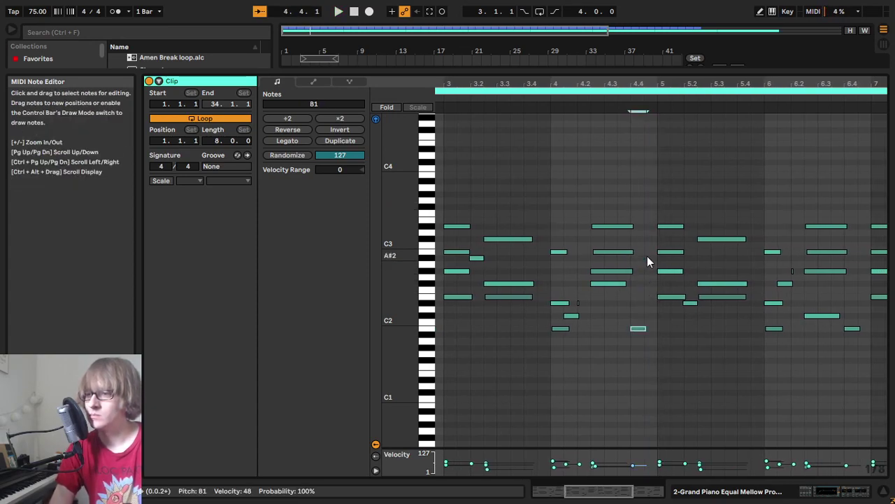
Step: Play the progression from the start into bar 6 to check the note changes
key(space)
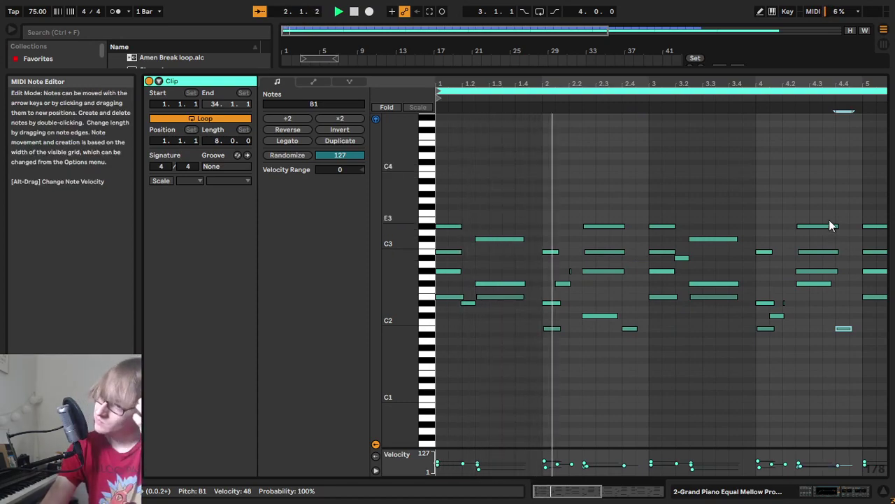
drag(650, 83, 437, 81)
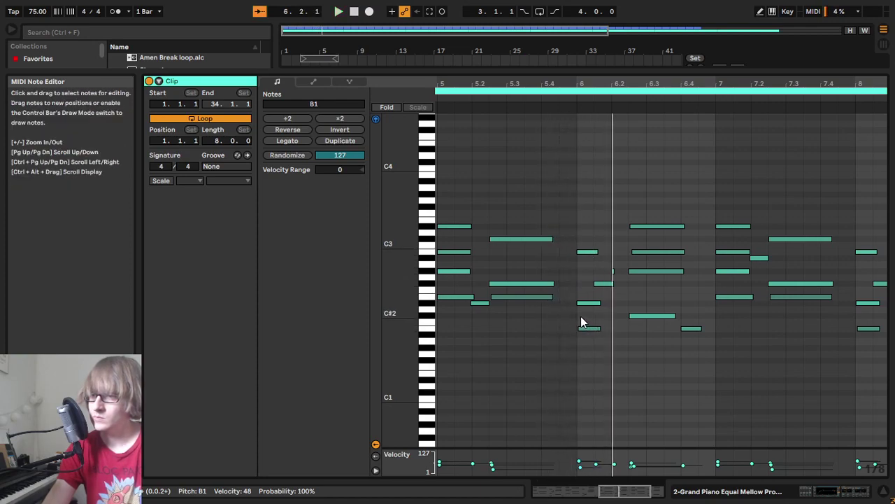
click(582, 322)
key(space)
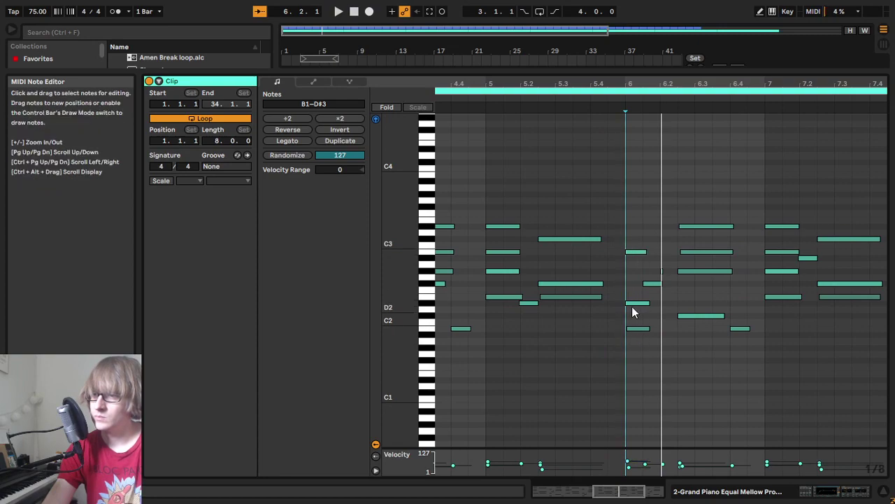
Step: Lower the velocities of the B2 notes that open bars 6, 4, 2 and 8, setting bar 8's to 60
drag(635, 250, 635, 252)
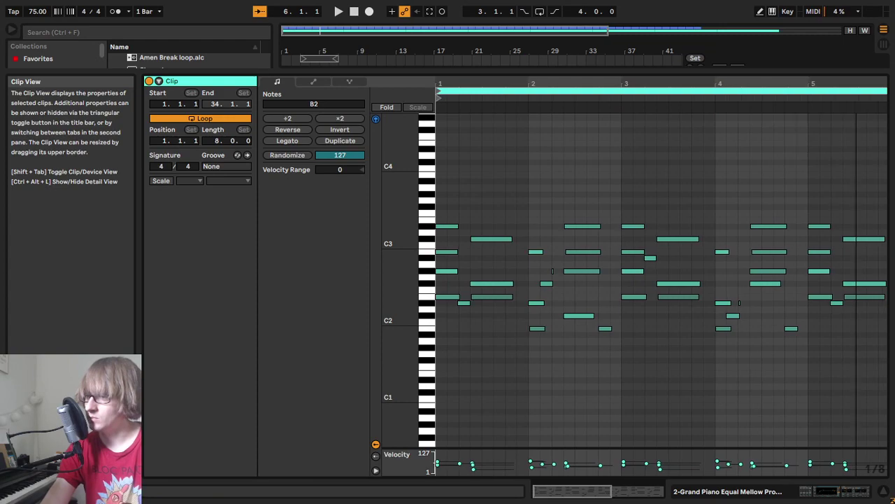
drag(720, 251, 720, 253)
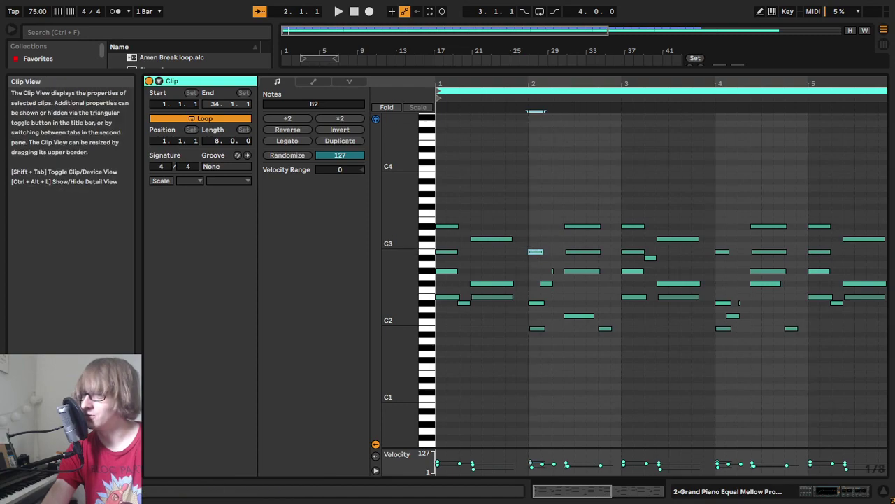
drag(542, 83, 542, 59)
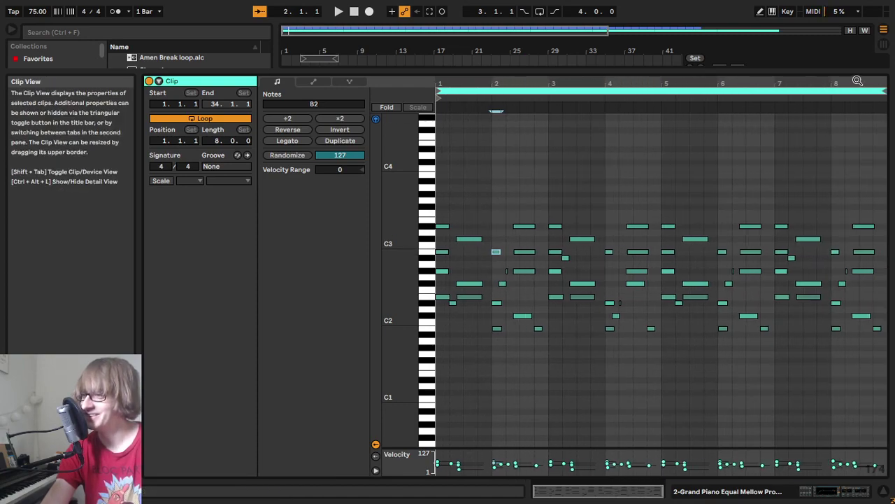
drag(858, 81, 857, 140)
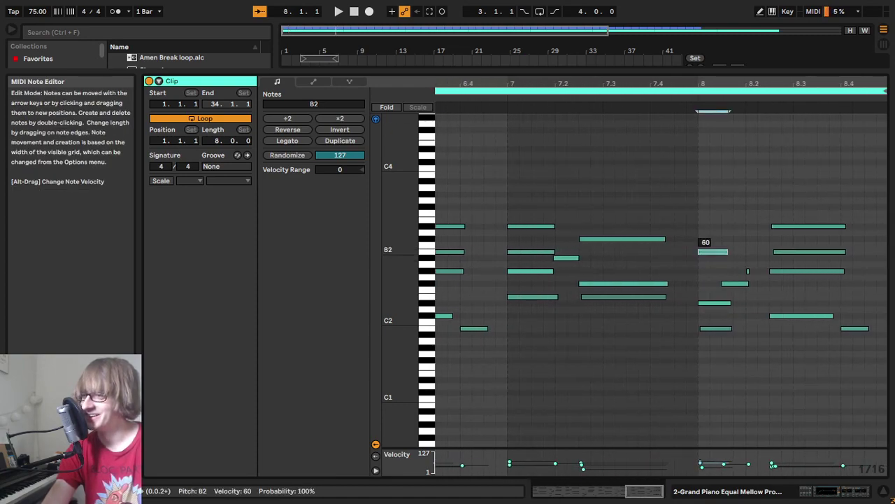
Step: Play the progression from the start through bar 6 to check the softened B2 notes
drag(688, 86, 804, 35)
key(space)
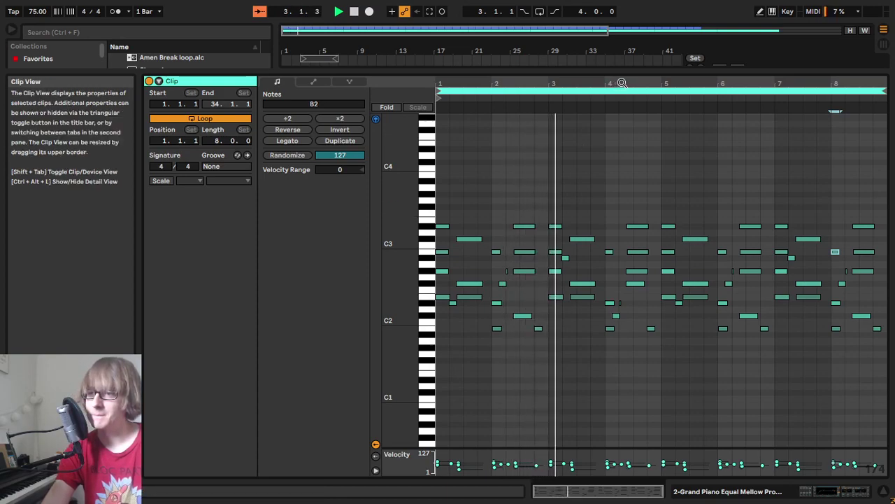
drag(622, 84, 461, 278)
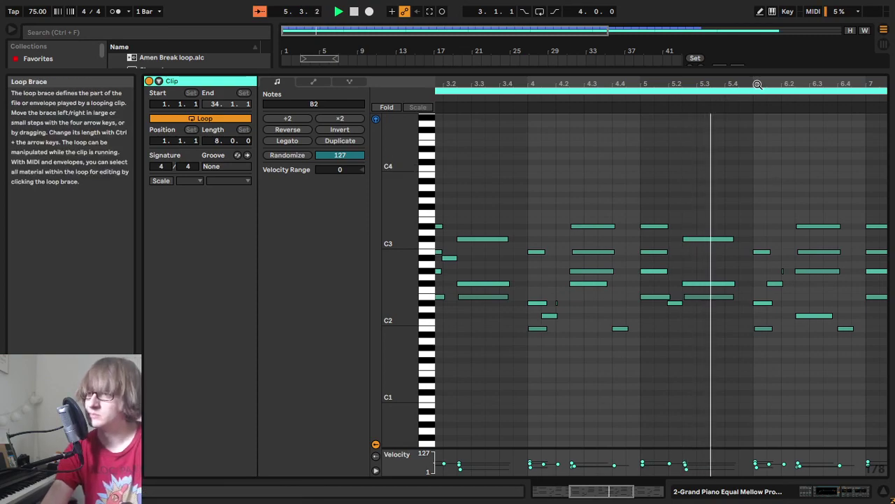
drag(763, 83, 472, 133)
key(space)
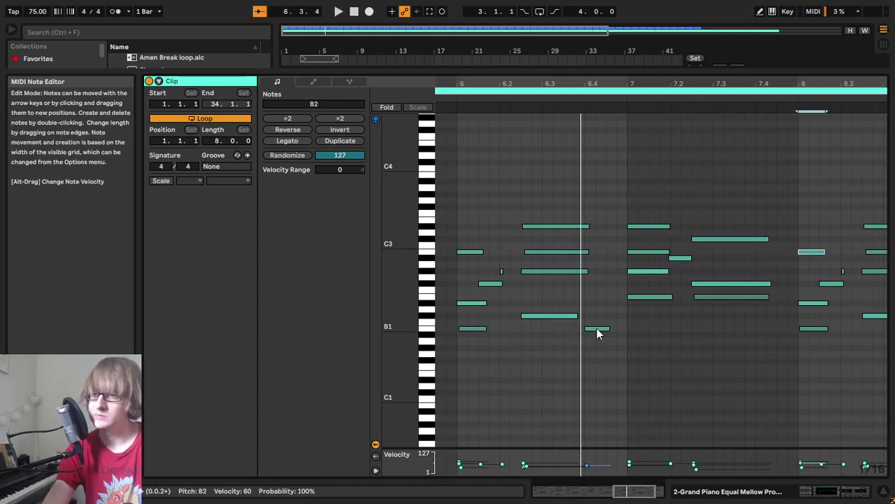
Step: Raise bar 6's closing B1 note to D#2 and play the passage into bar 7
key(Up)
key(Up)
key(Up)
key(Up)
click(495, 110)
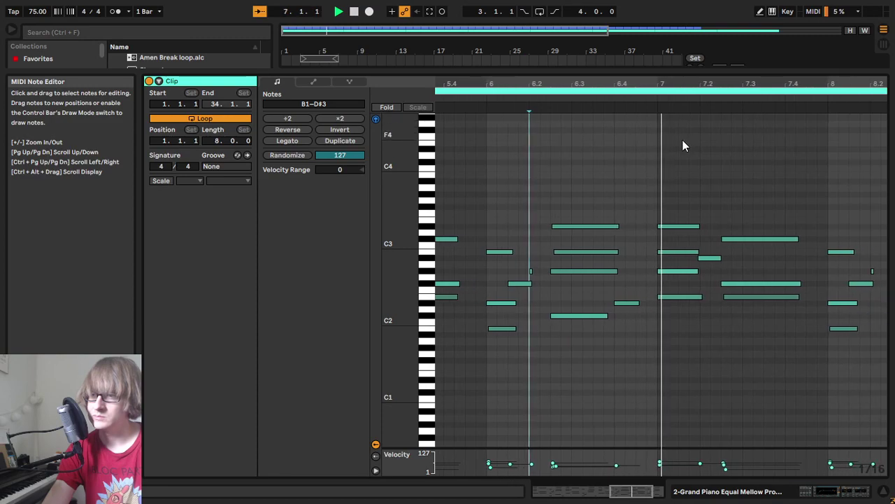
key(space)
Step: Set the velocity of bar 6's closing D#2 to about 51 and bar 7's opening E2 to 45, and play them
click(608, 303)
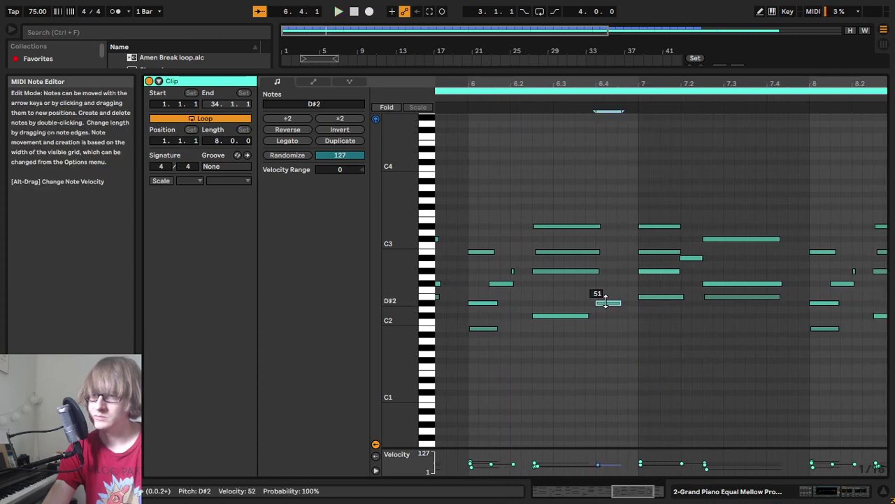
click(661, 296)
click(626, 101)
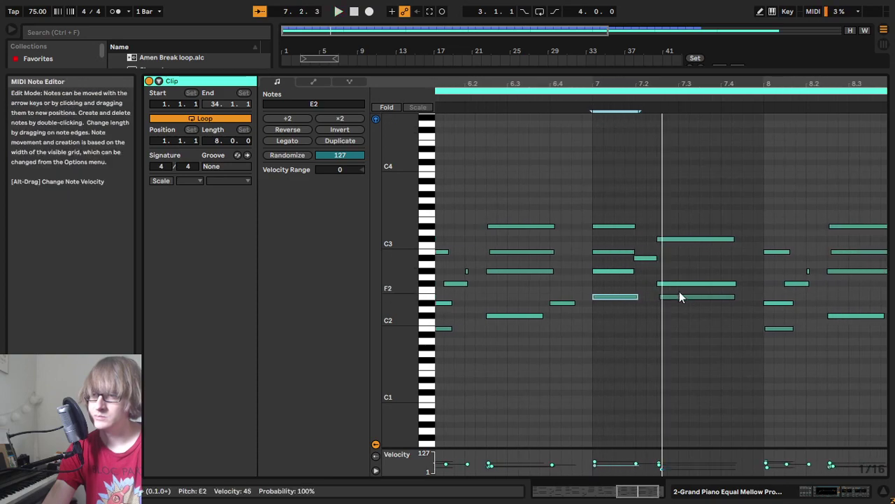
Step: Move the E2 in bar 7's second chord up an octave to E3 and play the passage
click(675, 284)
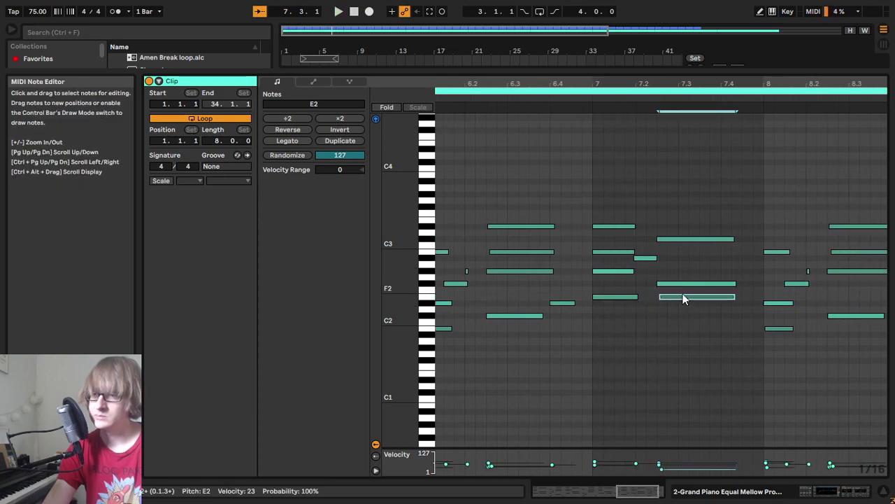
click(580, 102)
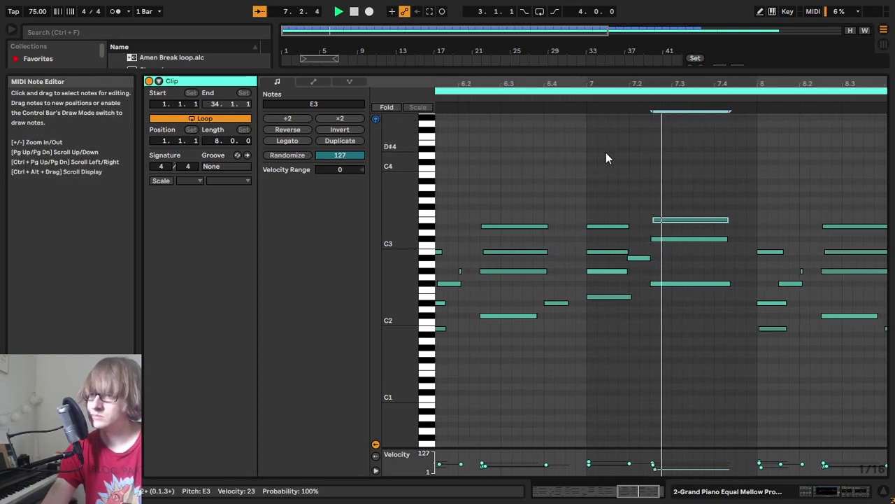
key(space)
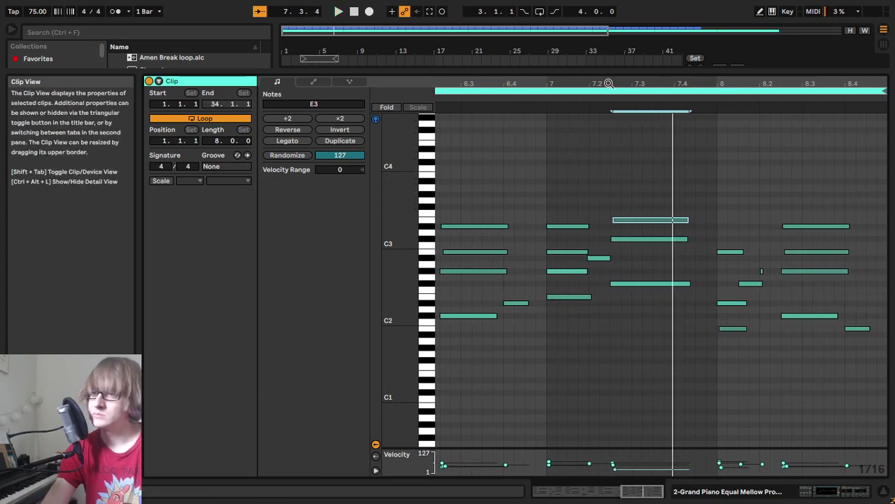
drag(609, 84, 609, 136)
key(Left)
mouse_move(580, 85)
mouse_down()
mouse_move(582, 52)
mouse_move(740, 31)
mouse_up()
click(705, 105)
key(space)
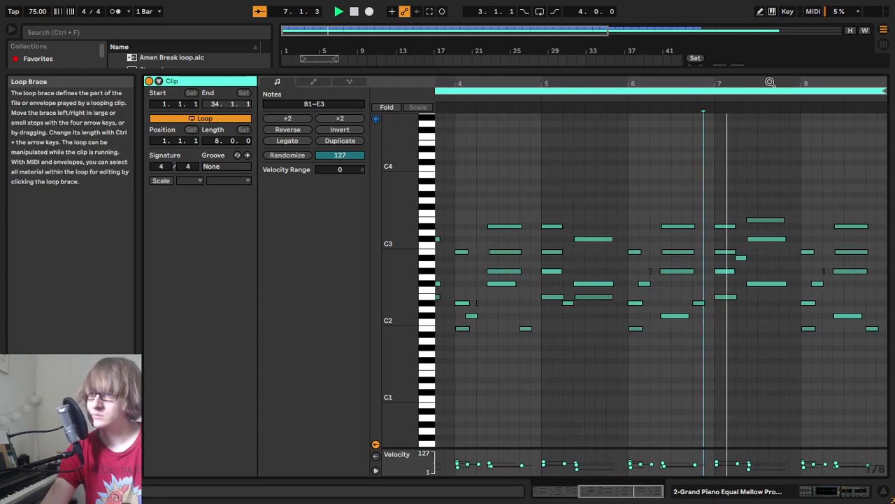
drag(766, 83, 751, 117)
key(space)
Step: Lower the E3 in bar 7's second chord to D#3 and play the bar
drag(689, 208, 687, 232)
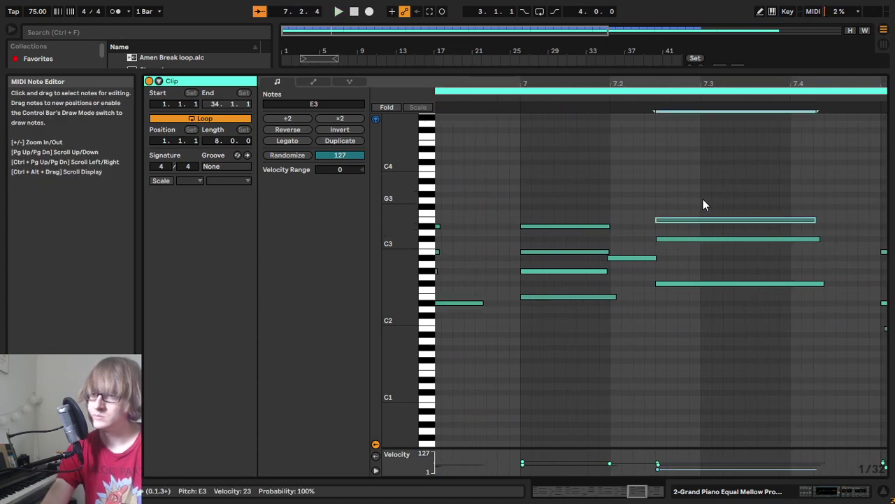
key(Down)
click(504, 99)
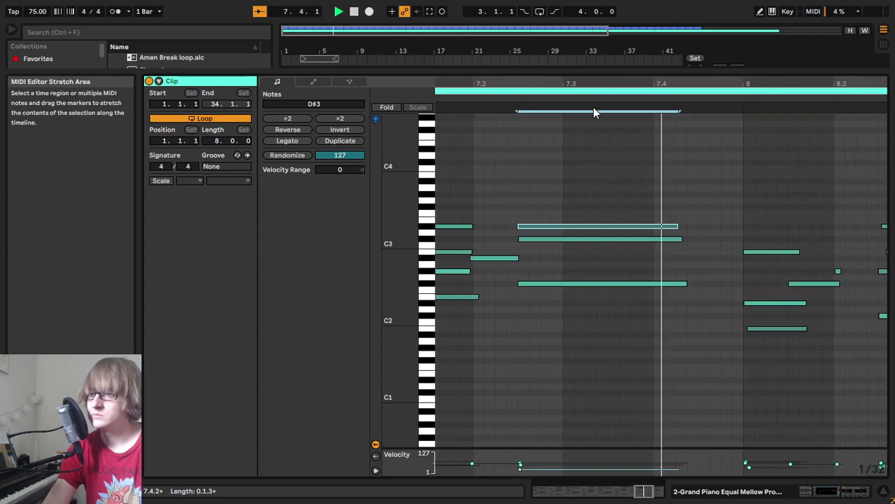
Step: Try bar 7's D#3 an octave lower at D#2, play it, and return the note to D#3
key(minus)
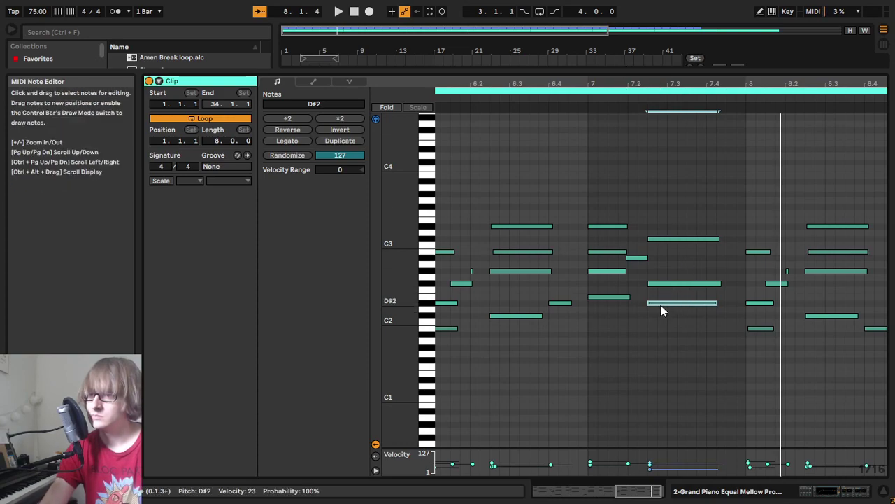
click(580, 101)
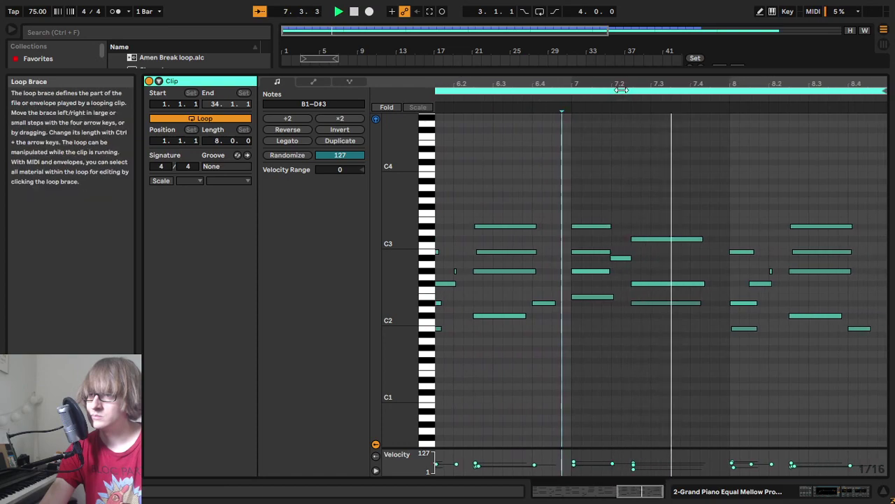
click(656, 301)
key(shift+Up)
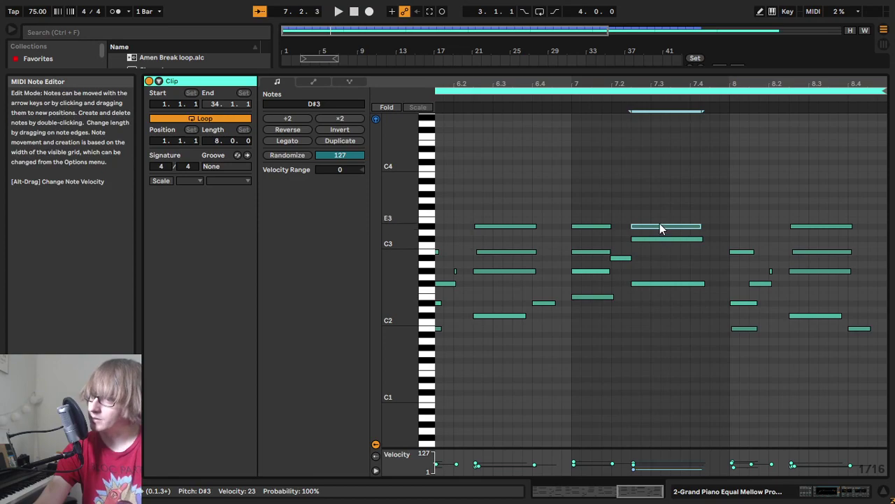
Step: Set the velocity of the D#3 in bar 7's second chord to 50 and play up to bar 8
alt+drag(658, 231, 658, 225)
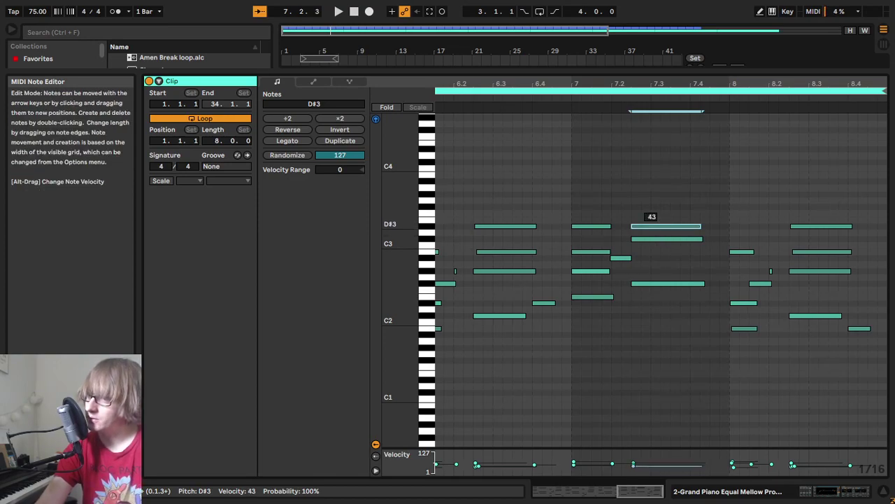
click(575, 103)
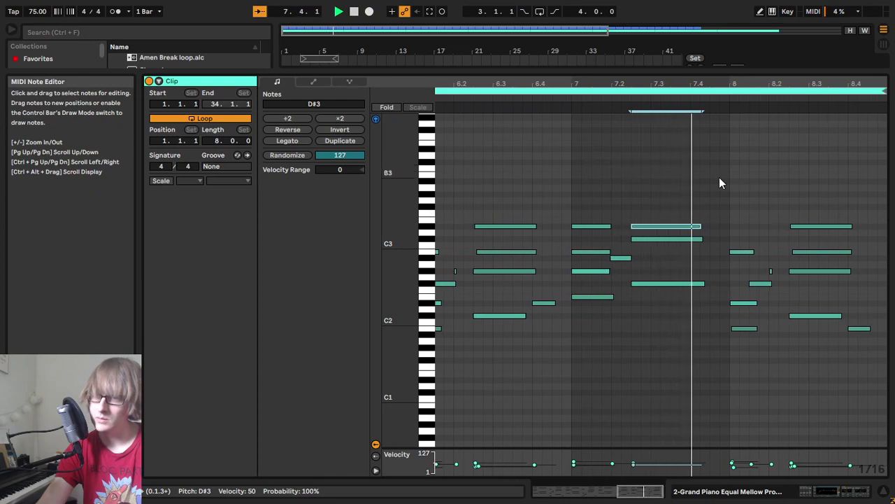
click(742, 252)
key(space)
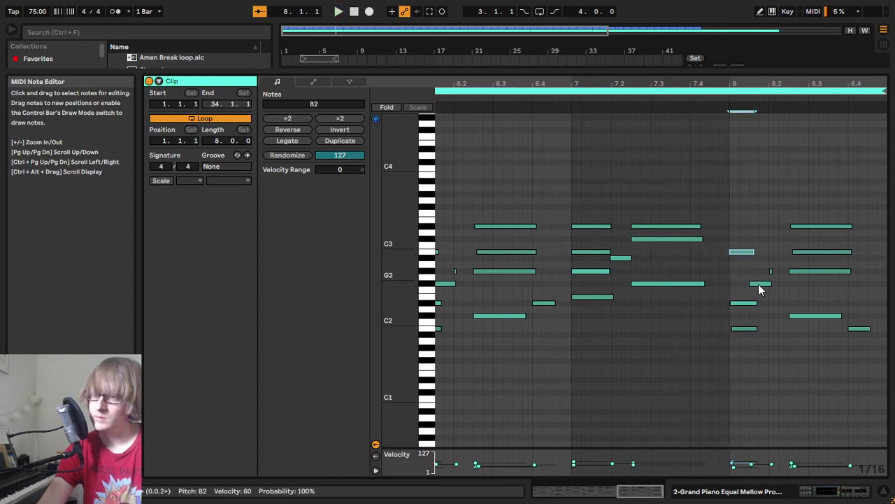
Step: Try bar 8's opening B1 an octave higher at B2 and return it to B1
click(744, 303)
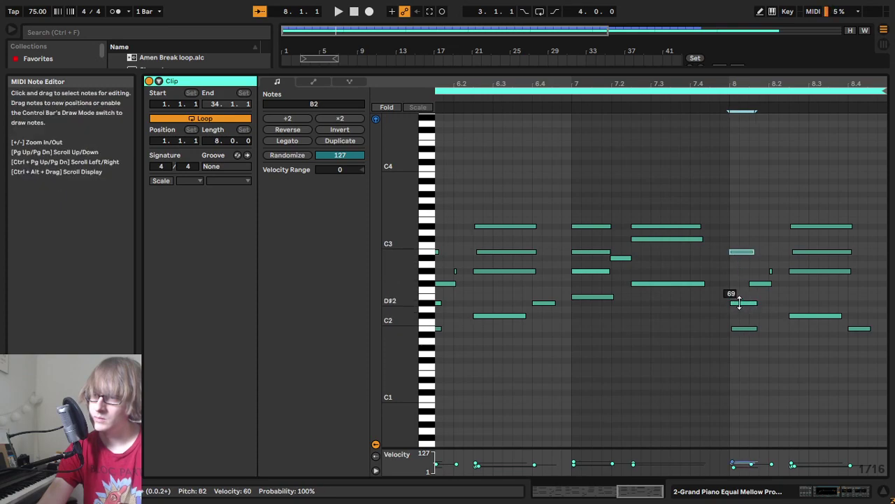
click(746, 328)
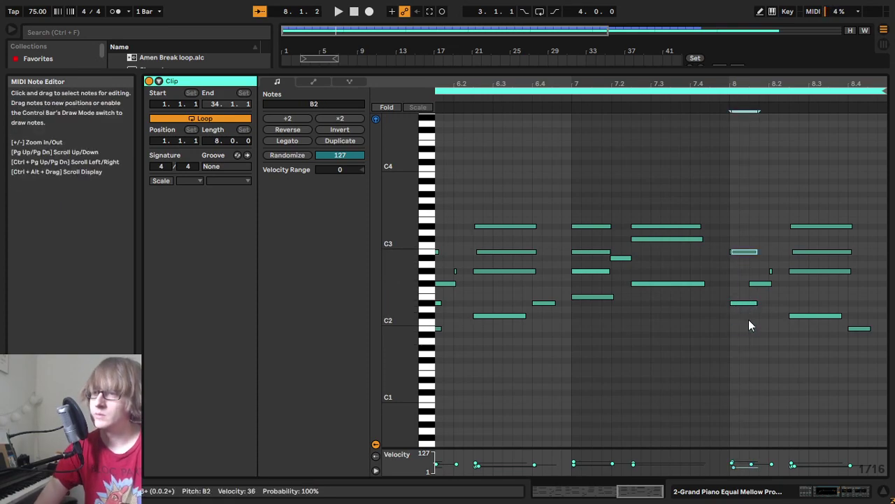
key(shift+Down)
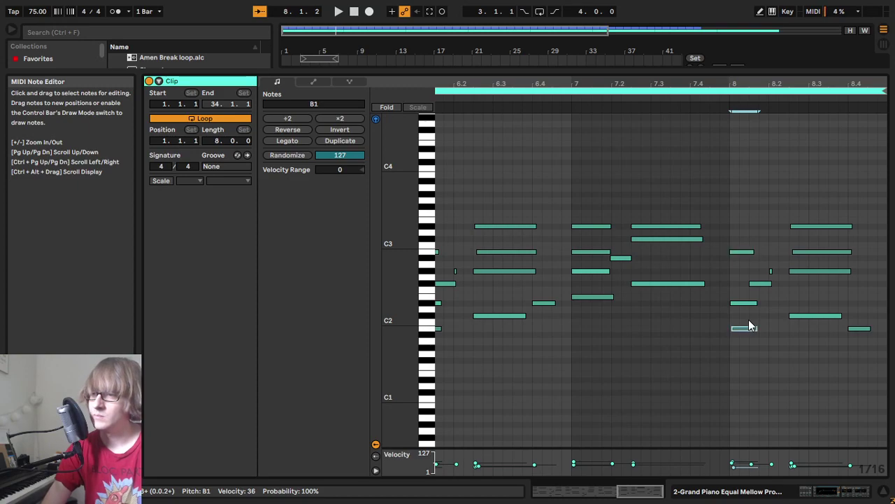
Step: Raise the short F#2 that follows bar 8's opening chord to A#2
drag(758, 289, 745, 291)
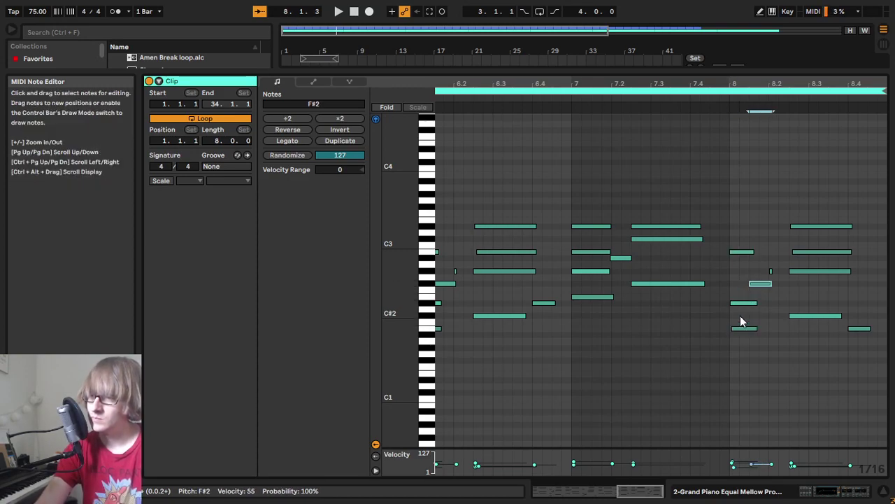
drag(750, 84, 703, 146)
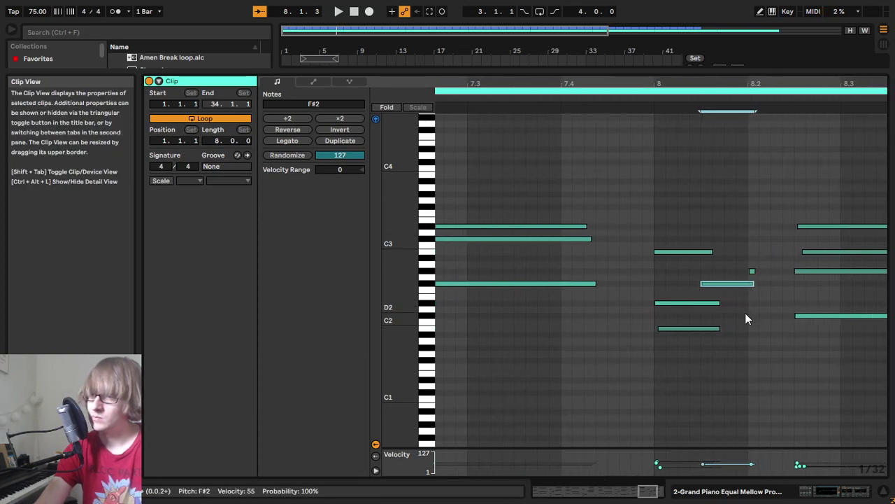
click(696, 252)
click(728, 283)
key(Up)
key(Up)
key(Up)
key(Up)
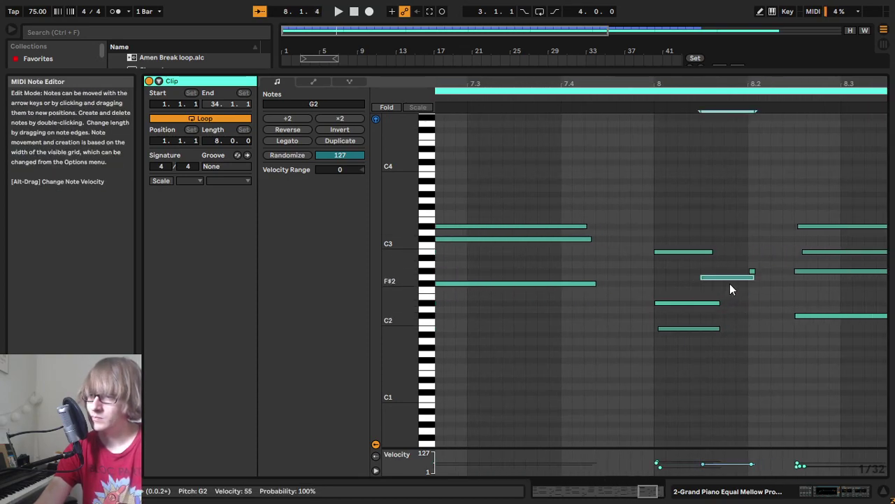
click(752, 271)
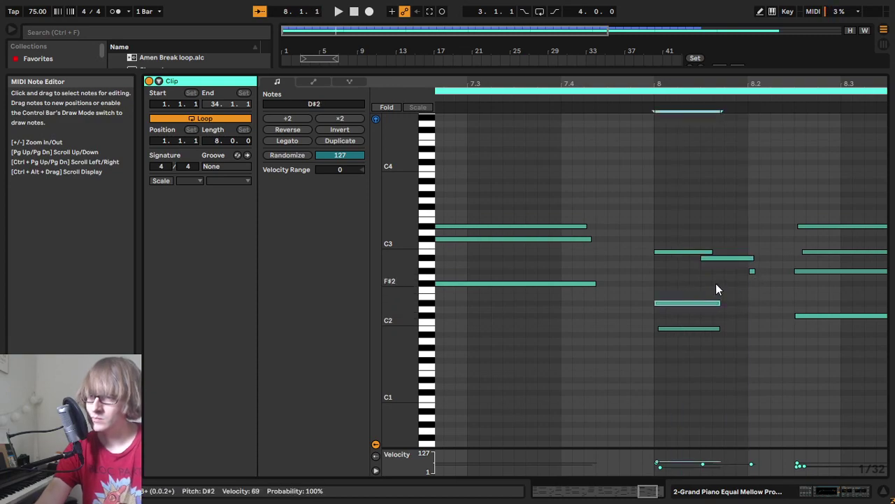
Step: Copy bar 8's opening D#2 to F#2 and set the velocities to 49 for F#2, 51 for D#2 and 68 for B2
key(ctrl+d)
drag(738, 302, 671, 285)
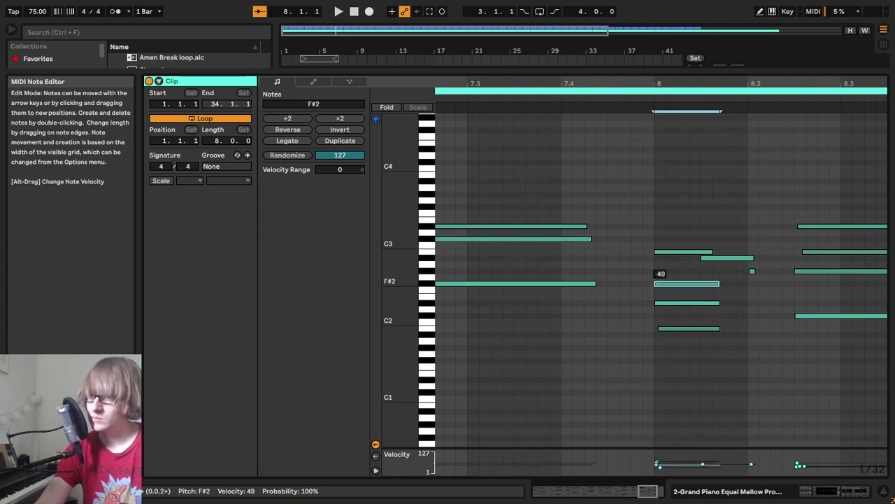
click(674, 303)
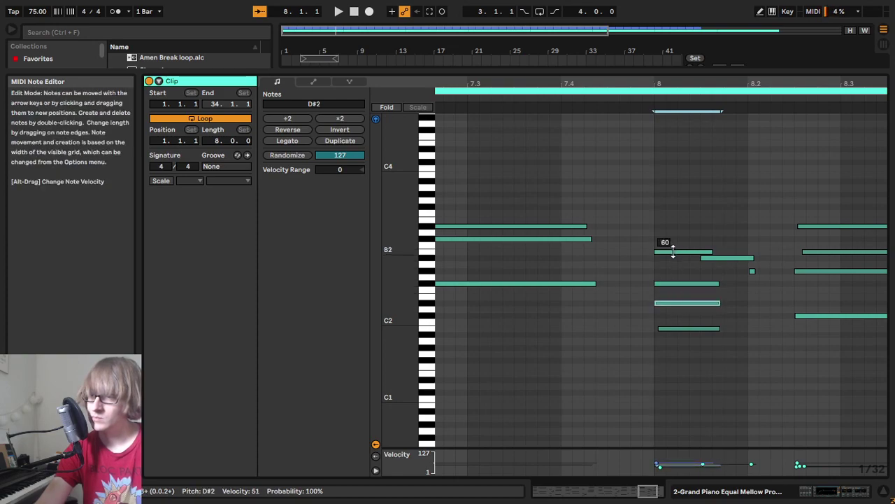
drag(673, 251, 673, 249)
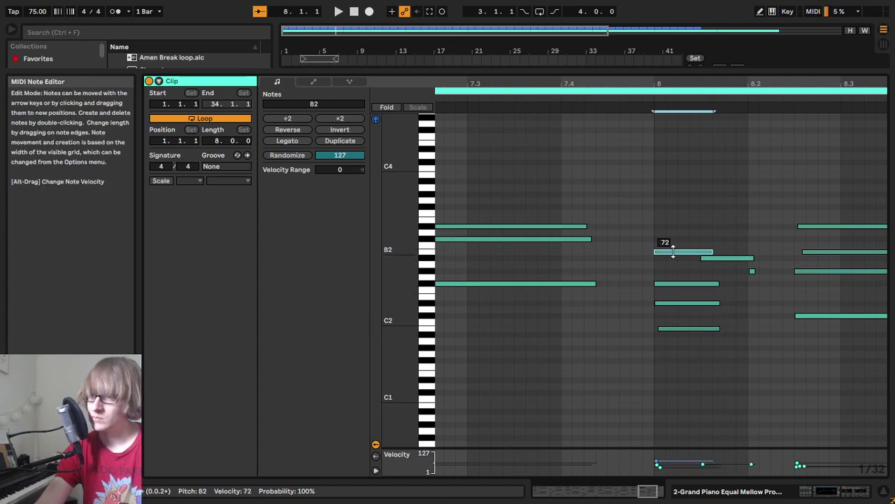
Step: Play the whole progression from bar 1 into bar 8 to check the revised notes
click(644, 103)
key(Home)
drag(660, 83, 470, 83)
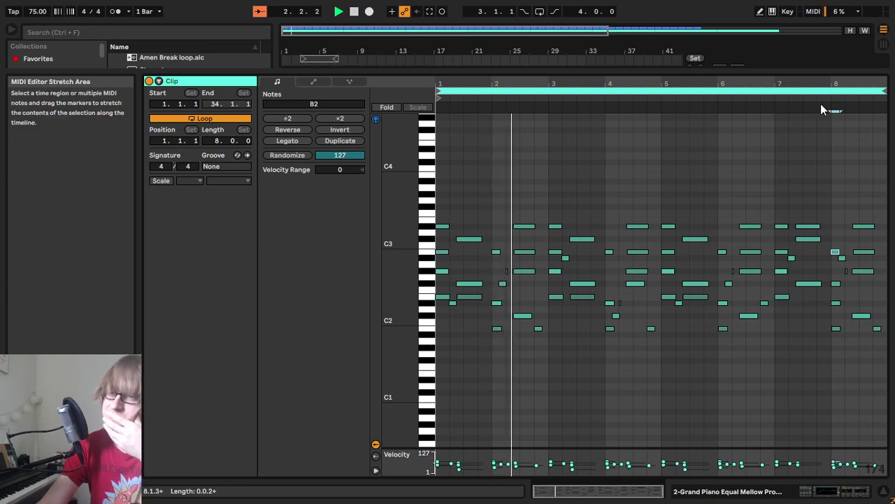
drag(653, 83, 586, 84)
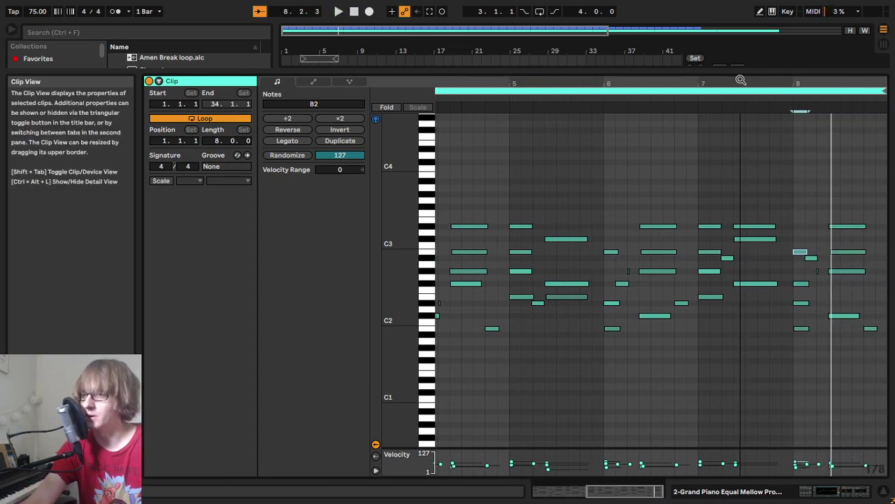
Step: Replay the ending several times from around bar 7 into bar 8 to judge its opening chord
click(789, 98)
mouse_move(841, 80)
mouse_down()
mouse_move(841, 105)
mouse_move(784, 115)
mouse_move(840, 83)
mouse_up()
click(631, 96)
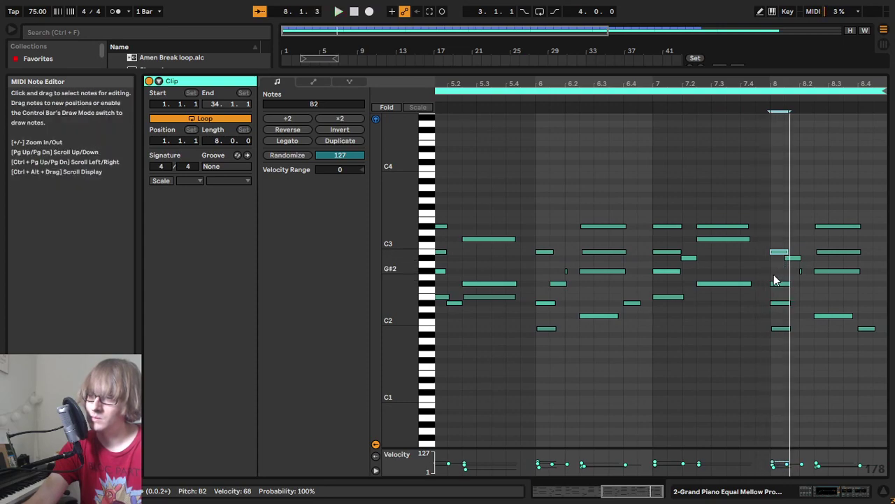
click(516, 98)
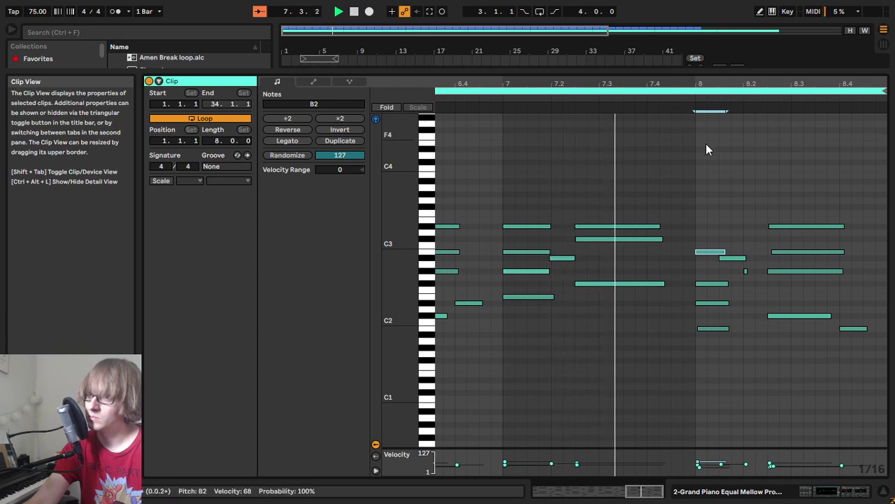
mouse_move(631, 200)
mouse_down()
mouse_move(638, 240)
mouse_move(629, 195)
mouse_up()
key(space)
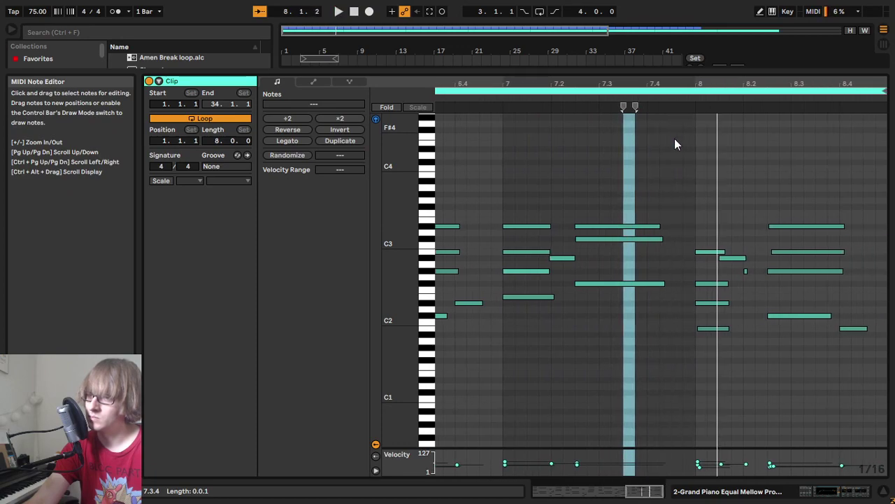
Step: Raise the very short G#2 near beat 2 of bar 8 to B2 and play bar 8
click(730, 258)
drag(740, 278, 758, 264)
key(Up)
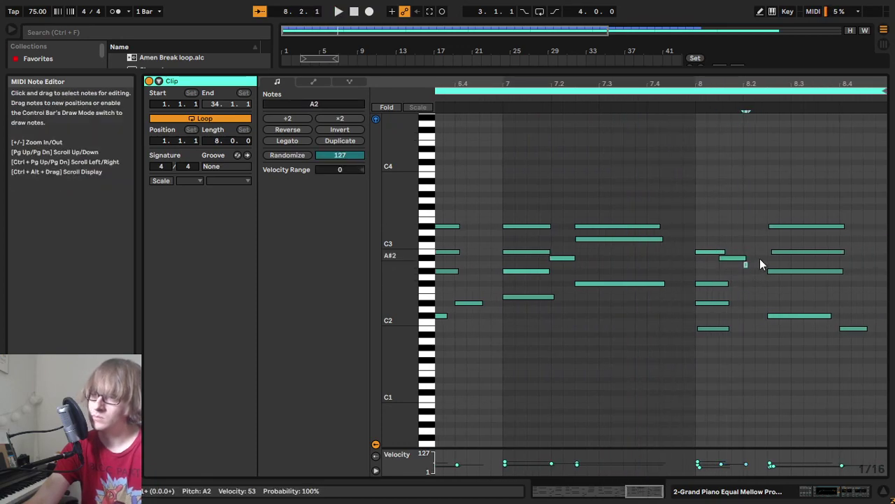
click(690, 105)
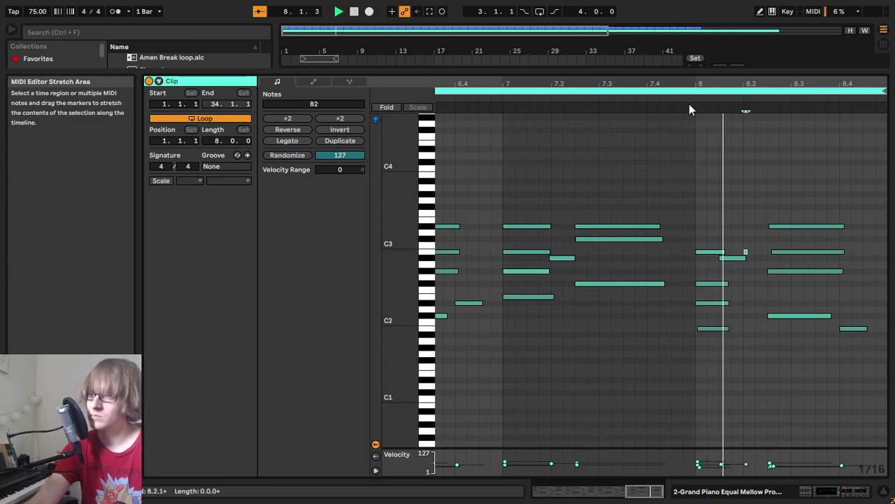
Step: Set the velocities in bar 8's second chord to 40 for C#2 and 67 for D#3, and play the bar
click(781, 228)
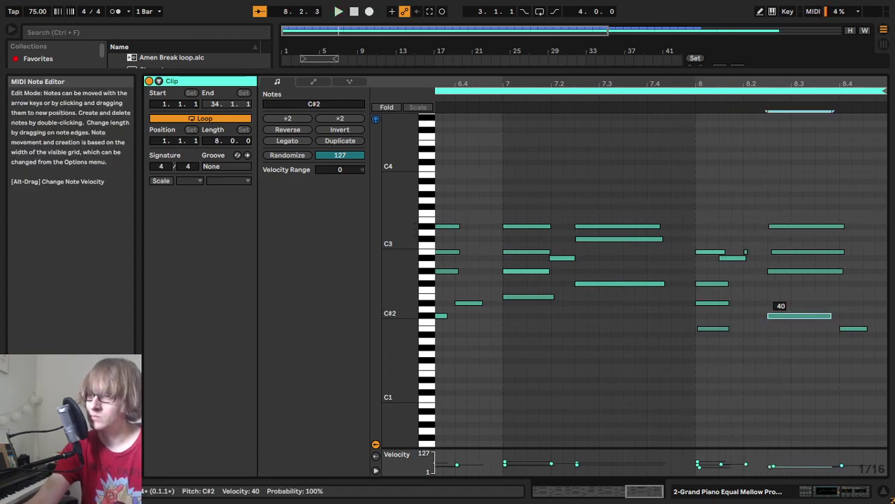
drag(786, 224, 786, 201)
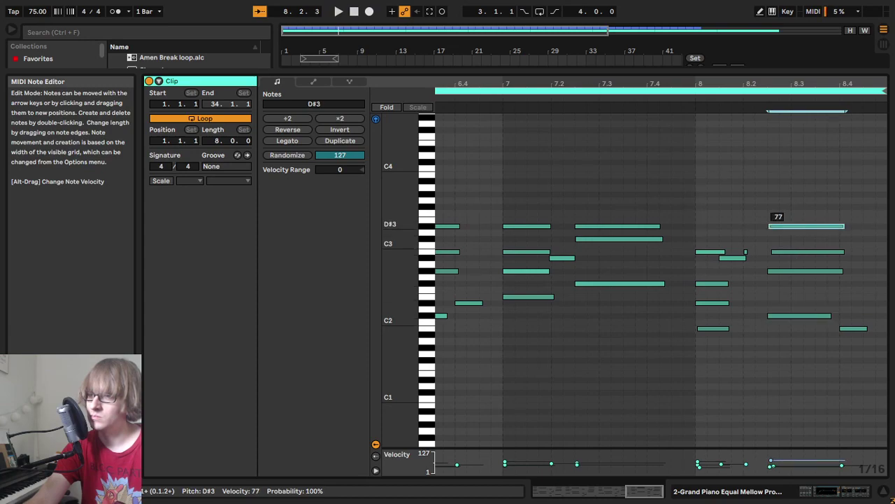
click(696, 103)
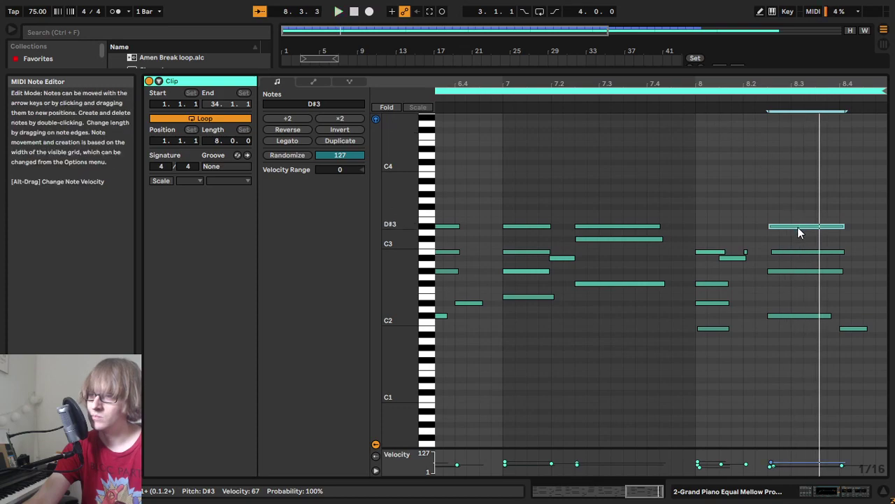
Step: Raise the last short note at the end of bar 8 to C#3 and play across the loop point into bar 1
click(862, 328)
key(shift+Up)
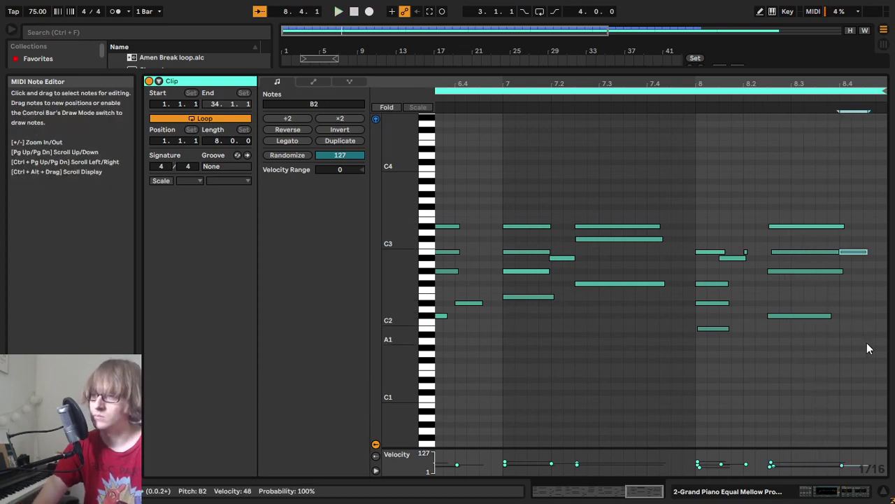
key(Up)
key(Up)
key(Up)
key(Down)
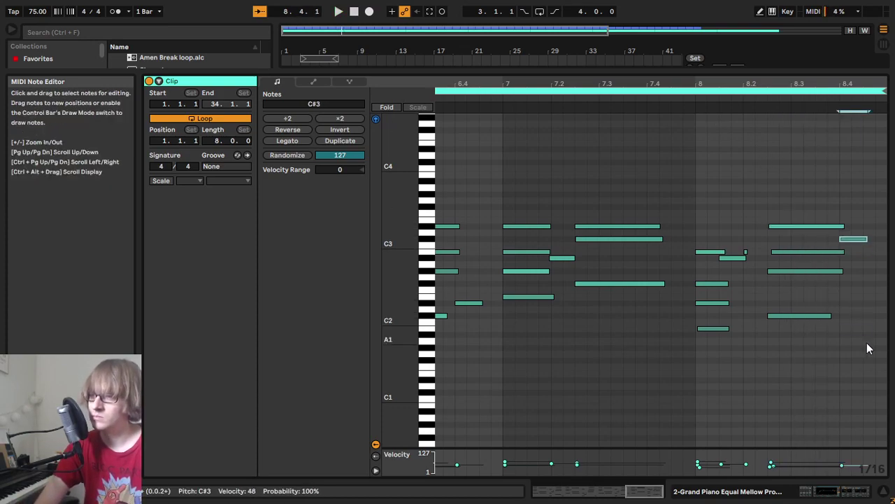
key(space)
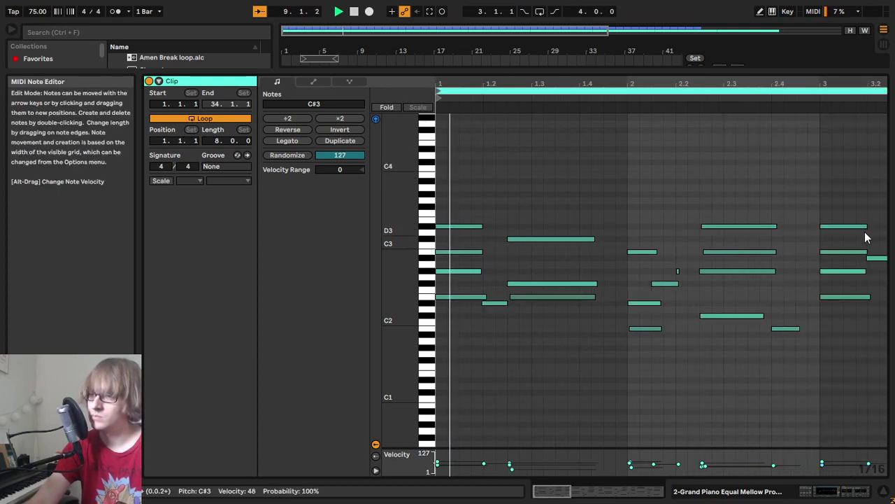
drag(780, 85, 780, 42)
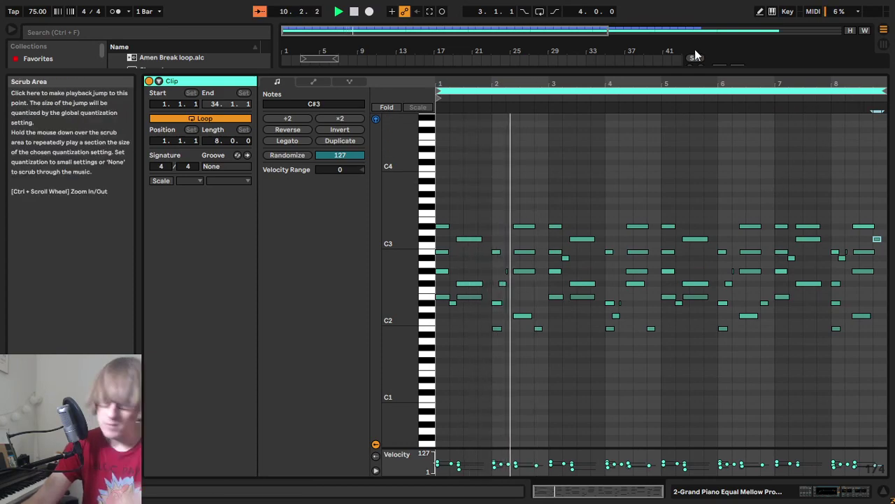
Step: Return to the arrangement and select the first eight bars of the first piano's clip
drag(612, 73, 585, 372)
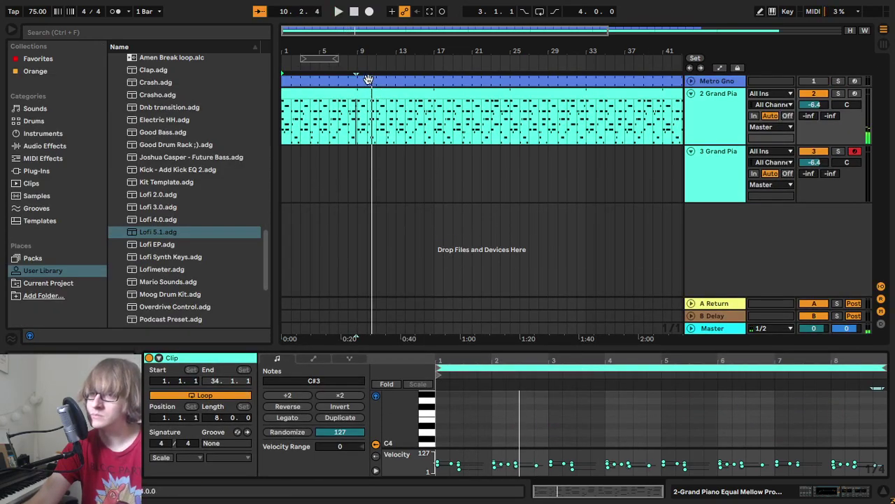
drag(335, 44, 366, 82)
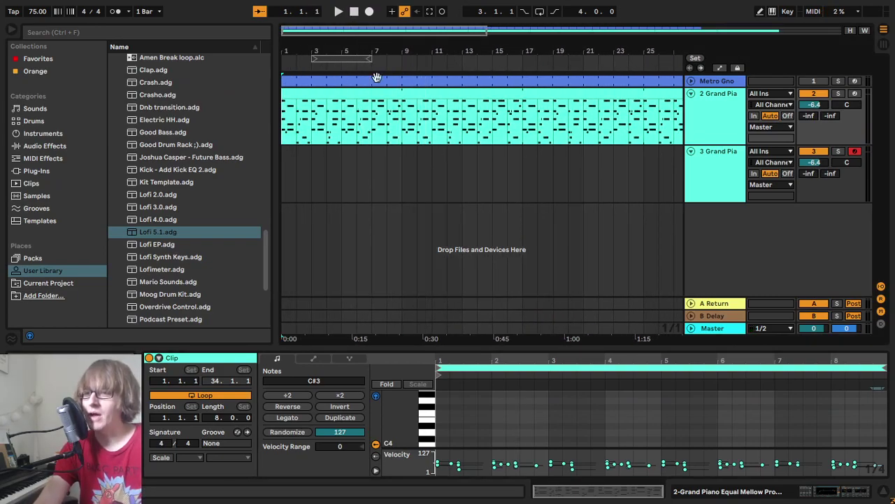
mouse_move(434, 52)
mouse_down()
mouse_move(435, 75)
mouse_move(434, 52)
mouse_up()
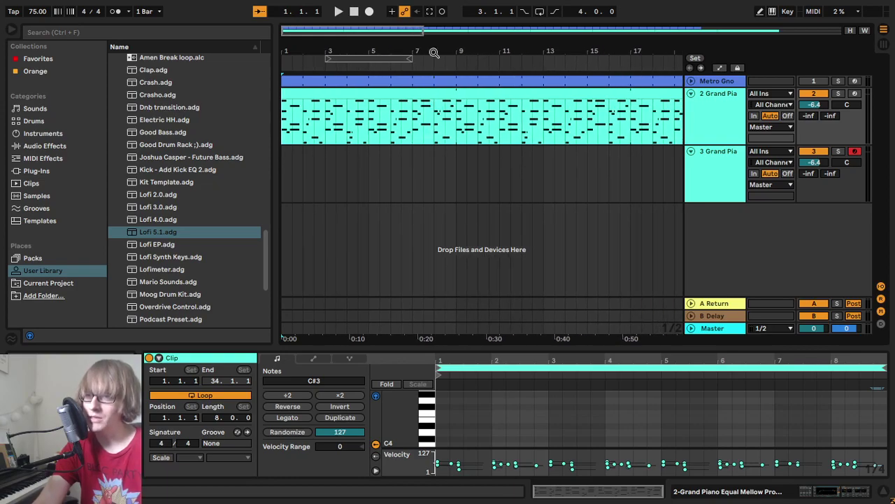
drag(460, 137, 258, 129)
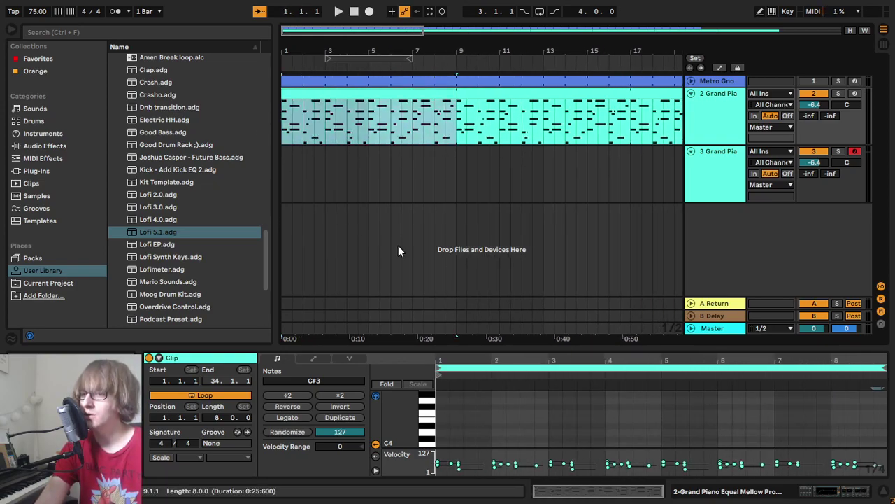
Step: Play the progression from bar 1 with the first piano's notes open, as backing for a melody on the second piano
drag(467, 52, 329, 54)
click(354, 14)
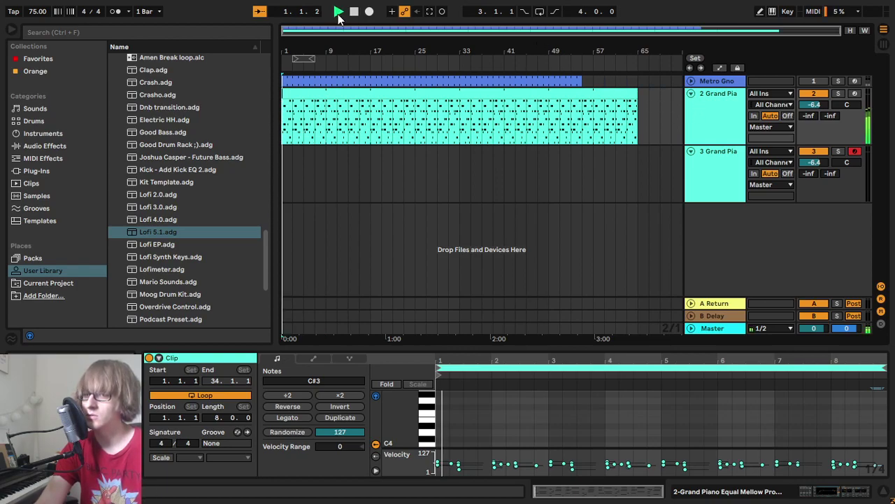
click(325, 95)
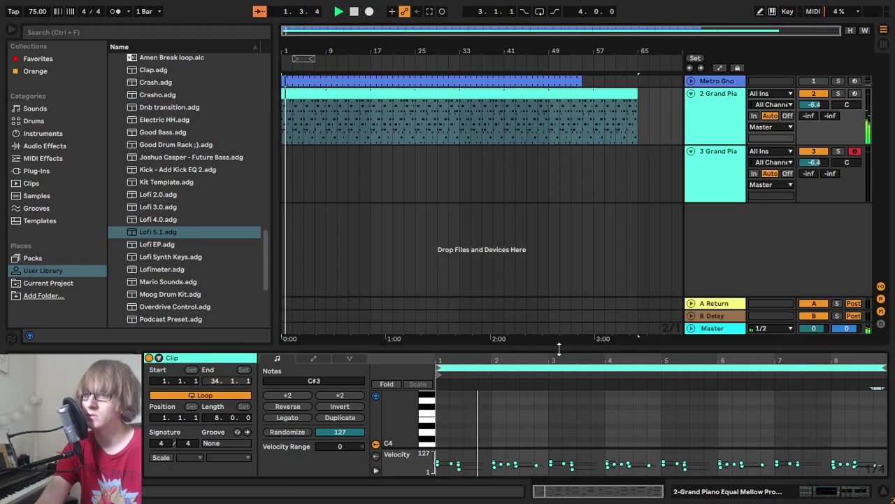
drag(544, 348, 534, 115)
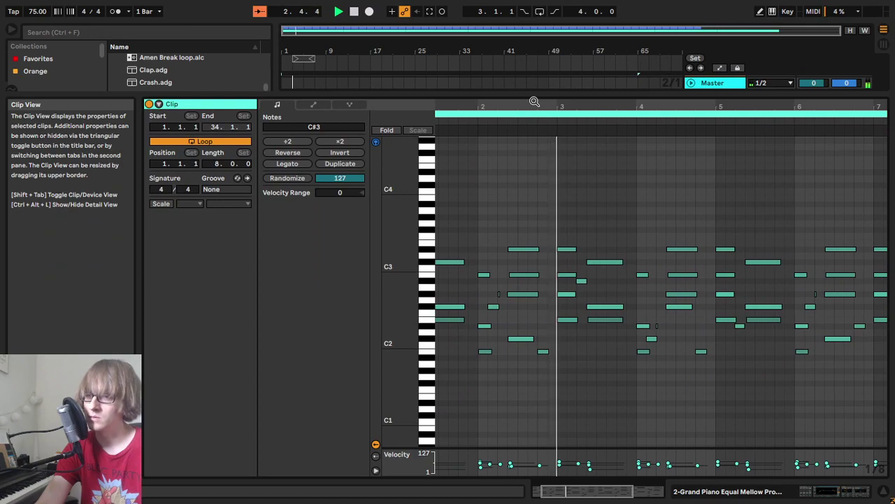
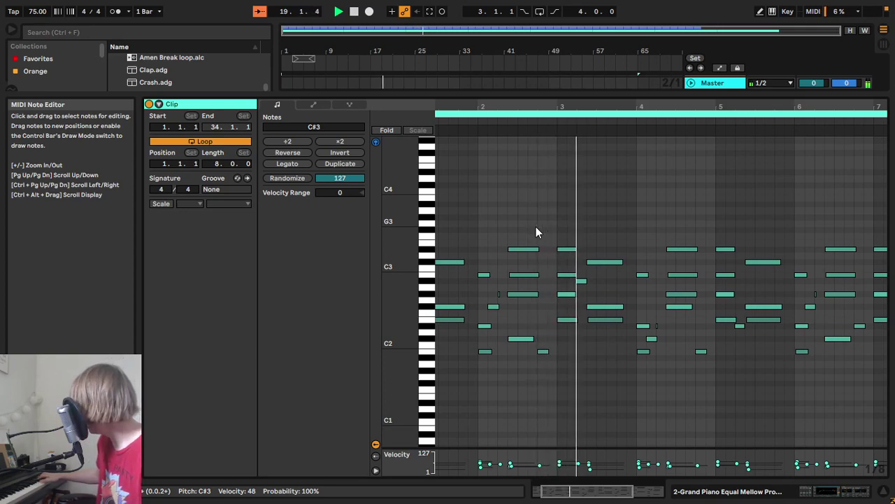
key(space)
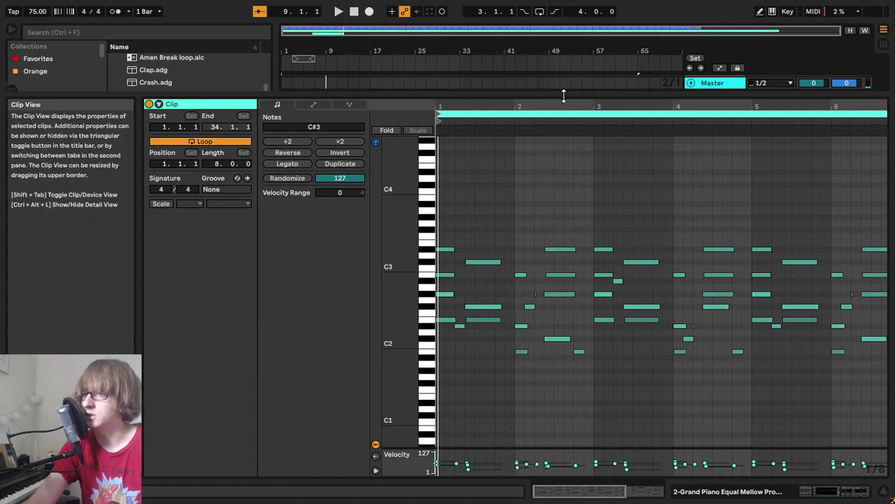
Step: Extend the recorded second-piano clip back to bar 1 and crop it to eight bars
drag(564, 96, 564, 347)
click(310, 163)
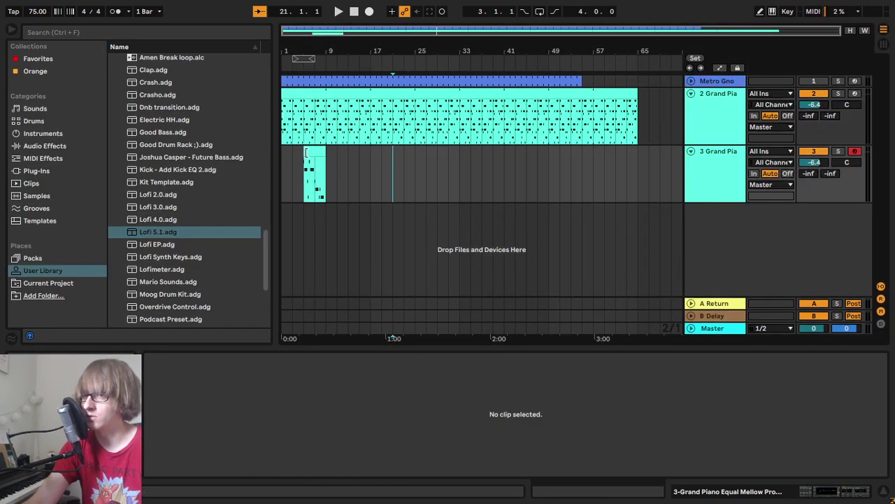
click(305, 152)
key(space)
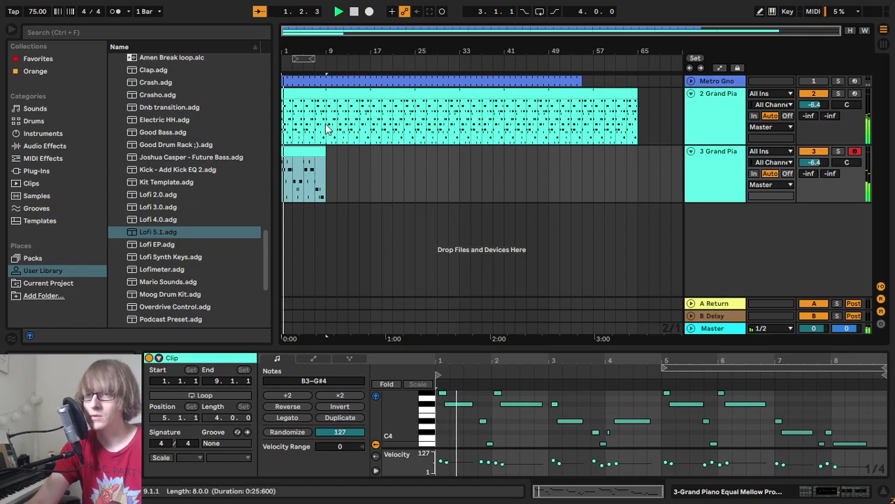
right_click(301, 153)
click(349, 269)
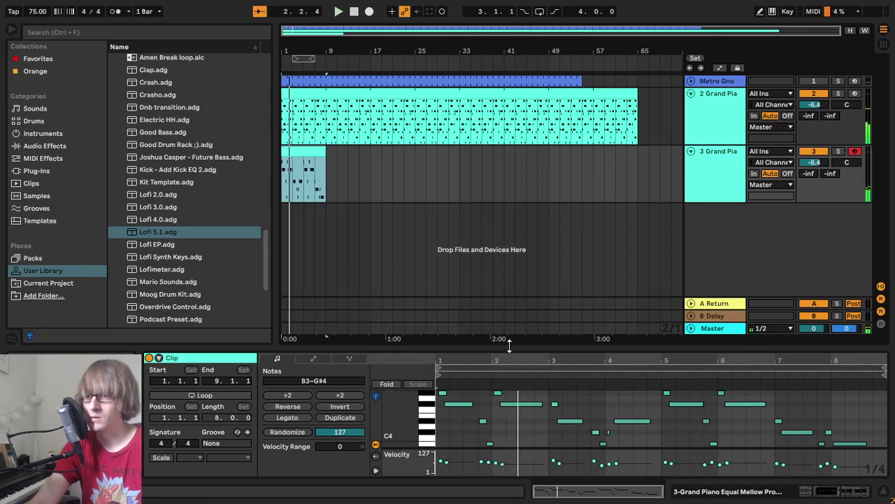
Step: Shift the second piano's opening G#4 and F#4 earlier so G#4 starts on bar 1's downbeat, nudge F#4 slightly later, and play
drag(509, 345, 508, 172)
scroll(490, 254, up, 3)
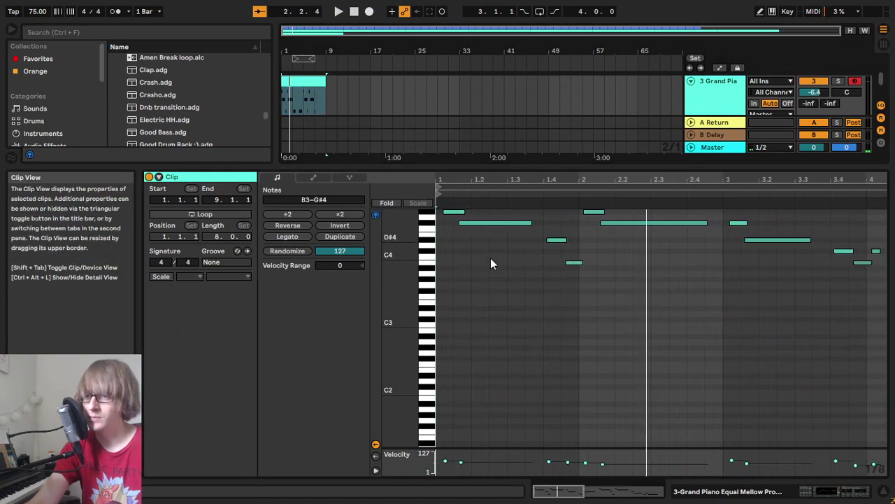
scroll(490, 250, up, 2)
drag(448, 286, 484, 230)
key(Left)
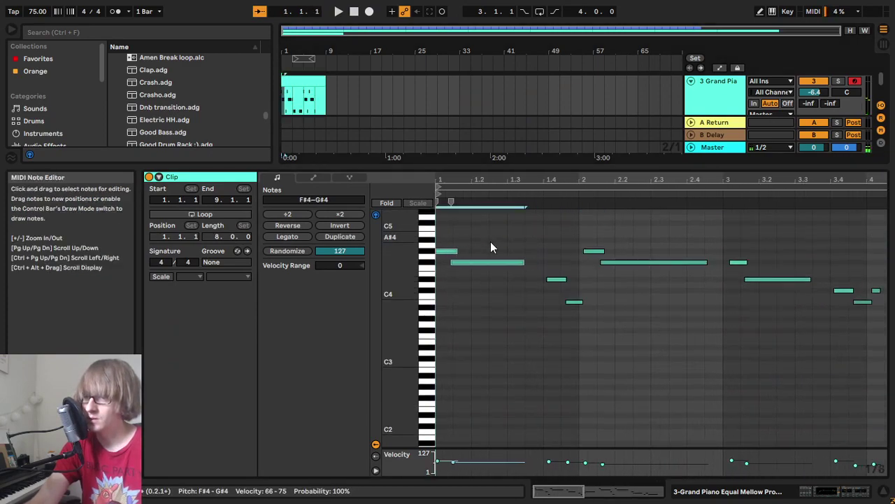
drag(463, 180, 482, 209)
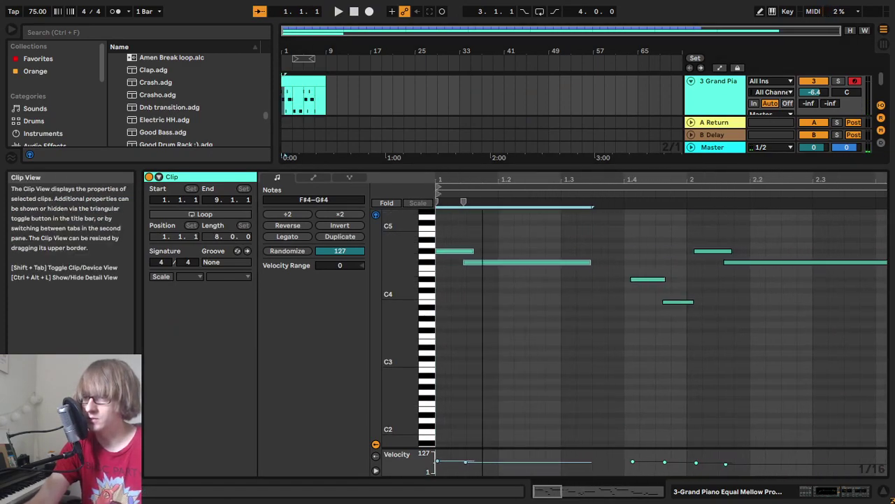
mouse_move(475, 265)
mouse_down()
mouse_move(482, 270)
mouse_move(477, 265)
mouse_up()
key(space)
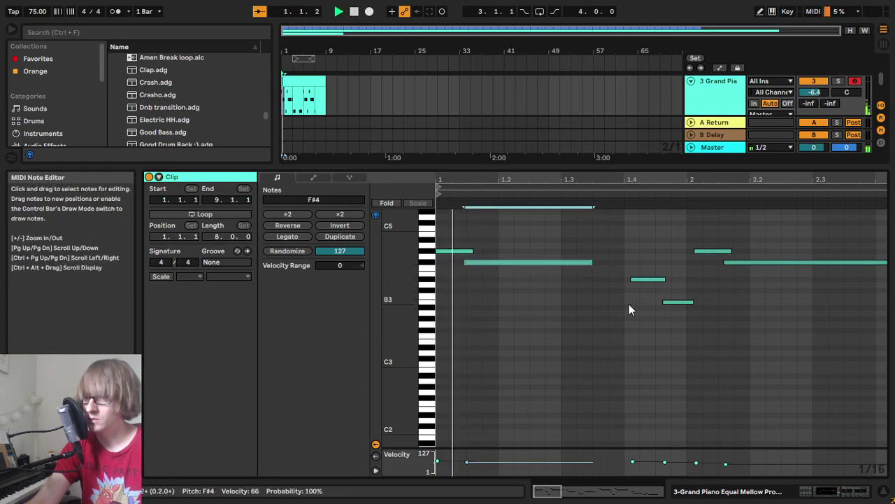
Step: Move D#4 and B3 at the end of bar 1 slightly earlier, align G#4 to bar 2's downbeat, and shift its F#4 to match
mouse_move(635, 342)
mouse_down()
mouse_move(670, 274)
mouse_move(642, 279)
mouse_move(667, 304)
mouse_up()
click(641, 291)
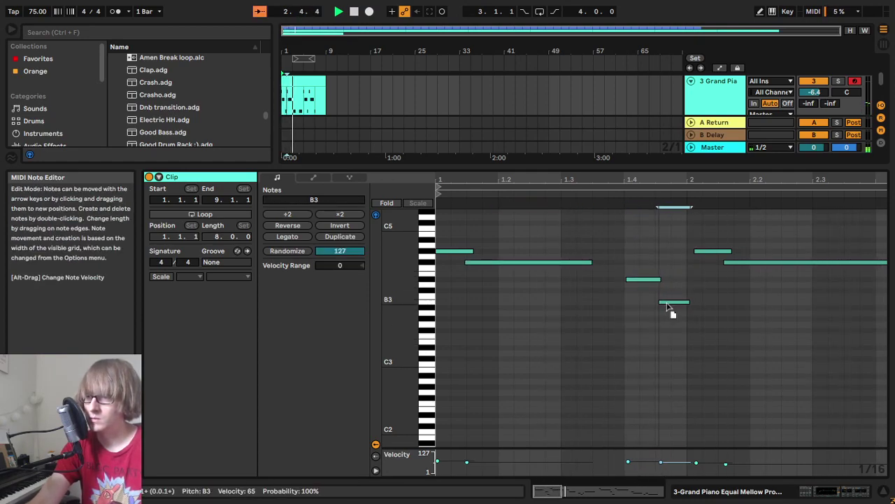
drag(705, 255, 698, 253)
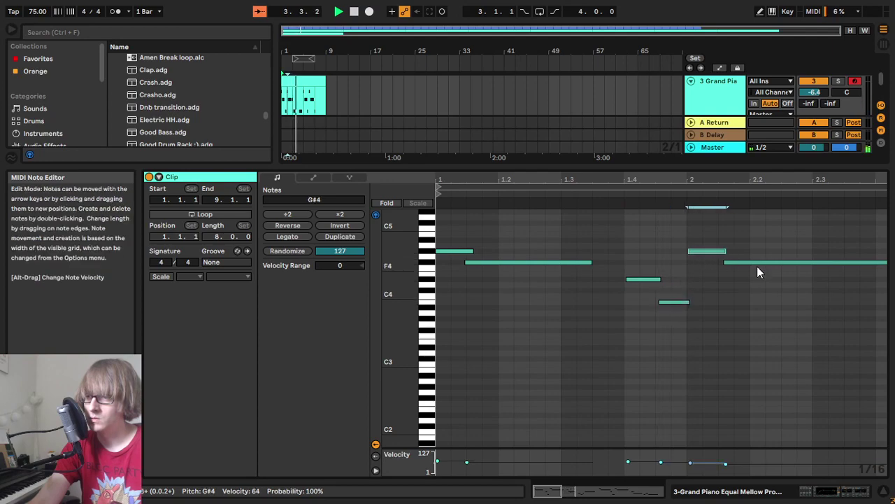
drag(757, 266, 747, 265)
key(space)
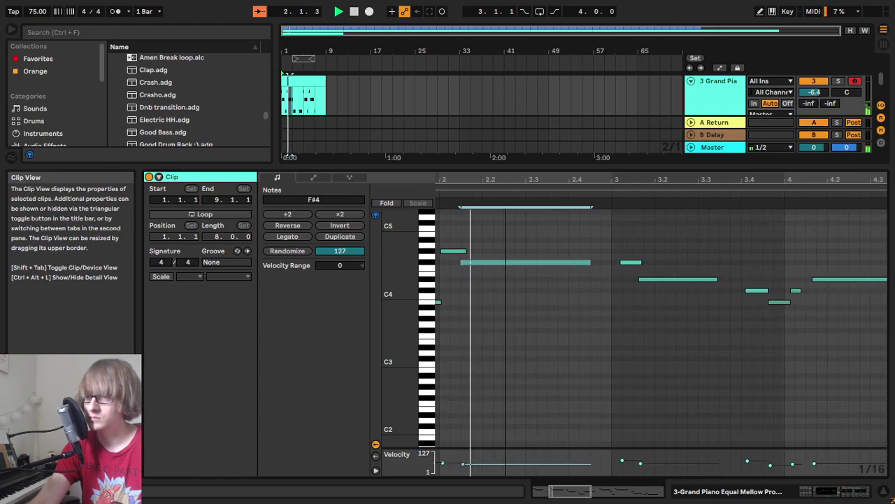
Step: Align bar 3's F#4 to the downbeat with D#4 following it, and its C#4 to beat 4 with B3 following
drag(629, 265, 663, 280)
click(667, 280)
drag(768, 291, 764, 291)
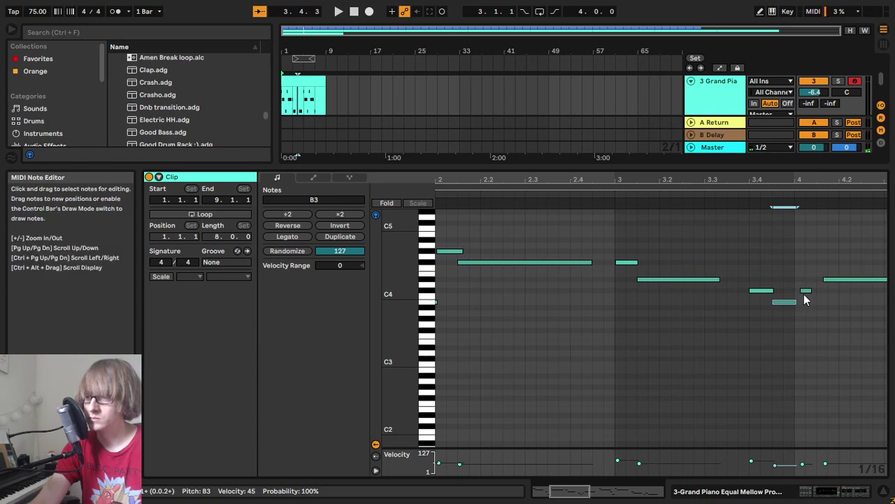
Step: Quantize the C#4 and D#4 notes opening bar 4 and play the passage from bar 3
drag(804, 297, 851, 268)
key(ctrl+u)
click(662, 182)
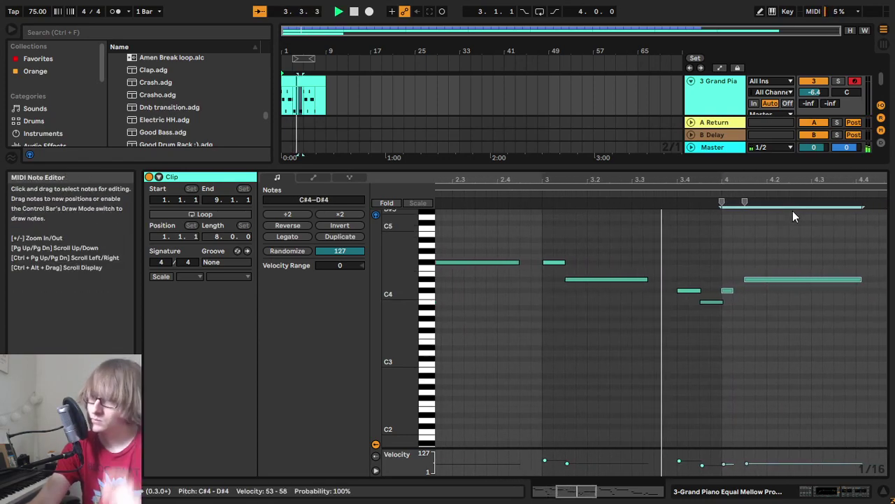
drag(772, 180, 741, 213)
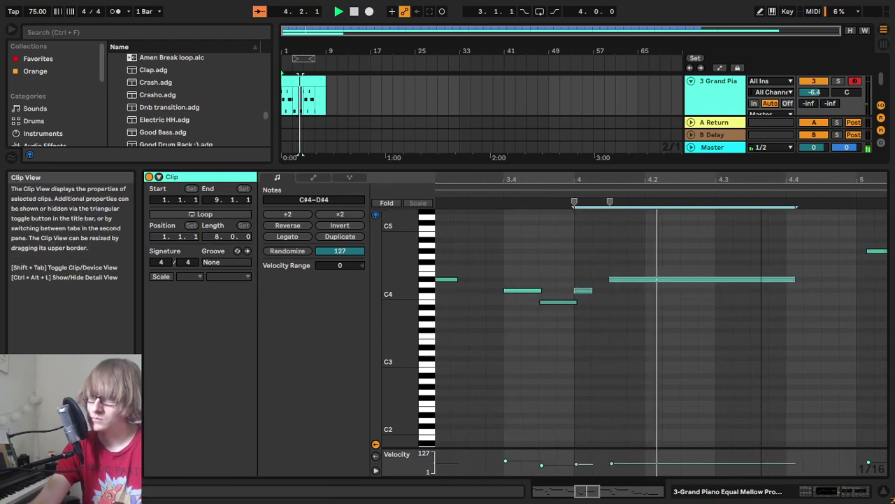
Step: Lengthen bar 4's short C#4 almost up to D#4, nudge it slightly later, and replay the passage
click(646, 288)
drag(592, 291, 606, 291)
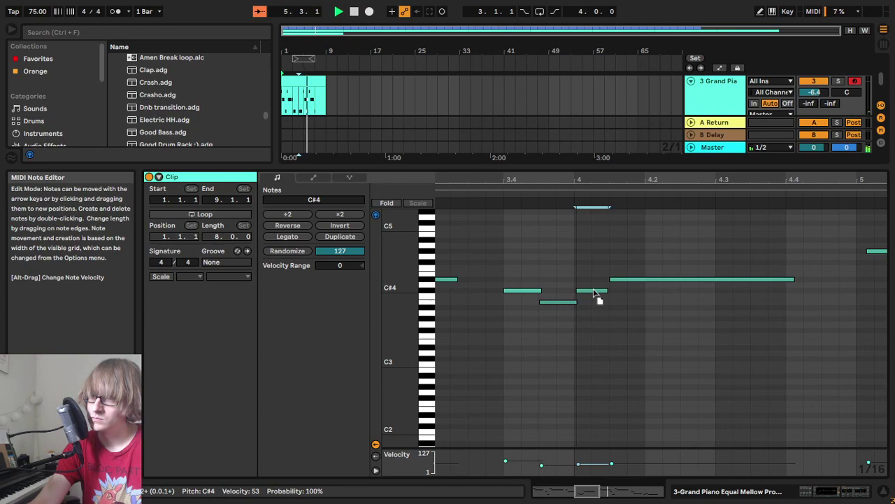
click(763, 191)
Step: Shift bar 5's opening G#4 and F#4 earlier onto the downbeat, adjust F#4's placement, and play the bar
mouse_move(690, 290)
mouse_down()
mouse_move(736, 238)
mouse_move(731, 264)
mouse_up()
key(Left)
click(721, 285)
key(space)
click(677, 191)
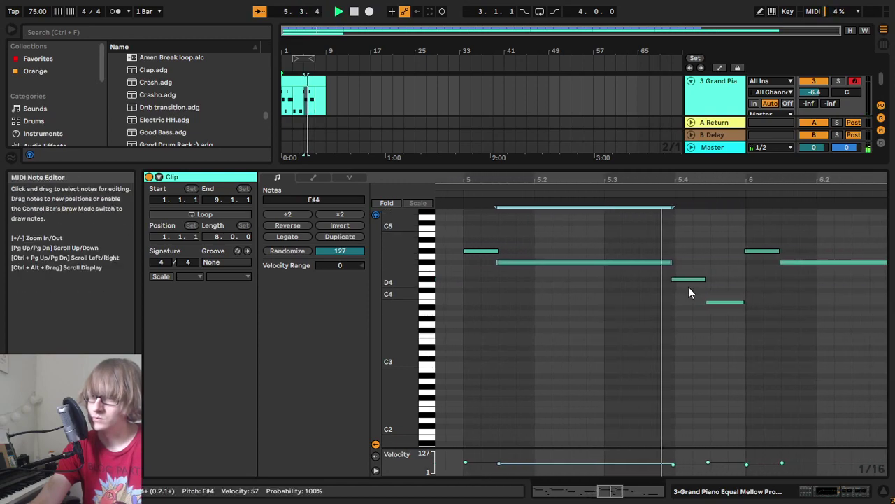
Step: Nudge D#4 and B3 at beat 4 of bar 5 slightly later, align G#4 to bar 6's downbeat, and replay the transition
key(space)
click(584, 280)
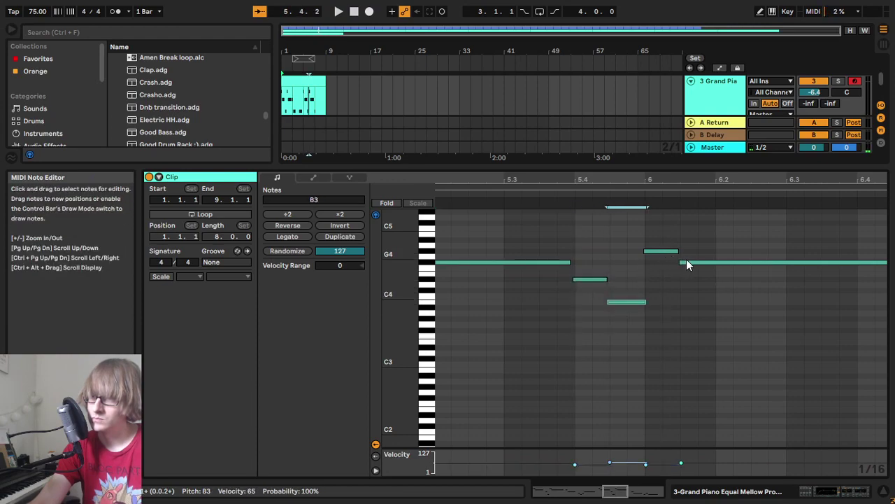
key(space)
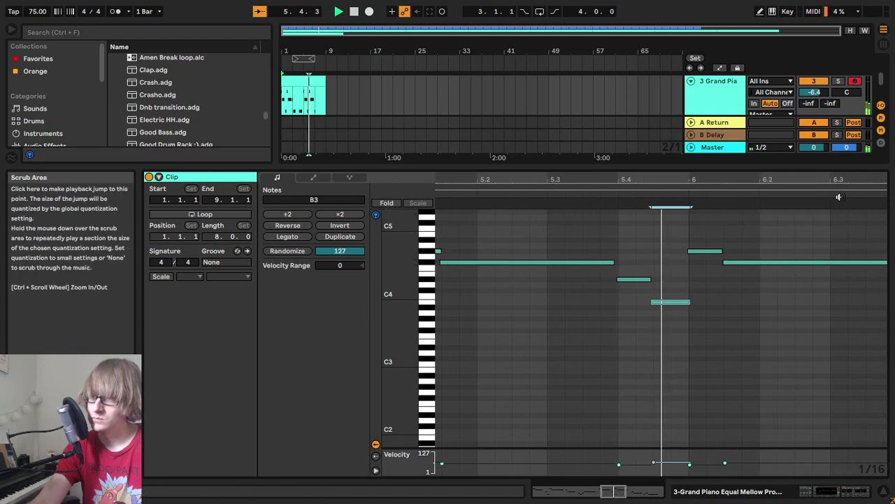
key(space)
click(602, 252)
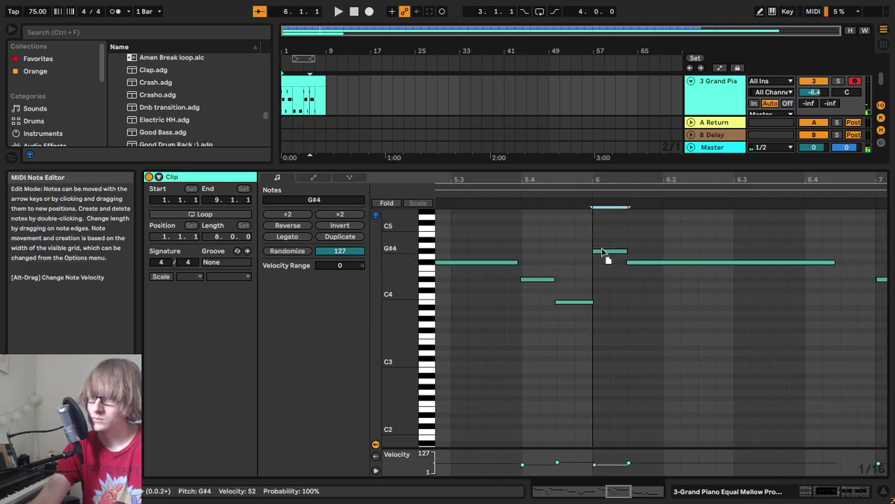
click(520, 191)
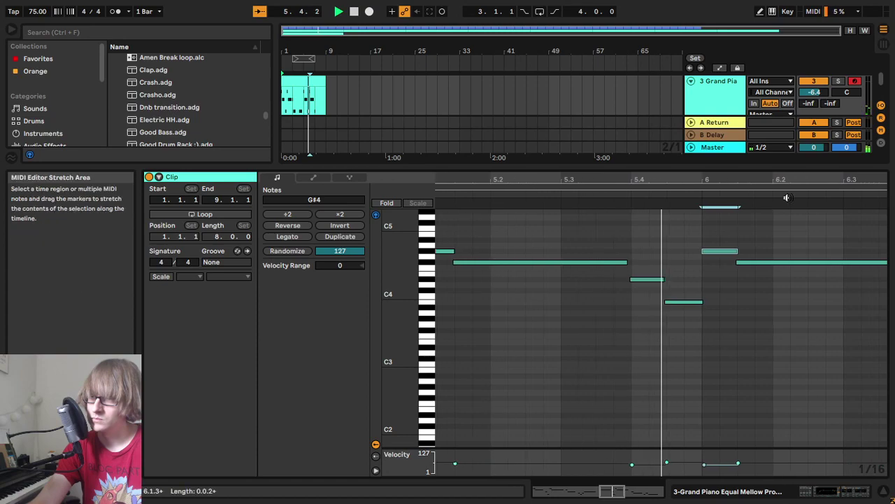
Step: Listen through bars 6 and 7 and lower the short C#4 just before bar 8 to B3
drag(711, 179, 335, 180)
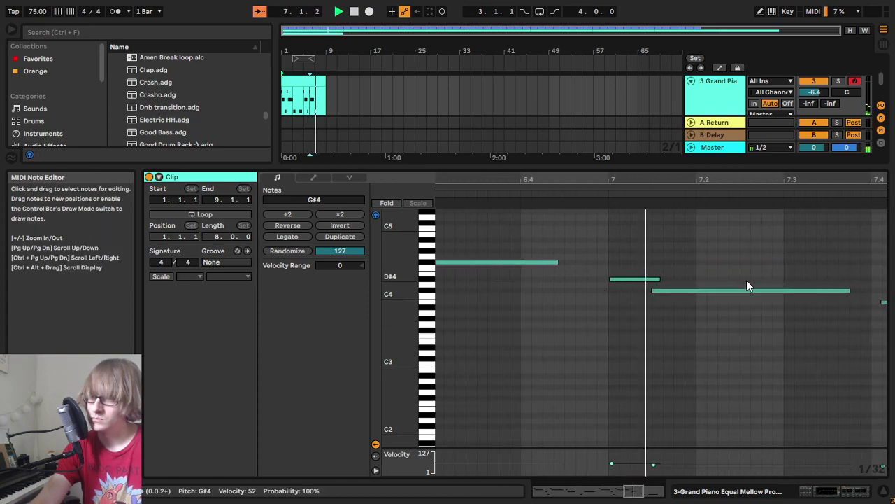
drag(759, 180, 445, 172)
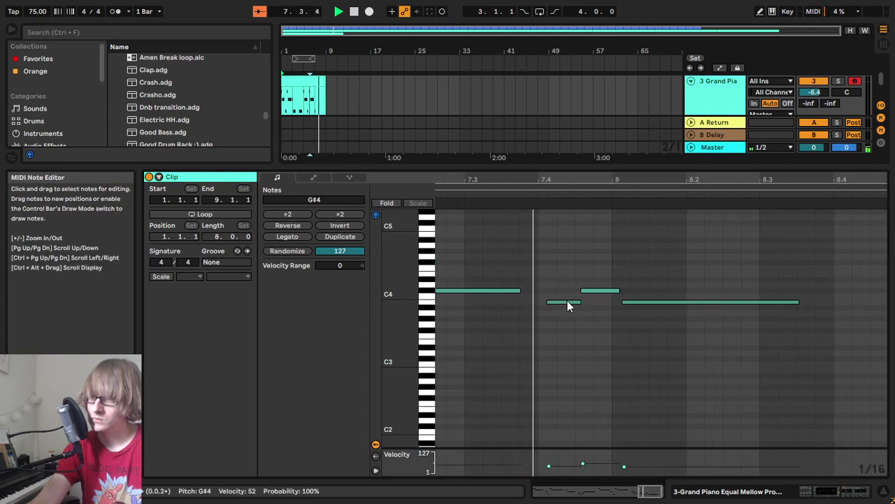
drag(593, 296, 595, 307)
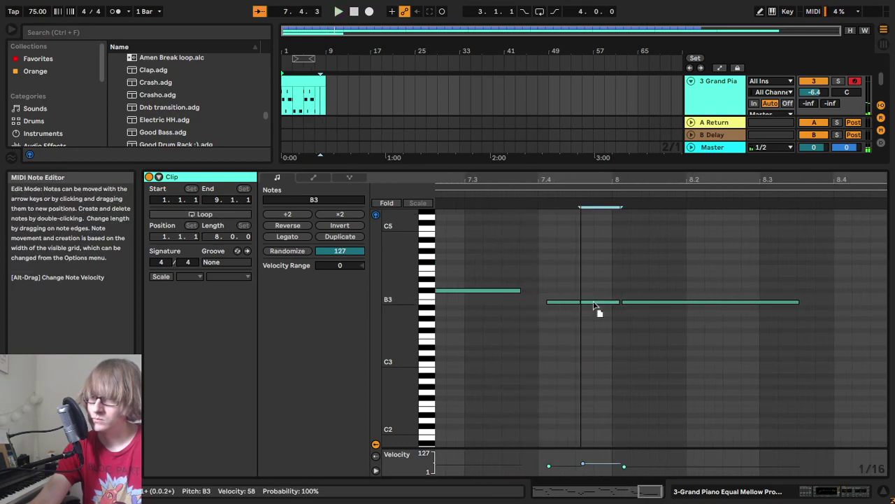
Step: Lower the note before bar 8 to A#3, duplicate it onto the downbeat, shift the long B3 later, and replay
drag(619, 309, 611, 311)
click(536, 204)
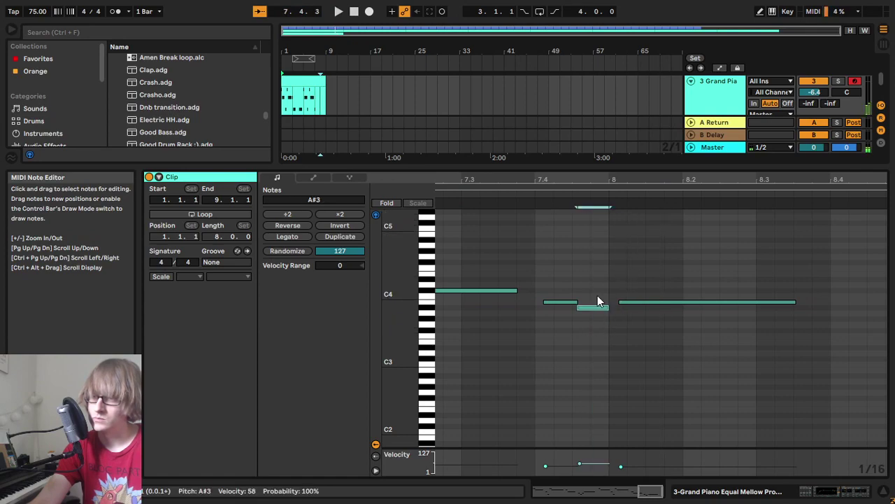
key(ctrl+d)
drag(650, 302, 675, 305)
click(638, 308)
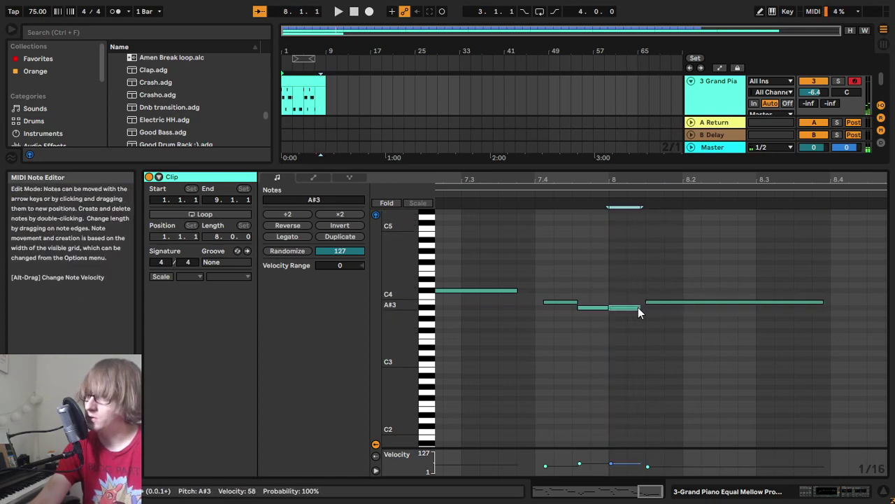
click(537, 196)
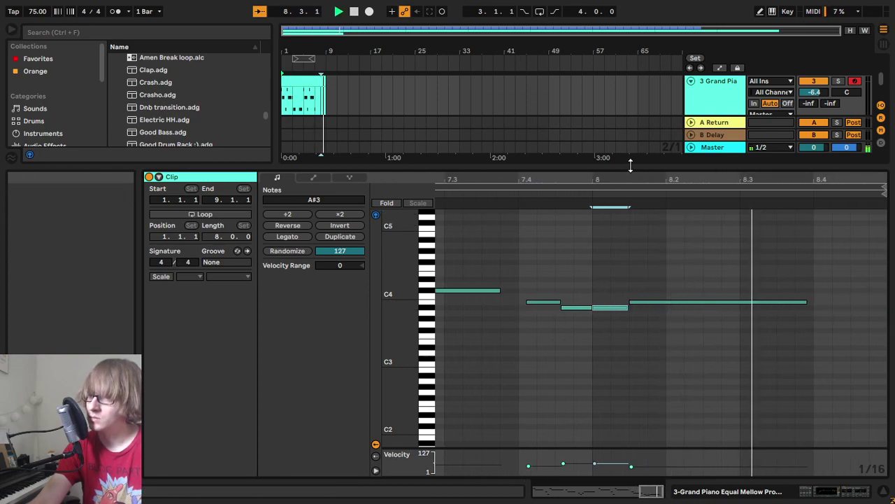
Step: Move the second piano's melody clip from bar 1 to start at bar 9 in the arrangement
drag(631, 165, 630, 344)
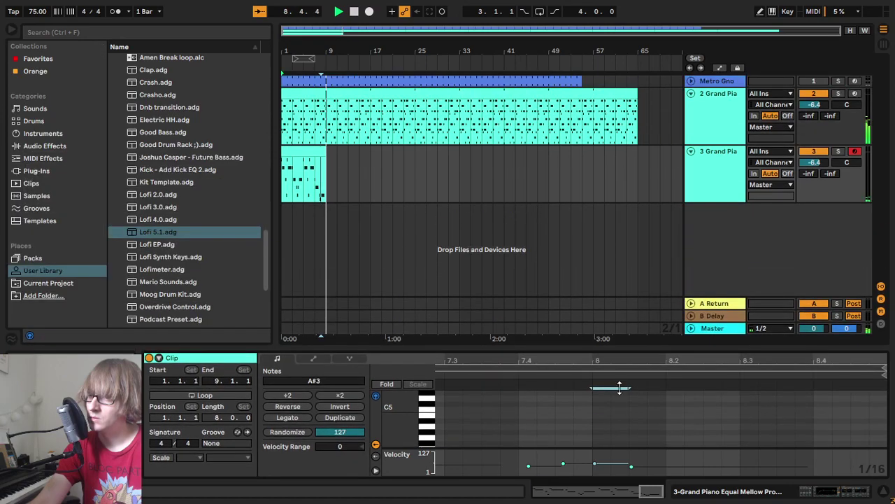
click(381, 185)
drag(307, 152, 351, 155)
click(378, 156)
click(351, 152)
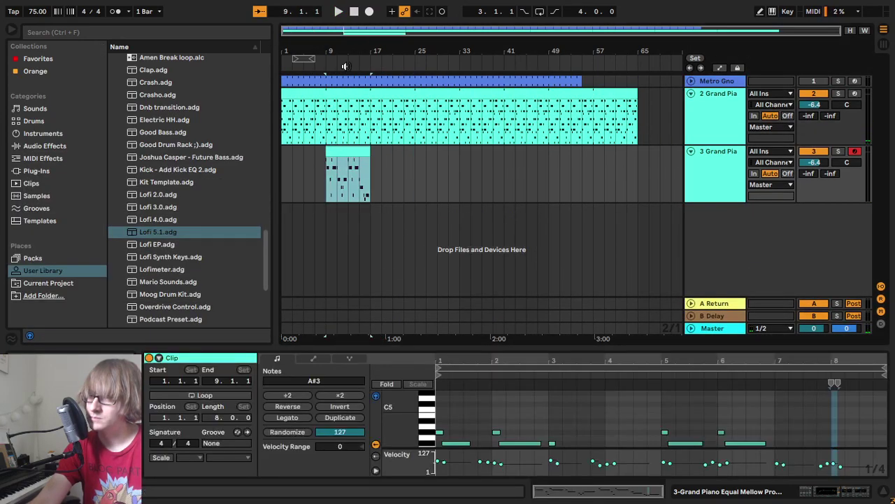
Step: Select all notes of the melody clip and copy them
drag(521, 358, 521, 188)
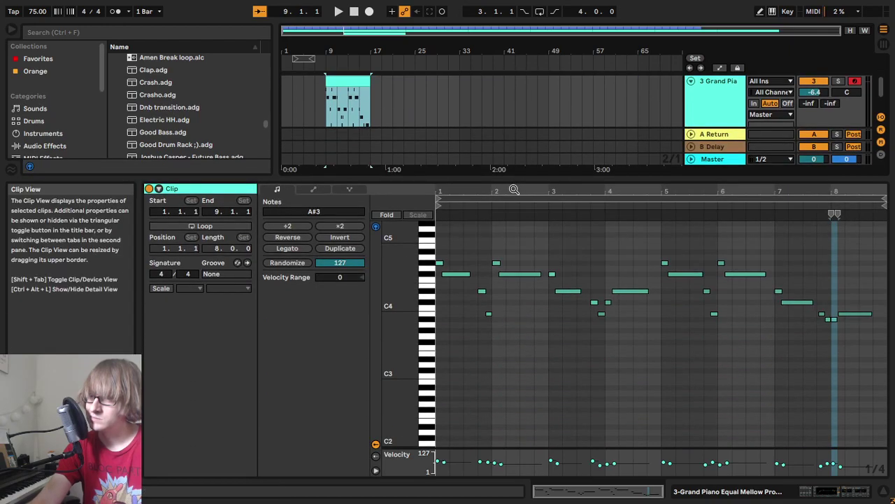
click(442, 263)
key(Left)
key(Right)
key(Right)
key(Left)
click(536, 235)
key(ctrl+a)
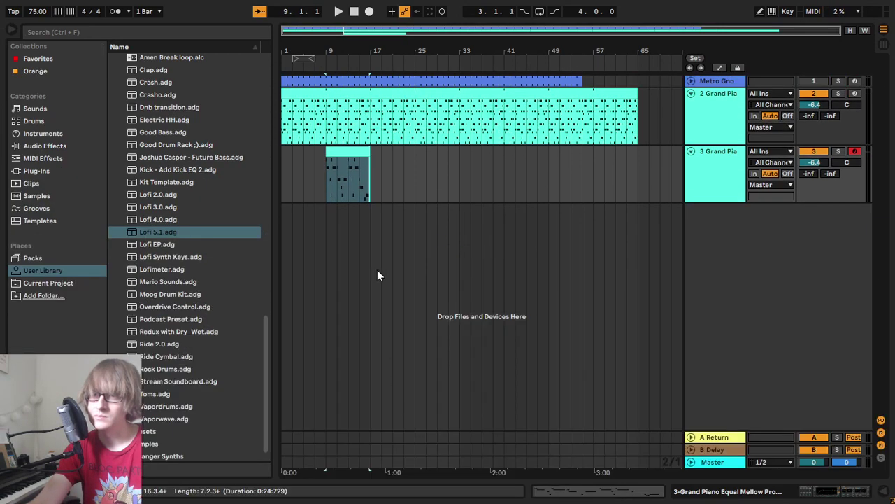
Step: Shorten the first piano's chord part to end at bar 17, consolidate it into one 16-bar clip, and open it
drag(635, 93, 367, 133)
right_click(350, 95)
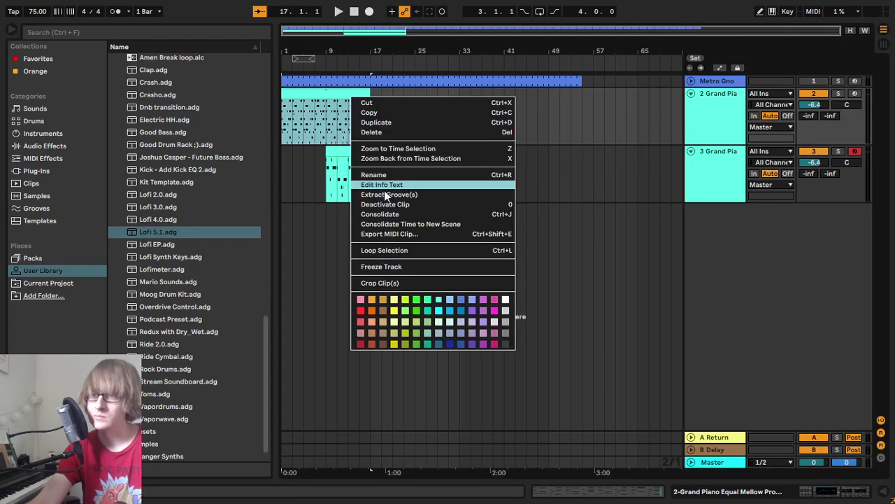
click(391, 213)
double_click(356, 97)
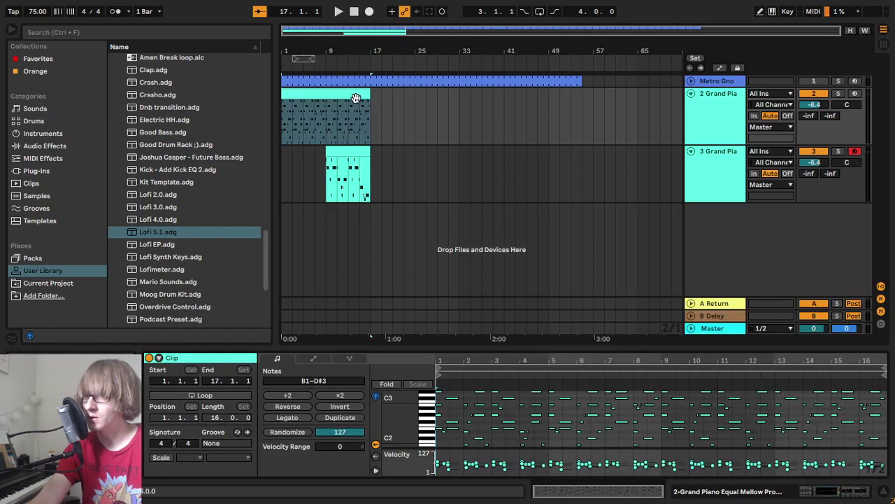
Step: Paste the melody notes into the consolidated chord clip starting at bar 9 and play it from the beginning
drag(632, 346, 631, 54)
click(667, 193)
key(ctrl+v)
key(space)
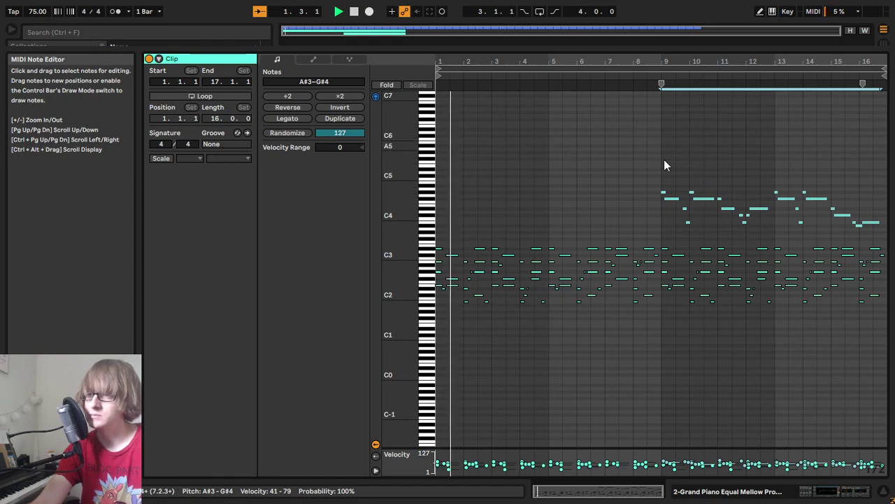
scroll(663, 210, up, 1)
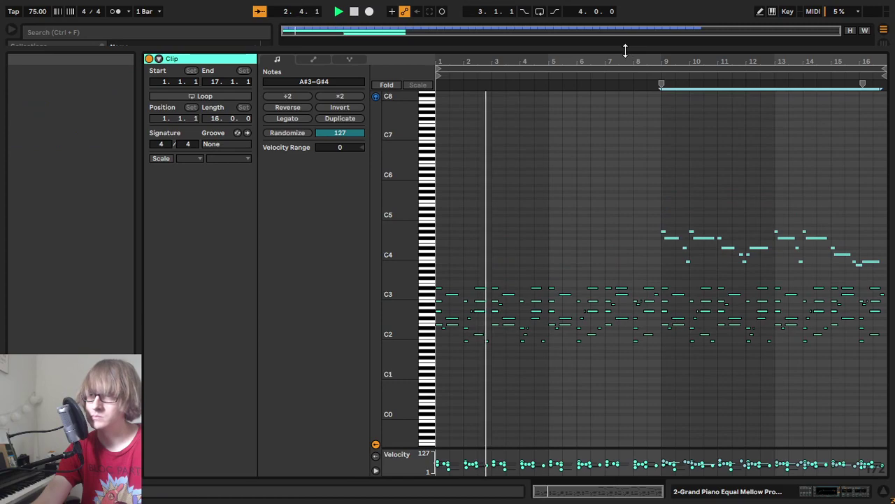
Step: Delete the separate melody clip from the second grand piano track and stop playback
drag(626, 49, 625, 346)
click(484, 150)
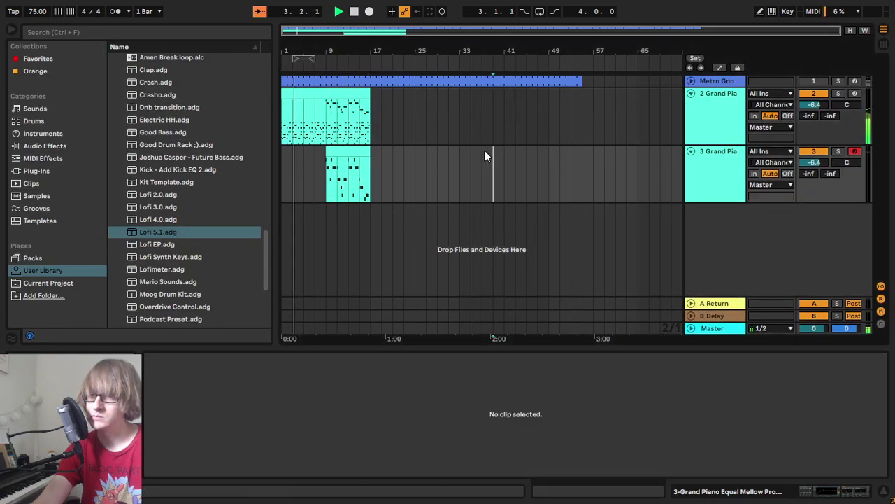
click(347, 152)
key(Delete)
key(space)
Step: Try thinning bar 1's chords in the combined clip by deleting D#3 and E2 from the first and E2 from the second
click(297, 95)
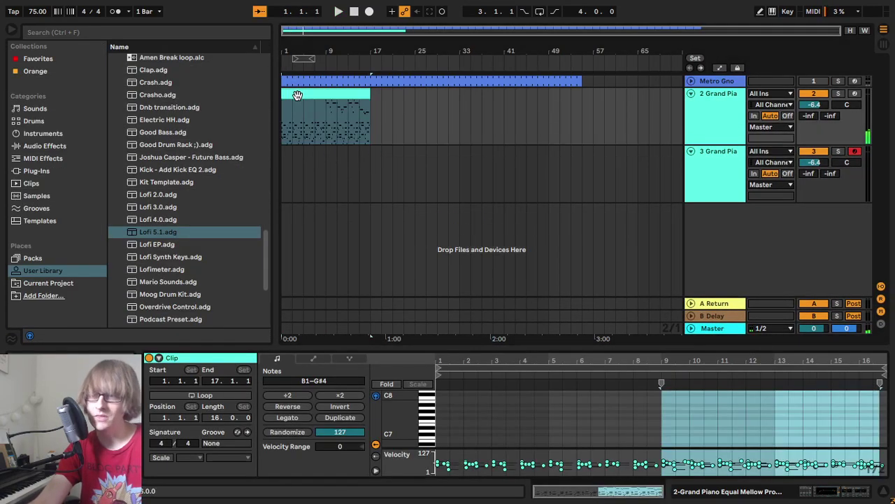
drag(586, 343, 590, 42)
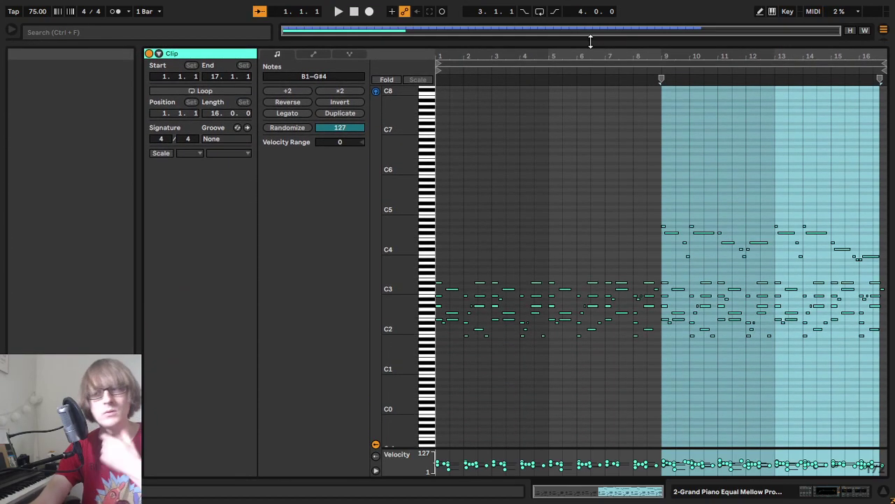
drag(507, 56, 727, 140)
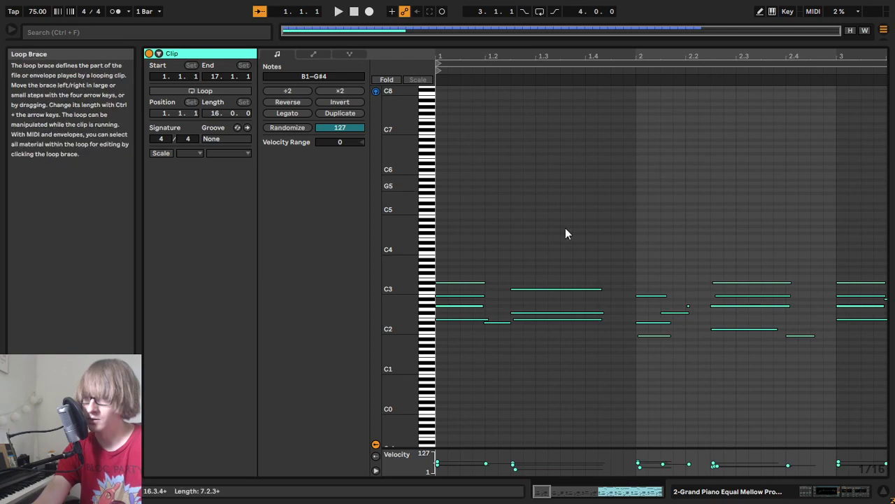
drag(396, 282, 420, 282)
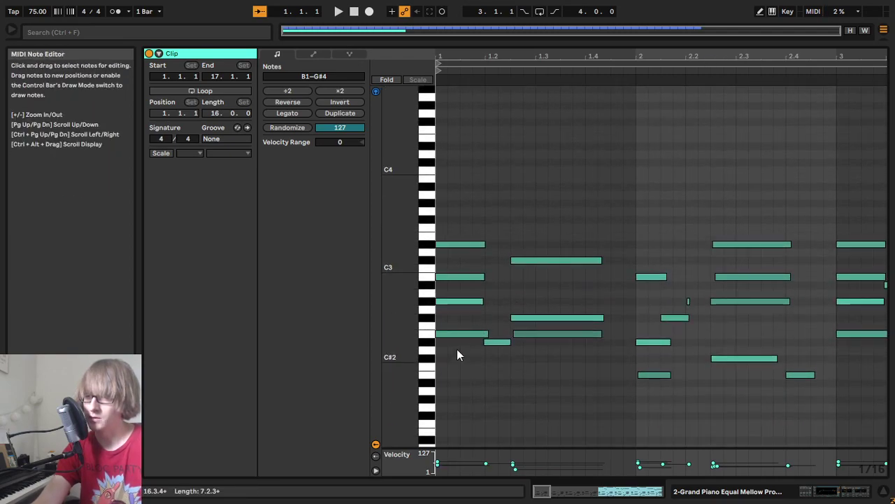
click(463, 333)
key(Delete)
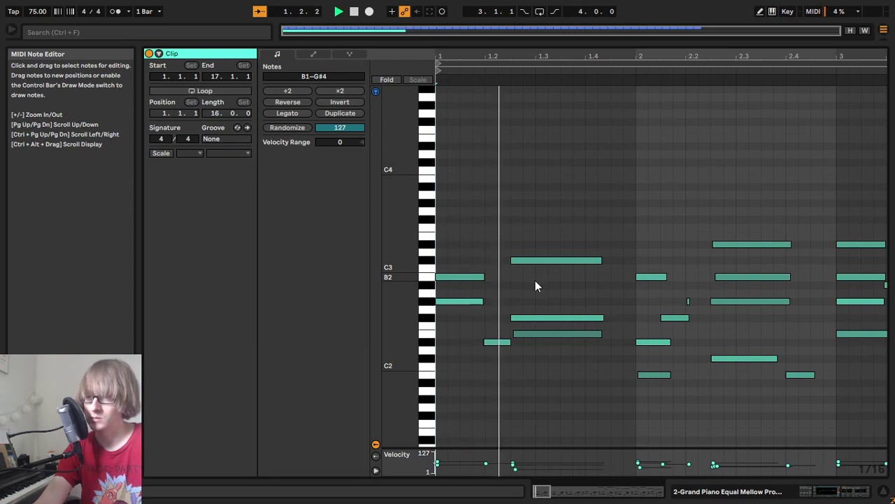
click(551, 335)
key(Delete)
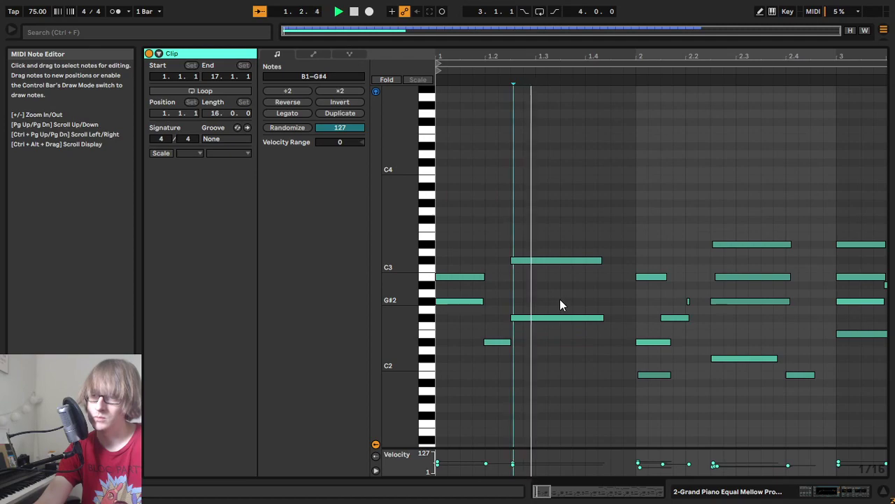
Step: Try removing the low B1 at the start of bar 2 and play the passage
drag(638, 400, 686, 363)
key(Delete)
click(633, 138)
key(space)
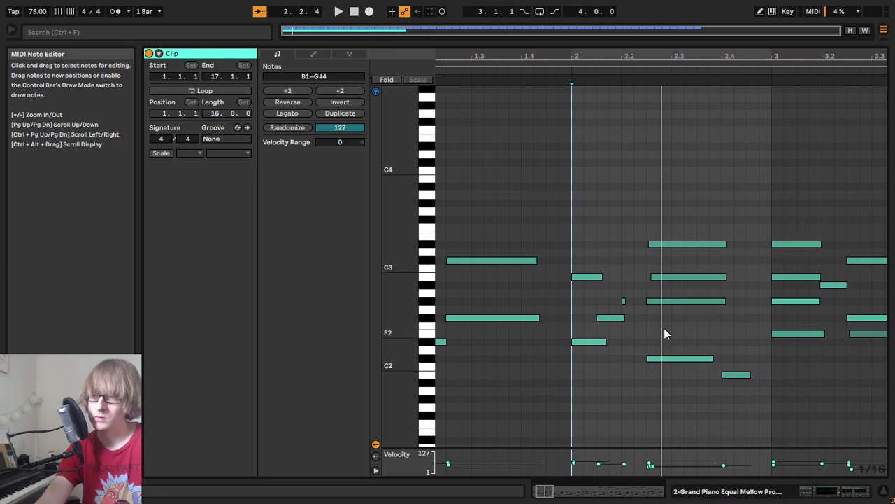
Step: Try bar 2's second chord without B2 and D#3, listen, and undo the deletion
key(space)
drag(663, 285, 697, 203)
key(Delete)
click(563, 79)
key(space)
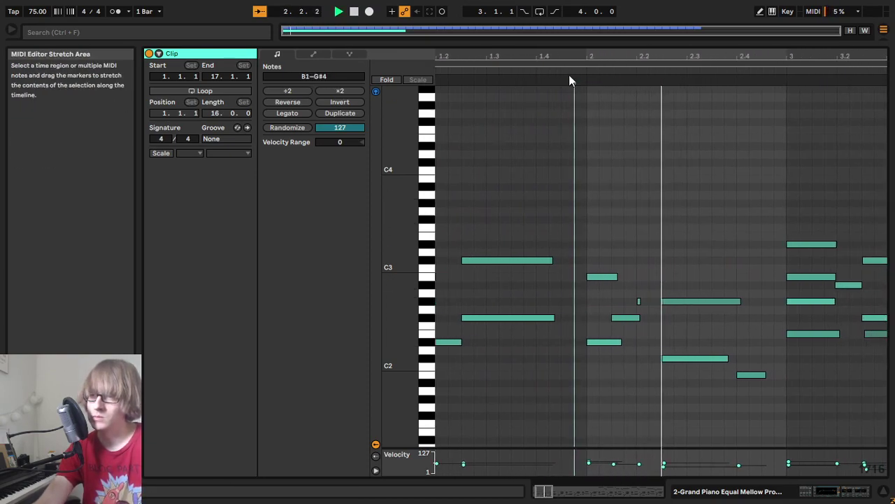
key(space)
key(ctrl+z)
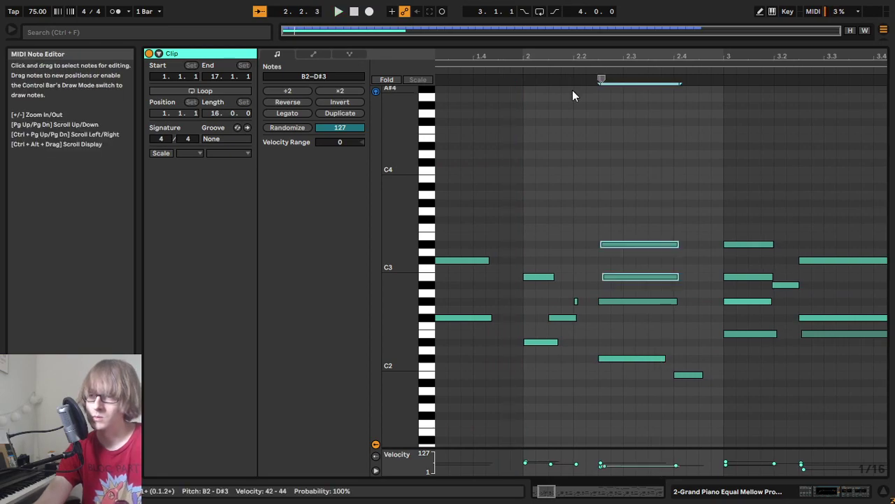
Step: Try deleting G#2 and D#3 from bar 2's second chord and play the bar
drag(642, 335, 649, 300)
key(Delete)
drag(596, 262, 623, 242)
key(Delete)
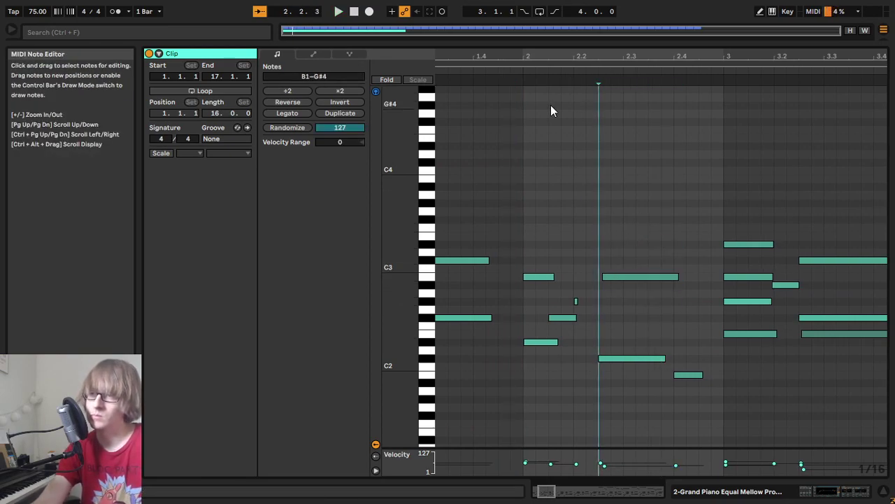
key(space)
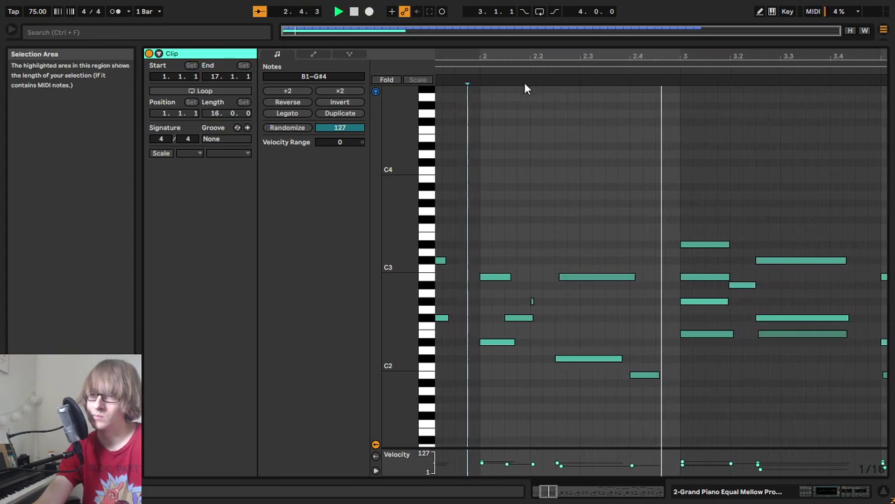
Step: Restore D#3 in bar 2's second chord, delete B2 instead, and listen to the bar
key(ctrl+z)
click(575, 277)
key(Delete)
drag(555, 59, 660, 58)
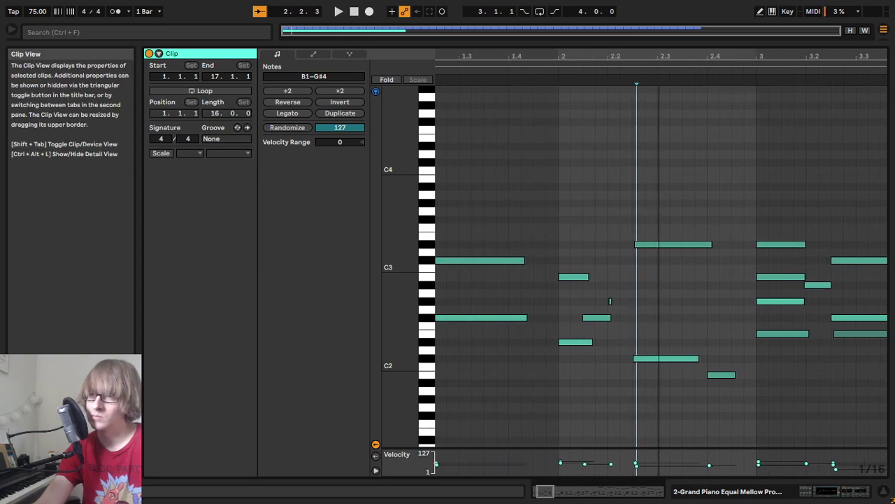
click(552, 74)
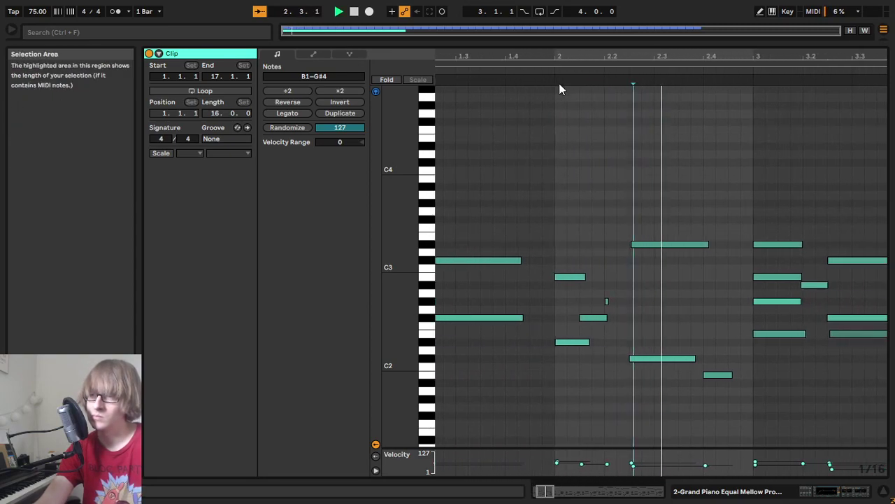
key(space)
Step: Undo all the chord-thinning deletions in bars 1 and 2 and play the clip from the beginning
key(ctrl+z)
key(ctrl+z)
key(ctrl+z)
key(ctrl+z)
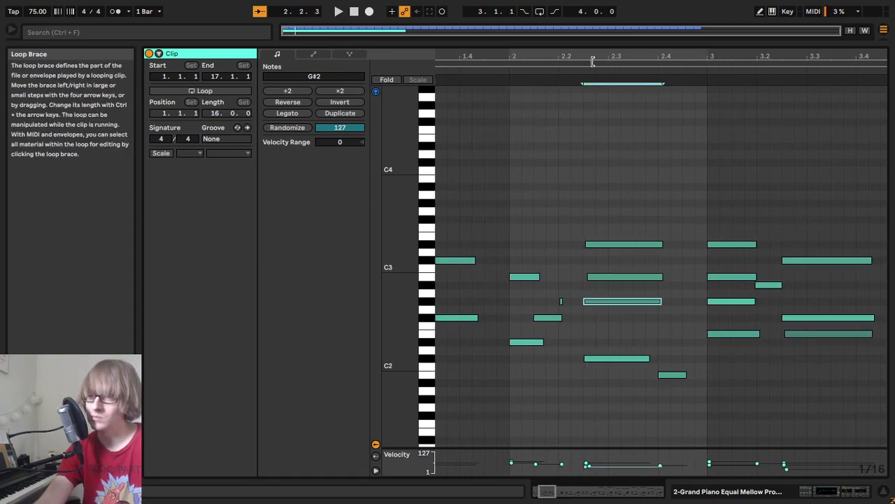
drag(592, 61, 710, 63)
key(space)
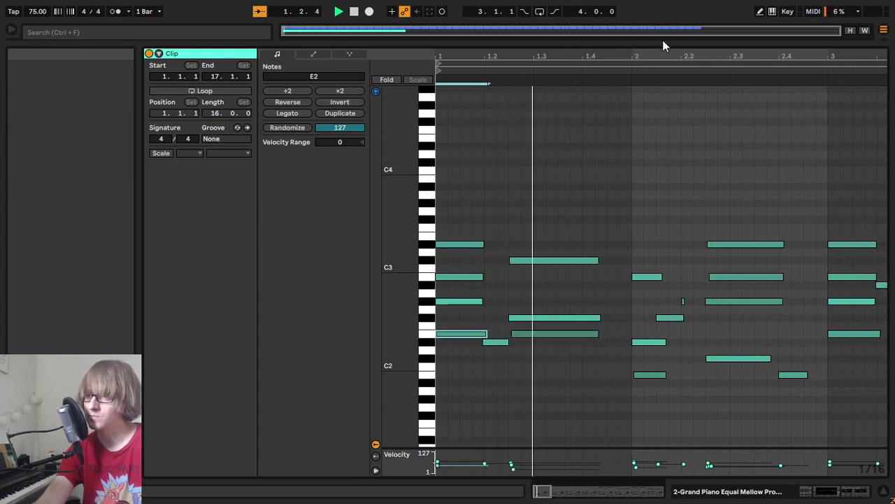
Step: Return to the full arrangement, show the first piano's device chain, and collapse both grand piano tracks
drag(664, 52, 665, 21)
drag(469, 56, 476, 50)
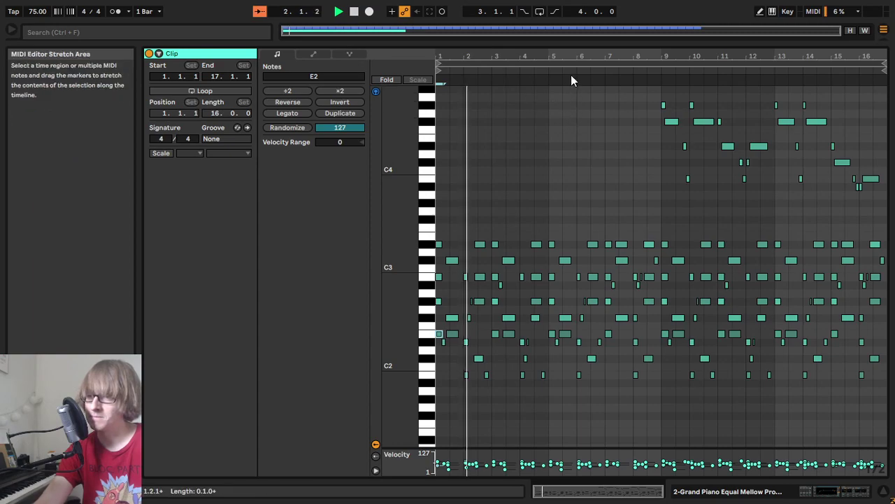
drag(622, 44, 626, 209)
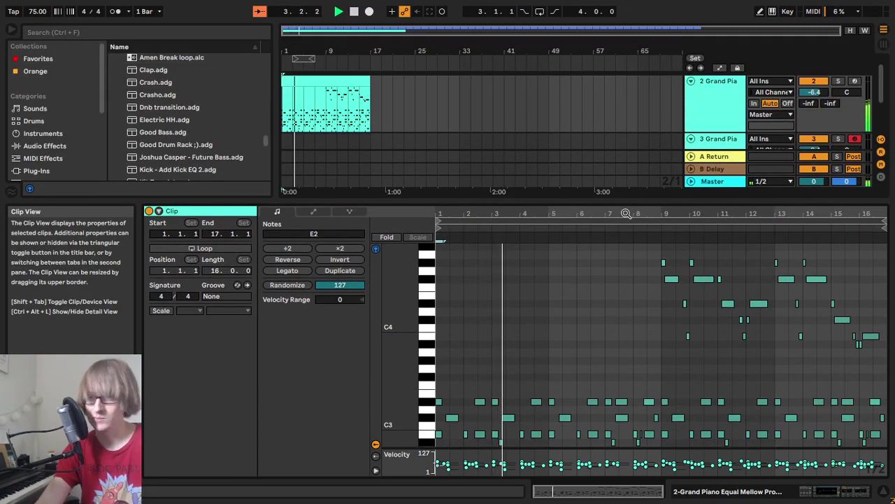
key(ctrl+alt+l)
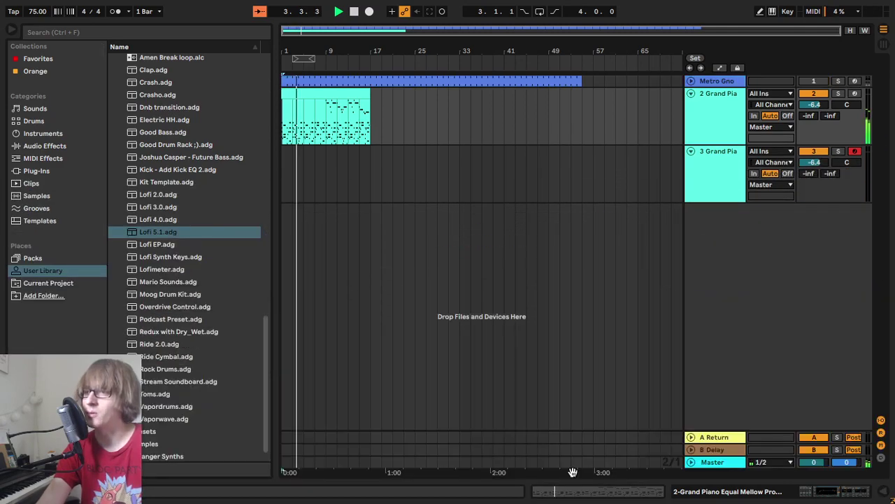
double_click(708, 121)
click(691, 149)
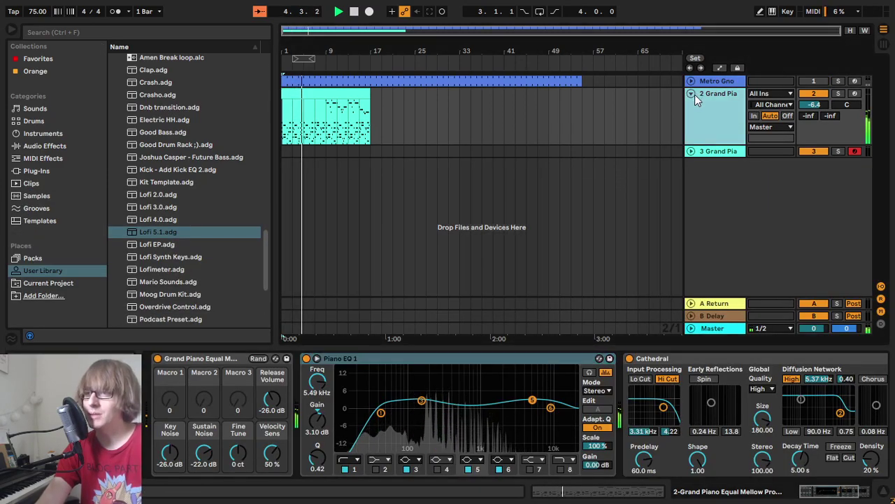
click(691, 94)
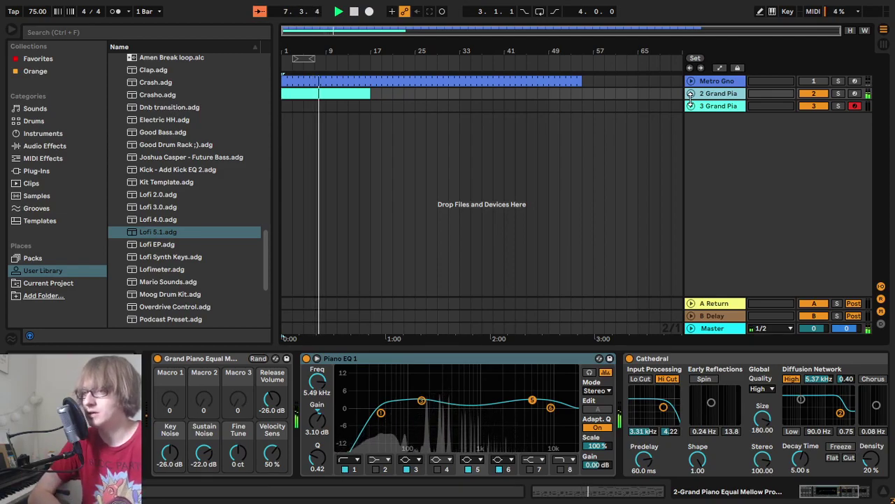
Step: Copy the D#4 from beat 4 of bar 13 to beat 2 of bar 14 and shorten bar 14's F#4 to end there
click(312, 90)
drag(622, 348, 622, 110)
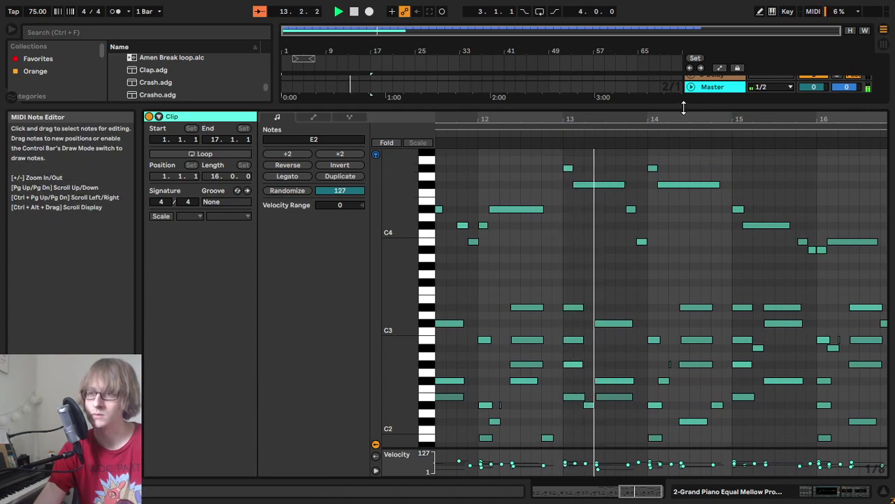
drag(679, 119, 633, 120)
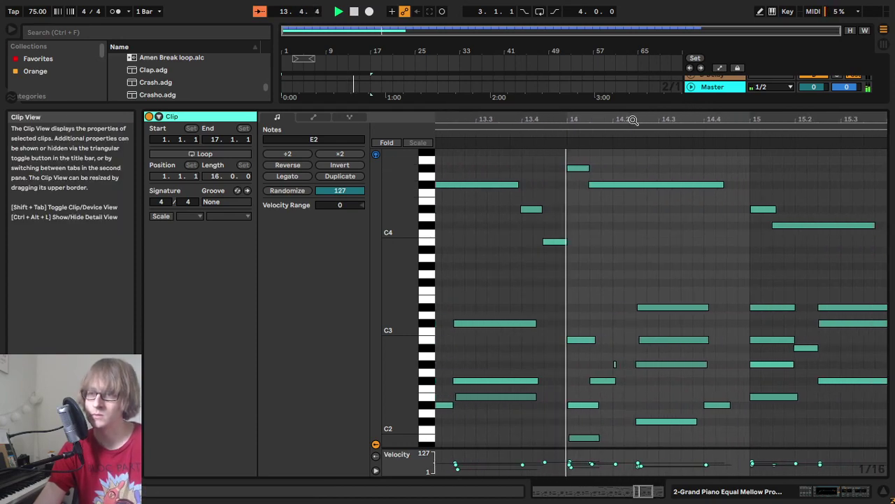
click(531, 210)
click(618, 216)
key(ctrl+v)
drag(723, 186, 612, 187)
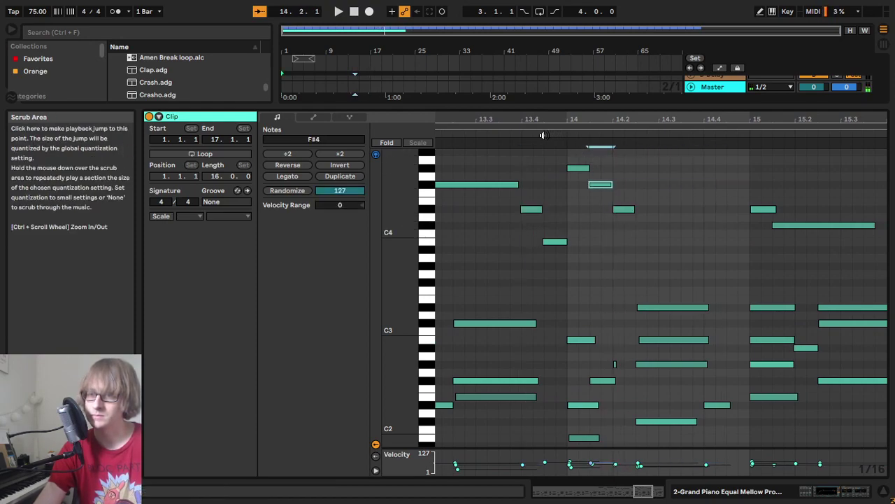
Step: Lower the D#4 on beat 2 of bar 14 to C#4 and listen to the melody leading into it
click(547, 120)
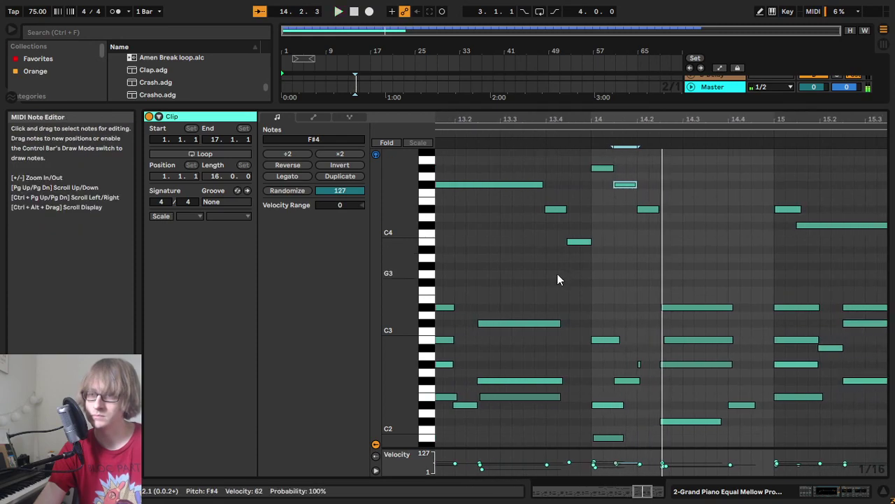
key(space)
drag(646, 210, 652, 238)
click(544, 137)
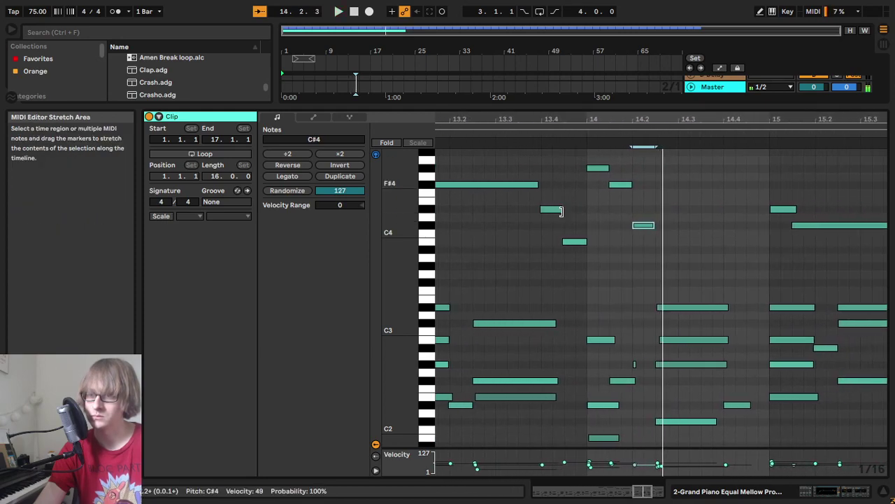
key(space)
Step: Copy the B3 from the end of bar 13 to the second half of beat 2 in bar 14 and play it back
click(584, 241)
click(647, 225)
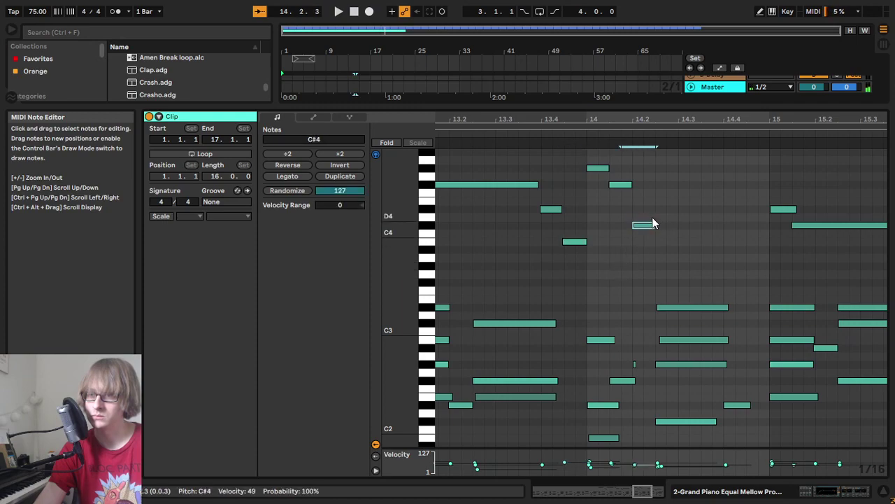
click(576, 241)
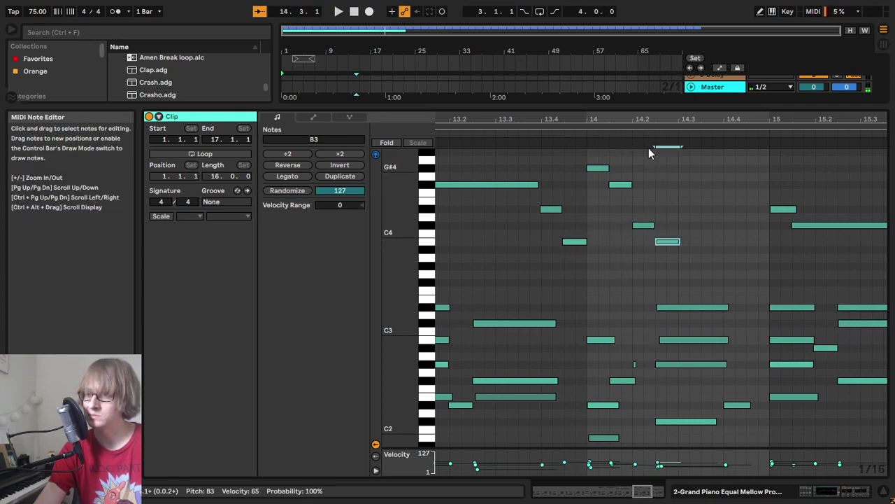
click(580, 136)
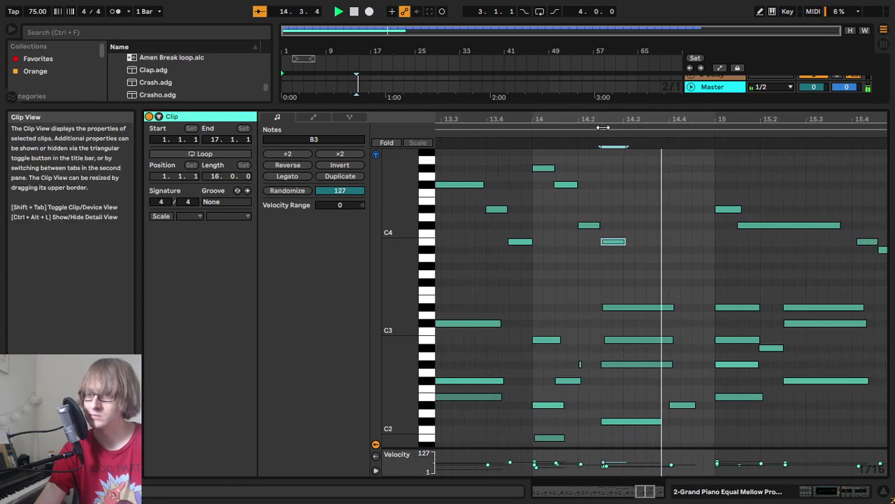
drag(612, 244, 609, 242)
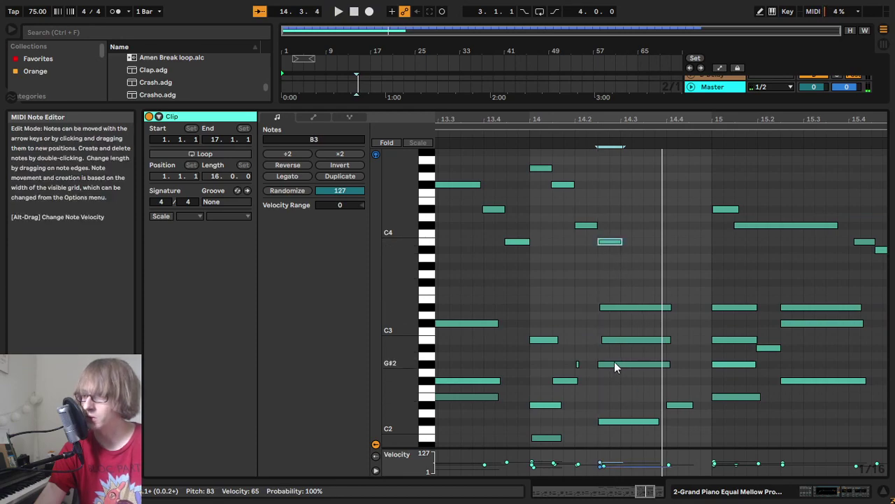
Step: Play the clip from bar 14 through bar 16 and replay the ending
key(space)
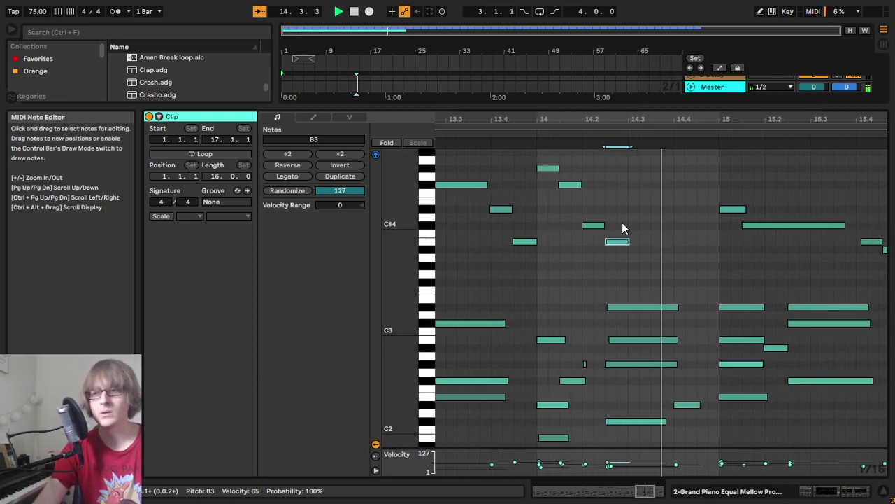
drag(692, 121, 618, 120)
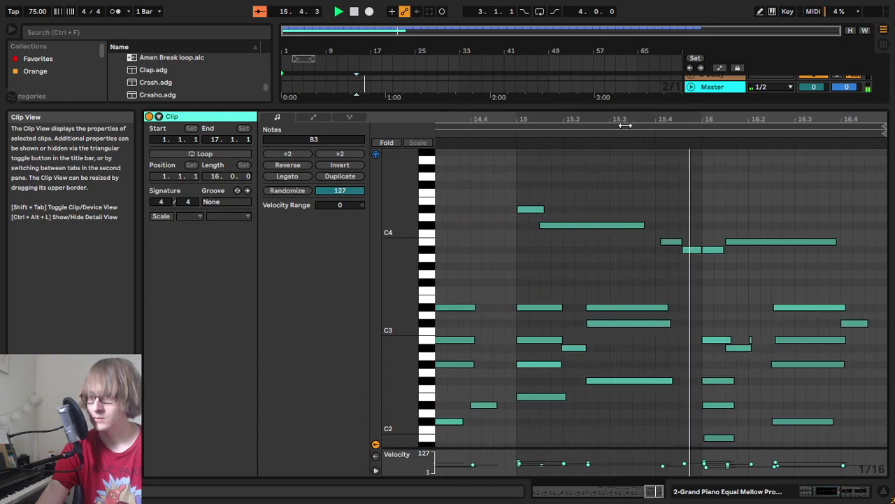
scroll(820, 251, down, 2)
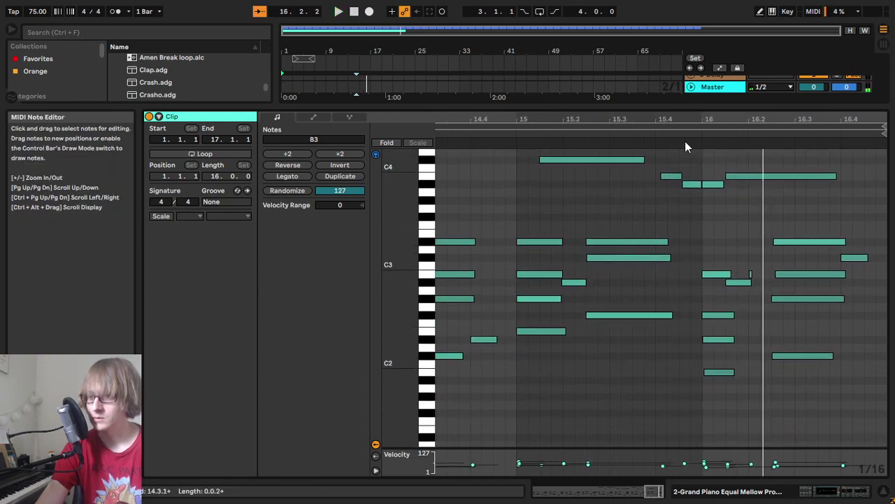
click(510, 133)
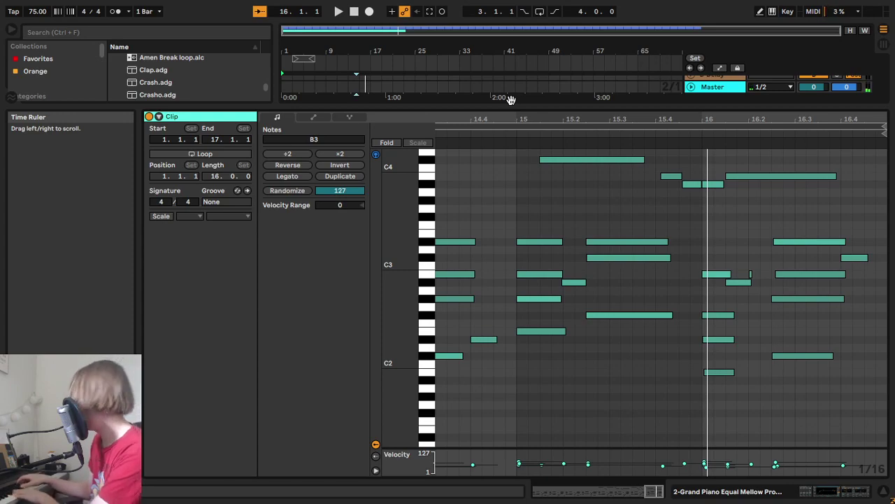
Step: Lower the C#2 bass note of bar 16's second chord to G#1 and listen to the bar
click(800, 356)
key(Down)
key(Down)
key(Down)
key(Down)
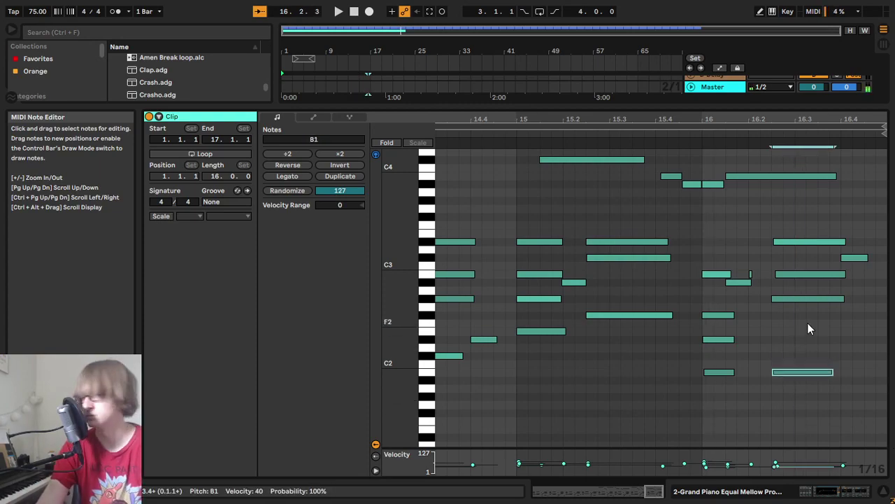
key(Down)
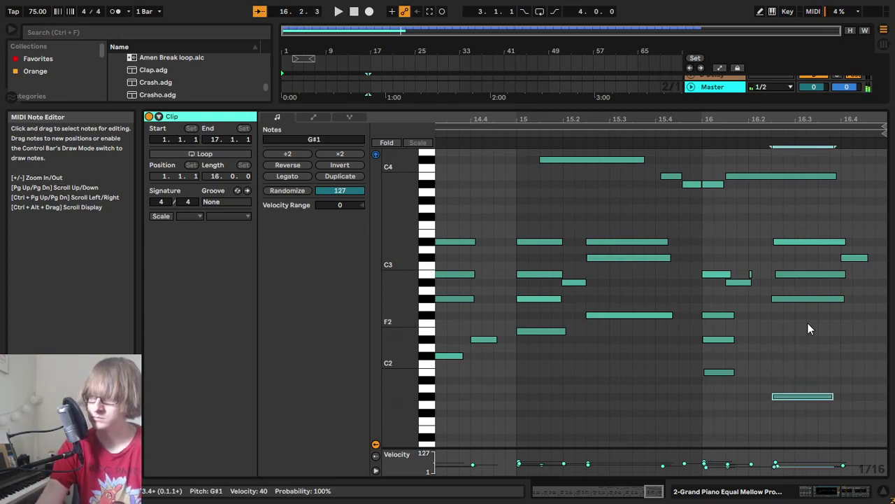
click(690, 132)
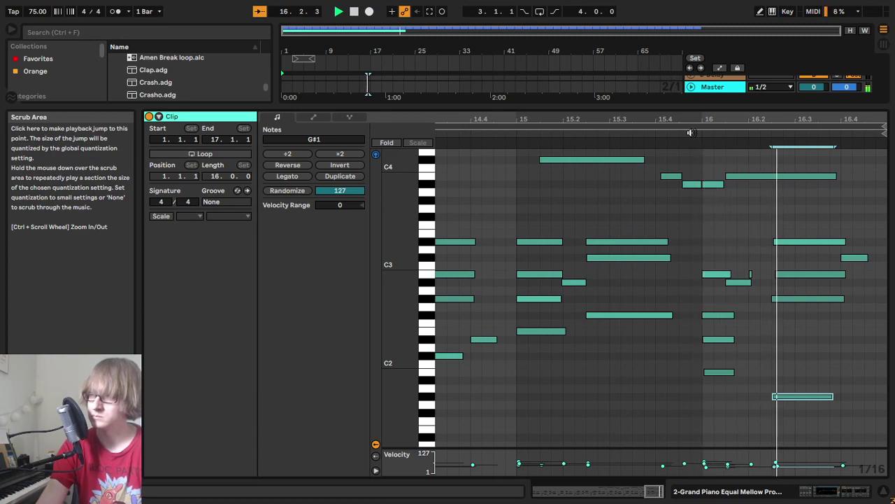
Step: Audition the notes of bar 16's first chord, raise its F#2 to G#2, and play the bar
drag(716, 401, 733, 359)
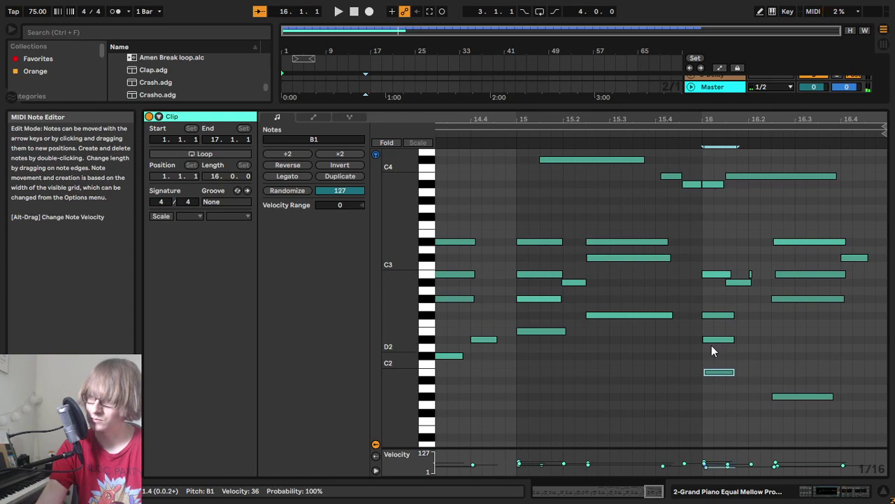
click(719, 339)
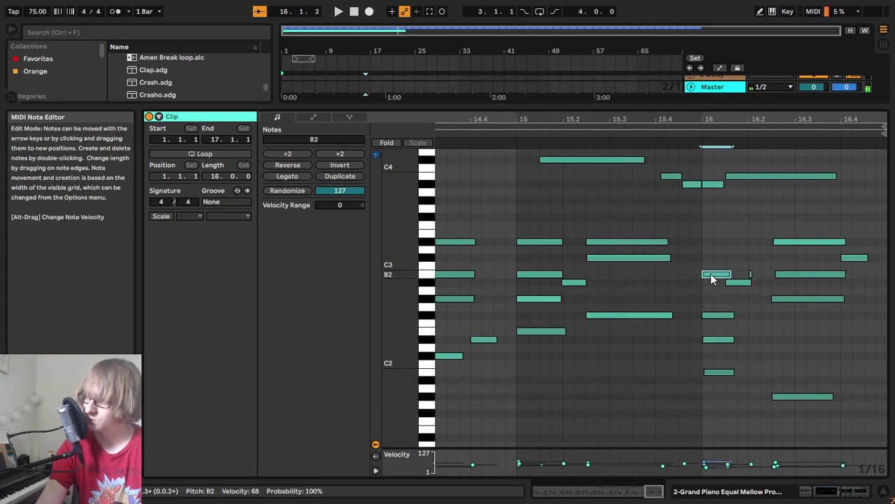
click(508, 146)
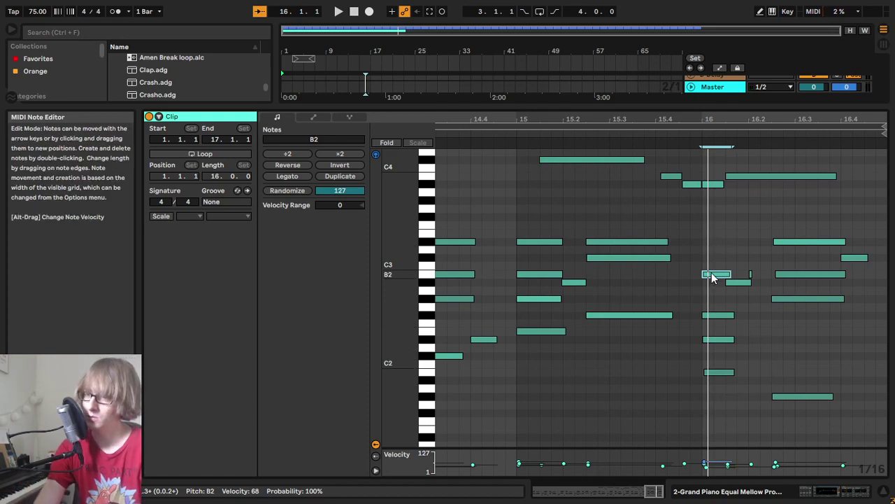
click(713, 316)
key(Up)
key(Up)
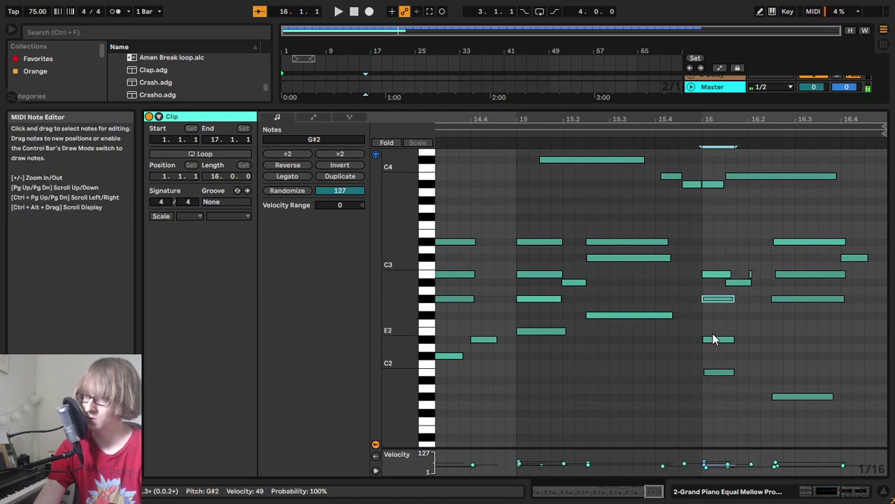
click(711, 339)
click(714, 372)
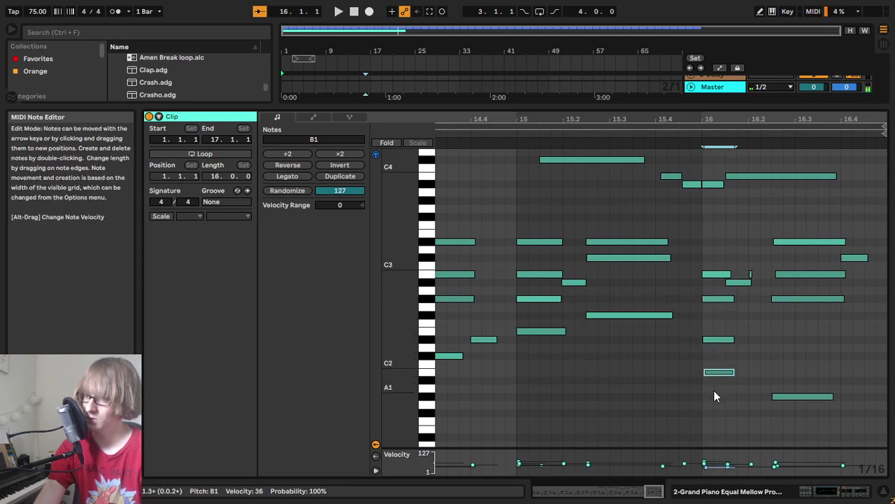
drag(709, 376, 724, 165)
click(661, 138)
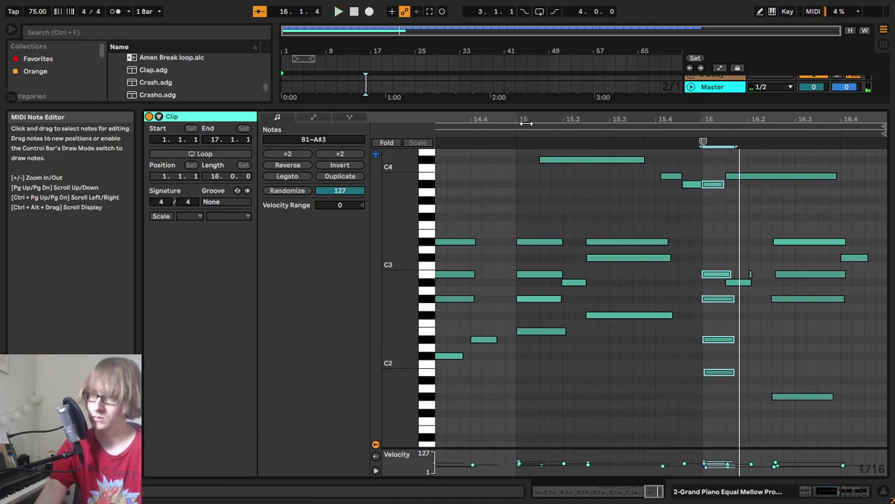
Step: Copy the second chord's G#1 to the start of bar 16, shorten it to the first chord's length, and listen from bar 15
click(719, 371)
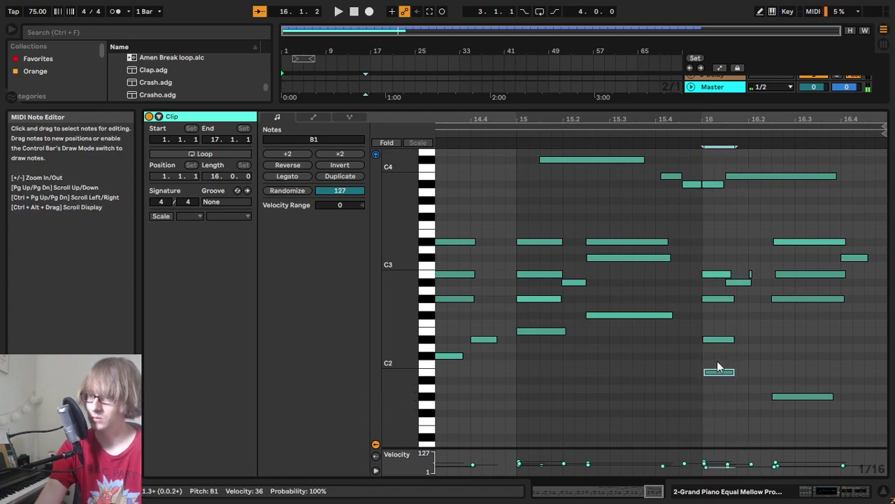
click(801, 396)
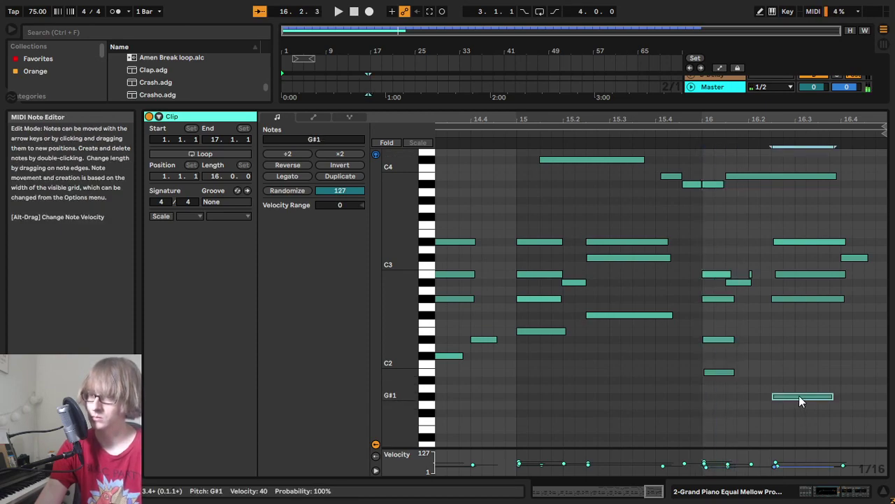
drag(799, 395, 728, 396)
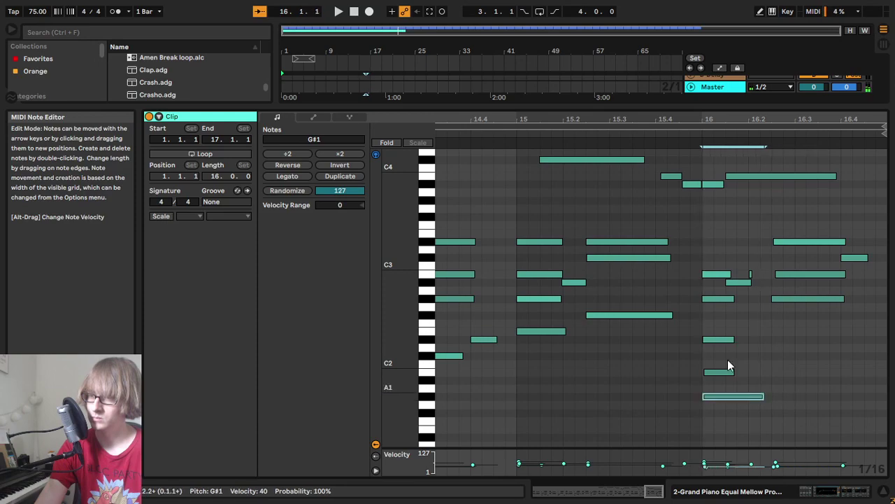
key(ctrl+z)
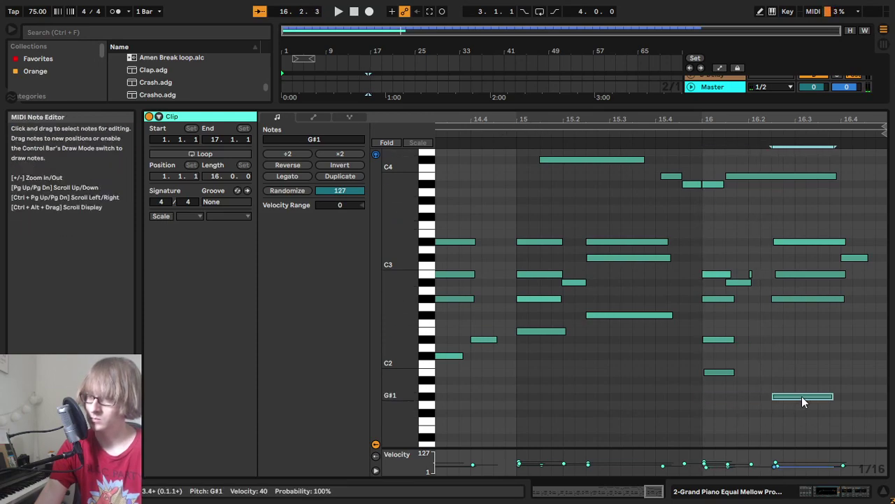
click(703, 398)
key(ctrl+v)
drag(763, 396, 735, 396)
click(517, 130)
drag(691, 119, 593, 117)
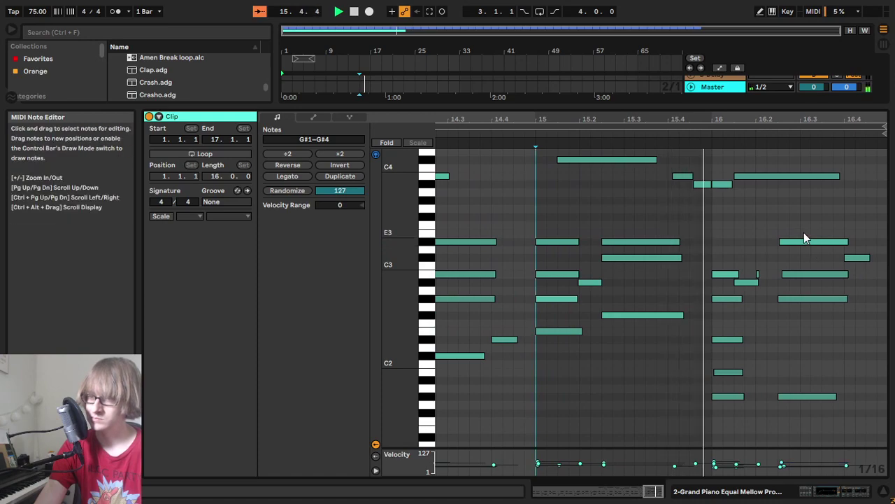
Step: Lower the very short B2 on beat 2 of bar 16 to G#2
drag(714, 420, 715, 240)
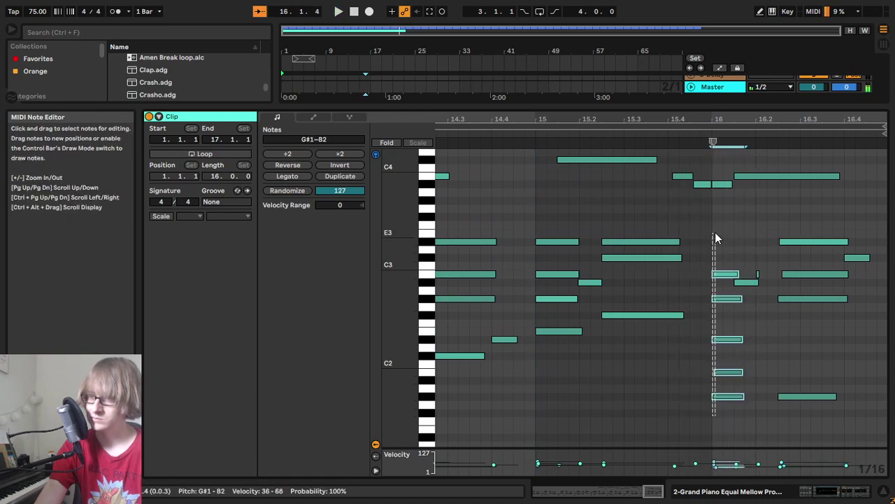
click(747, 282)
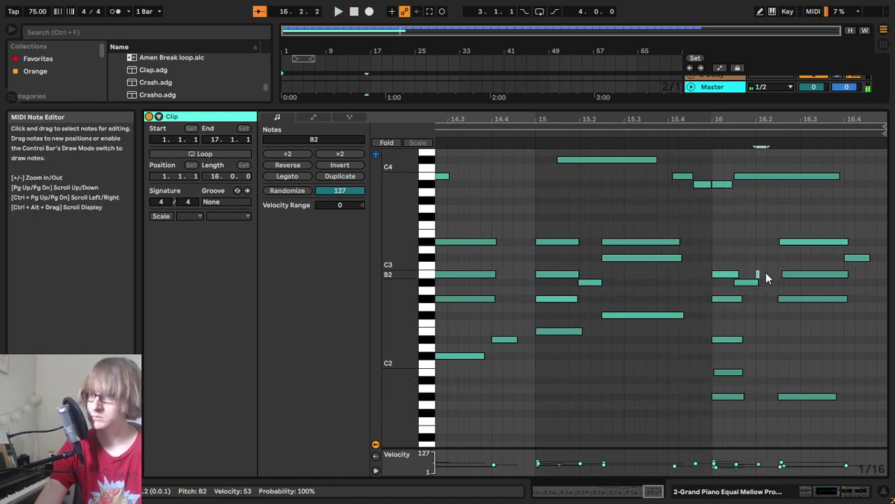
drag(758, 274, 791, 298)
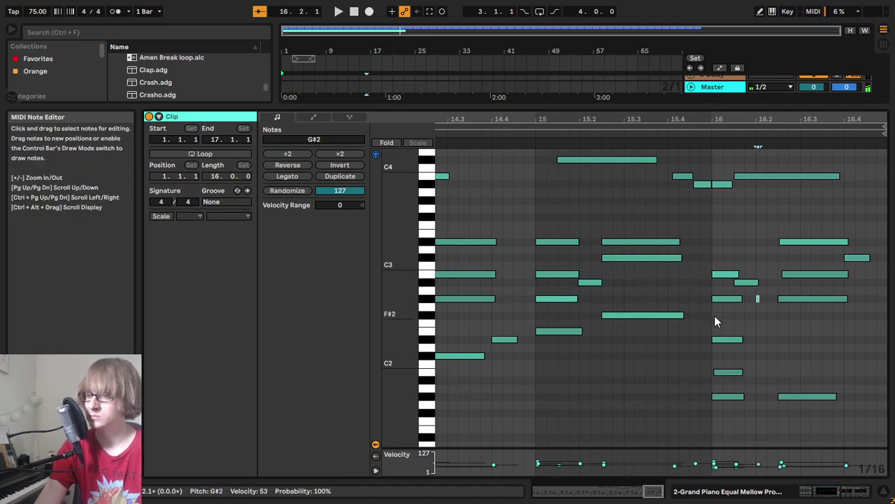
Step: Audition the first chord and A#3 melody note of bar 16, including the G#2 alone, and replay from bar 15
drag(729, 414, 714, 276)
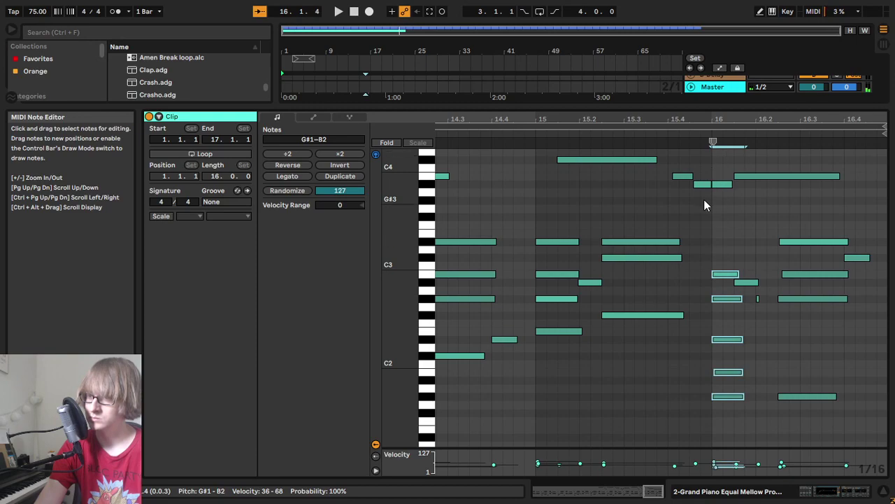
click(721, 183)
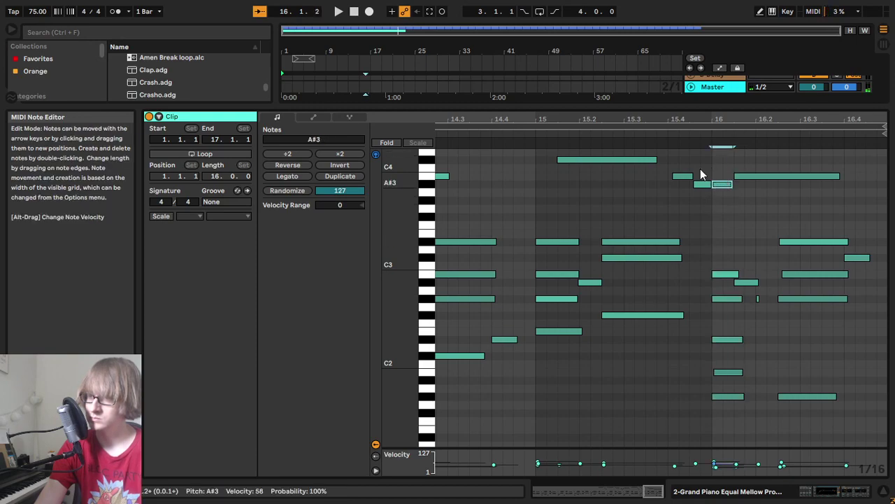
click(722, 311)
click(722, 299)
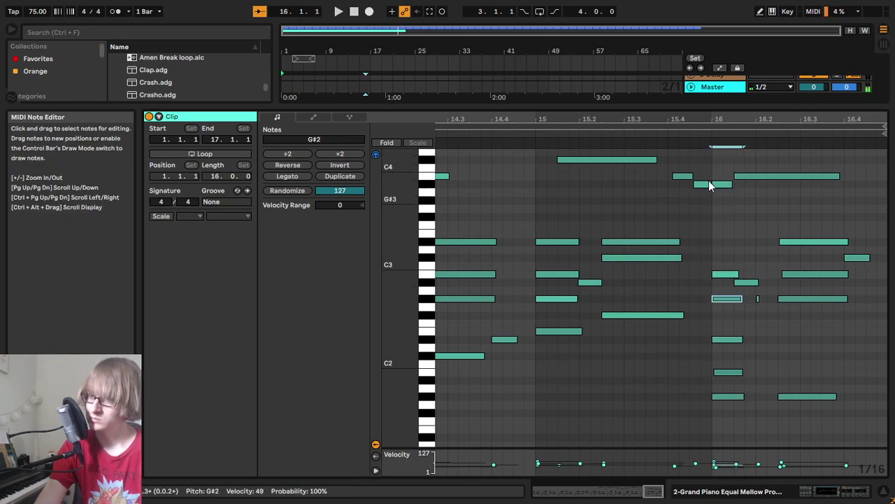
click(522, 135)
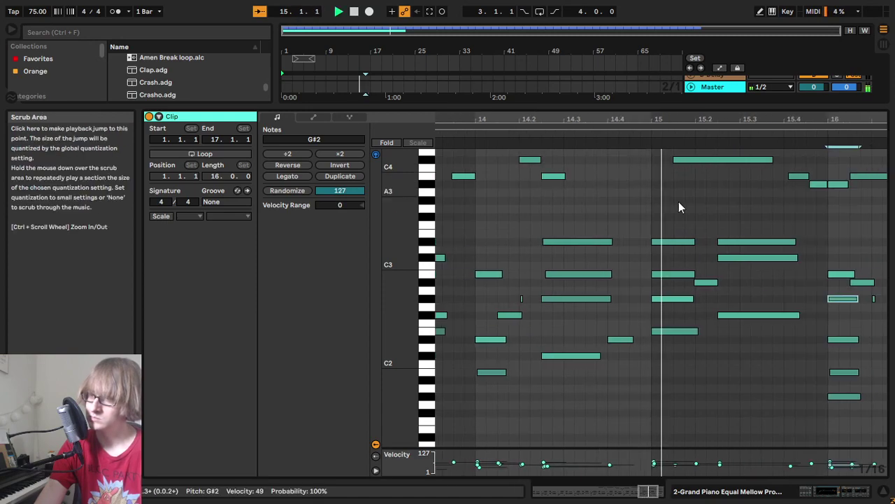
Step: Delete the B1 from bar 16's first chord, select the remaining chord notes, and listen to the bar
click(753, 372)
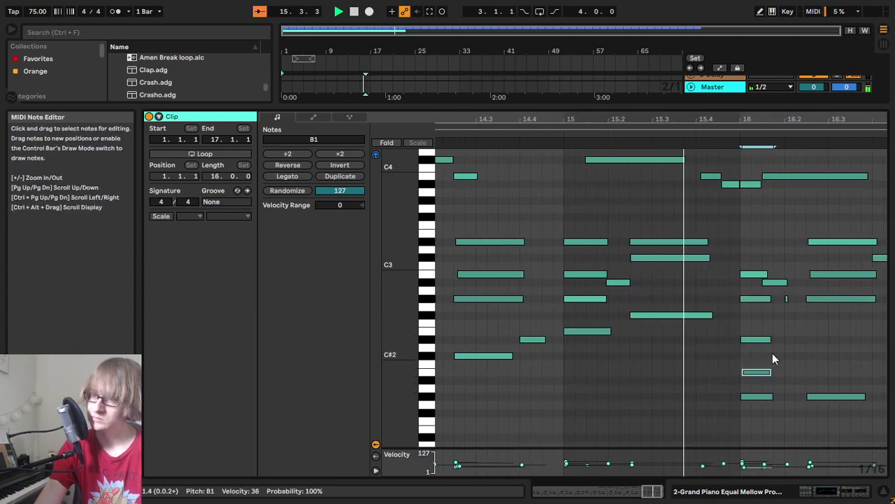
key(Delete)
key(space)
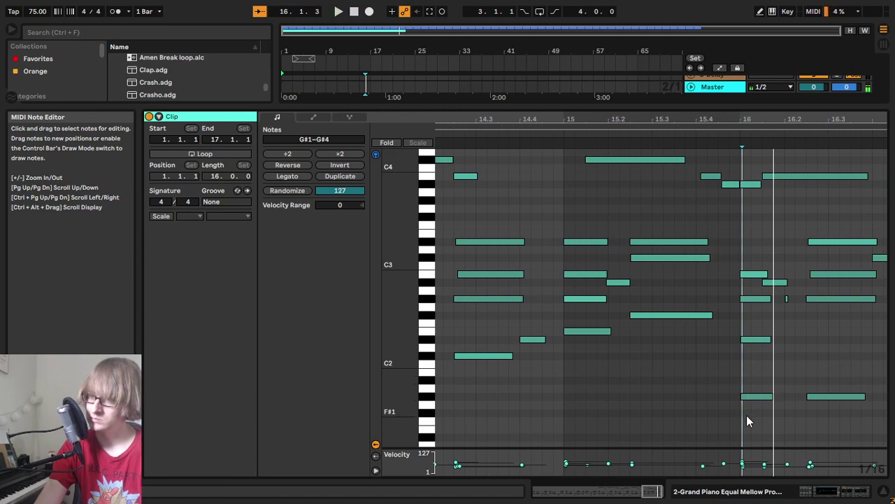
drag(744, 422, 745, 266)
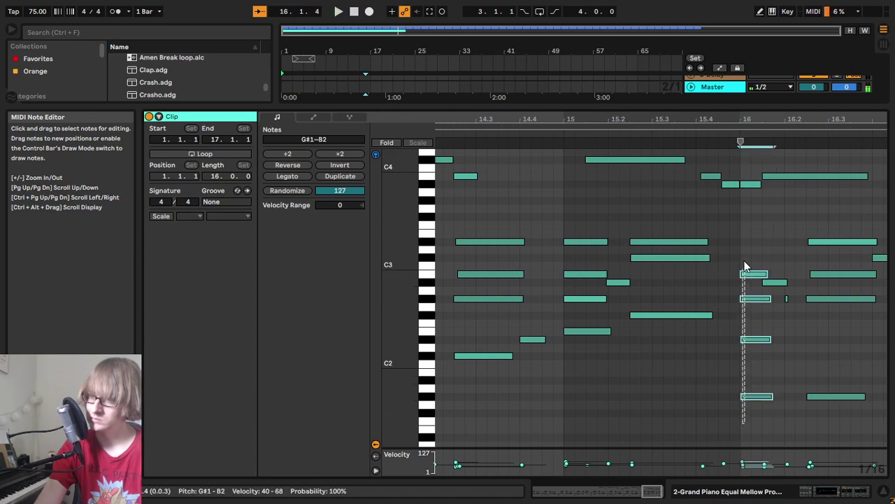
click(714, 134)
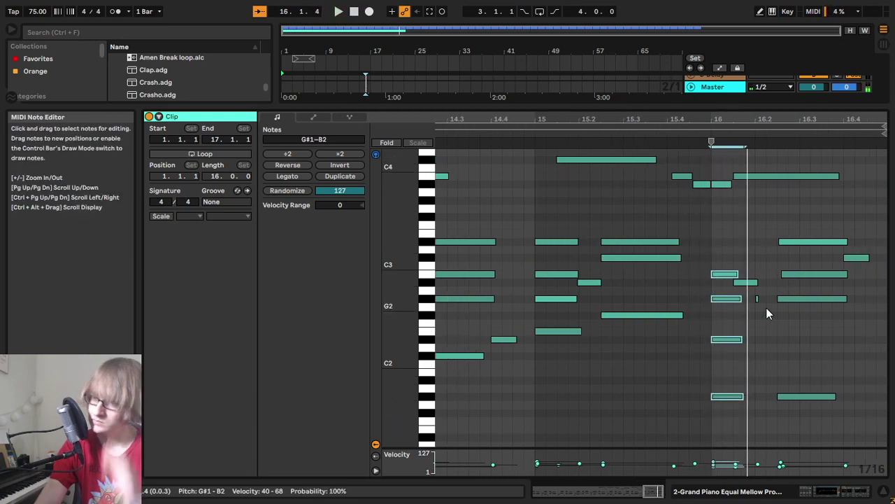
Step: Select bar 16's first chord together with its A#2 and short G#2 notes, and replay the passage leading into bar 16
click(590, 133)
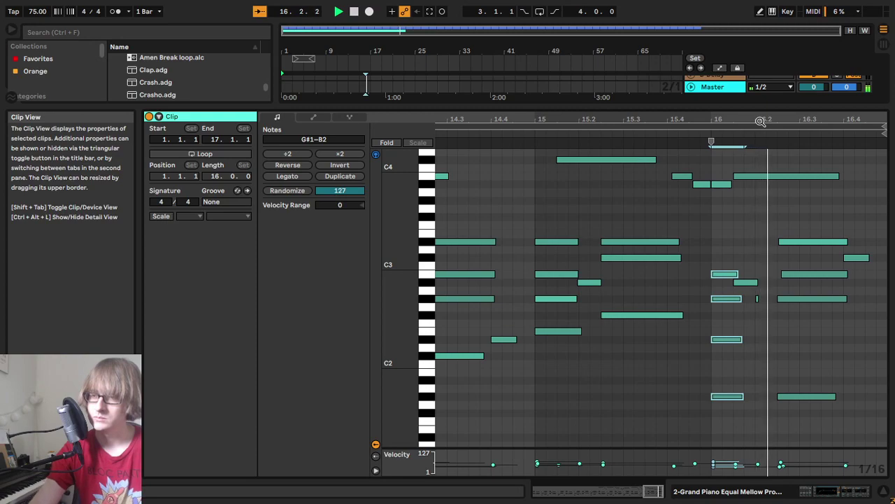
drag(714, 254, 762, 414)
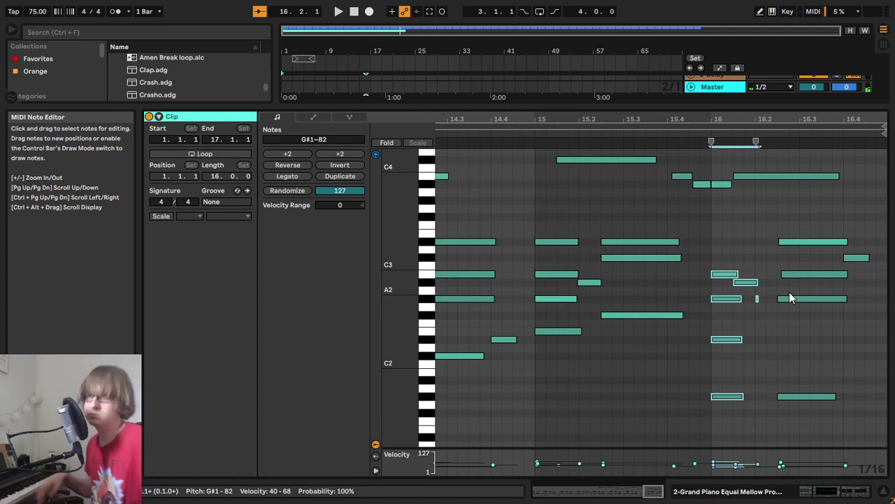
drag(802, 118, 692, 63)
click(851, 133)
drag(868, 119, 733, 179)
key(space)
click(651, 136)
key(space)
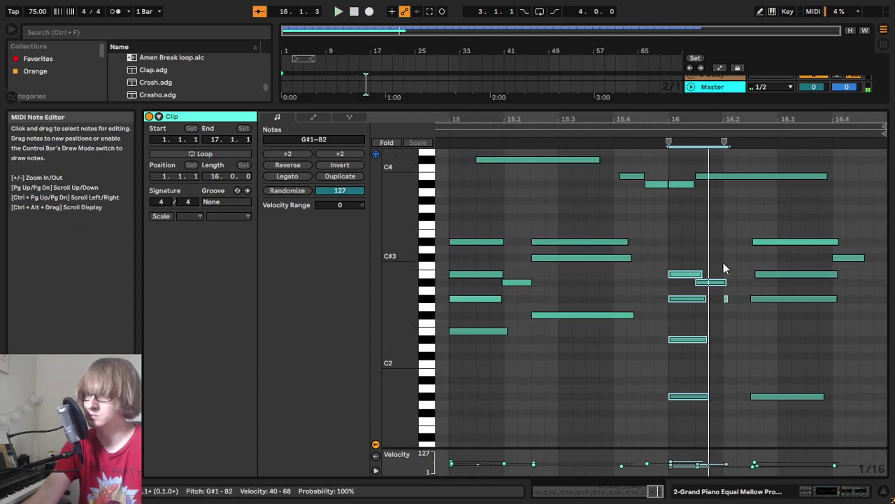
drag(681, 263, 724, 305)
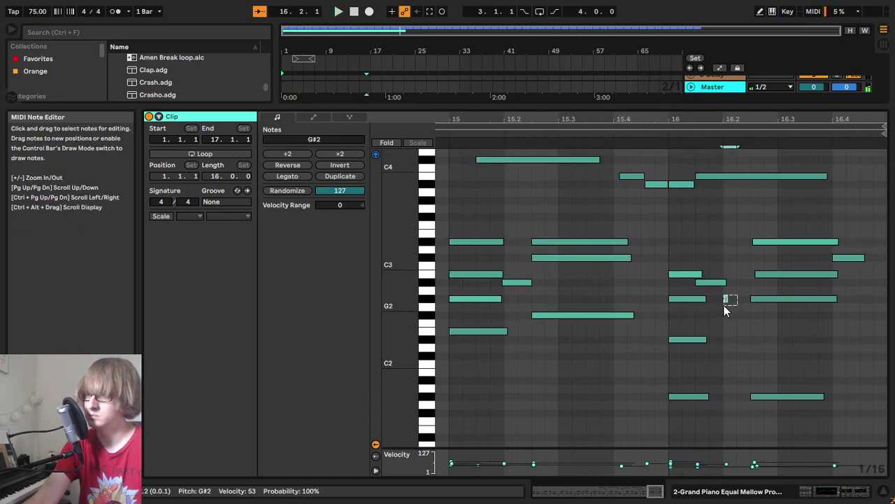
Step: In bar 16's second chord, lower the G#2 to F#2 and the B2 to A#2
click(789, 297)
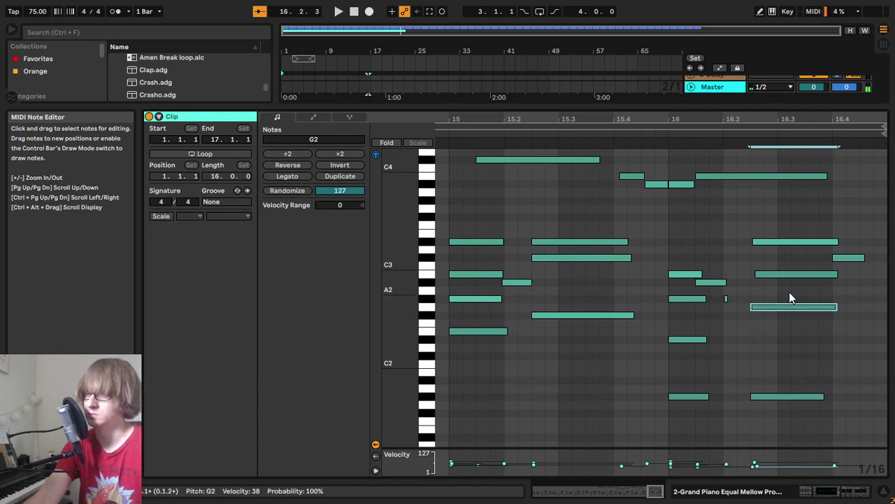
drag(789, 297, 791, 304)
key(Down)
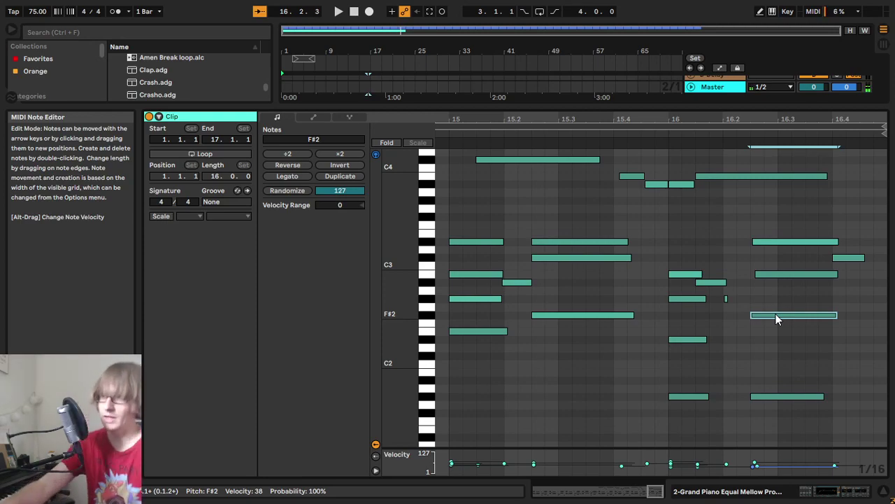
click(783, 274)
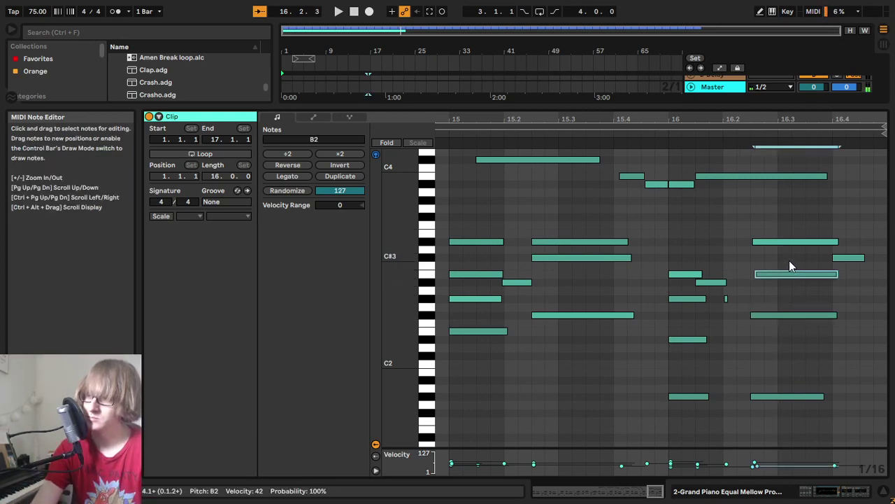
key(Down)
Step: Lower the second chord's top note, D#3, to C3, and lower the C#3 on beat 4 of bar 16 to C3
drag(783, 282, 779, 231)
key(Down)
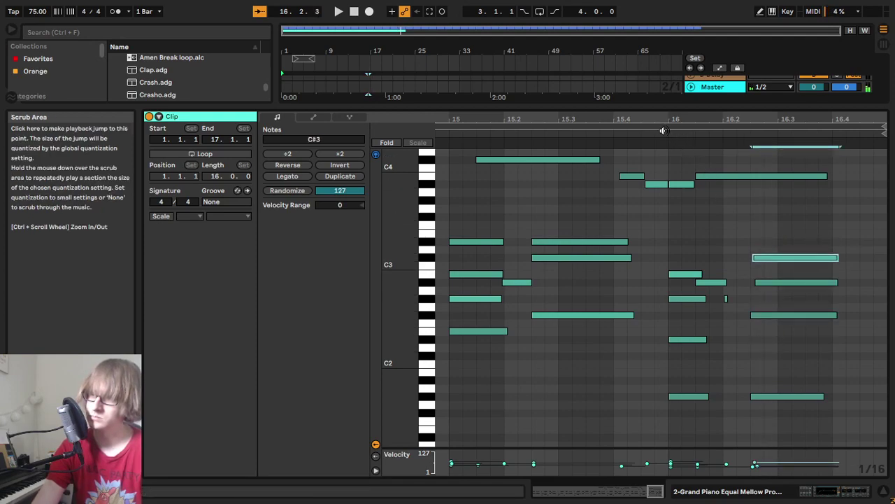
key(Down)
click(857, 258)
key(Down)
key(Down)
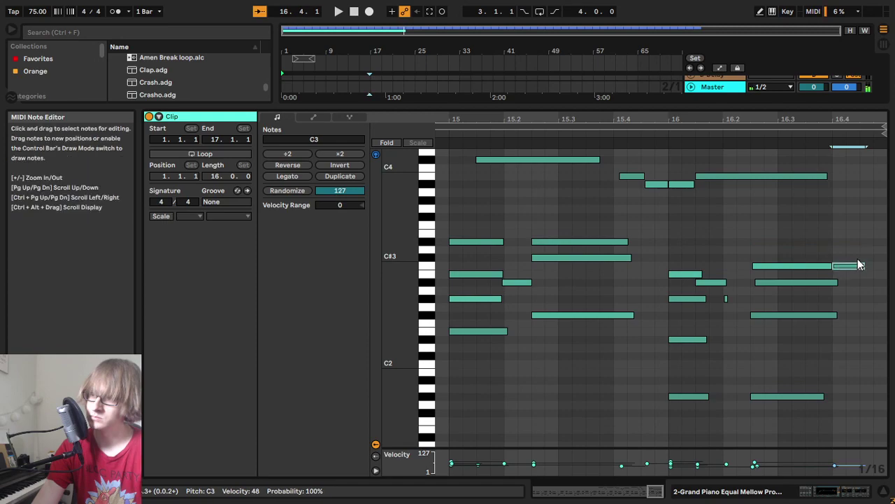
Step: Raise the C3 note just after 16.2 to C#3 and audition the passage from bar 15
click(782, 264)
key(Up)
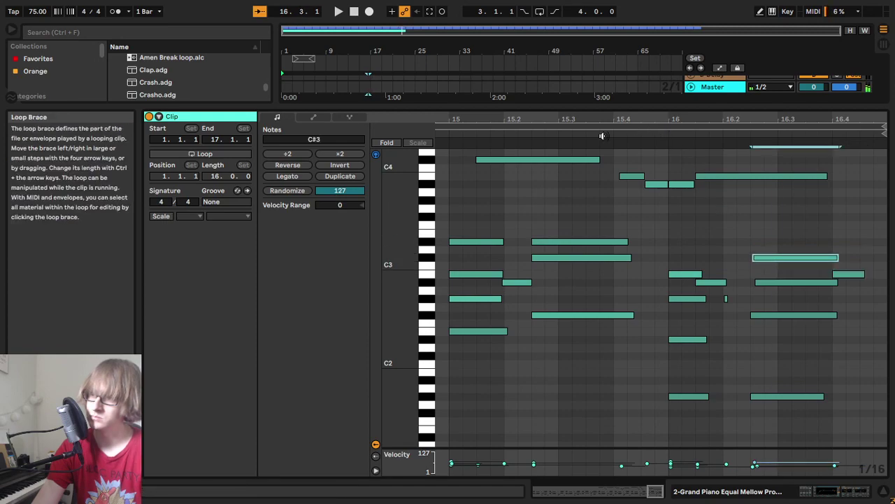
click(442, 129)
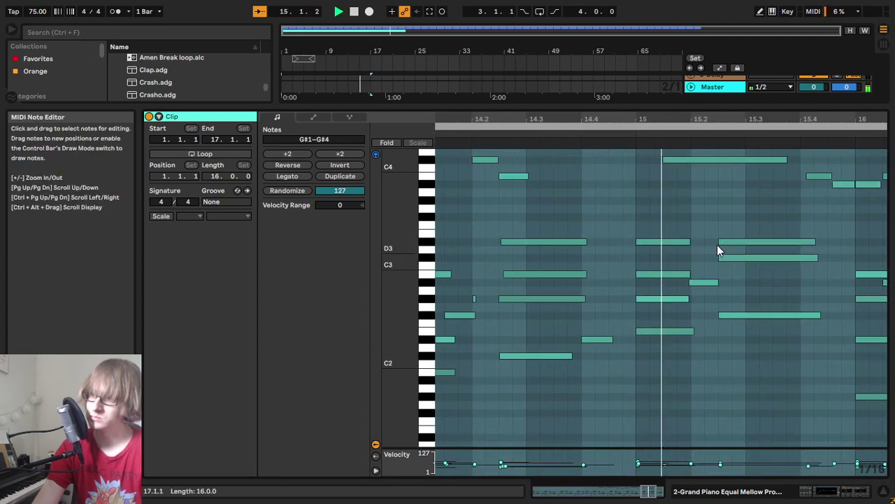
click(835, 219)
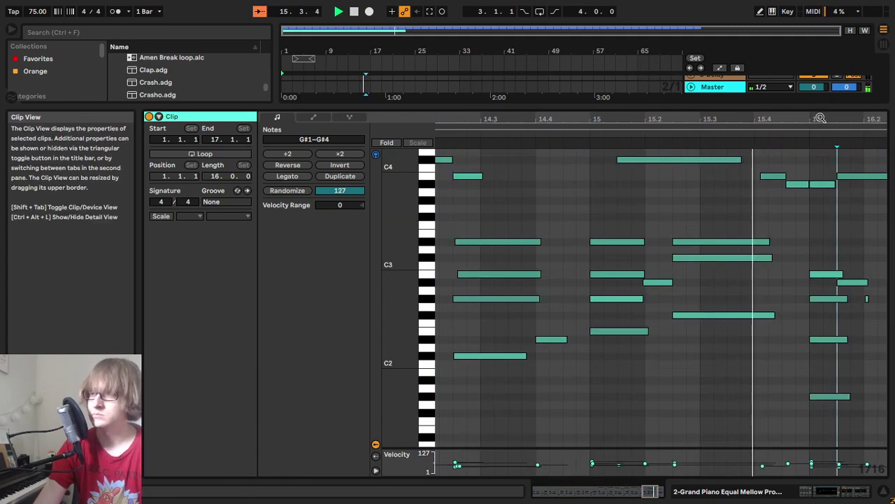
drag(574, 119, 659, 120)
key(space)
Step: Examine the 64 - Hold Pedal envelope around bar 16 during playback, then return to the clip's notes
drag(633, 403, 757, 217)
scroll(752, 245, down, 2)
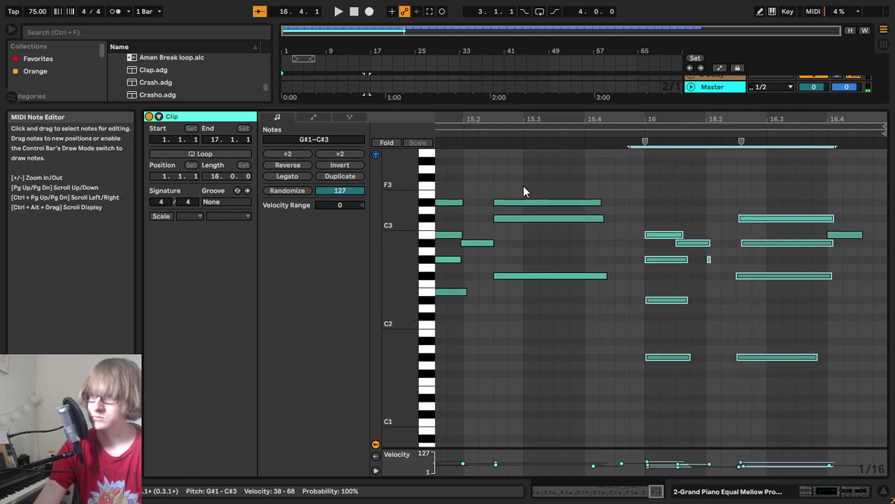
click(313, 117)
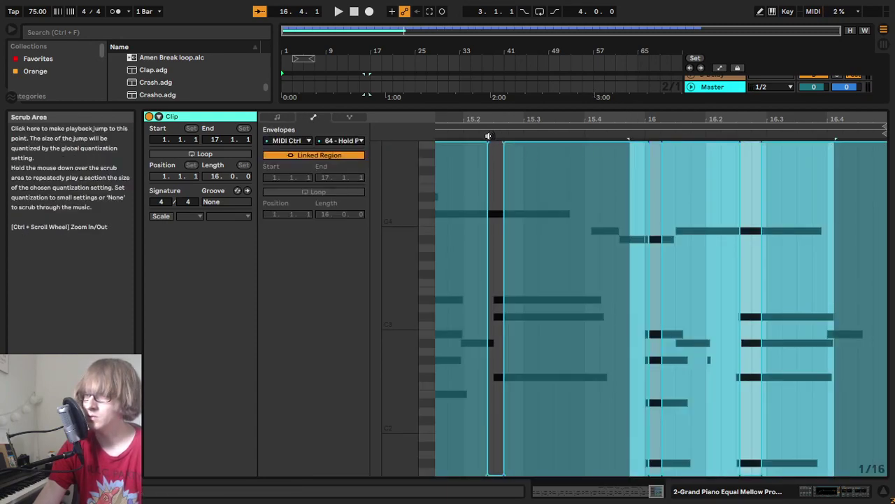
click(488, 133)
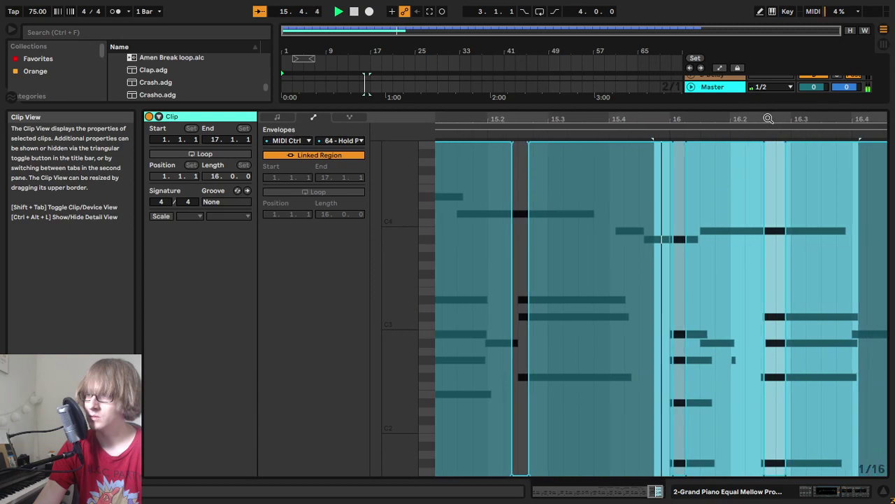
drag(771, 119, 751, 148)
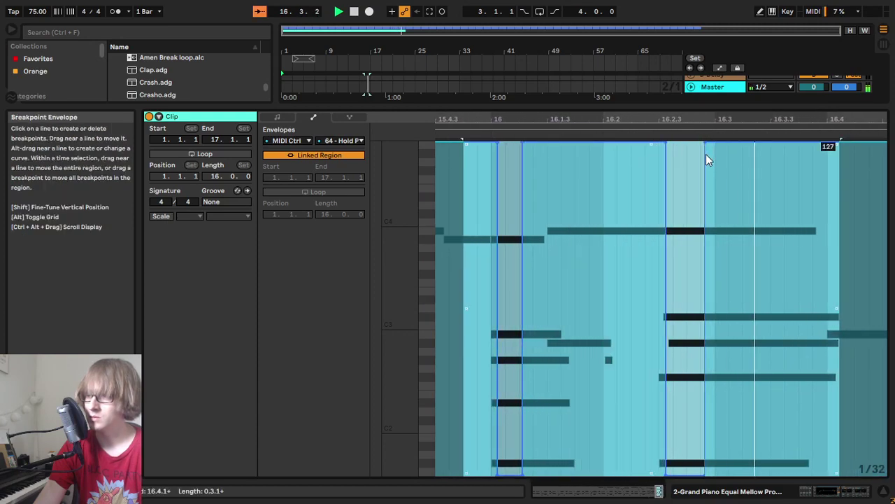
key(space)
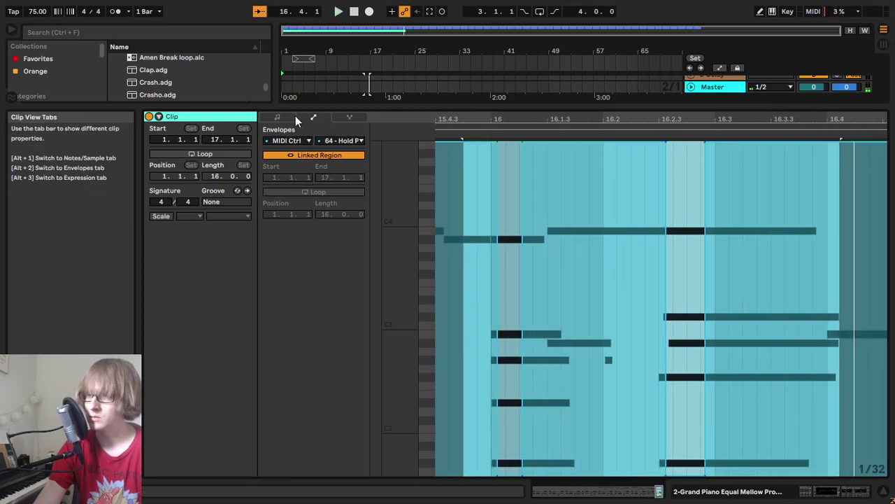
click(277, 117)
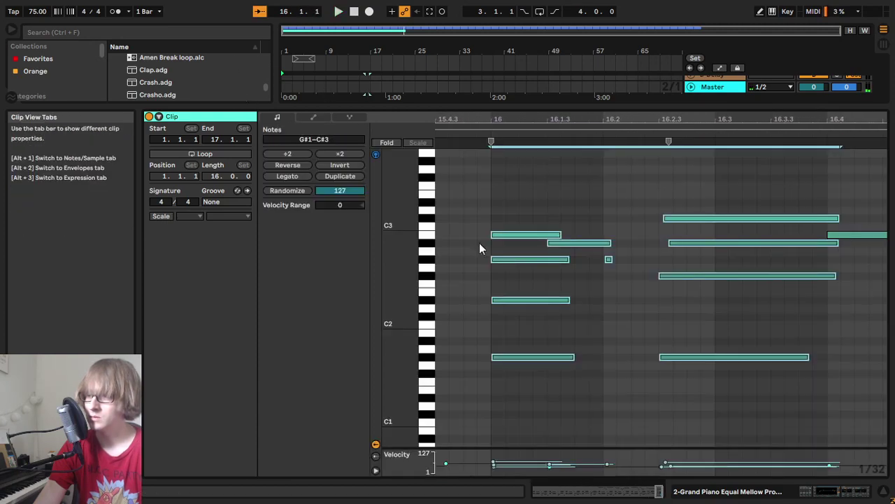
Step: Lower the G#1 bass note just after 16.2 to F#1
click(674, 358)
key(Up)
key(Up)
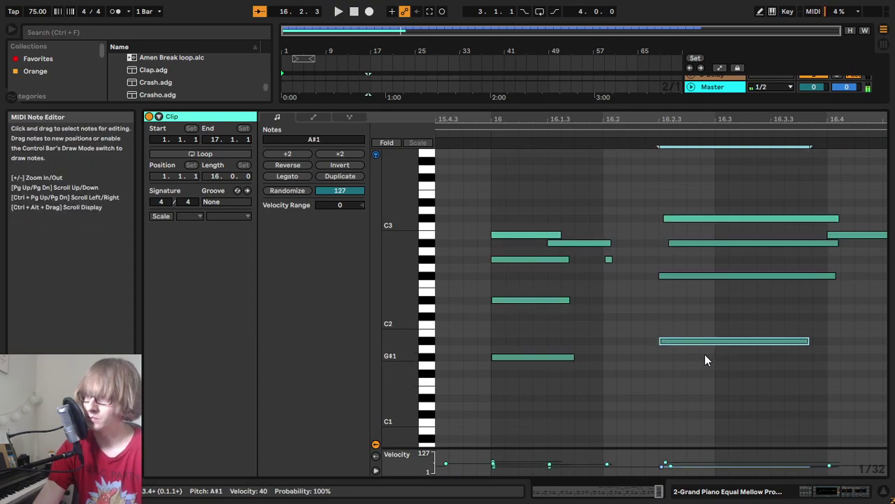
key(Down)
key(Down)
key(Down)
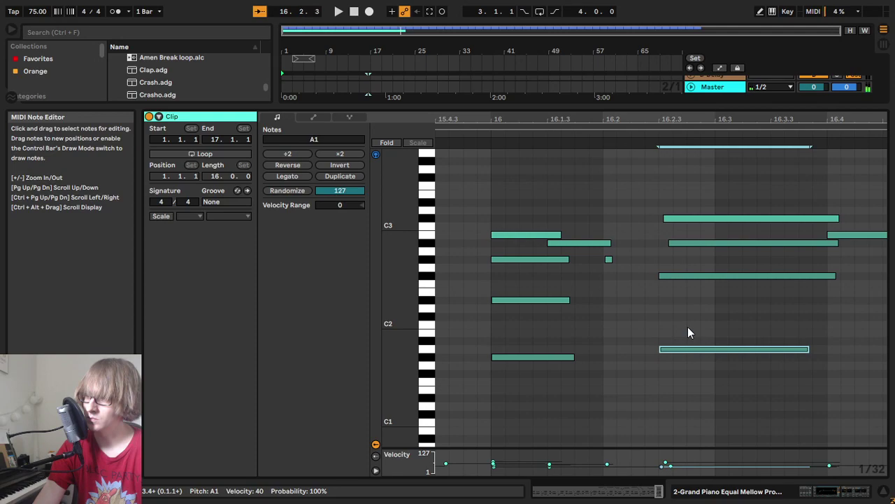
key(Down)
Step: Play back the clip's closing bars to audition the lowered bass note
drag(686, 119, 715, 121)
click(540, 133)
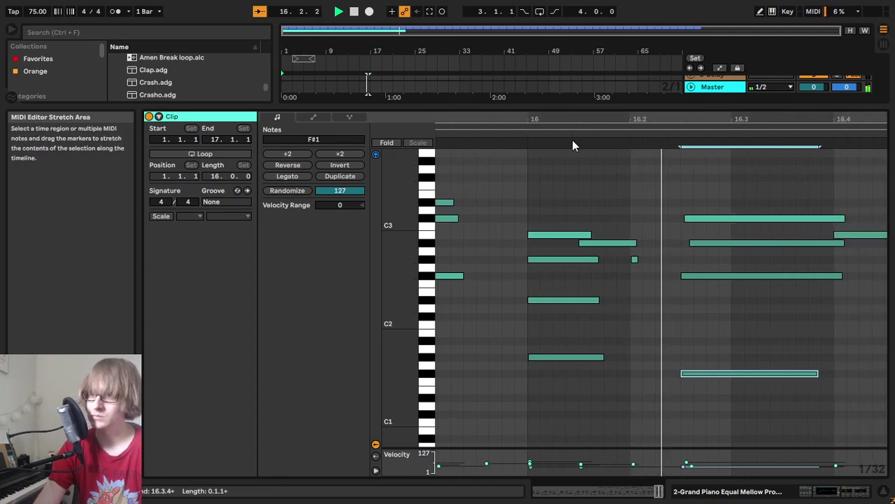
drag(581, 118, 594, 119)
click(602, 134)
scroll(760, 292, up, 4)
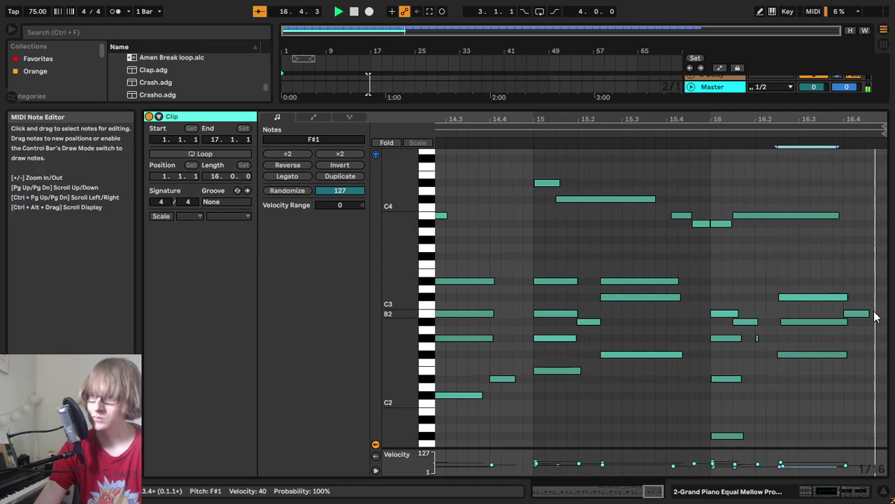
key(space)
Step: Collapse the clip editor to show the full arrangement and unfold the 2 Grand Piano track
drag(721, 117, 722, 63)
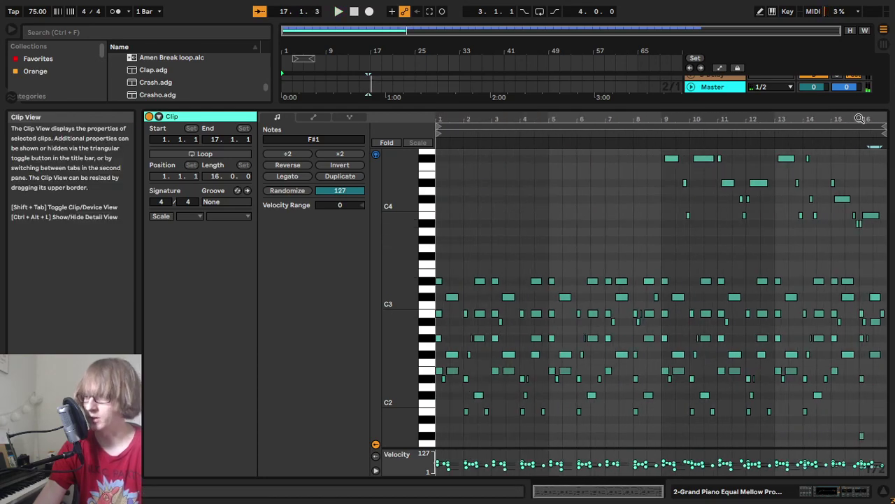
drag(765, 106, 765, 479)
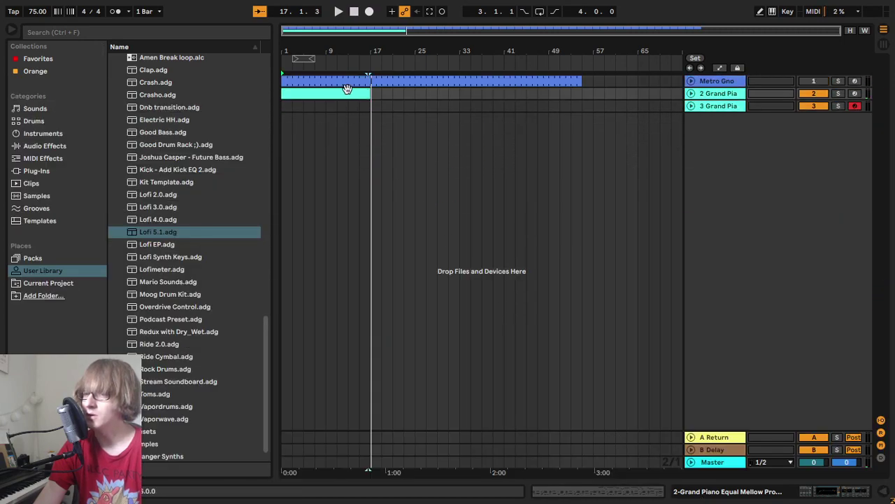
mouse_move(340, 46)
mouse_down()
mouse_move(392, 63)
mouse_move(426, 40)
mouse_up()
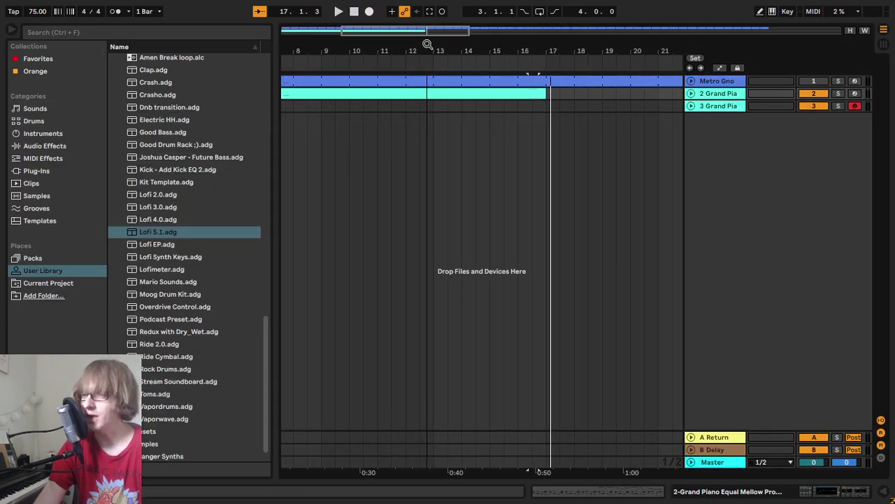
click(506, 150)
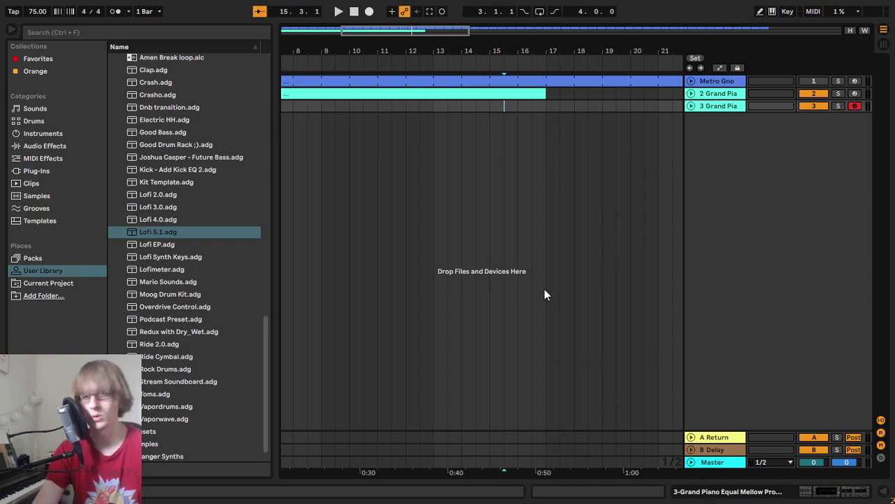
drag(489, 50, 490, 21)
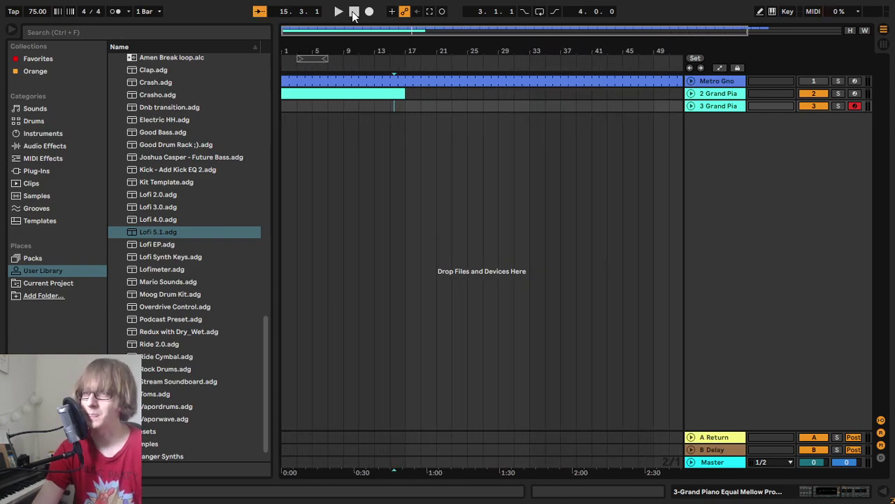
click(690, 93)
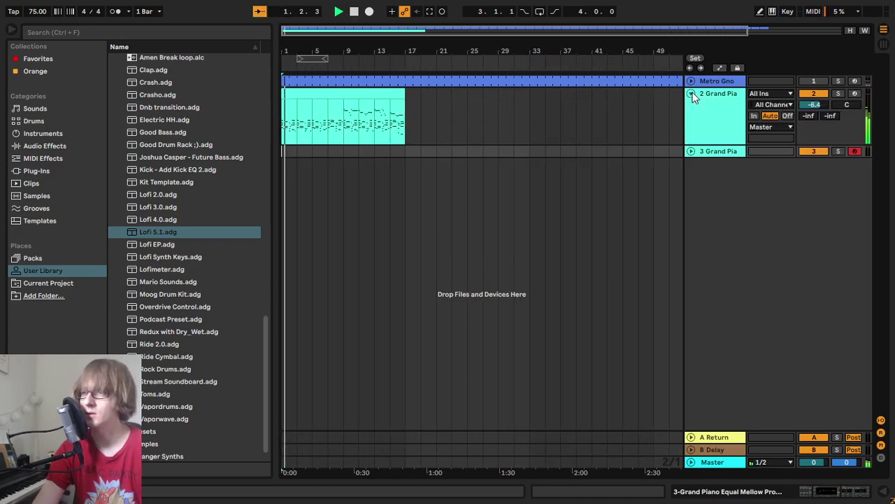
Step: Open the 2 Grand Piano clip, select all notes from D#3 down, adjust their velocities to 20–62, and start playback
double_click(352, 94)
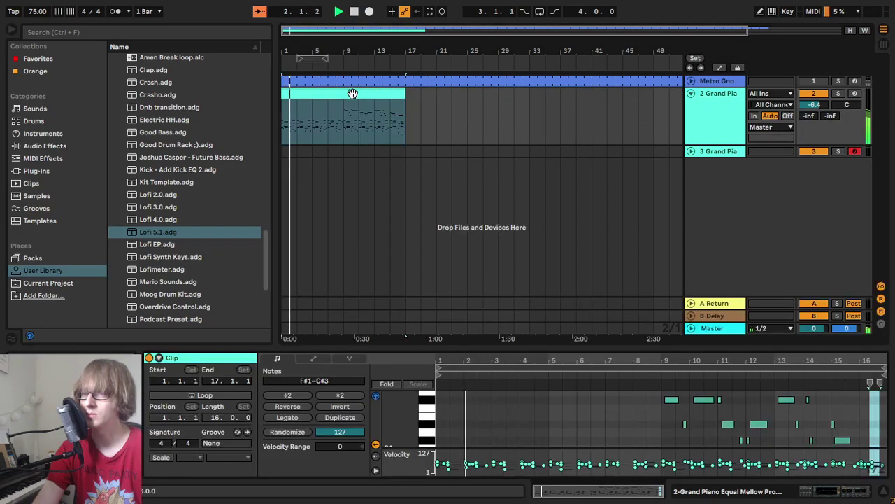
drag(540, 352, 473, 128)
key(space)
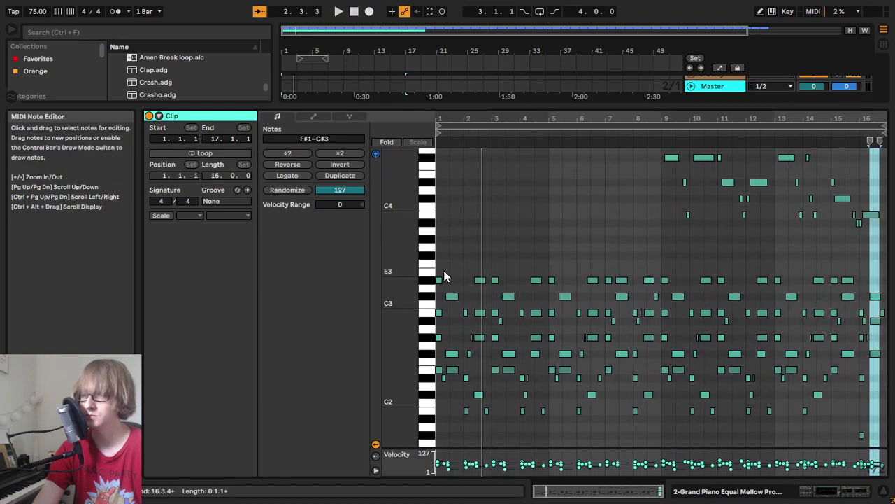
drag(439, 264, 886, 448)
drag(648, 281, 648, 283)
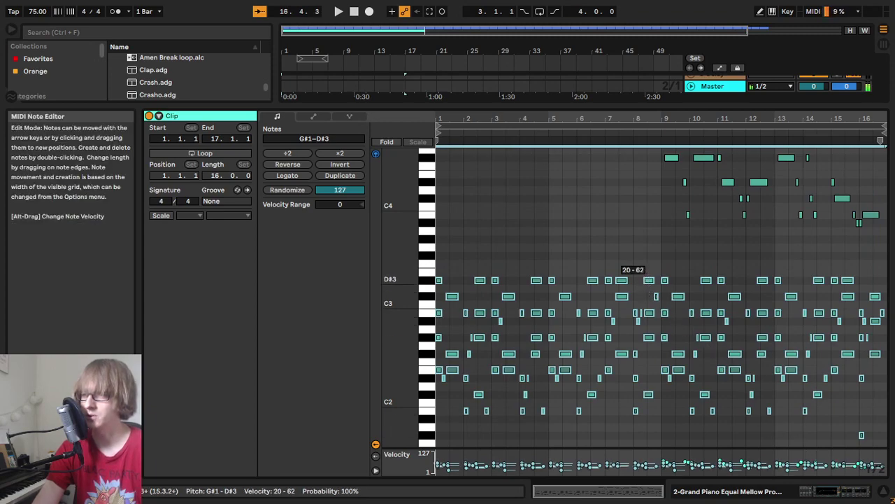
key(space)
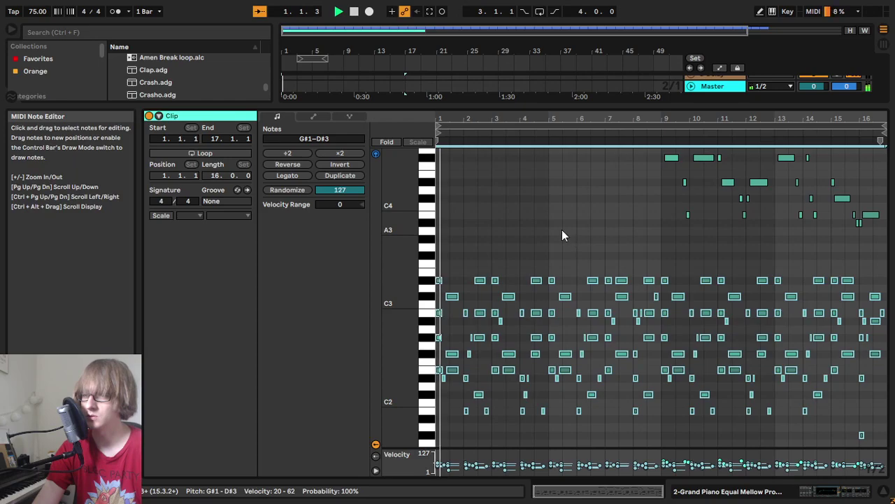
Step: Raise the 2 Grand Piano track's volume to -3.7 dB
click(472, 208)
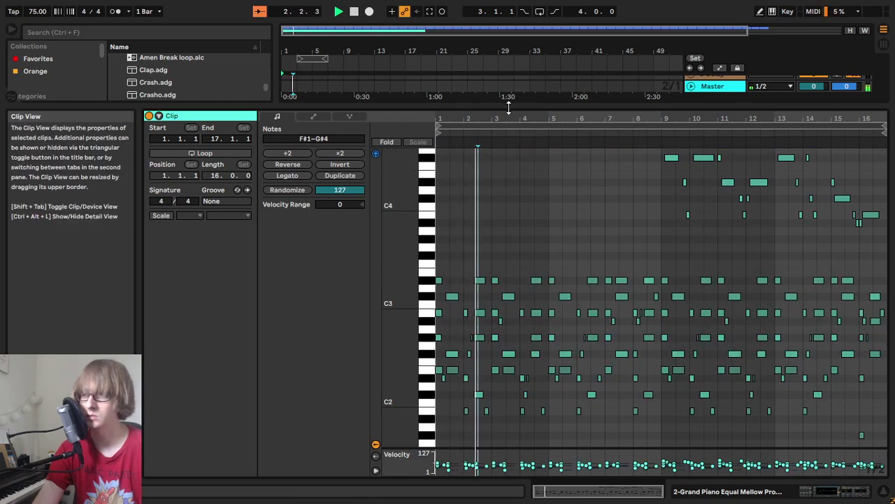
key(Tab)
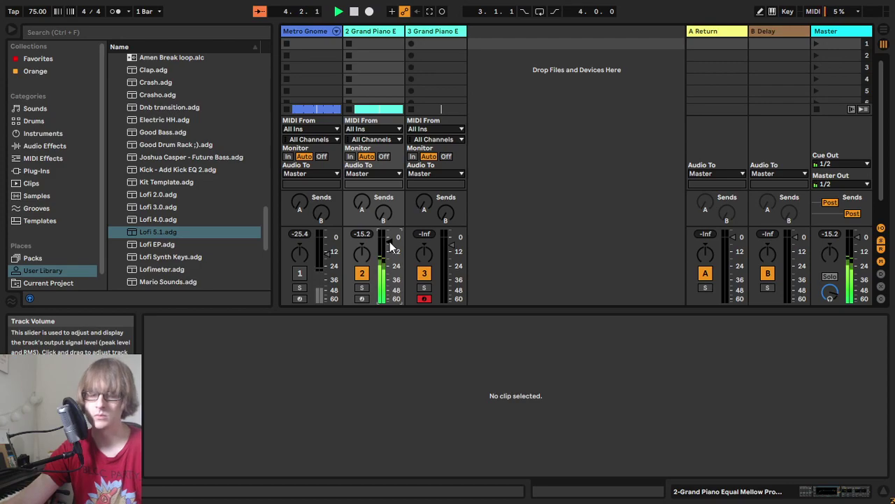
key(Tab)
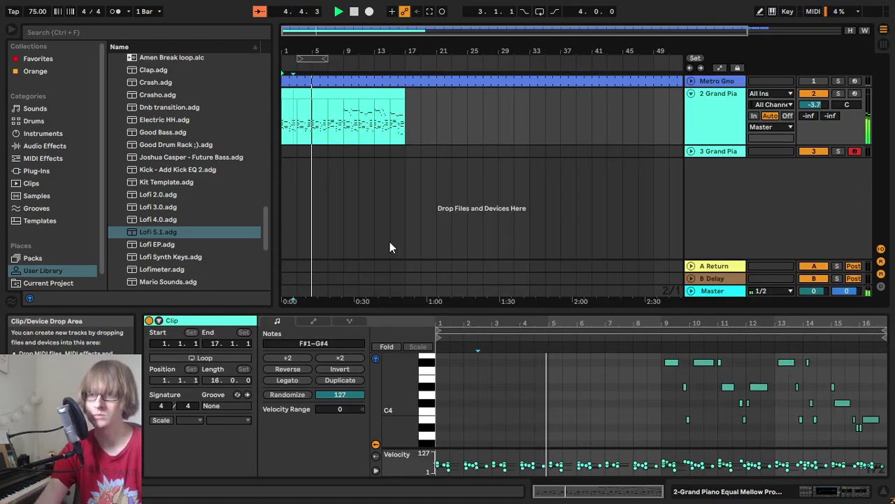
click(433, 177)
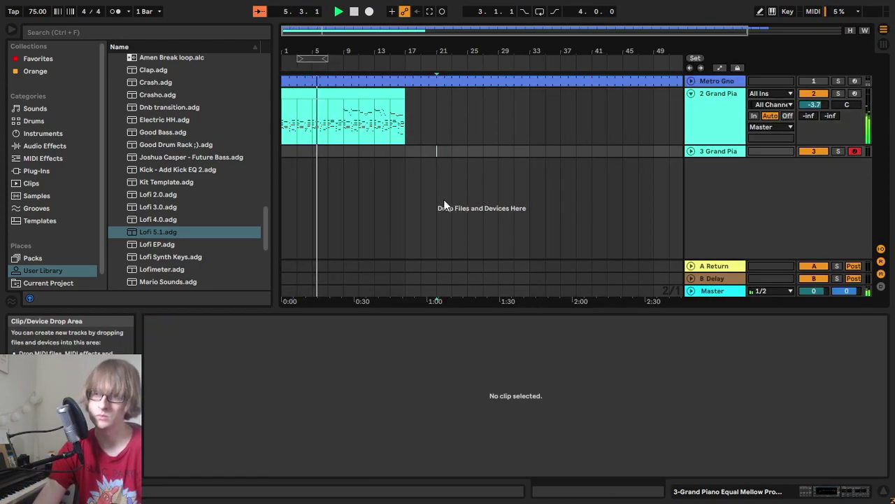
Step: Adjust individual melody note velocities in bars 11 to 14, setting the B3 before bar 14 to 65 and the bar 14 F#4 to 67
click(340, 93)
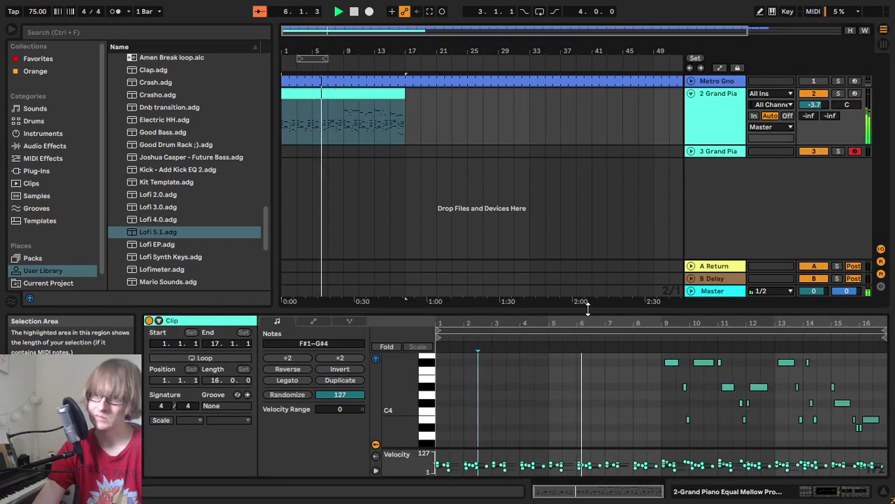
drag(586, 311, 588, 134)
scroll(723, 223, up, 2)
drag(733, 128, 694, 152)
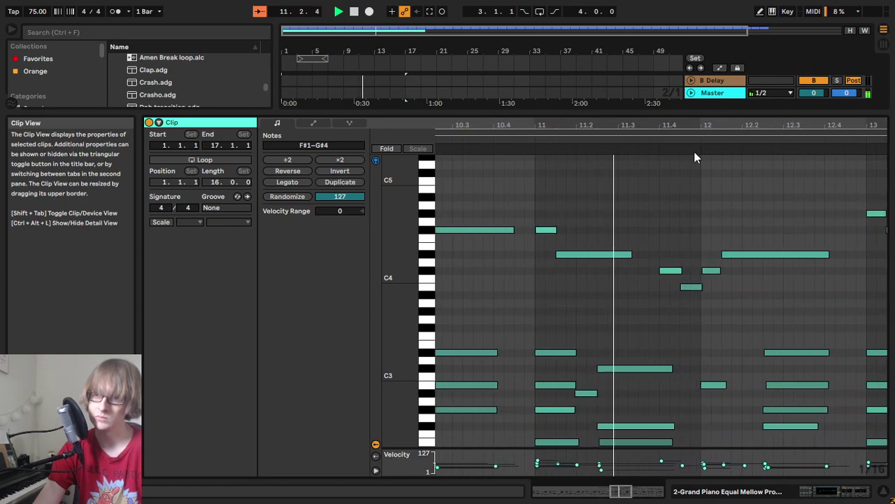
click(547, 229)
click(670, 270)
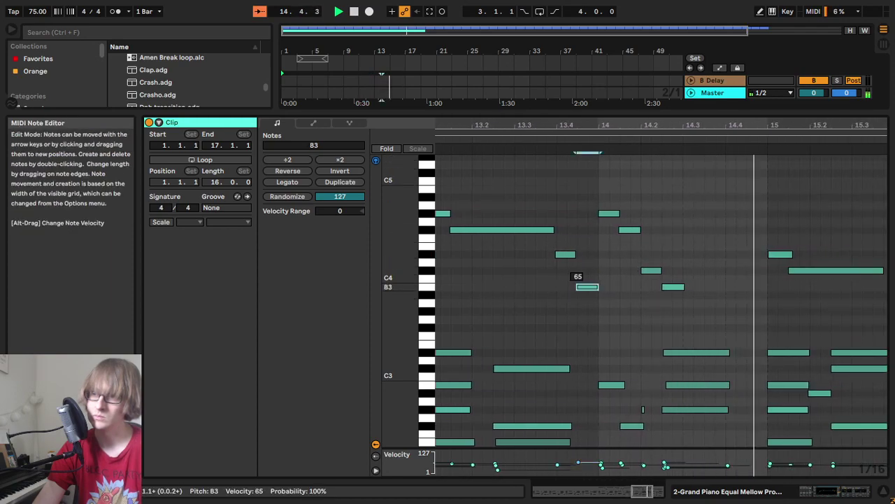
click(608, 212)
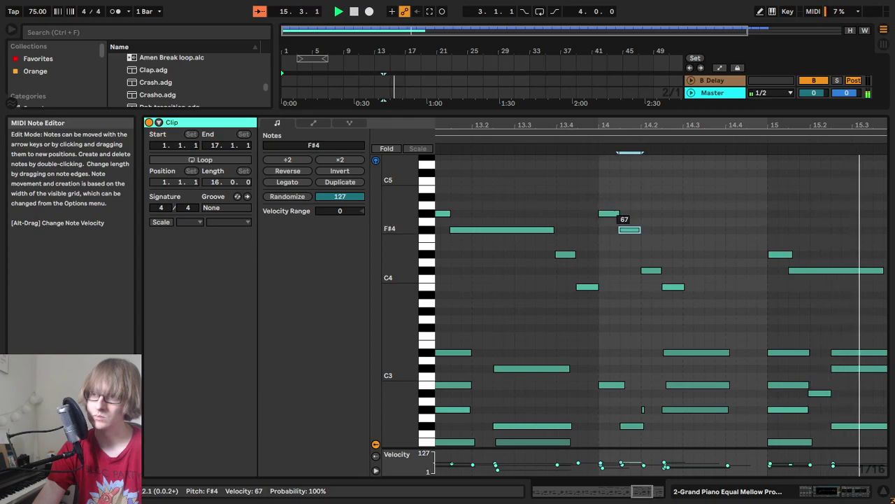
click(647, 270)
key(space)
Step: Set the velocity of the A#3 note just before bar 16 to 58 and audition the passage
drag(763, 126, 582, 128)
drag(728, 286, 748, 297)
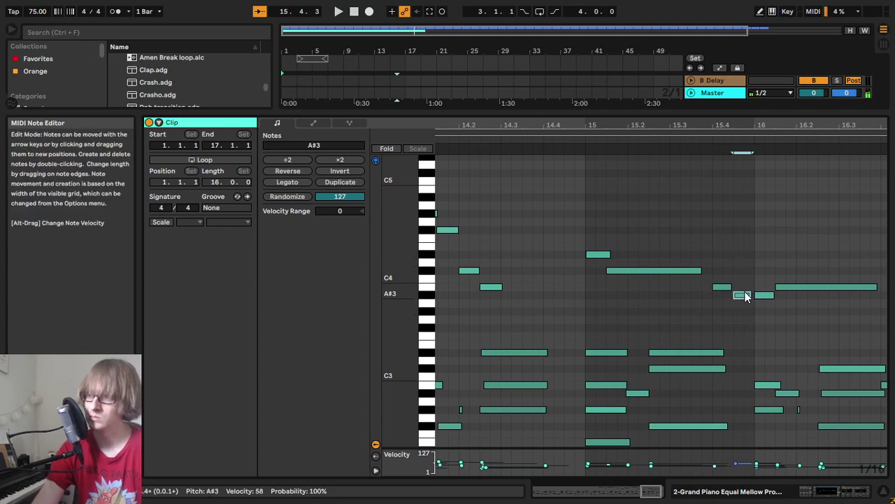
click(572, 139)
drag(831, 125, 756, 147)
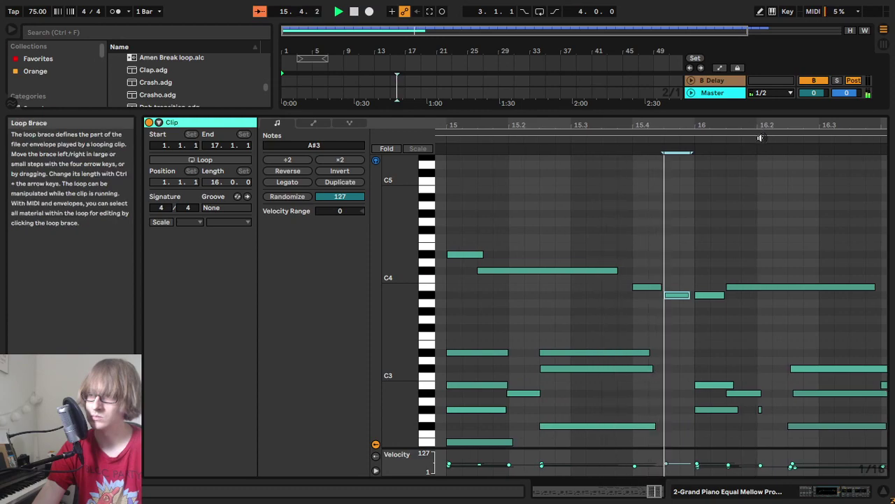
drag(768, 124, 852, 365)
key(space)
Step: Set the arrangement loop to start at 9.1.1 with a length of 24 bars and start playback from there
click(423, 114)
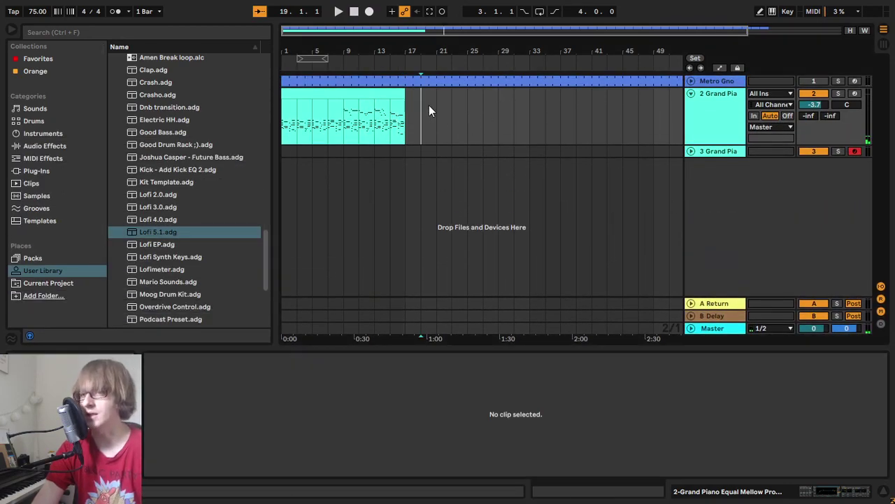
click(338, 65)
drag(314, 59, 530, 61)
drag(376, 46, 377, 73)
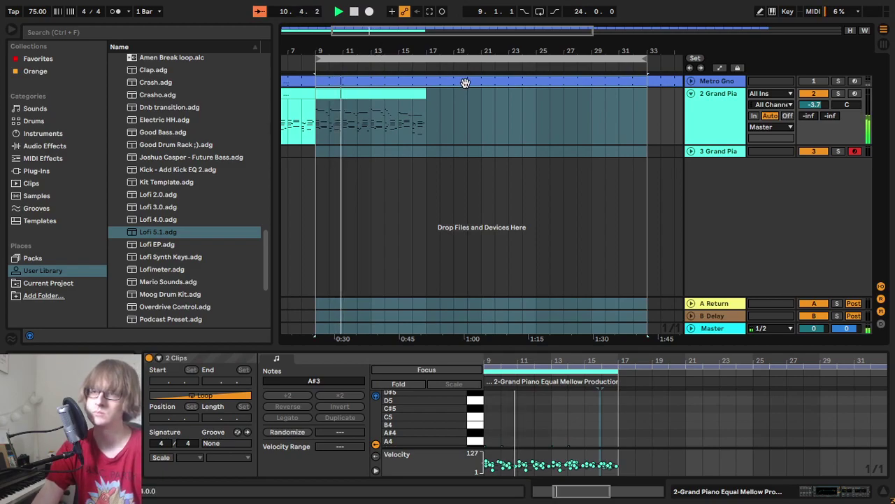
Step: Move the 24-bar arrangement loop to start at 13.1.1 and audition the passage
click(493, 113)
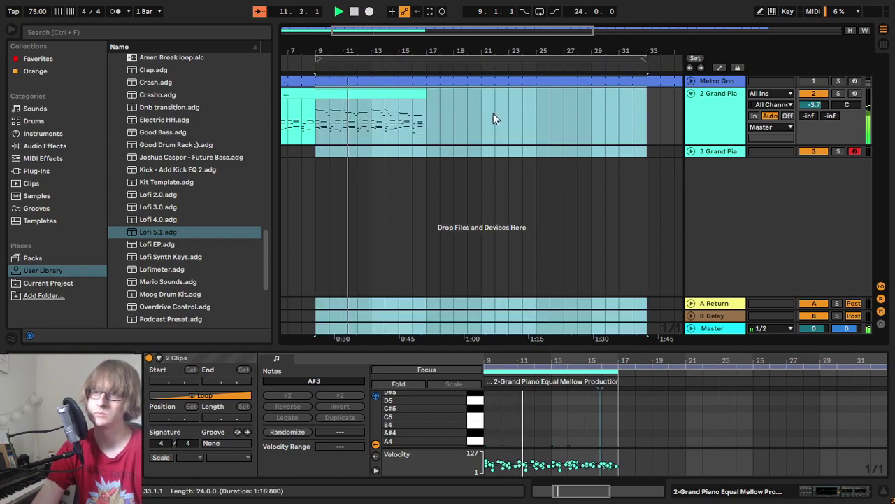
click(385, 94)
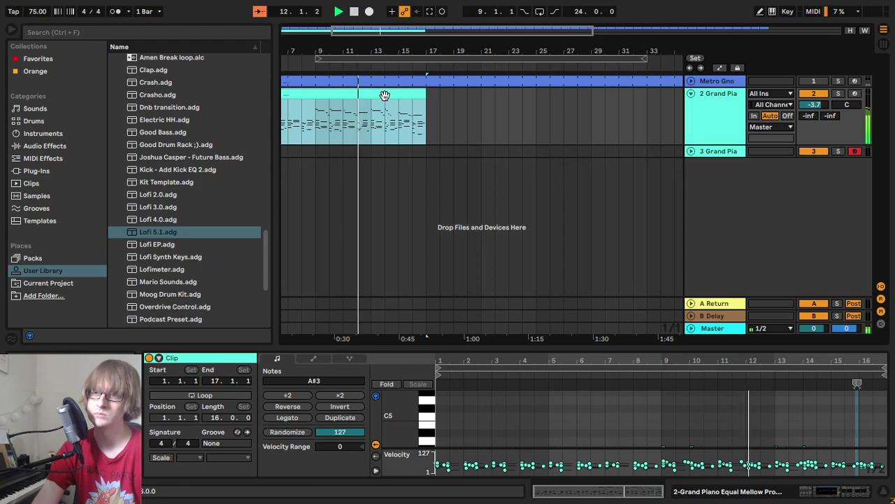
click(461, 123)
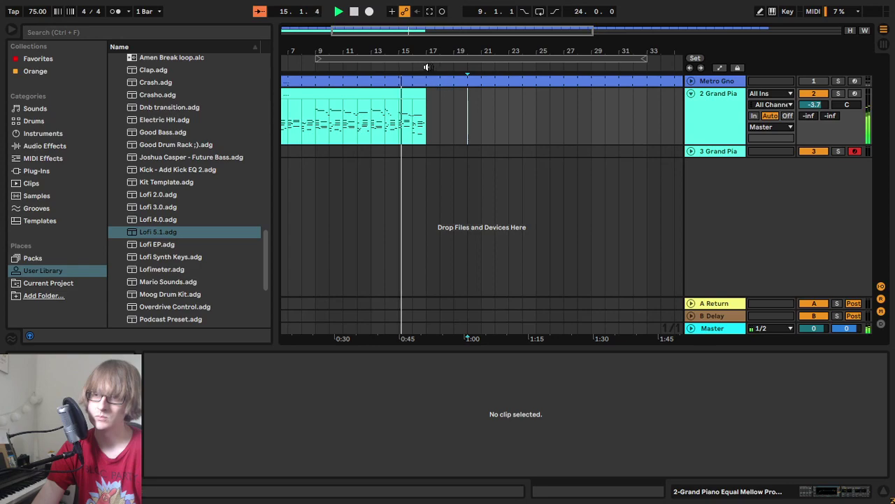
drag(410, 53, 434, 54)
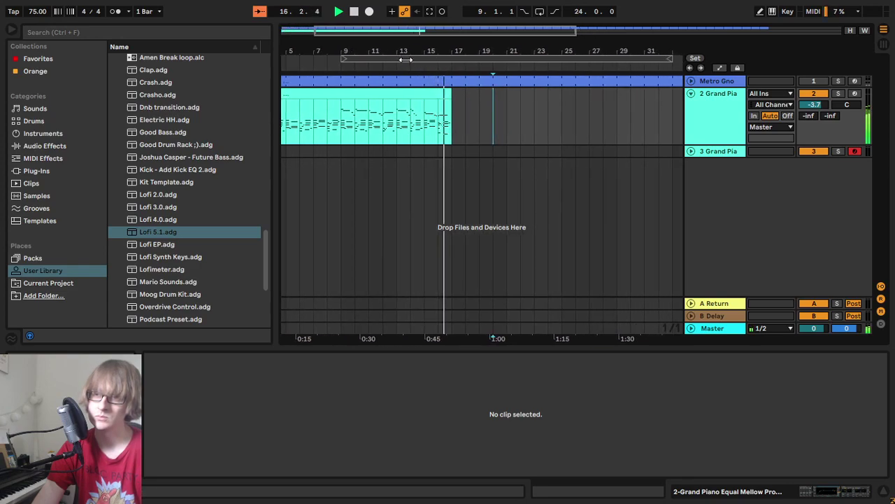
click(406, 58)
drag(406, 59, 498, 56)
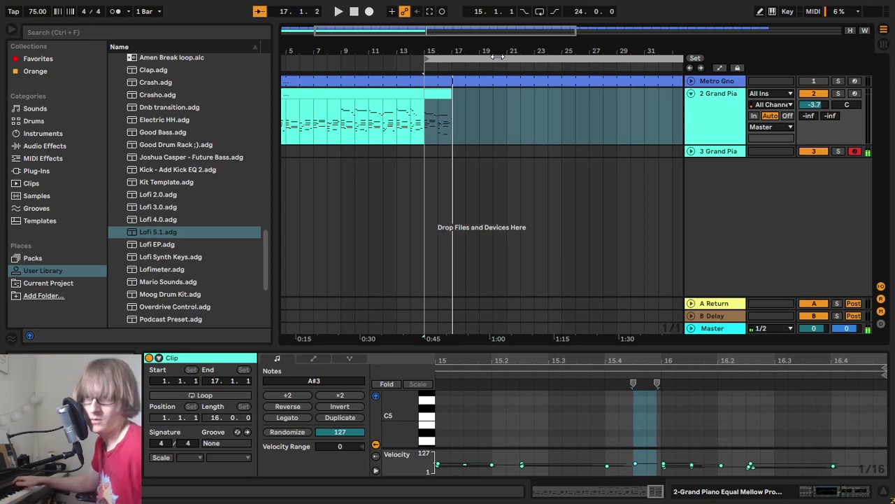
drag(496, 57, 528, 78)
key(space)
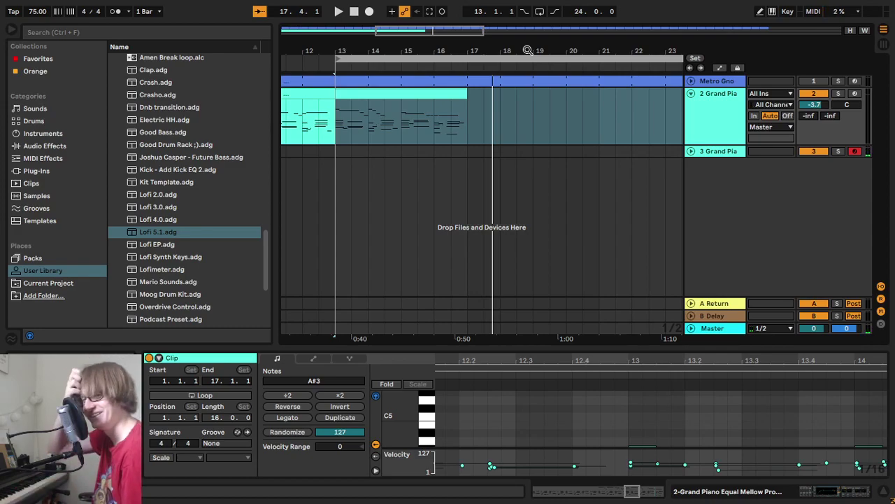
key(space)
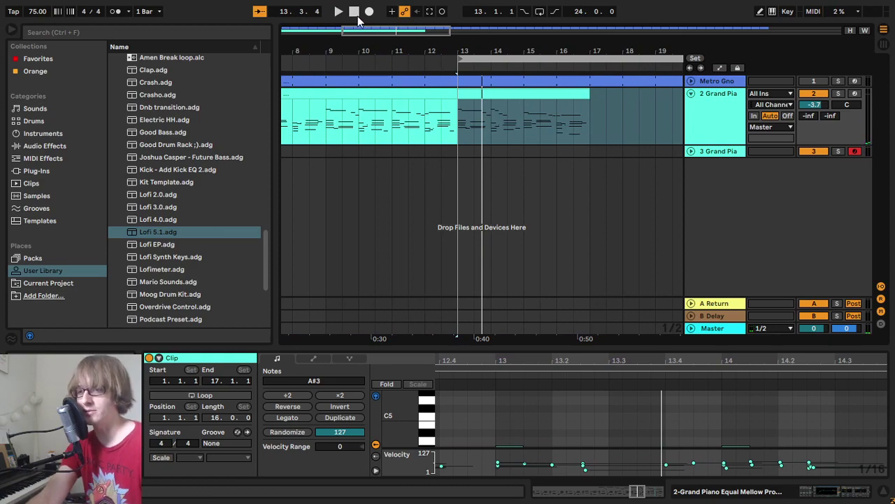
Step: Play the arrangement from bar 1 and listen past the end of the 16-bar piano clip
click(354, 12)
click(338, 11)
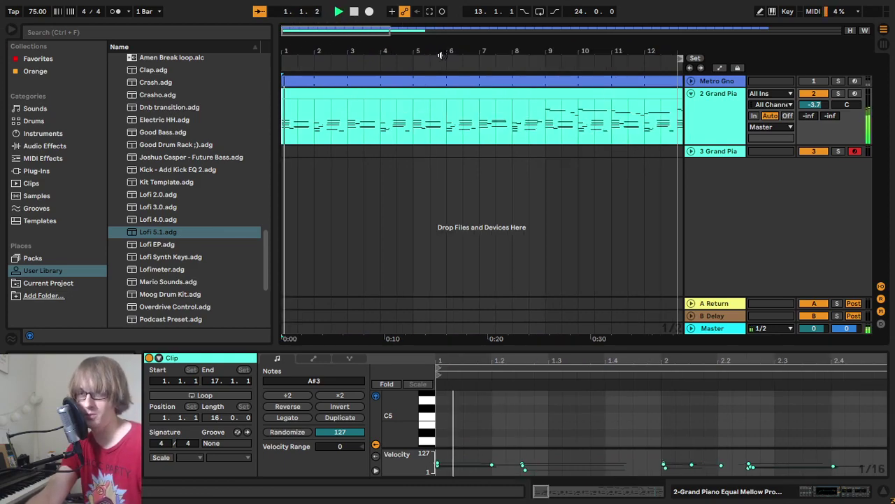
drag(441, 55, 344, 48)
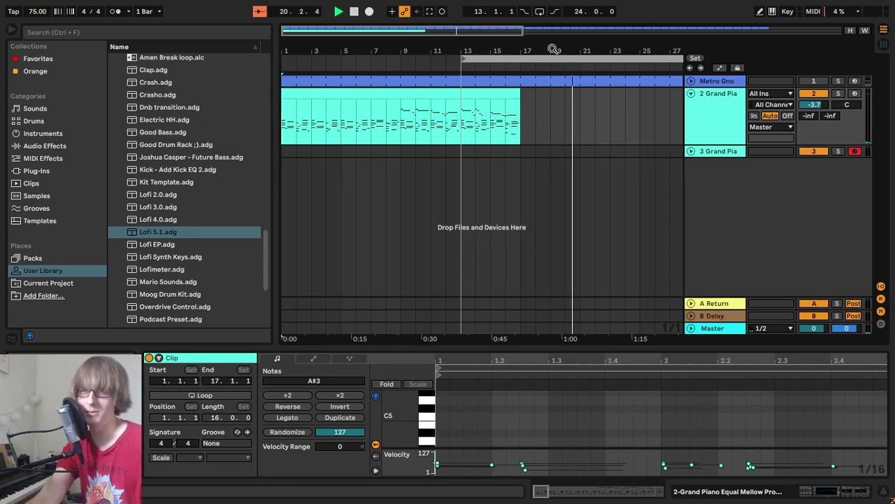
click(354, 11)
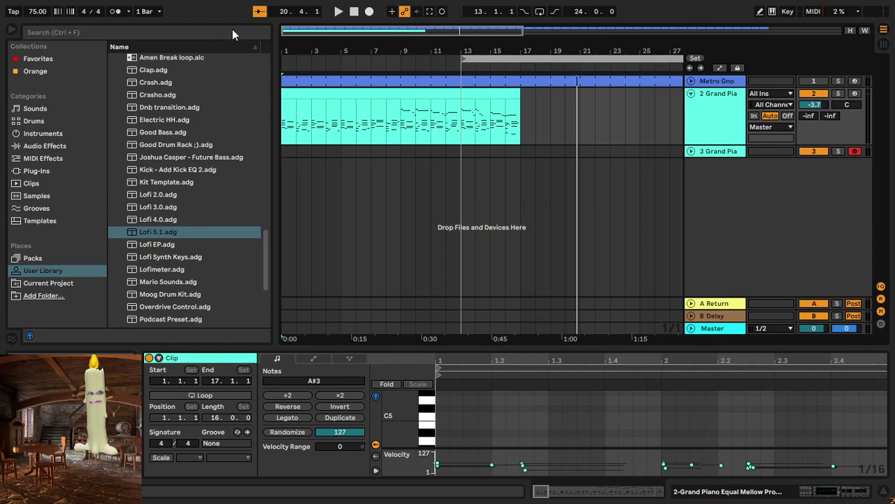
click(354, 11)
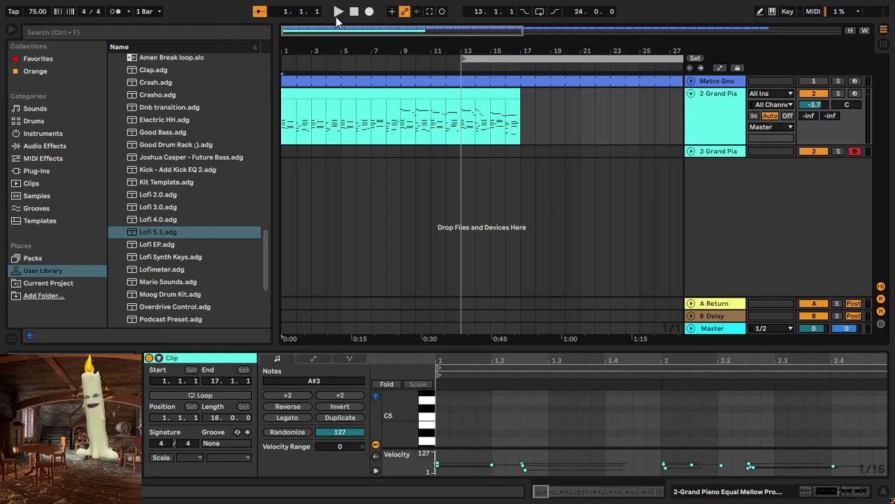
click(340, 11)
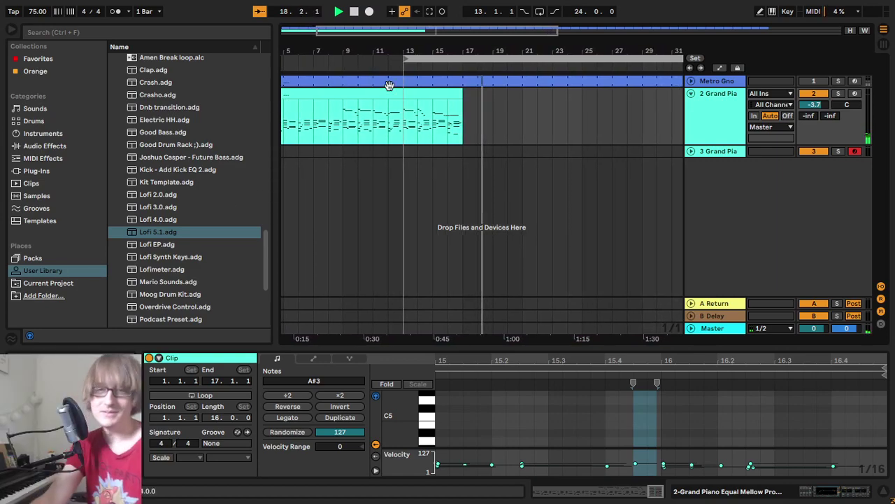
key(space)
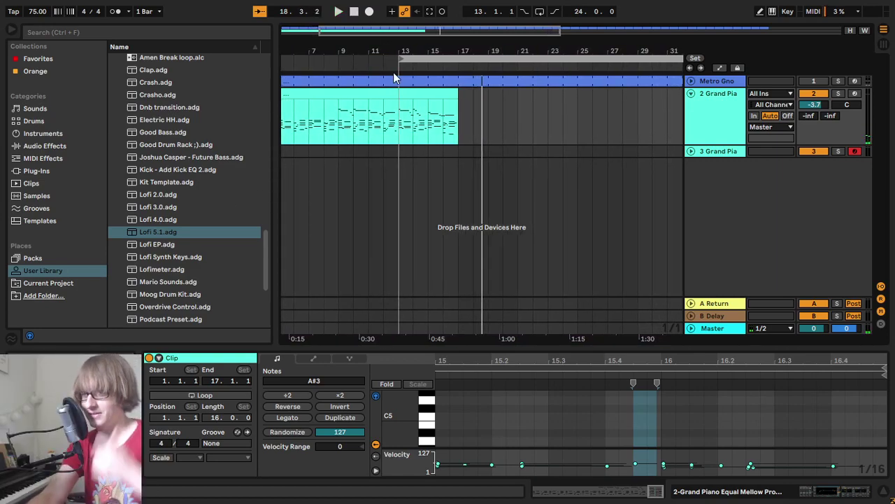
Step: Select the looped range and audition the arrangement from bar 13 onward
click(432, 61)
key(space)
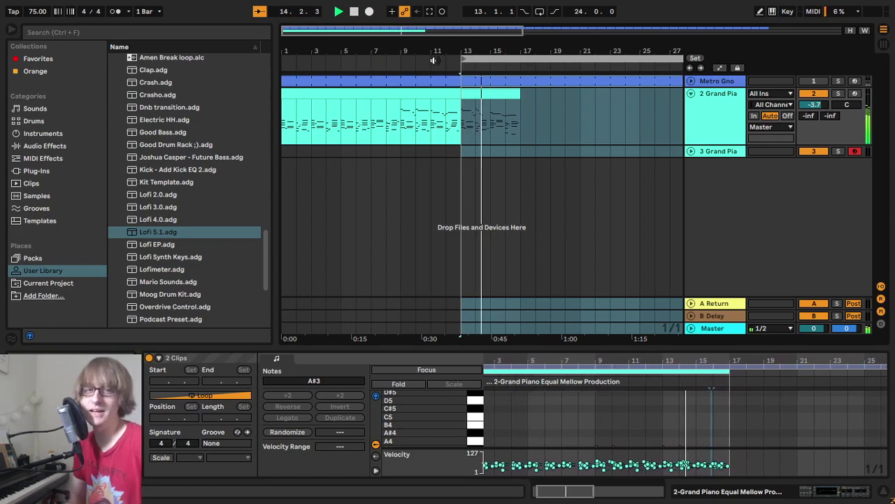
key(space)
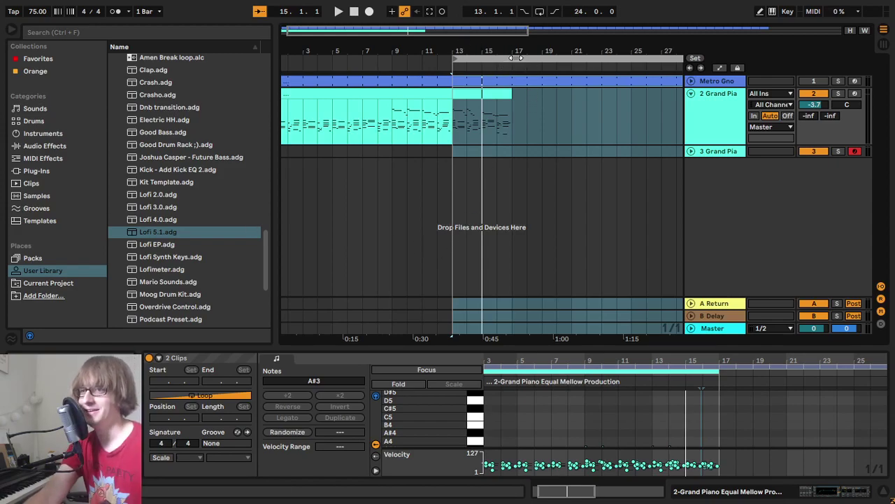
key(space)
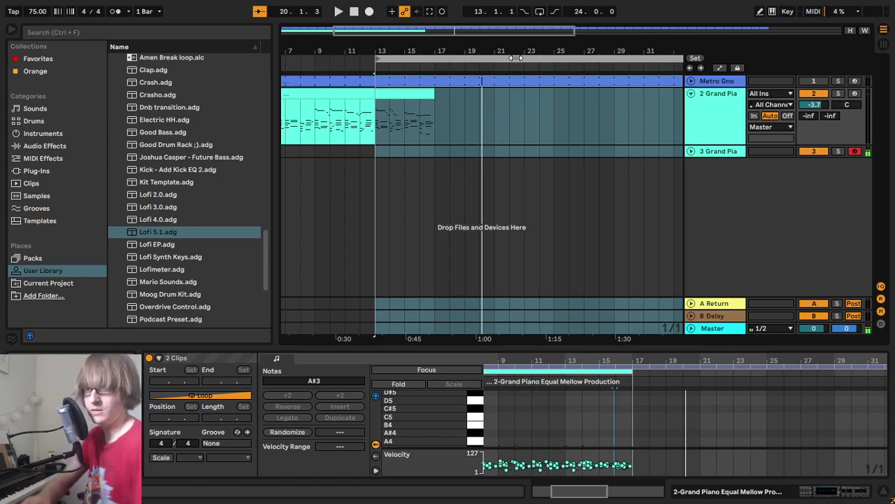
Step: Create an empty one-bar MIDI clip at bar 17 on the 3 Grand Piano track and view it in an enlarged note editor
double_click(436, 153)
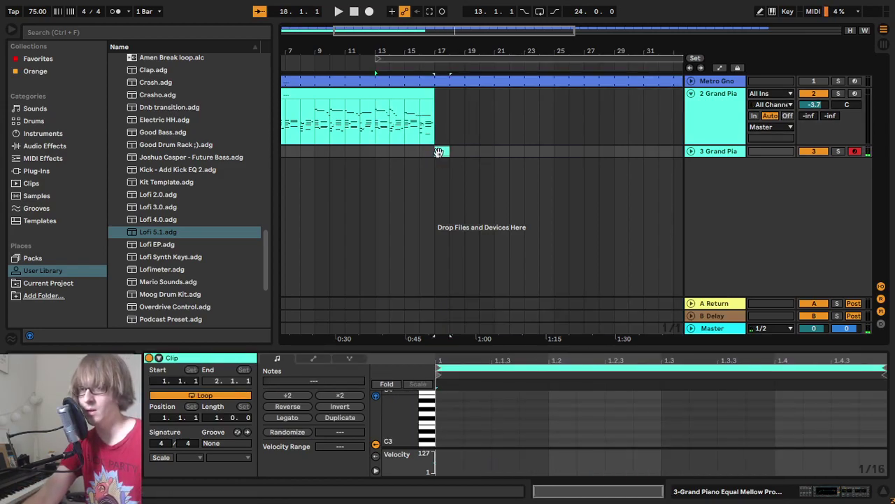
drag(558, 348, 552, 34)
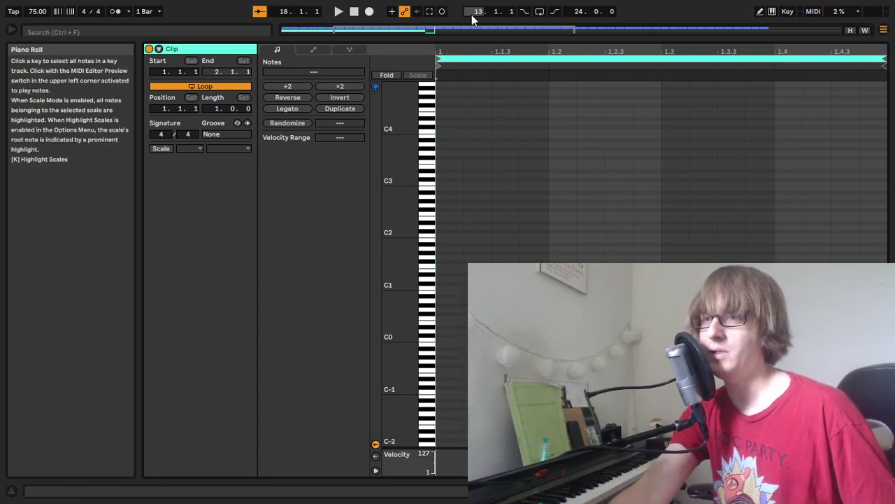
drag(470, 38, 449, 152)
Step: Restart playback from bar 1 and listen with the empty bar 17 clip's note editor enlarged
click(355, 13)
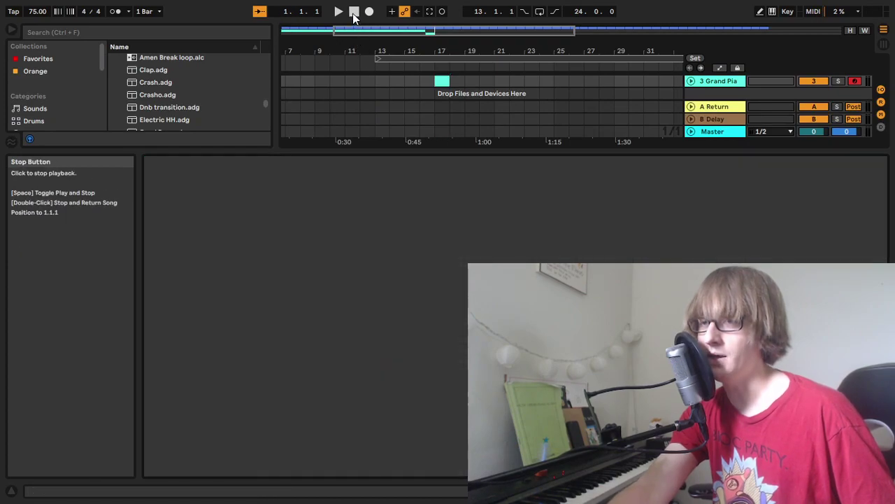
click(341, 13)
drag(560, 148, 580, 30)
click(528, 151)
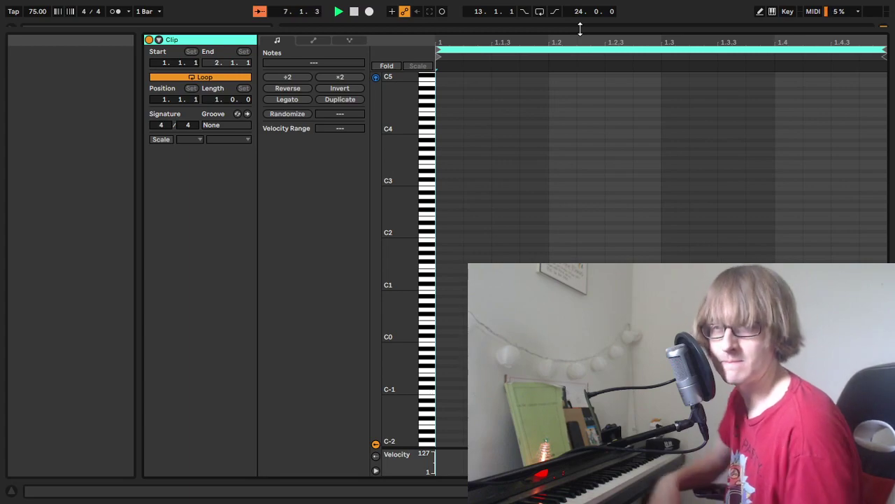
mouse_move(580, 28)
mouse_down()
mouse_move(580, 259)
mouse_move(581, 44)
mouse_up()
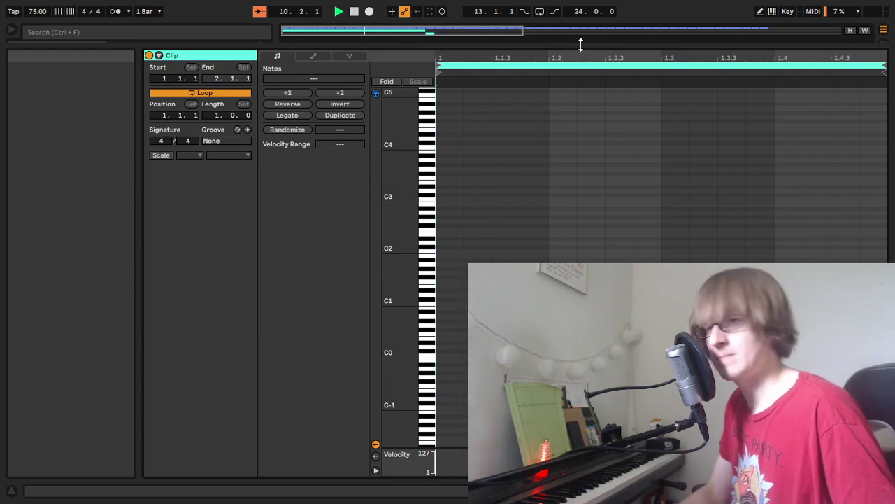
double_click(581, 45)
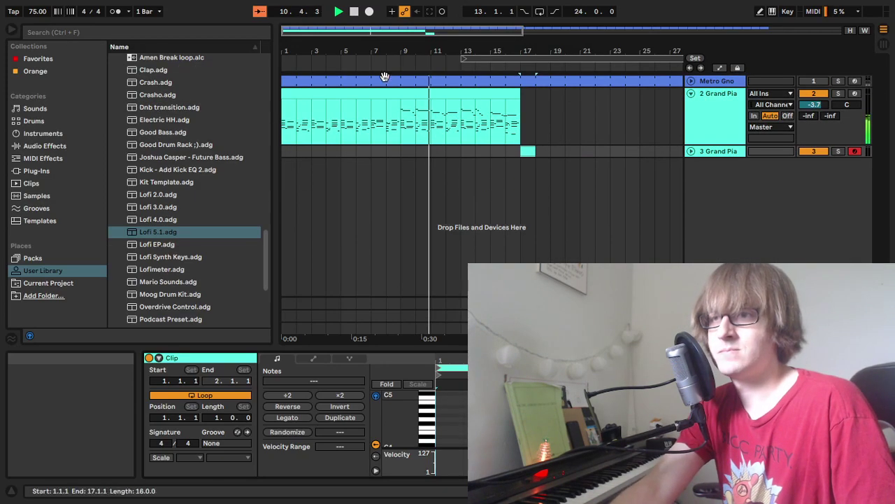
Step: Examine the melody notes at bar 9 of the 2 Grand Piano clip in an enlarged note editor
click(430, 98)
drag(664, 347, 671, 204)
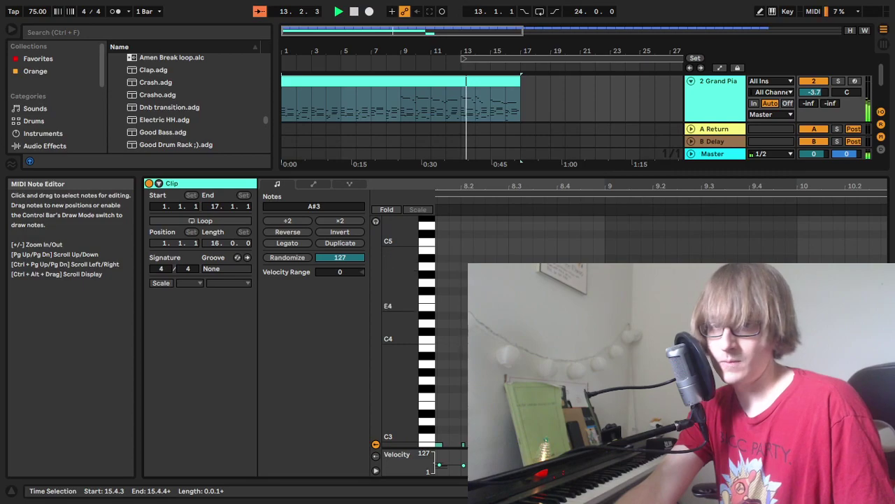
click(639, 314)
click(656, 290)
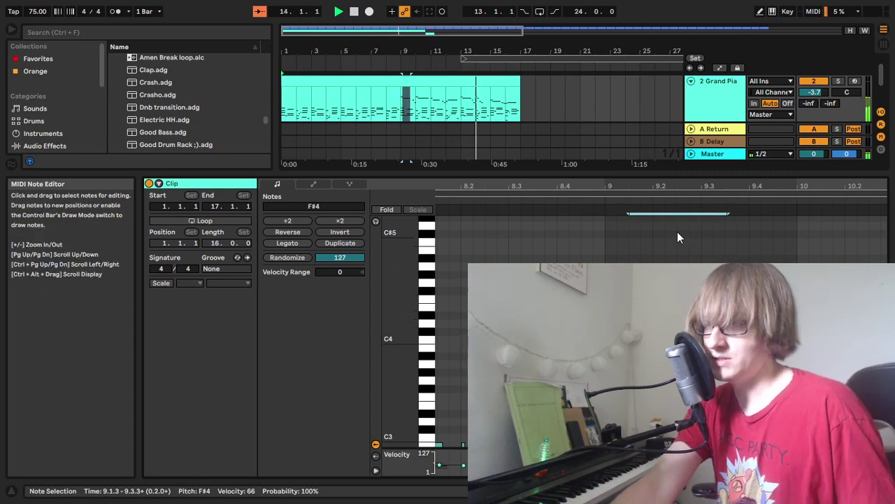
click(377, 221)
drag(663, 188, 664, 419)
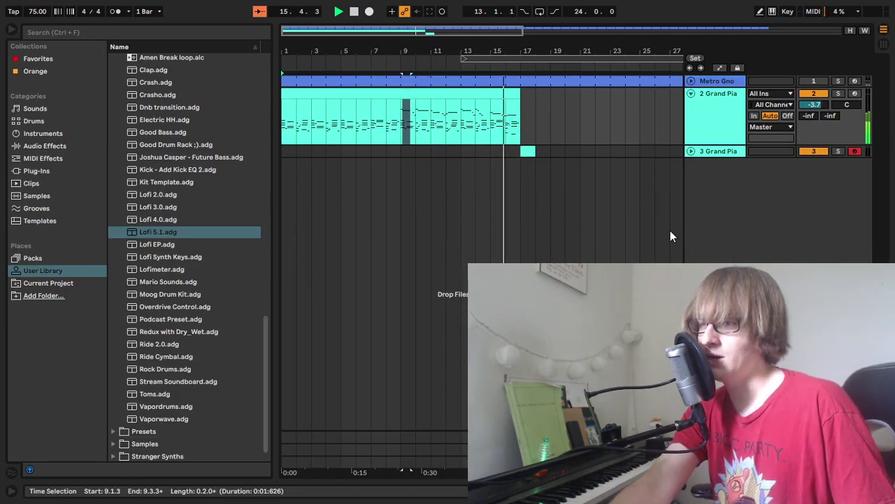
Step: Reopen the empty bar 17 clip in an enlarged note editor and capture the played piano part onto the 3 Grand Piano track
double_click(528, 152)
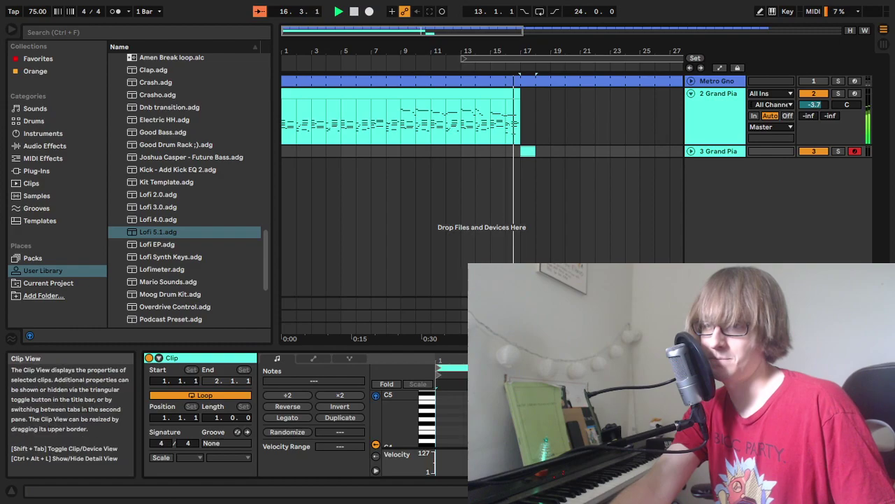
drag(616, 351, 617, 5)
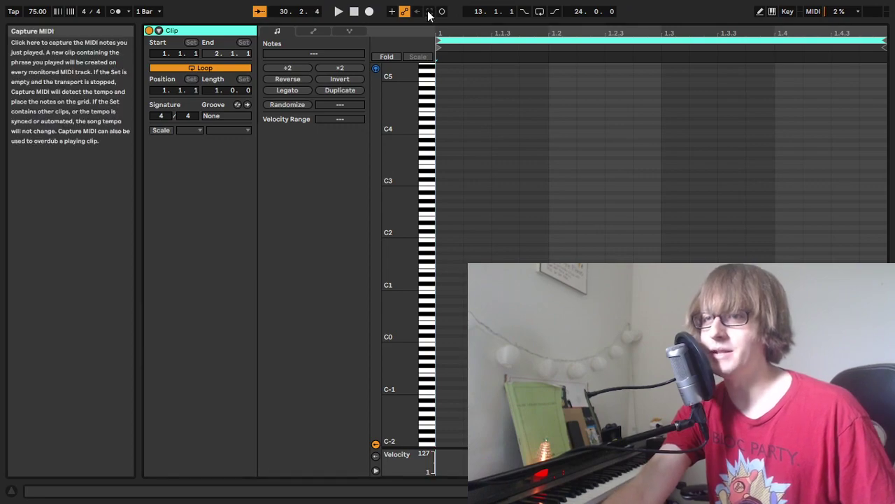
key(Tab)
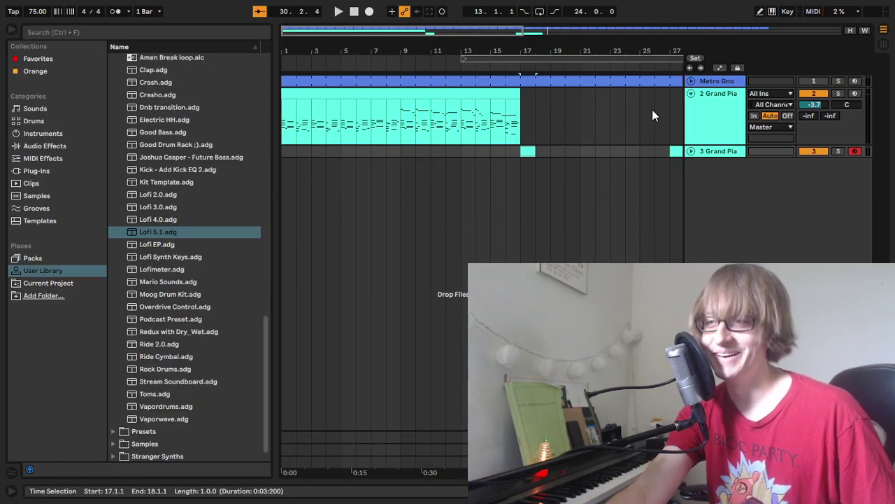
Step: Unfold the 3 Grand Piano track and extend the captured clip's start back to 17.1.1
drag(654, 52, 457, 49)
click(505, 120)
drag(479, 153, 371, 154)
click(691, 151)
click(599, 188)
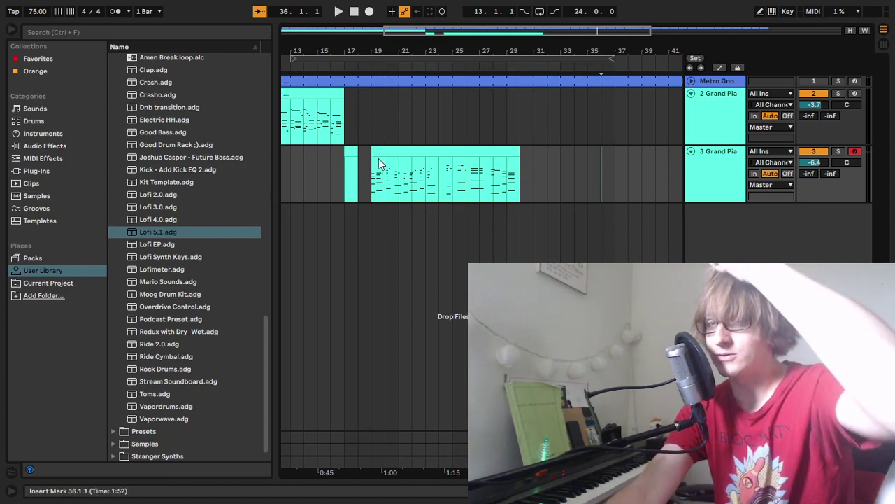
drag(373, 155, 343, 158)
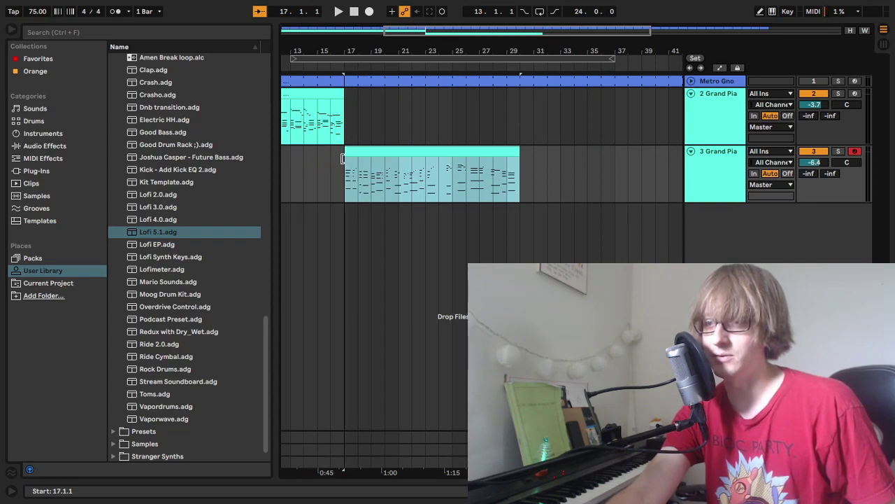
click(560, 166)
Step: Move the captured 13-bar clip up to the 2 Grand Piano track, directly after the existing clip at bar 17
drag(420, 152, 419, 95)
right_click(420, 95)
click(458, 212)
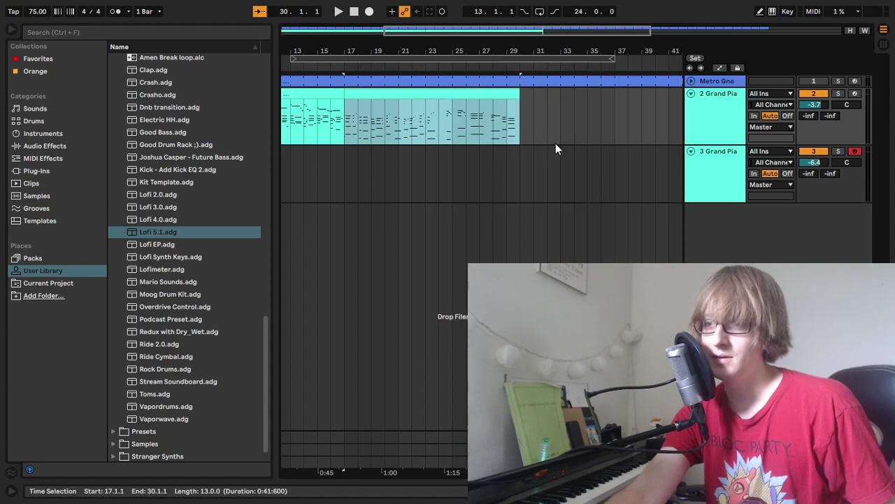
Step: Open the moved bar 17 clip and examine its notes in an enlarged note editor, then return to the earlier arrangement bars
double_click(496, 92)
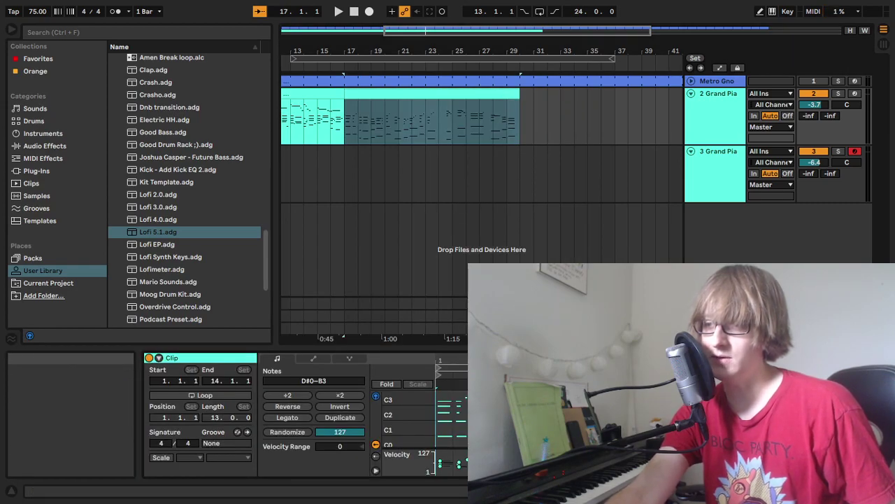
drag(606, 348, 605, 125)
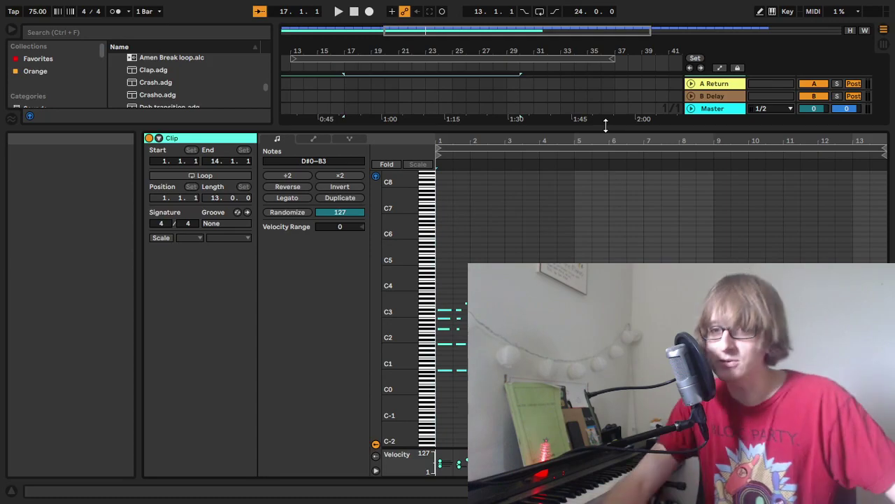
key(shift+slash)
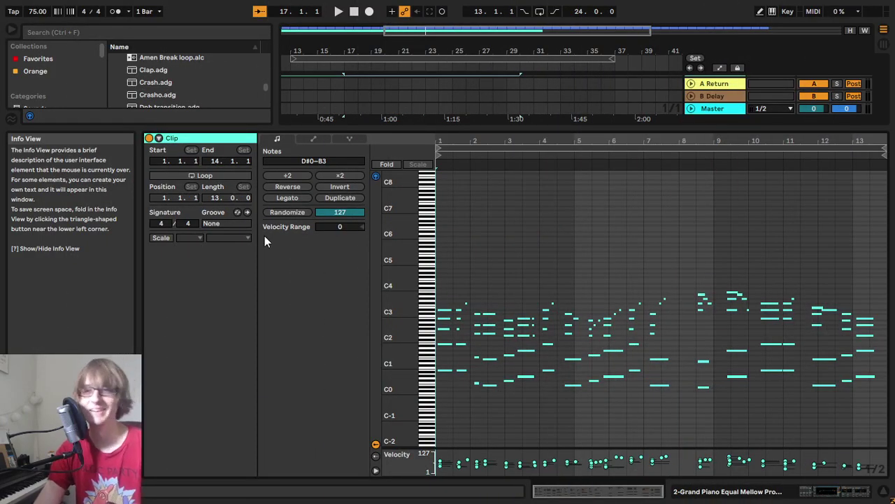
drag(529, 130, 538, 295)
drag(335, 48, 581, 59)
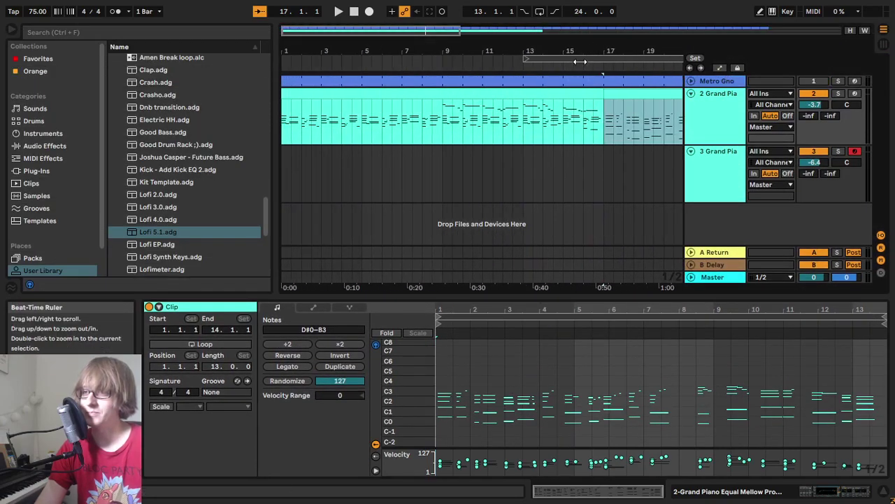
Step: Play the piano part from bar 13 and examine the notes of both clips around the bar 17 transition
click(585, 58)
key(space)
drag(633, 50, 417, 54)
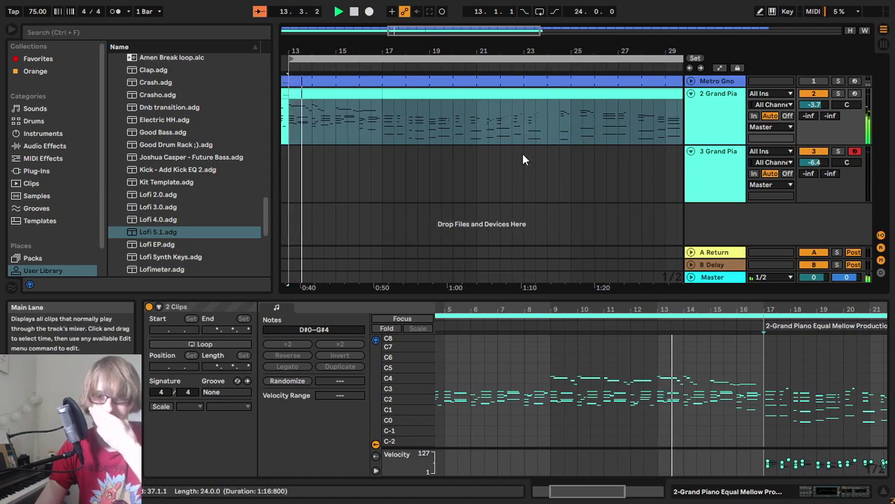
drag(658, 297, 671, 102)
drag(404, 296, 467, 327)
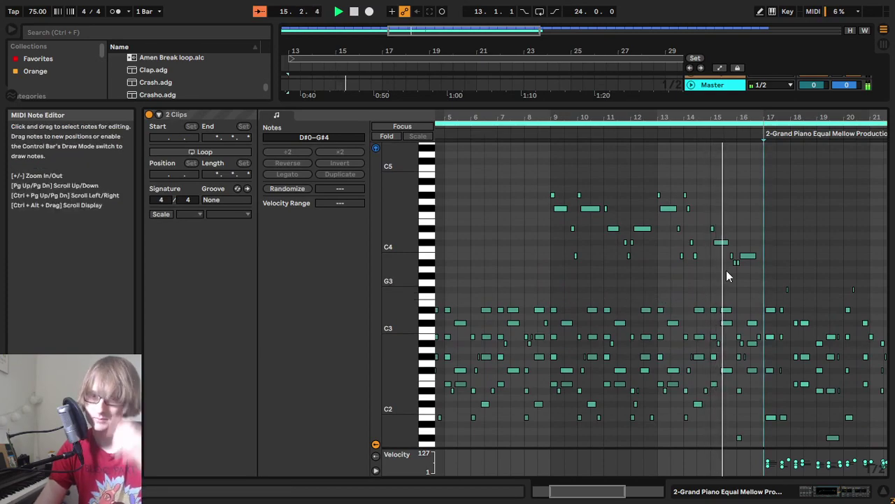
drag(778, 117, 437, 210)
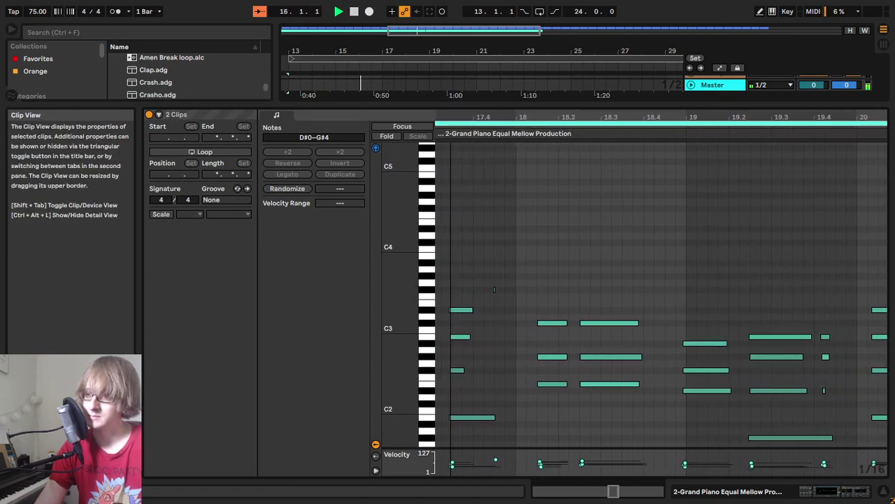
drag(526, 108, 502, 238)
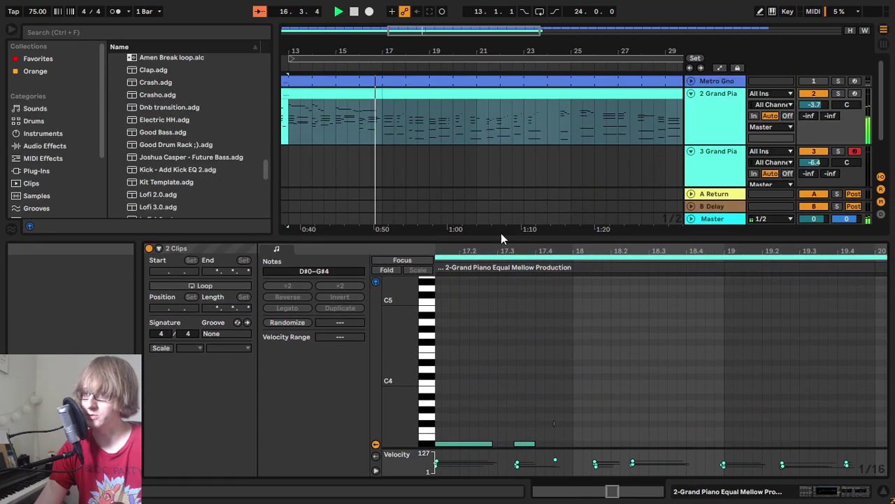
Step: Open only the bar 17 clip in an enlarged note editor and examine its notes, including those around bars 8 and 9
click(442, 154)
click(448, 89)
key(space)
drag(475, 239, 476, 172)
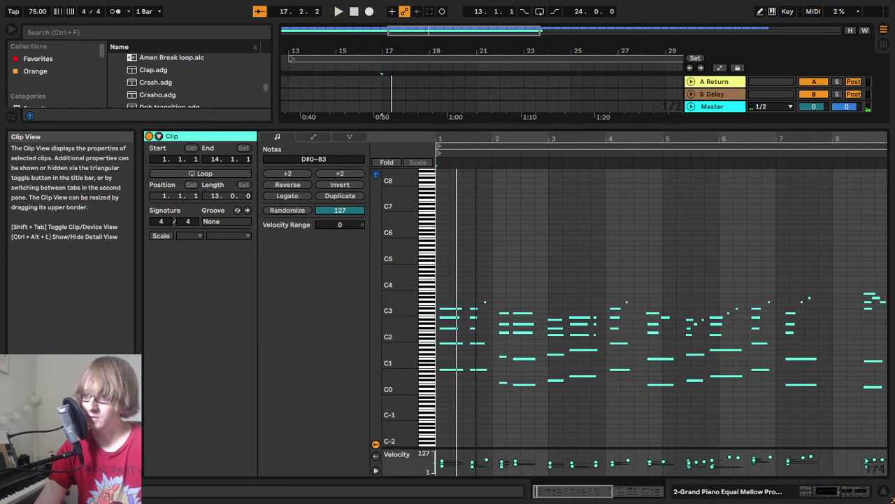
key(ctrl+a)
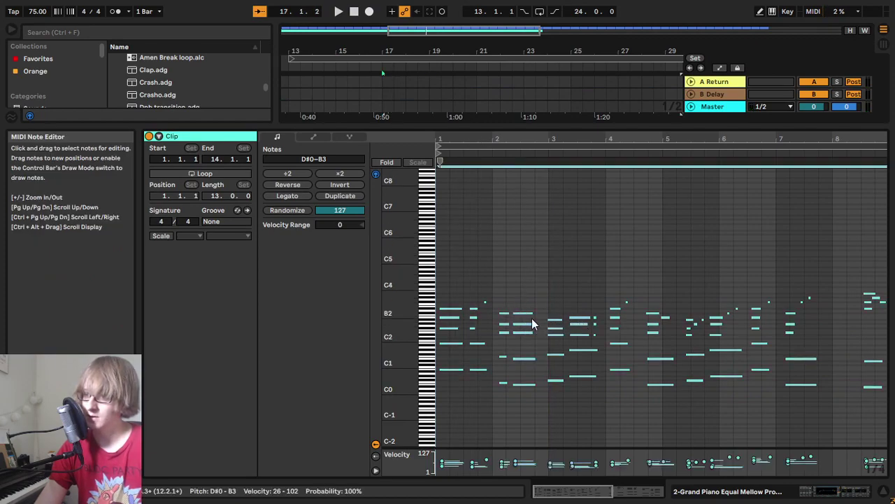
drag(524, 314, 524, 322)
click(548, 287)
drag(865, 145, 564, 262)
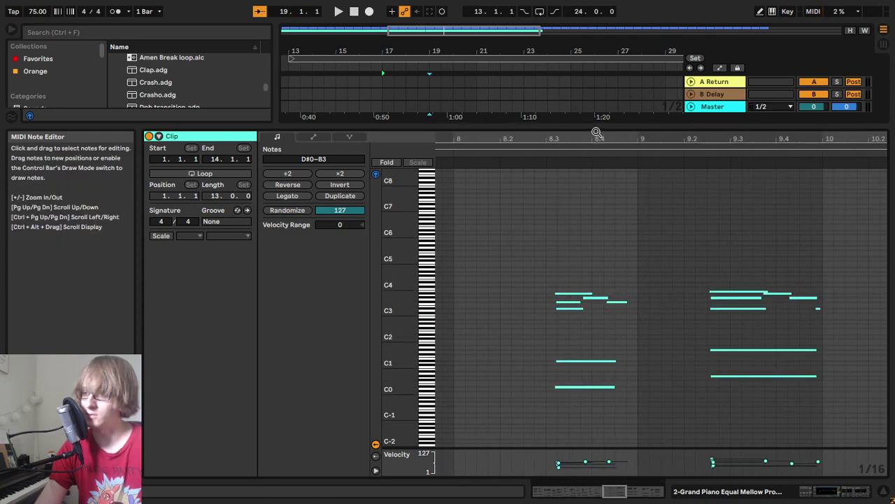
Step: Audition the bar 17 clip's opening and nudge its first chord left to the start of the clip
key(space)
drag(565, 142, 557, 141)
key(space)
drag(479, 398, 510, 206)
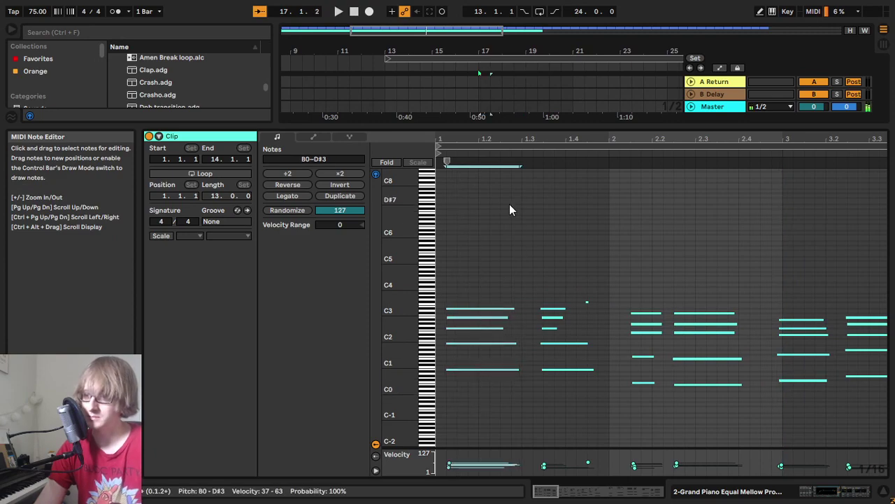
key(Left)
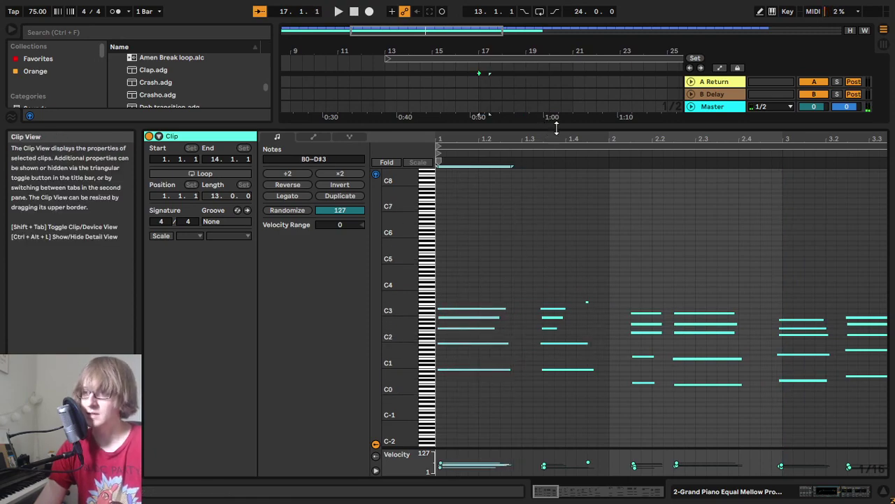
drag(532, 131, 532, 314)
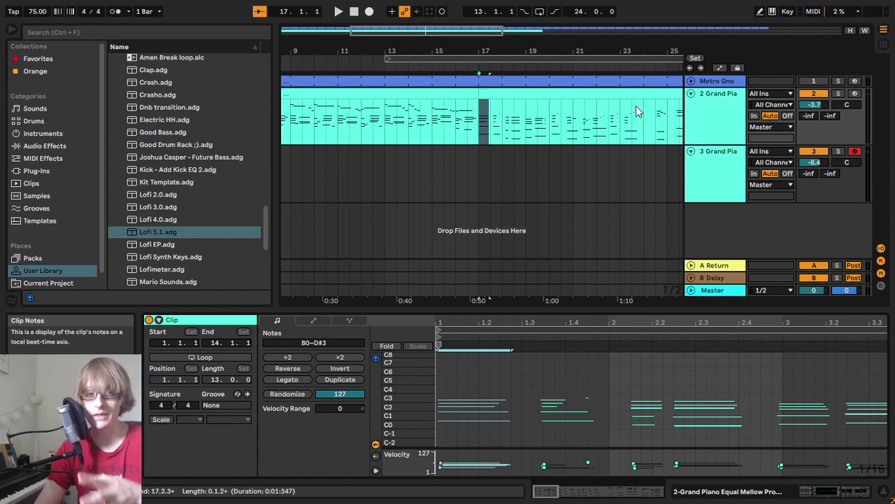
Step: Play the bar 17 clip from its start and delete its first chord, spanning B0 to D#3
click(513, 93)
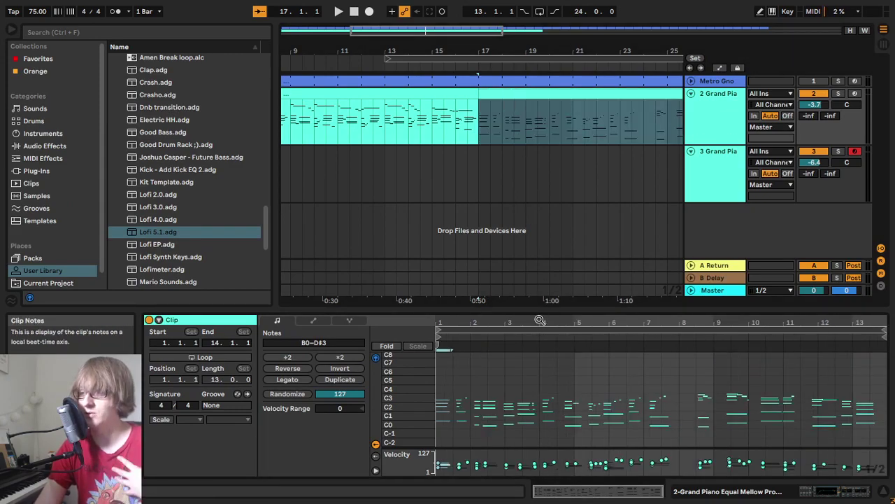
drag(542, 314, 474, 171)
drag(575, 128, 553, 116)
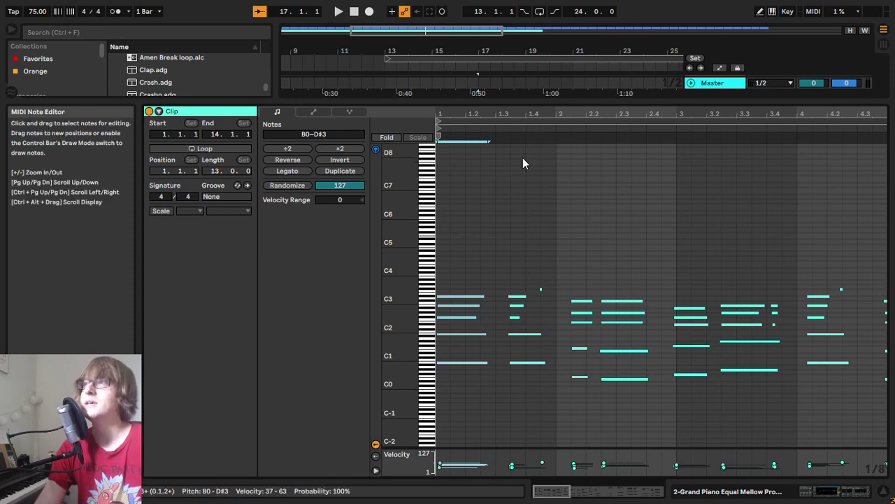
key(space)
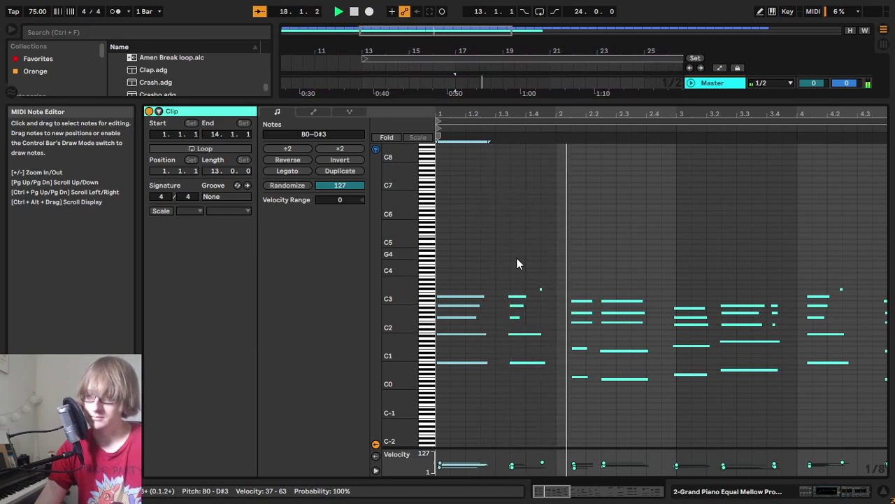
drag(492, 259, 460, 420)
key(space)
key(Delete)
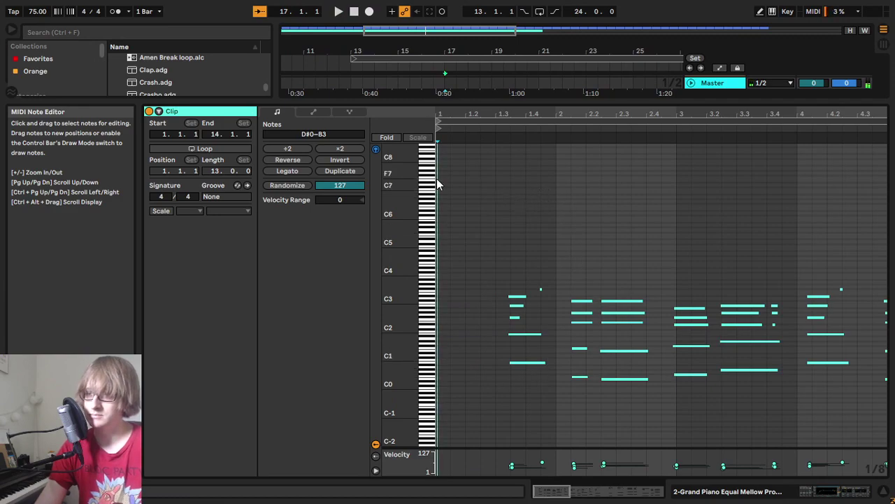
Step: Inspect the clip's MIDI Ctrl envelope for 64 - Hold Pedal, and return to its notes
click(319, 112)
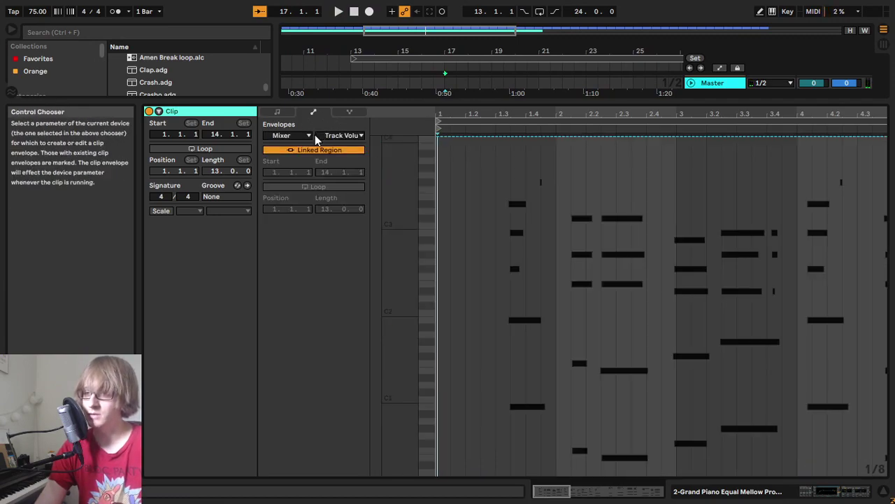
click(296, 136)
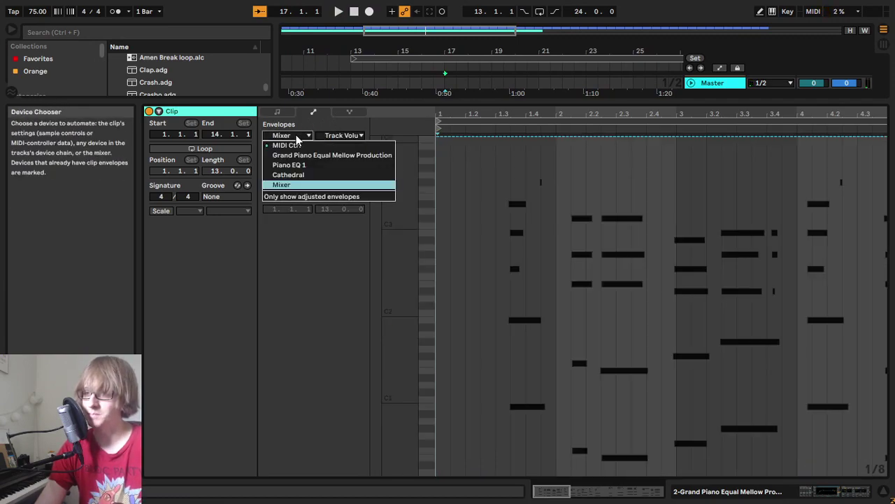
click(317, 145)
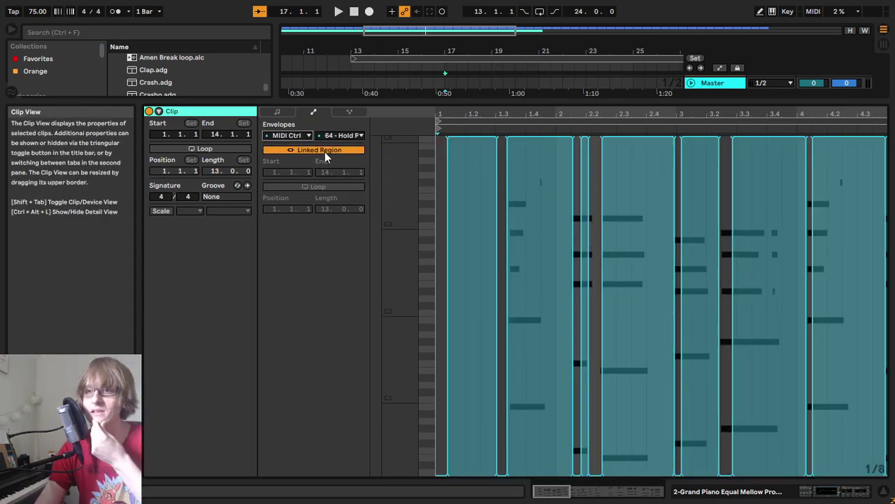
click(276, 113)
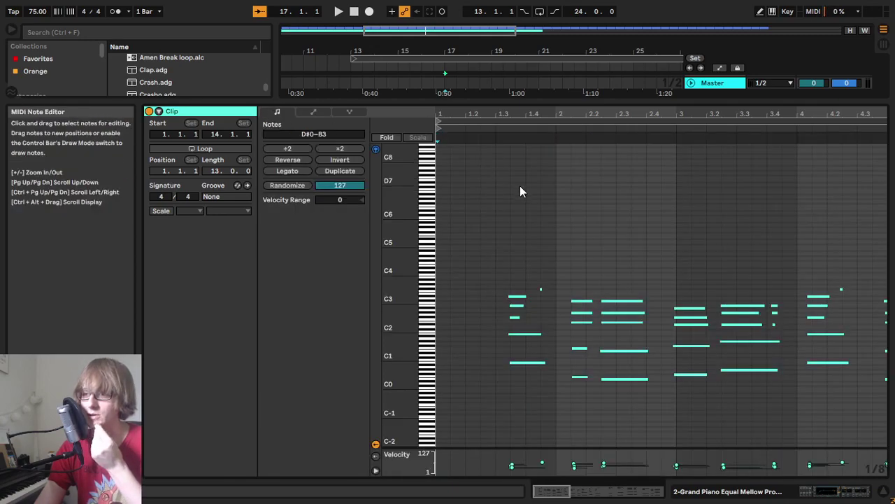
Step: Trim the clip's empty beginning so it starts at 1.3.2, and place the trimmed clip at 17.1.1 on the 2 Grand Piano track
drag(512, 103, 484, 339)
mouse_move(453, 60)
mouse_down()
mouse_move(447, 91)
mouse_move(522, 103)
mouse_move(453, 97)
mouse_up()
click(499, 154)
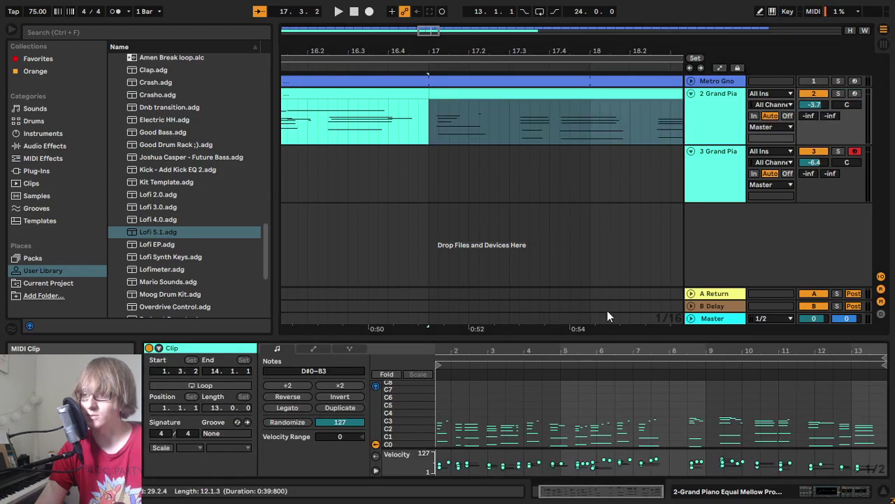
Step: Listen through the trimmed clip from bar 17 to its end, replay from bar 27, and return playback to bar 17
key(space)
drag(528, 340, 532, 132)
drag(474, 140, 539, 175)
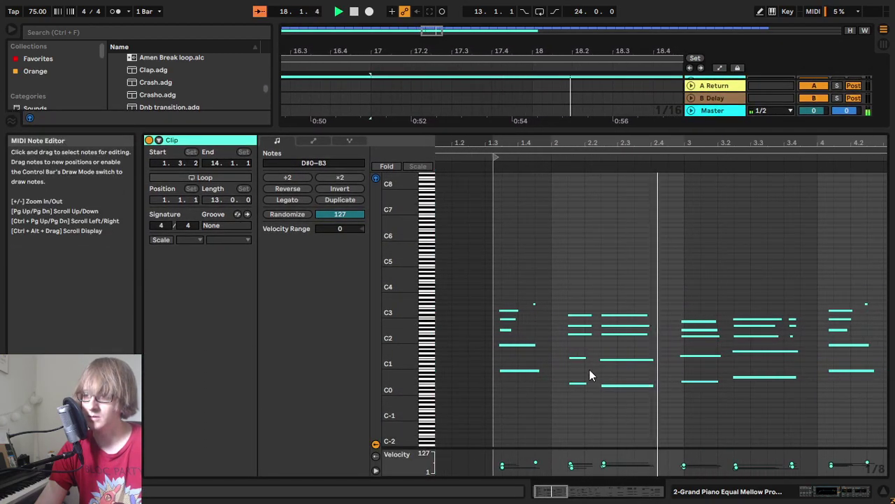
drag(669, 142, 438, 114)
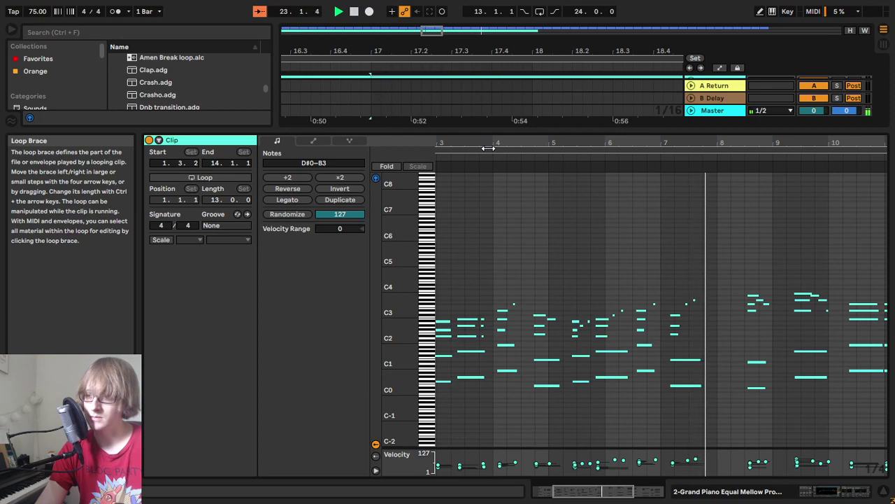
drag(782, 139, 671, 133)
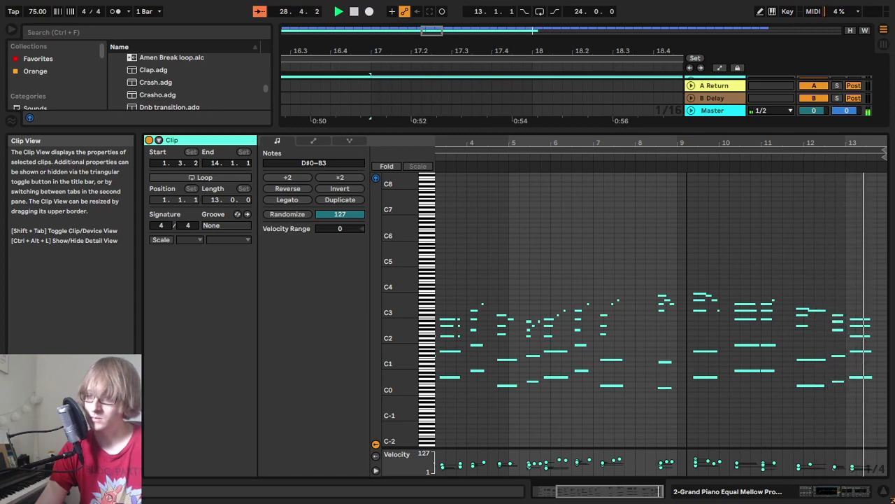
click(800, 160)
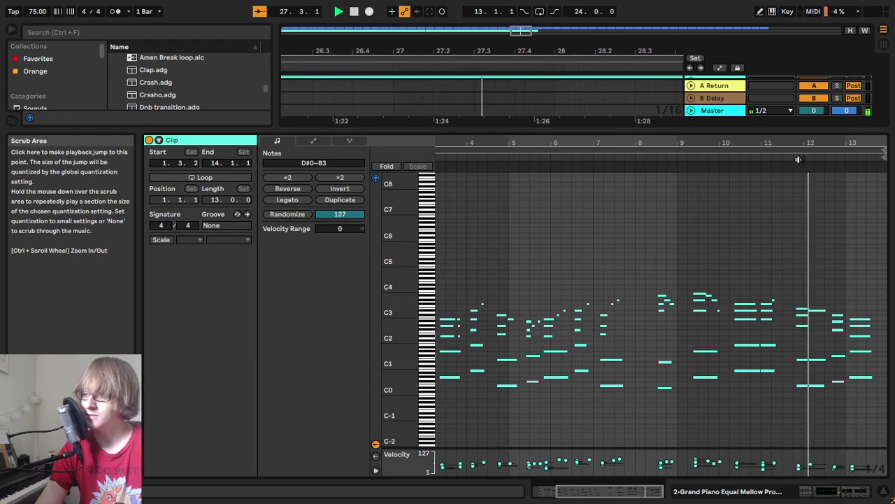
drag(816, 140, 883, 164)
key(space)
key(space)
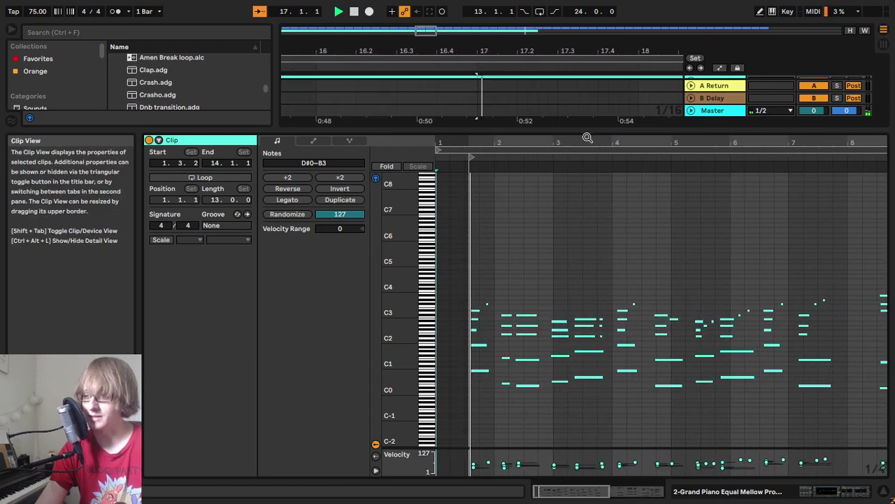
Step: Nudge the clip's first chord, B0 to D#3, left onto the clip start at 1.3.2 and audition it
drag(478, 142, 574, 177)
key(space)
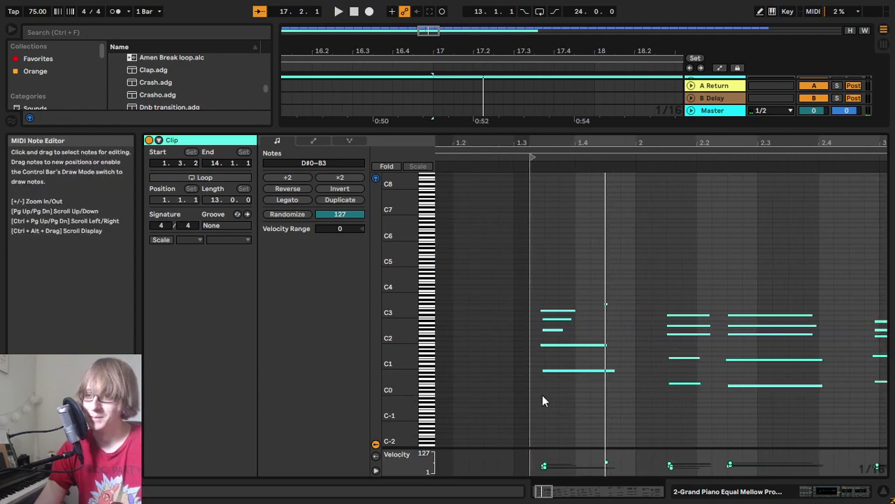
drag(553, 419, 558, 293)
key(Left)
key(space)
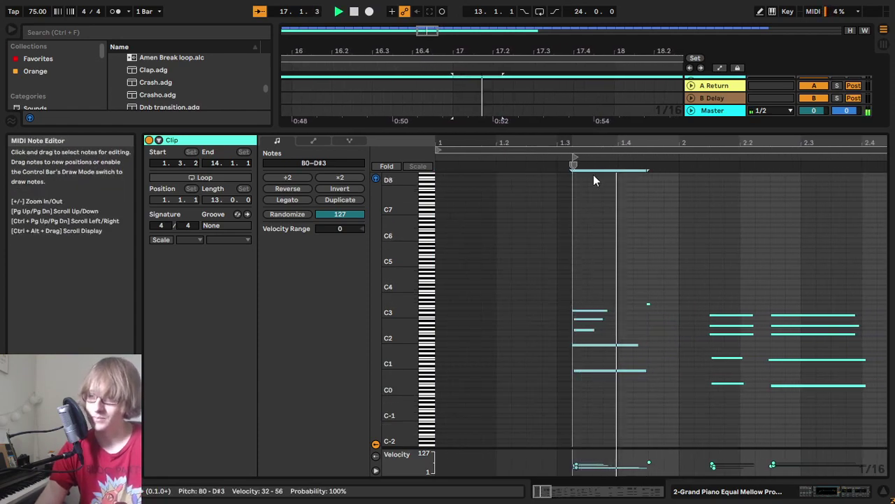
key(space)
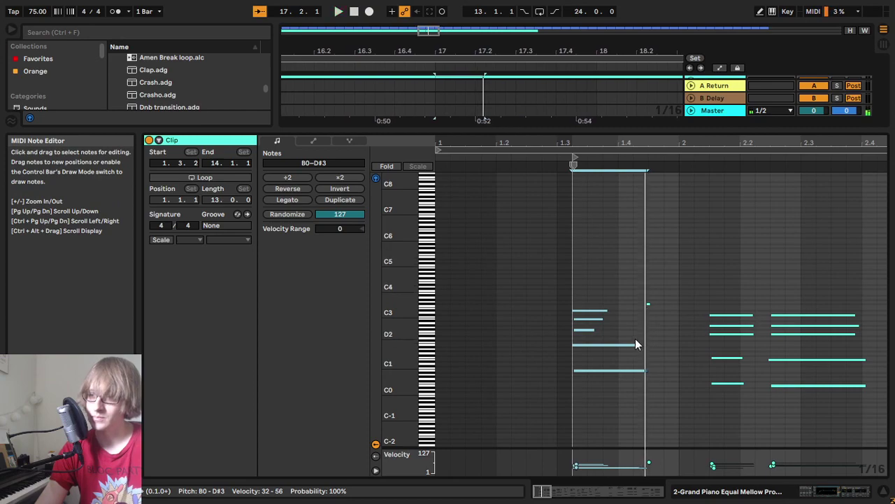
Step: Move the short F#3 note left to 1.4 and the following chord, F0 to C#3, left to 1.4.4
click(649, 304)
key(Left)
key(Left)
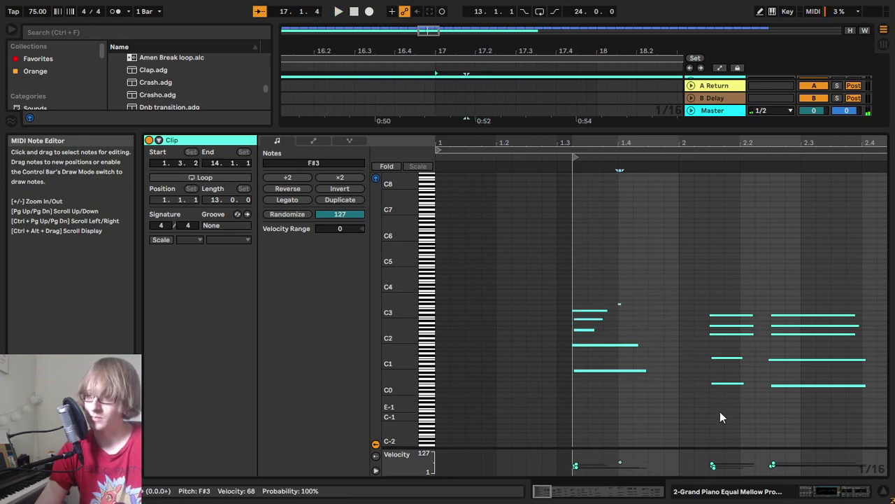
drag(720, 414, 764, 271)
key(Left)
key(Left)
key(Left)
key(Left)
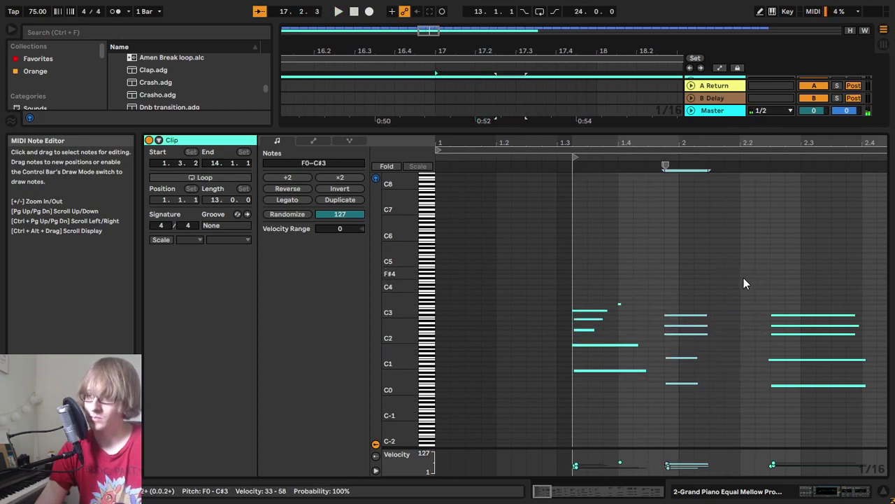
Step: Audition the timing, moving the F0 to C#3 chord right to bar 2 and the F#3 note right to 1.4.3
key(space)
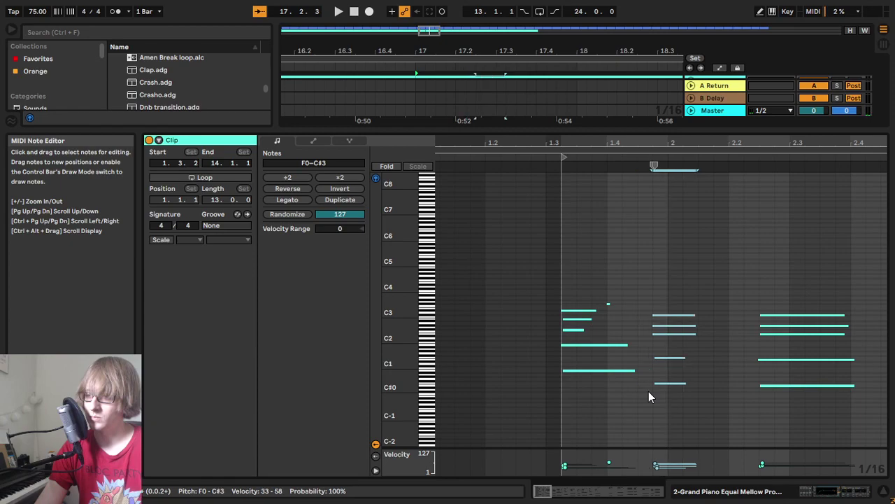
key(Right)
key(Right)
drag(608, 304, 623, 303)
key(Right)
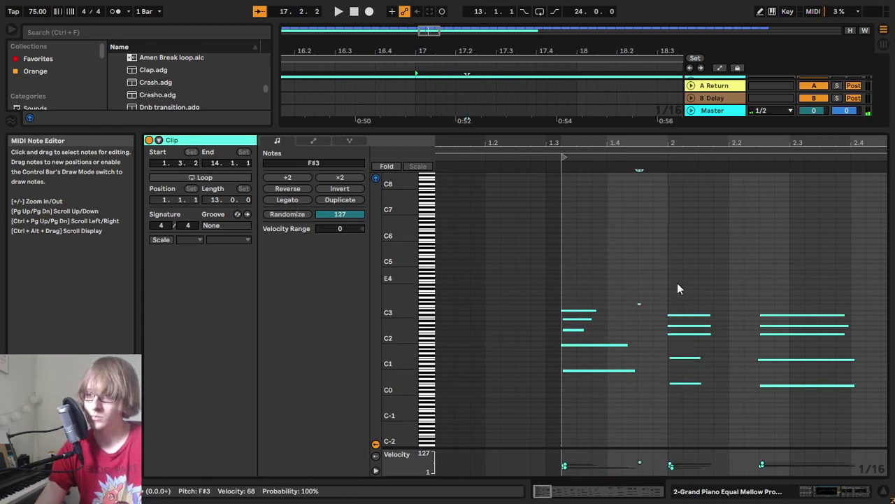
key(space)
key(space)
Step: Crop the bar 17 clip on the 2 Grand Piano track to its trimmed length
drag(608, 132, 603, 350)
click(462, 178)
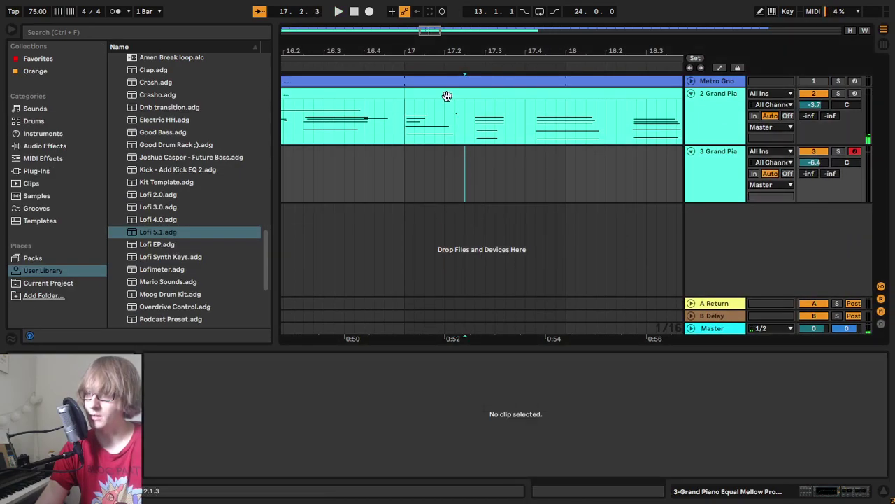
click(447, 96)
right_click(447, 93)
click(494, 209)
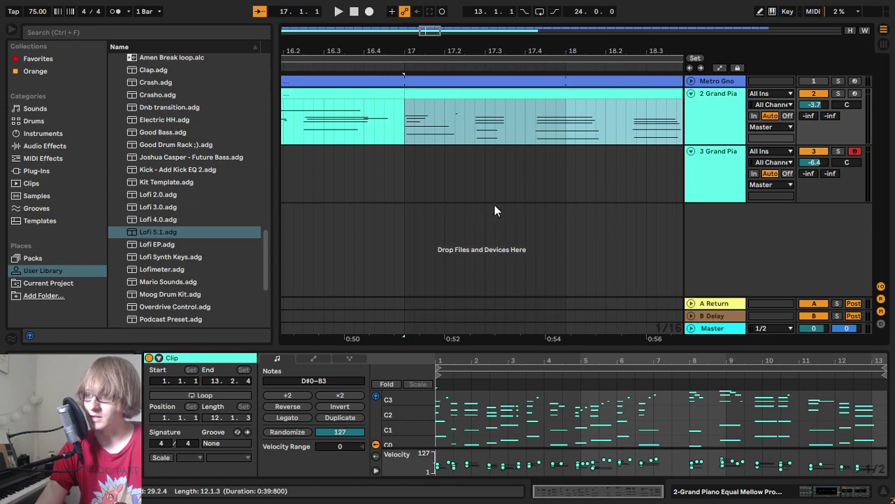
Step: Audition the cropped clip, then nudge the F#3 note left to 1.2 and the F0 to C#3 chord left to 1.2.3
click(435, 95)
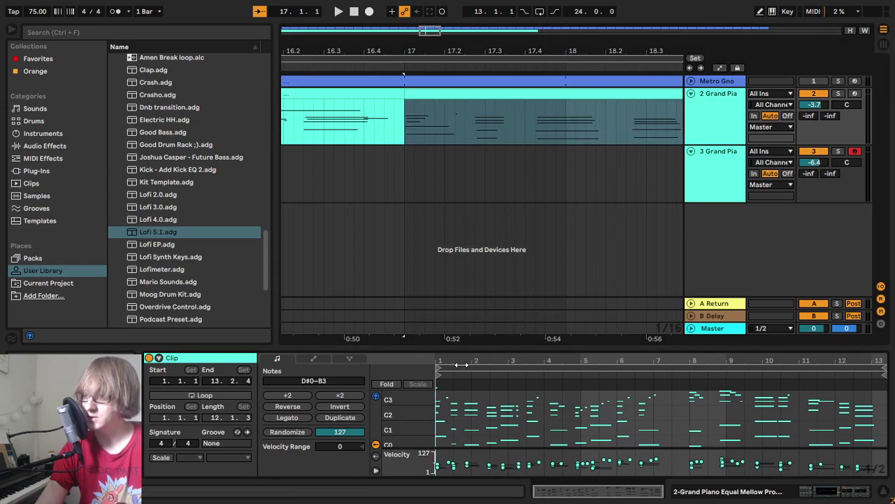
mouse_move(459, 349)
mouse_down()
mouse_move(446, 154)
mouse_move(444, 225)
mouse_up()
key(space)
key(space)
mouse_move(505, 305)
mouse_down()
mouse_move(506, 321)
mouse_move(537, 332)
mouse_up()
key(Left)
drag(576, 301, 557, 423)
key(Left)
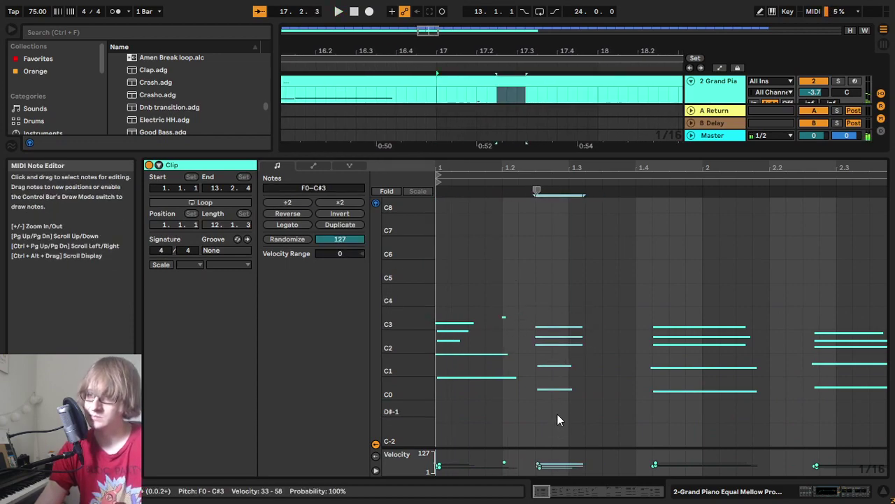
Step: Audition the repositioned notes from bar 17 of the grand piano clip
key(space)
click(584, 283)
mouse_move(543, 166)
mouse_down()
mouse_move(543, 119)
mouse_move(543, 143)
mouse_up()
key(space)
click(530, 260)
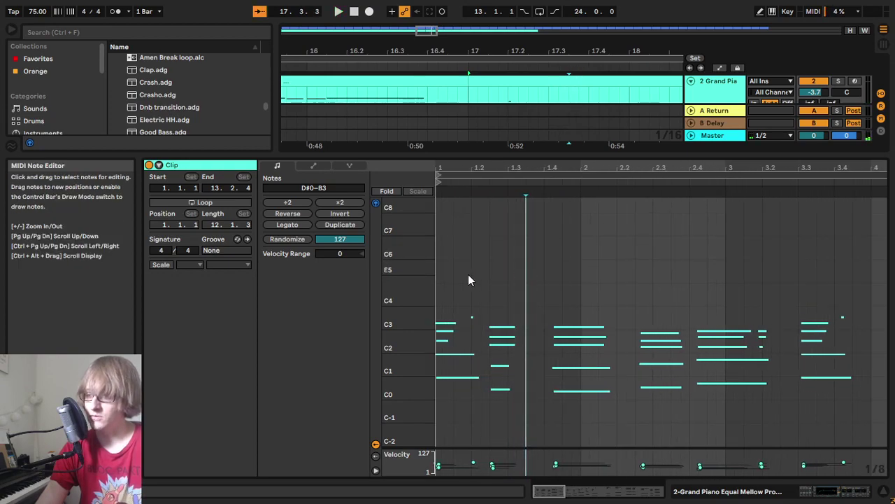
Step: In the clip's 64-Hold Pedal envelope, move the first pedal release to just after 1.2.3 as a vertical drop from 127 to 0, and audition it
click(313, 166)
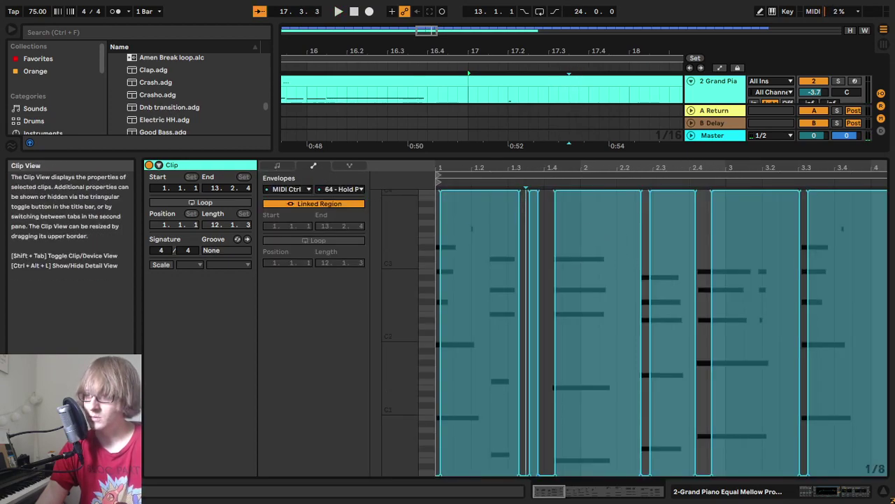
click(600, 253)
drag(551, 476, 510, 476)
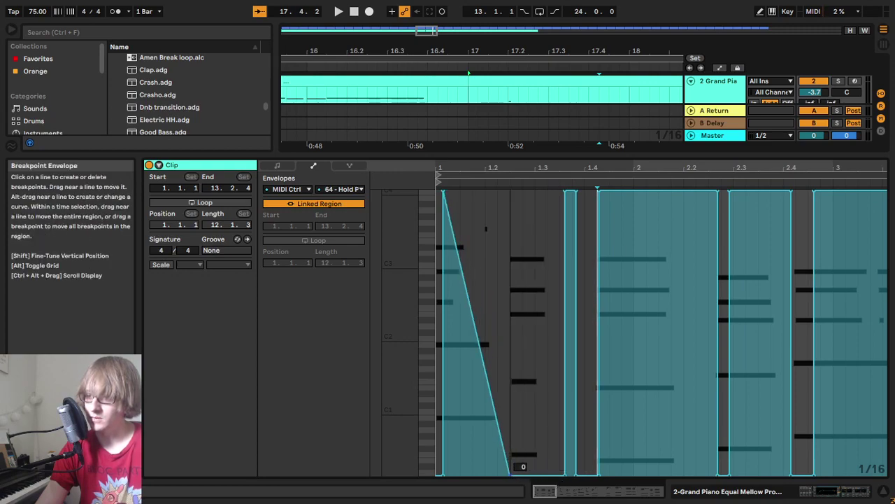
drag(527, 163, 607, 232)
drag(563, 476, 578, 475)
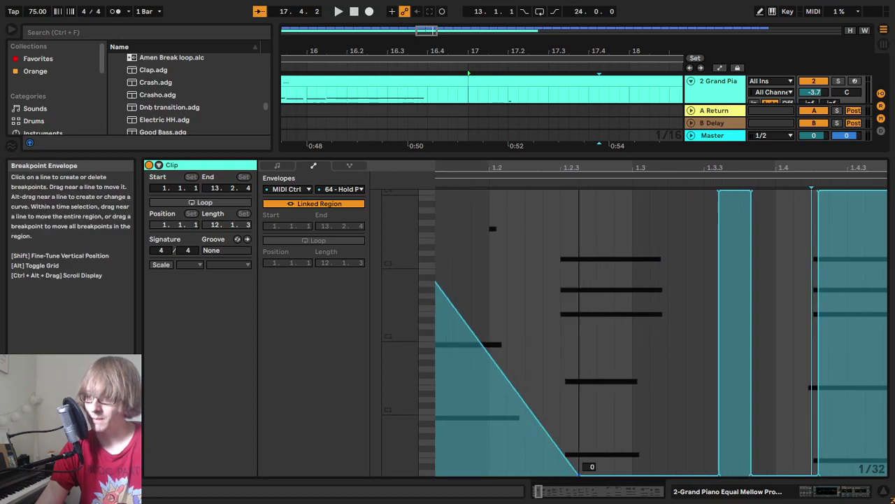
drag(527, 406, 581, 224)
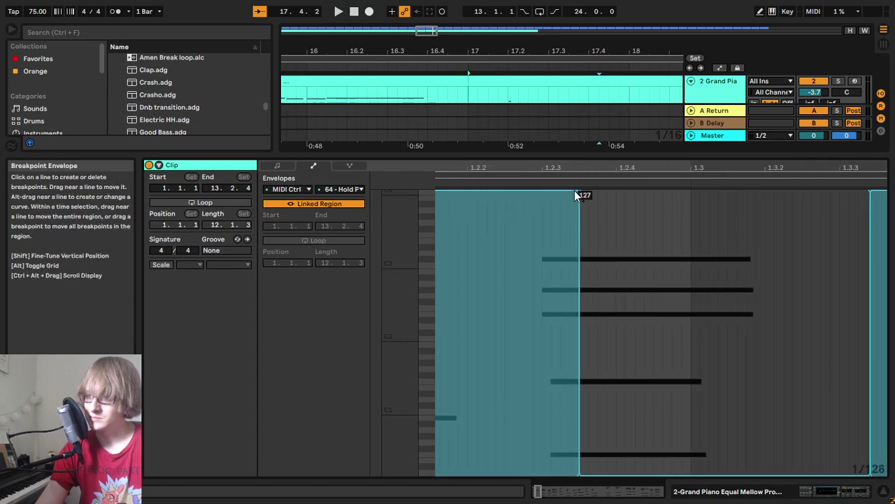
drag(580, 190, 553, 190)
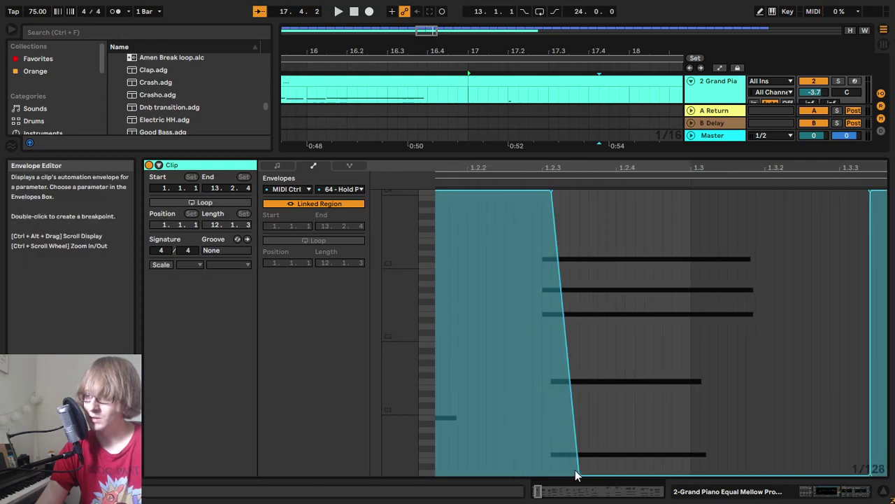
drag(580, 475, 560, 474)
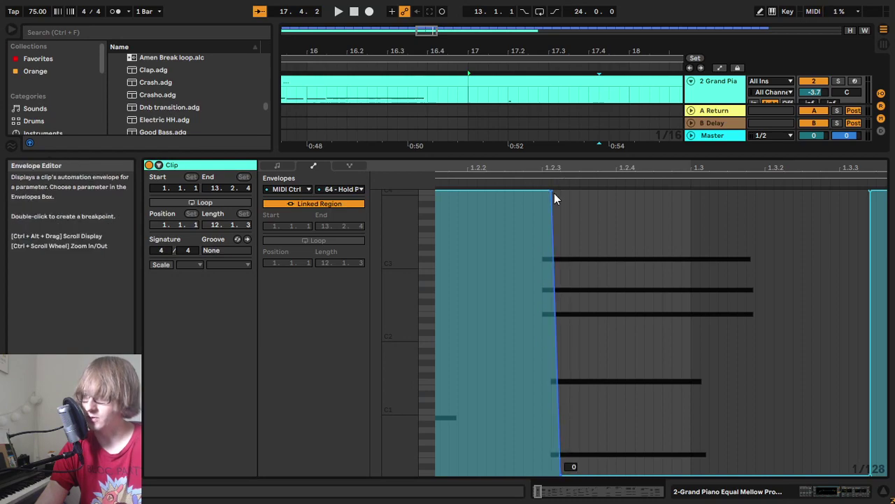
drag(553, 191, 560, 191)
key(space)
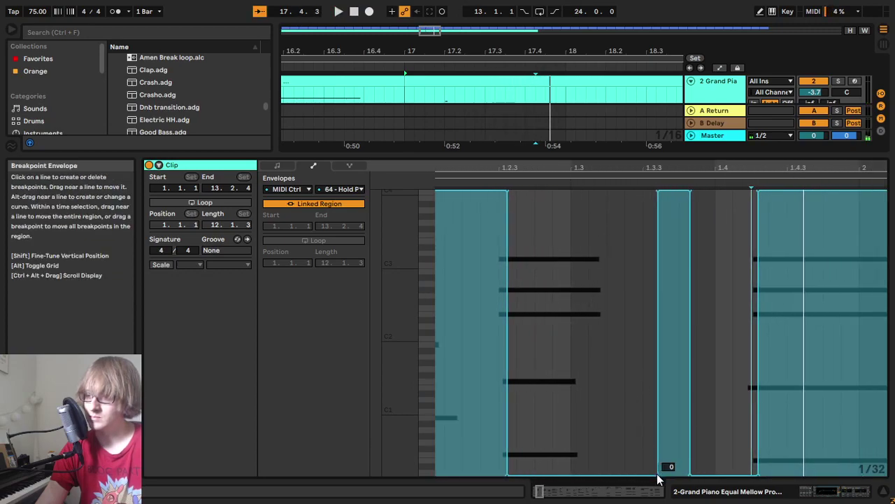
Step: Move the following pedal re-press left to 1.3 and remove the pedal release around 1.4
mouse_move(615, 149)
mouse_down()
mouse_move(600, 332)
mouse_move(621, 136)
mouse_up()
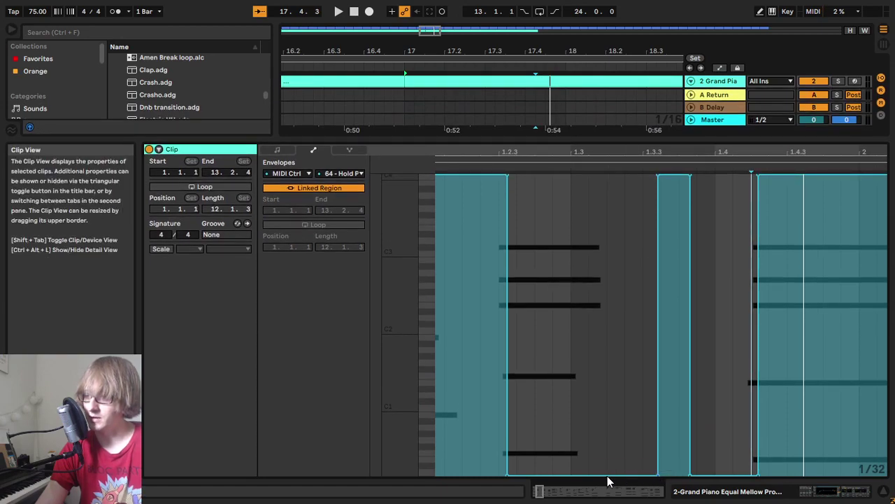
drag(657, 479, 575, 475)
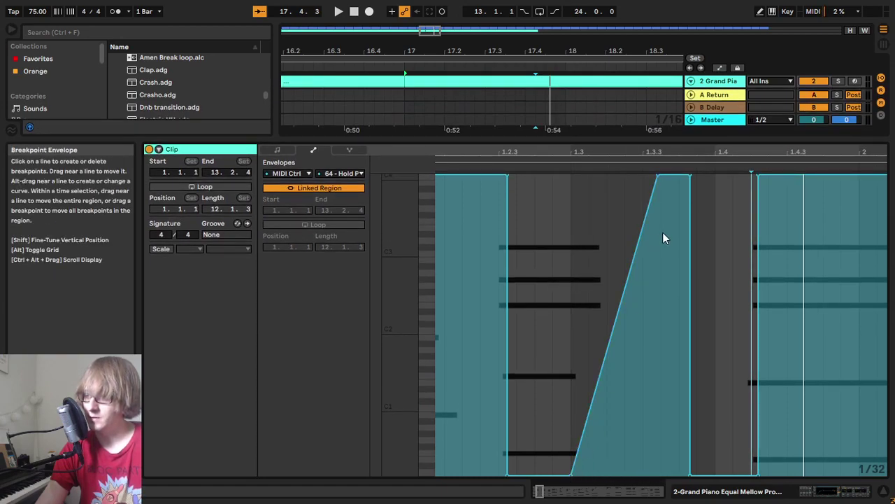
drag(657, 176, 571, 176)
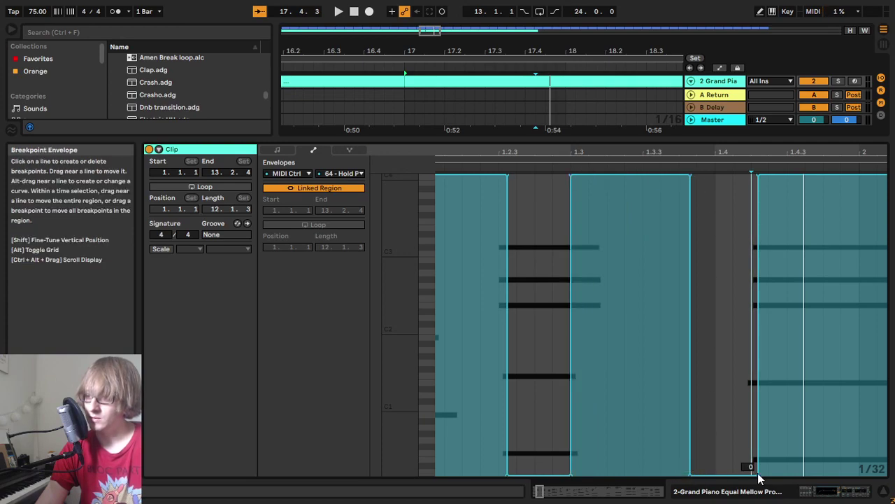
click(690, 476)
click(757, 477)
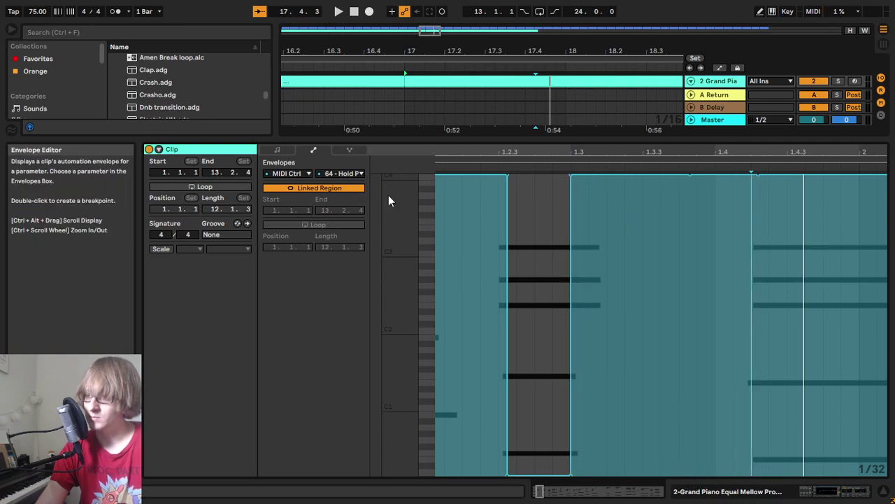
Step: Delete the short F0 to C#3 chord at 1.2.3 from the clip's notes
click(278, 150)
drag(586, 272, 538, 420)
key(Delete)
Step: Move the E0 to C#3 chord left to about 1.2.3, into the place of the deleted chord
drag(804, 301, 766, 438)
key(Left)
key(Left)
key(Left)
key(Left)
key(Left)
key(Left)
key(Left)
key(Left)
key(Left)
key(Left)
key(Left)
key(Left)
key(Left)
key(Left)
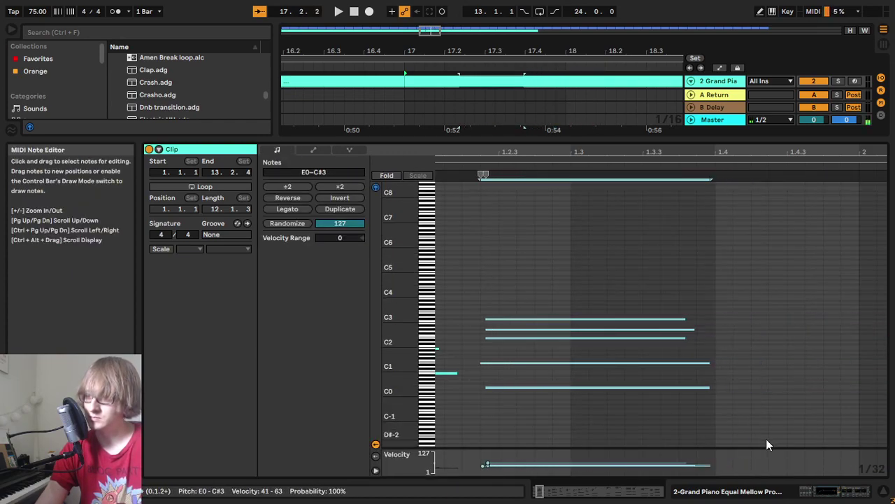
Step: Audition the moved E0 to C#3 chord leading into the F#0 to A#2 chord
key(space)
drag(708, 151, 708, 119)
key(space)
drag(658, 272, 658, 419)
key(space)
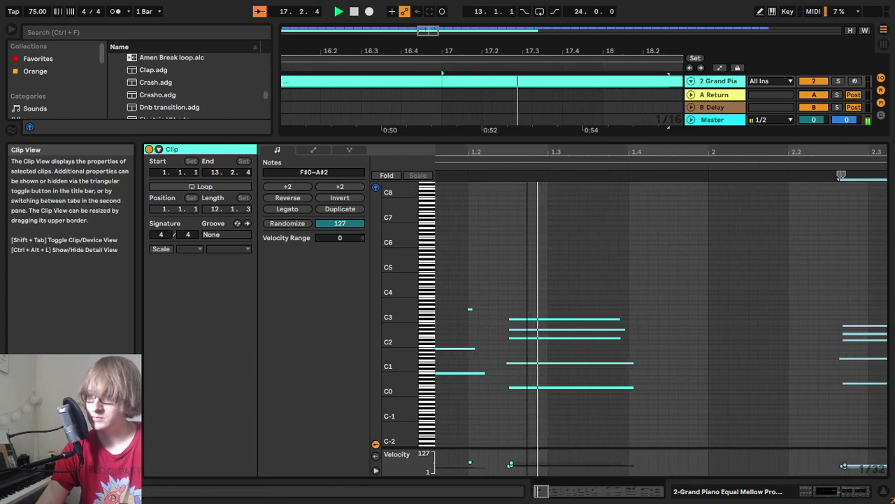
key(space)
Step: Raise the velocity of the top C#3 note in the chord at 1.2.3 to 71 and audition it
drag(402, 320, 380, 343)
scroll(517, 382, down, 2)
click(519, 368)
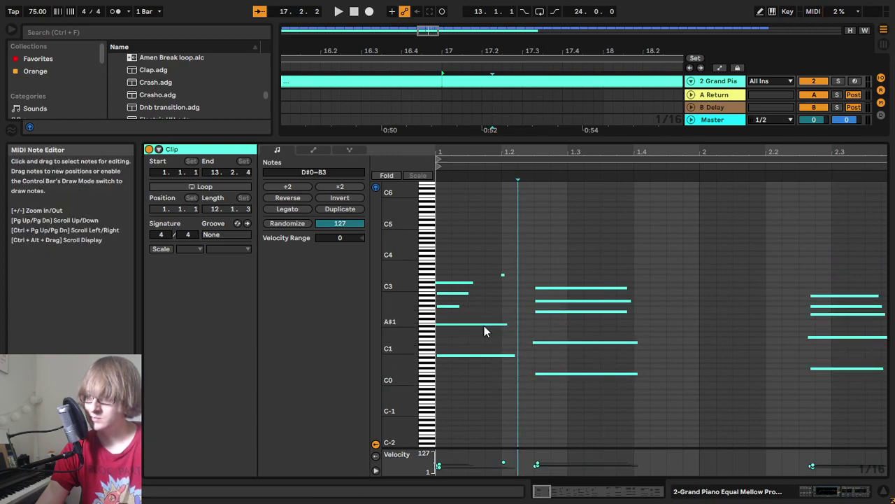
click(572, 282)
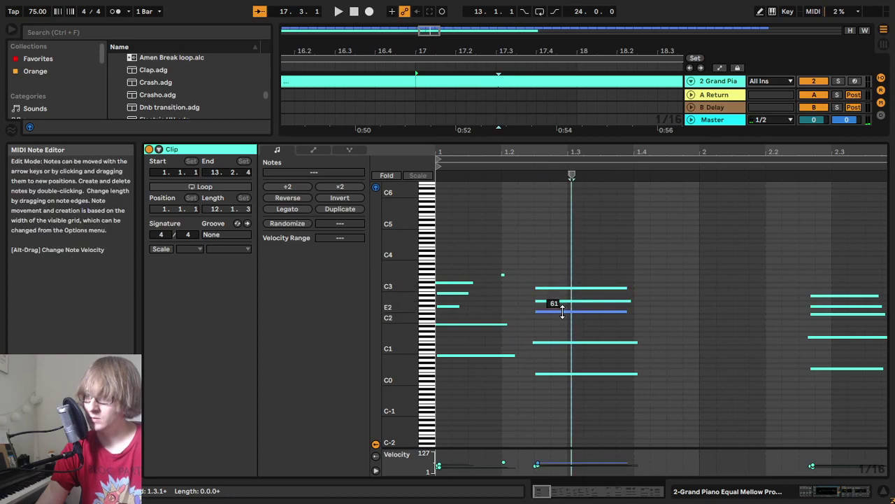
alt+click(561, 312)
drag(562, 312, 580, 284)
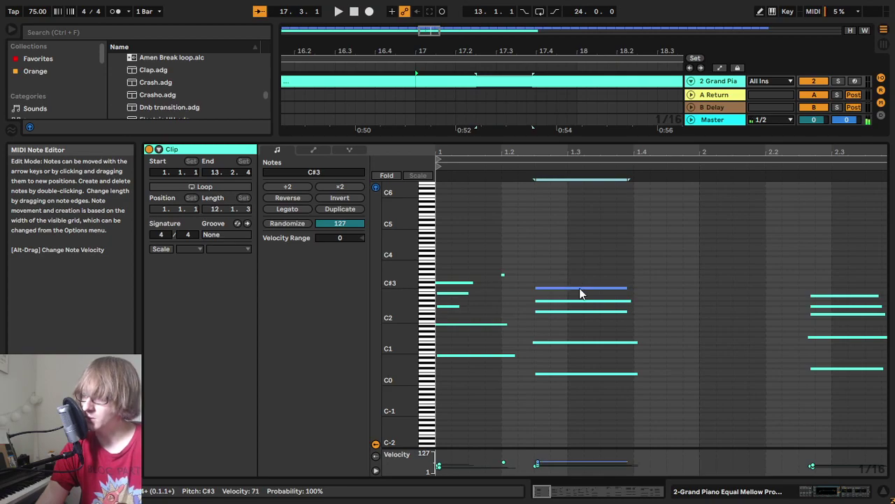
key(space)
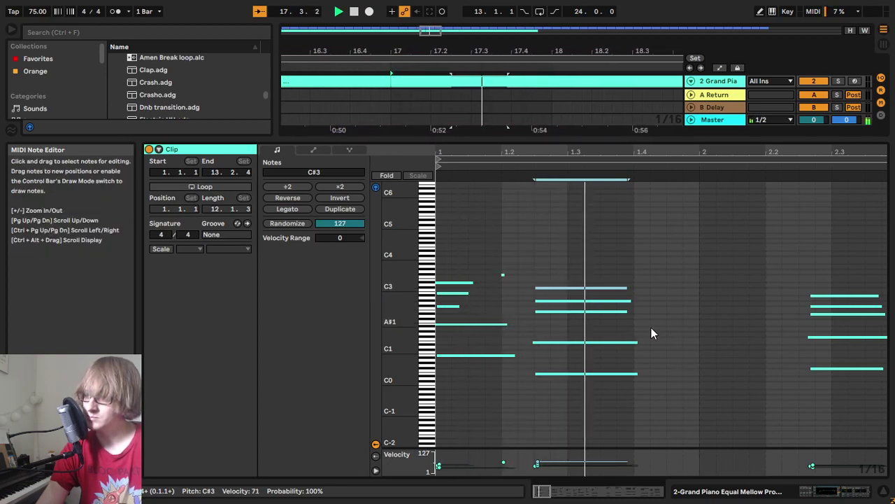
key(space)
Step: Add a short note at 1.3.3 and lower it to B2
drag(518, 266, 503, 287)
click(605, 263)
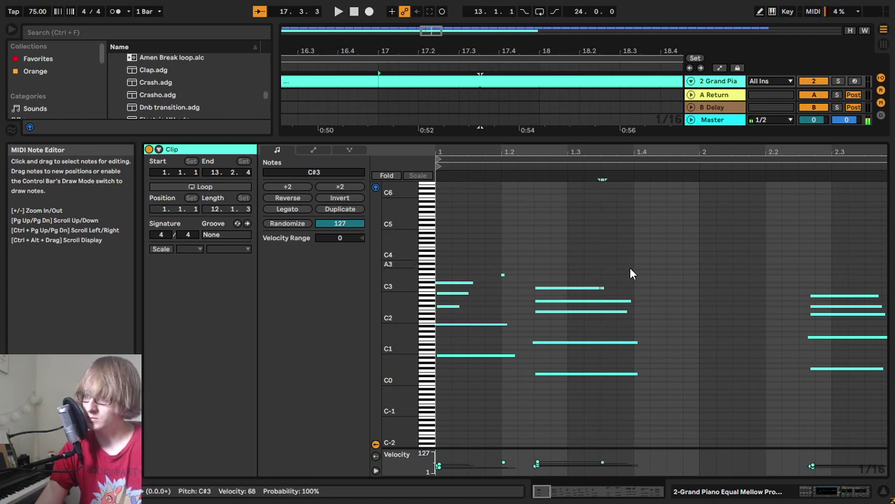
key(Down)
key(Down)
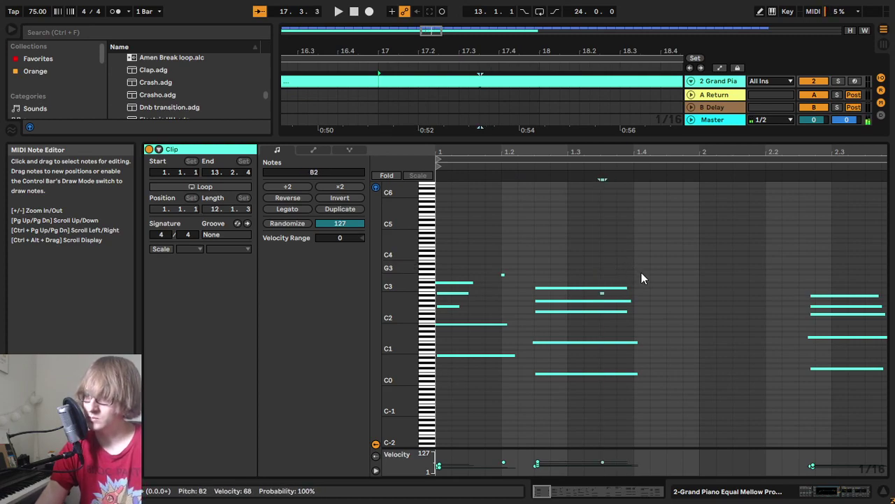
Step: Audition the phrase from bar 17 with the added B2 note
key(space)
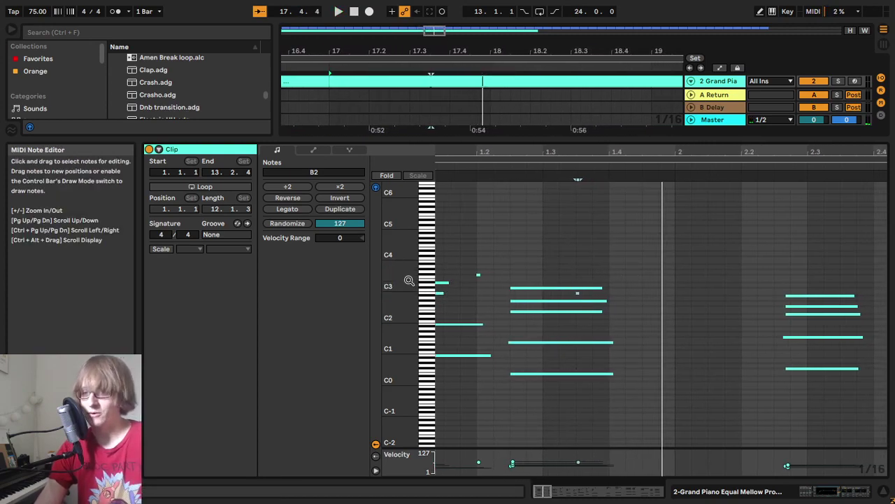
drag(411, 280, 432, 279)
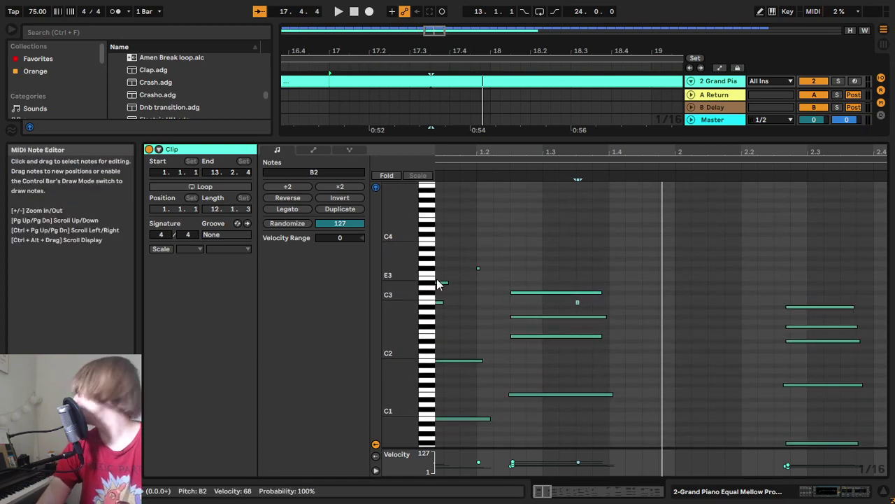
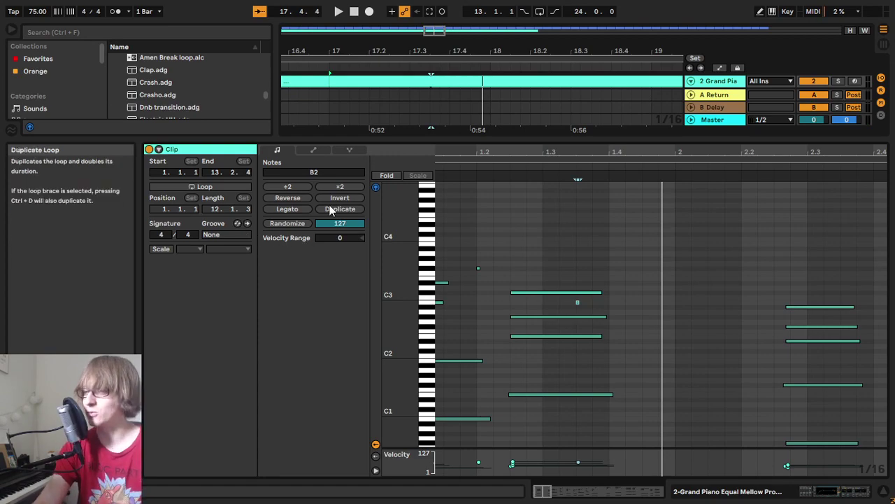
drag(558, 152, 550, 150)
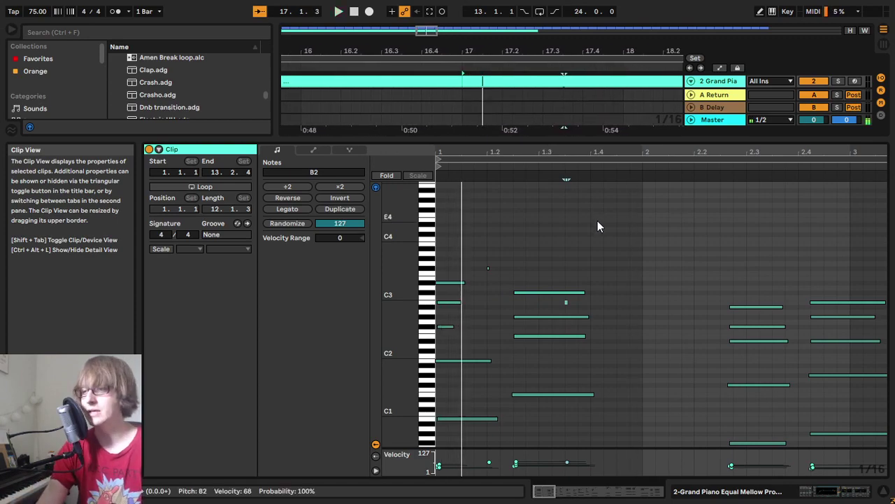
key(space)
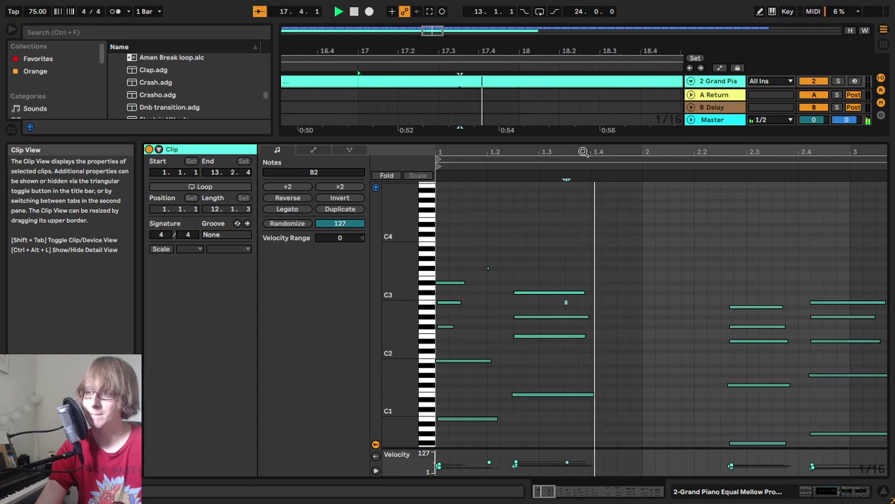
key(space)
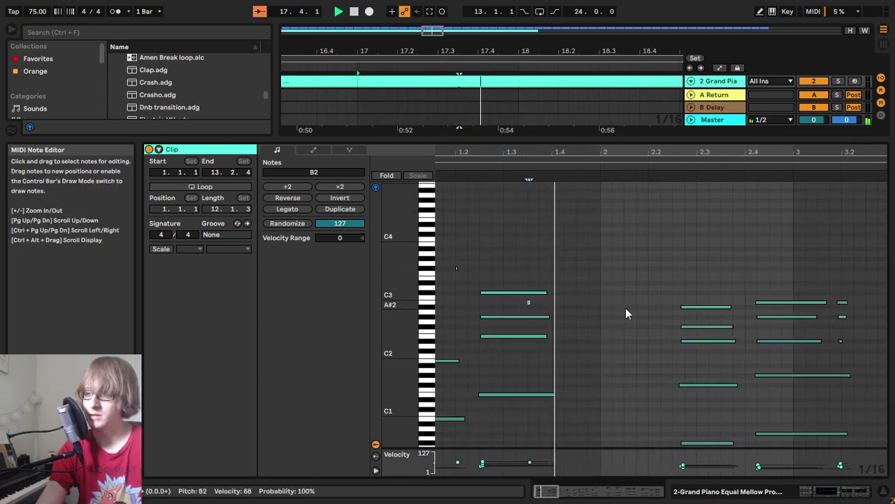
Step: Move the F#0 to A#2 chord left so that it starts at bar 2 of the clip
scroll(648, 301, down, 3)
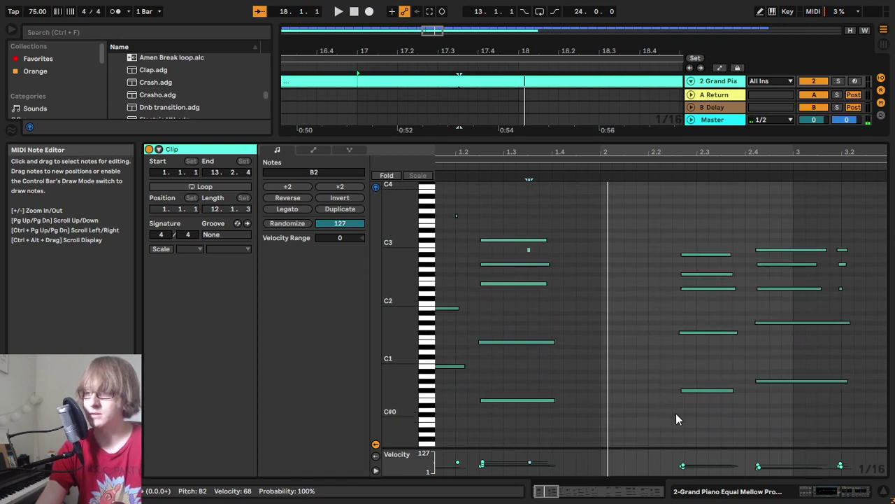
drag(674, 412, 712, 197)
key(Left)
key(Left)
key(Left)
key(Left)
key(Left)
key(Left)
key(Left)
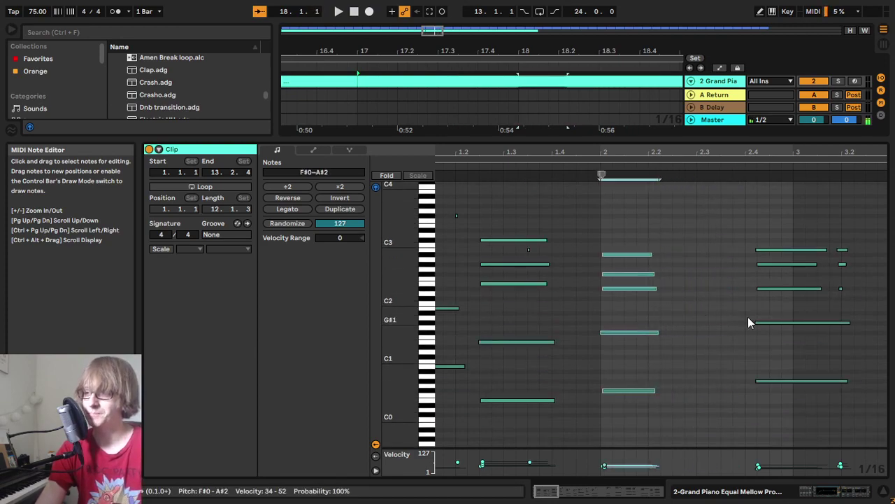
Step: Move the G#0 to B2 chord left so that it starts at 2.2.3
drag(782, 410, 789, 208)
key(Left)
key(Left)
key(Left)
key(Left)
key(Left)
key(Left)
key(Left)
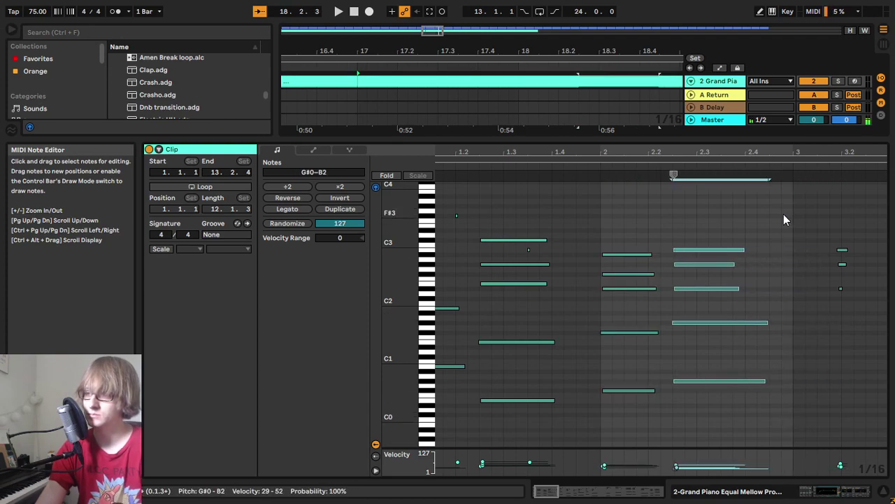
Step: In the 64-Hold Pedal envelope, move the pedal lift near 2.2.3 left, releasing at bar 2 and re-pressing just after it
click(313, 149)
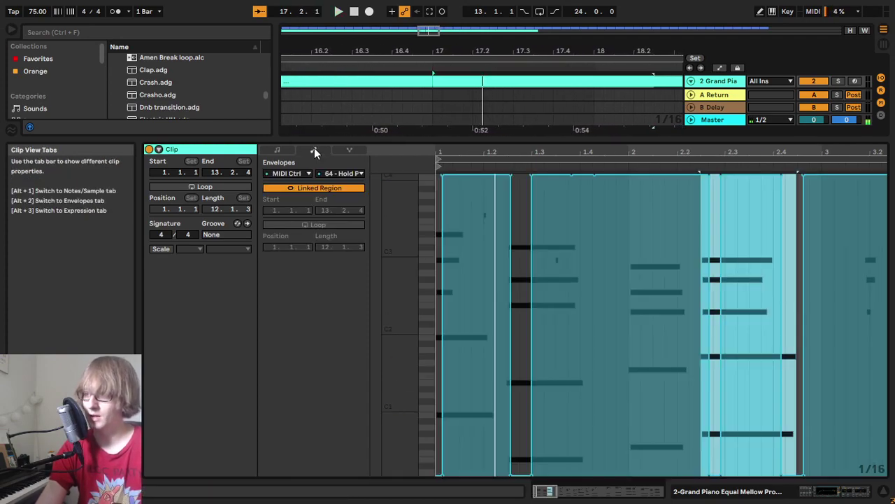
click(739, 194)
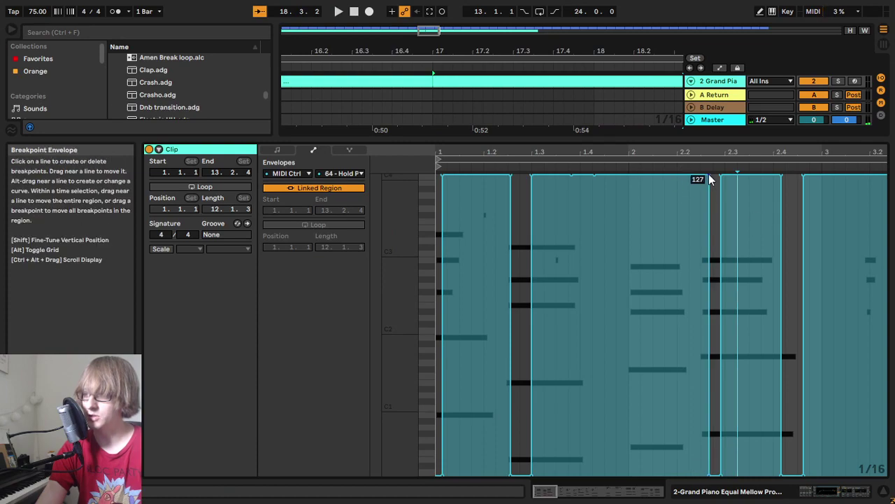
drag(709, 175, 630, 175)
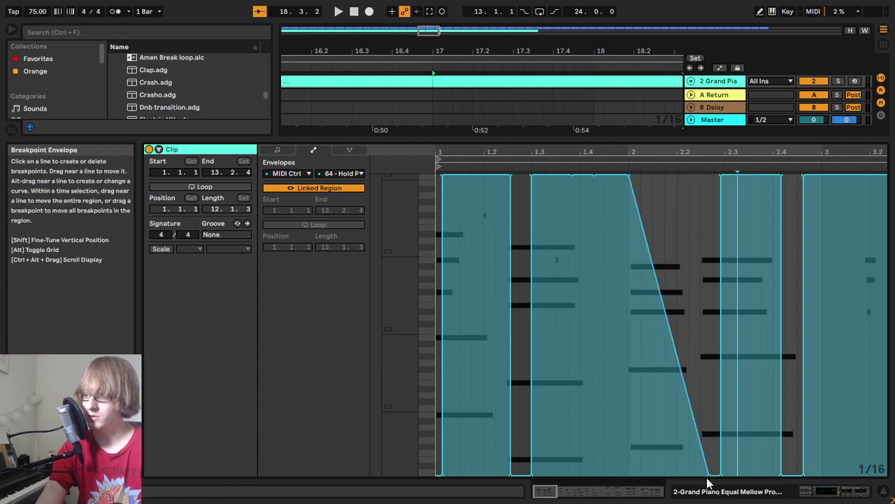
drag(708, 479, 630, 476)
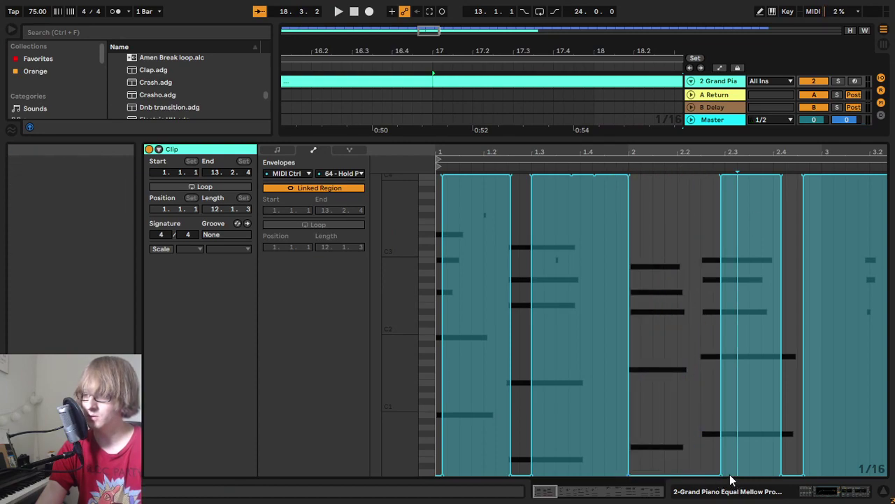
drag(721, 476, 640, 475)
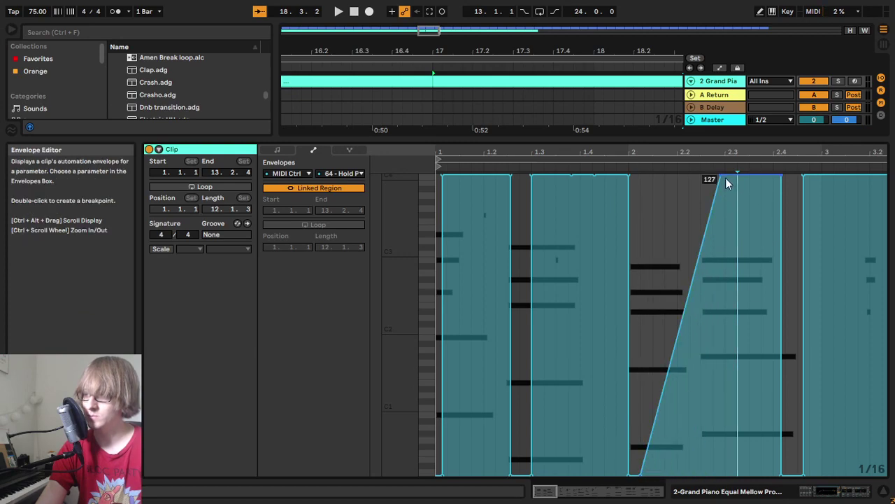
drag(722, 175, 605, 178)
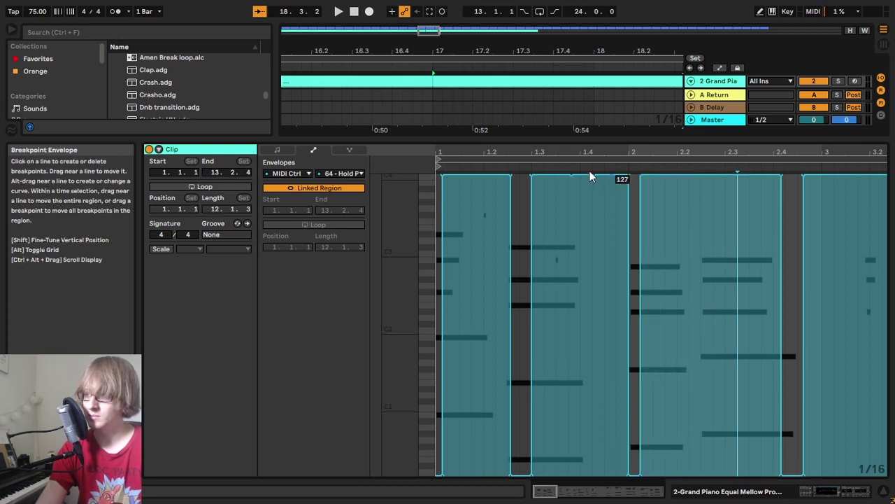
Step: In the 64-Hold Pedal envelope, move the pedal release at bar 2 slightly right, just after the chord's start
key(space)
drag(661, 152, 610, 305)
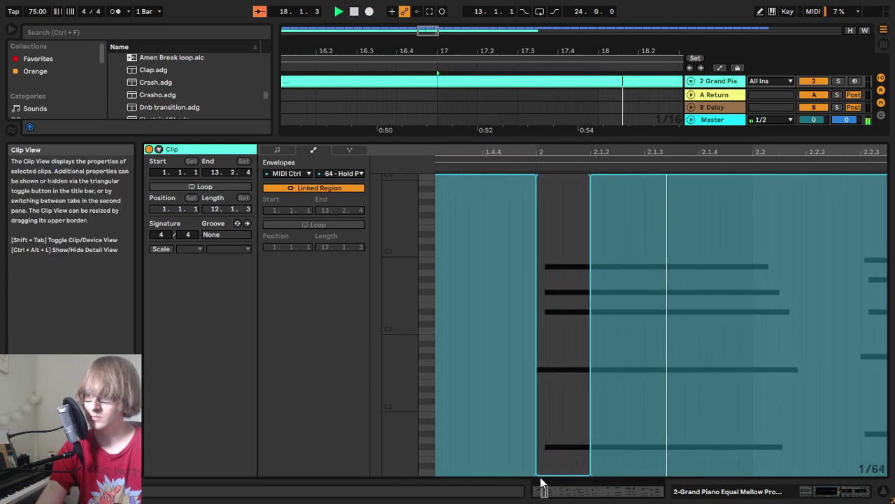
drag(537, 476, 564, 476)
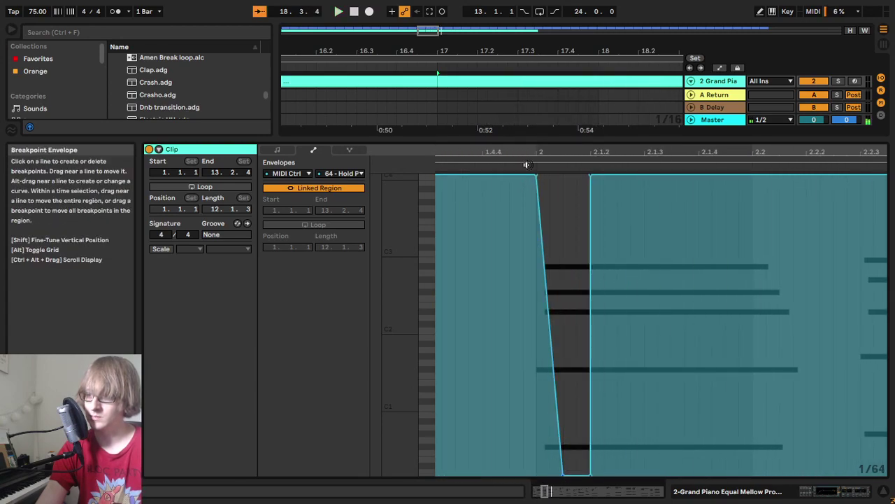
drag(537, 174, 551, 174)
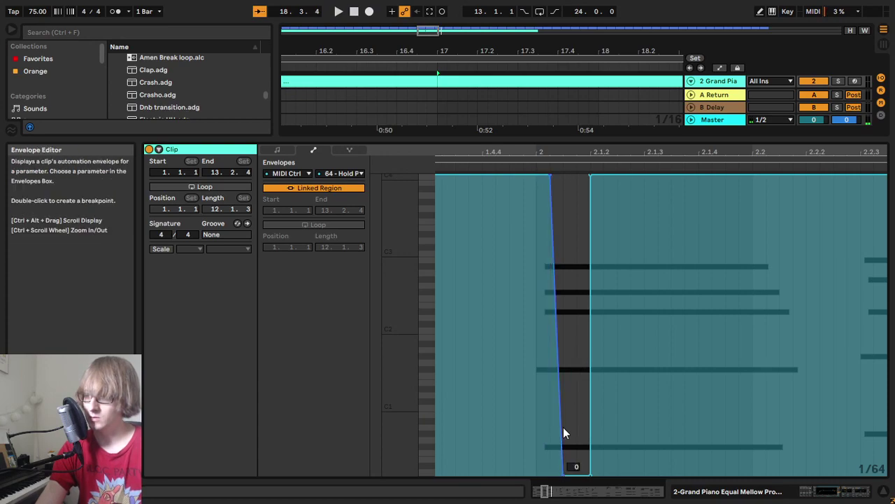
drag(561, 479, 550, 478)
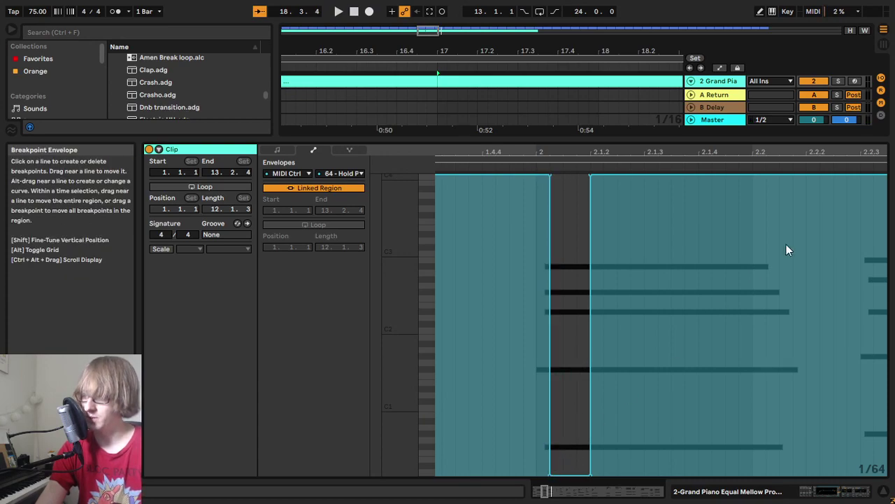
Step: Move the pedal lift near 2.4 left, releasing at 2.2.3 and re-pressing just before 2.3
drag(755, 149, 483, 110)
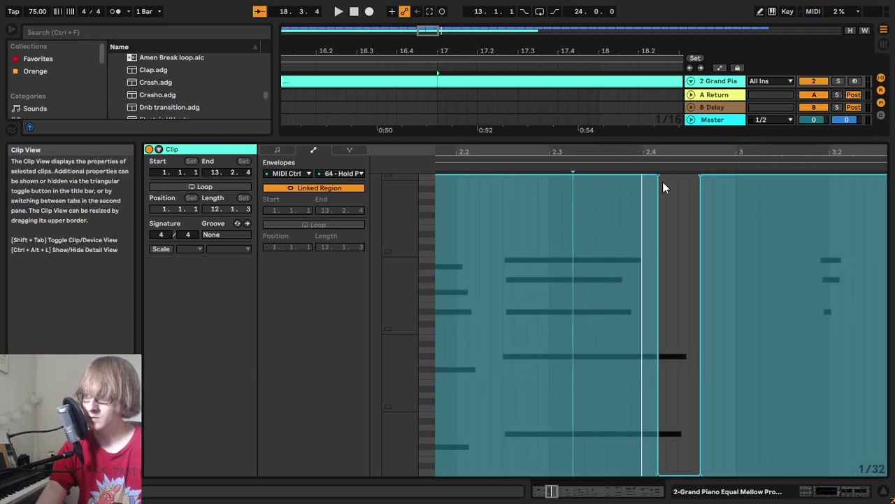
drag(656, 173, 504, 174)
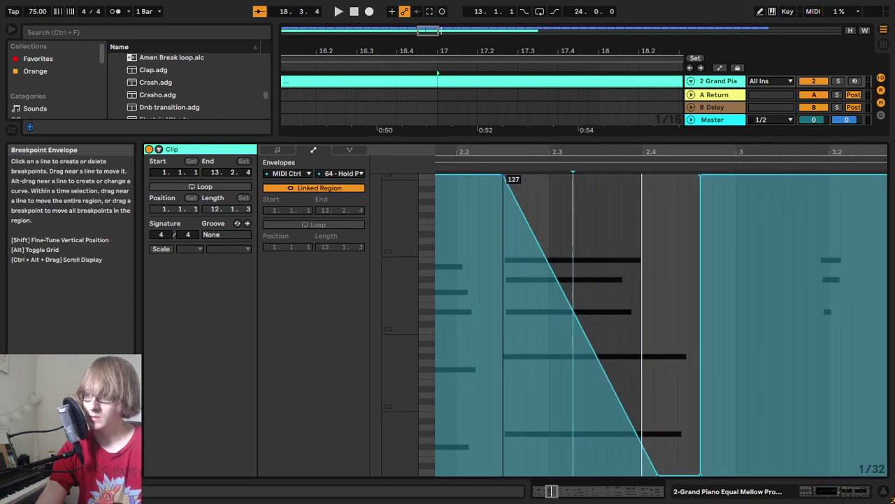
drag(659, 476, 504, 475)
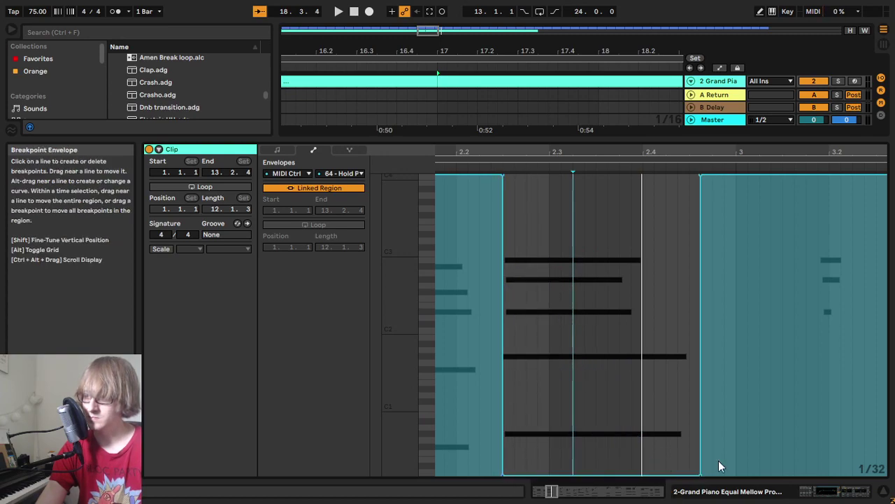
drag(701, 475, 539, 476)
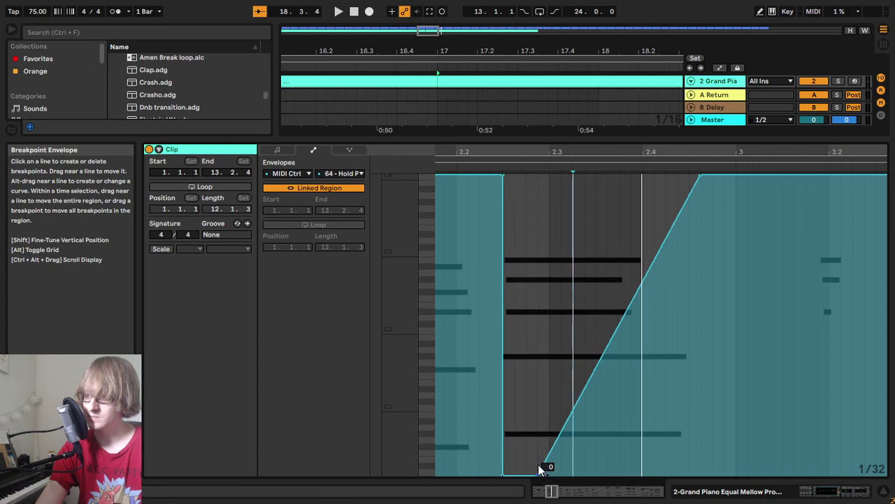
drag(701, 174, 549, 170)
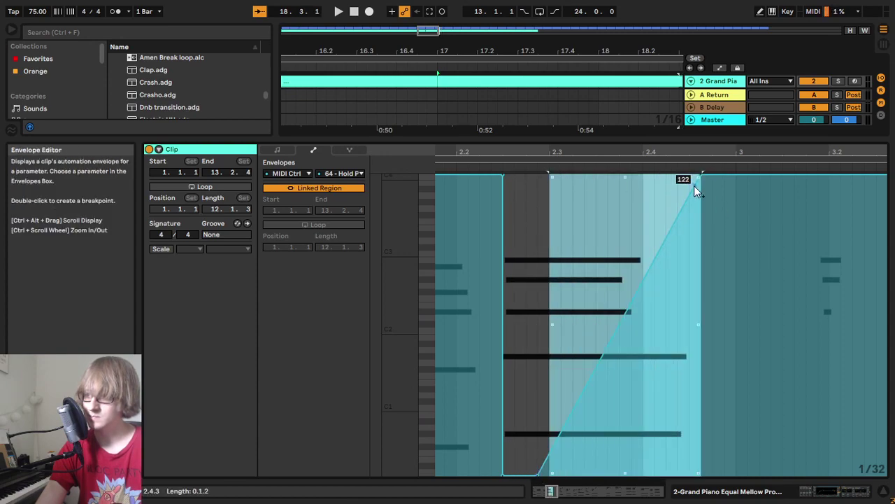
click(694, 185)
drag(701, 173, 693, 180)
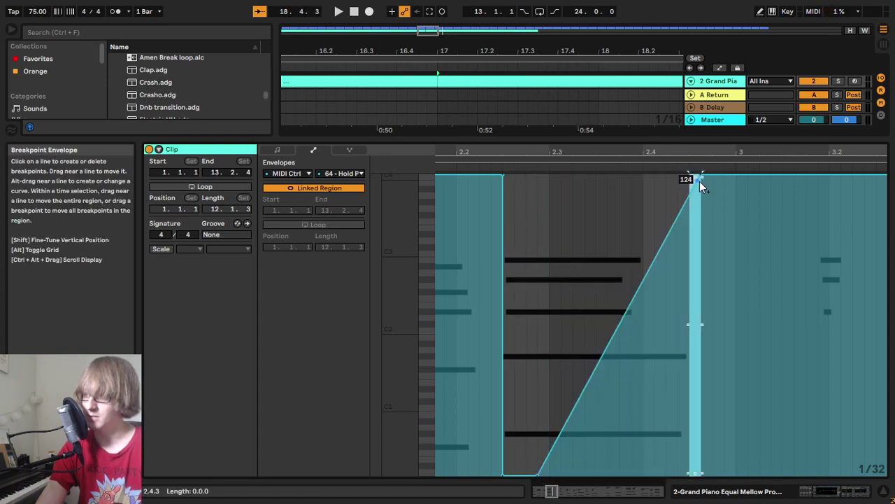
click(665, 193)
drag(701, 175, 570, 378)
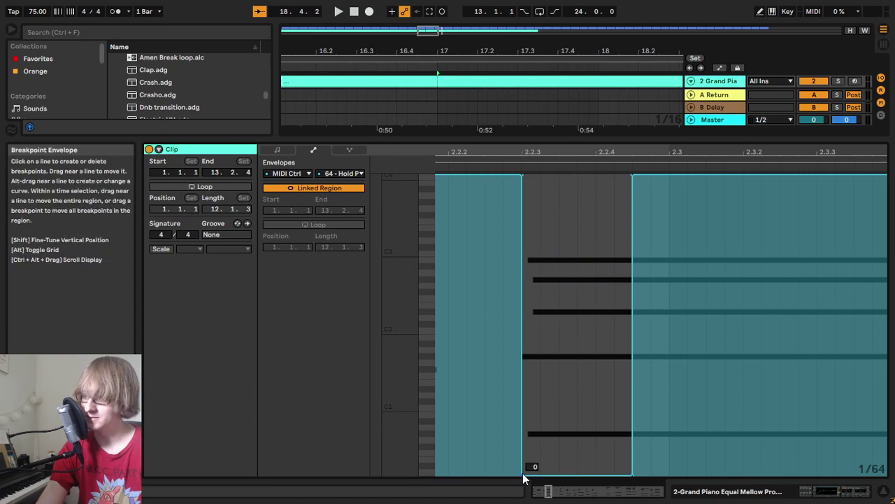
Step: Move the pedal release at 2.2.3 slightly right, just after the chord's start, and play the phrase back
drag(523, 473, 540, 473)
drag(523, 175, 541, 175)
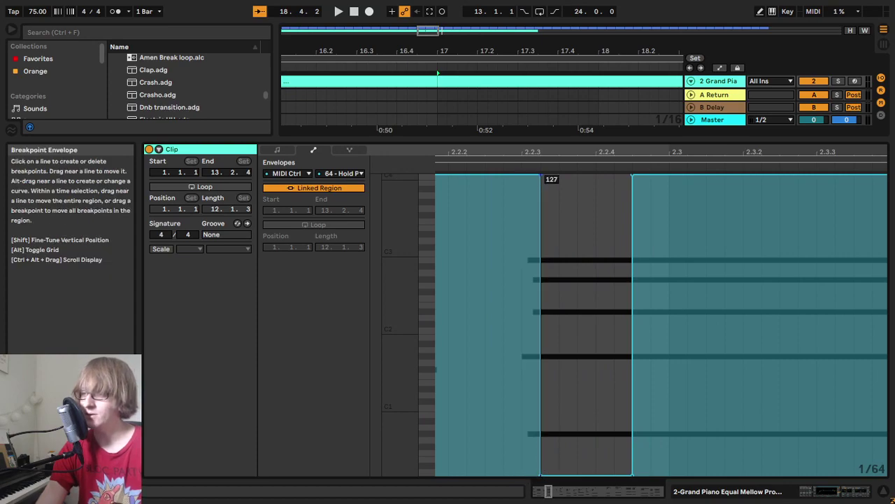
mouse_move(631, 176)
mouse_down()
mouse_move(632, 270)
mouse_move(632, 174)
mouse_up()
click(597, 226)
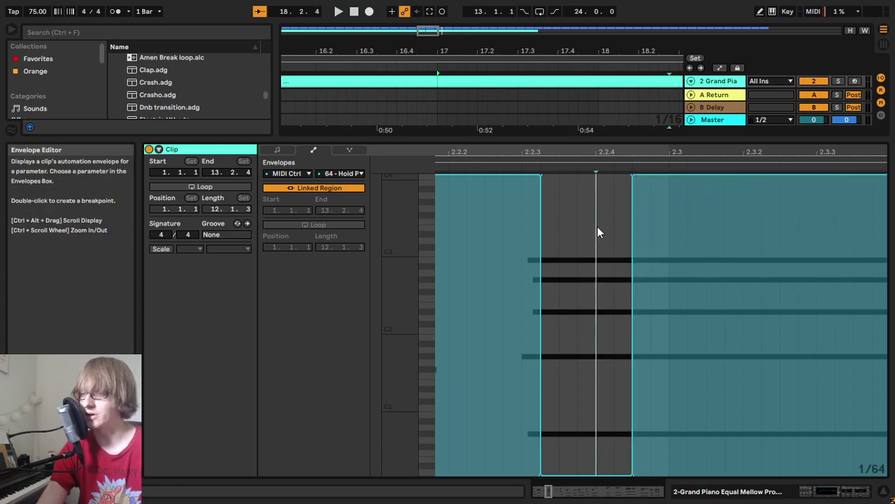
drag(586, 149, 587, 149)
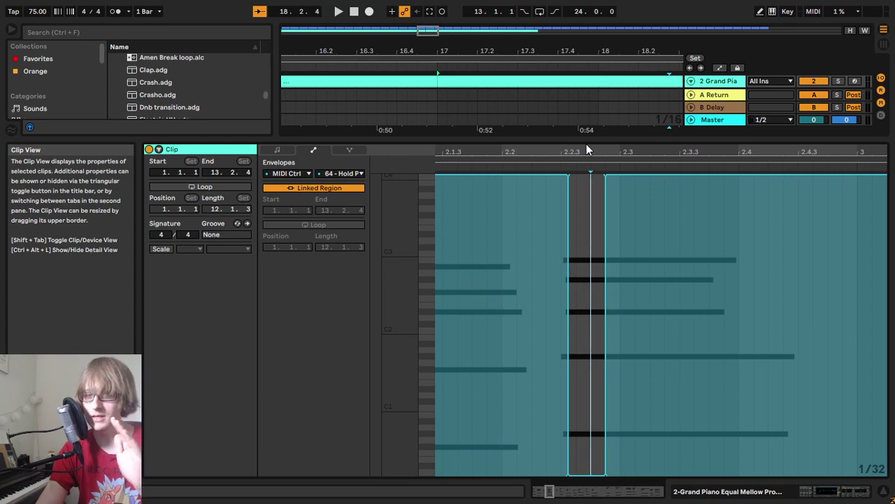
drag(586, 153, 587, 145)
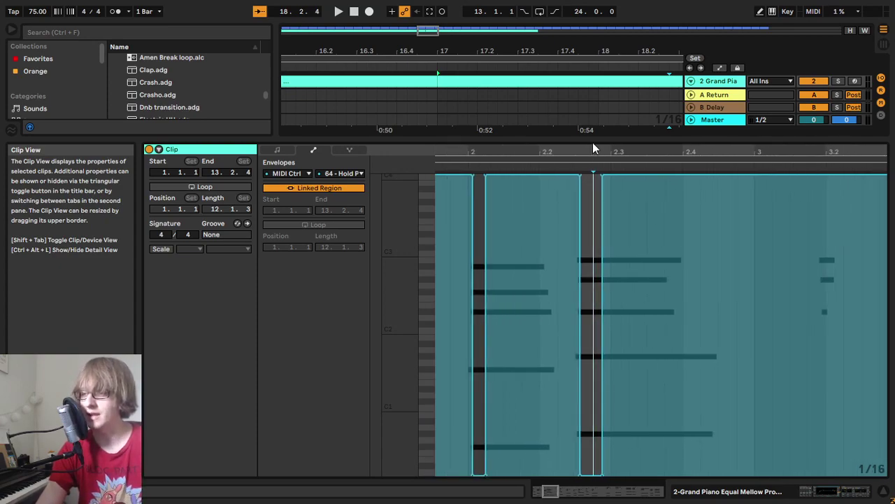
key(space)
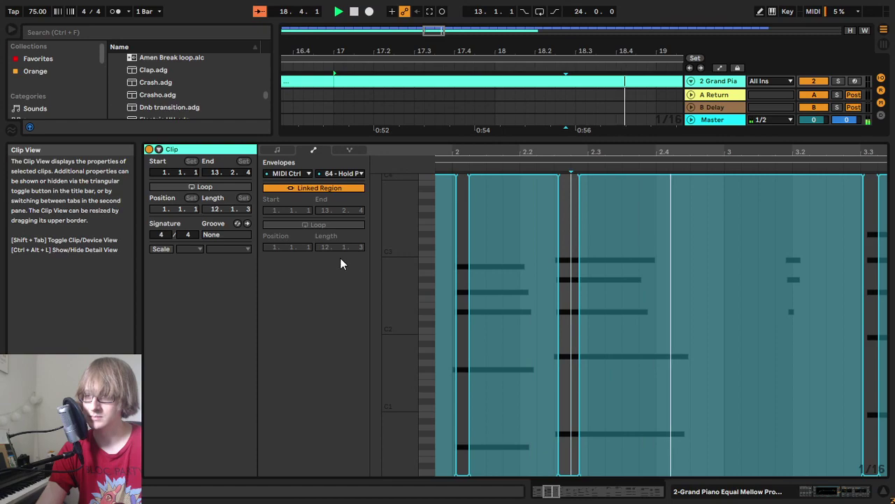
Step: Return to the clip's notes and delete the short B2, G#2 and D#2 notes near 3.2
click(278, 150)
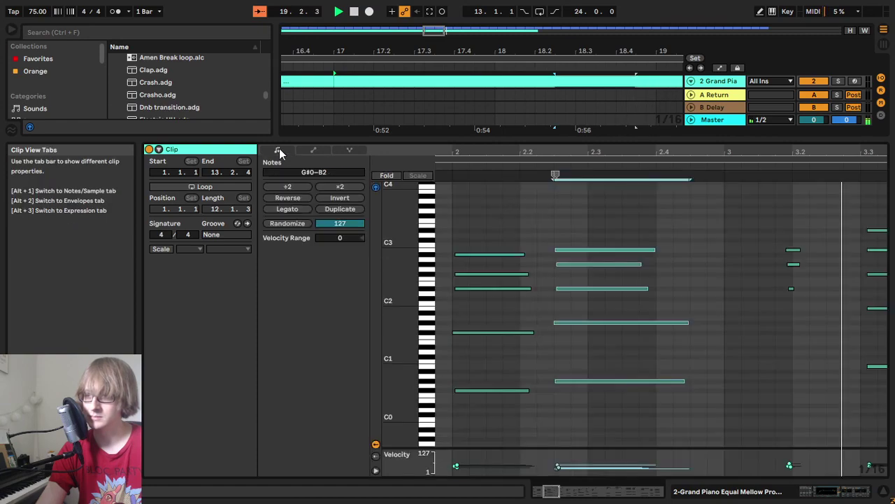
drag(406, 284, 448, 284)
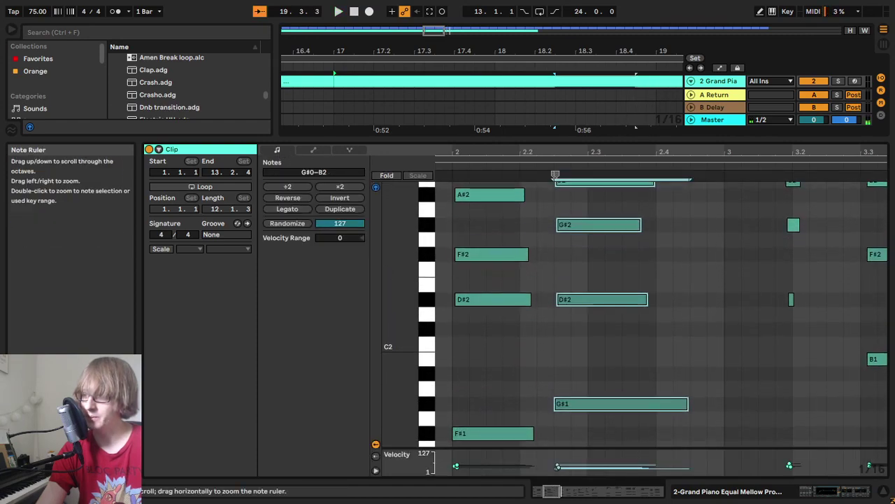
drag(722, 154, 573, 127)
scroll(620, 253, up, 1)
drag(625, 250, 595, 214)
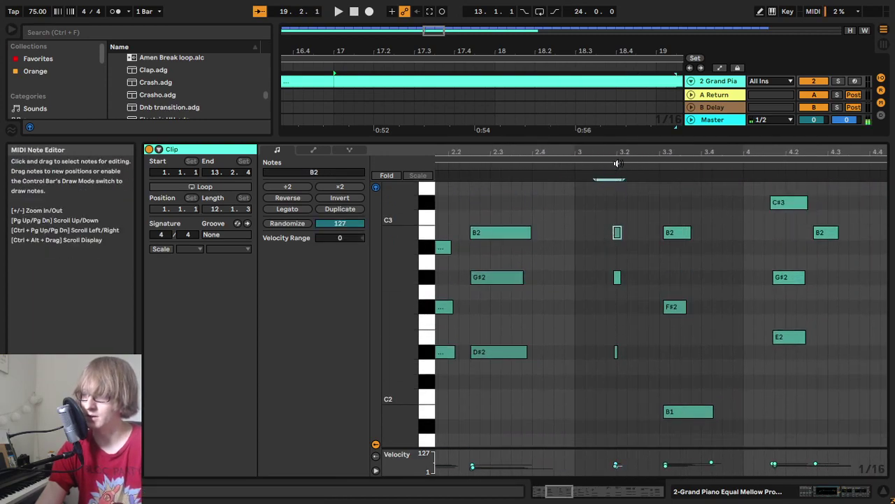
drag(583, 384, 627, 203)
key(Delete)
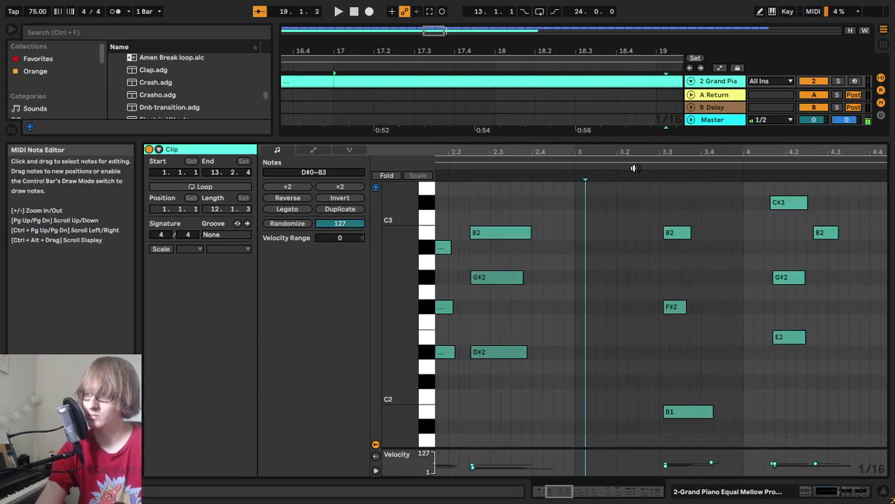
Step: Audition the phrase from bar 17 and check the spacing of the chords around bar 3 of the clip
key(space)
drag(636, 151, 553, 136)
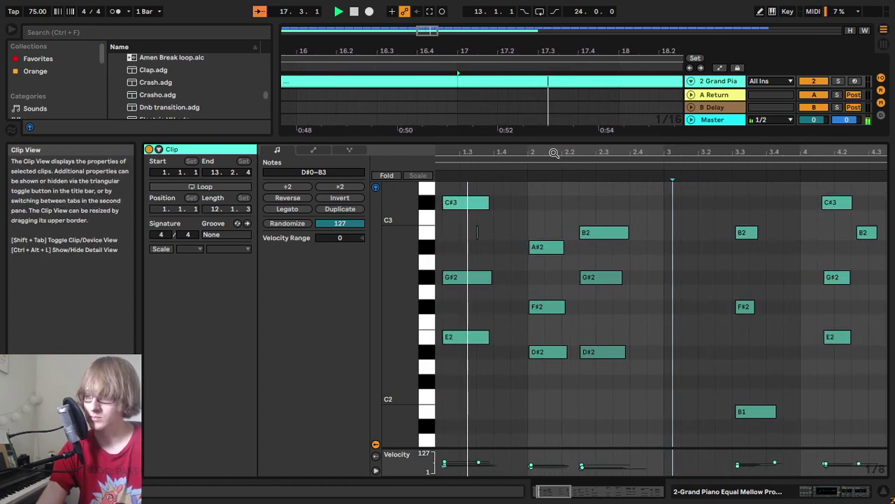
scroll(670, 305, down, 1)
scroll(671, 299, down, 1)
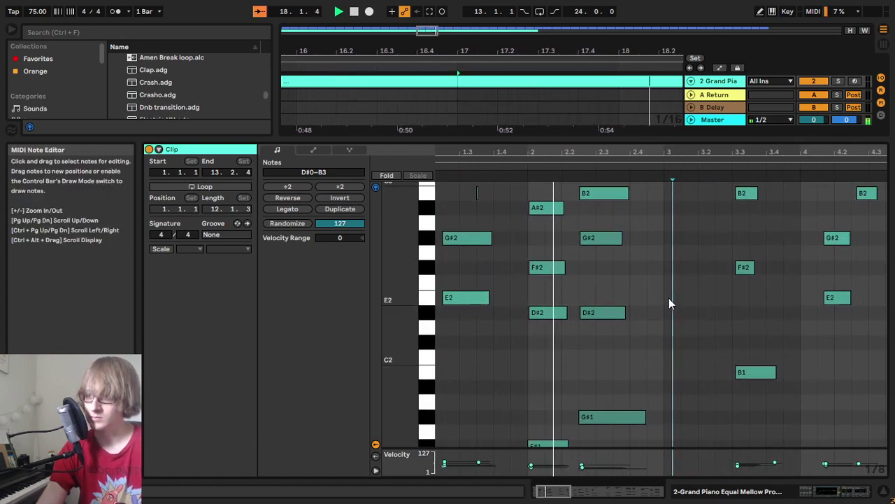
scroll(668, 297, up, 2)
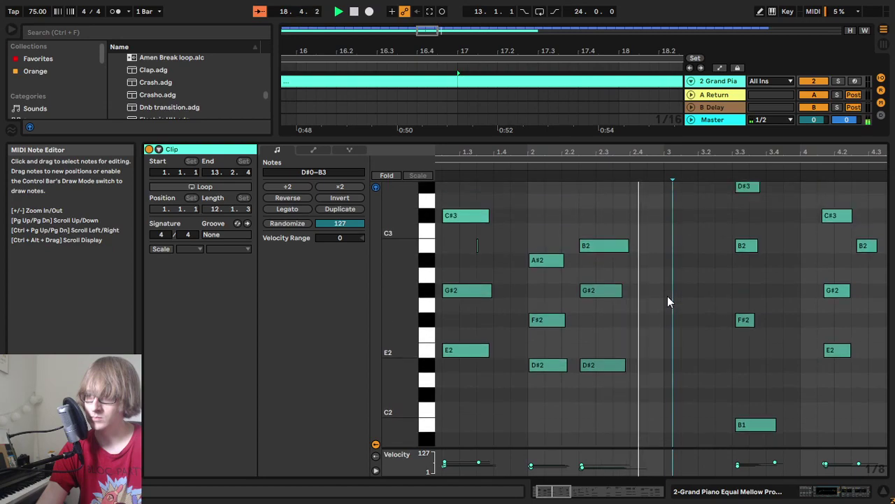
scroll(667, 295, down, 3)
key(space)
drag(404, 301, 415, 293)
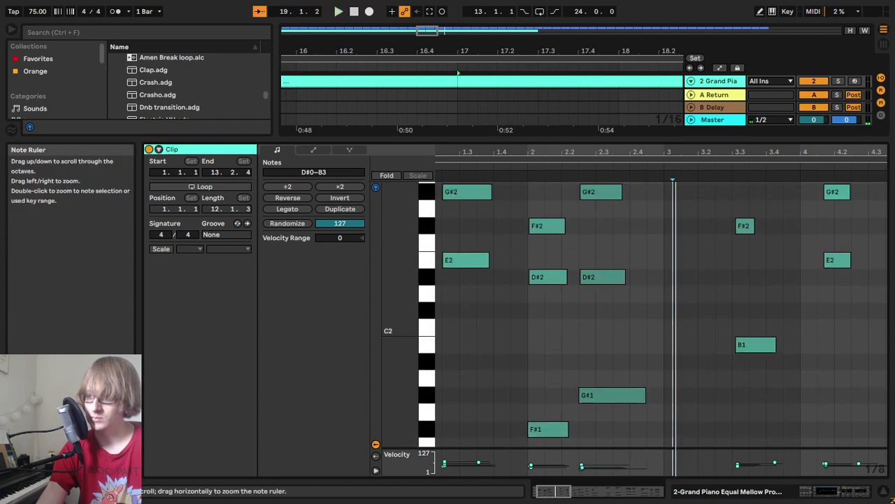
scroll(620, 329, up, 3)
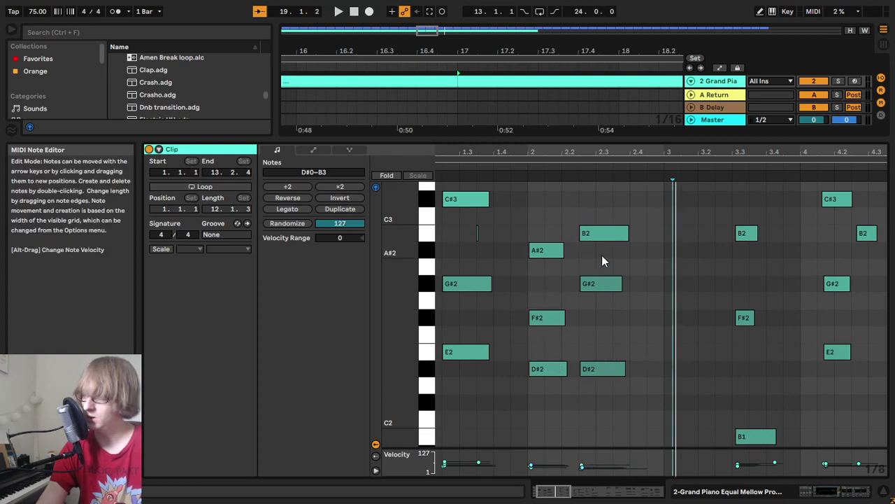
drag(401, 337, 381, 316)
key(space)
scroll(745, 350, down, 2)
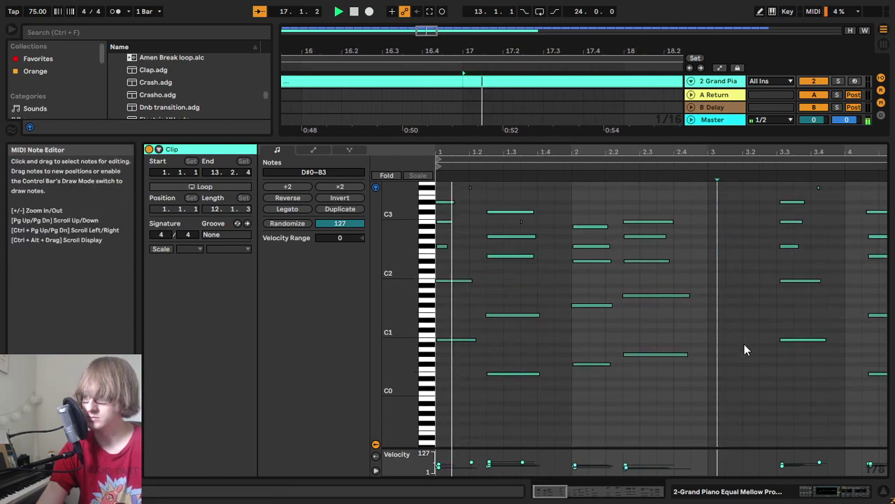
drag(784, 153, 691, 146)
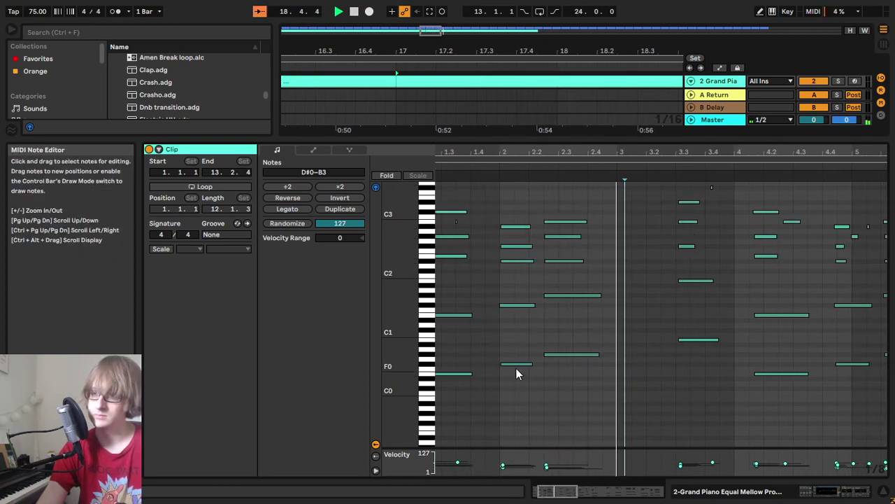
Step: Move the B0 to F#3 chord group at 3.3 left so that it starts at bar 3 of the clip
scroll(735, 323, up, 3)
drag(661, 410, 724, 167)
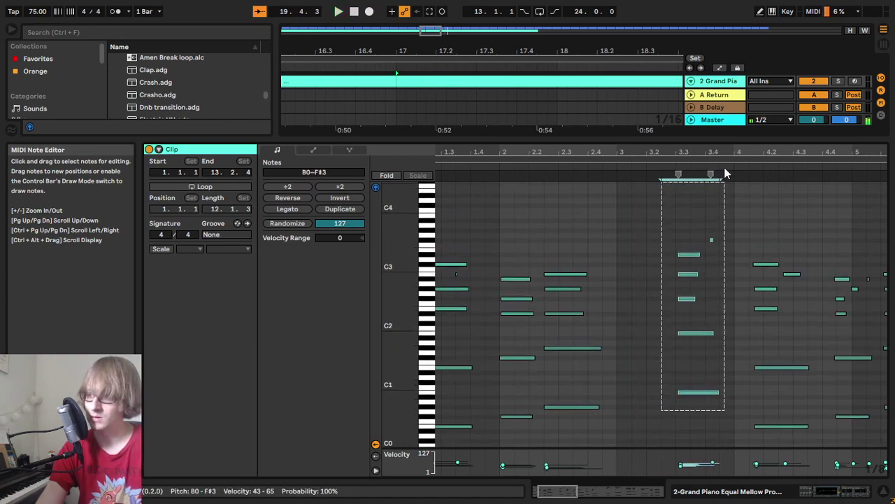
drag(687, 208, 746, 217)
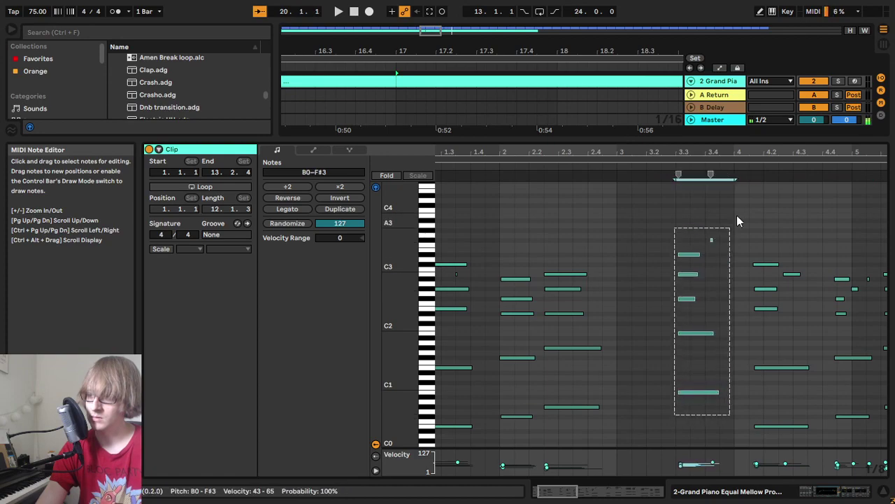
drag(717, 150, 564, 151)
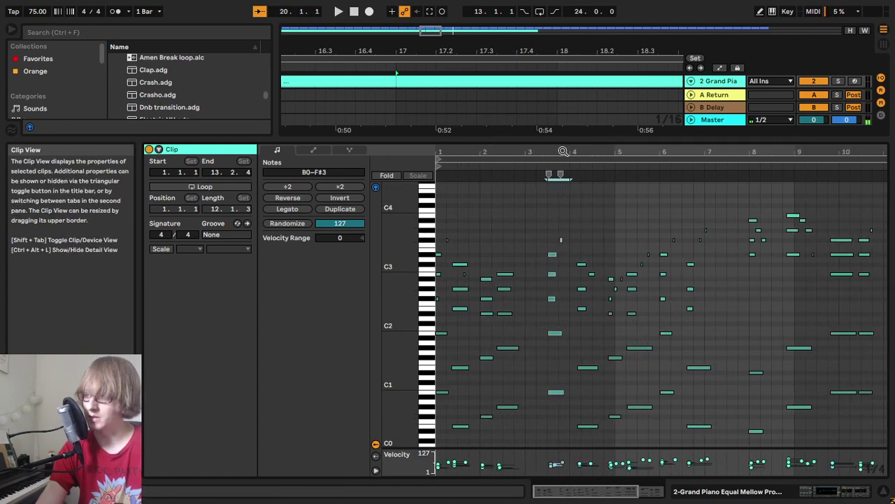
click(539, 167)
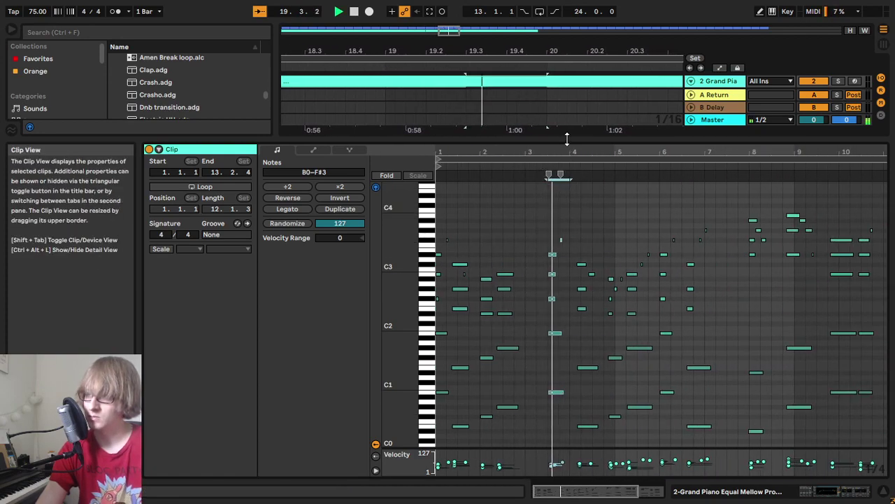
key(space)
drag(559, 150, 563, 165)
drag(563, 256, 576, 230)
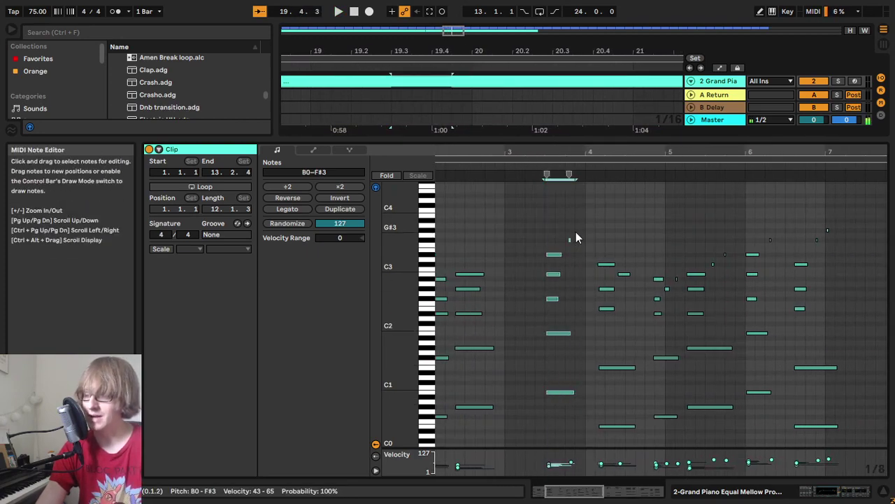
key(Left)
key(Left)
key(Left)
key(Left)
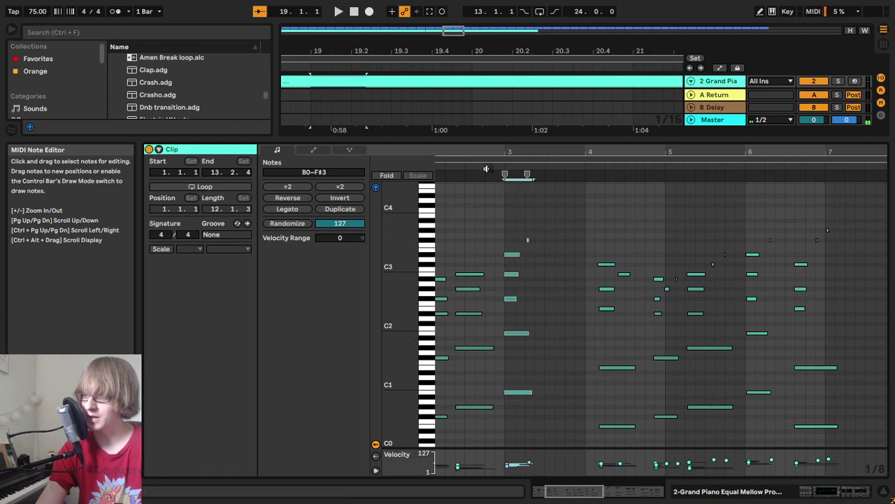
mouse_move(497, 148)
mouse_down()
mouse_move(500, 217)
mouse_move(498, 158)
mouse_up()
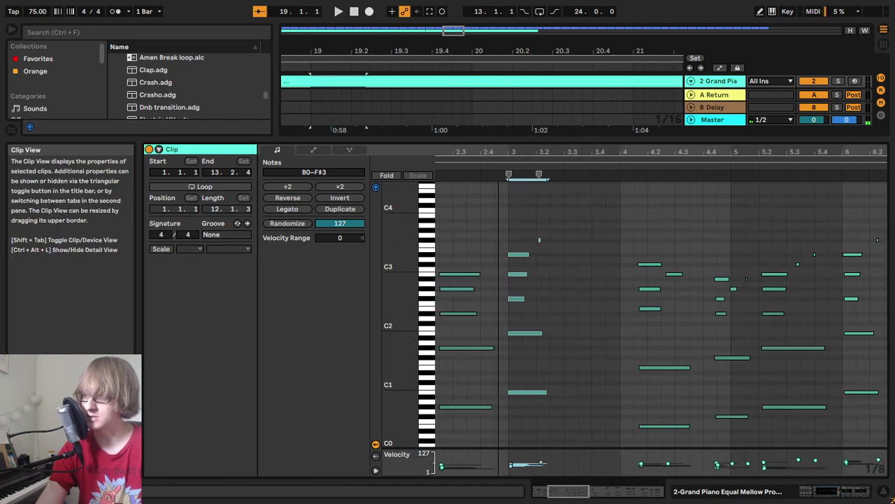
drag(683, 147, 565, 147)
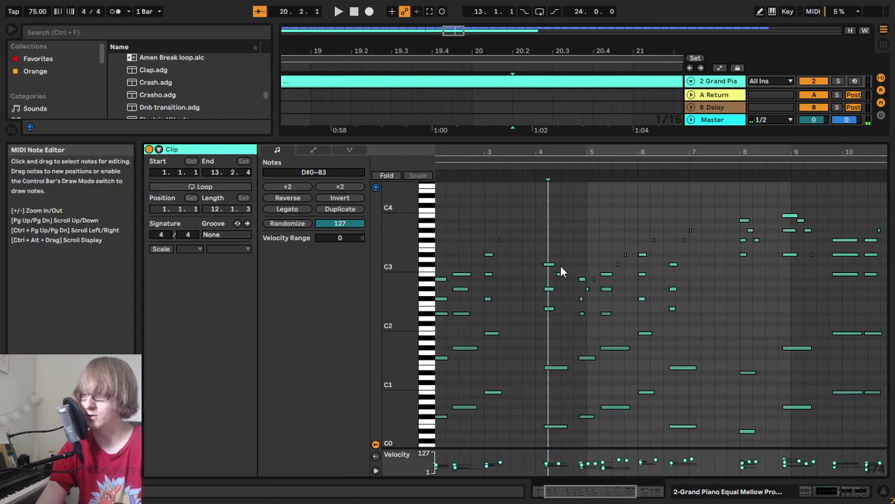
Step: Move the E0 to G#3 notes of bars 4 to 7 left to start at 3.2.3, and nudge the short F#3 note left to 3.2
drag(542, 224, 687, 465)
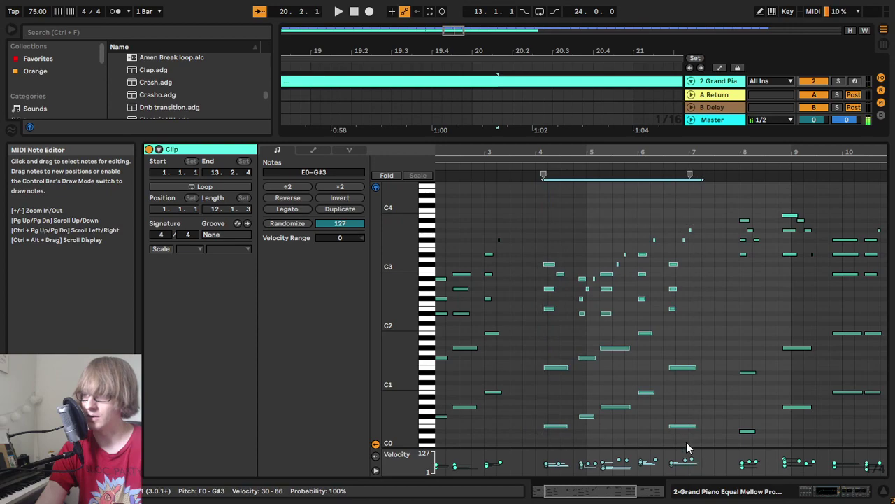
key(Left)
key(Left)
key(Left)
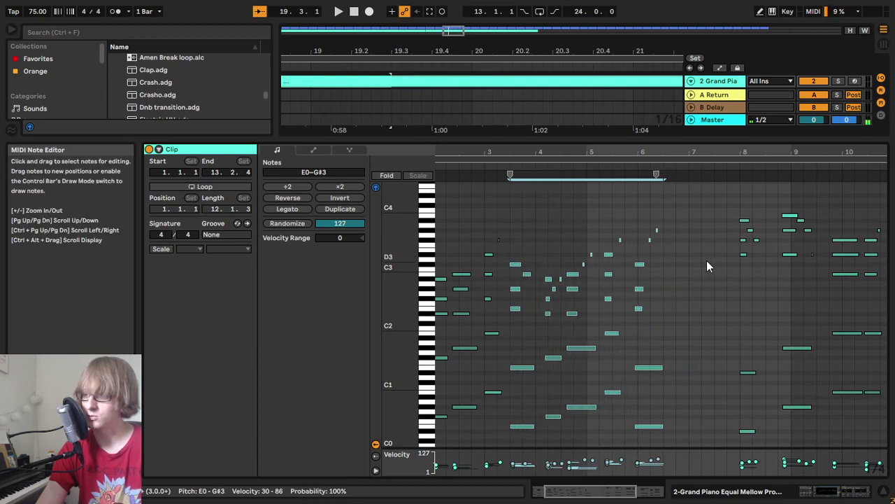
drag(498, 151, 578, 196)
key(Left)
key(Left)
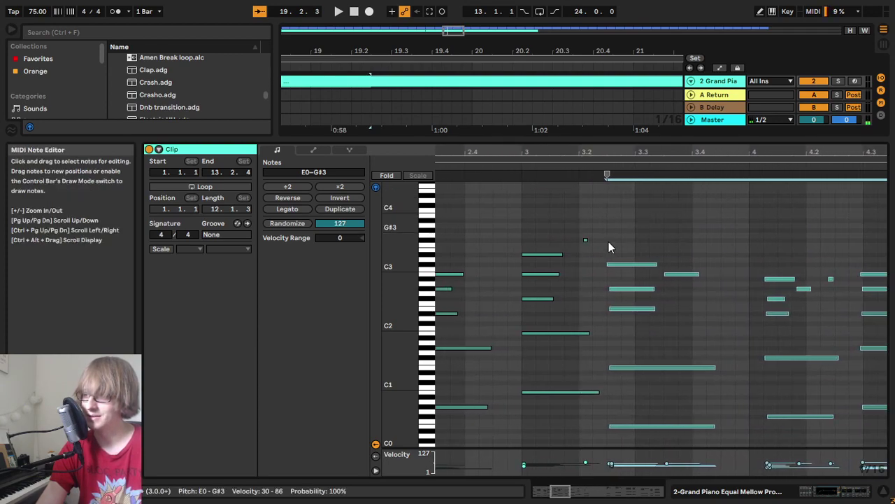
drag(581, 255, 593, 240)
click(633, 207)
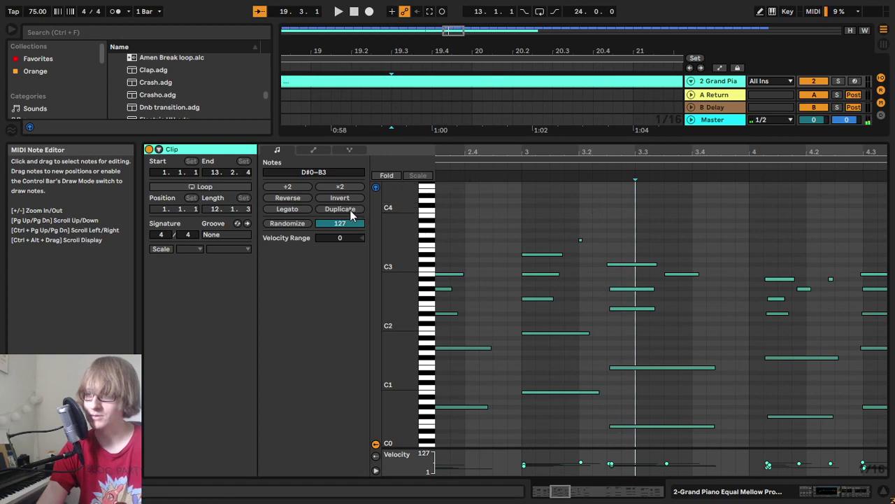
Step: Switch to the clip's hold pedal envelope and delete the breakpoints that follow the pedal dip at 3.3
click(313, 149)
drag(686, 151, 535, 149)
drag(545, 250, 886, 277)
key(Delete)
click(763, 293)
Step: Move the hold pedal dip at 3.3 left so that it falls just after the start of the bar 3 chord
drag(518, 152, 726, 152)
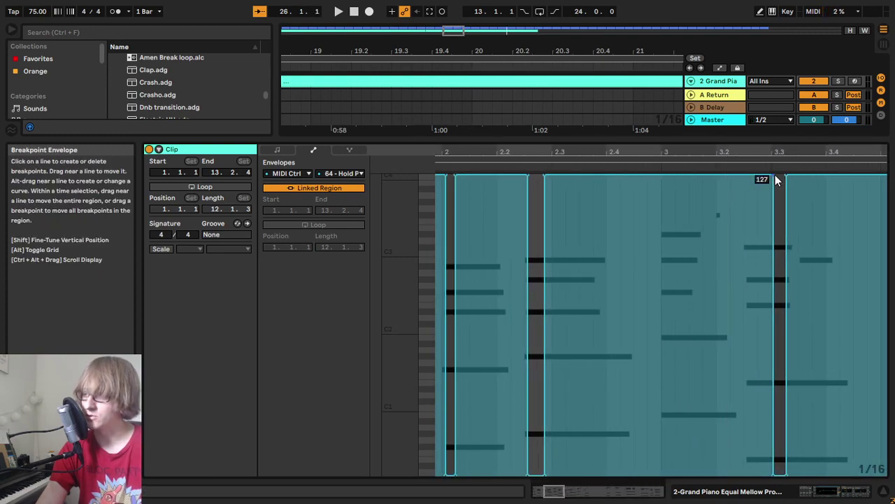
drag(774, 179, 675, 179)
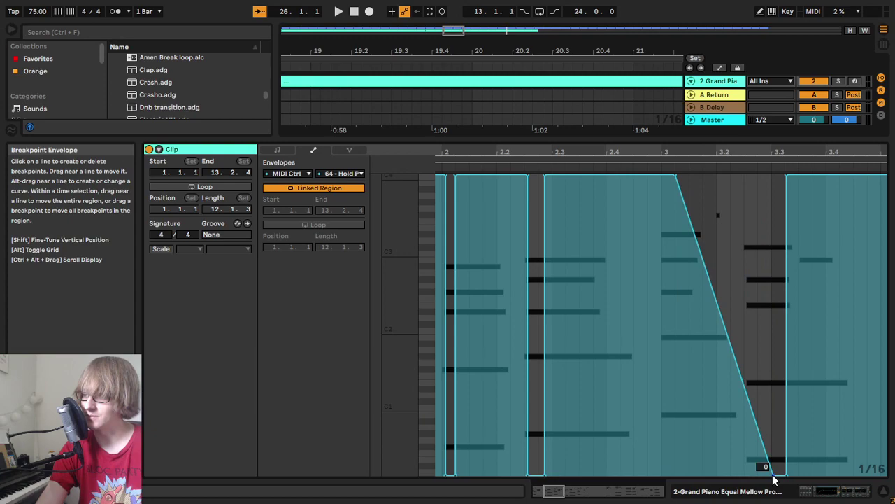
drag(772, 475, 674, 474)
drag(786, 474, 690, 475)
Step: Align the pedal release with bar 3 and the re-press with 3.1.2, both with vertical edges, and play the phrase back
drag(668, 152, 644, 175)
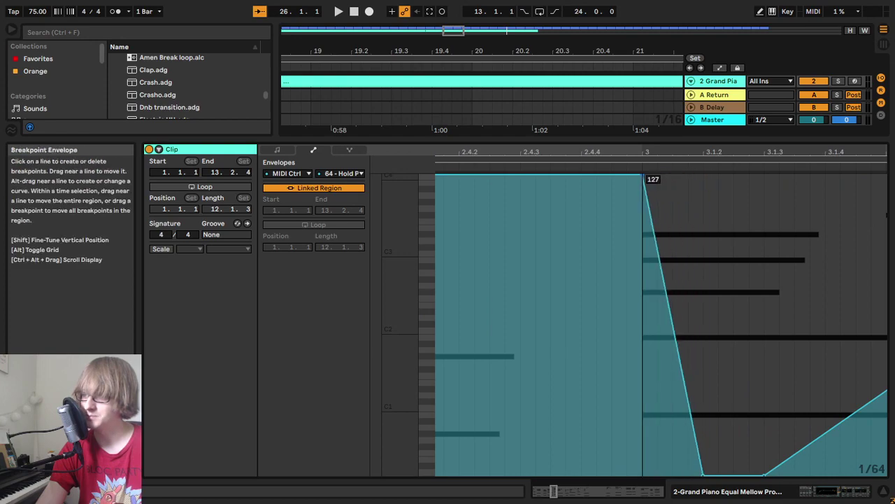
drag(701, 474, 643, 469)
drag(764, 478, 705, 473)
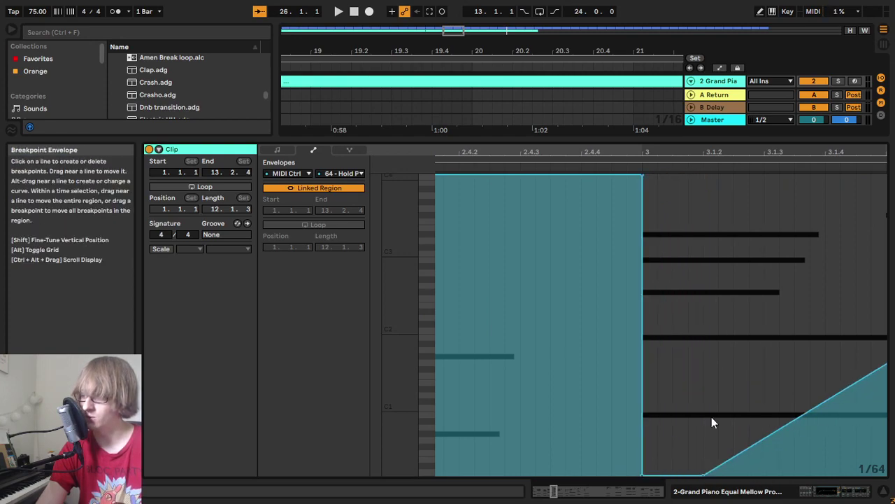
drag(740, 152, 693, 154)
drag(756, 176, 691, 178)
key(space)
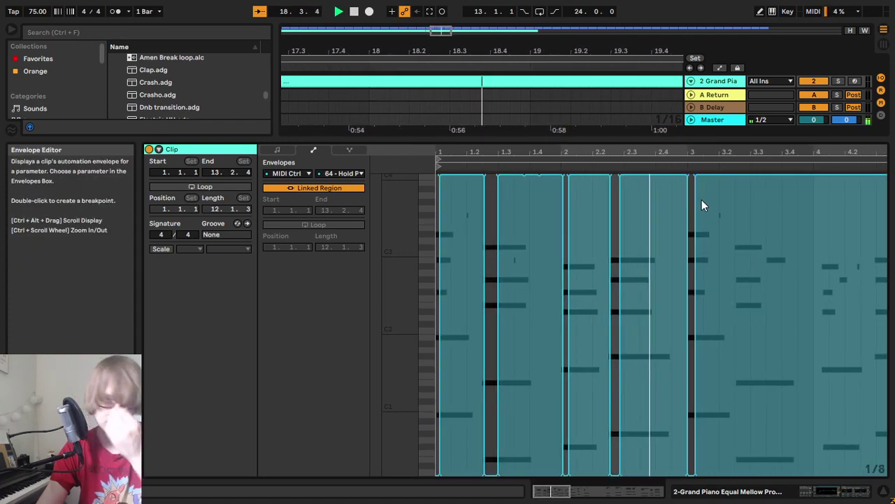
Step: Add a hold pedal release down to 0 at 3.2.3, where the next chord starts
drag(666, 152, 606, 168)
scroll(603, 176, up, 6)
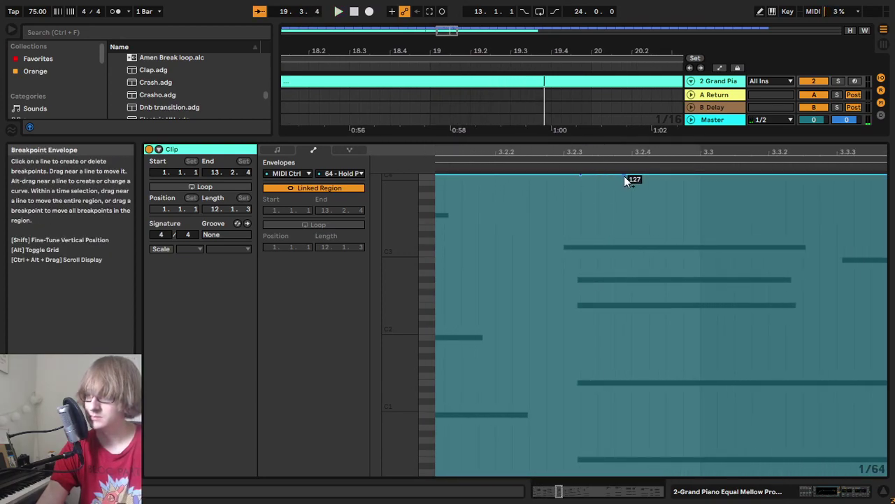
drag(599, 181, 582, 466)
drag(607, 323, 649, 470)
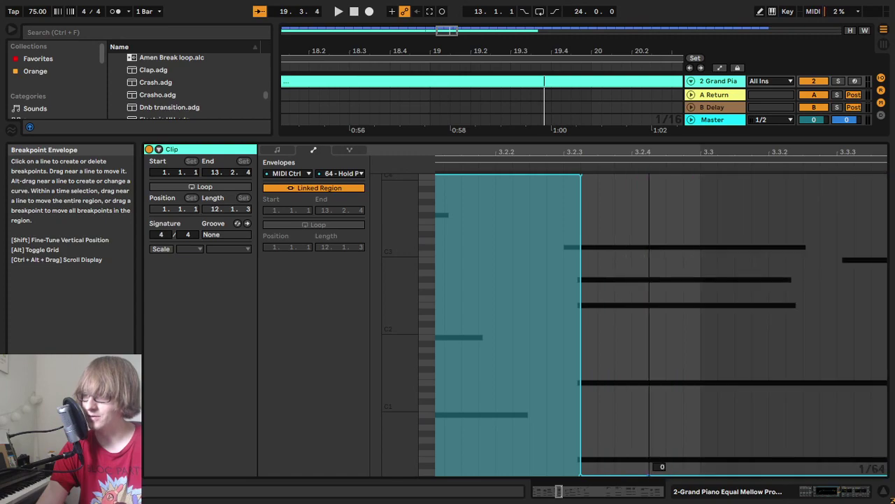
key(ctrl+z)
key(ctrl+z)
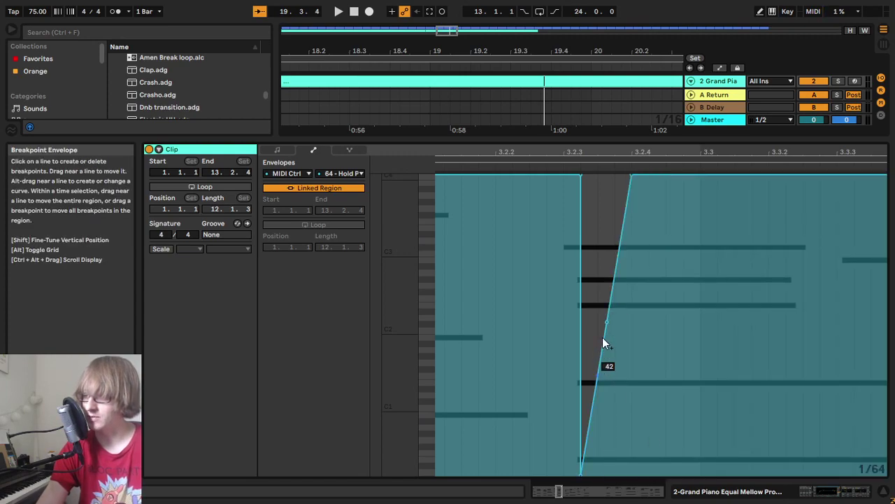
Step: Complete the pedal dip with a breakpoint at 0 at 3.2.4 for a vertical re-press, and play the phrase from bar 17
drag(608, 325, 631, 476)
key(space)
drag(693, 152, 441, 152)
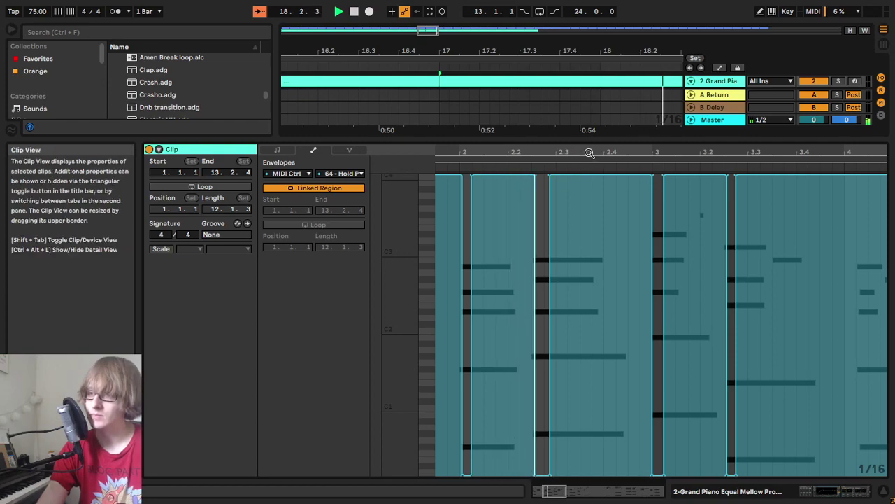
drag(696, 152, 480, 150)
key(space)
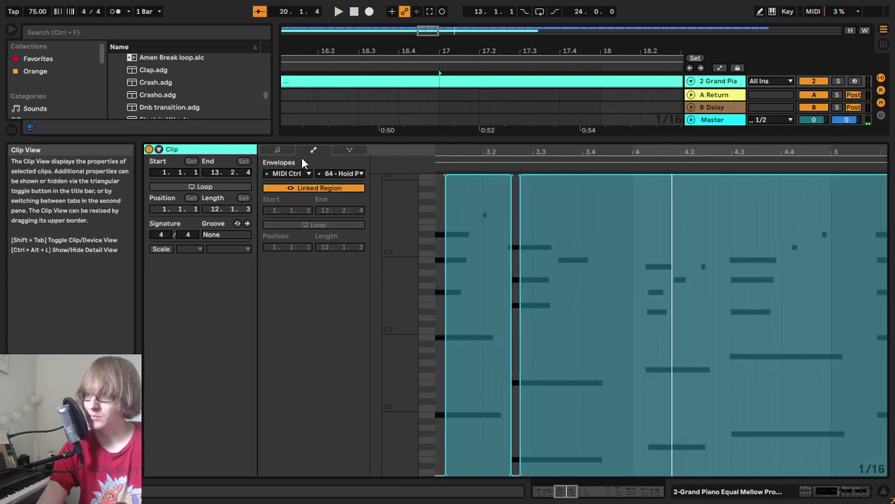
Step: Return to the clip's notes, play the phrase, and move the F#0 to A#2 group left so that it starts at bar 4 of the clip
key(alt+1)
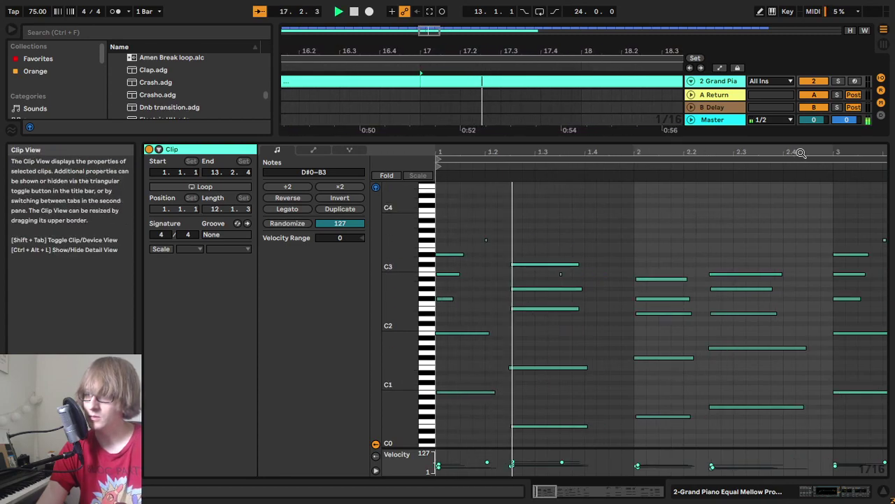
drag(827, 153, 418, 177)
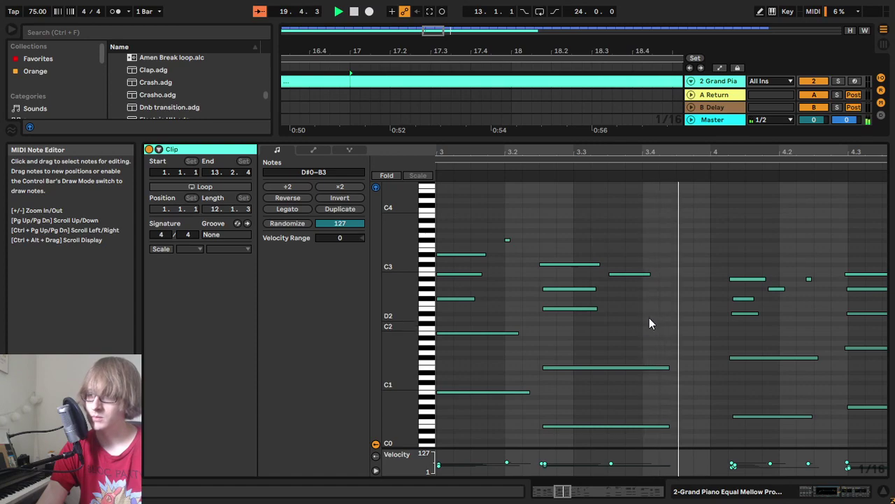
key(space)
drag(725, 438, 817, 263)
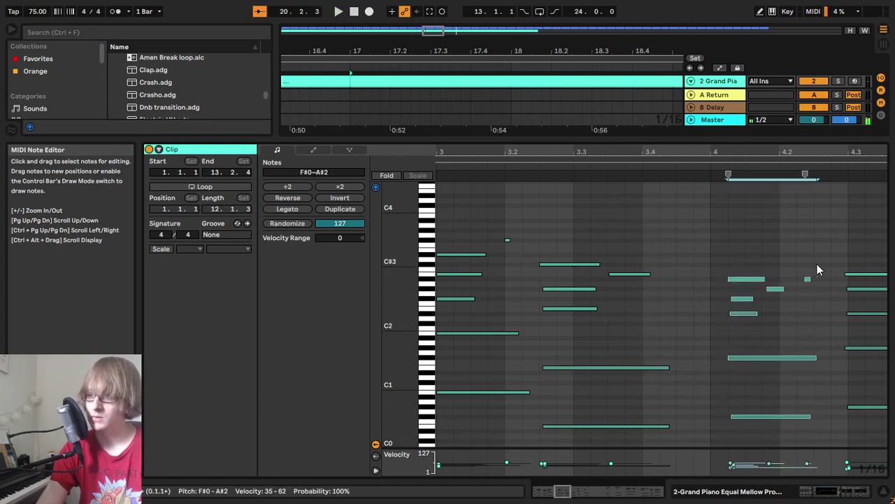
key(Left)
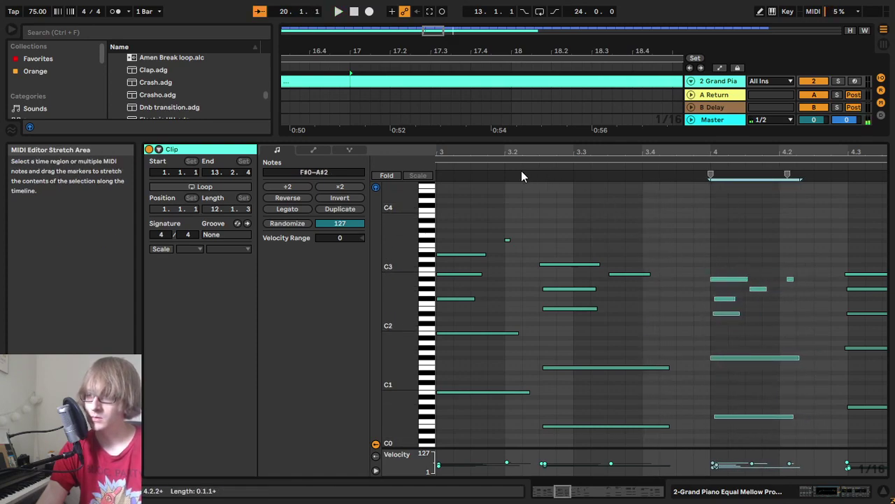
Step: Audition the clip from bar 3 and examine the top melody notes of the chords between bars 3 and 6
drag(567, 148, 654, 148)
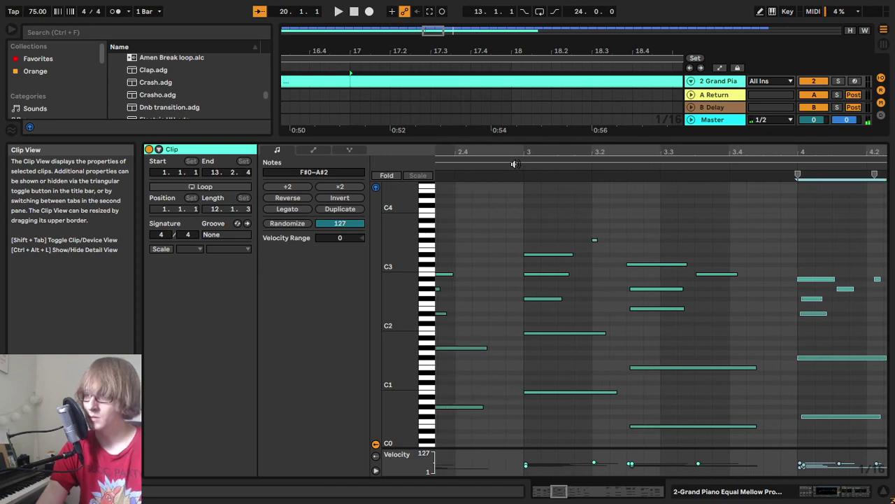
click(515, 164)
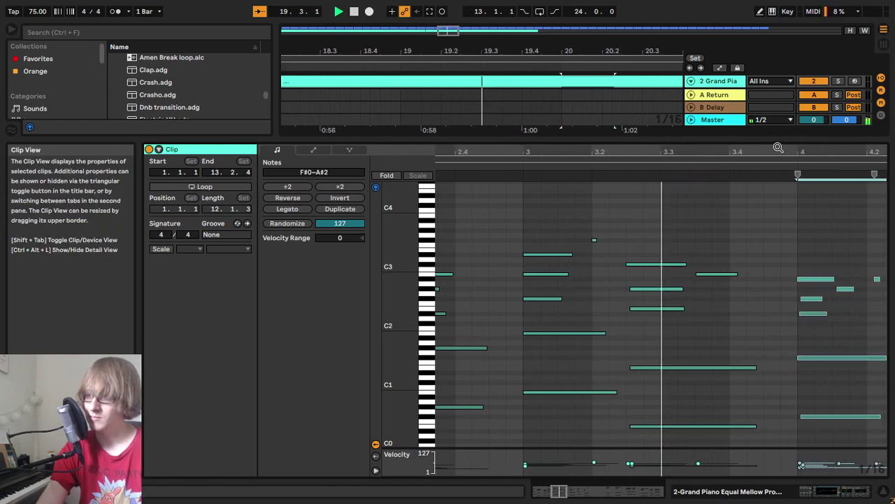
key(space)
click(629, 265)
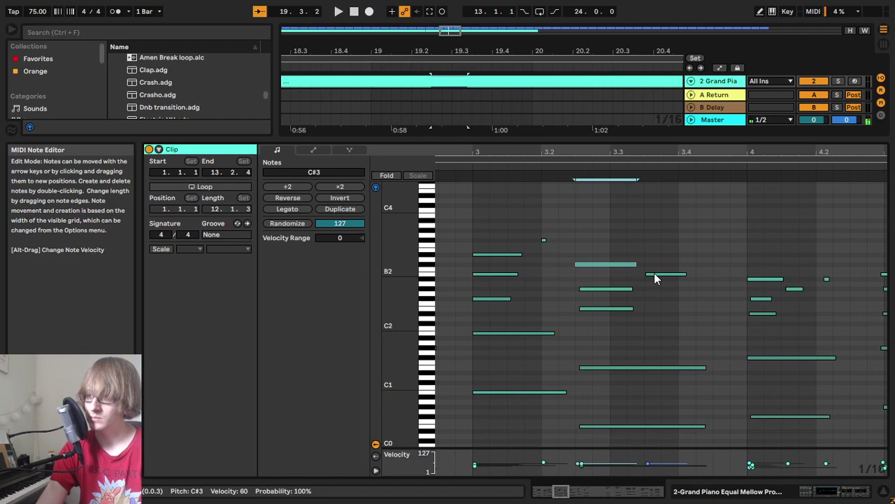
click(512, 255)
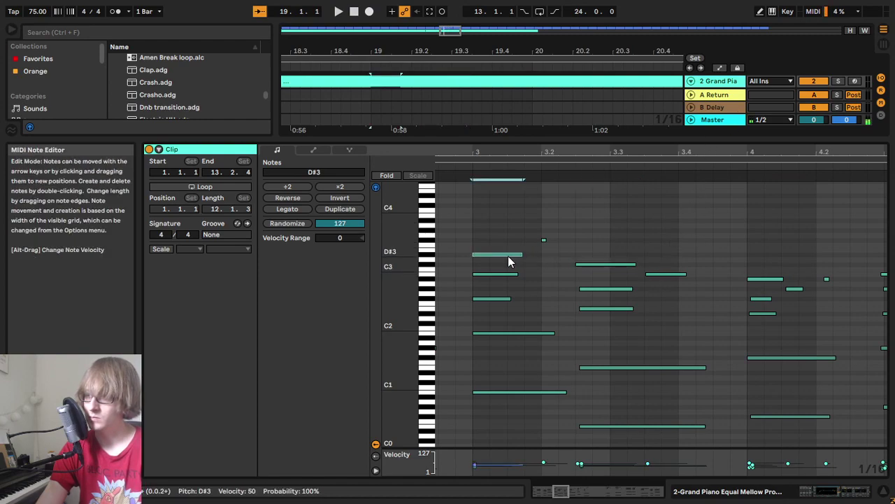
drag(759, 152, 626, 119)
drag(634, 254, 677, 341)
drag(694, 253, 846, 305)
drag(835, 232, 851, 243)
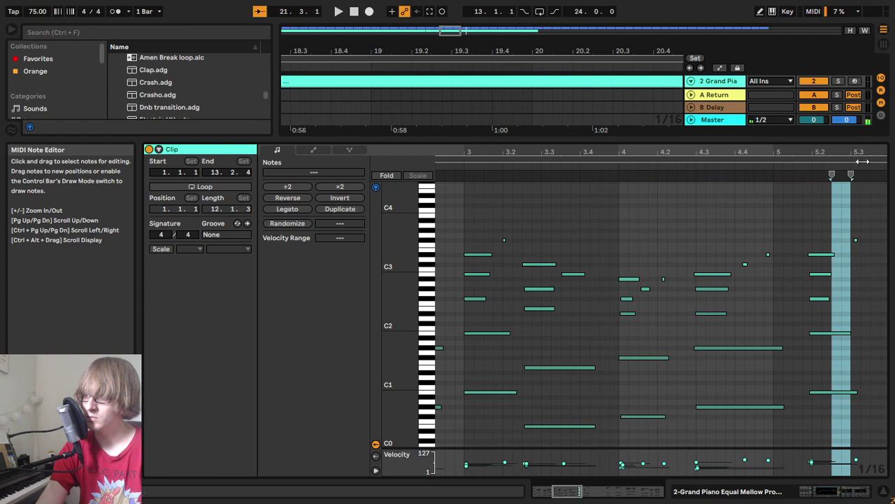
scroll(661, 280, right, 5)
click(661, 249)
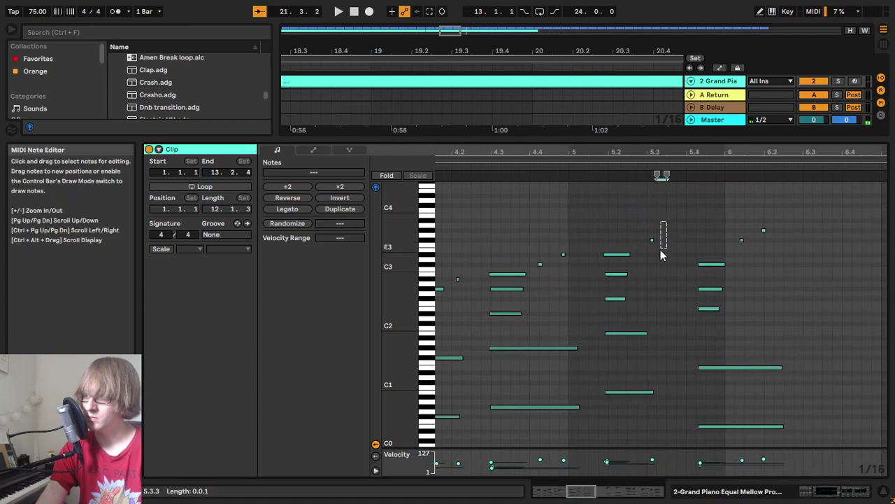
click(712, 264)
click(725, 255)
Step: Play from just before bar 3 of the clip and raise the B2 note at 3.3.3 to D#3
scroll(619, 202, left, 8)
click(552, 164)
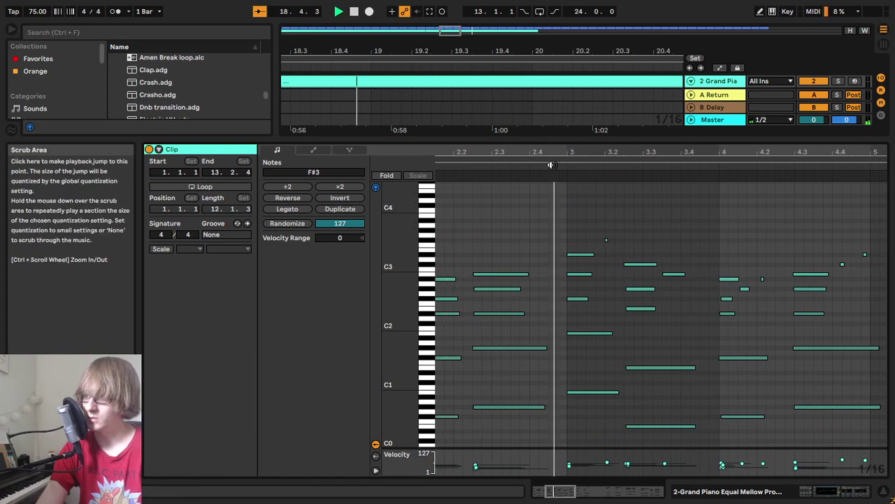
key(ctrl+shift+f)
click(692, 274)
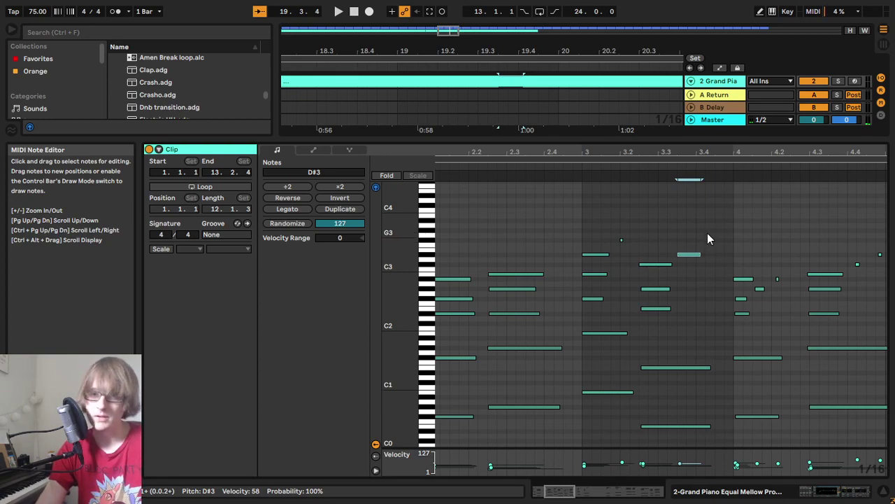
click(625, 204)
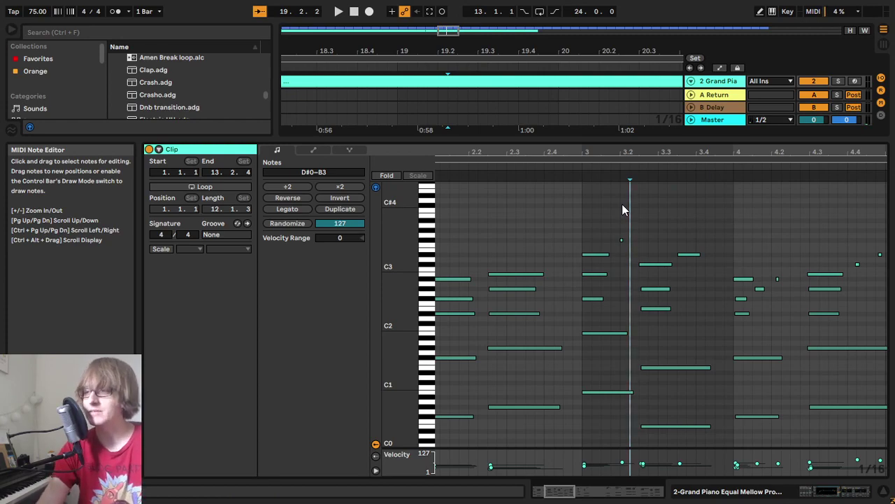
Step: Select the D#2 to A#2 notes of the bar 2 chord and compare their timing with the hold pedal envelope
drag(629, 150, 770, 147)
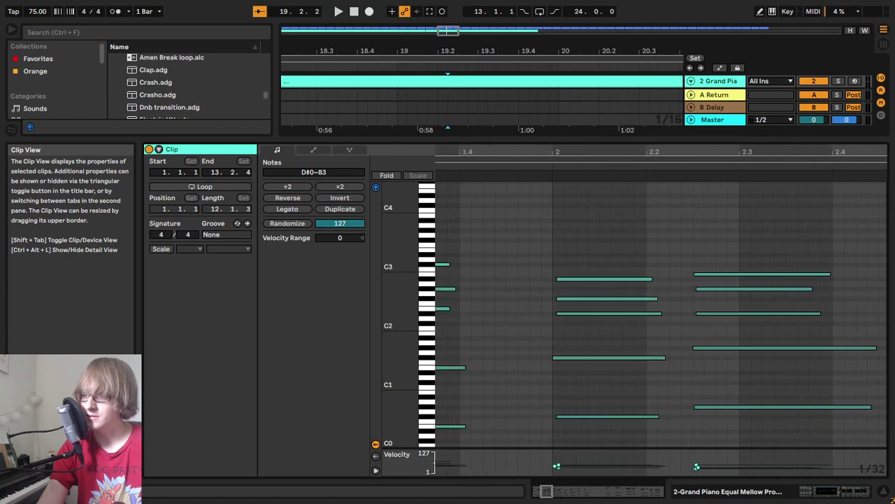
drag(583, 335, 594, 272)
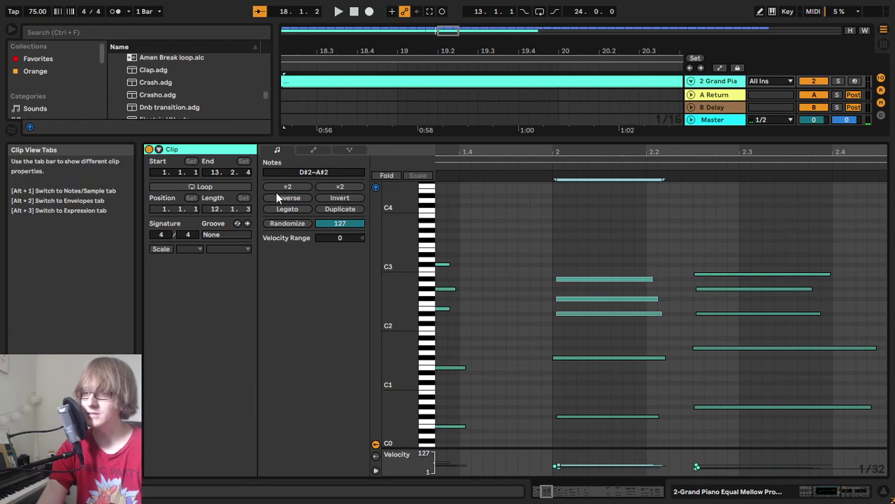
click(314, 150)
click(350, 149)
click(318, 152)
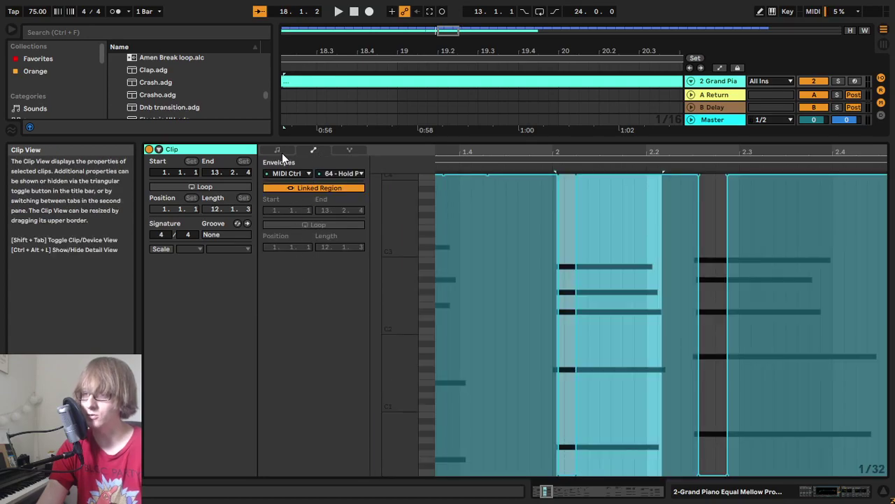
click(281, 151)
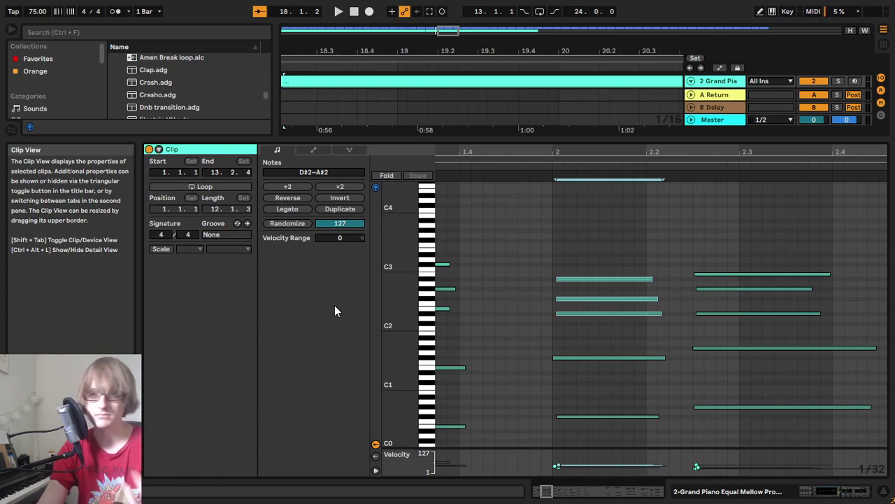
Step: Shrink the clip view to check the arrangement tracks, and enlarge the note editor to nearly the full window height
drag(373, 141, 364, 355)
drag(363, 395, 361, 417)
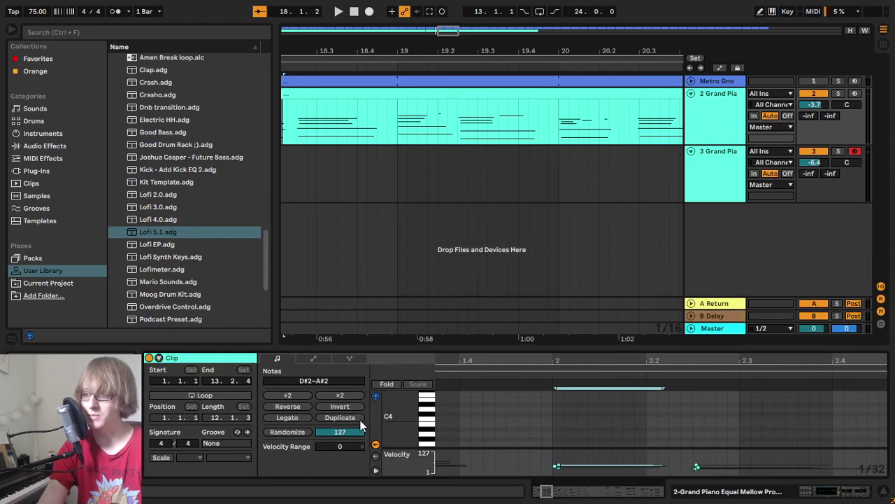
scroll(541, 434, down, 8)
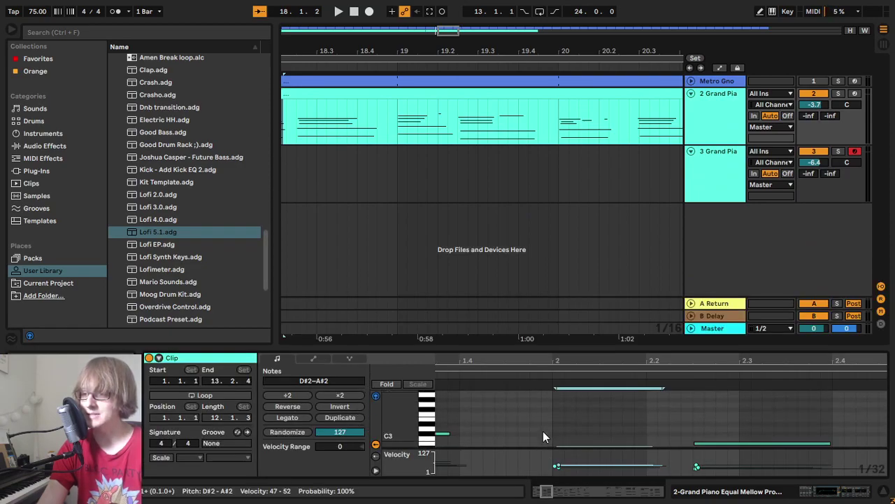
scroll(531, 421, up, 4)
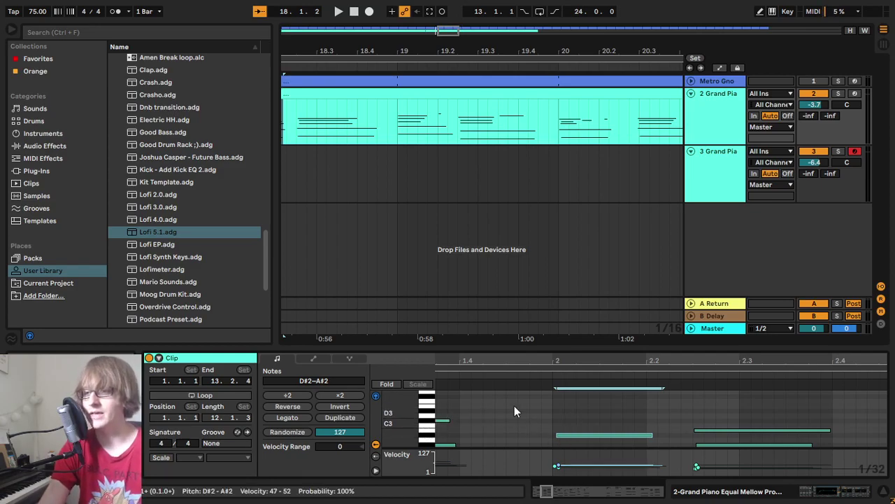
drag(482, 350, 480, 40)
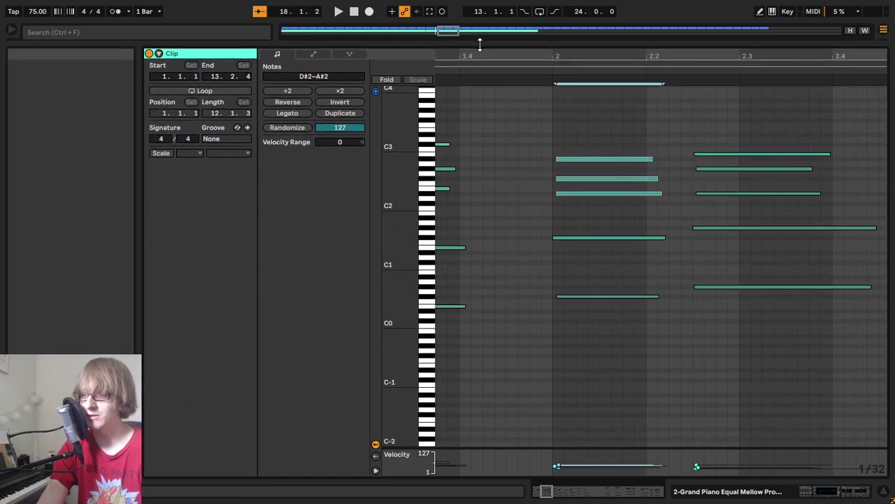
scroll(533, 295, up, 5)
scroll(550, 301, down, 2)
drag(556, 64, 591, 60)
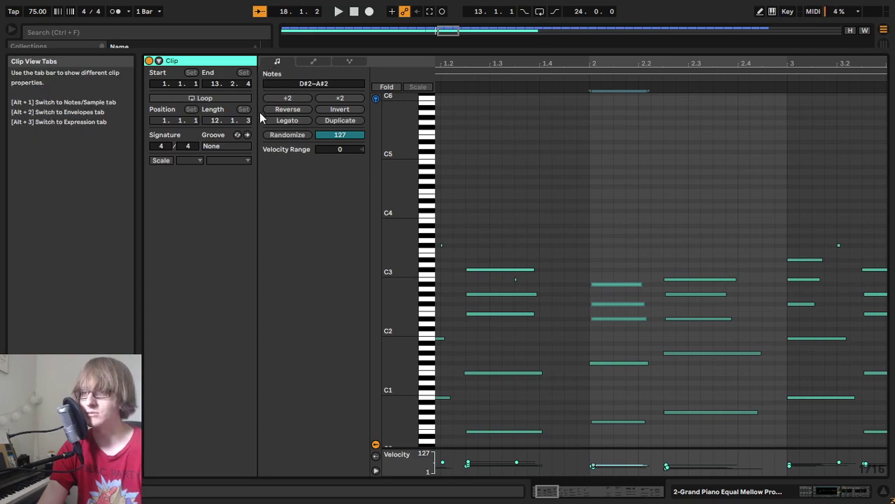
click(159, 61)
click(158, 61)
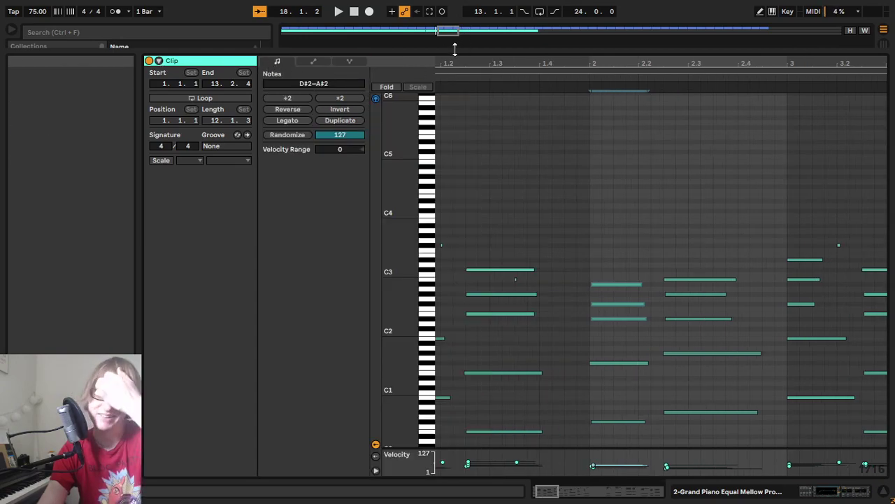
click(158, 61)
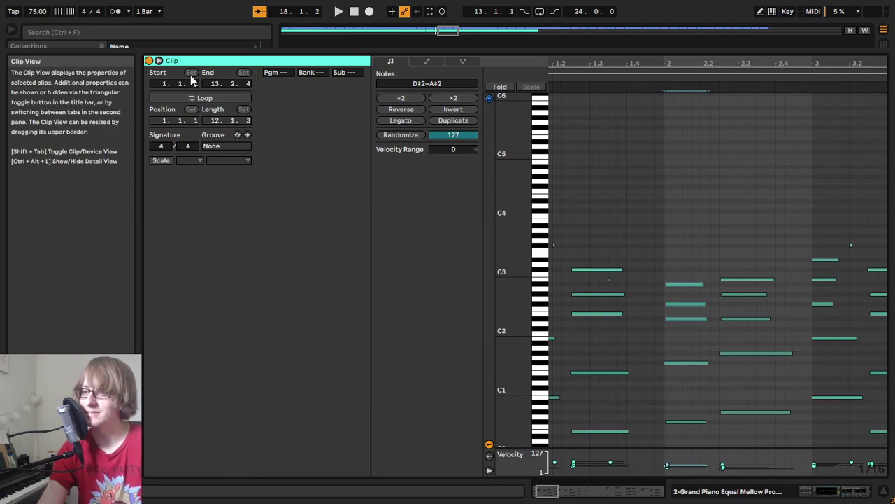
click(159, 61)
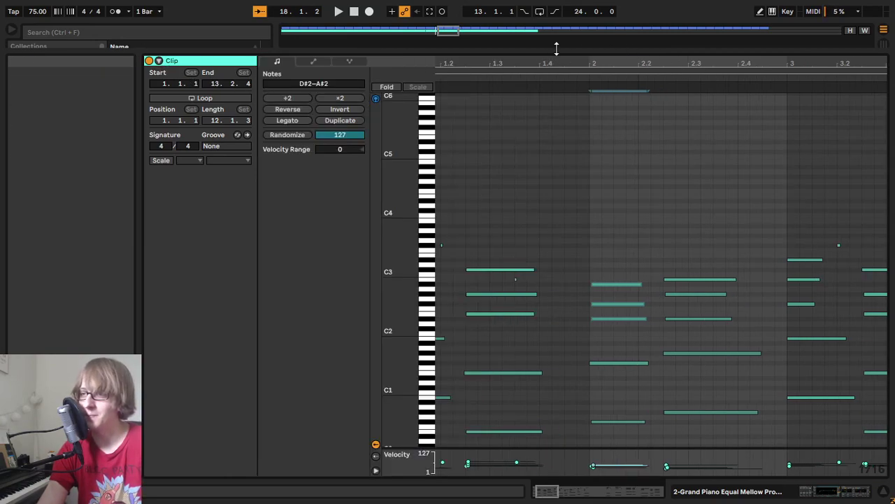
Step: Audition the clip around bar 3, checking the timing of the chords between bars 2 and 4
key(space)
drag(552, 65, 495, 48)
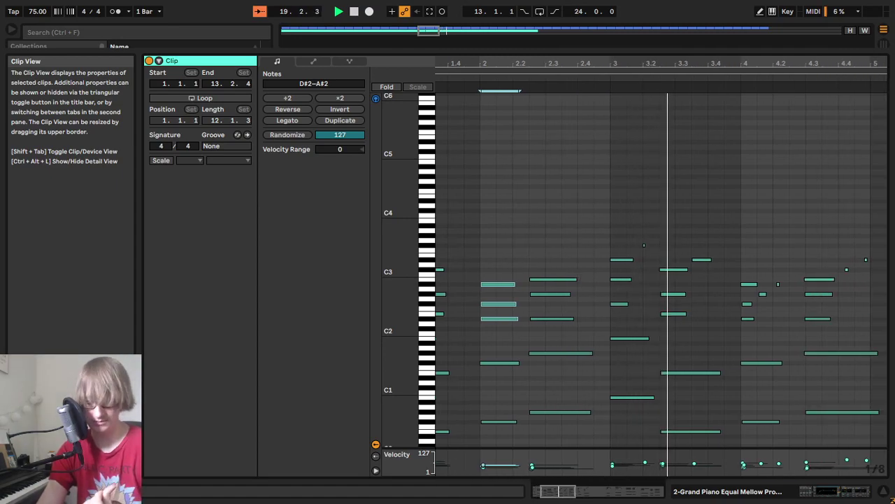
click(740, 171)
drag(759, 63, 539, 64)
key(space)
click(565, 81)
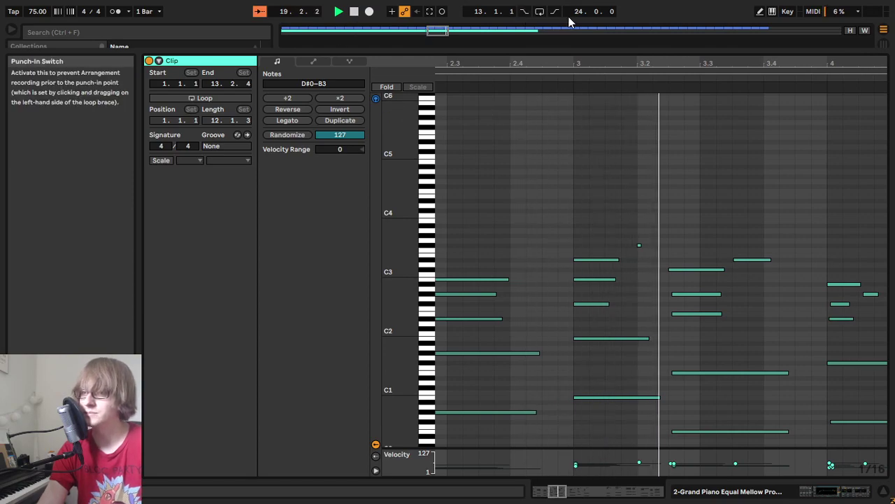
Step: In the hold pedal envelope, add a short square drop to the minimum just after the start of bar 4, and play it back
click(313, 62)
click(551, 76)
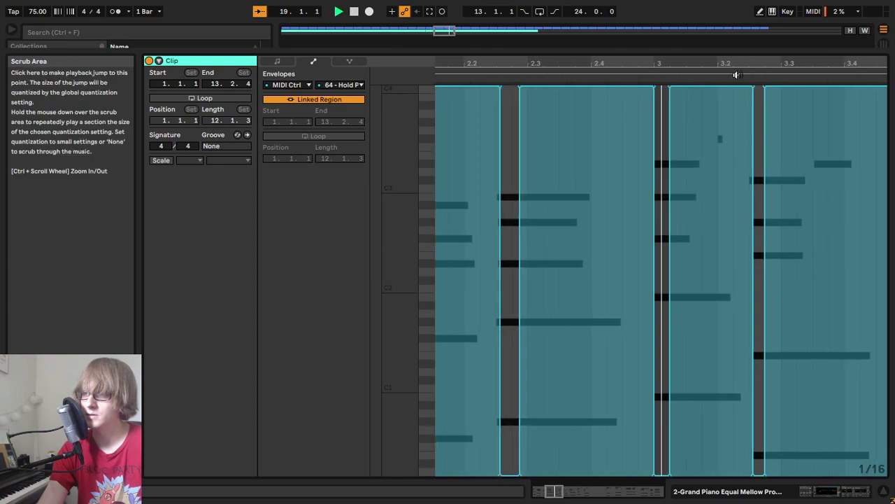
drag(812, 61, 510, 72)
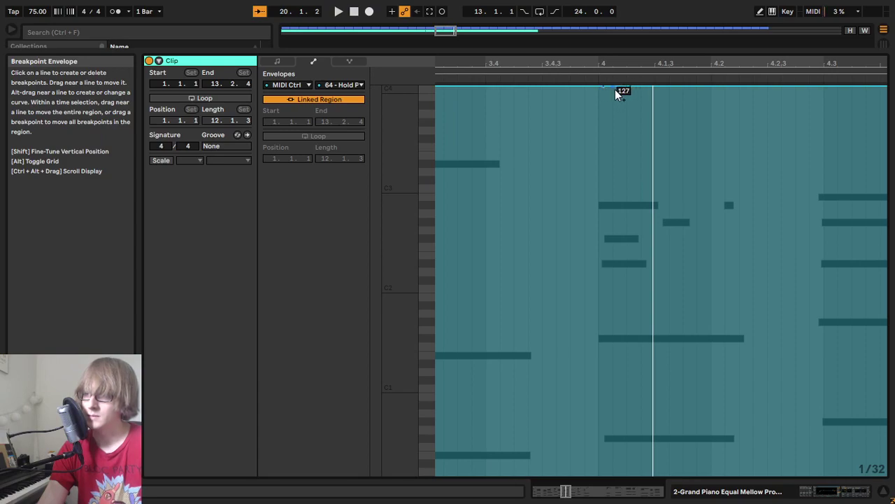
drag(615, 90, 614, 476)
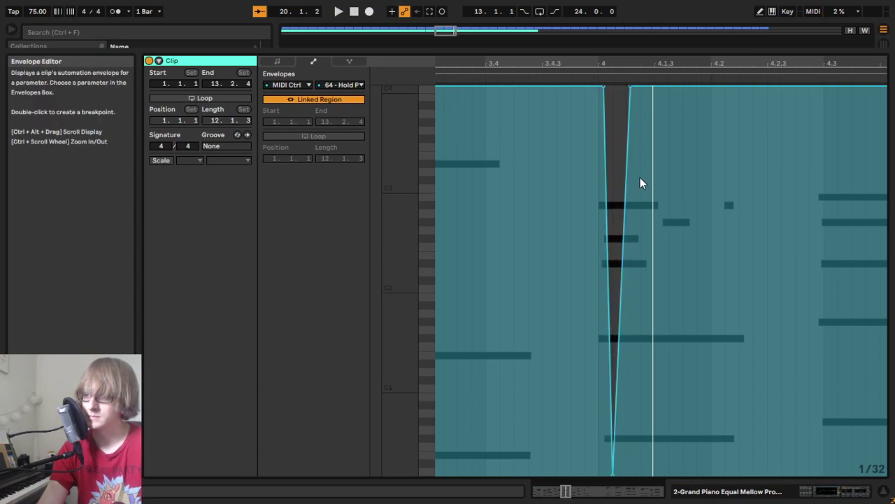
drag(626, 176, 605, 475)
click(528, 78)
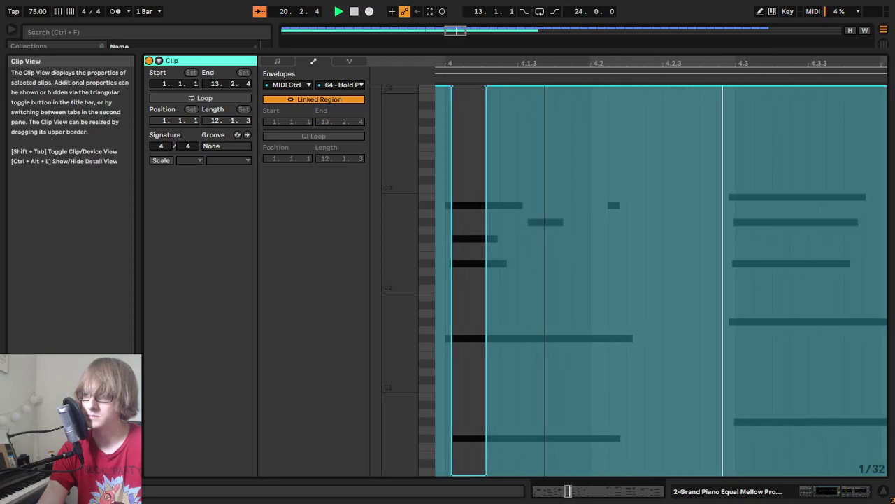
drag(658, 64, 664, 61)
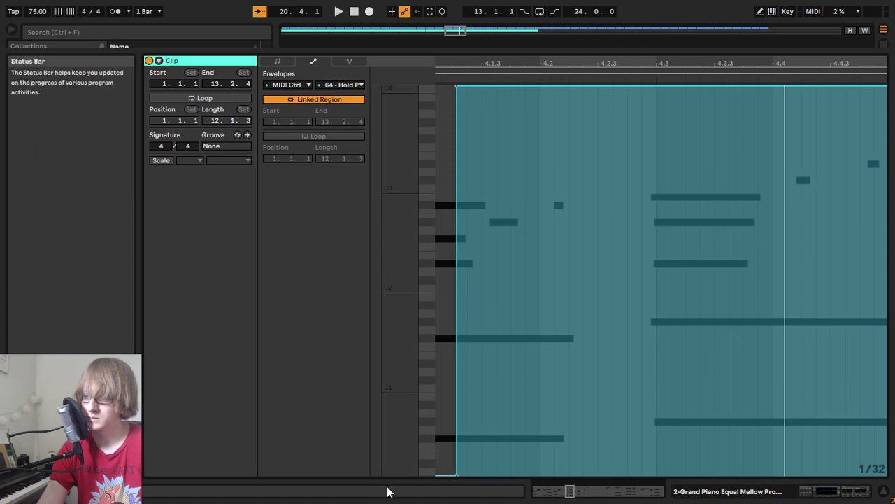
Step: Return to the notes and nudge the late F#0, D#2 and F#2 of the bar 4 chord earlier onto the bar line
click(279, 61)
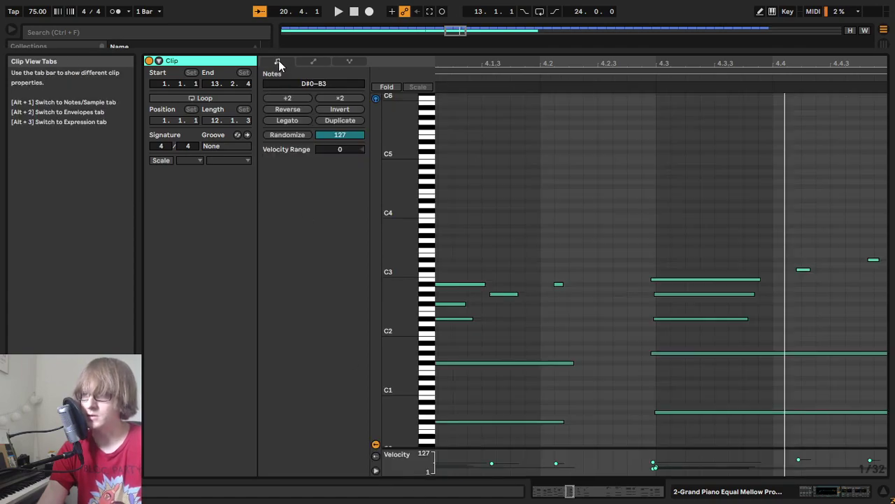
drag(557, 65, 698, 60)
drag(606, 64, 650, 58)
scroll(684, 313, down, 2)
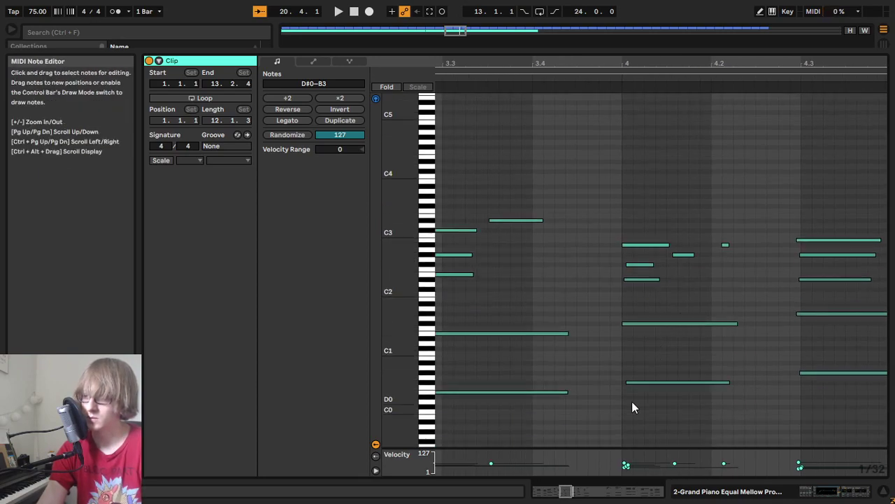
click(632, 382)
key(Left)
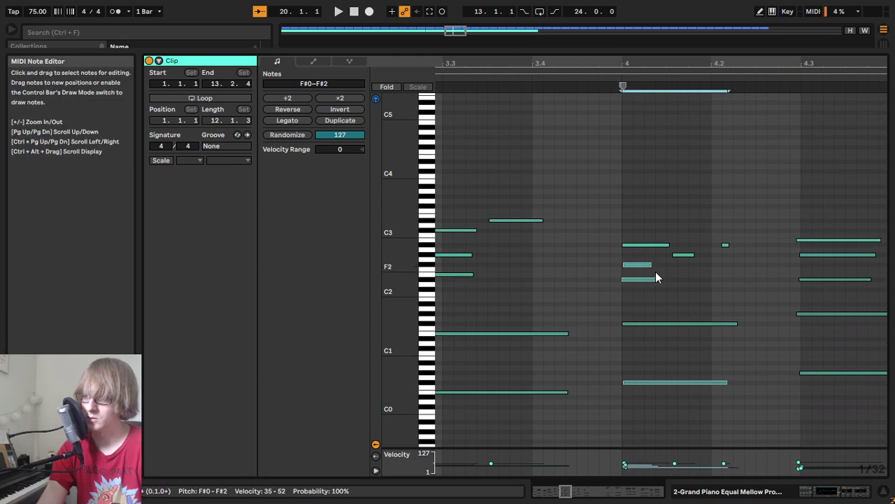
Step: Nudge the short G#2 and A#2 notes following the bar 4 chord slightly earlier and play from before bar 4
drag(688, 272, 683, 254)
key(Left)
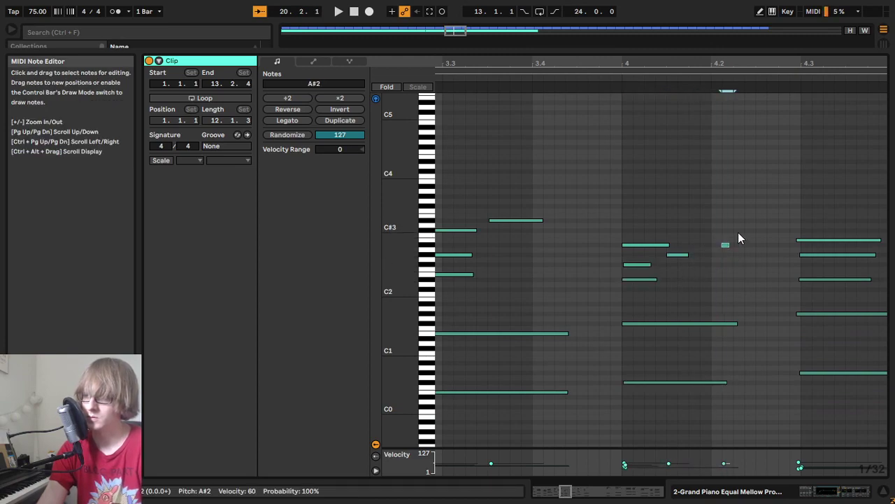
click(610, 82)
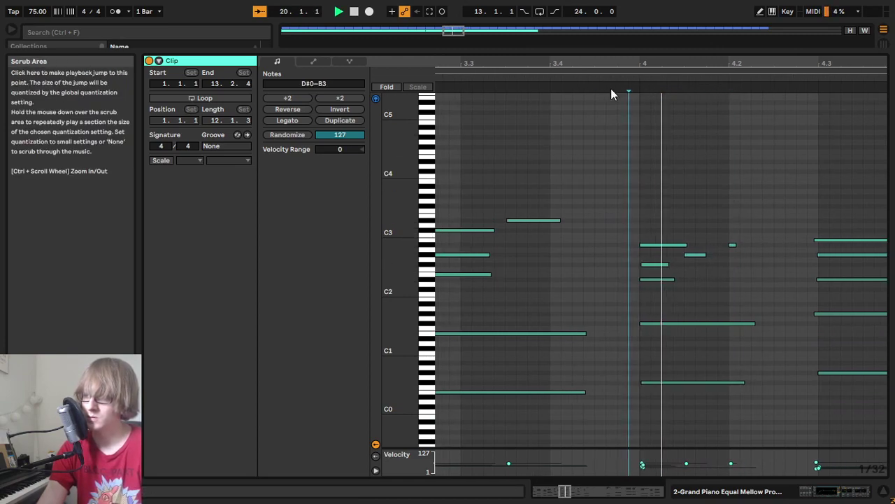
Step: Move the whole G#0 to B2 chord near 4.3 earlier to 4.2.3 and audition the change
drag(702, 396, 717, 203)
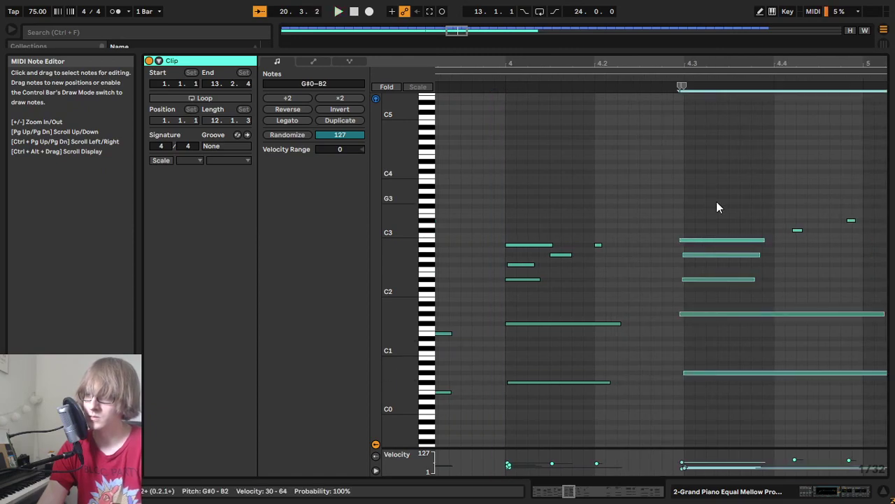
key(Left)
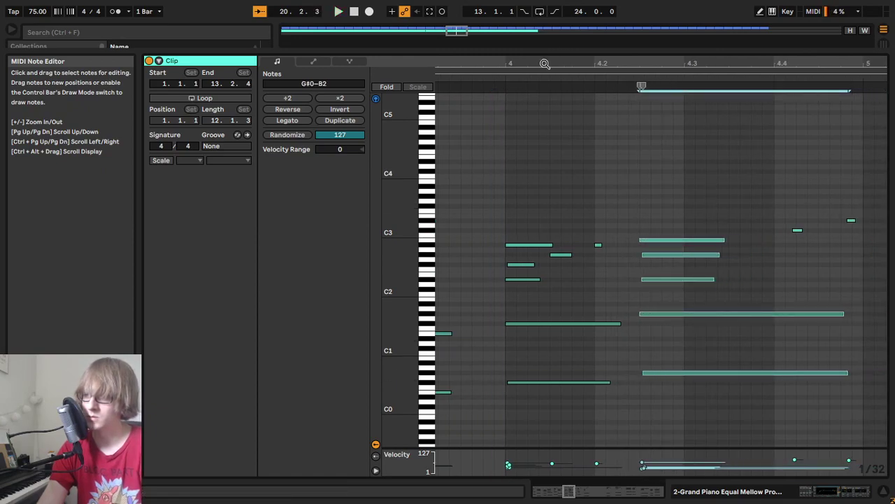
click(504, 75)
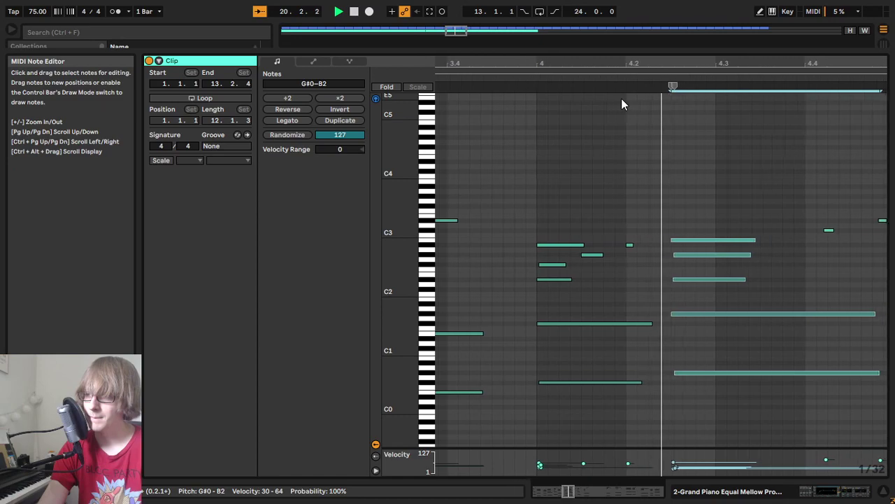
drag(604, 64, 608, 31)
key(space)
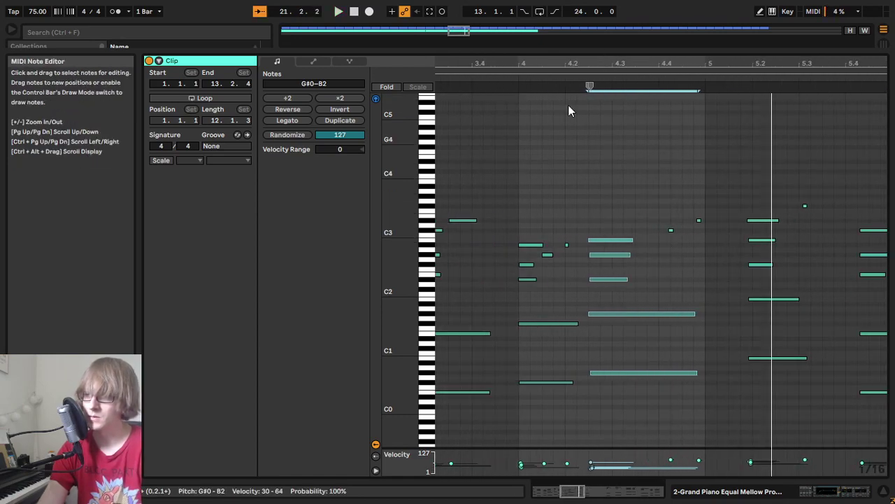
click(573, 73)
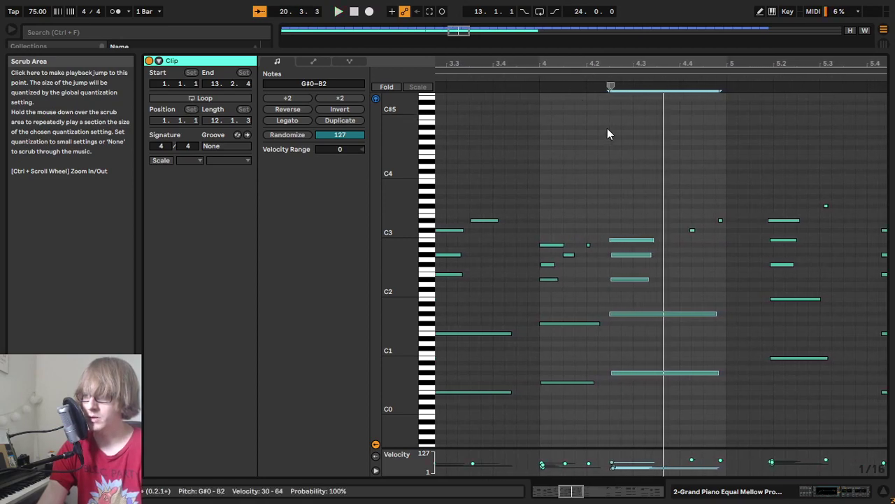
Step: Move the C#3 and D#3 melody notes at the end of bar 4 earlier to 4.3.3 and 4.4, and play the passage
drag(669, 246, 739, 198)
key(Left)
key(Left)
key(Left)
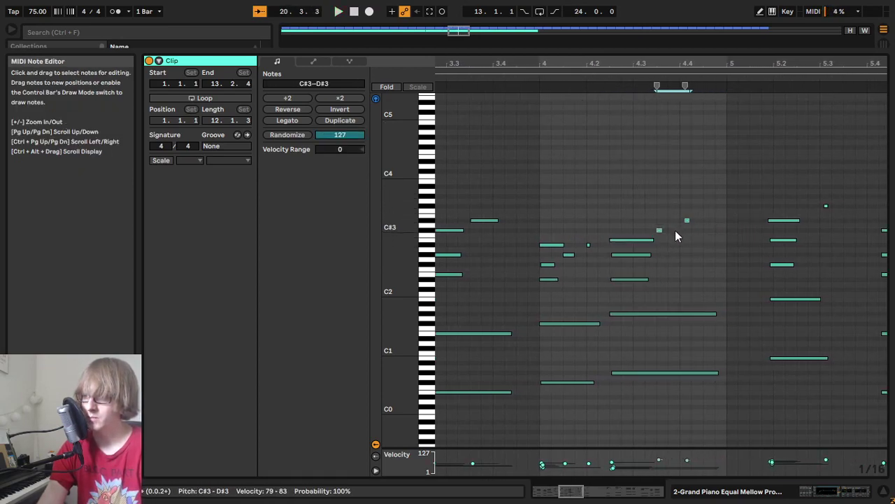
drag(687, 221, 682, 221)
click(584, 77)
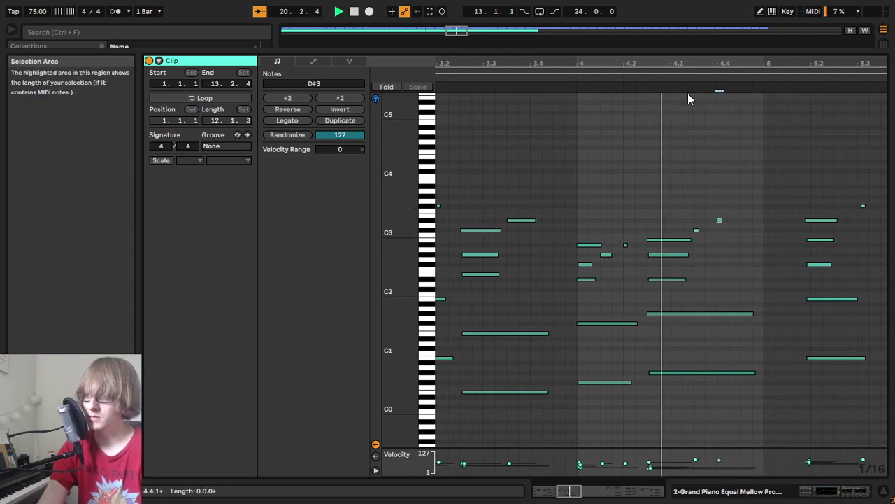
key(space)
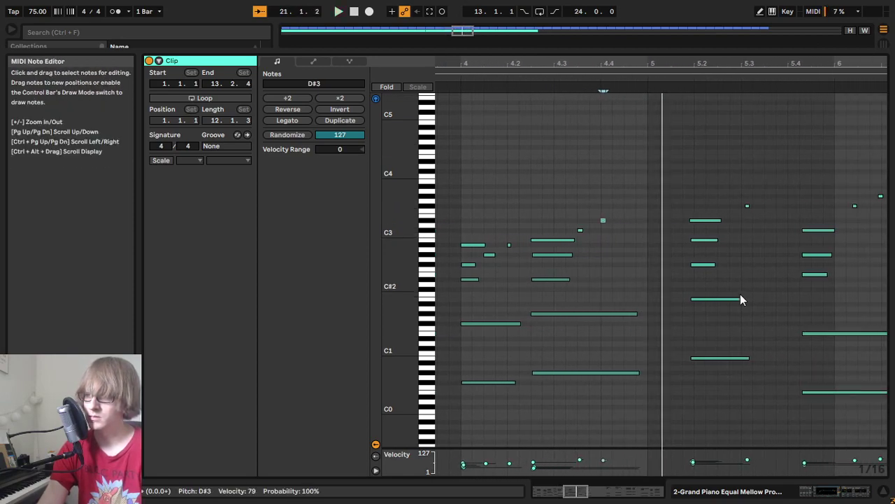
Step: Shift the B0 to D#3 chord in bar 5 earlier so it starts on the bar line
drag(699, 394, 708, 174)
key(Left)
key(Left)
key(Left)
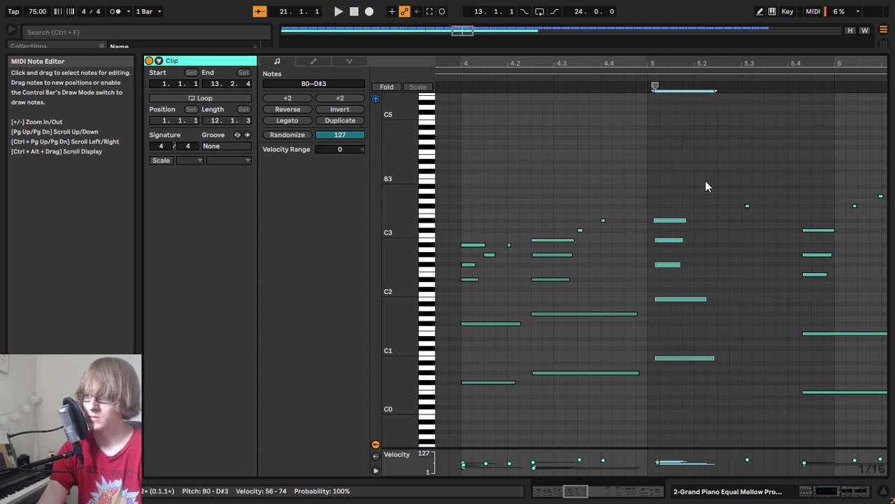
Step: Set the velocity of the D#3 at 4.4 to 73, lower that of the preceding C#3, and play from bar 4 onward
click(598, 224)
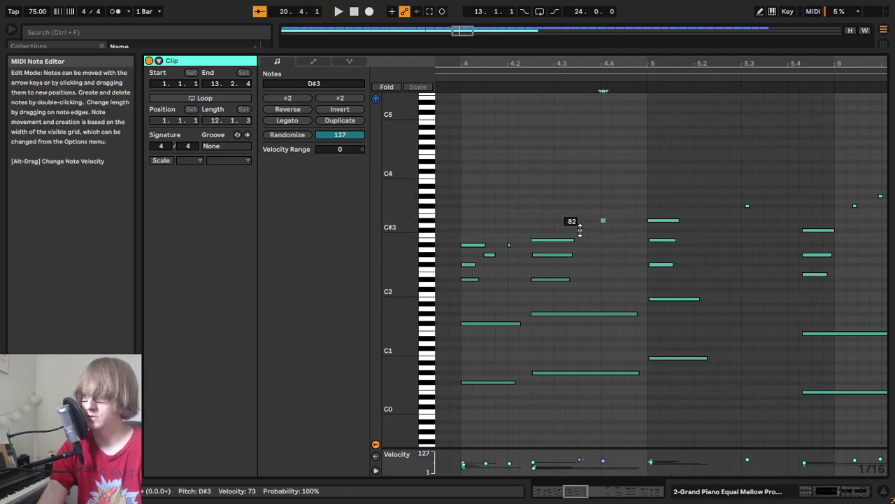
drag(578, 62, 698, 58)
click(588, 75)
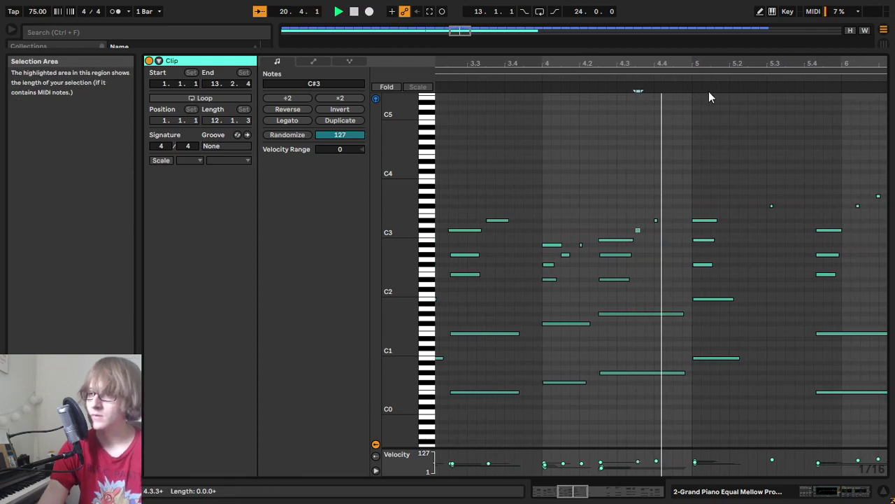
mouse_move(612, 63)
mouse_down()
mouse_move(610, 71)
mouse_move(608, 56)
mouse_move(636, 60)
mouse_up()
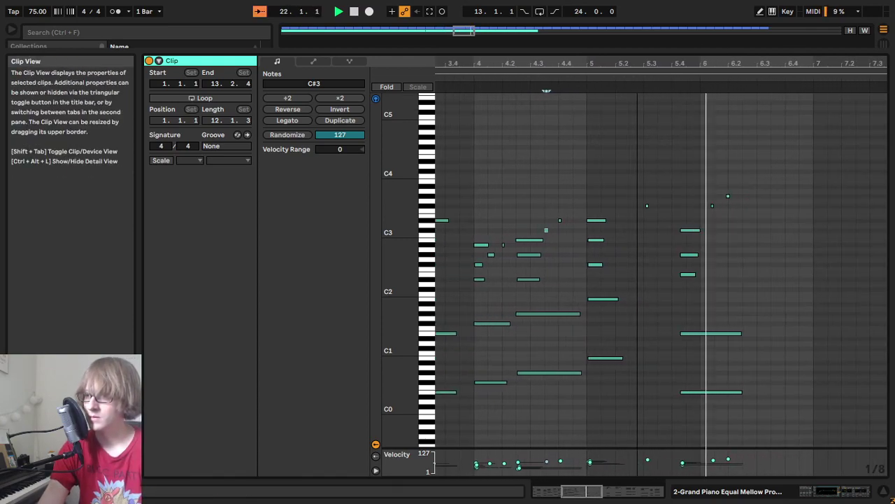
Step: Raise the E2 of the chord near 5.4 by an octave to E3 and play from the end of bar 4
key(shift+Up)
click(582, 84)
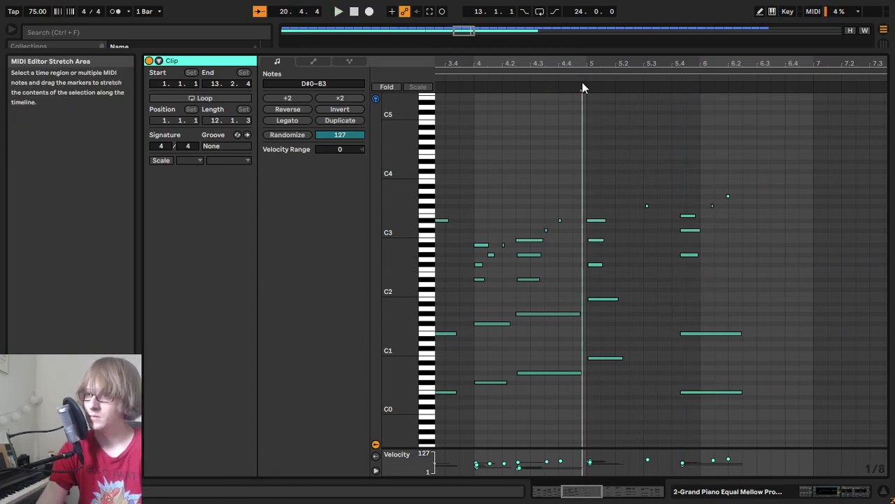
key(space)
Step: Move the bar 5 F#3 melody note earlier to 5.2, align the chord's B0 to B2 notes with the bar line, and audition
drag(663, 224, 682, 195)
key(Left)
key(Left)
key(Left)
drag(671, 65, 649, 89)
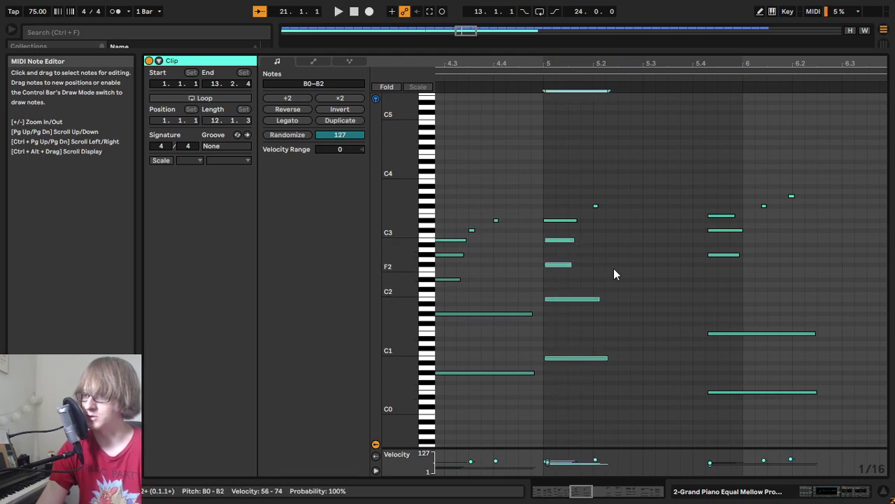
click(540, 96)
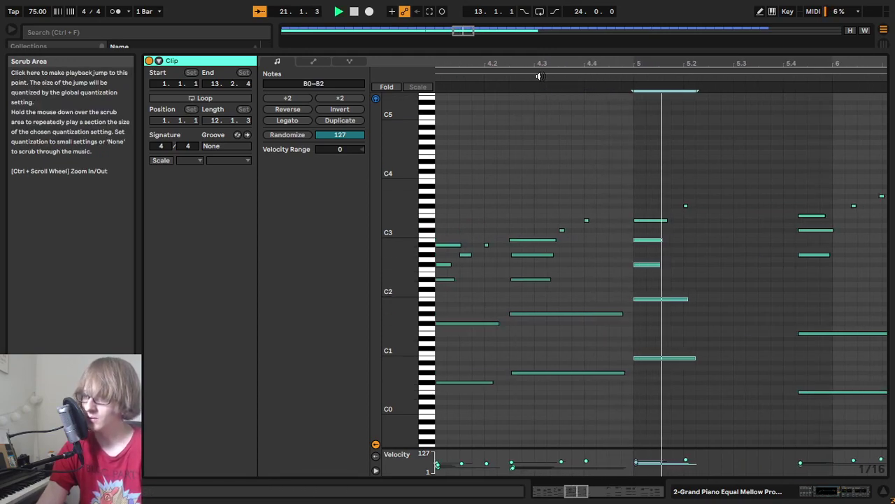
key(space)
Step: Move the E0 to E3 chord near 5.4 earlier to 5.2.3 and play the passage
drag(749, 415, 759, 167)
key(Left)
key(Left)
key(Left)
key(Left)
key(Left)
key(Left)
key(Left)
key(Left)
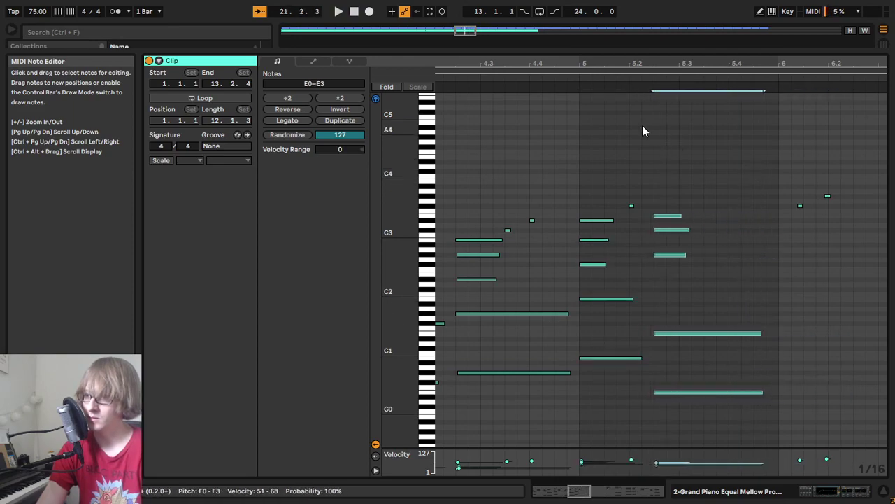
click(570, 78)
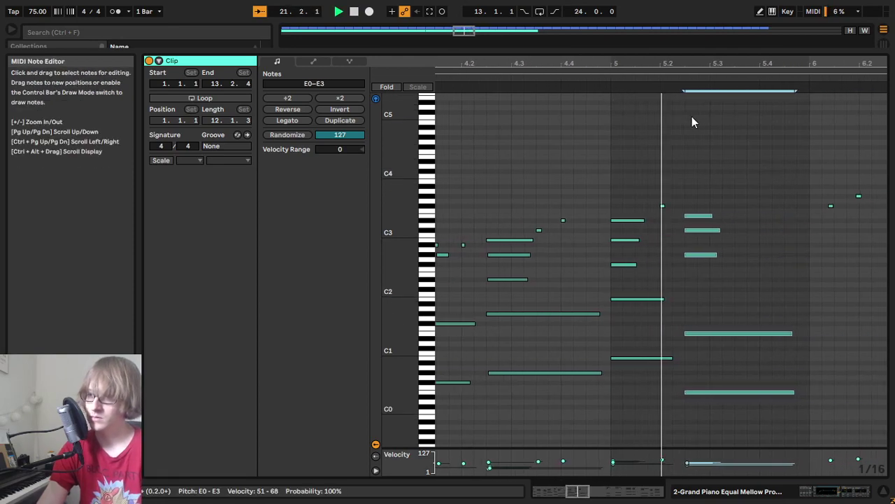
key(space)
Step: Move the F#3 and G#3 melody notes from around bar 6 earlier to 5.3.3 and just after 5.4, and audition them
click(755, 235)
key(Left)
key(Left)
key(Left)
key(Left)
key(Left)
key(Left)
key(Left)
key(Left)
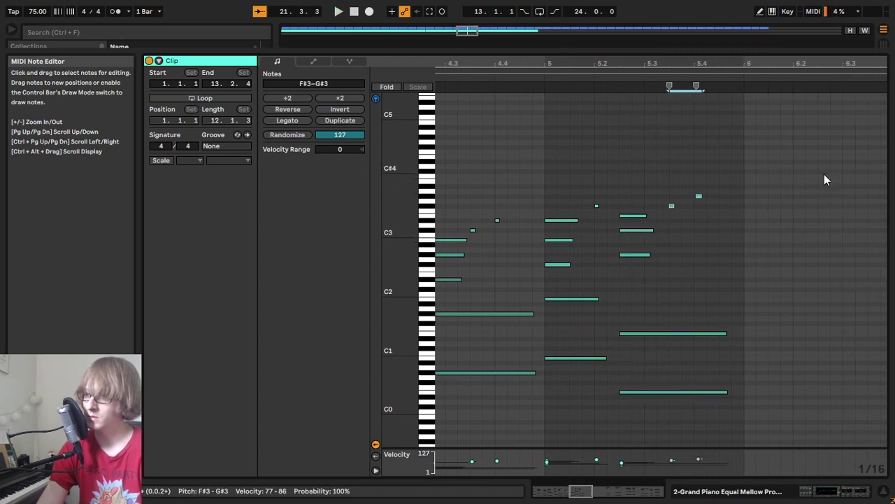
click(570, 79)
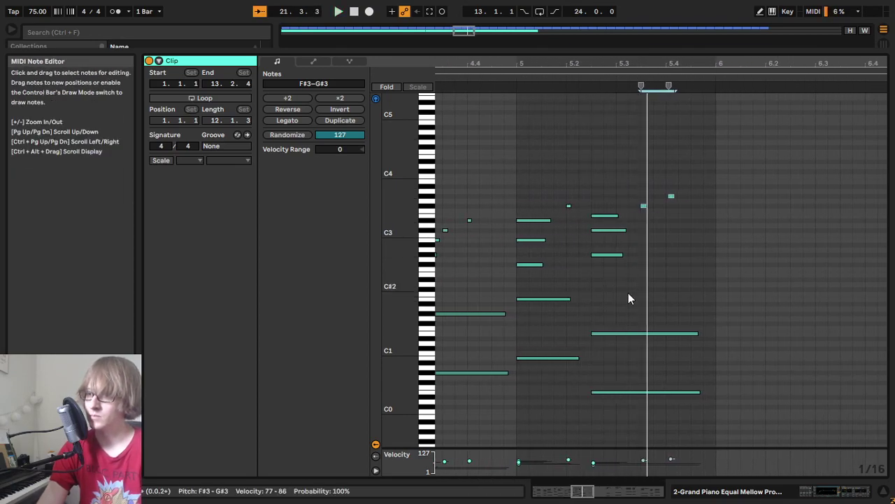
Step: Shift every note following bar 5 earlier so the D#0 to B3 passage starts on bar 6, and audition it
click(607, 217)
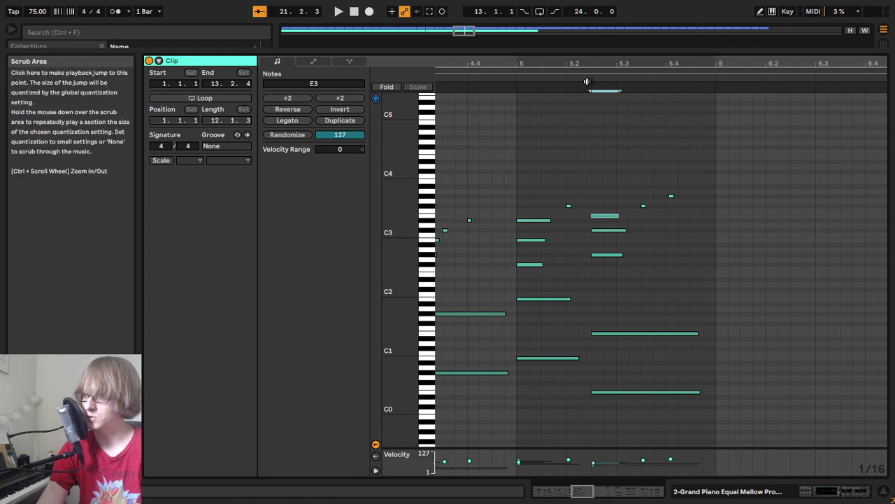
drag(796, 64, 568, 39)
drag(699, 79, 693, 44)
drag(681, 131, 875, 467)
key(Left)
key(Left)
key(Left)
key(Left)
drag(630, 67, 654, 105)
click(489, 80)
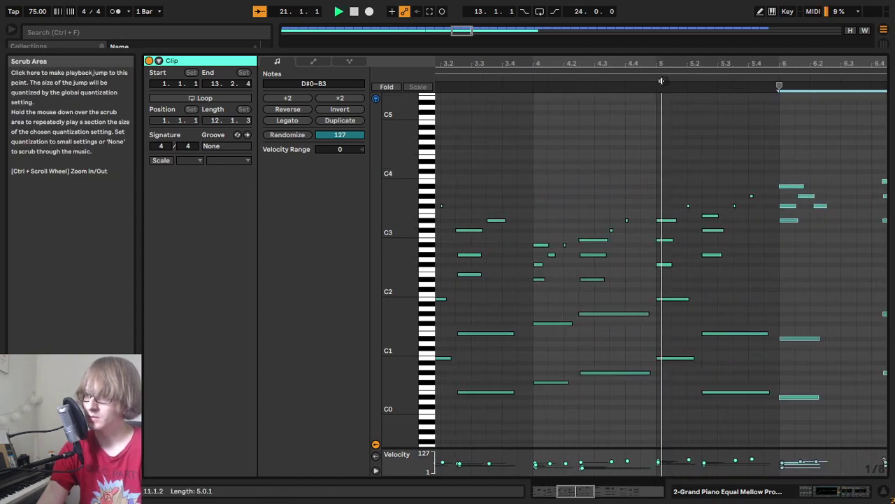
drag(749, 68, 626, 88)
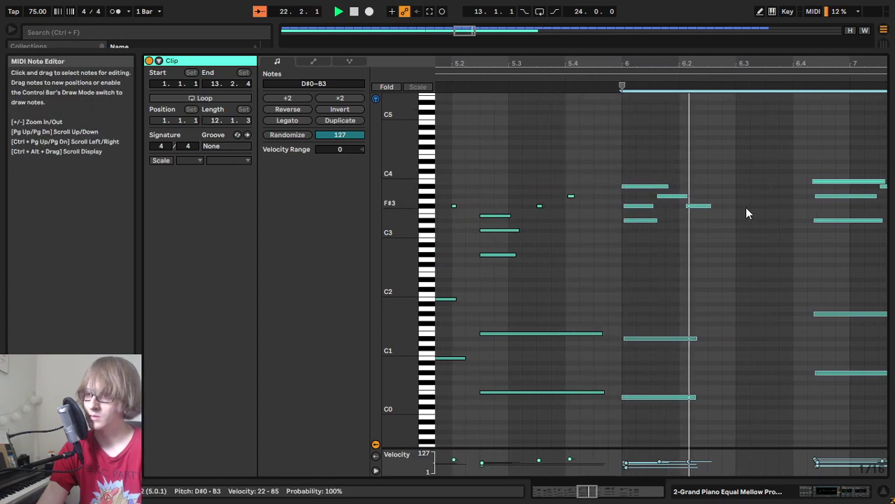
Step: Move the bar 6 G#3 and F#3 melody notes slightly earlier to 6.1.3 and 6.2, and audition them
drag(676, 240, 701, 201)
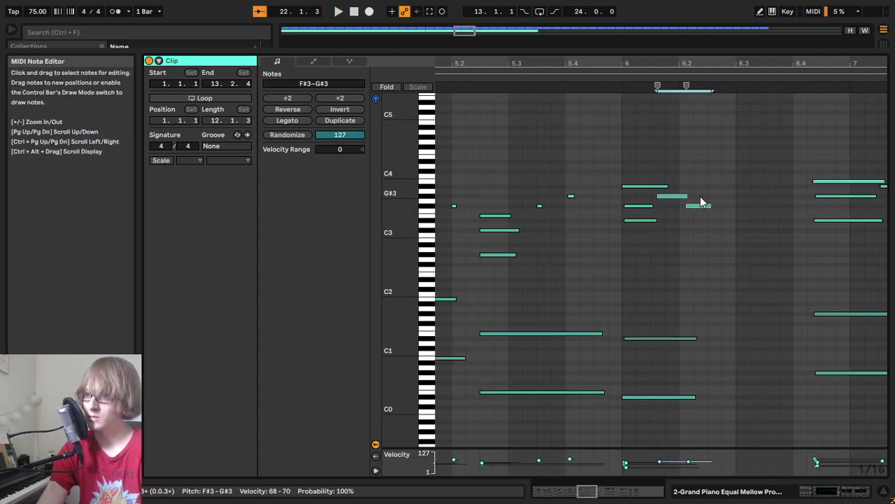
mouse_move(635, 65)
mouse_down()
mouse_move(635, 94)
mouse_move(619, 96)
mouse_move(618, 89)
mouse_up()
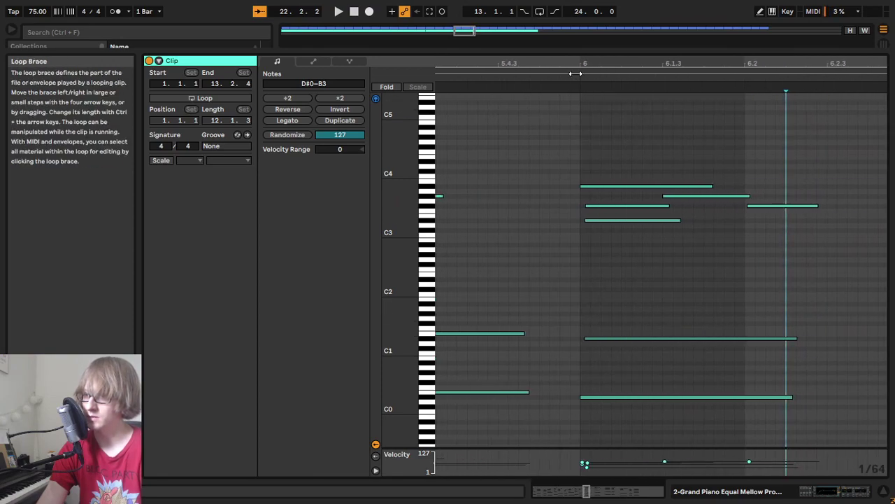
click(572, 73)
click(571, 77)
click(769, 136)
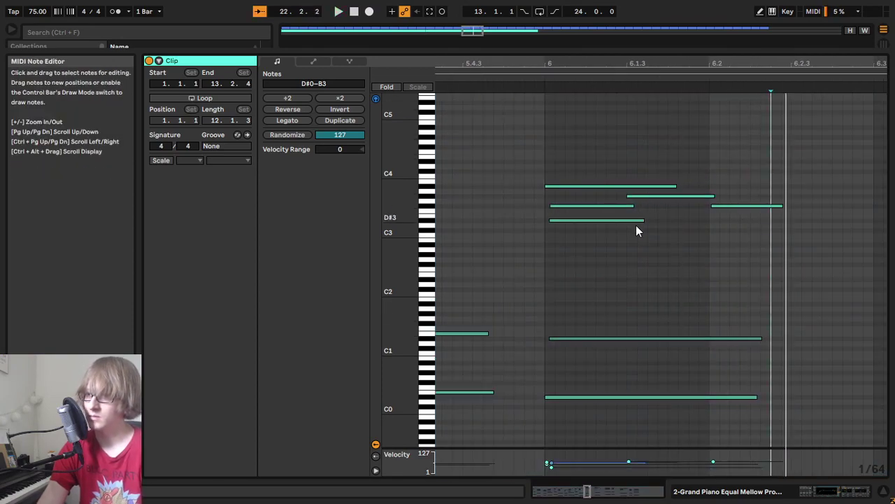
Step: Set the velocity of the bar 6 chord's D#0 to 46 and A#3 to 70, adjust its D#3 and F#3, and play it
click(605, 396)
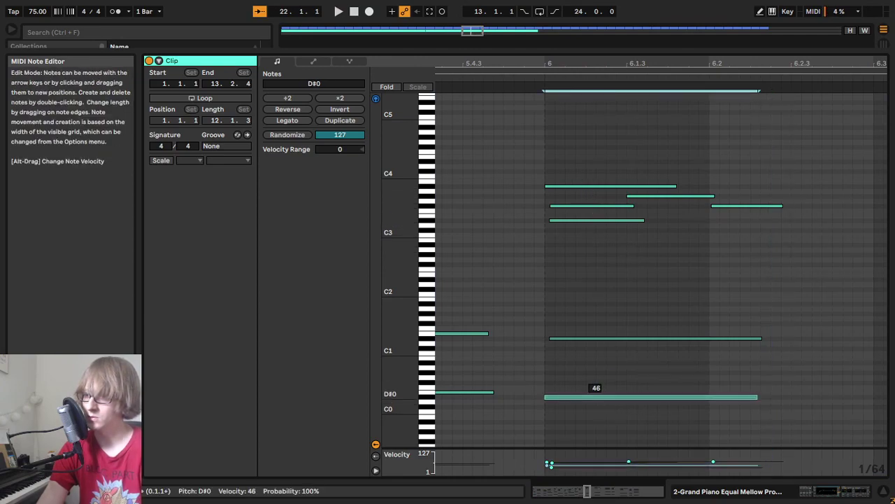
click(566, 186)
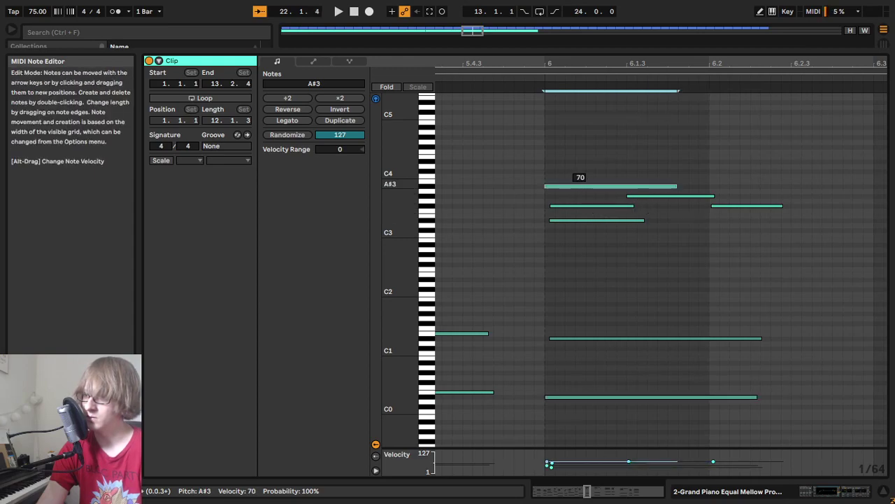
drag(575, 246, 587, 212)
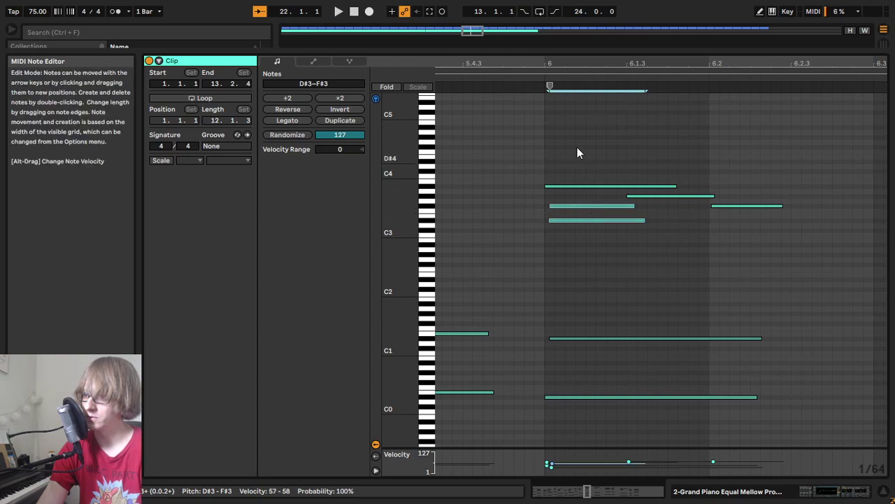
key(space)
key(space)
Step: Move the G#0 to B3 chord near bar 7 earlier to 6.2.3
drag(731, 63, 609, 62)
drag(711, 135, 713, 429)
key(Left)
key(Left)
key(Left)
key(Left)
key(Left)
key(Left)
key(Left)
key(Left)
key(Left)
key(Left)
key(Left)
key(Left)
key(Left)
key(Left)
key(Left)
key(Left)
key(Right)
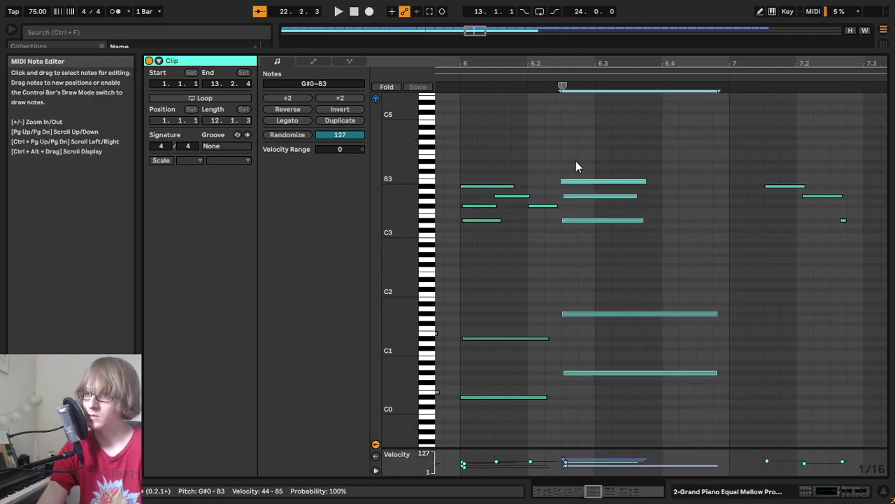
Step: Move the A#3, G#3 and D#3 melody notes from bar 7 earlier so they begin at 6.3.3, and audition them
drag(775, 239, 852, 166)
key(Left)
key(Left)
key(Left)
key(Left)
key(Left)
key(Left)
key(Left)
key(Left)
key(Left)
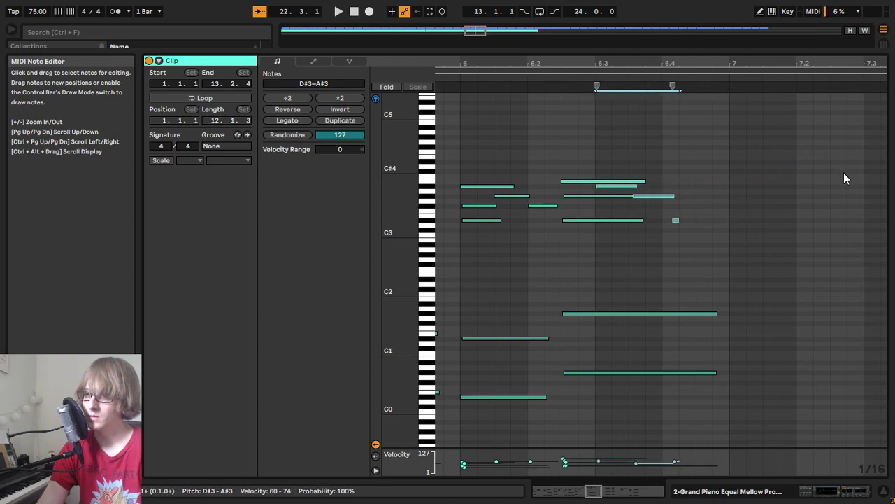
click(458, 80)
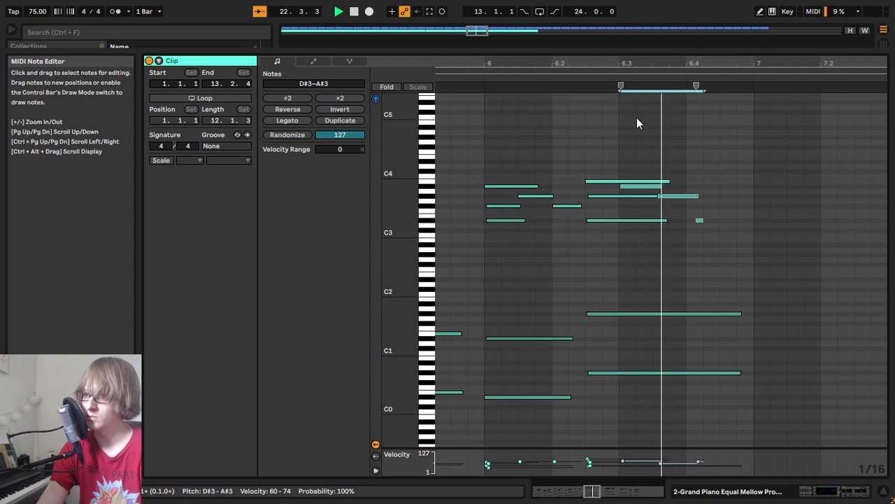
click(585, 75)
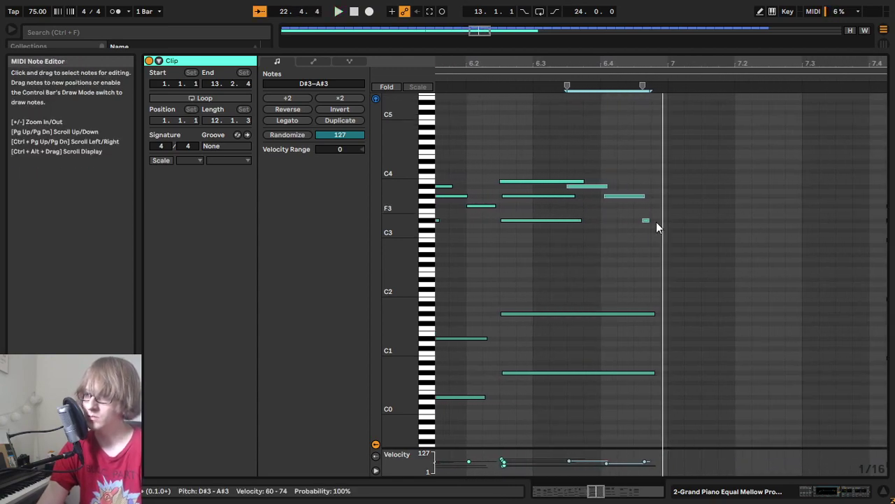
Step: Move the G#3 melody note to 6.4 and D#3 to 6.4.3, lengthen D#3 to end with the bass notes, and play the passage
drag(608, 233, 660, 203)
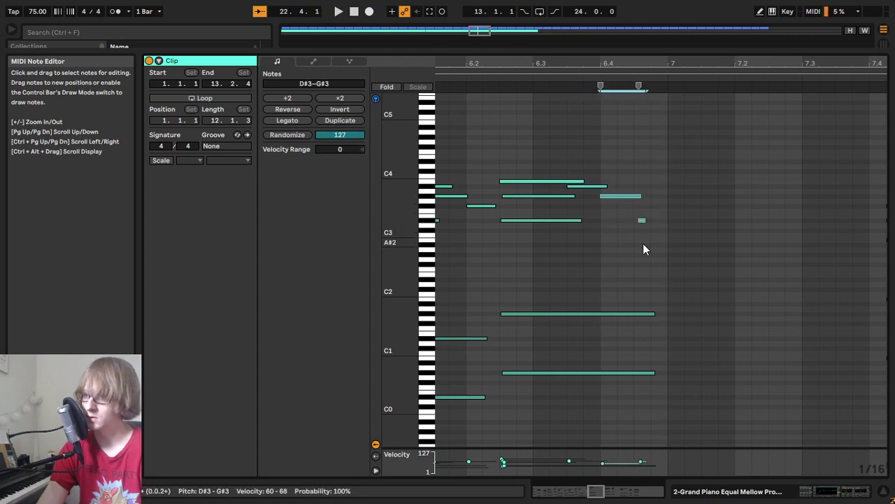
ctrl+scroll(644, 230, up, 3)
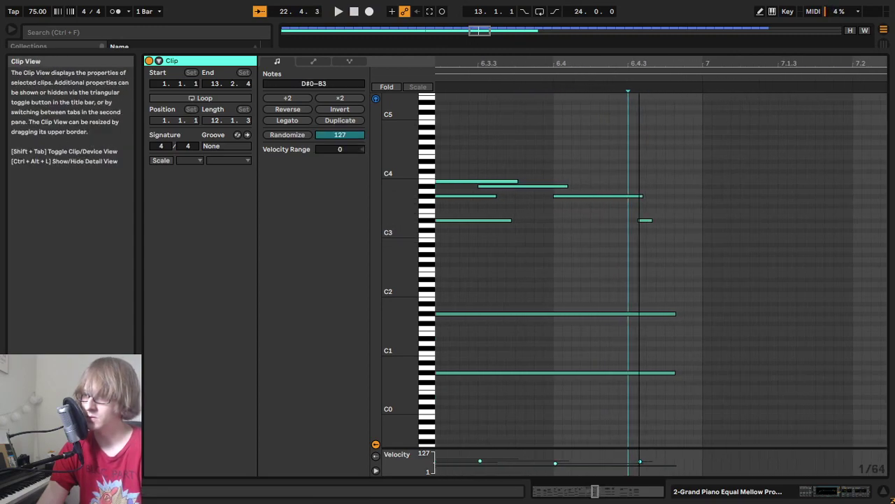
click(646, 221)
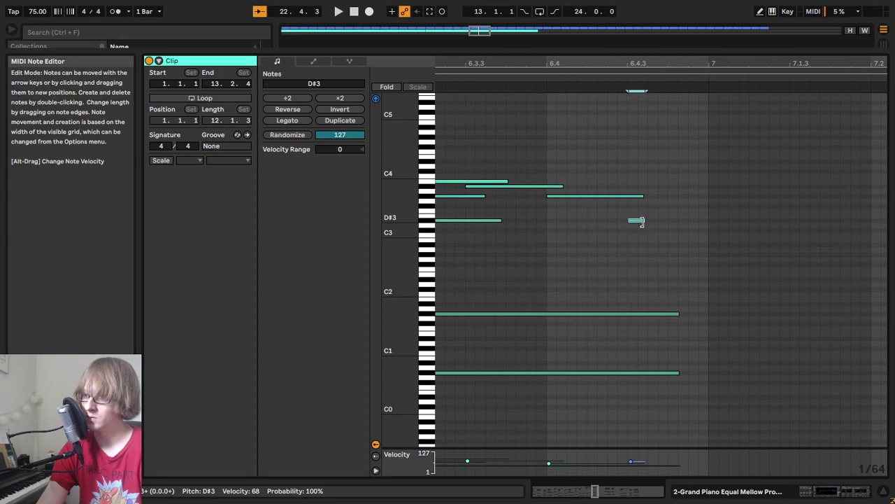
drag(648, 221, 678, 223)
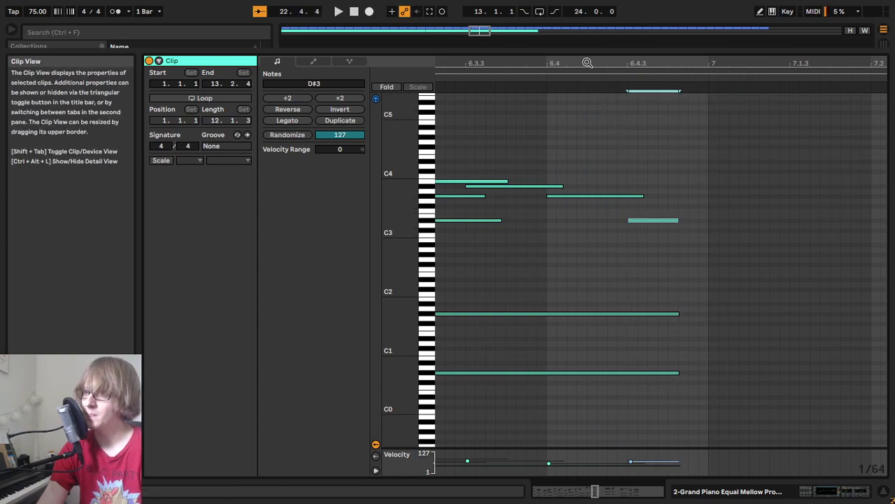
drag(588, 63, 714, 64)
drag(518, 62, 547, 47)
click(476, 80)
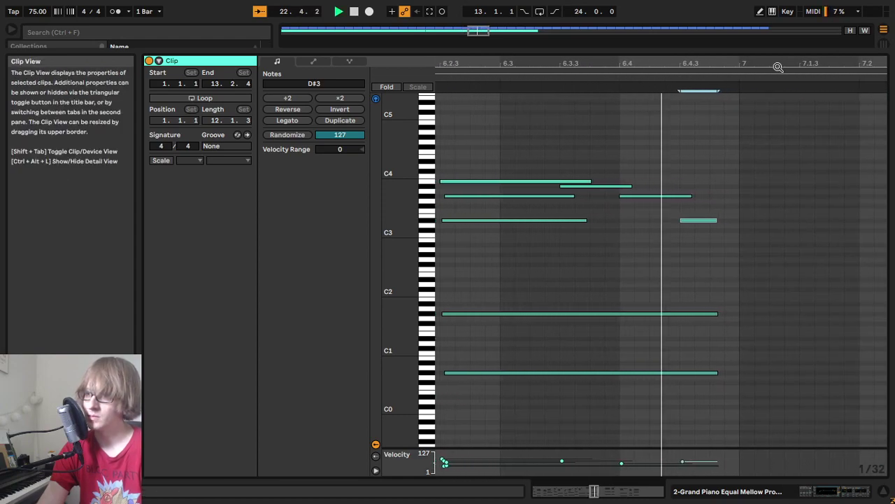
key(space)
Step: Shift all remaining notes earlier so the first B0 to F#3 chord starts on bar 7, and play the passage
drag(770, 63, 612, 35)
drag(684, 384, 807, 121)
drag(807, 61, 636, 38)
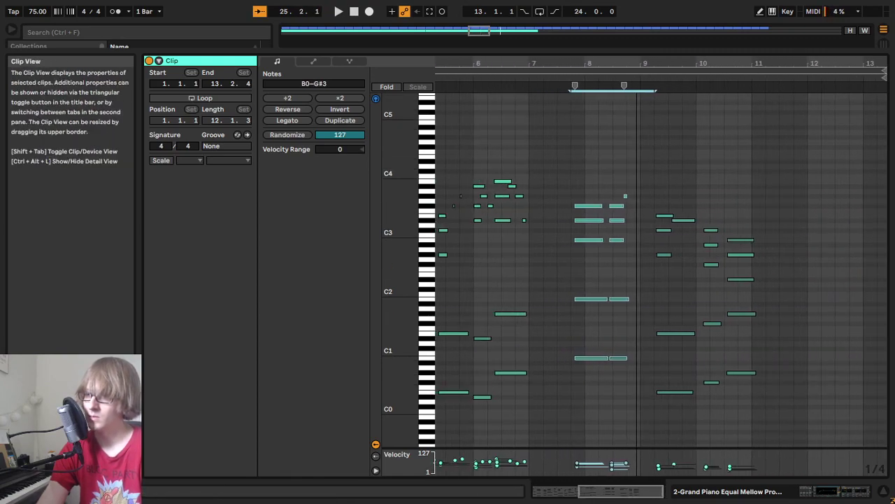
drag(584, 423, 888, 179)
key(Left)
key(Left)
key(Left)
key(Left)
key(Left)
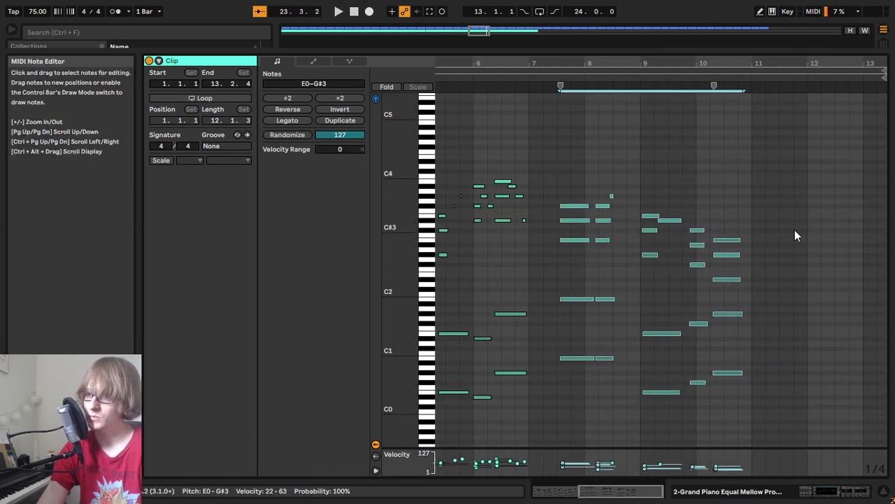
key(Left)
drag(530, 64, 626, 64)
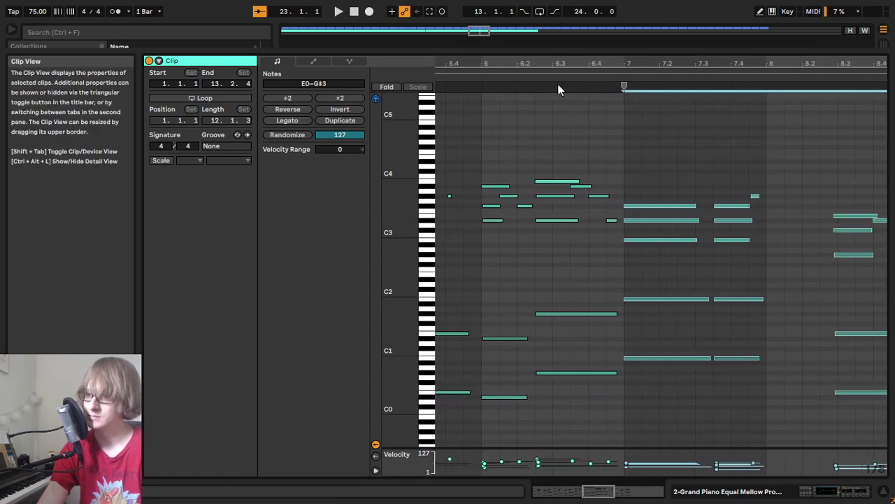
click(519, 79)
drag(735, 63, 610, 59)
drag(682, 65, 623, 29)
key(space)
Step: Delete the first chord at bar 7, shift the remaining notes earlier so the second chord starts on bar 7, and audition
drag(595, 171, 589, 376)
key(Delete)
drag(635, 416, 888, 183)
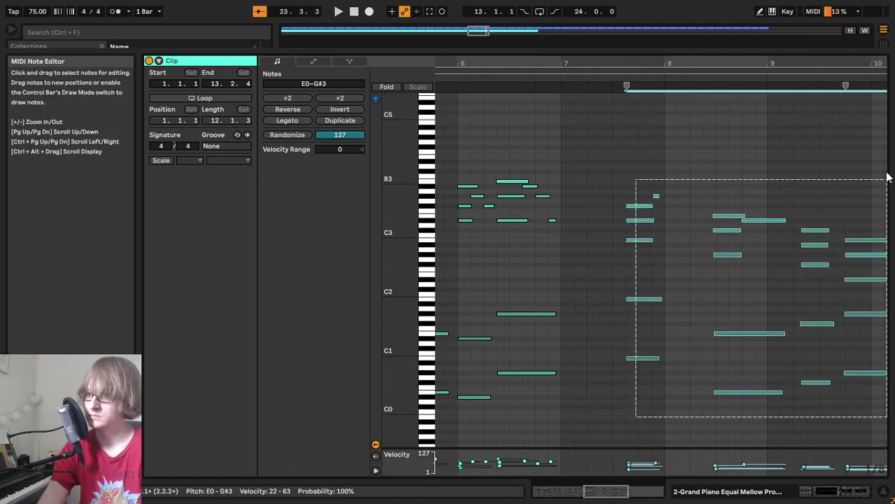
key(Left)
key(Left)
key(Left)
key(Left)
key(Left)
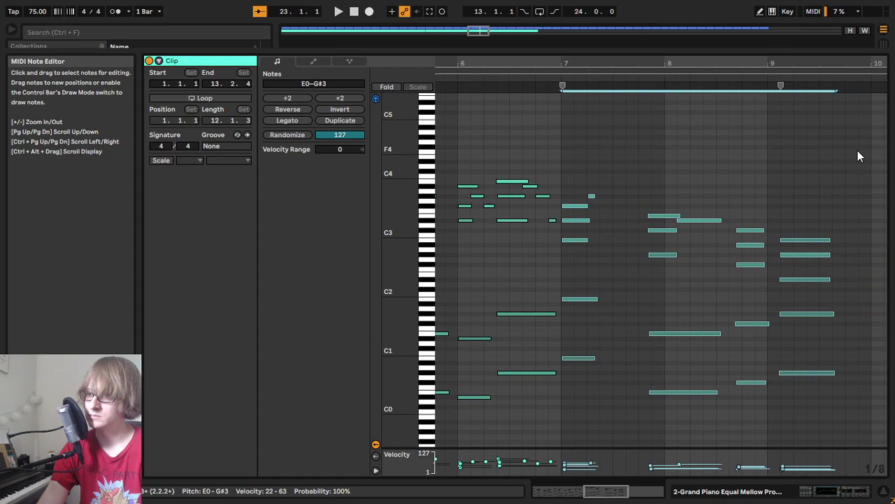
mouse_move(571, 65)
mouse_down()
mouse_move(567, 113)
mouse_move(568, 75)
mouse_up()
click(514, 75)
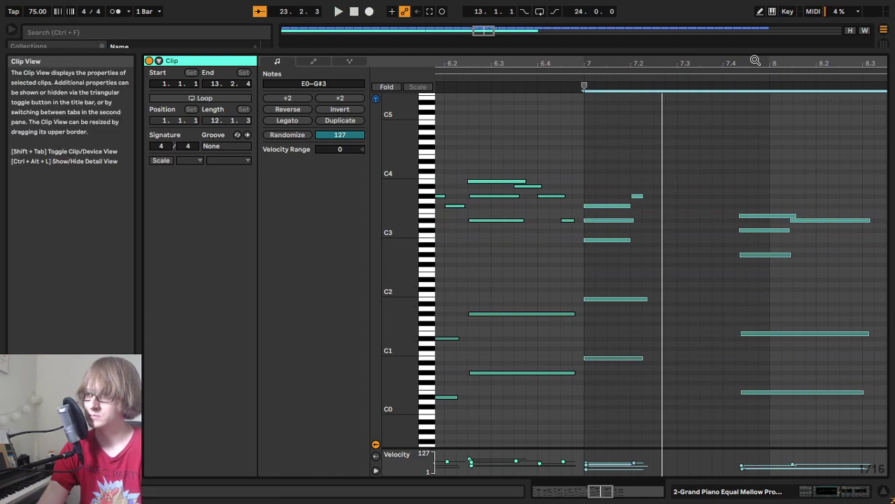
Step: Move the E0 to E3 chord and everything following it to 7.2.3, shift its D#3 melody note to 7.3.3, and play
drag(667, 174, 619, 309)
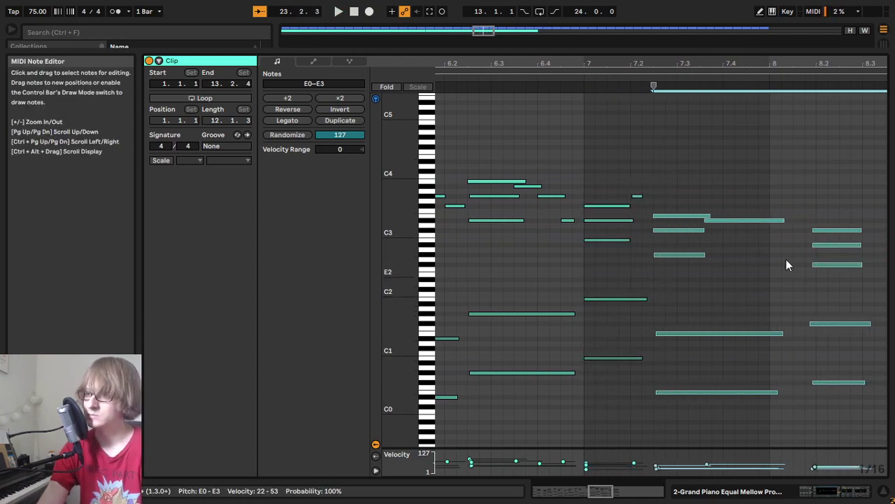
click(577, 77)
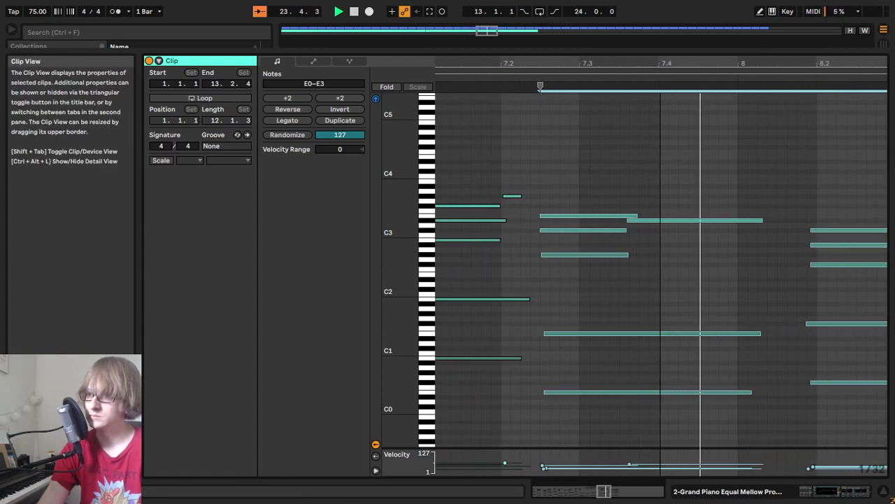
click(692, 219)
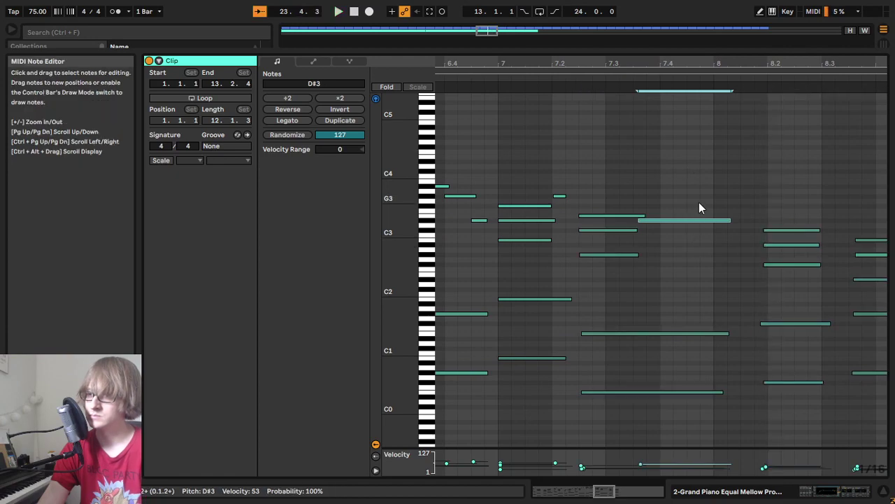
click(570, 84)
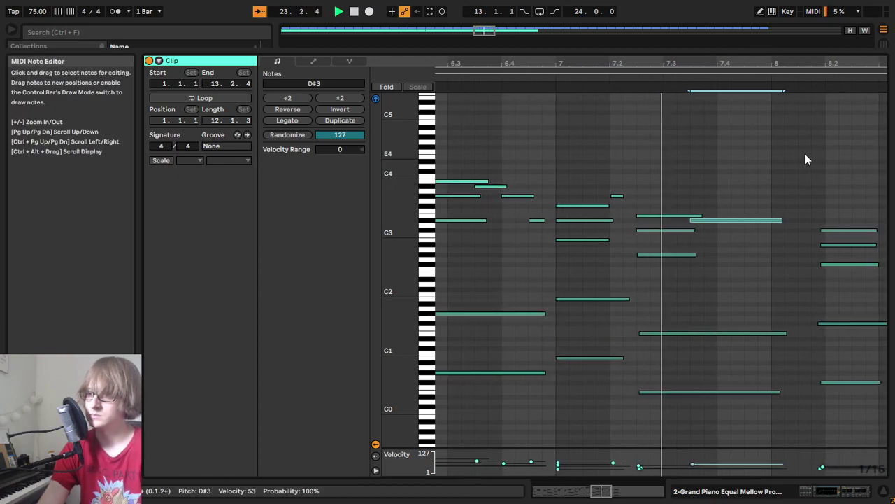
Step: Move the F#0 to C#3 chord earlier to start on bar 8
drag(729, 61, 651, 62)
drag(653, 412, 661, 196)
key(Left)
key(Left)
key(Left)
key(Left)
key(Left)
key(Left)
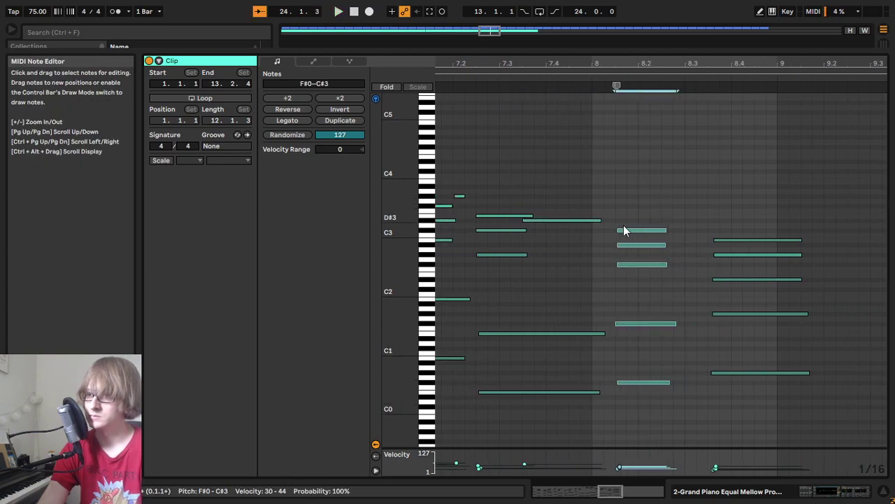
Step: Shorten the E0, E1 and D#3 notes so they end just before bar 8, and play the transition
drag(570, 412, 567, 173)
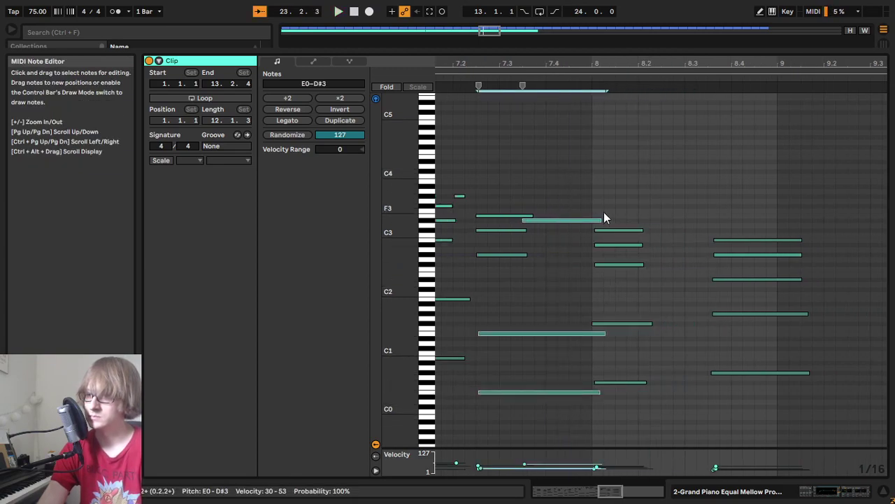
drag(582, 226, 582, 229)
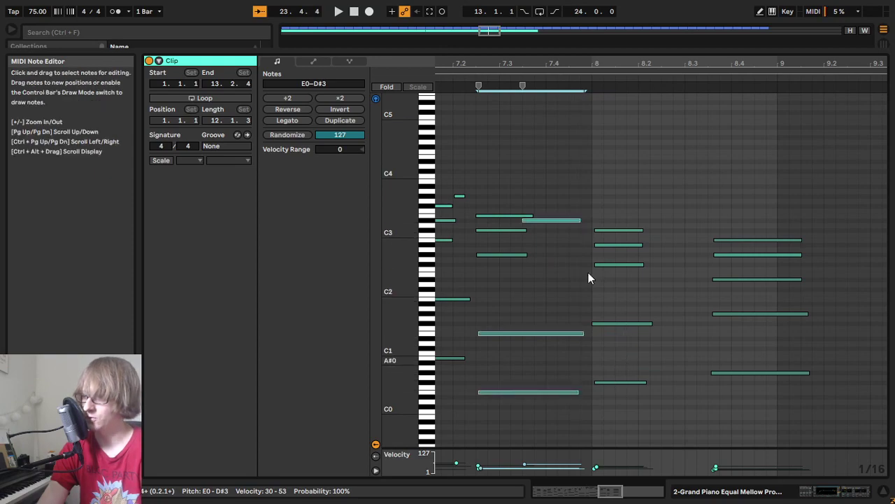
click(474, 79)
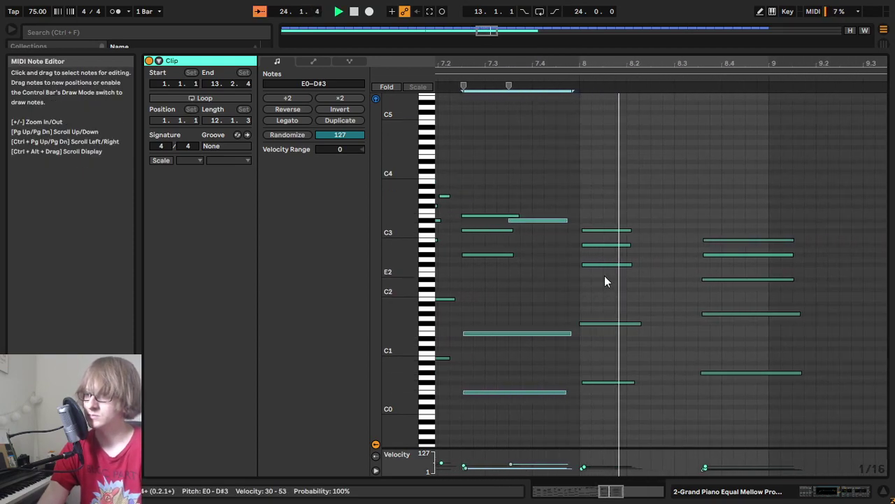
key(space)
Step: Move the final G#0 to B2 chord earlier to 8.2.3 and play it
drag(729, 413, 770, 231)
key(Left)
key(Left)
key(Left)
key(Left)
key(Left)
key(Left)
key(Right)
key(space)
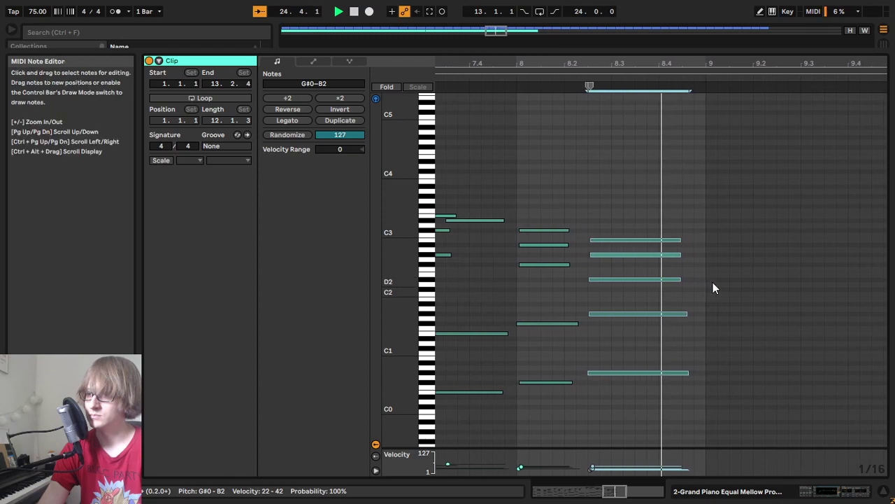
key(space)
Step: Remove the leftover piano clip material from bar 25 onward in the arrangement and reopen the bar 17 clip's notes
drag(695, 63, 607, 241)
drag(464, 126, 658, 84)
drag(630, 53, 631, 43)
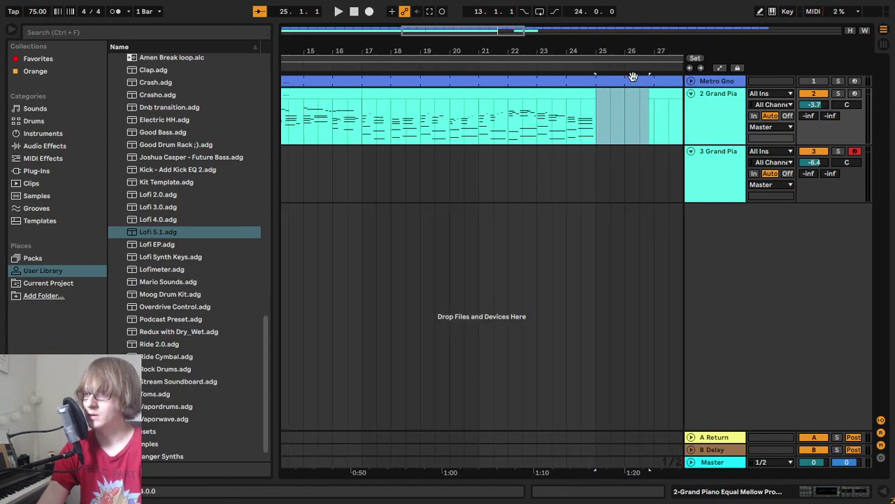
click(666, 93)
key(Delete)
double_click(440, 98)
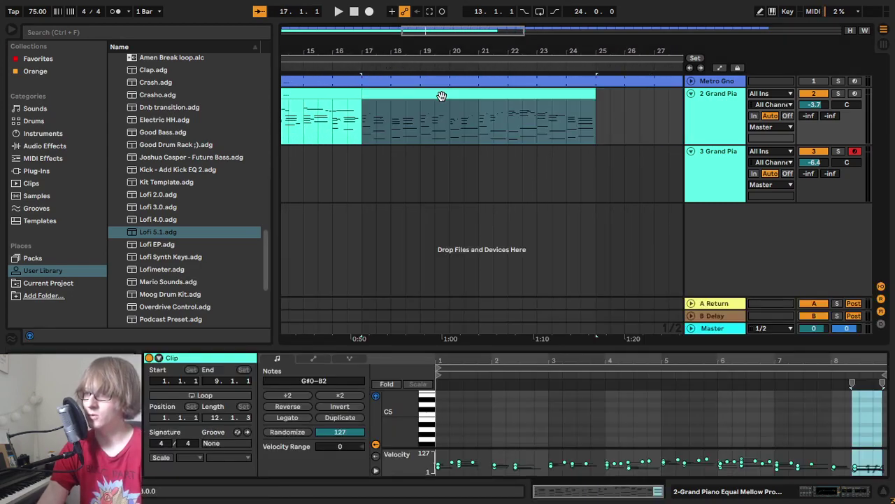
Step: Consolidate the selected bars 17 to 25 of the piano track into one clip and open its Hold Pedal envelope enlarged
right_click(480, 96)
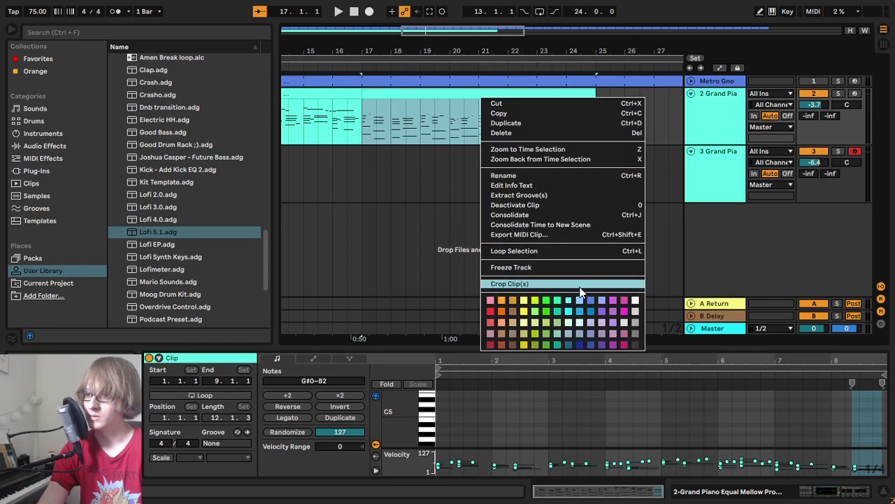
click(521, 214)
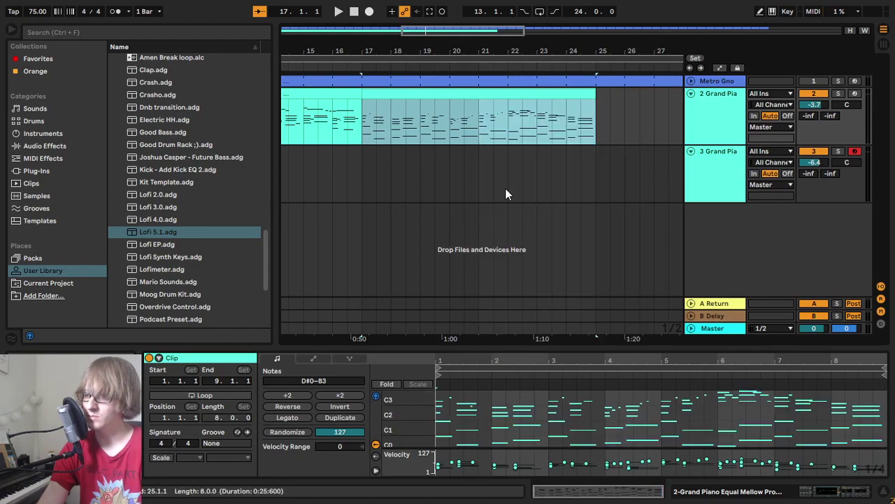
click(313, 358)
drag(570, 349, 620, 242)
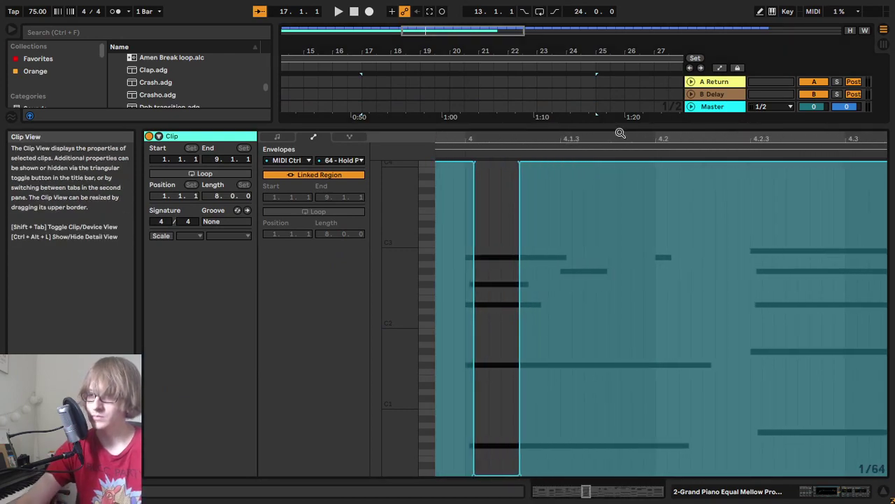
Step: Add a brief hold pedal release from 127 to 0 with vertical edges on the chord at 4.2.3, and start playback
drag(717, 136, 624, 98)
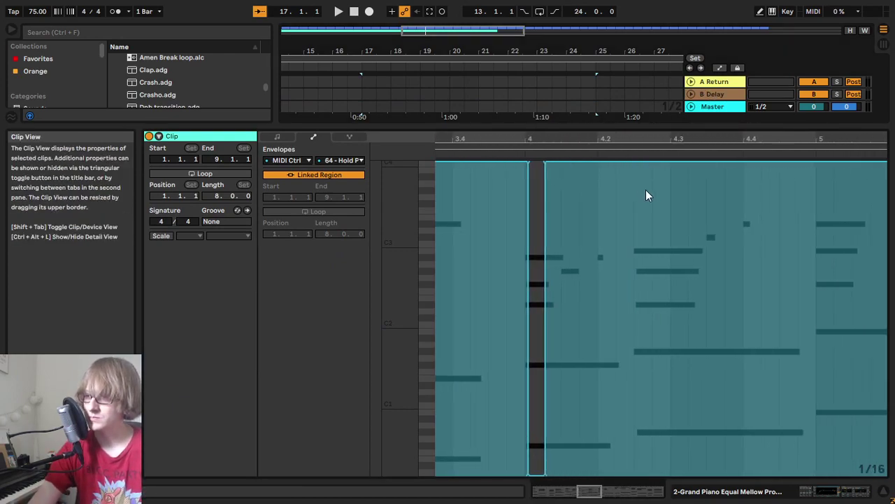
drag(642, 144, 608, 177)
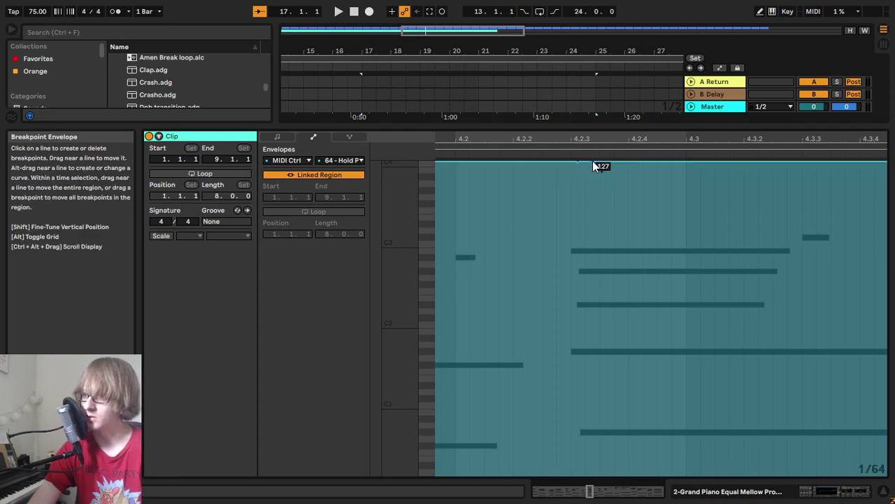
drag(589, 167, 586, 474)
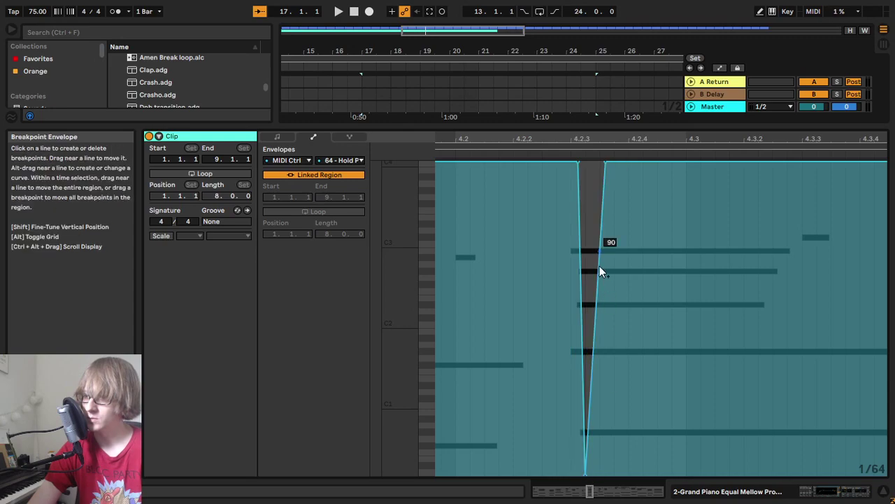
drag(599, 250, 600, 473)
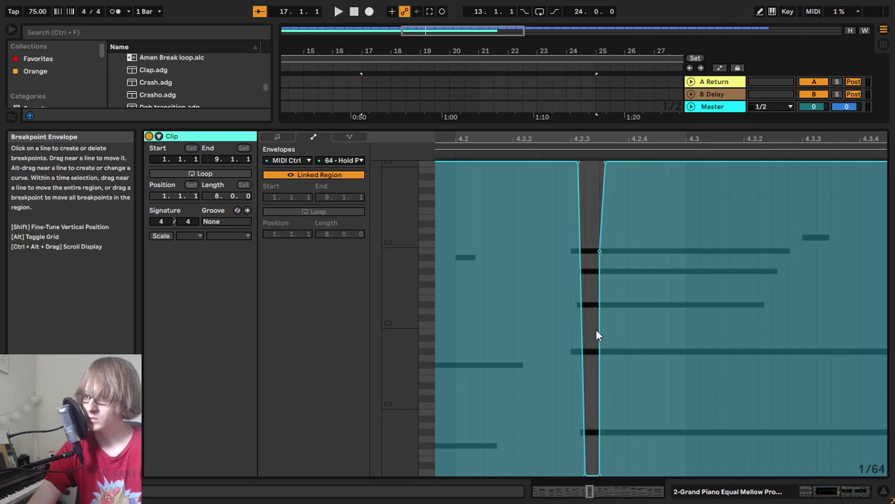
click(599, 251)
drag(600, 472, 606, 473)
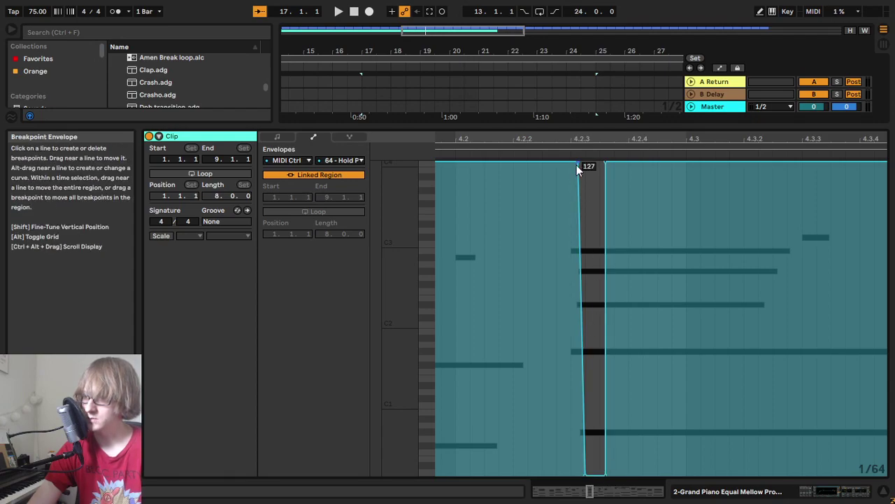
drag(579, 162, 586, 162)
key(space)
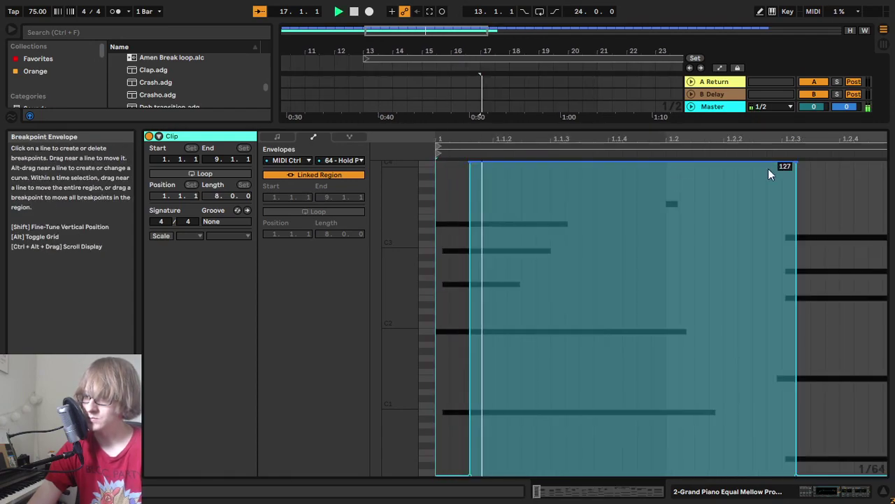
Step: Add a brief hold pedal release to 0 just after the start of bar 5
drag(797, 137, 798, 56)
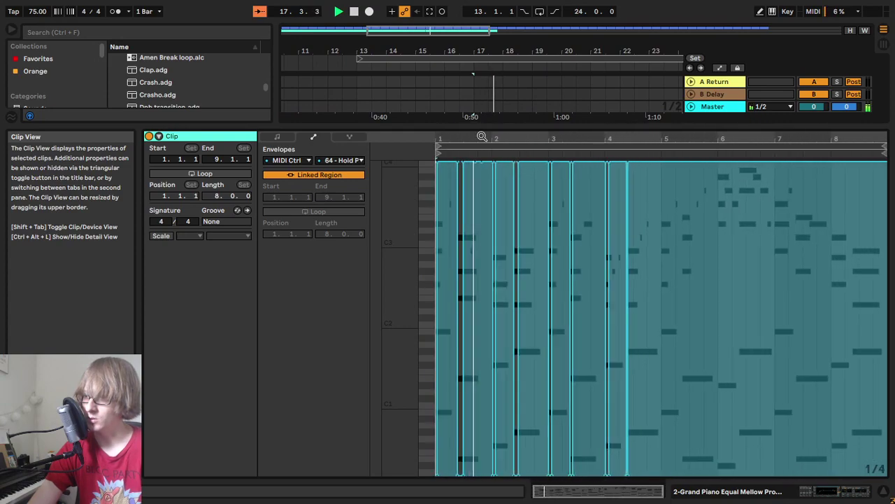
drag(661, 138, 748, 213)
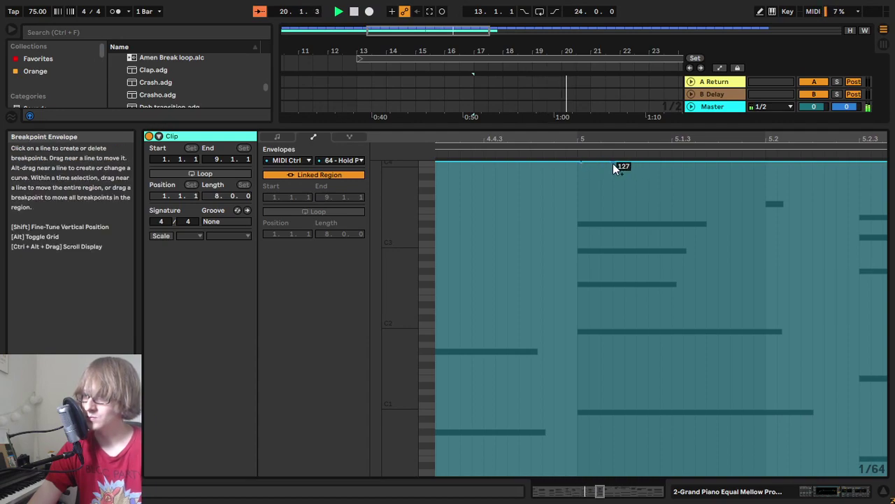
drag(597, 165, 582, 473)
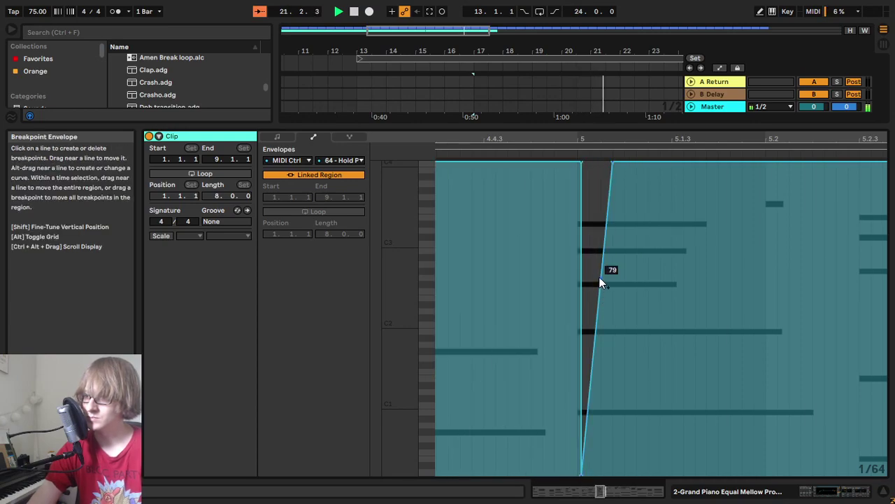
drag(599, 278, 602, 468)
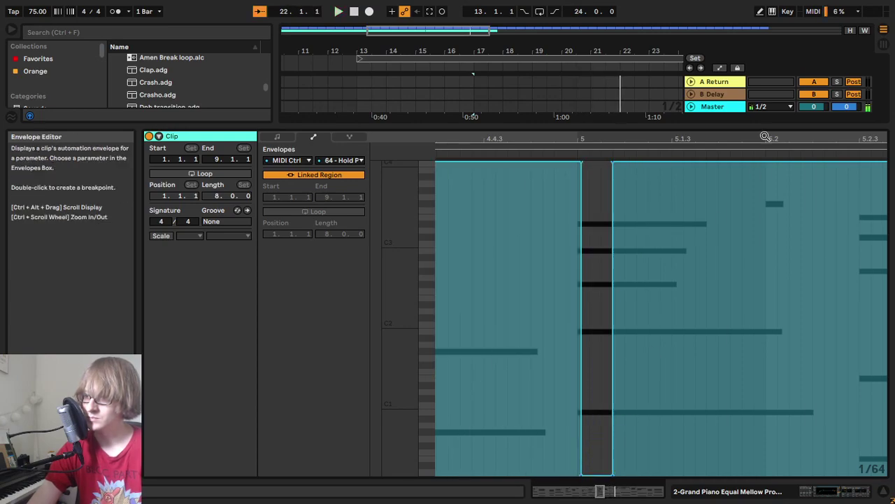
Step: Add a brief hold pedal release to 0 just after the chord at 5.2.3 and play it
drag(715, 135, 437, 131)
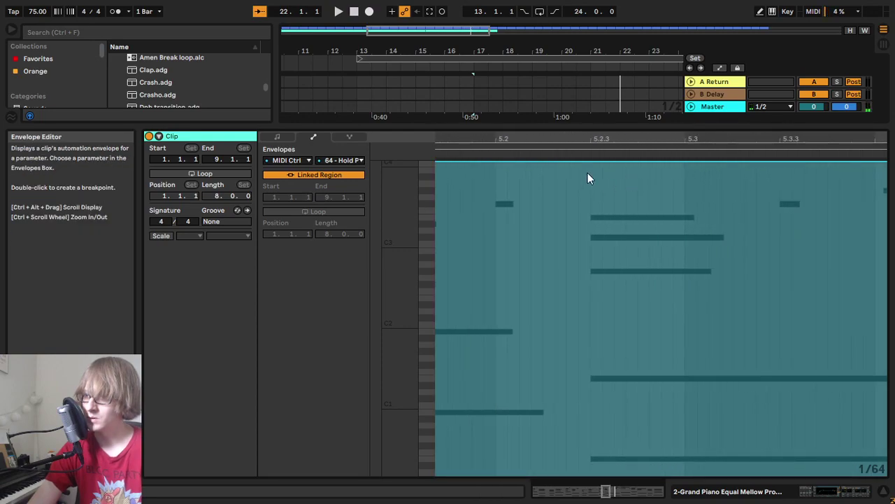
drag(604, 138, 578, 467)
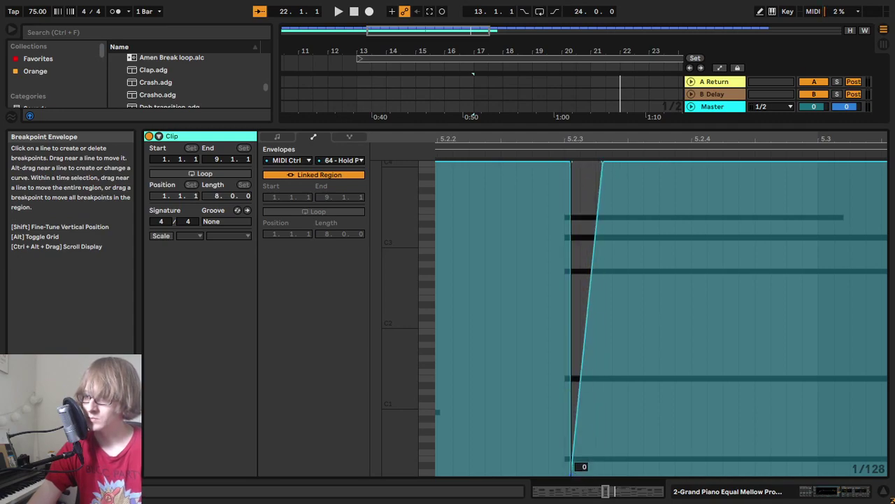
drag(584, 352, 603, 475)
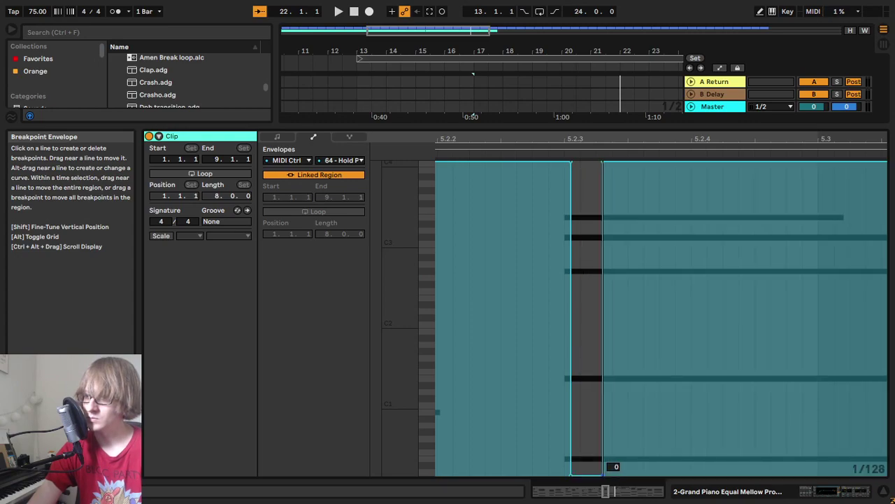
drag(600, 153, 599, 142)
click(554, 189)
key(space)
Step: Add a brief hold pedal release to 0 just after the chord at the start of bar 6 and play it
drag(708, 139, 438, 136)
key(space)
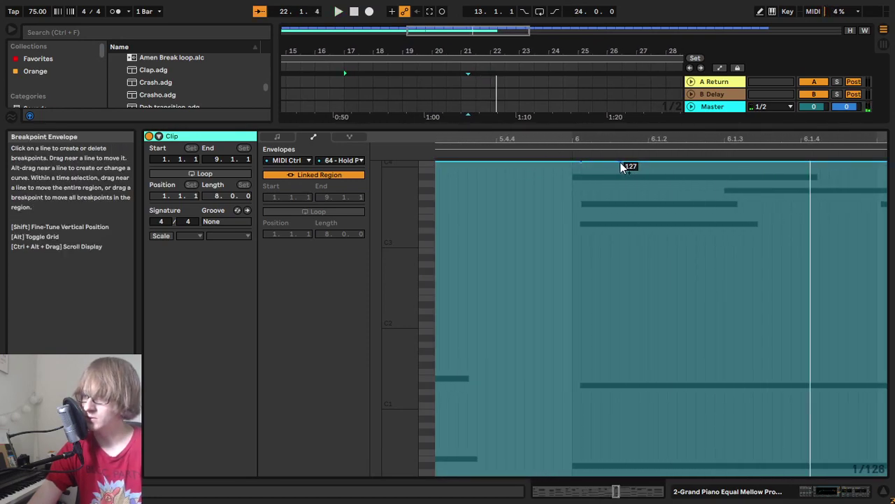
drag(594, 167, 586, 466)
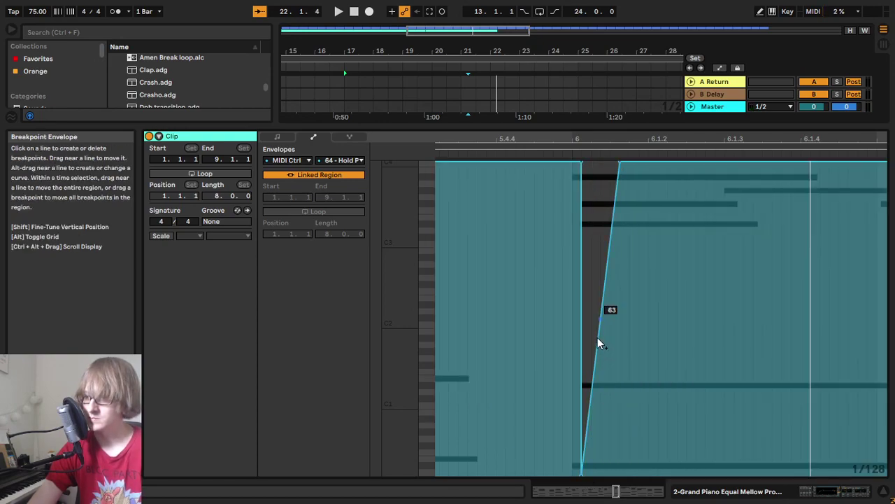
drag(599, 322, 621, 469)
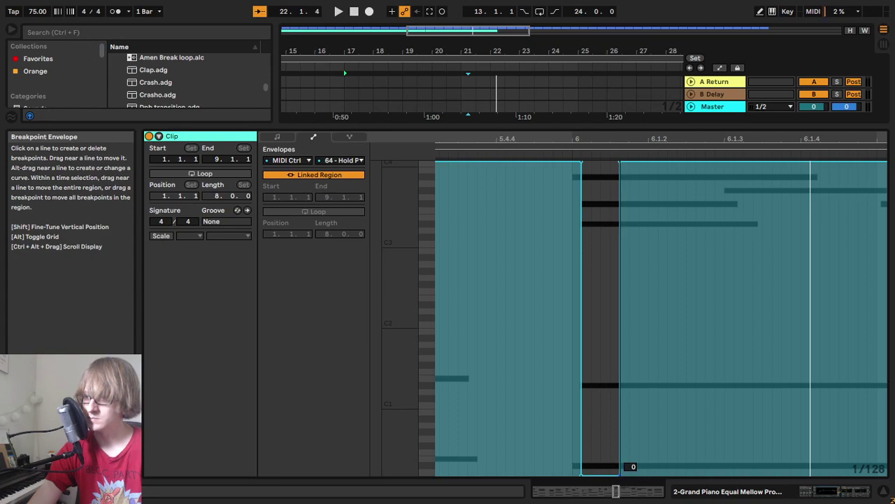
click(535, 329)
key(space)
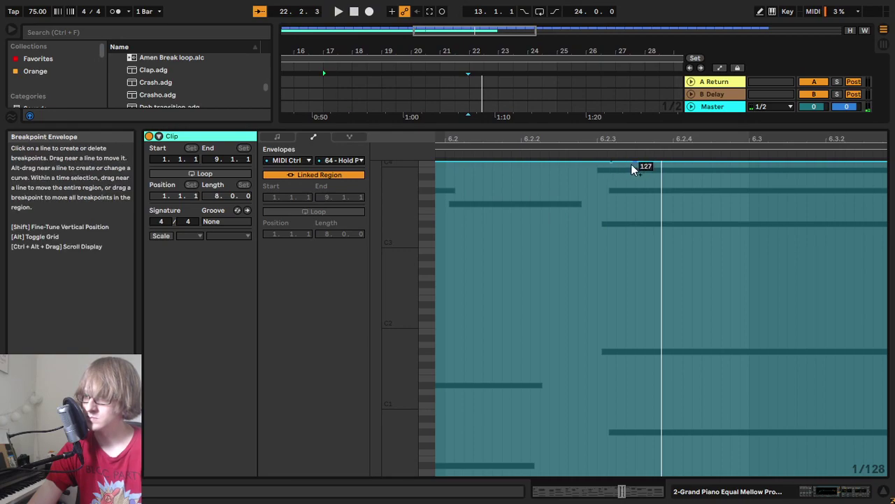
Step: Add a brief hold pedal release to 0 just after the chord at 6.2.3, undoing the misplaced first attempt, and play it
drag(619, 170, 669, 327)
key(ctrl+z)
drag(619, 166, 622, 472)
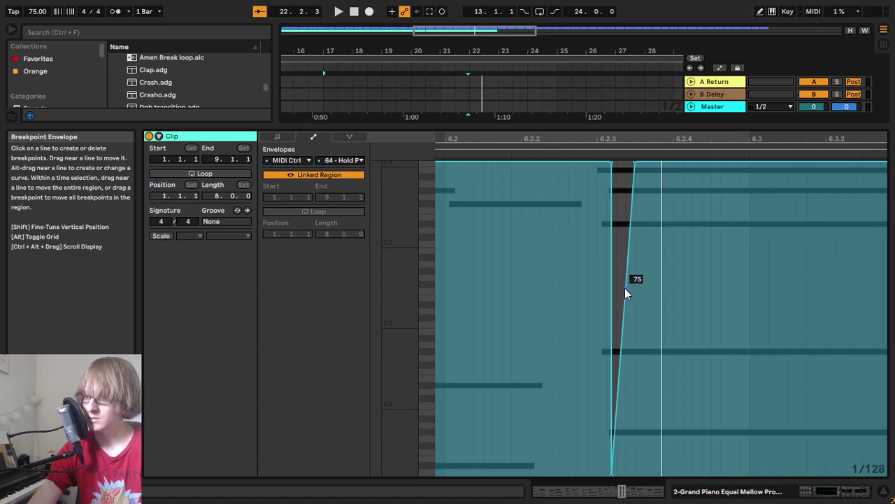
drag(627, 294, 628, 468)
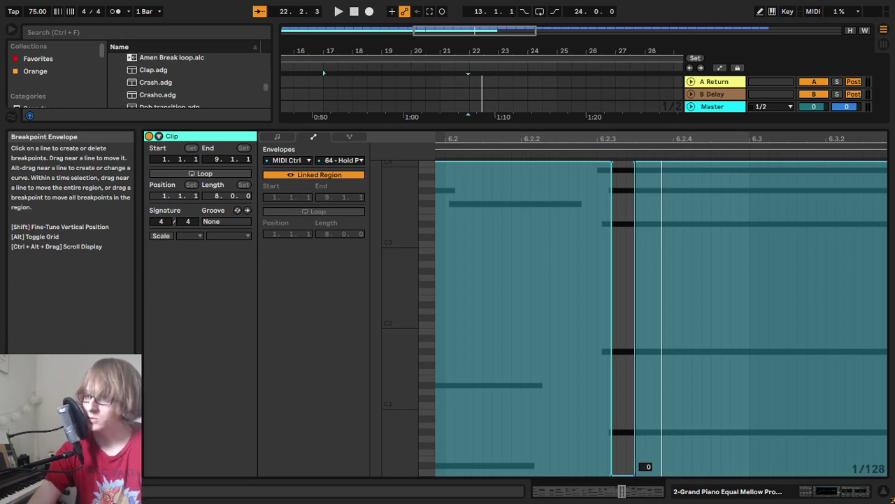
click(713, 301)
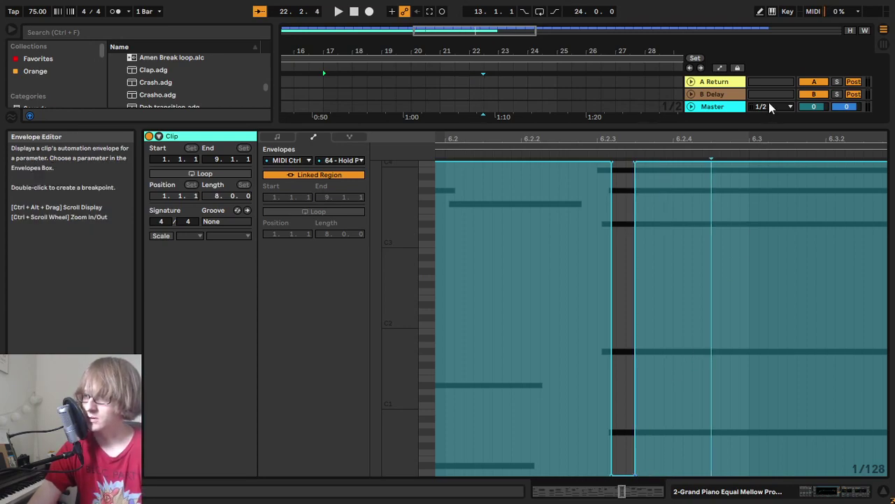
mouse_move(765, 139)
mouse_down()
mouse_move(580, 124)
mouse_move(552, 108)
mouse_move(735, 144)
mouse_up()
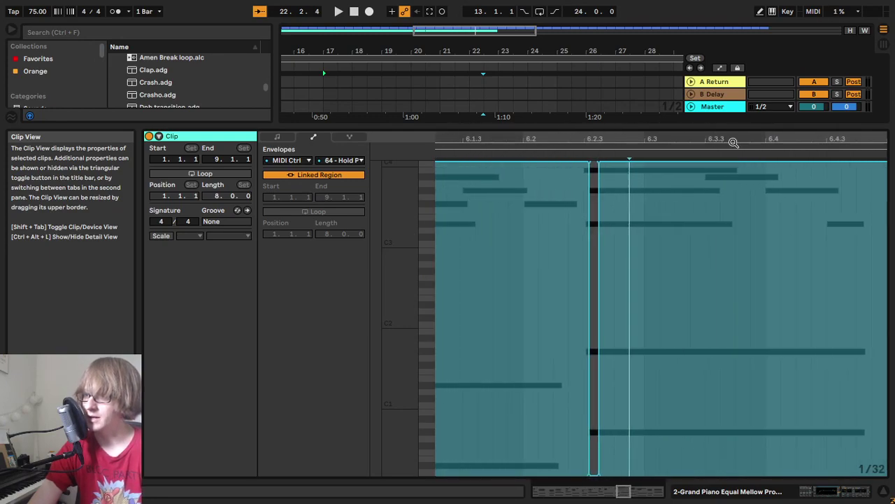
click(587, 154)
Step: Turn on Draw Mode, draw a 1/64-wide hold pedal release to 0 at the start of bar 7, and play it
drag(864, 141, 676, 137)
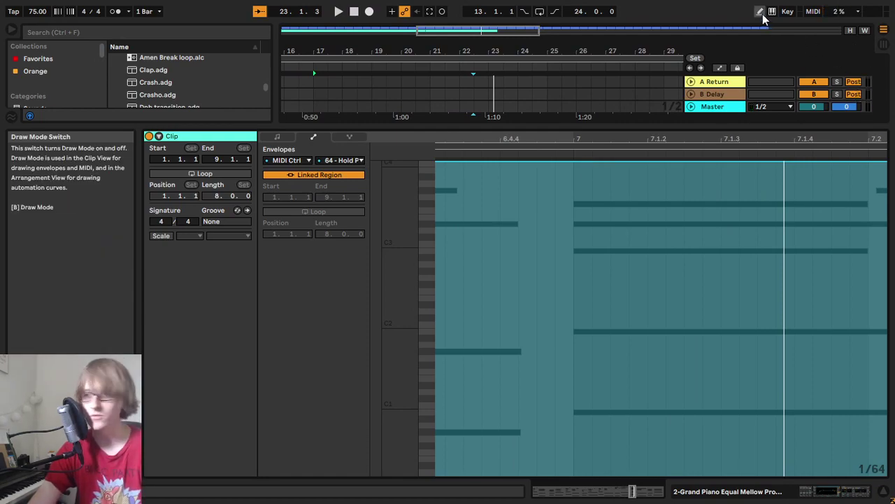
click(589, 461)
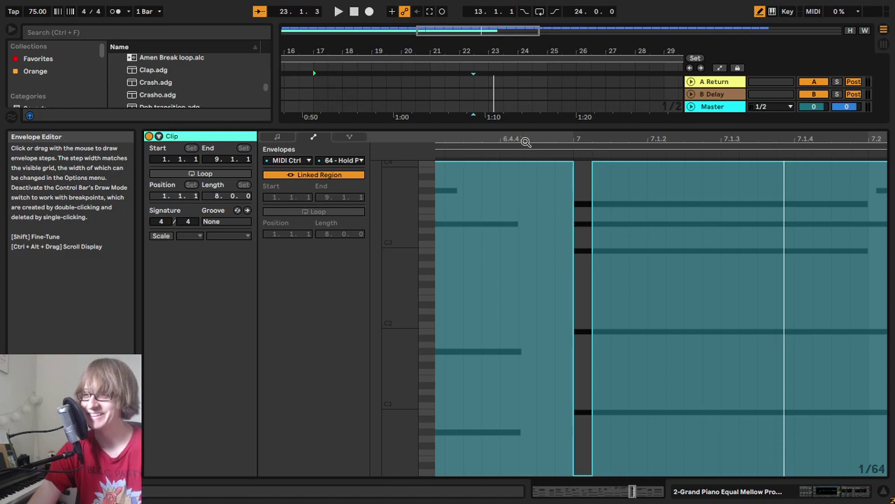
click(476, 150)
mouse_move(555, 140)
mouse_down()
mouse_move(555, 210)
mouse_move(556, 192)
mouse_move(630, 150)
mouse_move(640, 124)
mouse_up()
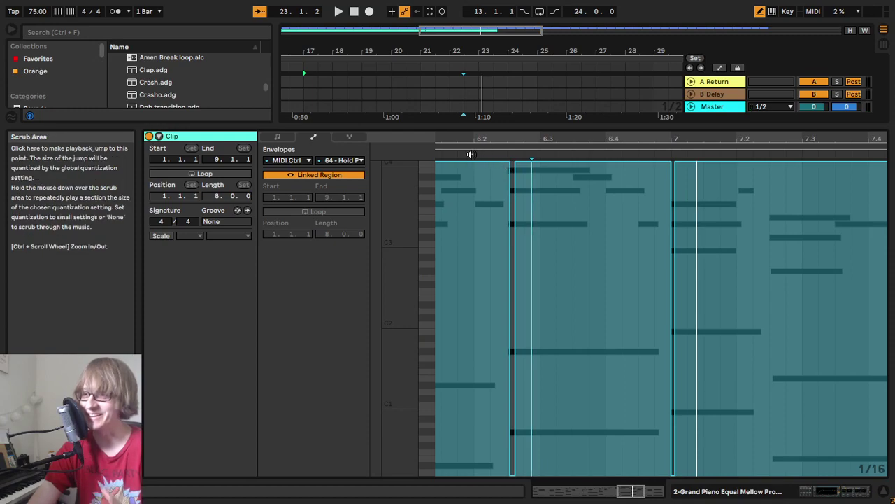
click(472, 153)
Step: Draw a brief hold pedal release to 0 just after the chord at 7.2.3, two 1/256 grid steps wide
drag(737, 161, 721, 210)
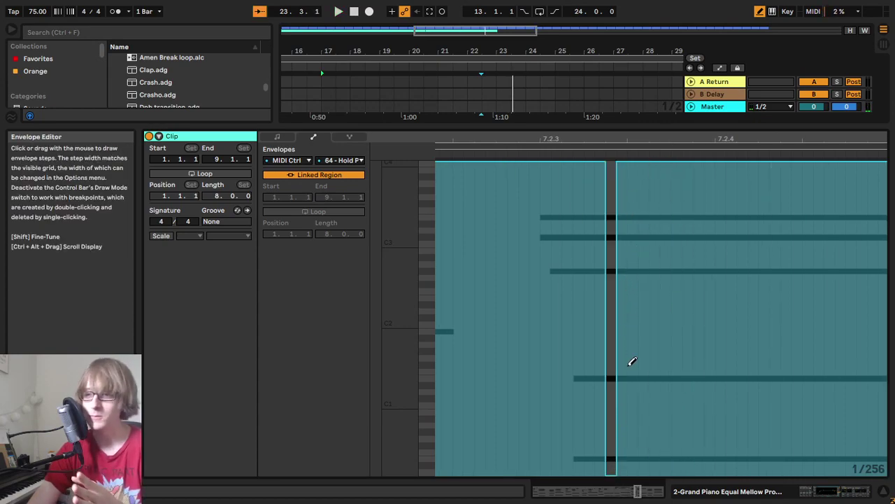
drag(631, 469, 629, 473)
mouse_move(648, 140)
mouse_down()
mouse_move(648, 127)
mouse_move(635, 128)
mouse_up()
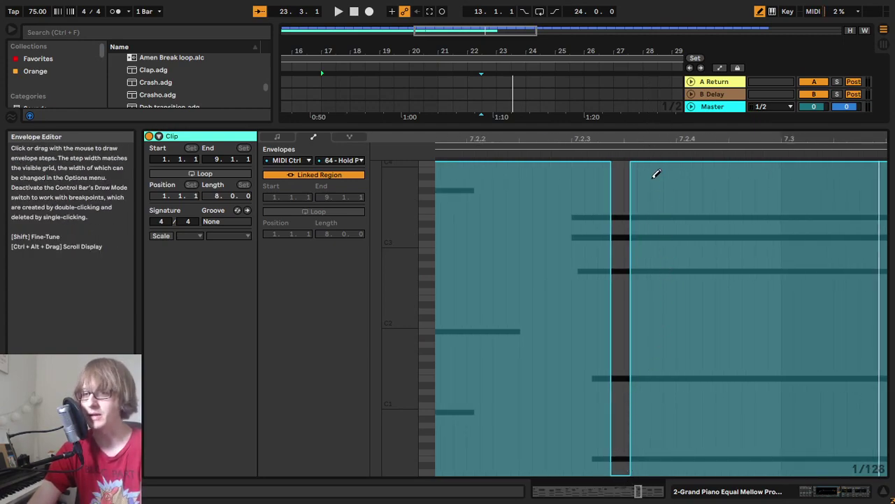
Step: Draw a brief hold pedal release to 0 on the chord just after the start of bar 8
drag(651, 139, 479, 108)
drag(700, 140, 684, 192)
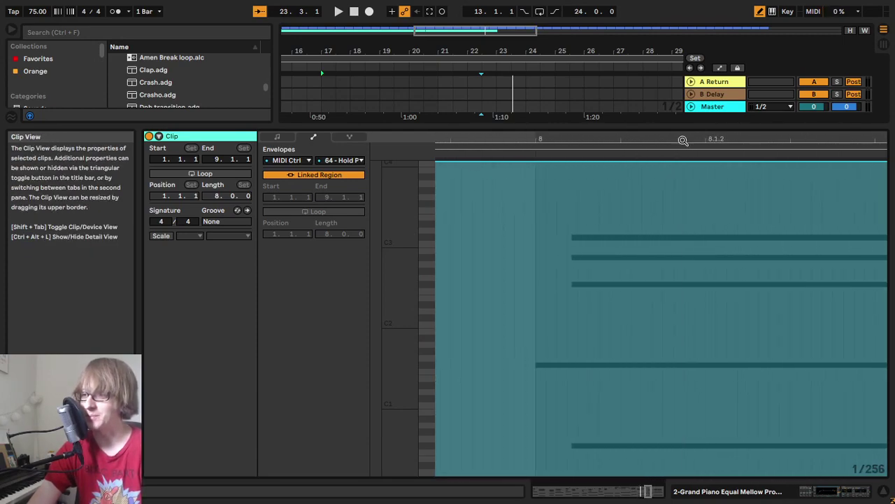
click(597, 470)
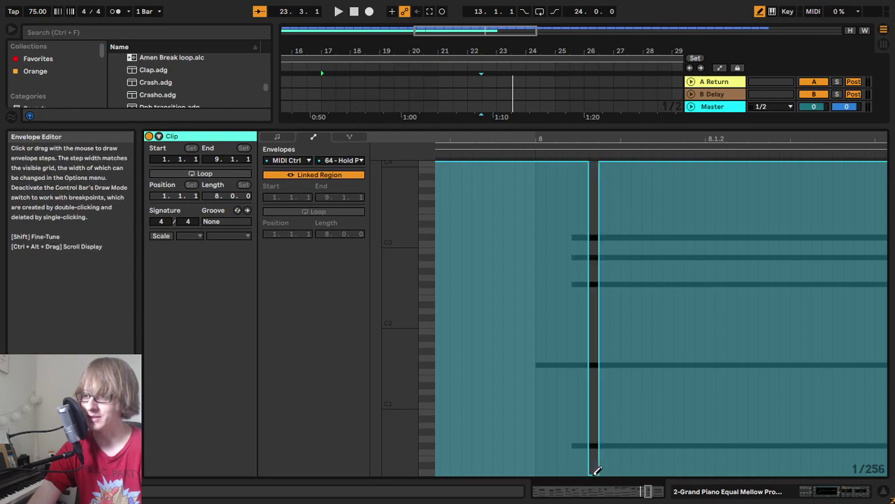
drag(603, 480, 607, 479)
Step: Draw a two-step hold pedal release to 0 on the 1/128 grid just after the final chord at 8.2.3
drag(700, 139, 436, 142)
drag(595, 139, 594, 189)
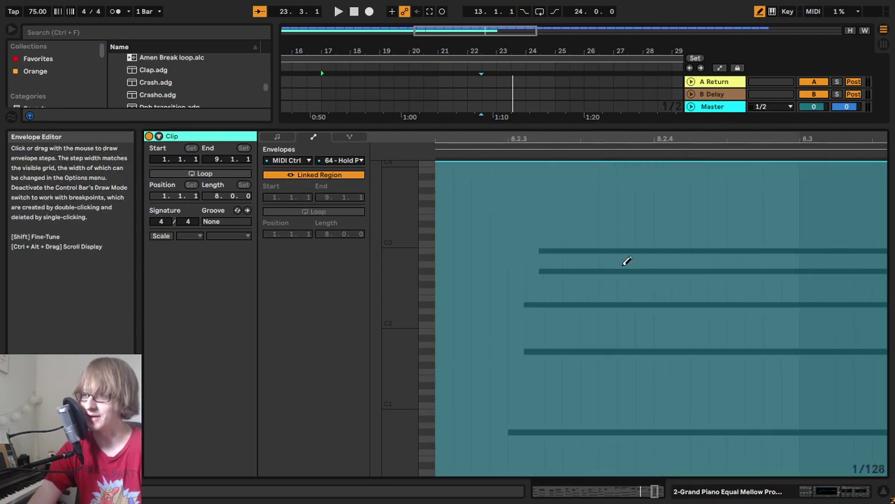
drag(556, 469, 577, 472)
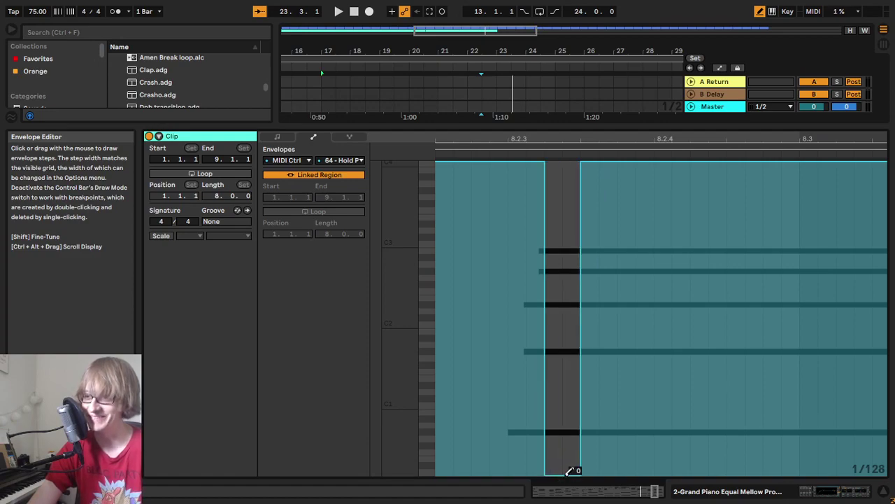
Step: Play the whole section from bar 17 and turn off Draw Mode
drag(559, 139, 853, 140)
key(space)
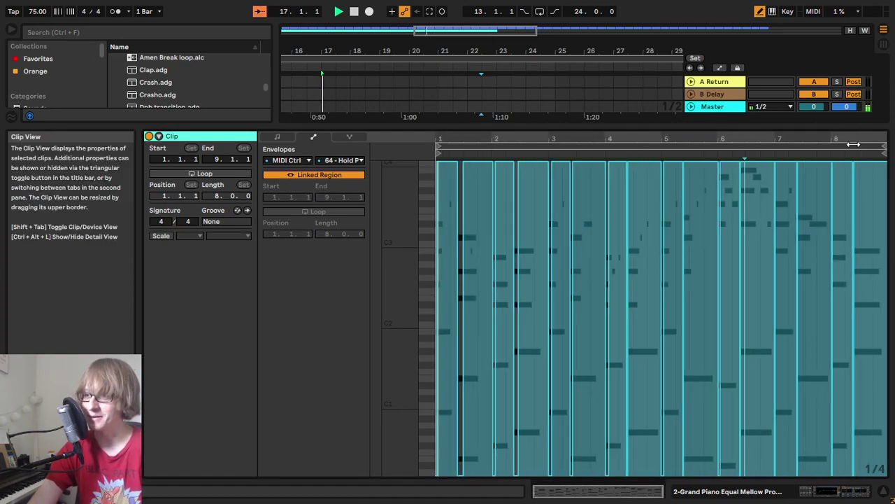
click(761, 11)
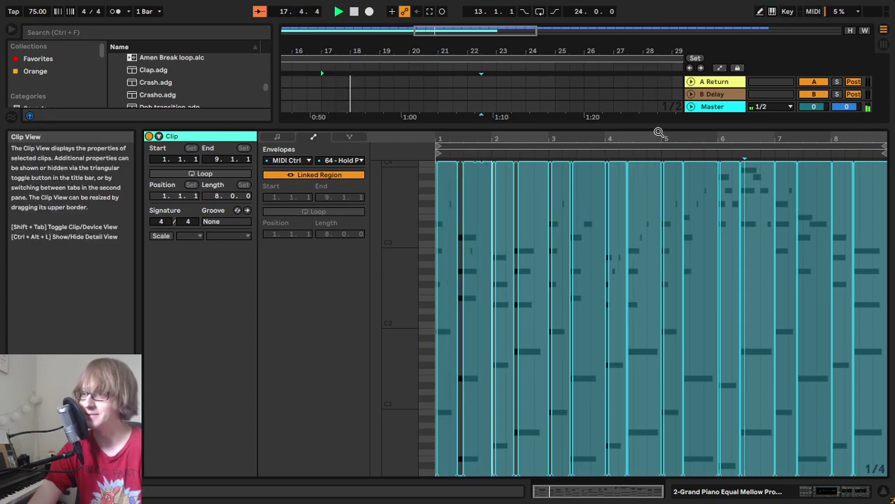
Step: Shrink the clip editor to reveal the arrangement and listen to the grand piano section through its end at bar 25
drag(662, 127, 662, 501)
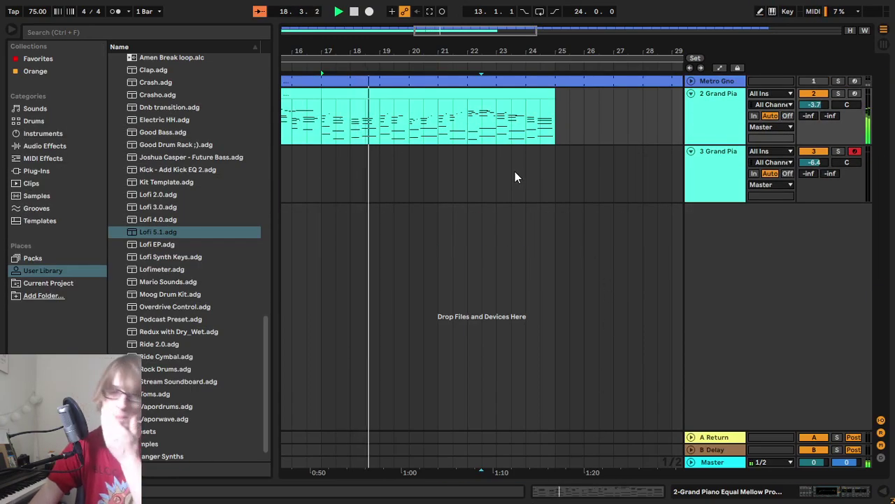
click(554, 167)
double_click(484, 96)
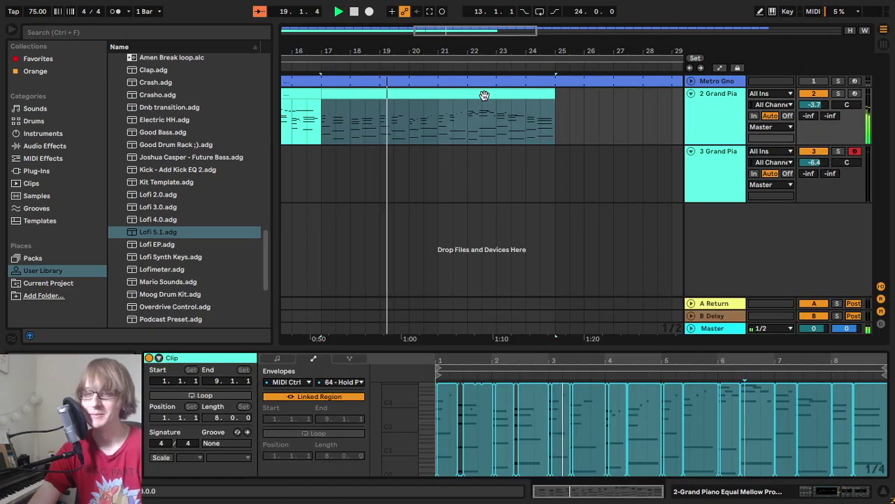
click(584, 109)
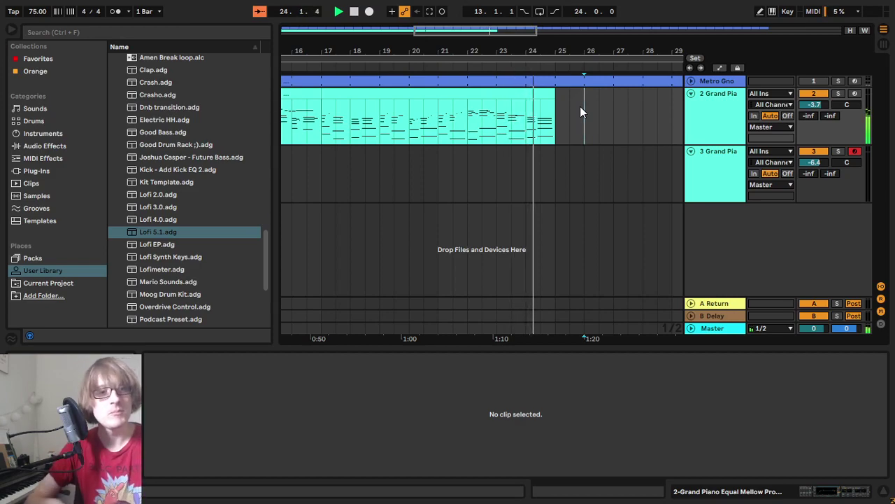
Step: Copy the grand piano section from bars 9 to 17 and paste it at bar 25 on the same track
drag(530, 50, 530, 44)
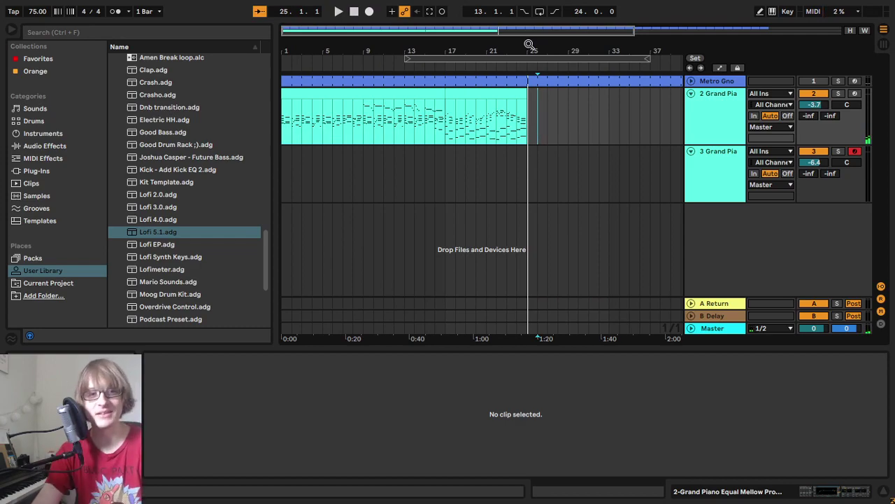
click(480, 121)
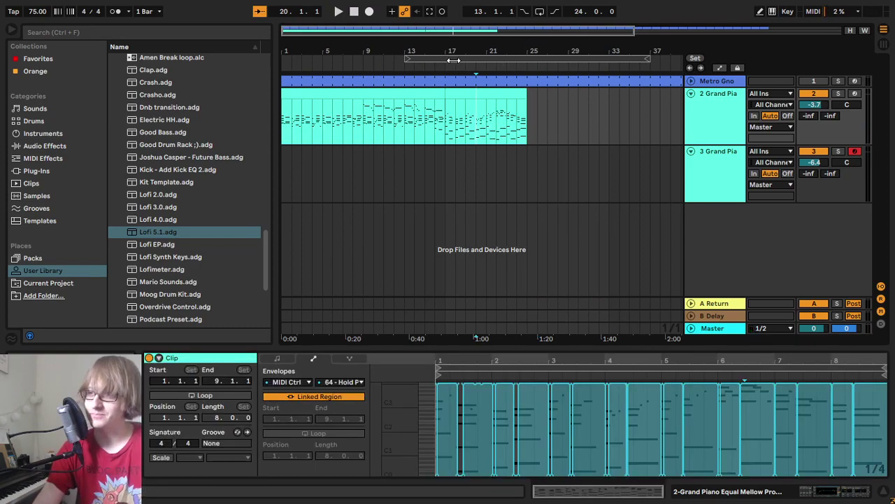
drag(456, 52, 478, 53)
drag(383, 123, 462, 122)
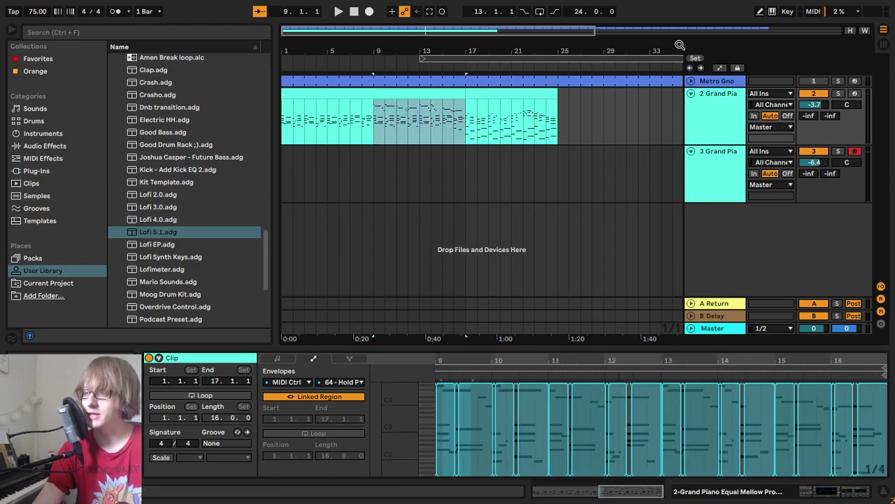
click(567, 114)
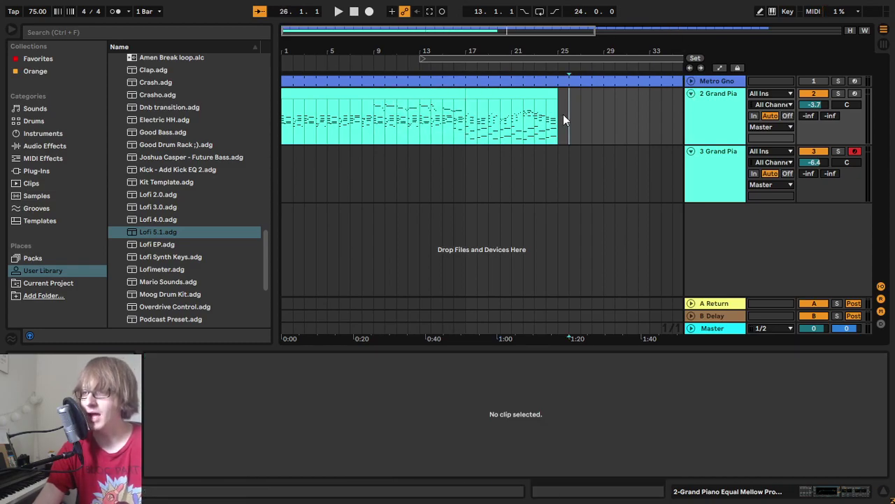
key(ctrl+v)
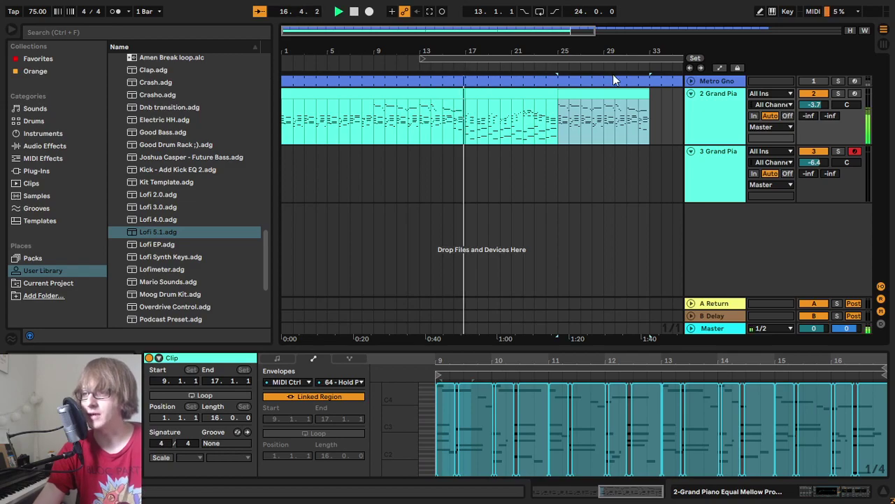
Step: Play the transition into bar 17 and show the MIDI notes of the eight-bar clip starting there
click(539, 119)
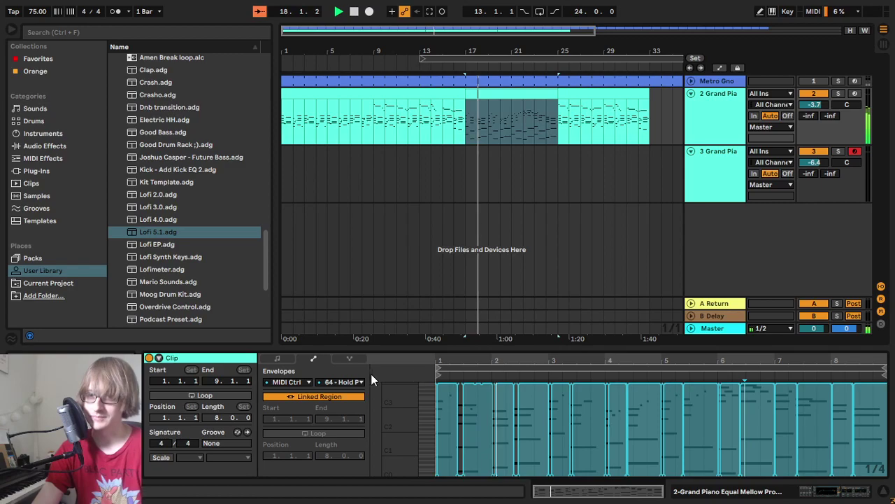
click(288, 357)
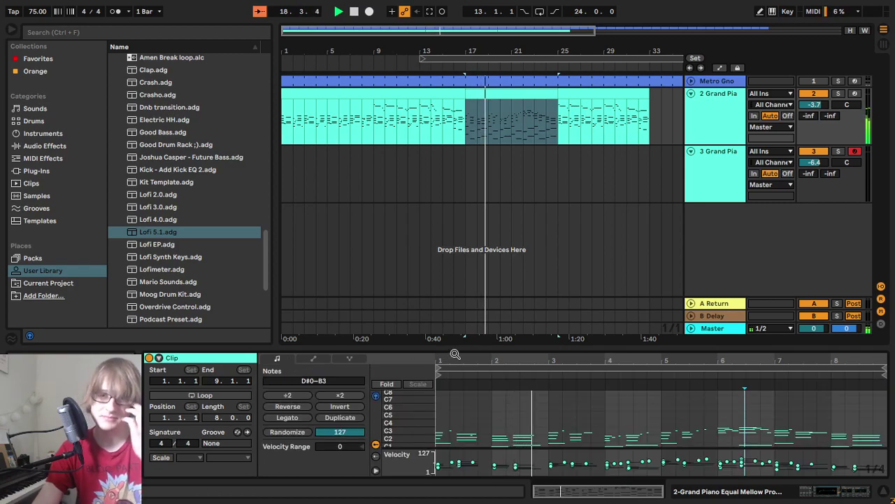
Step: Enlarge the clip's note editor and zoom in on the notes around bar 5
drag(516, 350, 521, 70)
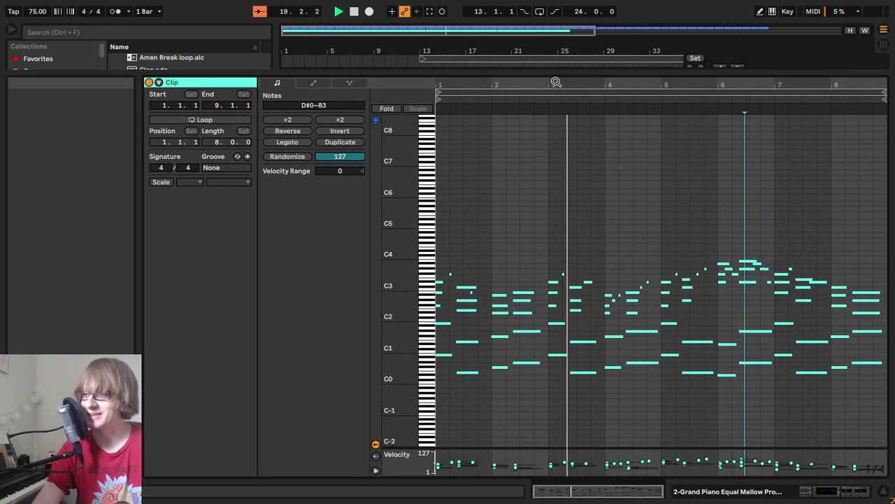
drag(599, 86, 512, 104)
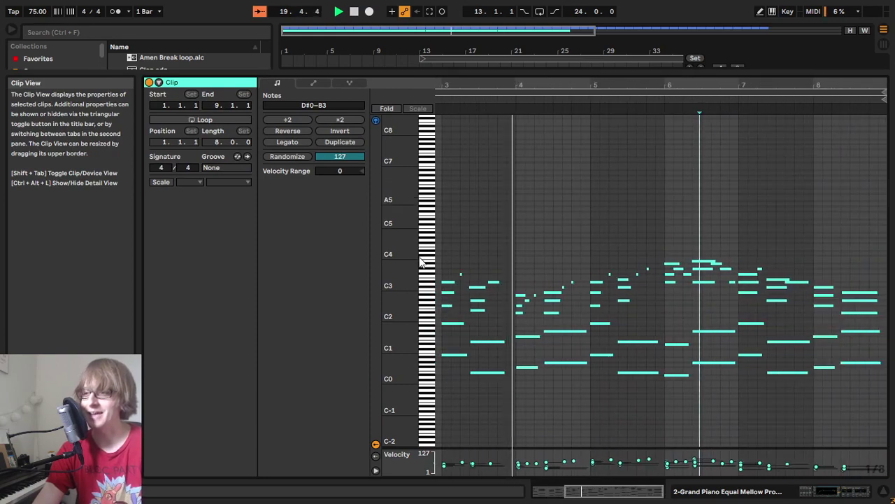
drag(400, 269, 421, 267)
scroll(624, 283, down, 3)
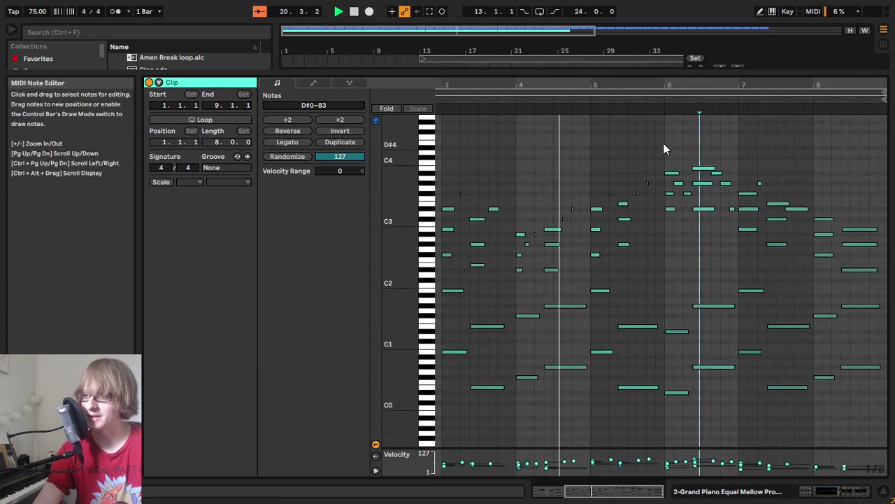
drag(633, 86, 632, 120)
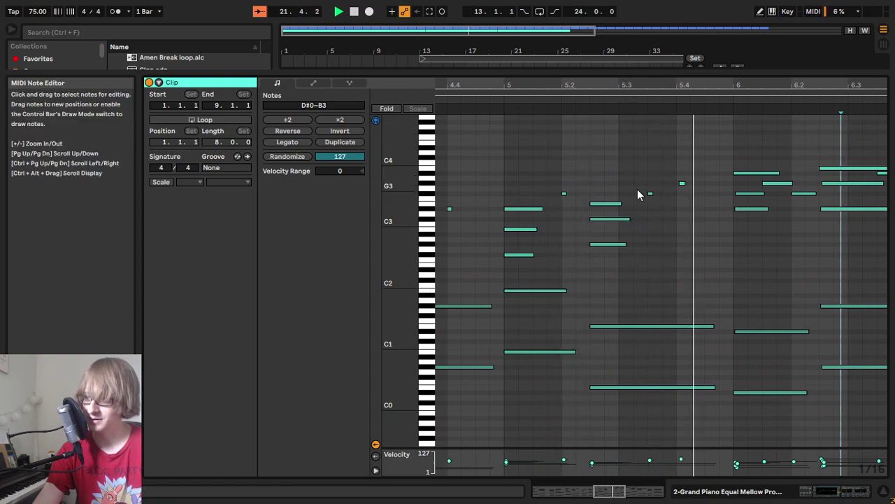
Step: Try lowering the E3 note of bar 5's second chord by an octave to E2 and play the passage
click(605, 207)
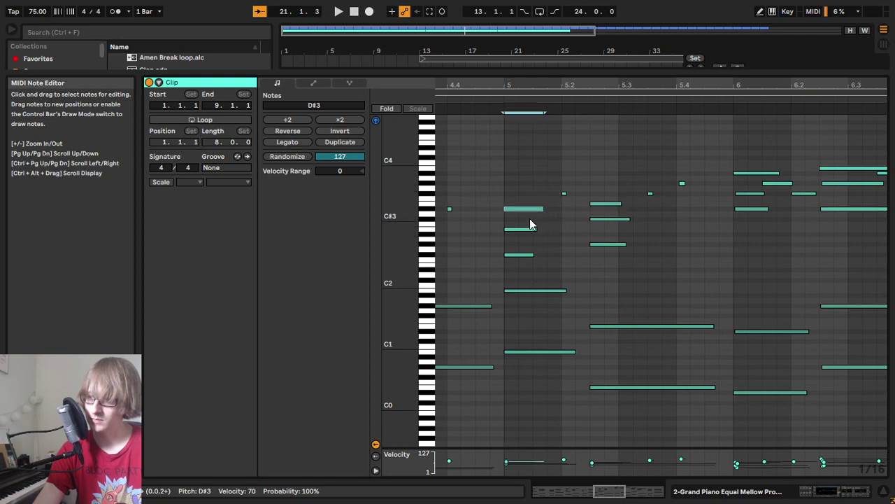
key(shift+Down)
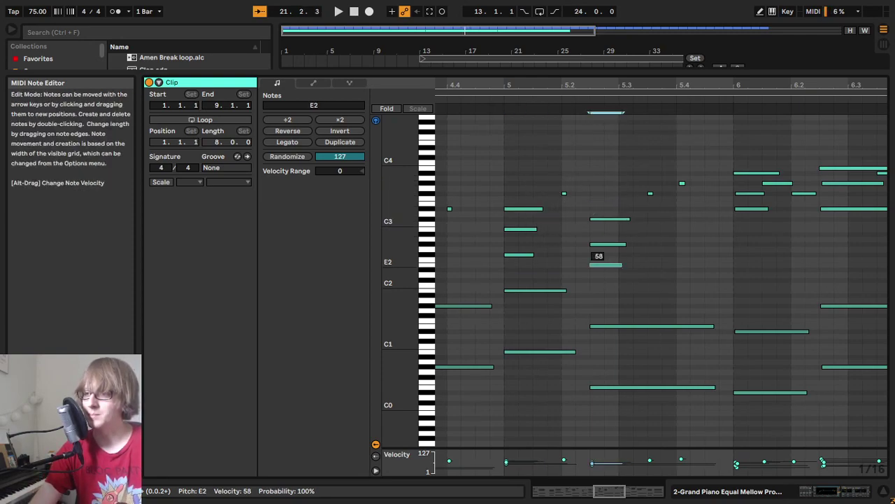
click(606, 244)
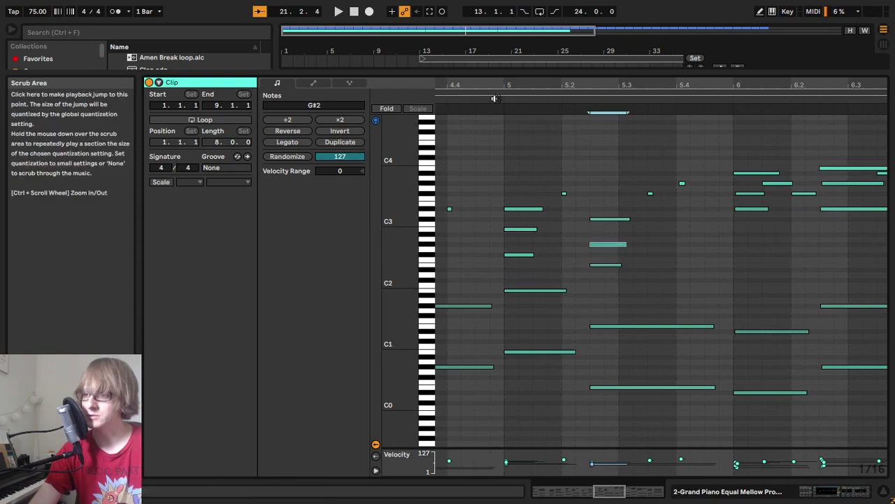
key(space)
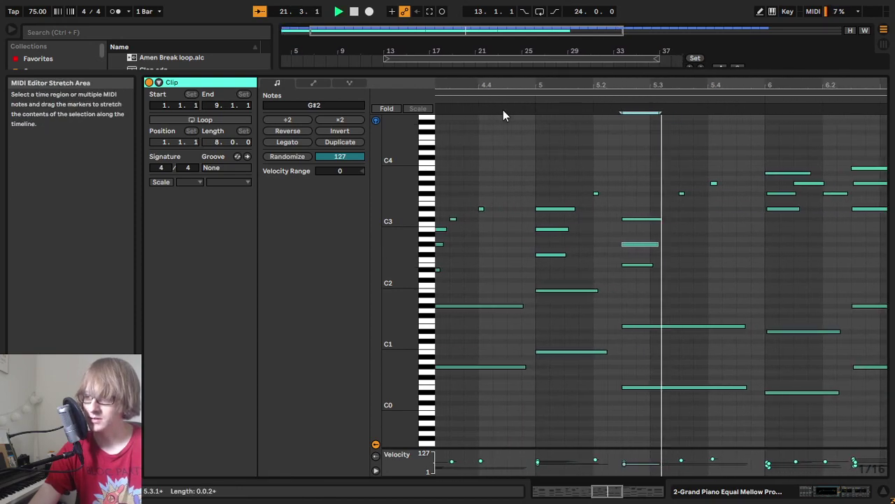
key(space)
Step: Try raising the E2 and G#2 notes of bar 5's second chord by an octave and play the result
drag(529, 276, 551, 239)
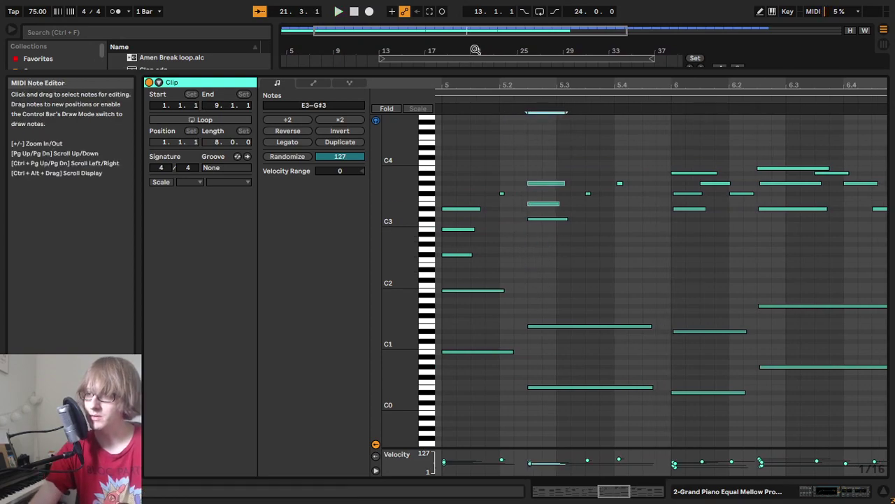
drag(516, 84, 620, 86)
click(543, 99)
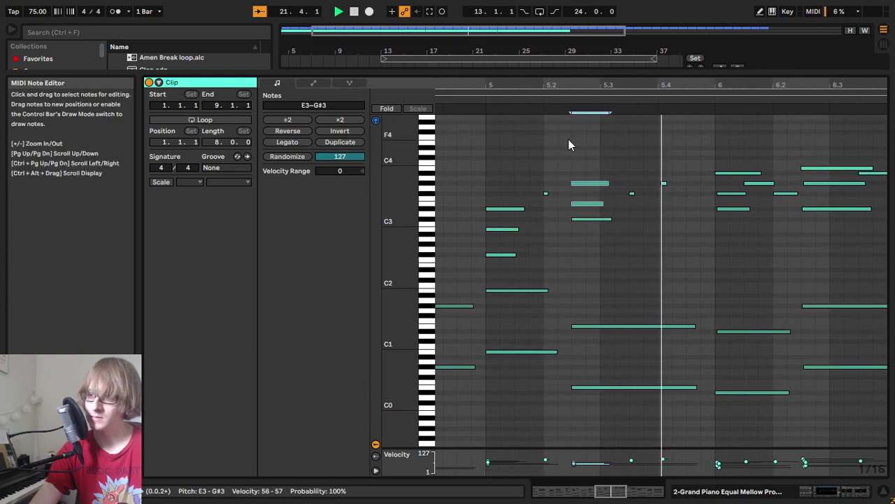
Step: Try a velocity of 71 on the G#3 note of bar 5's second chord and replay the passage
click(542, 193)
drag(541, 183, 541, 179)
drag(521, 87, 575, 90)
click(493, 98)
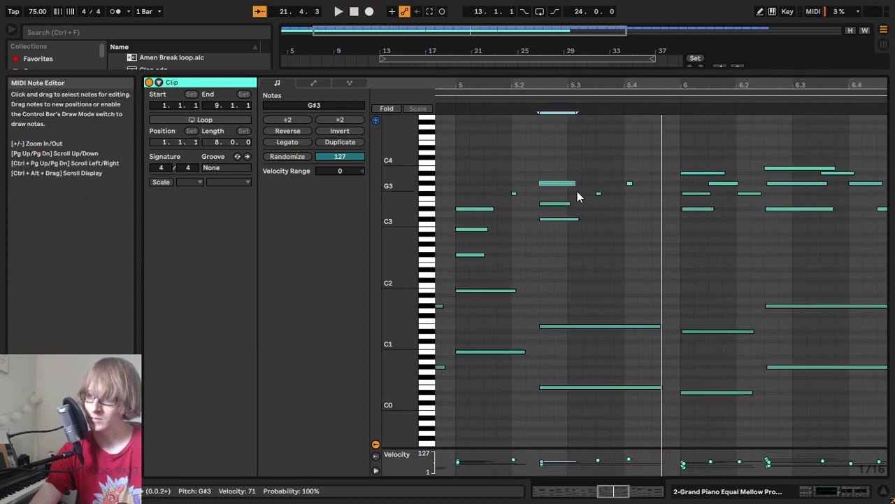
Step: Undo the G#3 velocity change and the octave raise of the two chord notes in bar 5
drag(504, 203, 635, 183)
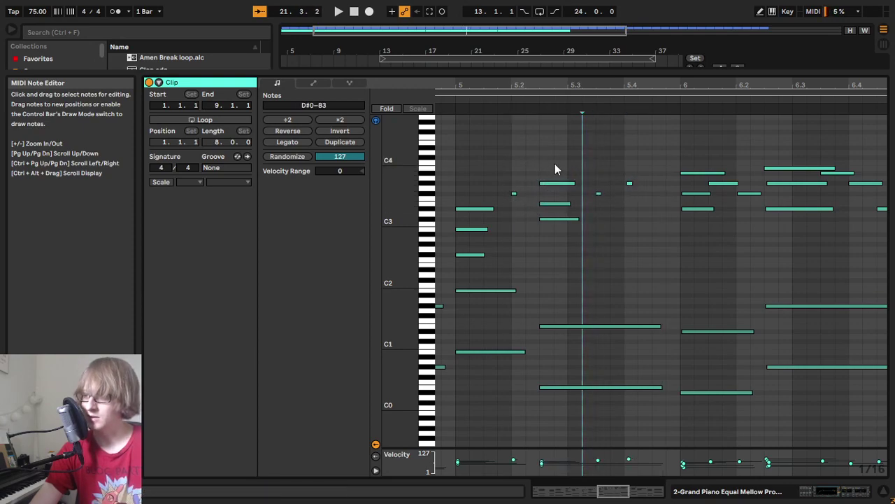
click(556, 183)
key(ctrl+z)
key(ctrl+z)
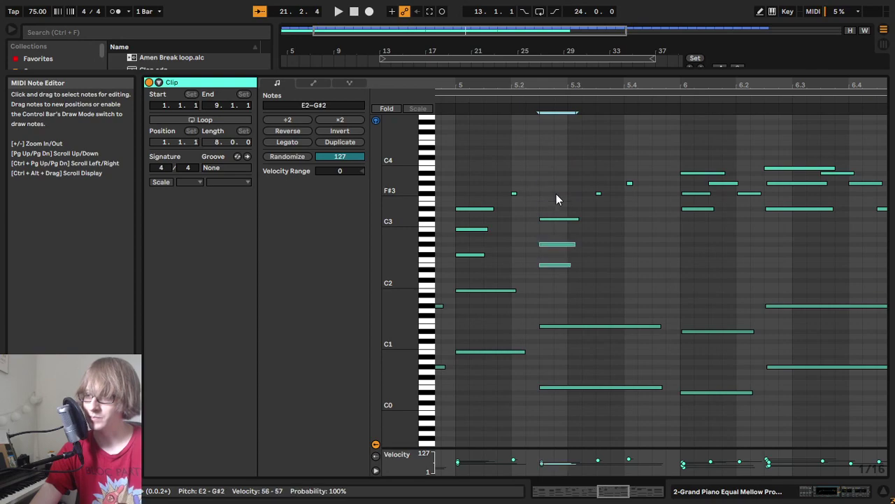
Step: Raise the E2 note of bar 5's second chord to E3, set its velocity to 64, and play through the clip's ending
drag(510, 84, 574, 83)
click(623, 264)
drag(617, 204, 617, 187)
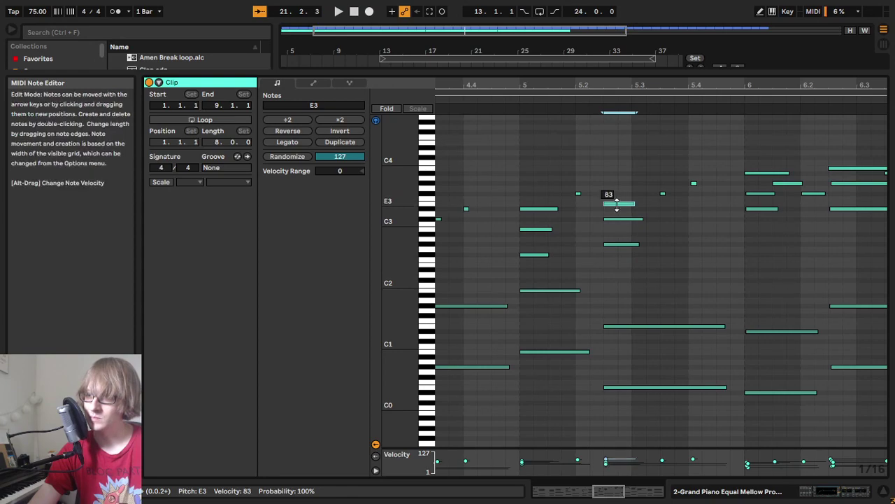
click(513, 102)
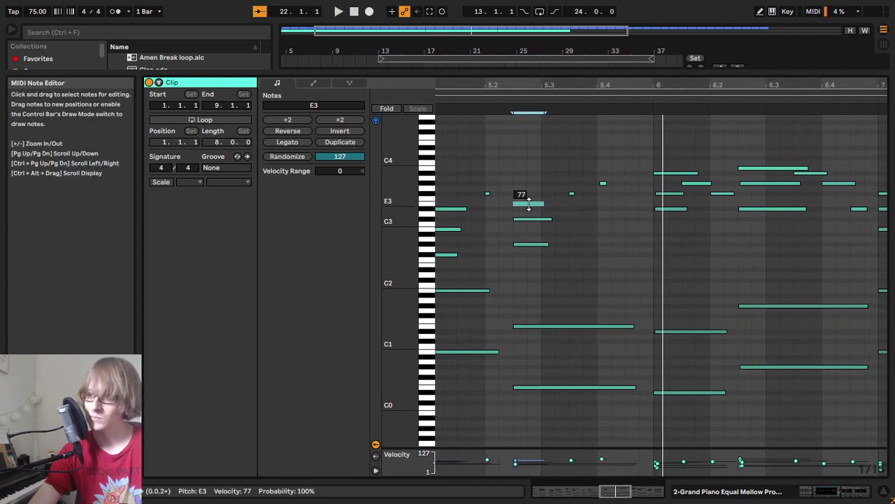
drag(530, 204, 530, 206)
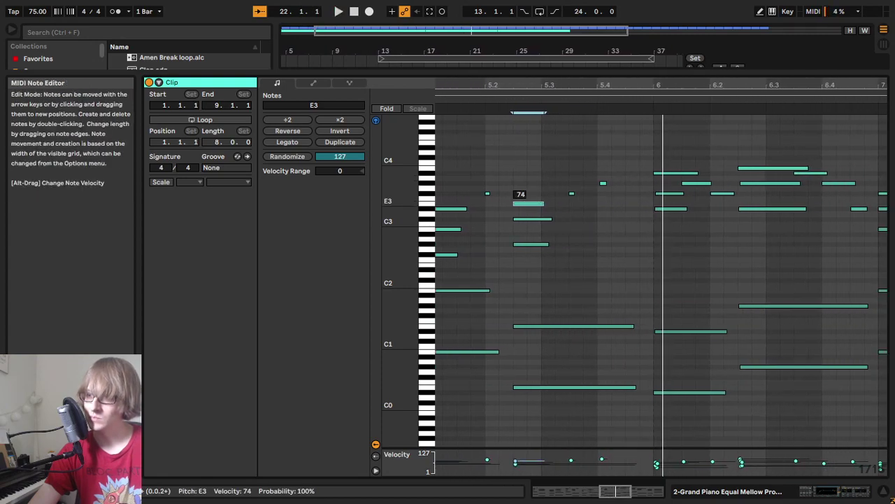
click(531, 219)
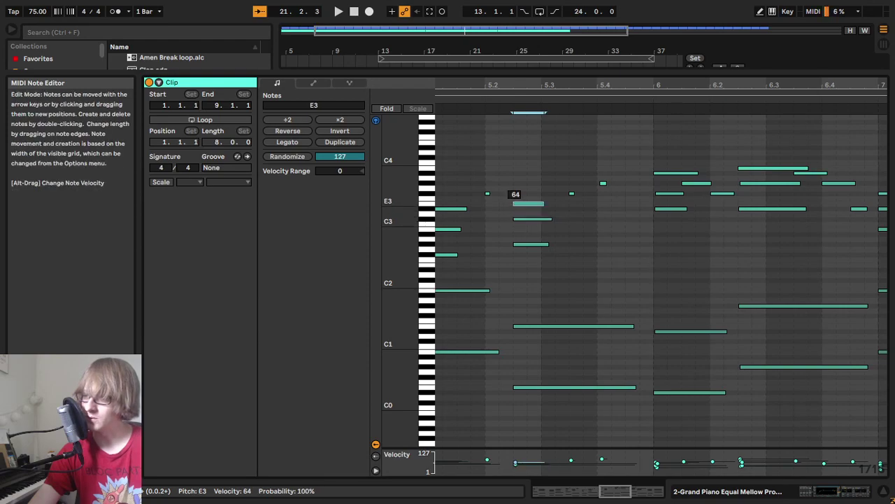
drag(547, 82, 687, 81)
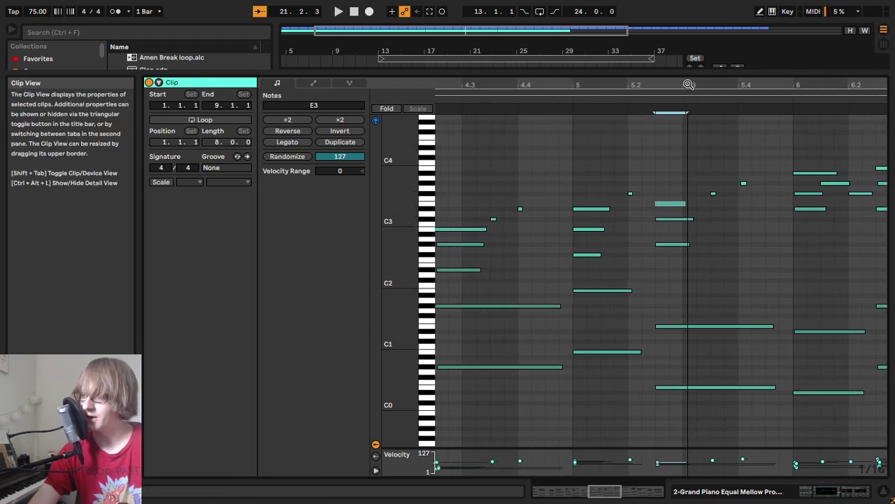
click(571, 92)
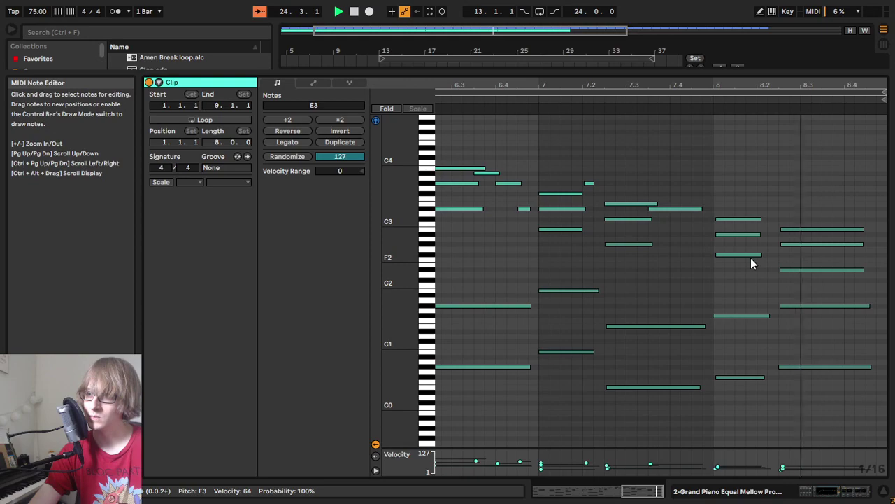
key(space)
Step: Review the note velocities of bars 6 to 8 in an enlarged velocity lane during playback, and collapse the lane
drag(640, 86, 643, 65)
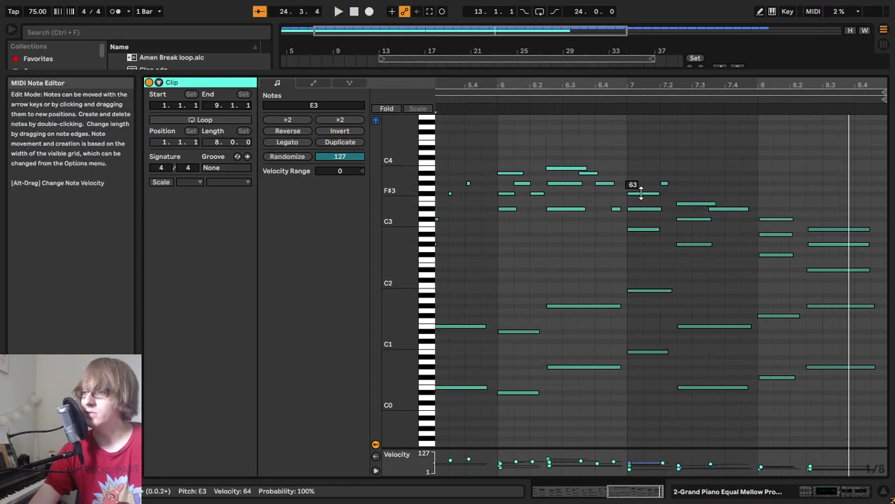
double_click(663, 184)
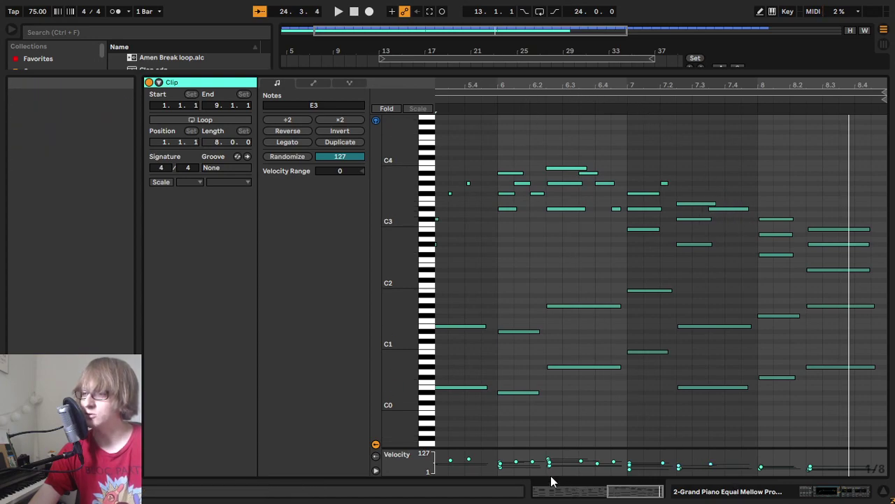
drag(658, 448, 657, 281)
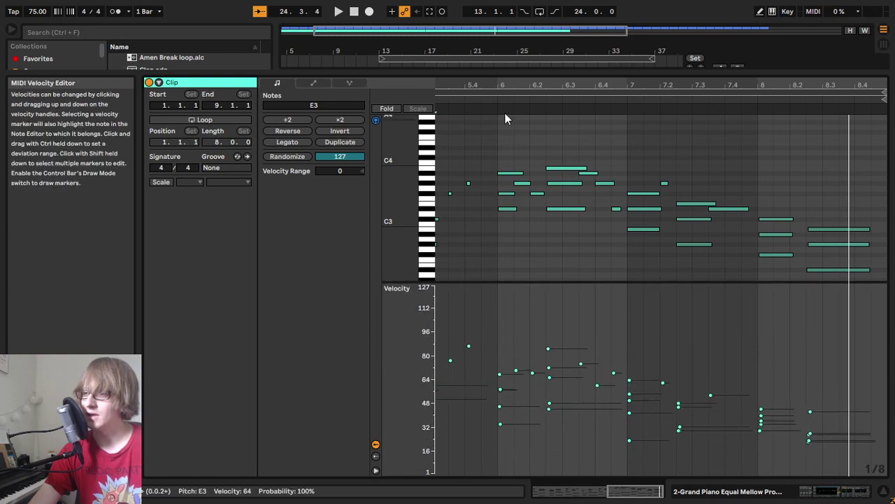
click(490, 100)
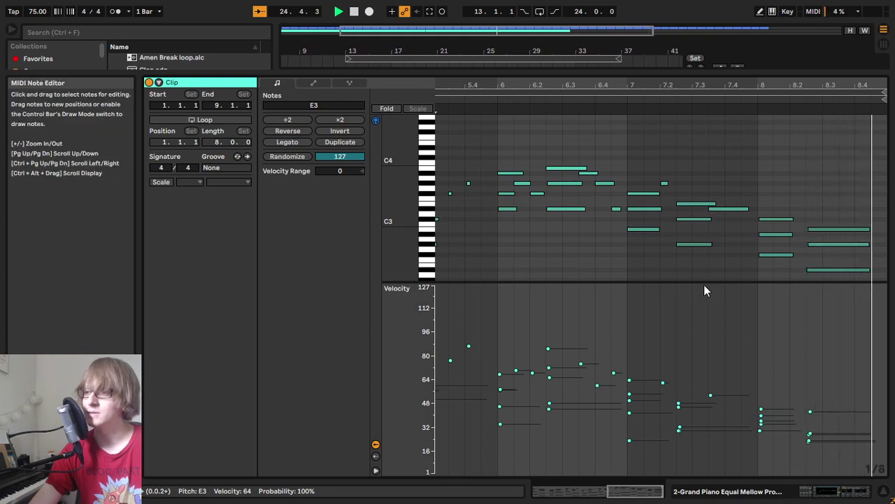
drag(703, 284, 699, 473)
Step: Shrink the clip view and open the track 2 piano clip that starts at bar 25 with its notes selected
drag(605, 73, 587, 470)
click(505, 169)
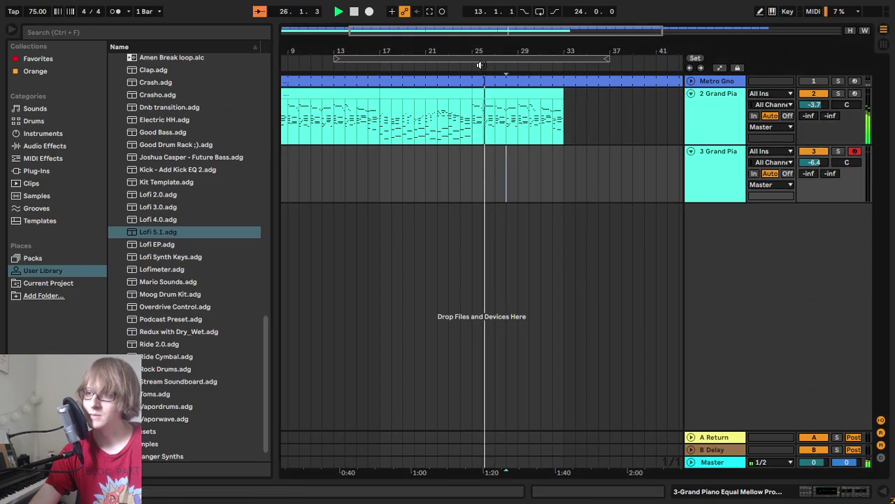
drag(482, 66, 480, 91)
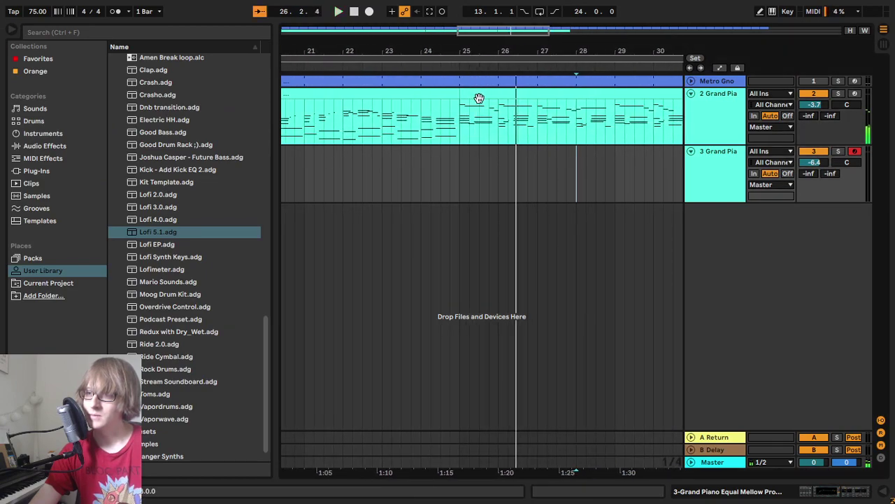
double_click(479, 98)
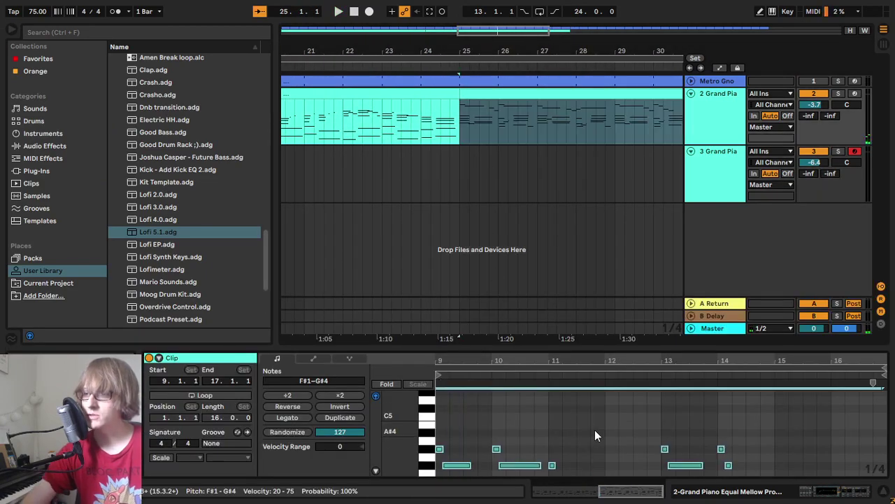
Step: Try transposing all notes of the clip at bar 25 down an octave and play the transition into it
key(shift+Down)
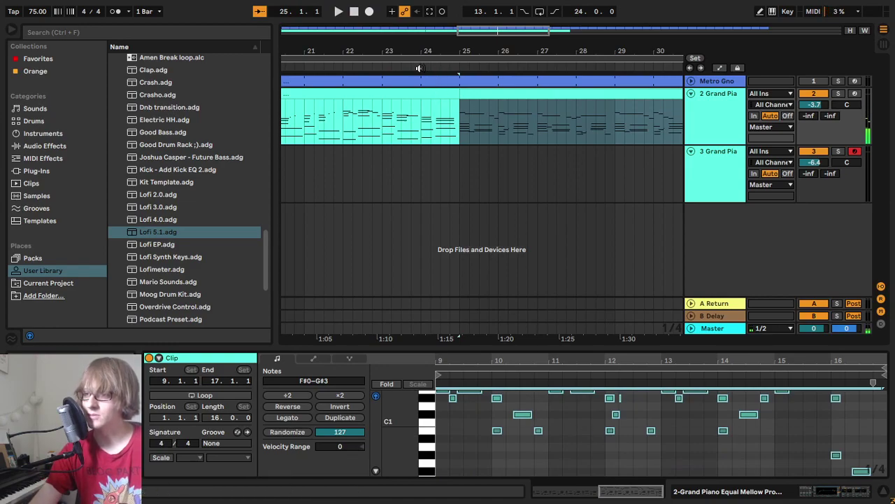
click(418, 68)
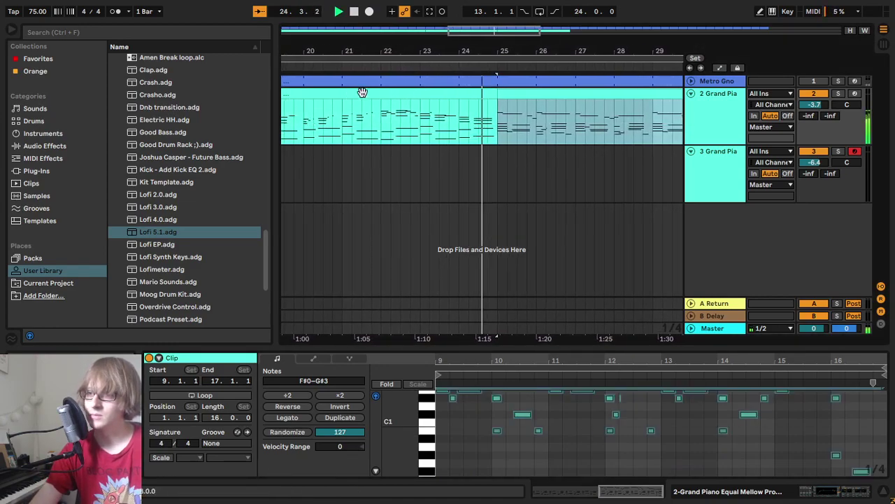
drag(494, 51, 494, 35)
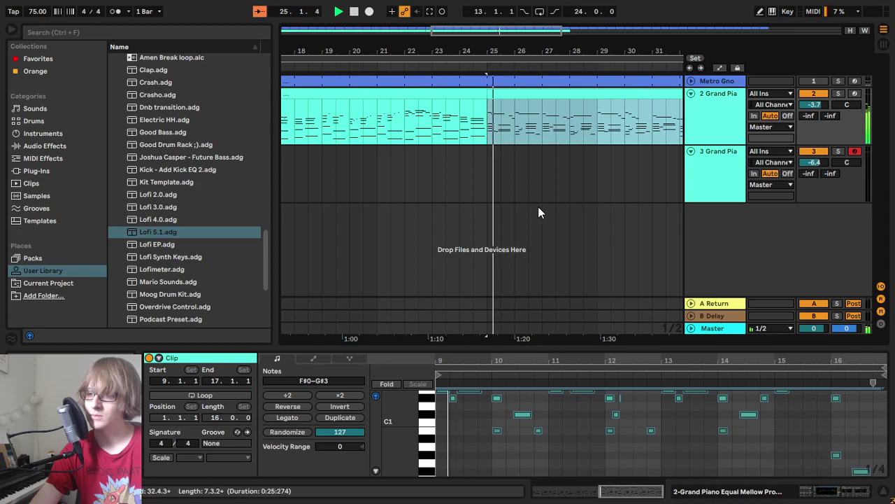
Step: Transpose all notes of the clip at bar 25 back up one octave
drag(572, 347, 548, 42)
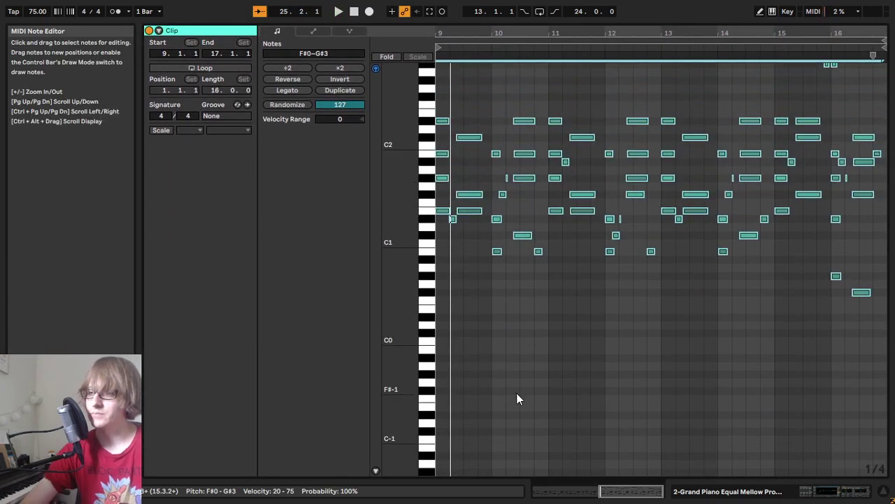
key(shift+Up)
key(space)
drag(642, 24, 629, 315)
key(space)
Step: Play the arrangement from bar 22 and listen to the transition into the clip at bar 25
click(412, 76)
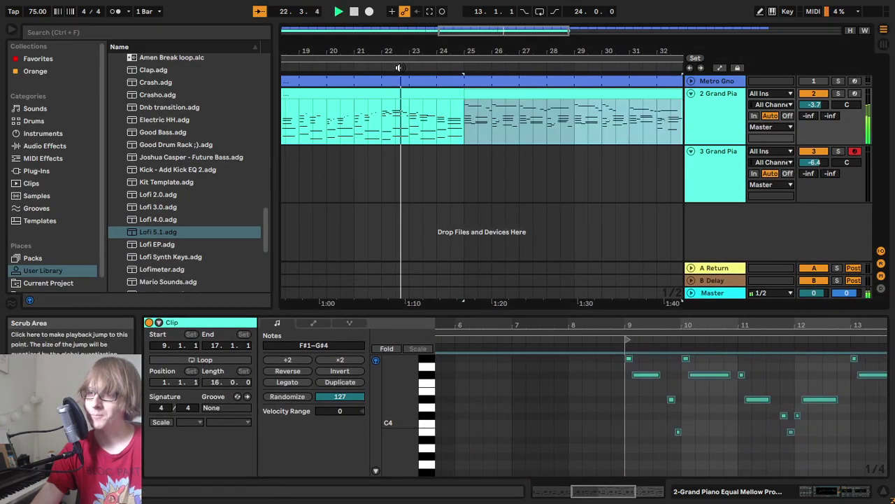
drag(391, 52, 391, 64)
drag(530, 63, 530, 79)
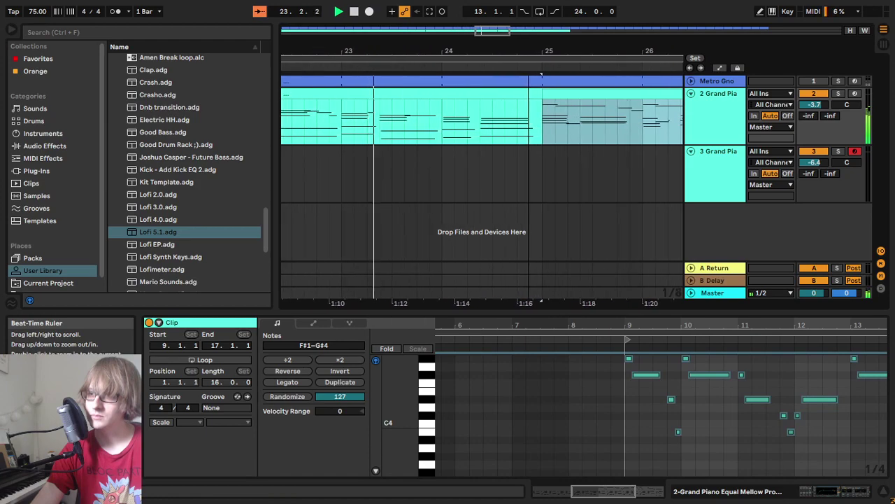
click(508, 174)
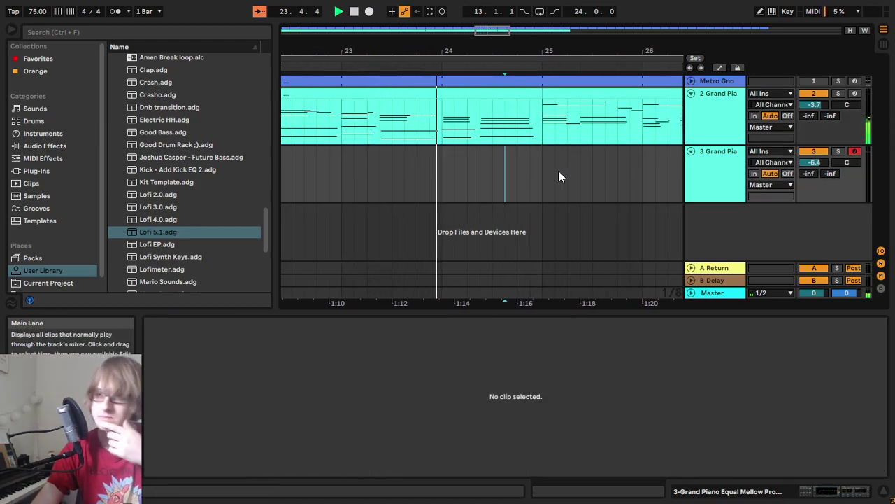
Step: Open the track 2 piano clip that spans bars 17 to 25
mouse_move(528, 50)
mouse_down()
mouse_move(527, 59)
mouse_move(527, 50)
mouse_up()
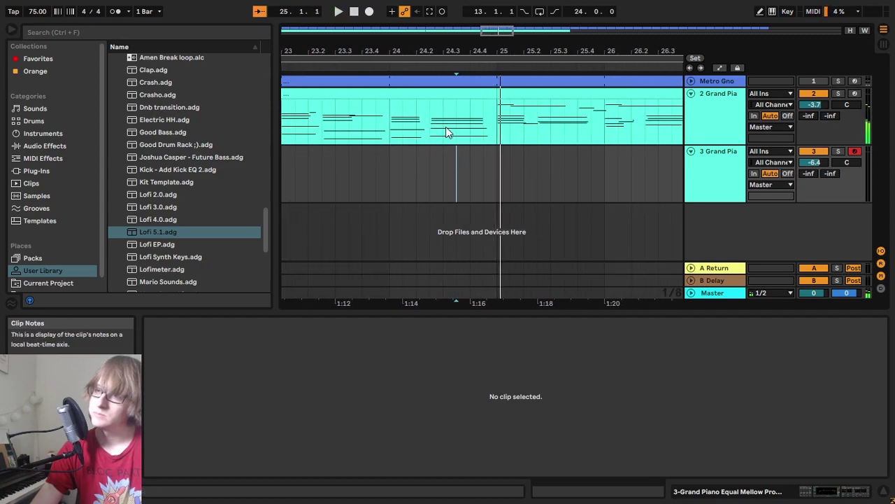
click(445, 93)
click(442, 96)
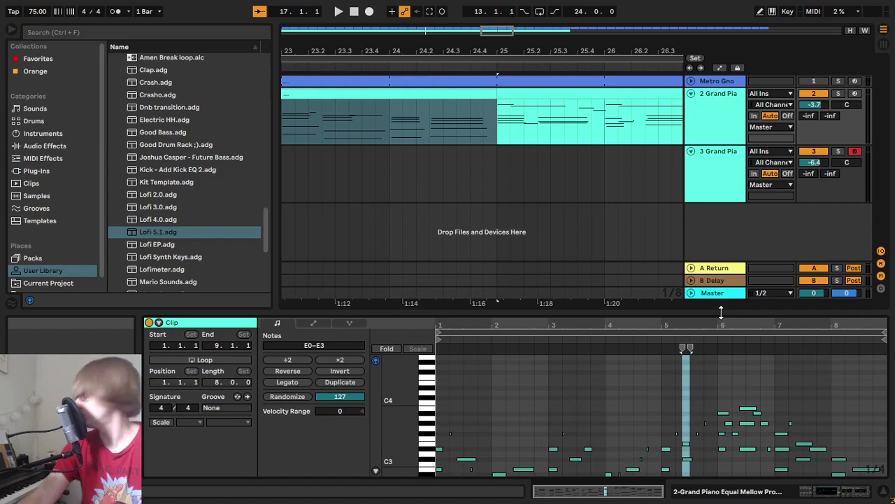
Step: Examine the closing chords of the bars 17 to 25 clip in the note editor and play them from bar 23
drag(722, 313, 722, 180)
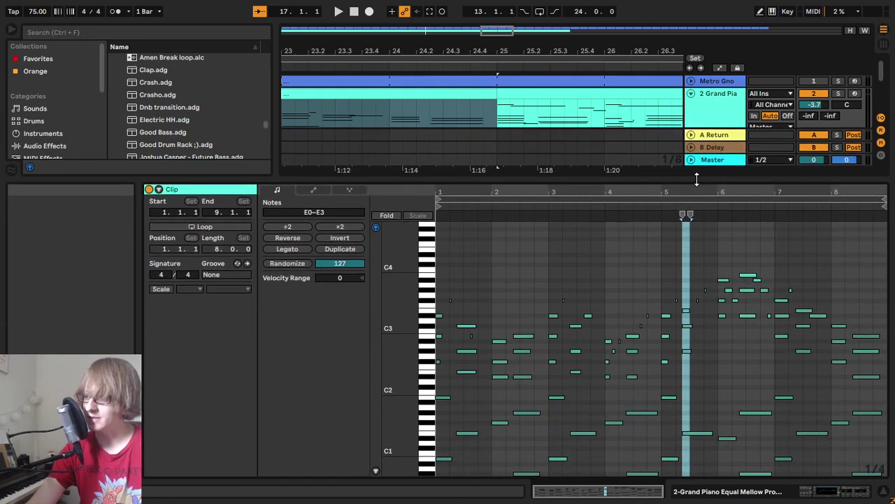
drag(821, 191, 769, 207)
drag(400, 416, 418, 392)
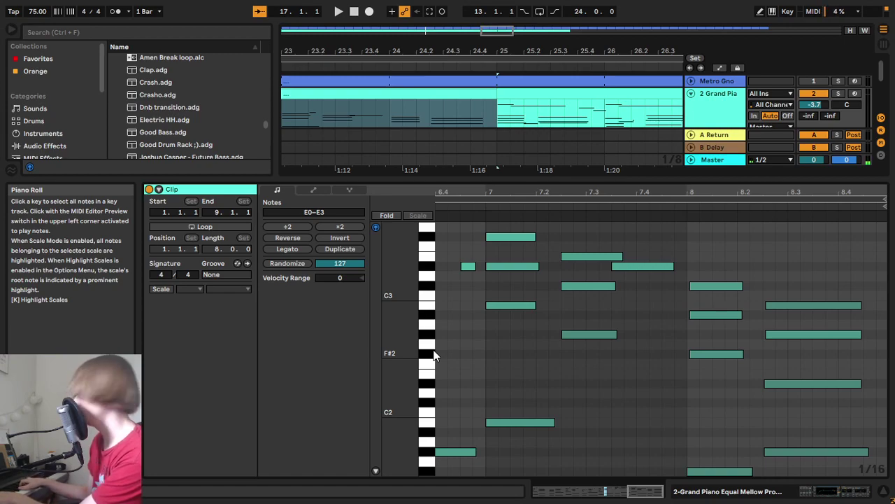
click(488, 205)
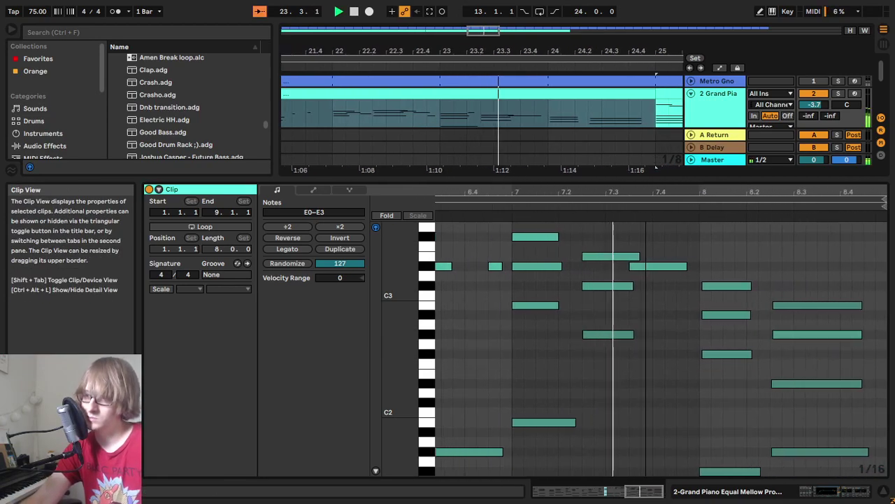
drag(726, 178, 799, 55)
scroll(793, 178, up, 3)
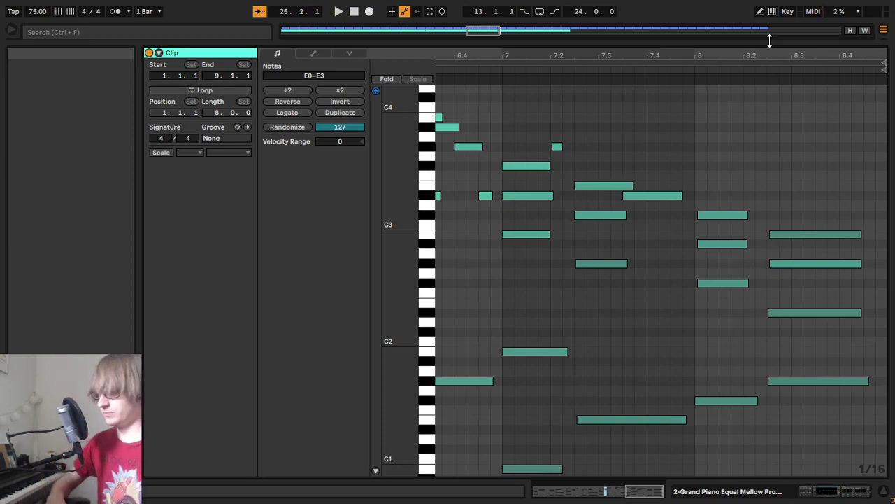
Step: Delete the track 2 piano clip that spans bars 25 to 33
drag(769, 41, 747, 450)
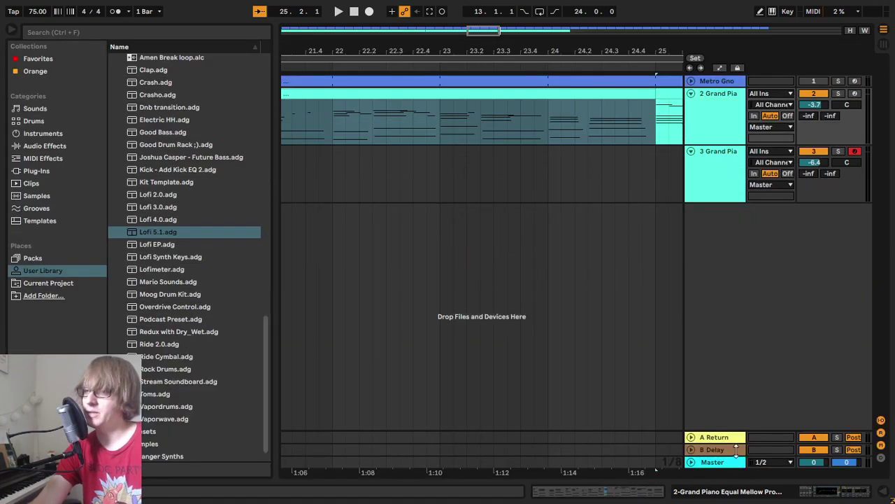
drag(627, 47, 421, 42)
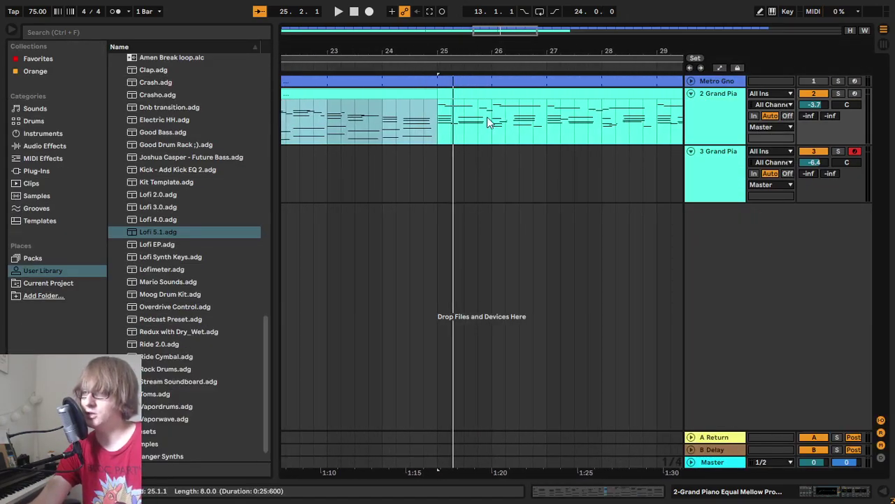
click(498, 118)
click(464, 96)
double_click(465, 96)
drag(473, 53, 484, 17)
click(541, 124)
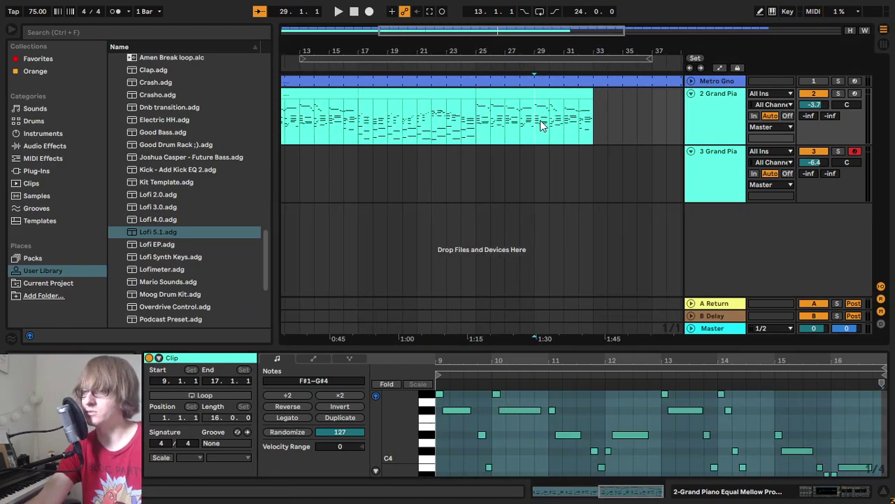
drag(522, 50, 523, 28)
click(528, 124)
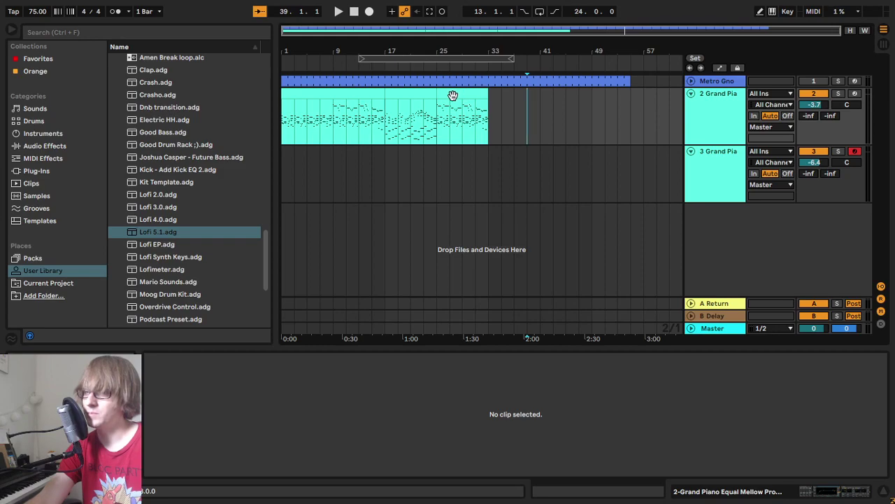
click(449, 96)
key(Delete)
Step: On track 2, paste a copy of the first 16-bar clip at bar 33 and a copy of the bar 17 clip at bar 49
click(356, 92)
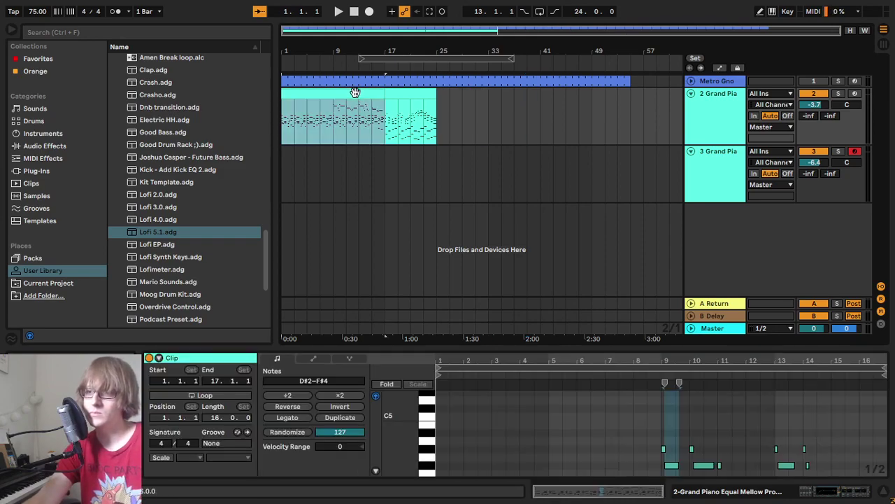
click(495, 110)
key(ctrl+v)
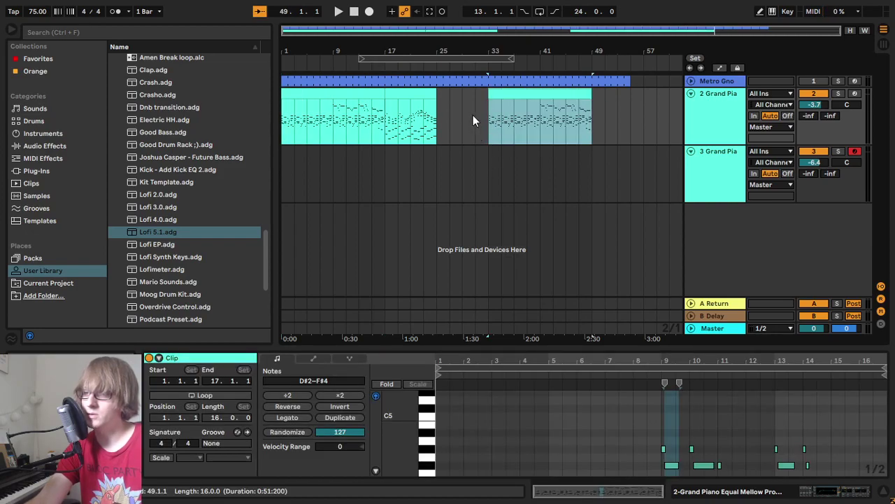
drag(435, 112, 489, 124)
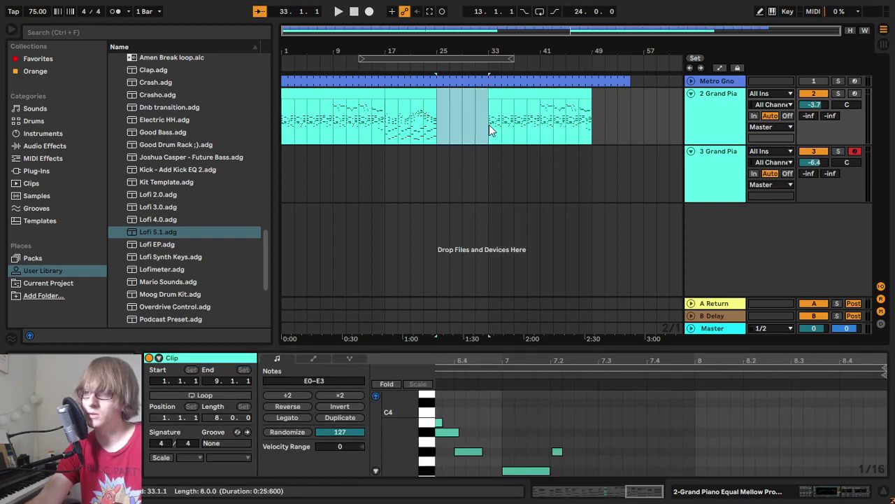
click(418, 95)
click(594, 100)
key(ctrl+v)
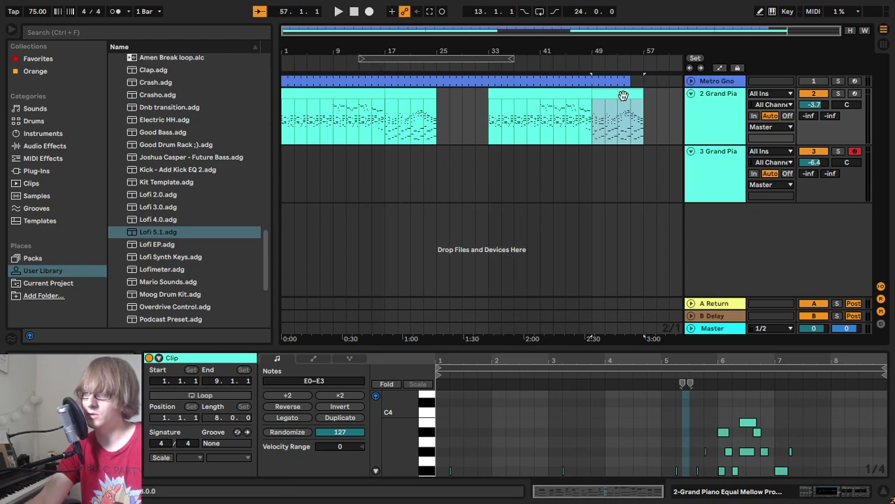
Step: View the notes of the copied clip at bar 49 and play its opening
click(731, 359)
drag(719, 348, 719, 135)
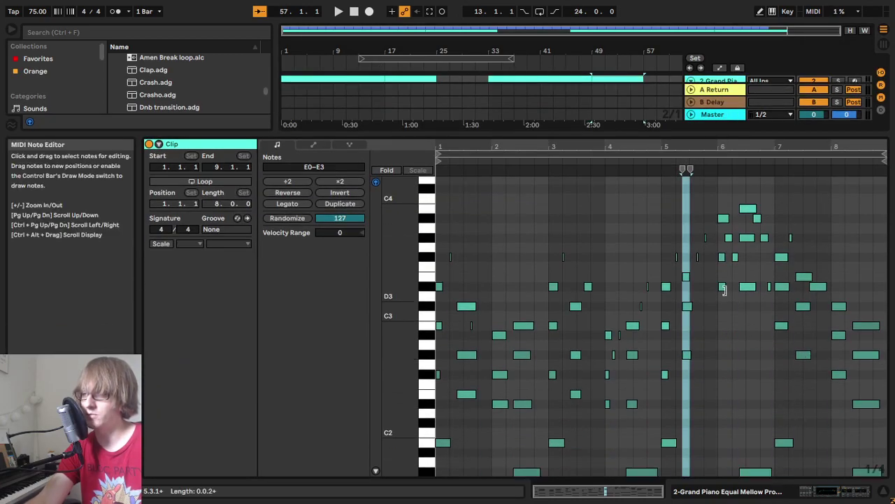
scroll(748, 249, up, 3)
key(space)
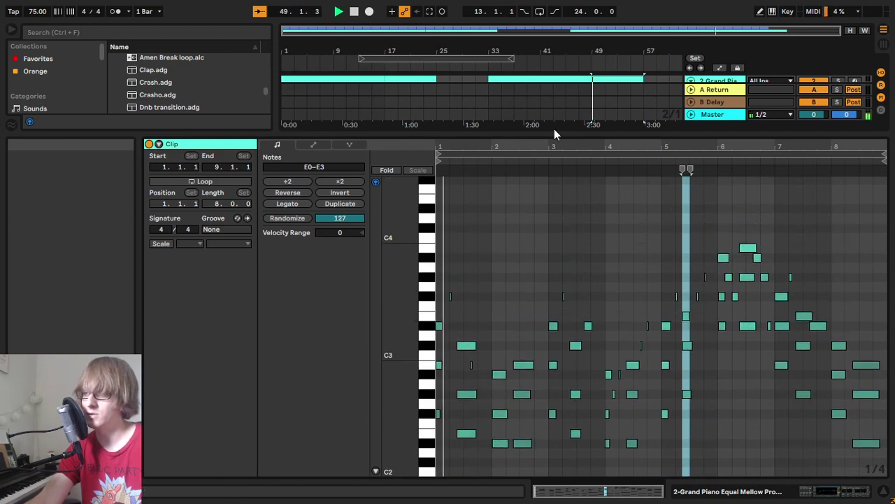
drag(549, 134, 520, 403)
click(516, 170)
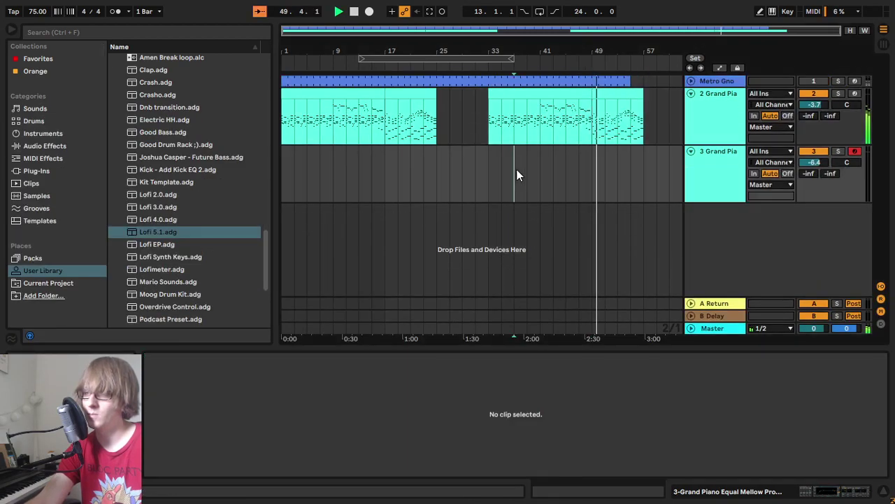
click(616, 92)
key(space)
drag(656, 348, 670, 467)
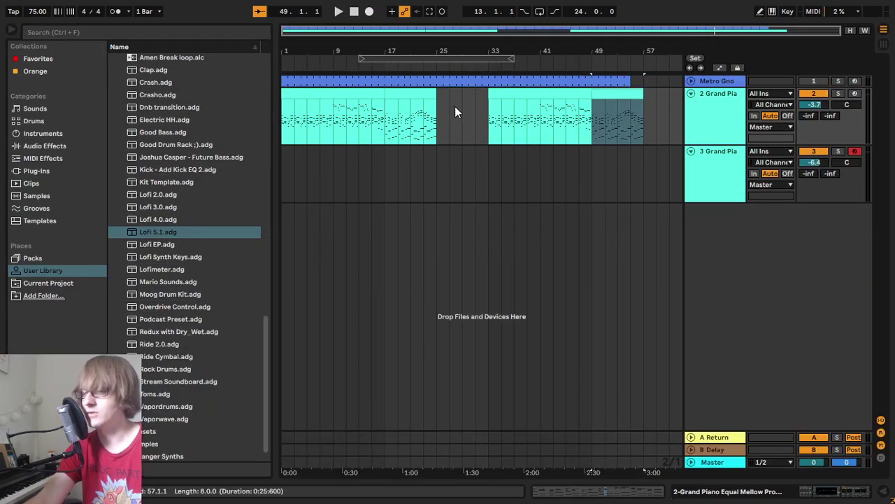
Step: Play the track 2 clip that starts at bar 17 and listen to its ending before bar 25
click(462, 140)
click(343, 96)
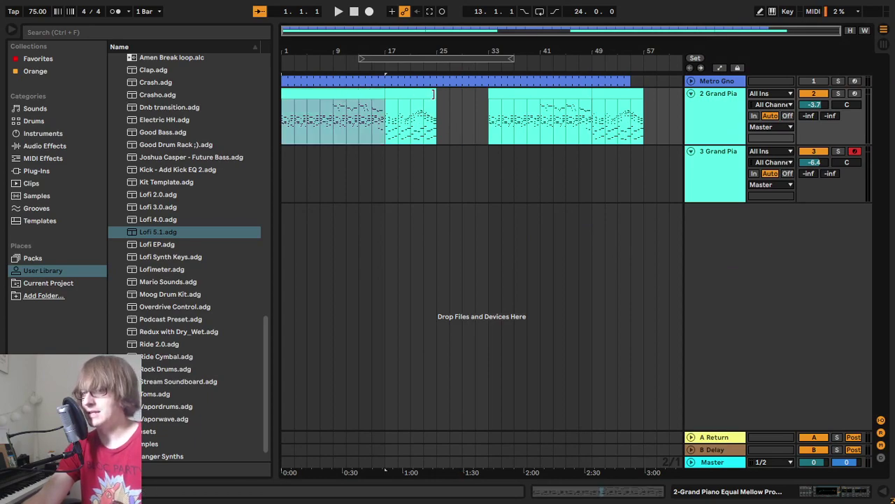
drag(455, 54, 440, 87)
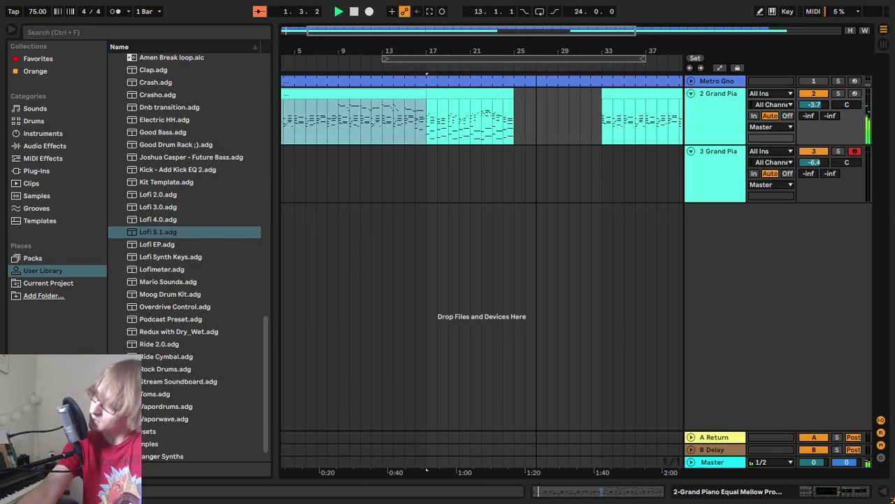
key(space)
click(483, 95)
key(space)
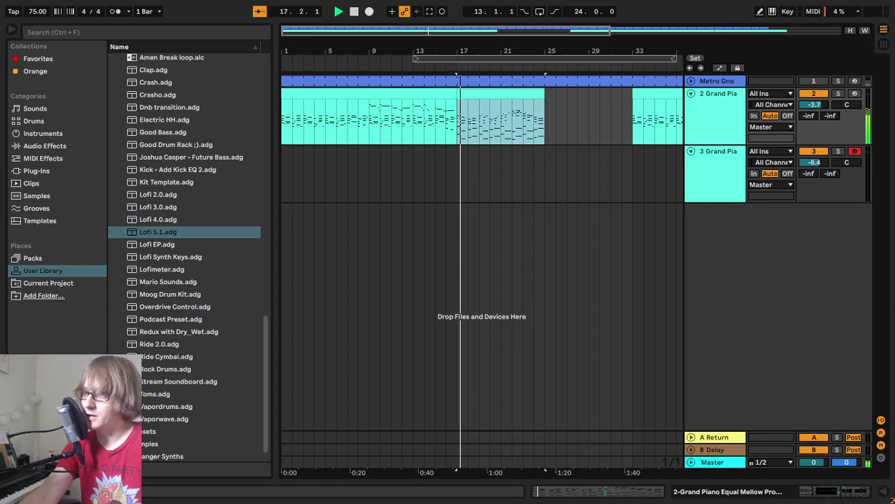
drag(517, 51, 454, 51)
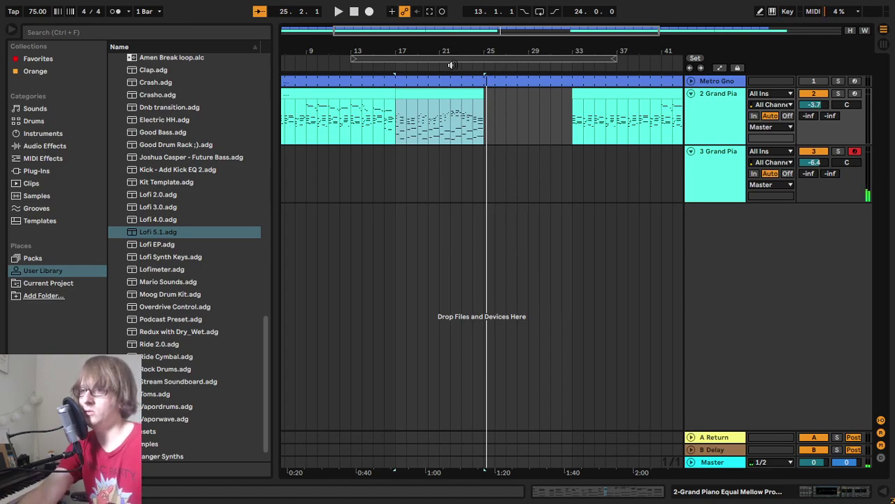
click(457, 67)
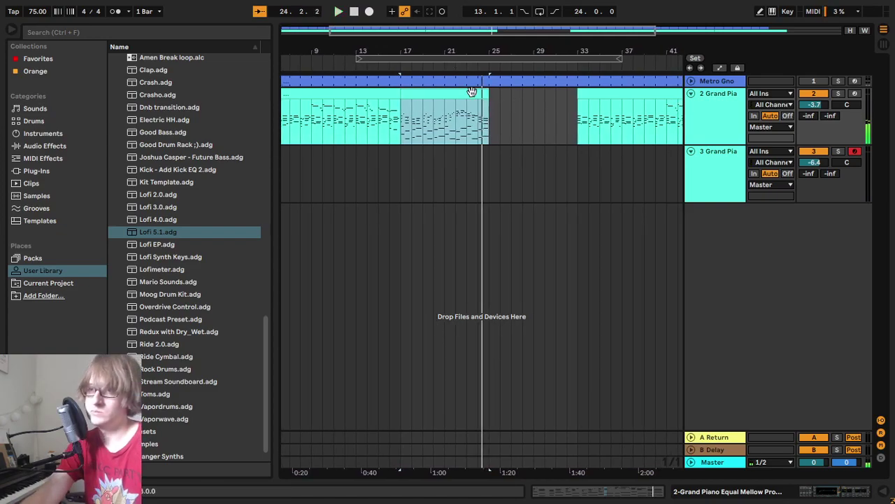
Step: Try lowering the two bass notes under the last chord of the bar 17 clip by four semitones to E0 and E1, and listen
double_click(476, 91)
drag(766, 348, 752, 77)
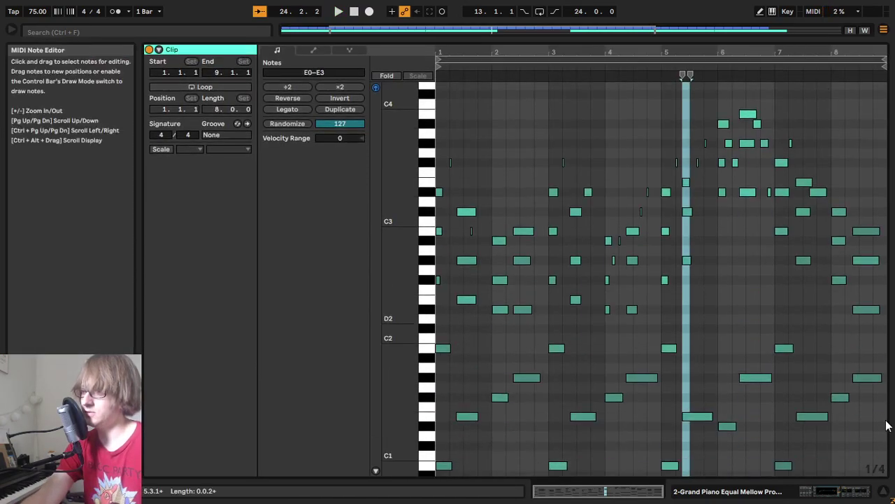
drag(400, 286, 355, 284)
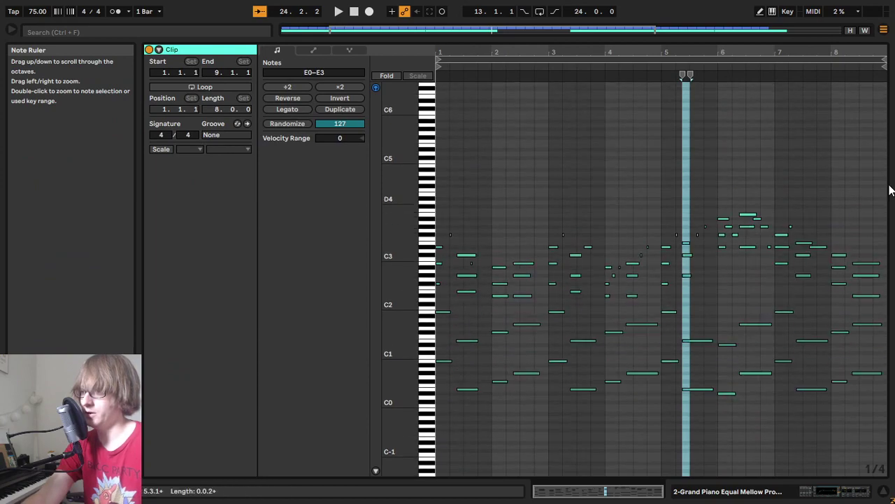
drag(862, 54, 765, 167)
drag(774, 416, 792, 319)
key(Down)
key(Down)
key(Down)
key(Down)
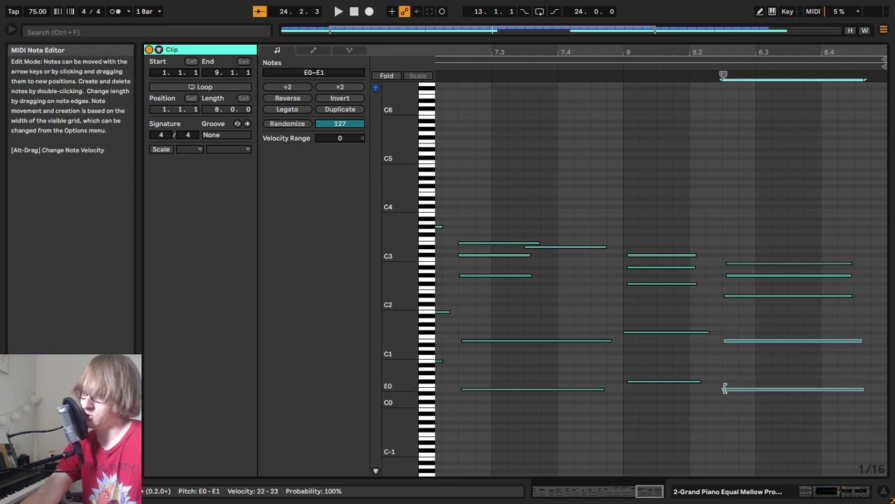
click(448, 65)
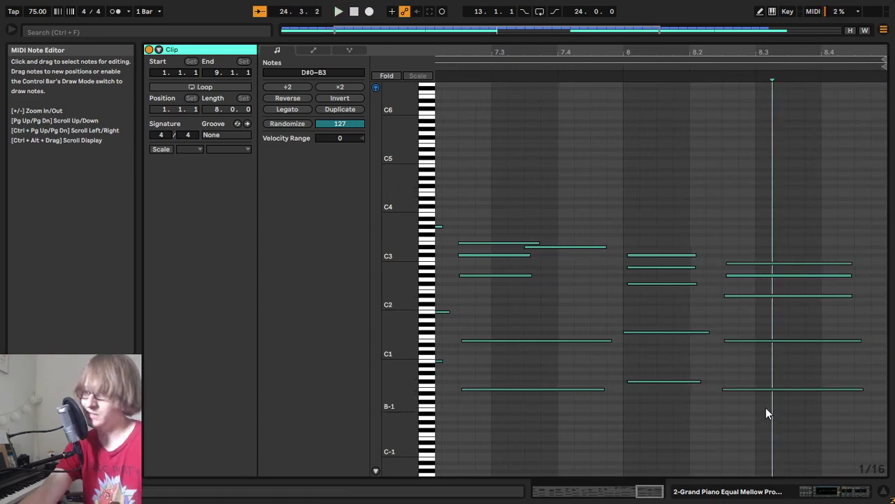
Step: Raise the two bass notes under the last chord back up four semitones to G#0 and G#1 and play the ending
key(Up)
key(Up)
key(Up)
key(Up)
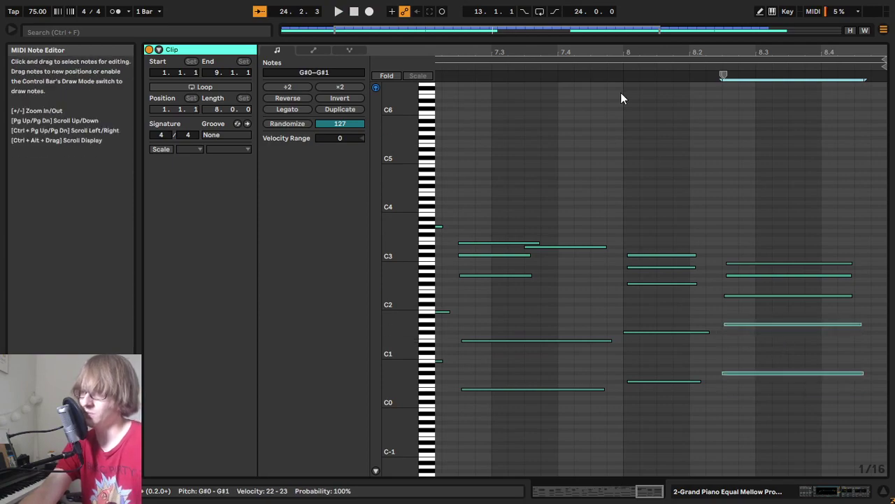
click(636, 78)
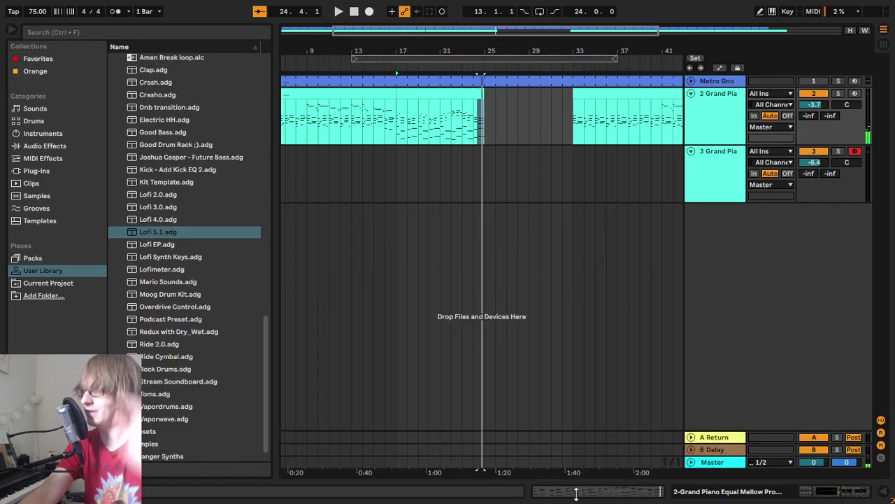
Step: Move the arrangement loop to start at bar 21 and play from there
mouse_move(459, 58)
mouse_down()
mouse_move(569, 82)
mouse_move(552, 81)
mouse_up()
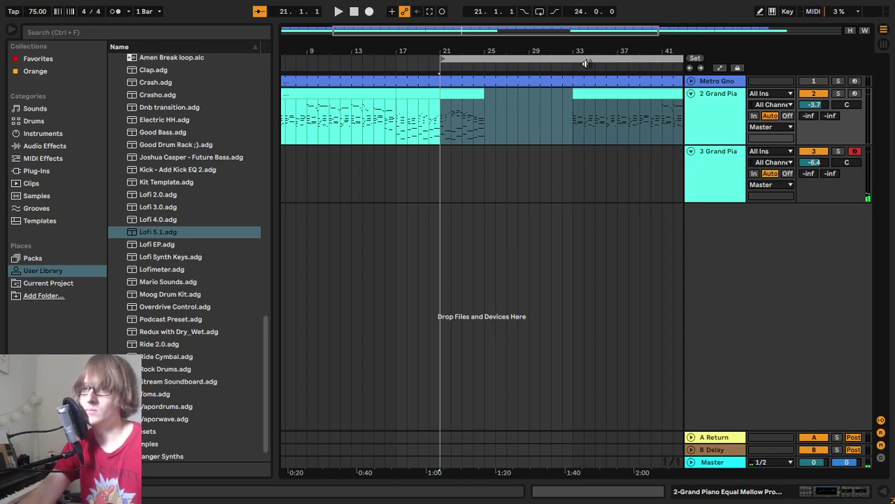
click(592, 64)
drag(413, 52, 477, 59)
click(372, 68)
drag(550, 46, 437, 46)
click(548, 109)
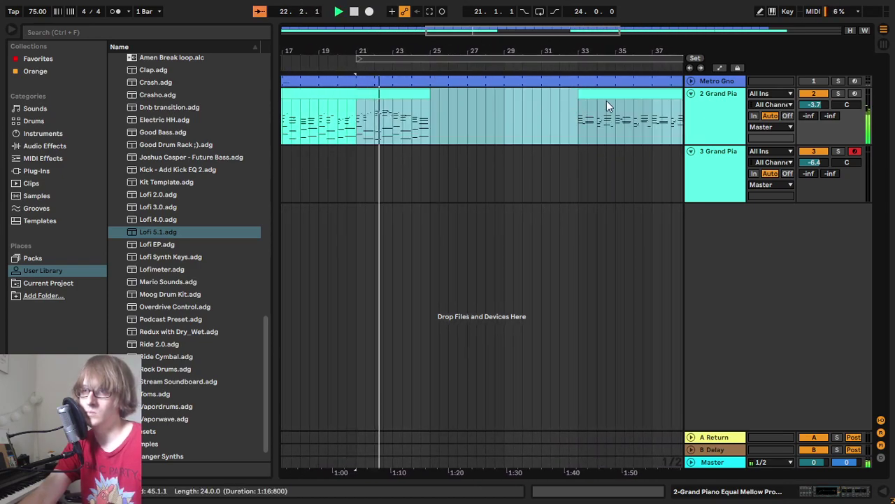
Step: Move the 16-bar clip at bar 33 on track 2 to bar 25 and play the transition into it
drag(606, 93, 461, 100)
drag(434, 48, 397, 80)
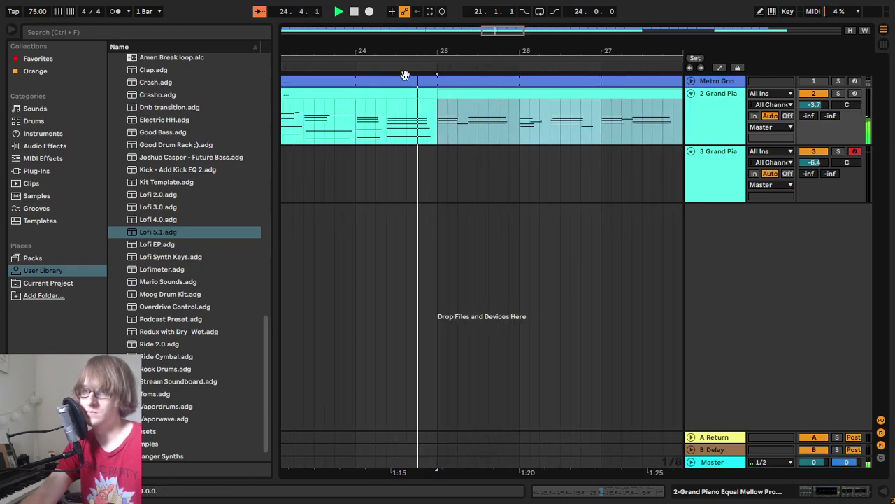
drag(445, 53, 461, 59)
key(space)
click(489, 123)
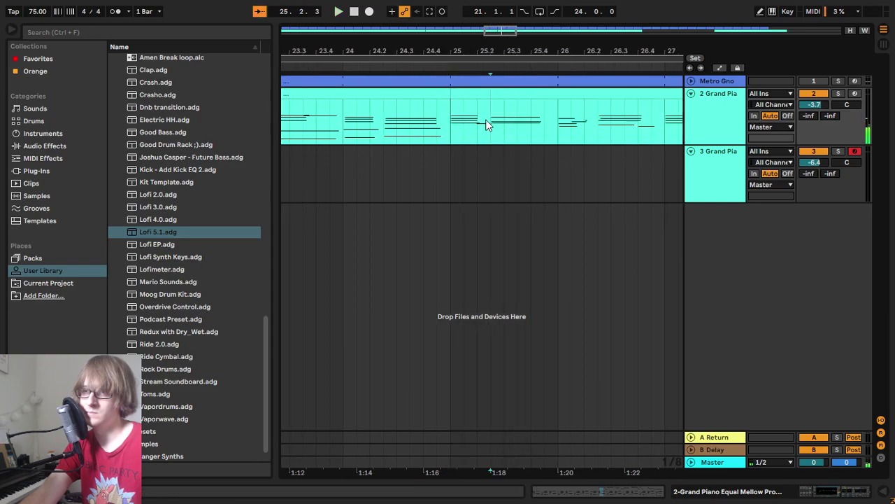
click(382, 70)
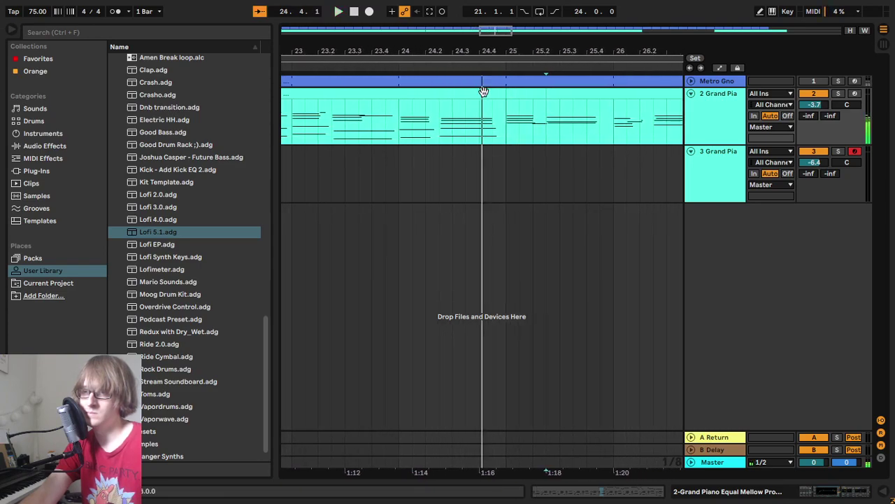
click(483, 92)
key(space)
Step: Open the clips before and after bar 25 together in the note editor to compare the chords around the transition
double_click(522, 93)
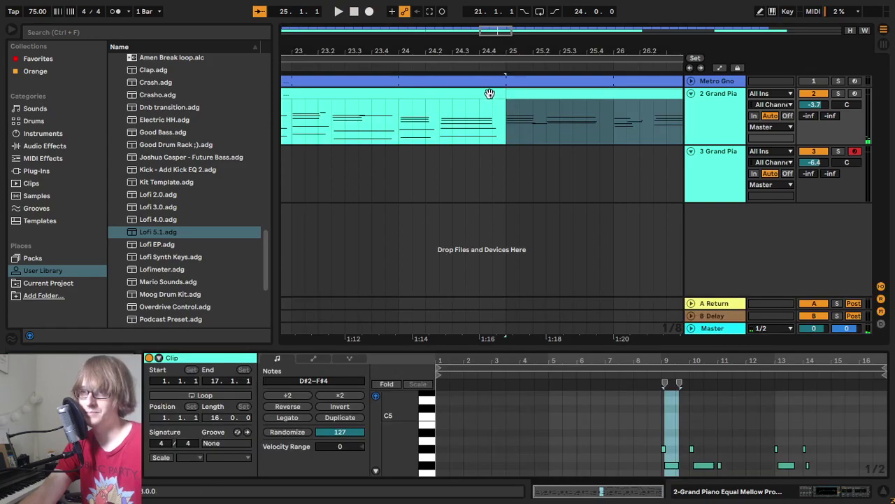
shift+click(490, 93)
drag(617, 348, 589, 264)
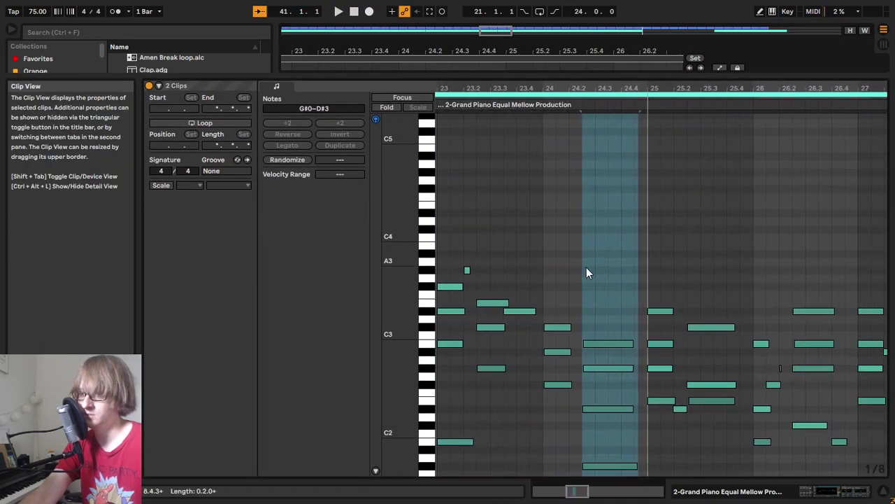
scroll(589, 263, down, 4)
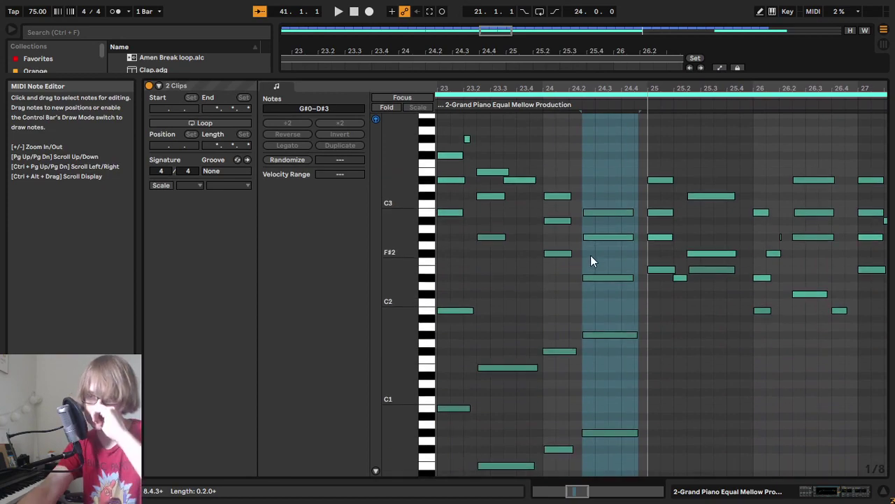
Step: Play the passage into bar 25 to check the chord transition, and return from the enlarged note editor to the arrangement
click(522, 104)
click(799, 349)
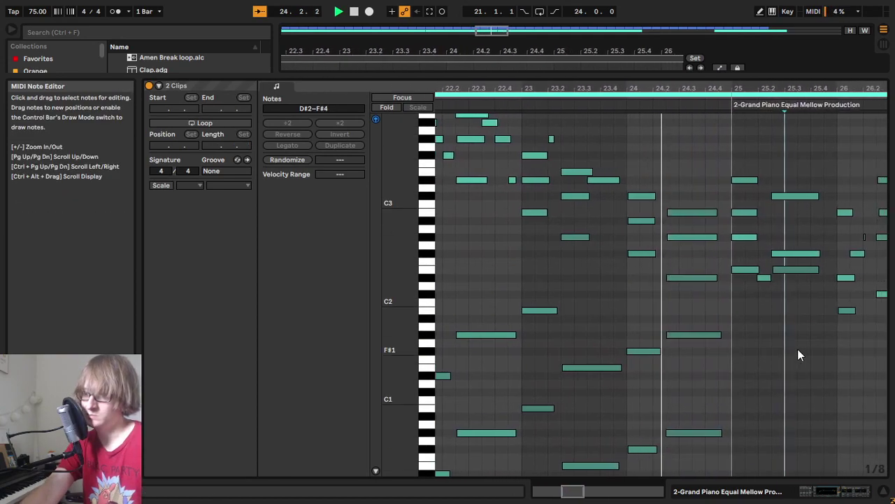
scroll(756, 327, up, 1)
scroll(756, 326, down, 1)
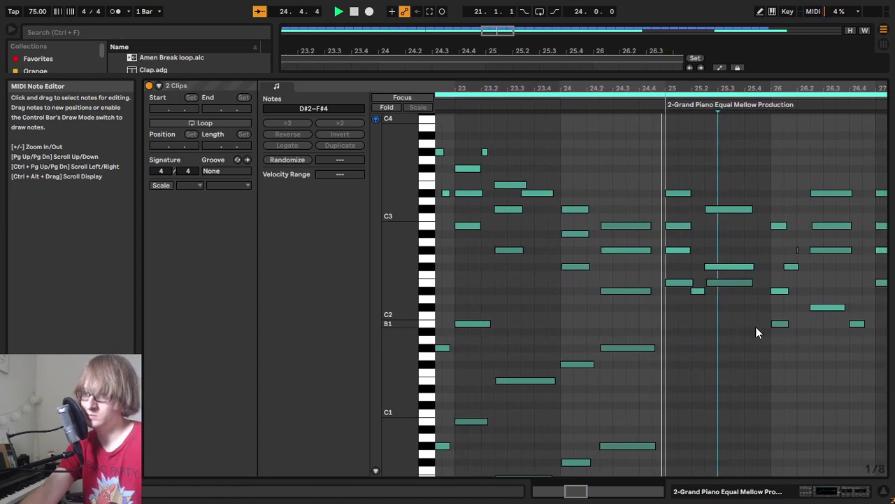
drag(664, 76, 625, 385)
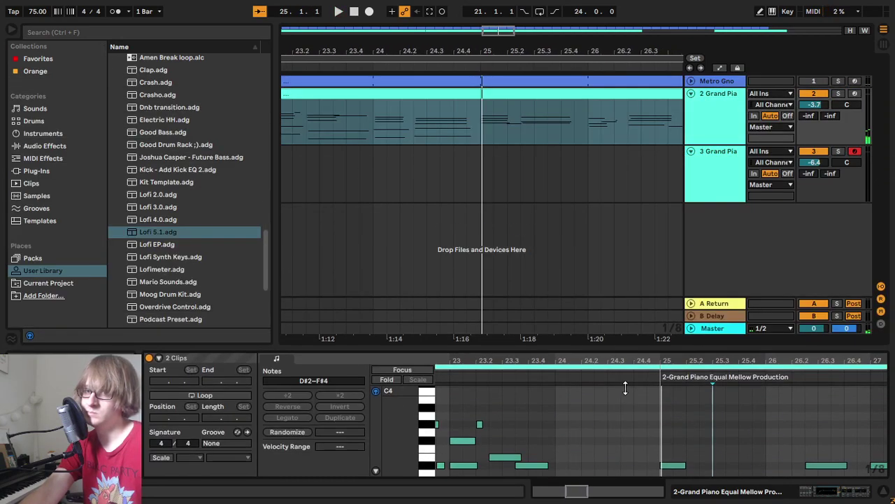
Step: Move the 16-bar clip at bar 25 on track 2 back to bar 33 and play the loop from bar 21
click(578, 177)
mouse_move(520, 48)
mouse_down()
mouse_move(447, 43)
mouse_move(483, 36)
mouse_up()
click(489, 111)
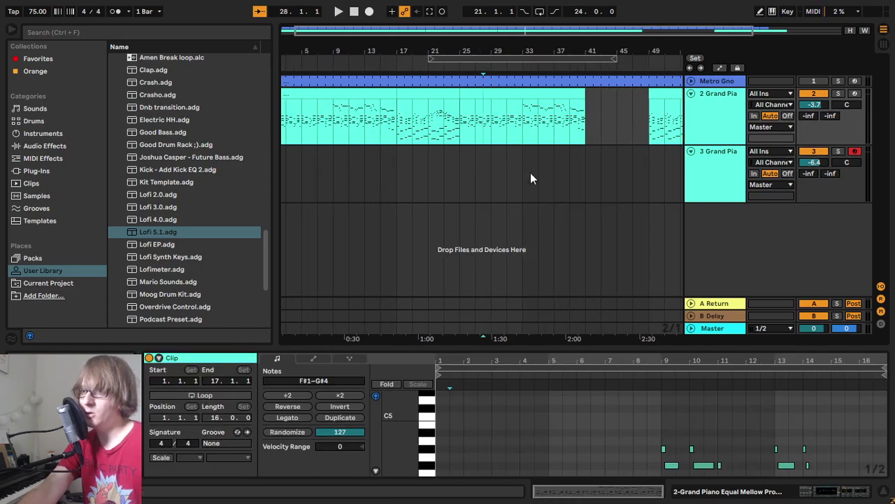
click(532, 165)
click(580, 158)
drag(537, 93, 604, 101)
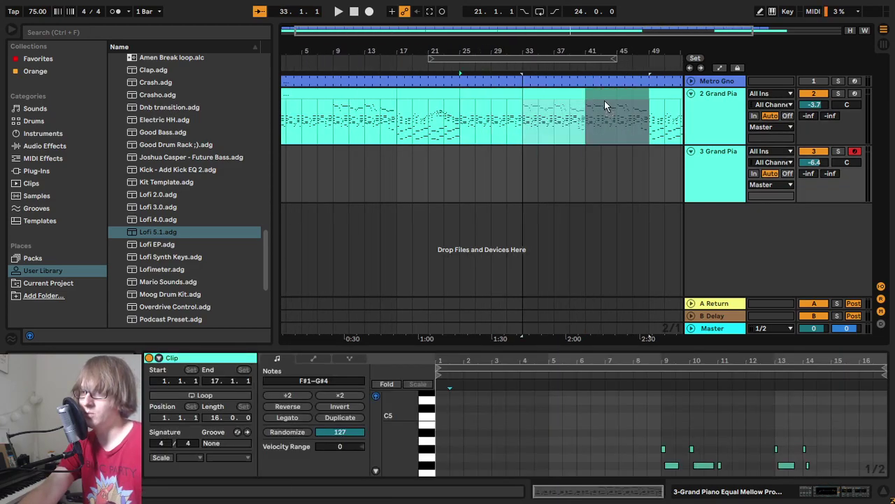
drag(477, 118, 535, 105)
click(498, 59)
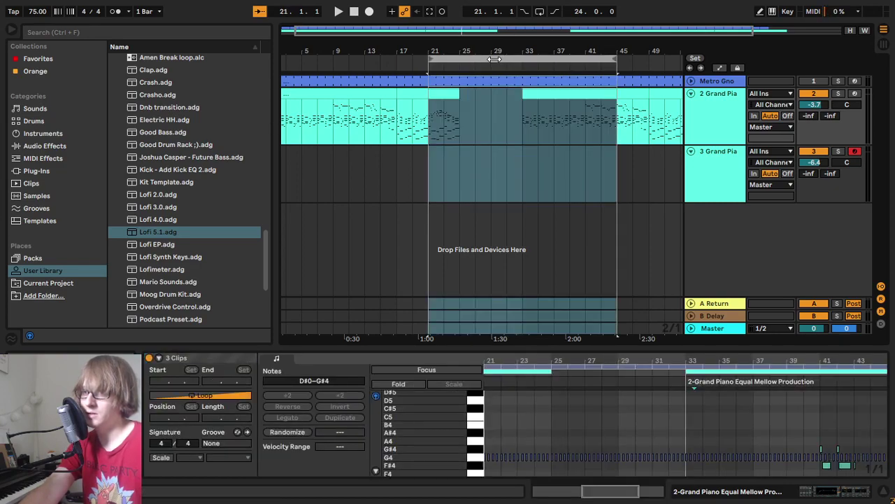
mouse_move(500, 62)
mouse_down()
mouse_move(486, 62)
mouse_move(504, 60)
mouse_up()
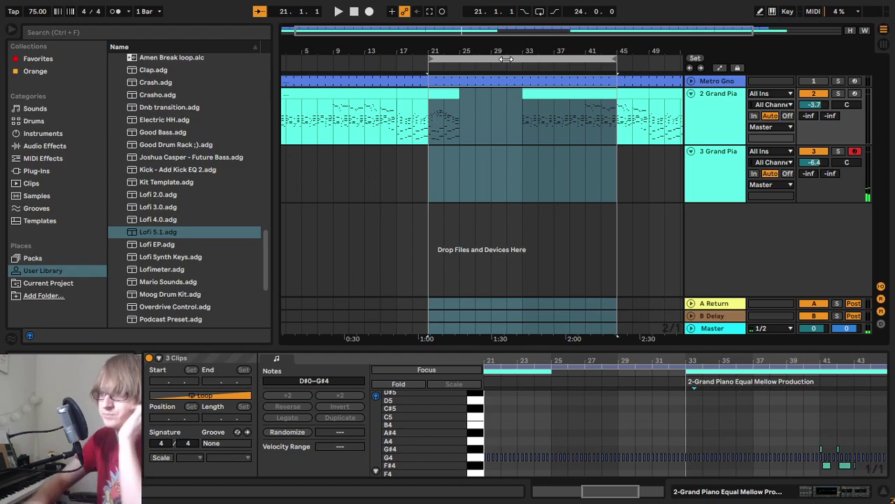
Step: Play the section before bar 25 and examine the notes of the track 2 clip at bar 17 in the enlarged note editor
click(364, 65)
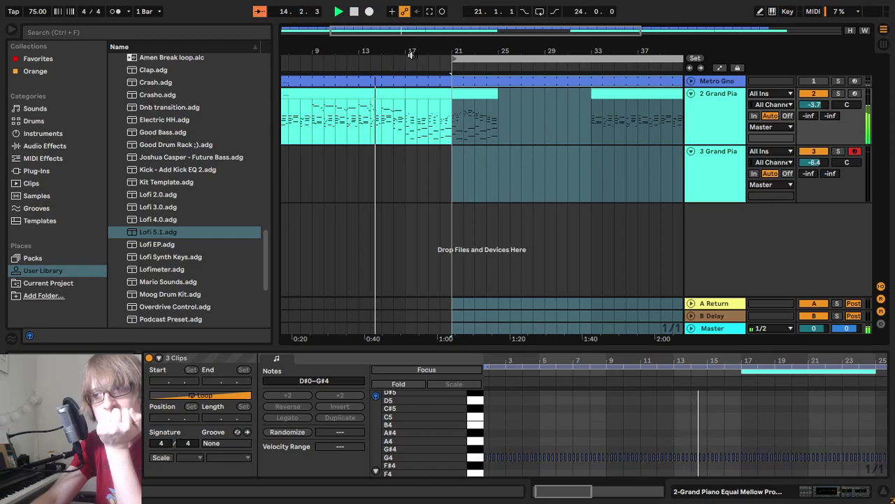
click(424, 95)
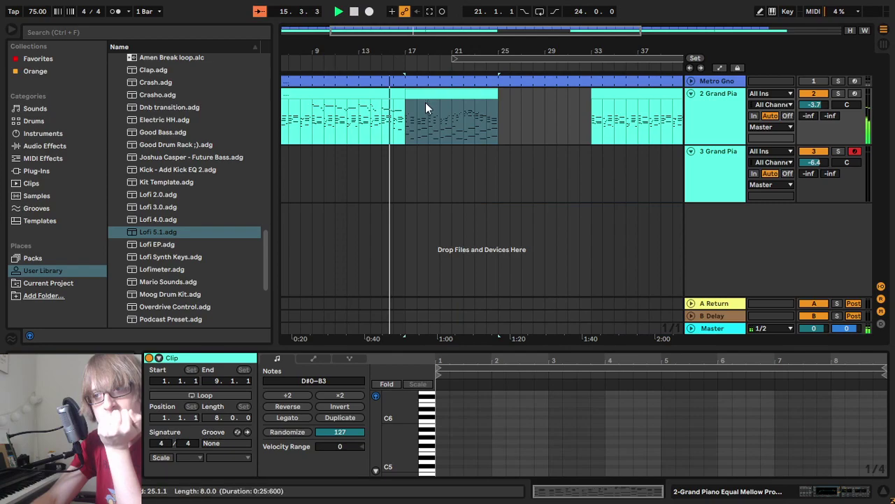
drag(542, 347, 584, 63)
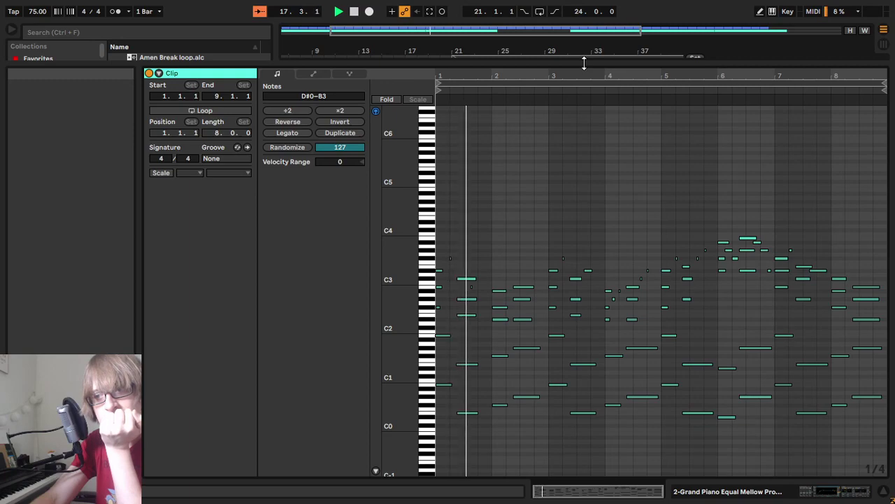
drag(584, 62, 620, 52)
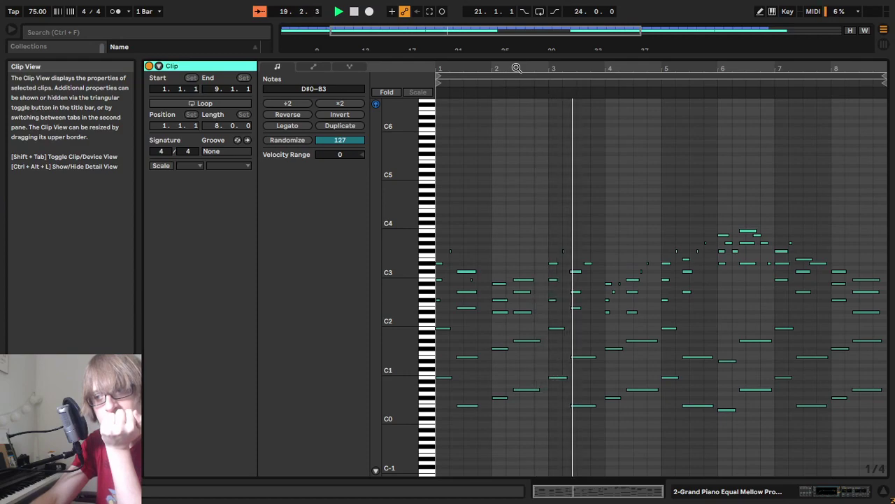
drag(621, 71, 703, 69)
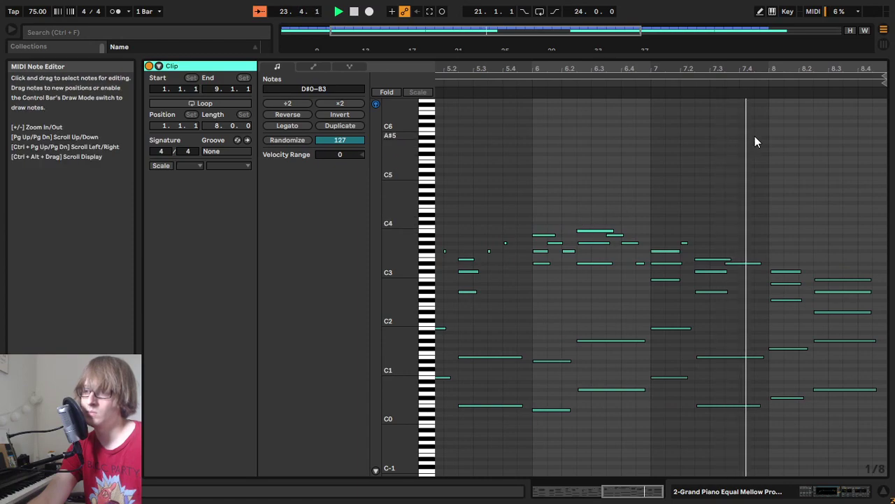
drag(768, 63, 669, 353)
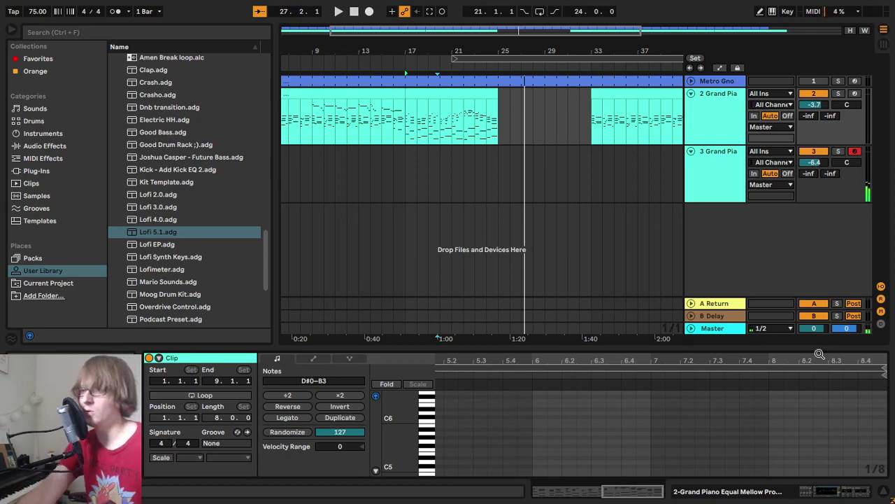
Step: Move the arrangement loop to start at bar 23, and activate the Metro Gno track
drag(476, 60, 497, 65)
key(space)
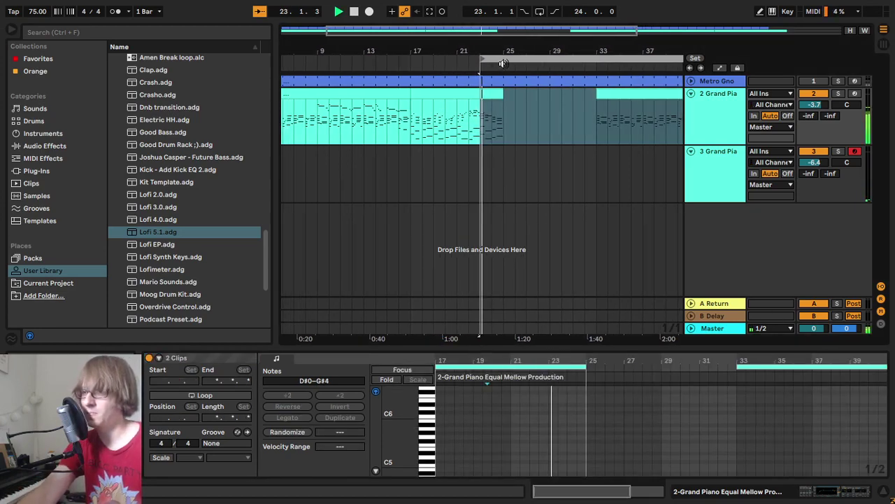
click(812, 81)
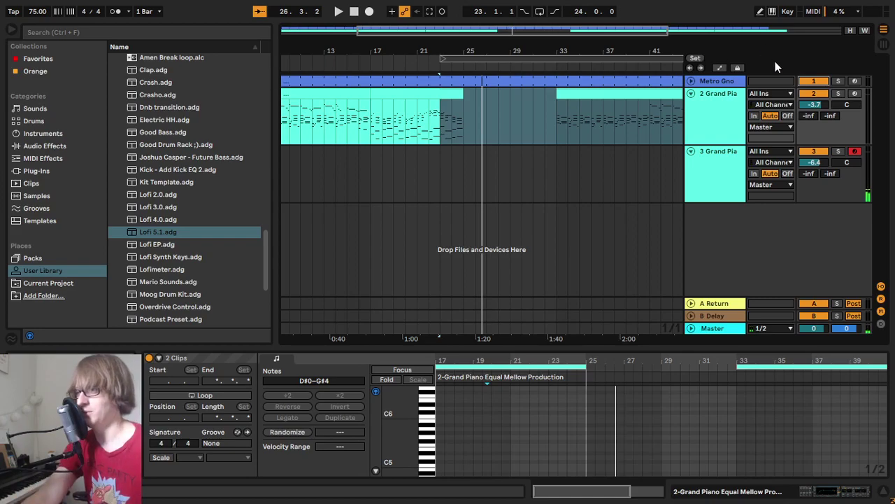
Step: Deactivate the track 2 clips from bar 33 to the end of the arrangement
drag(607, 50, 607, 31)
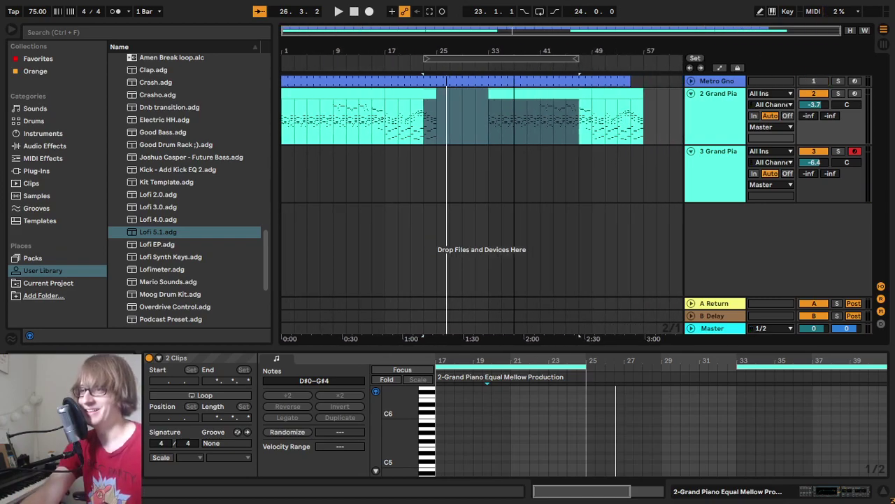
drag(475, 119, 670, 118)
key(0)
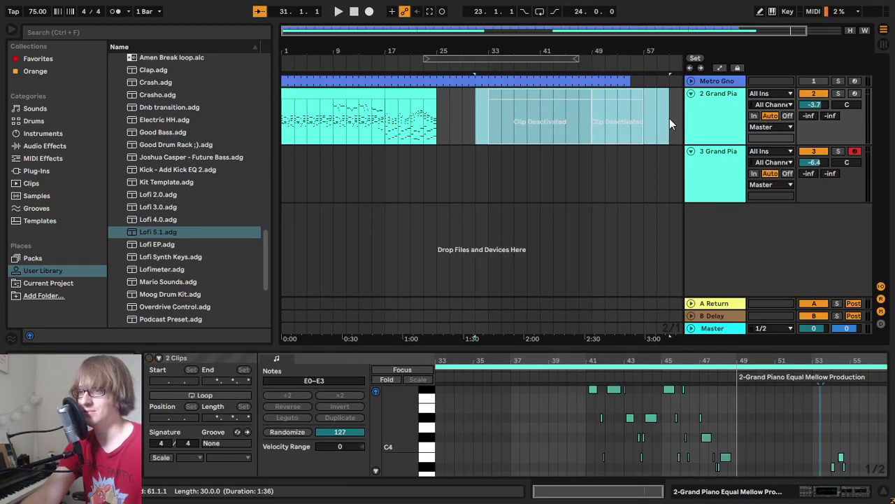
Step: Play repeatedly from bar 23 to rehearse a new piano part, with the computer MIDI keyboard turned on
click(453, 63)
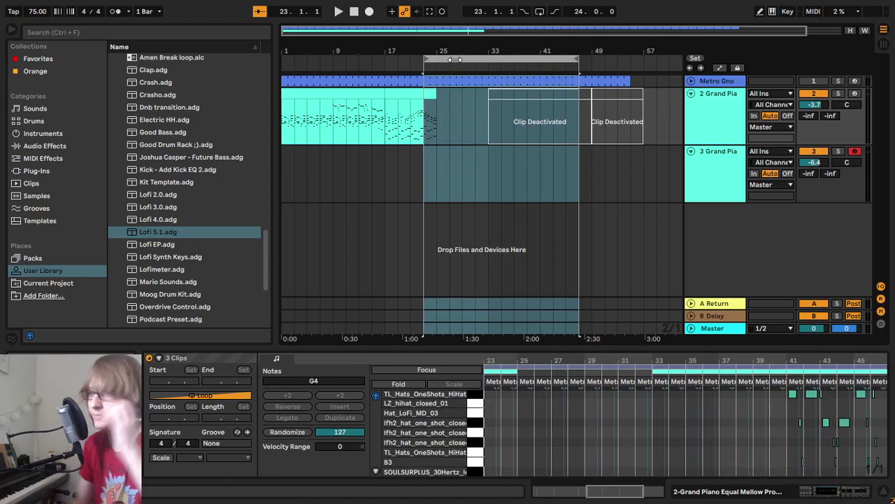
key(space)
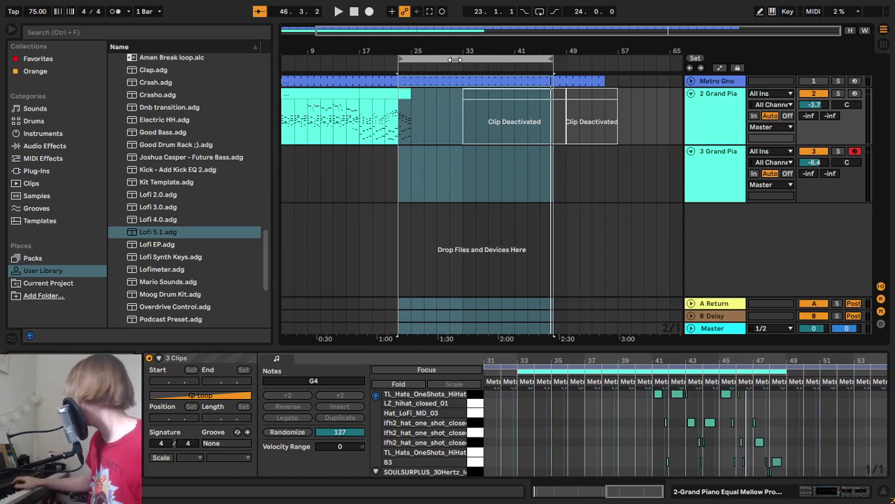
key(space)
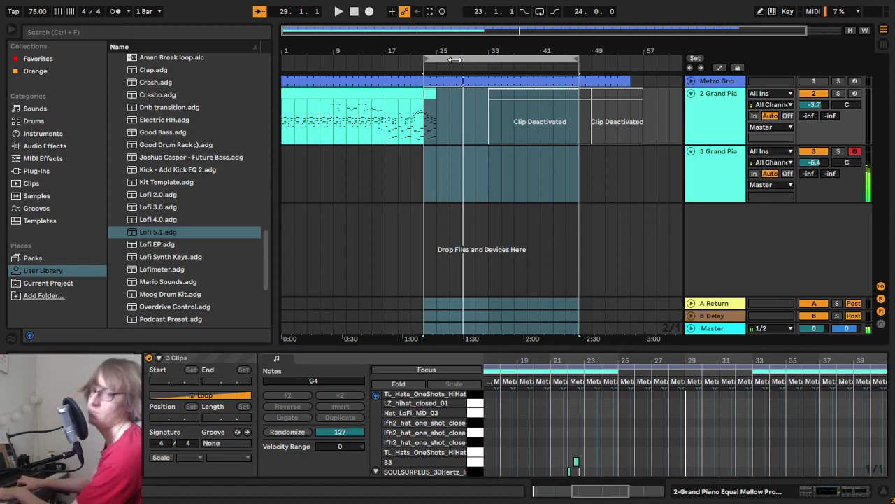
key(space)
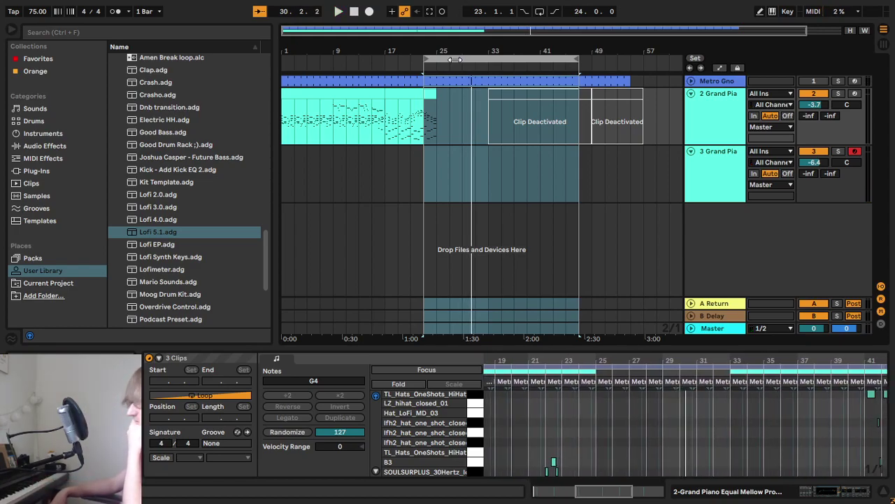
key(space)
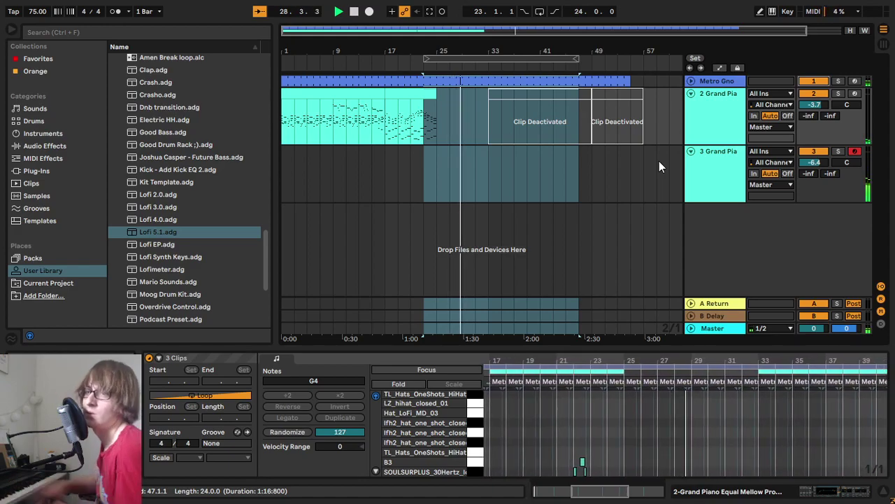
key(m)
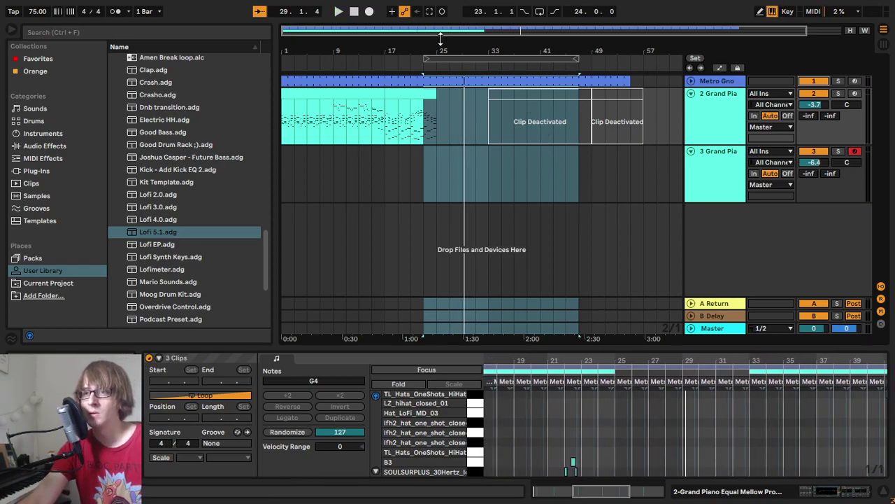
key(space)
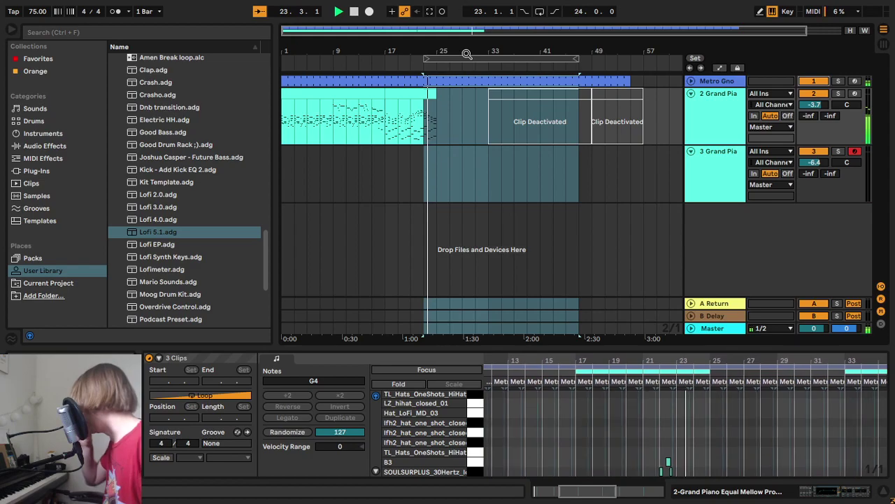
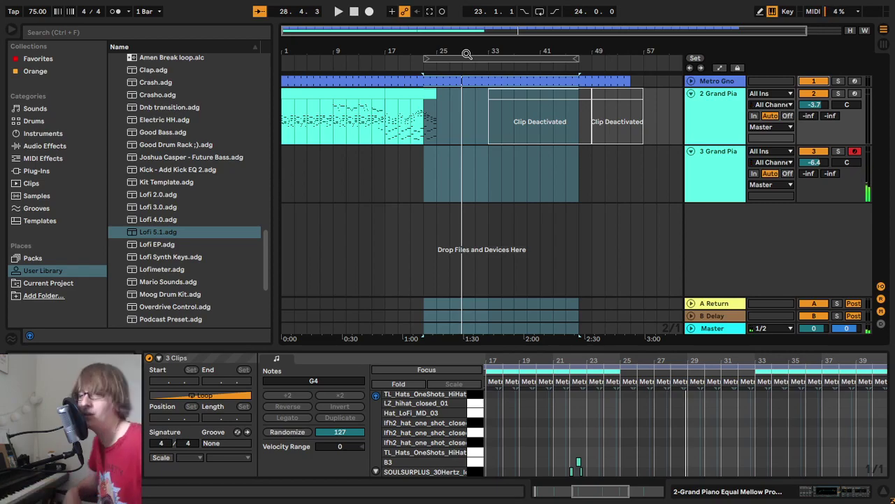
key(space)
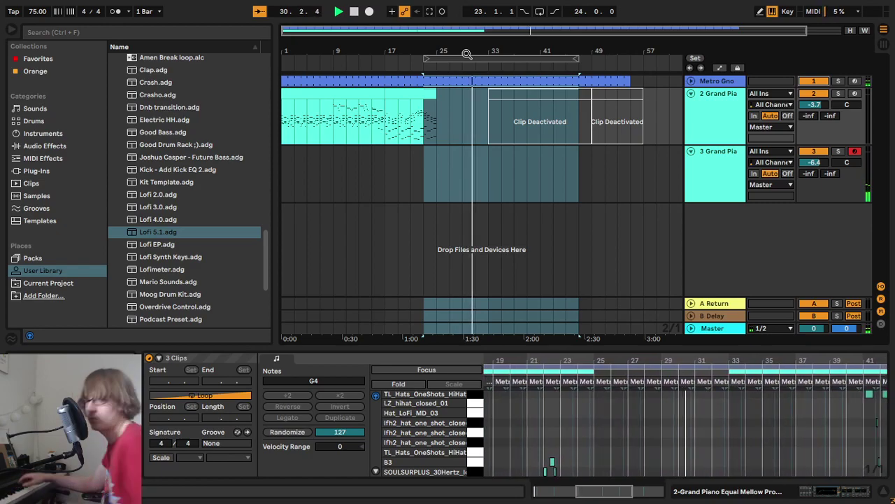
key(F9)
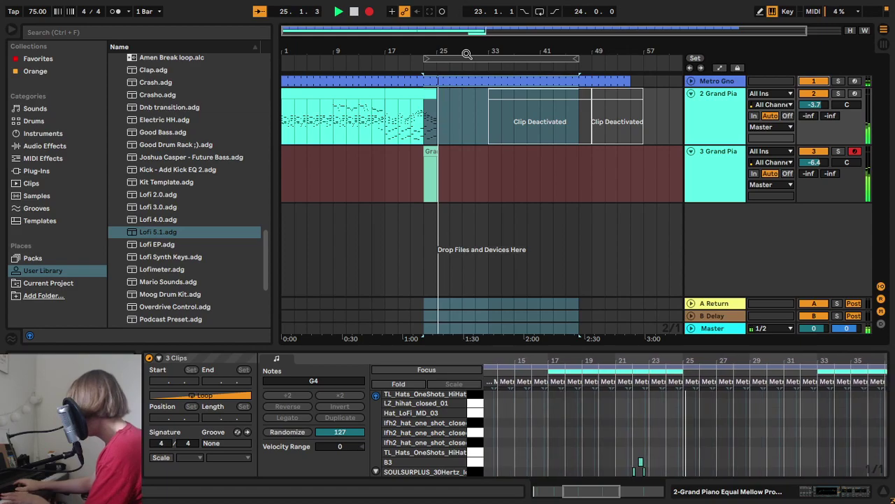
key(space)
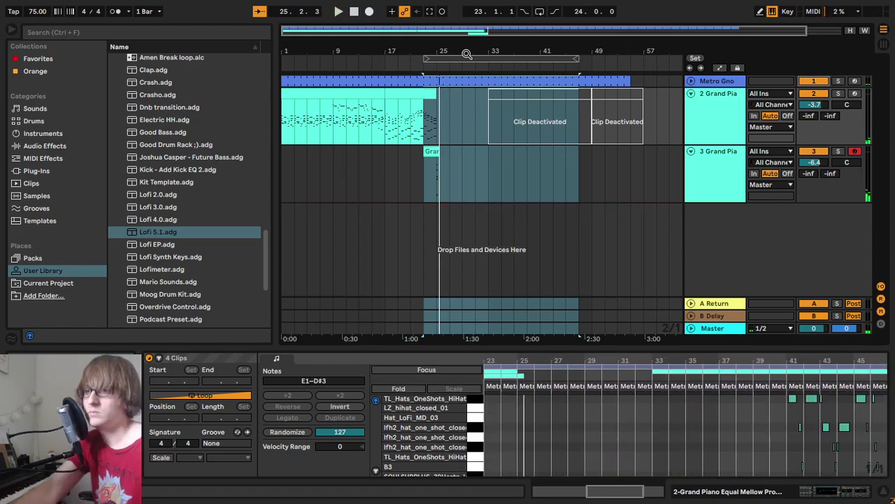
click(434, 151)
key(Delete)
Step: Rehearse from bar 23 again and record a new piano take of about six bars on track 3
click(466, 59)
key(space)
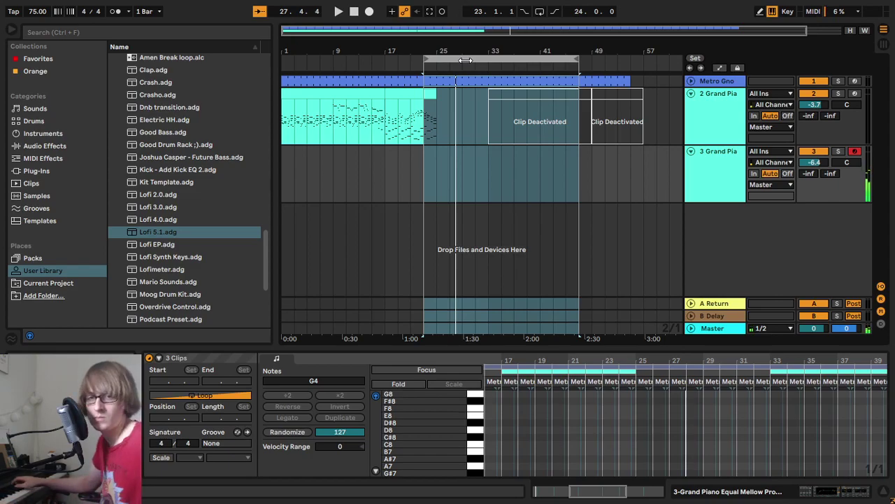
key(space)
key(F9)
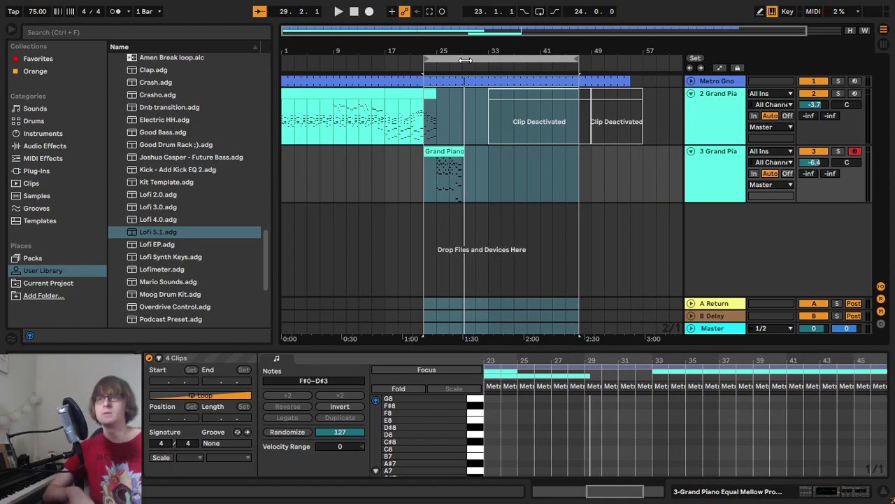
Step: Move the two deactivated clips on track 2 from bar 33 to bar 29
drag(483, 100, 684, 126)
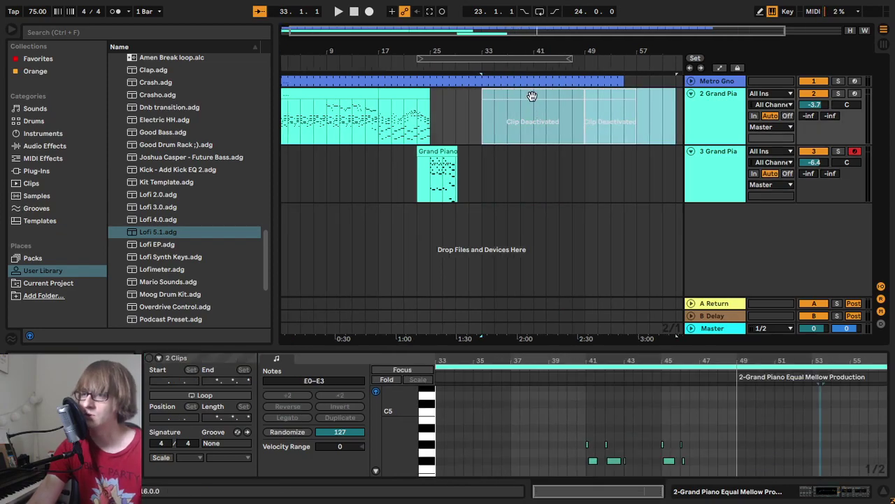
drag(533, 94, 512, 97)
Step: Trim the start of the recorded track 3 clip to bar 25 and turn off the Metro Gno track
click(434, 113)
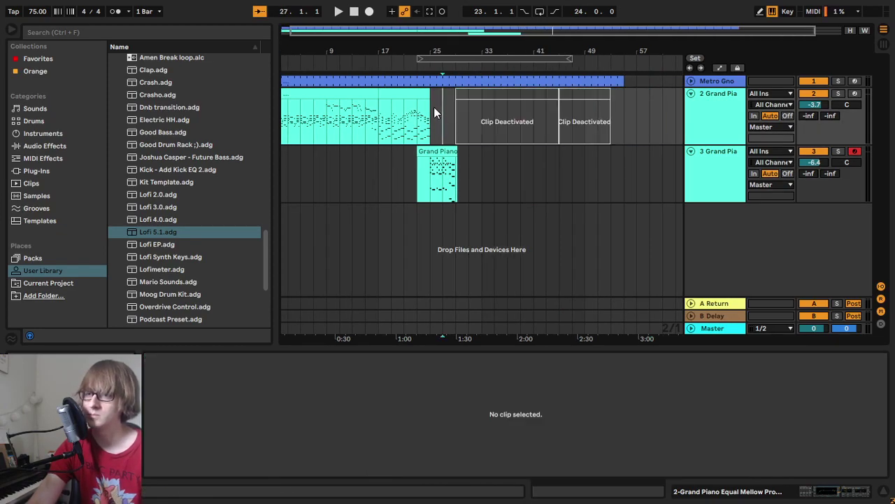
drag(437, 55, 411, 150)
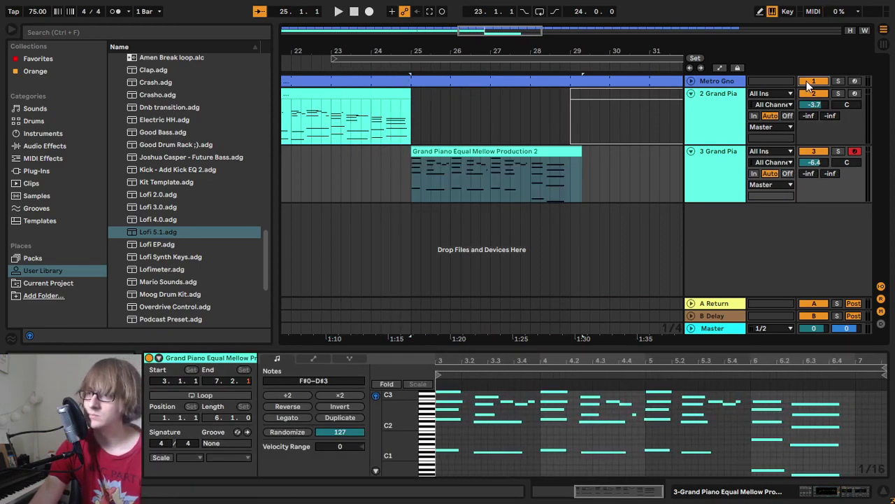
click(807, 82)
Step: Trim the end of the recorded track 3 clip to bar 29 and crop the clip to its four bars
click(641, 175)
drag(581, 151, 570, 151)
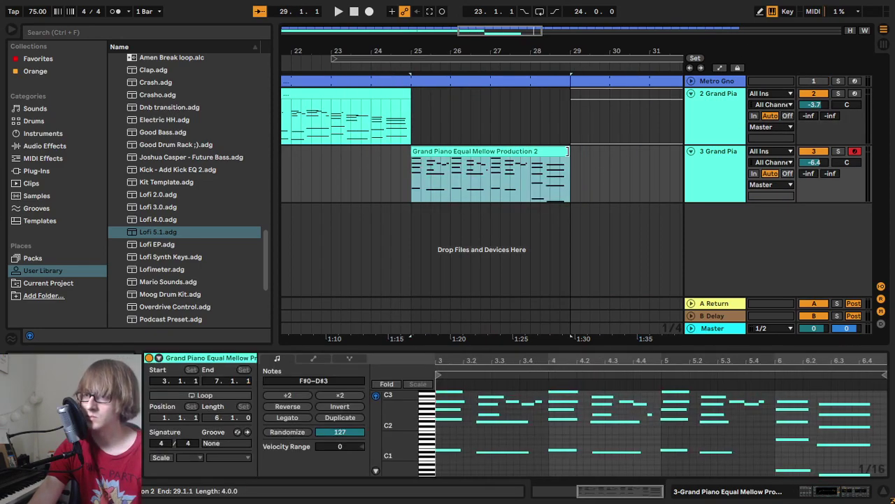
right_click(514, 151)
click(566, 282)
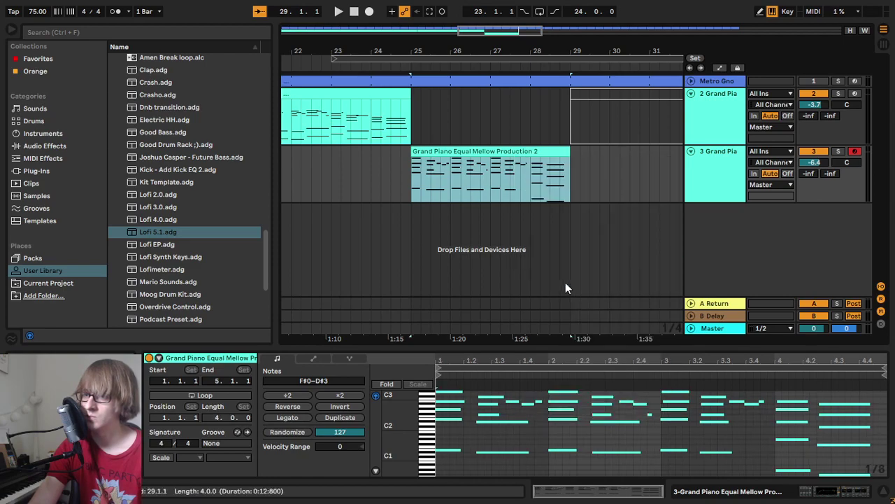
Step: Move the four-bar piano clip from track 3 to track 2 at bar 25 and enlarge its note editor
key(space)
mouse_move(483, 350)
mouse_down()
mouse_move(464, 162)
mouse_move(467, 350)
mouse_up()
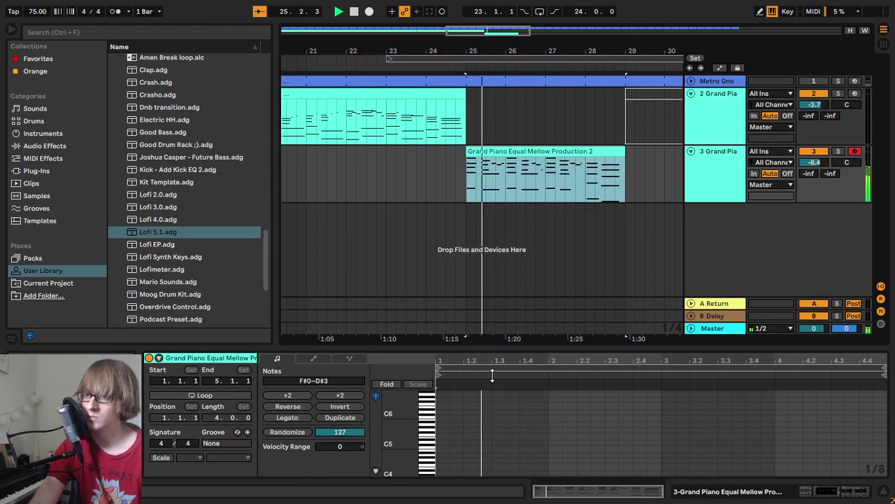
drag(476, 150, 479, 98)
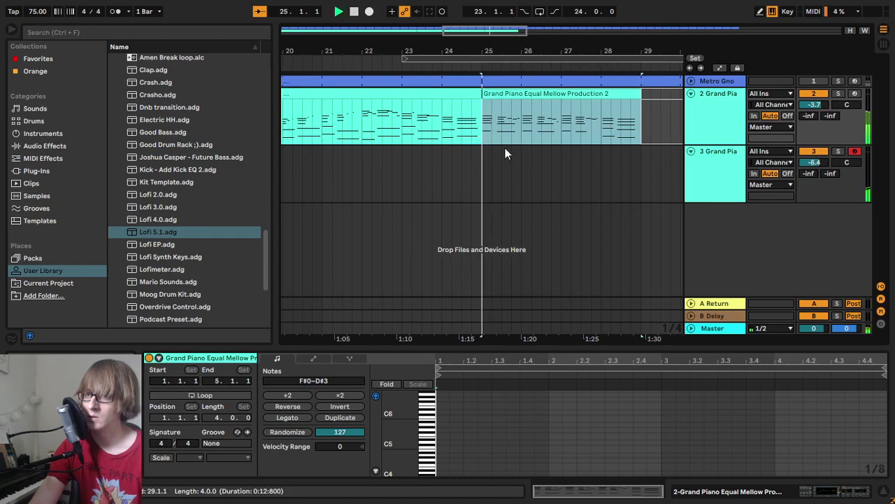
drag(521, 347, 482, 27)
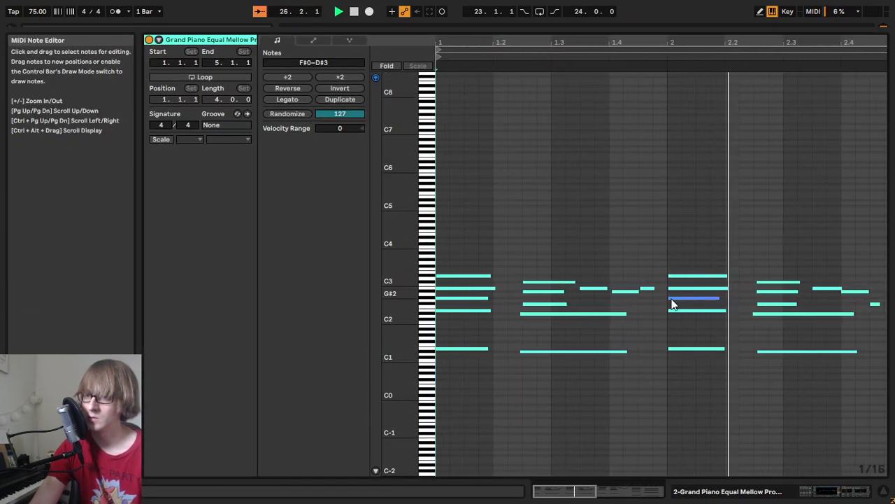
Step: Quantize the last two melody notes of the clip's first bar and the chord at the start of bar 2
drag(594, 271, 629, 286)
key(ctrl+u)
key(space)
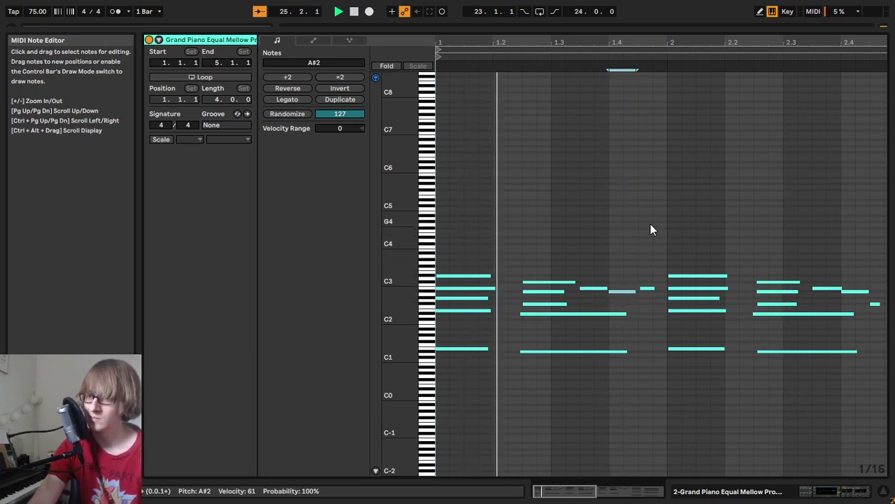
drag(599, 43, 598, 60)
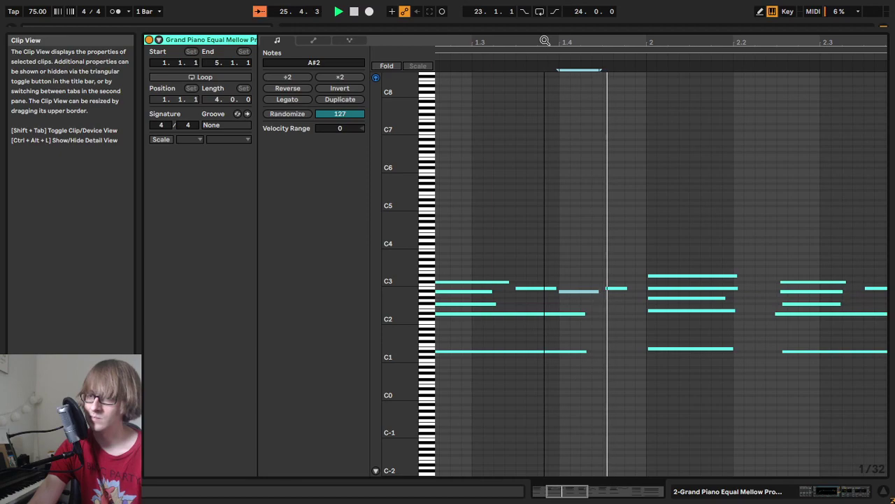
click(614, 316)
drag(615, 312, 622, 285)
key(ctrl+u)
drag(678, 361, 693, 273)
key(ctrl+u)
key(space)
Step: Show the clip's Hold Pedal envelope and move the pedal release before bar 2 to just after the chord's start
click(308, 42)
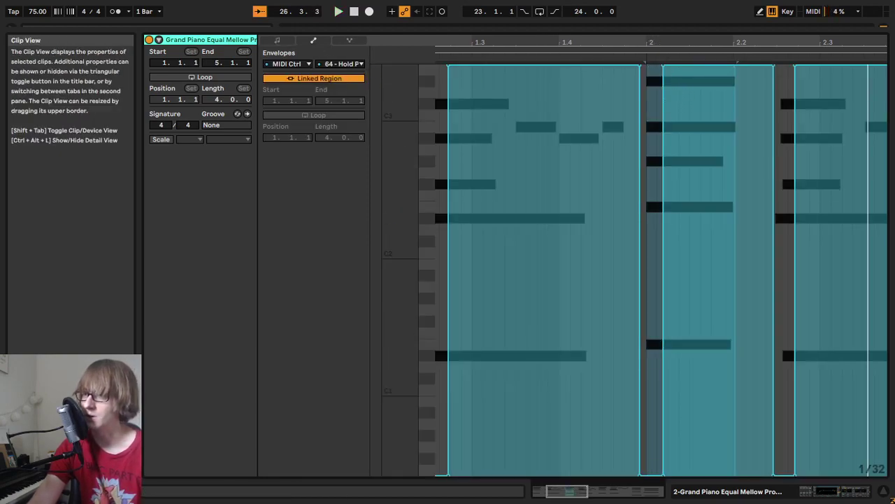
drag(663, 42, 637, 66)
click(614, 444)
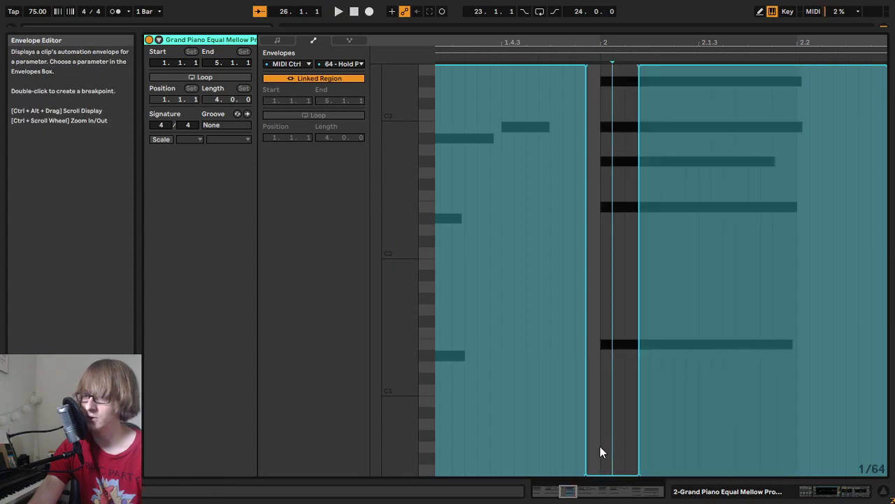
drag(586, 475, 612, 475)
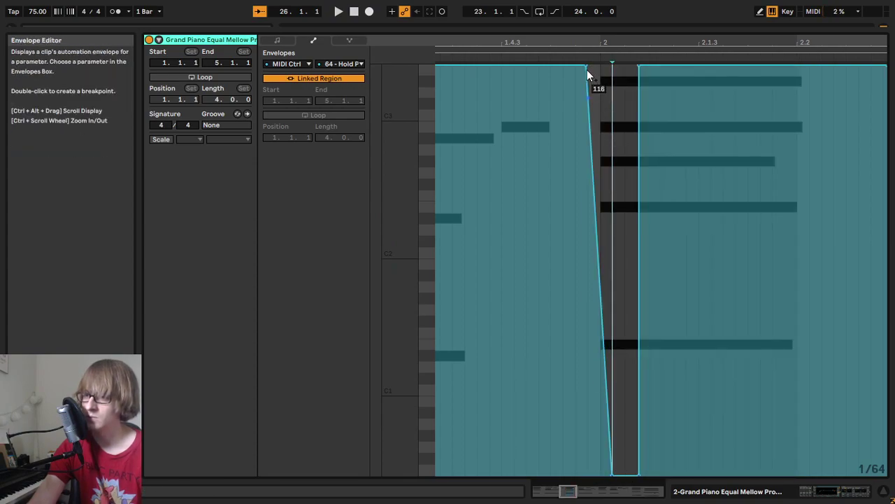
drag(587, 65, 612, 65)
key(space)
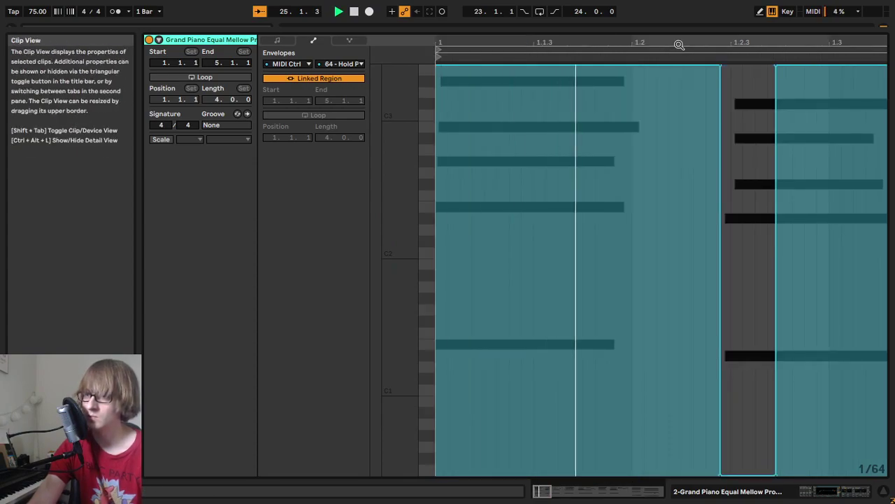
Step: Move both breakpoints of the pedal release near 1.2.3 slightly later, just past the start of that chord
key(space)
drag(612, 475, 631, 475)
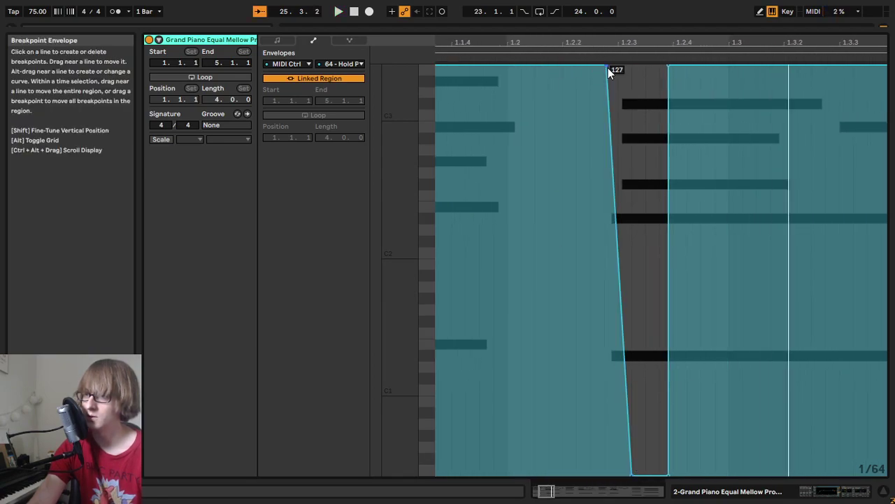
drag(607, 63, 632, 65)
Step: Move the pedal release near 2.2.3 slightly later and shift its lower breakpoint further towards the end of the gap
key(space)
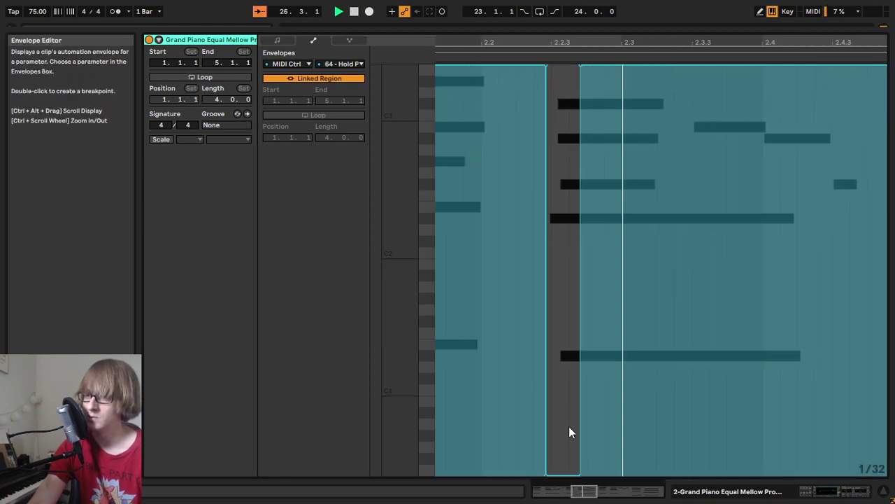
mouse_move(546, 475)
mouse_down()
mouse_move(569, 474)
mouse_move(551, 474)
mouse_up()
drag(548, 70, 552, 70)
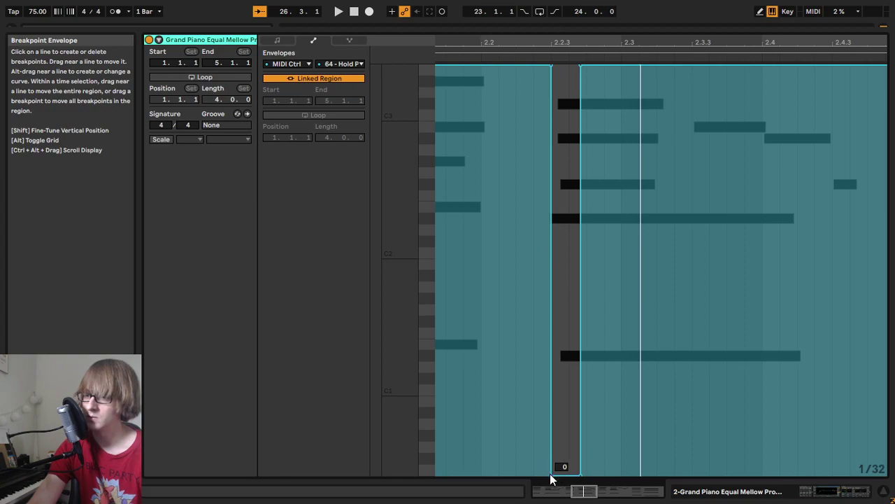
drag(550, 476, 572, 475)
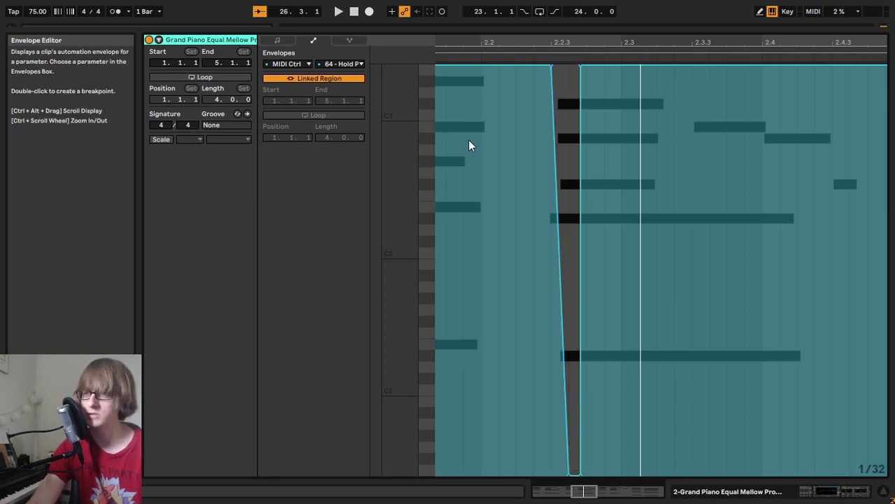
Step: Return to the clip's notes and nudge the chord notes at 2.2.3 slightly earlier, in line with the D#2
click(279, 40)
drag(561, 37, 625, 13)
key(space)
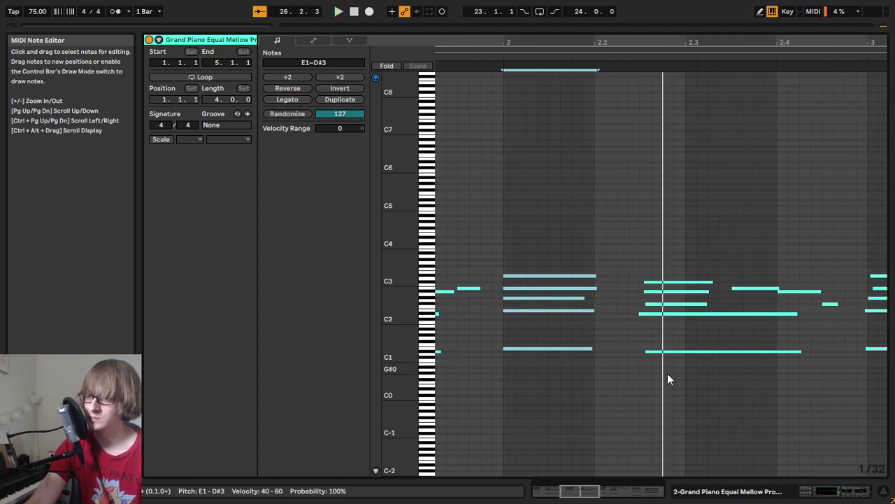
click(682, 351)
drag(663, 281, 658, 308)
key(Left)
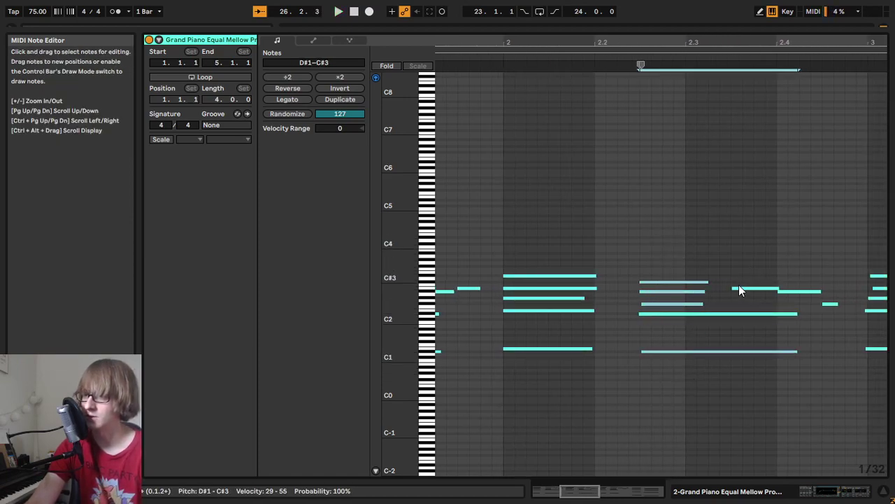
Step: Play back bar 2 and align the two lowest notes of the bar 3 chord, E1 and E2, to the bar line
click(496, 58)
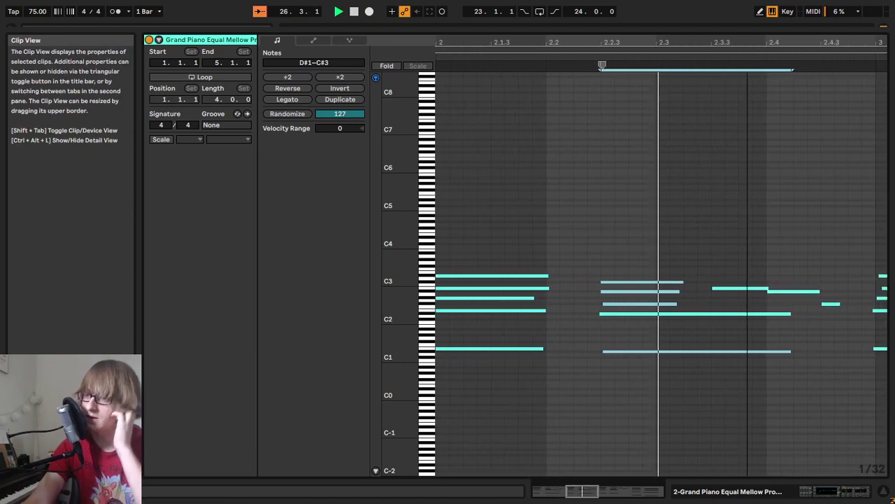
drag(559, 43, 498, 33)
key(space)
drag(612, 383, 601, 308)
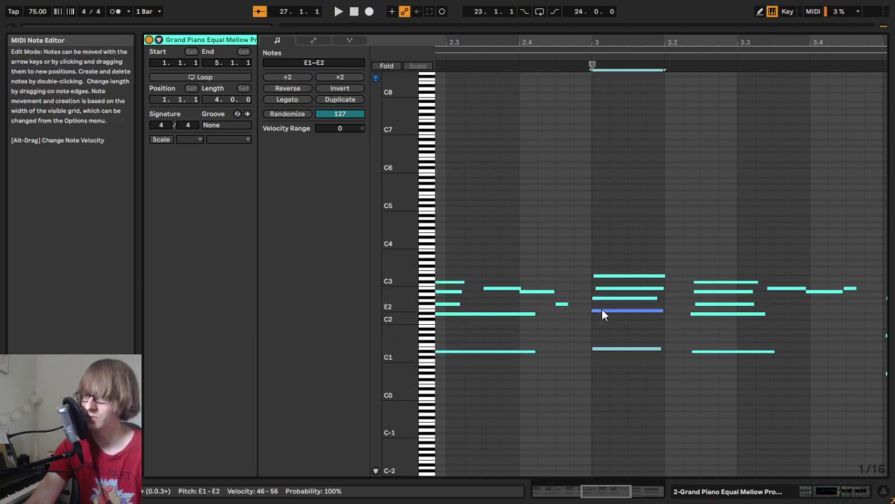
Step: Lower the velocities of all notes in the clip to a range of 25 to 66 and play it back
click(521, 278)
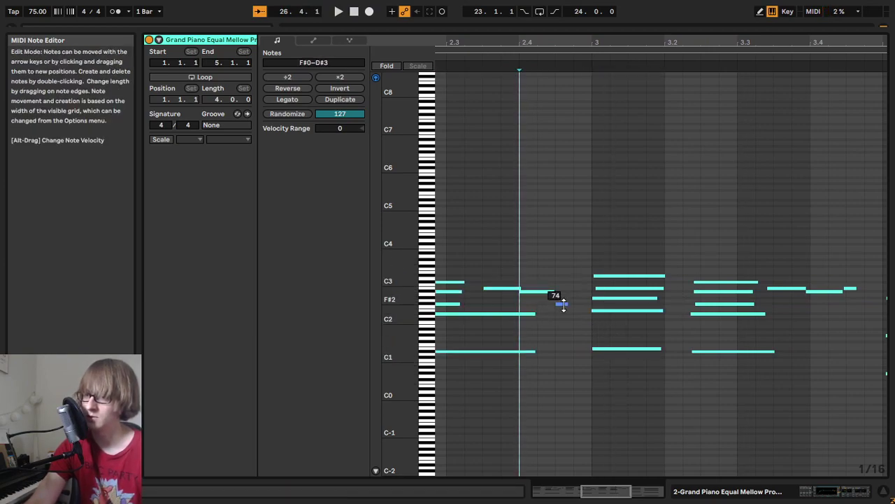
drag(499, 270, 581, 311)
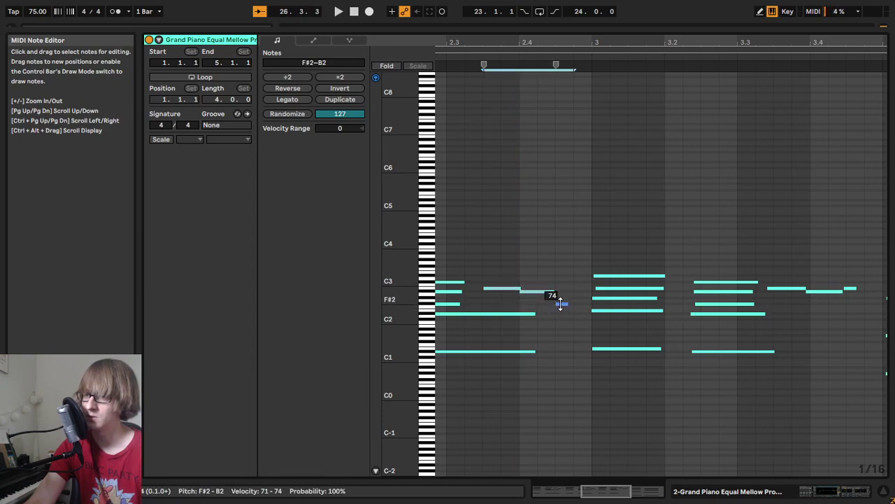
click(574, 275)
key(ctrl+a)
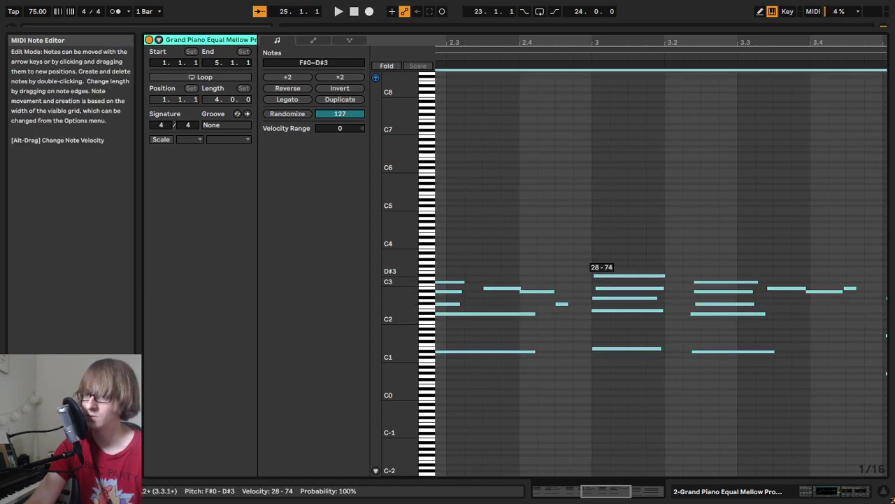
key(space)
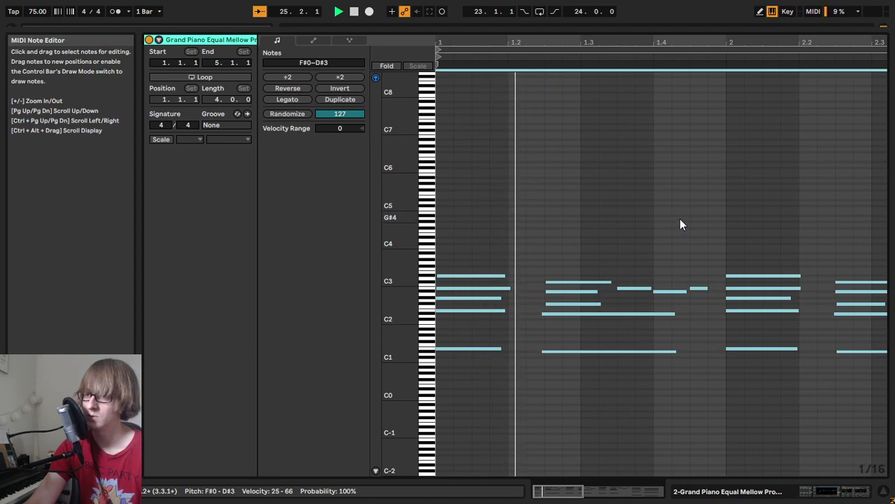
click(690, 192)
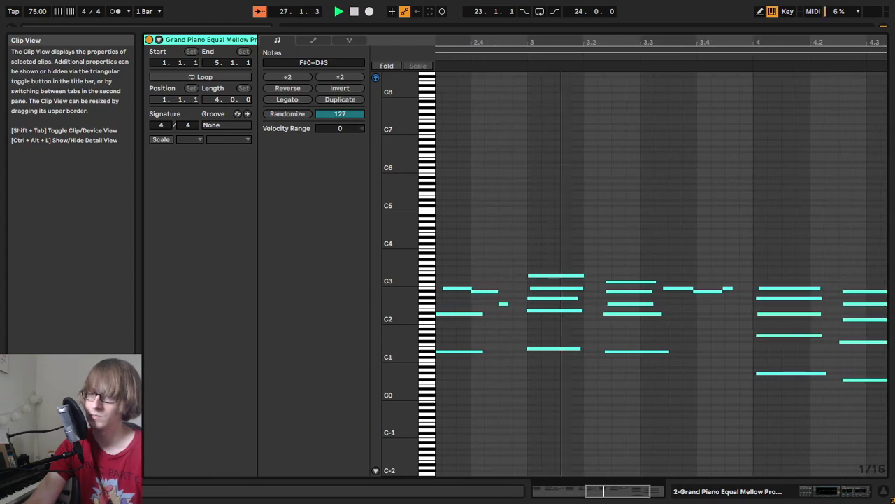
Step: Try shifting the chord after 3.2 slightly earlier and listen to it
key(space)
drag(611, 284, 696, 283)
key(ctrl+z)
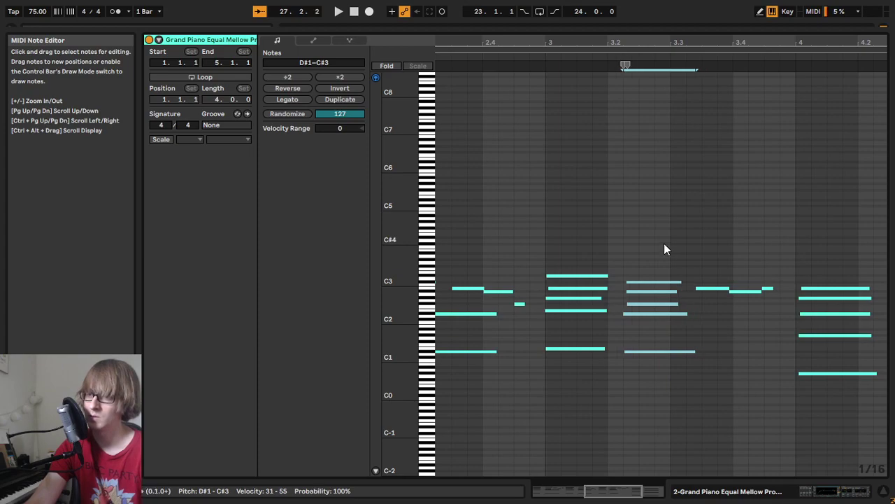
click(547, 61)
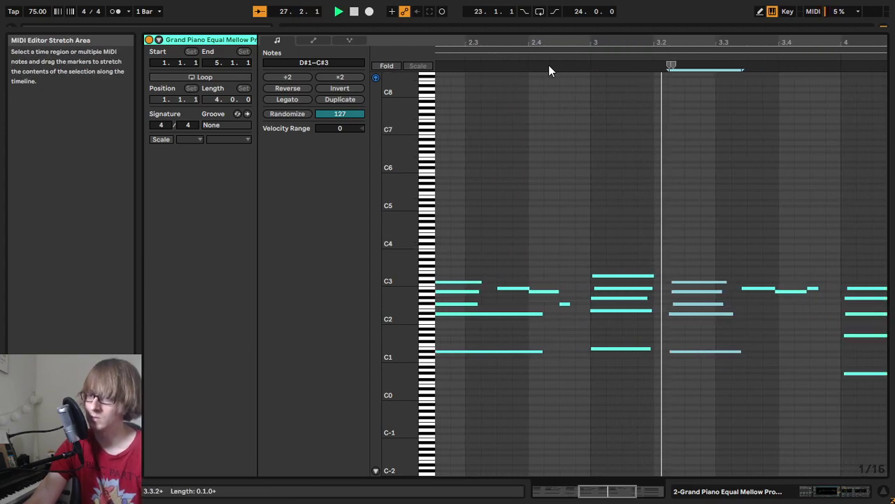
key(space)
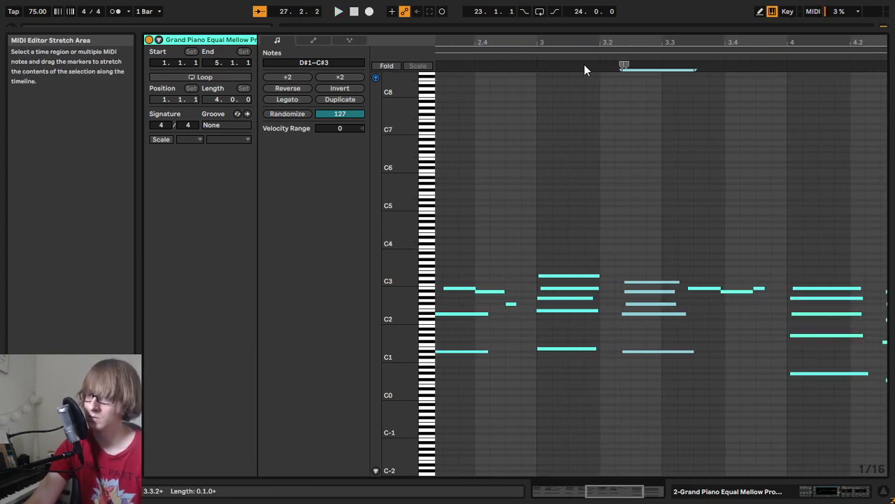
Step: Shift the chord after 3.2 later to start at 3.2.3 and line up its upper notes, F#2 to C#3
drag(643, 43, 643, 102)
drag(650, 233, 642, 305)
click(520, 54)
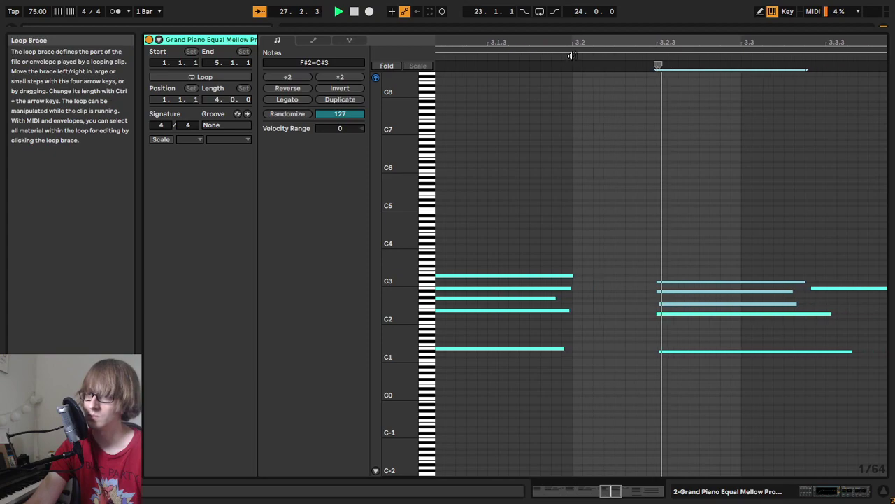
Step: Nudge the three melody notes after 3.3 slightly later and the bar 4 chord slightly earlier onto the bar line
drag(668, 46, 651, 19)
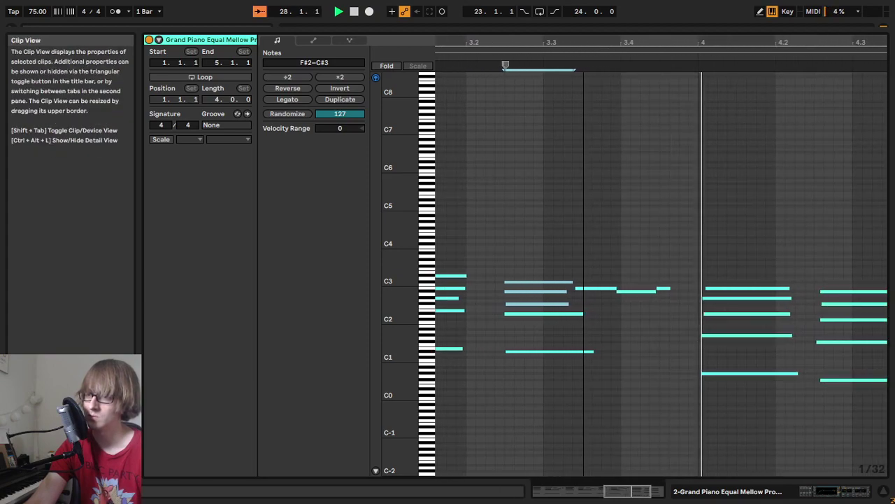
drag(670, 304, 665, 281)
key(Right)
drag(731, 408, 734, 260)
mouse_move(621, 308)
mouse_down()
mouse_move(641, 287)
mouse_move(614, 260)
mouse_up()
key(Right)
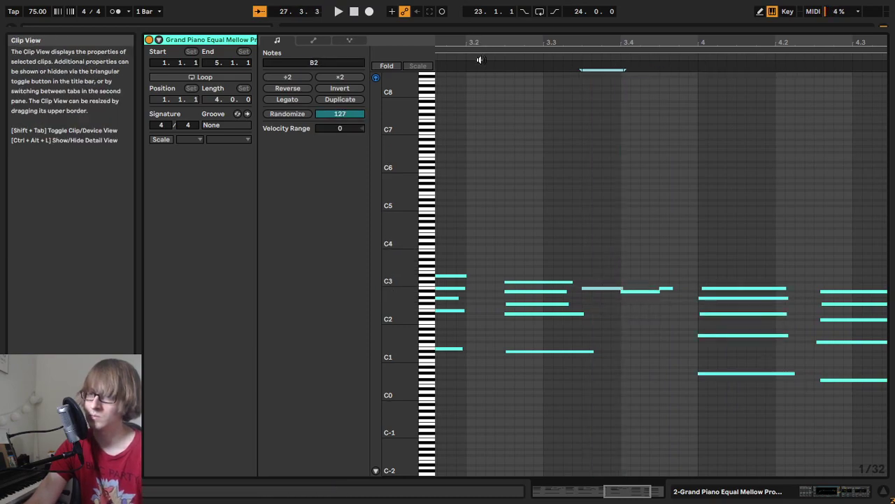
Step: Play back the clip's ending, nudge the last chord after 4.2 slightly earlier and align its other notes with the F#1
click(481, 60)
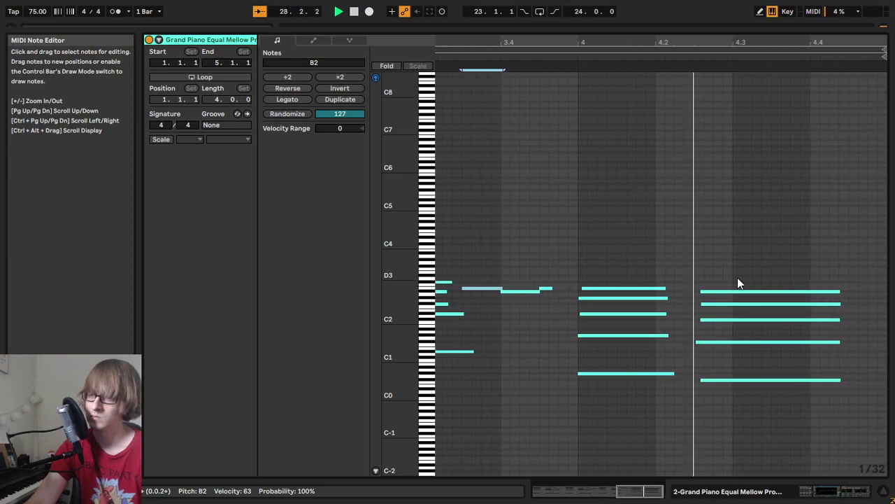
drag(719, 44, 721, 33)
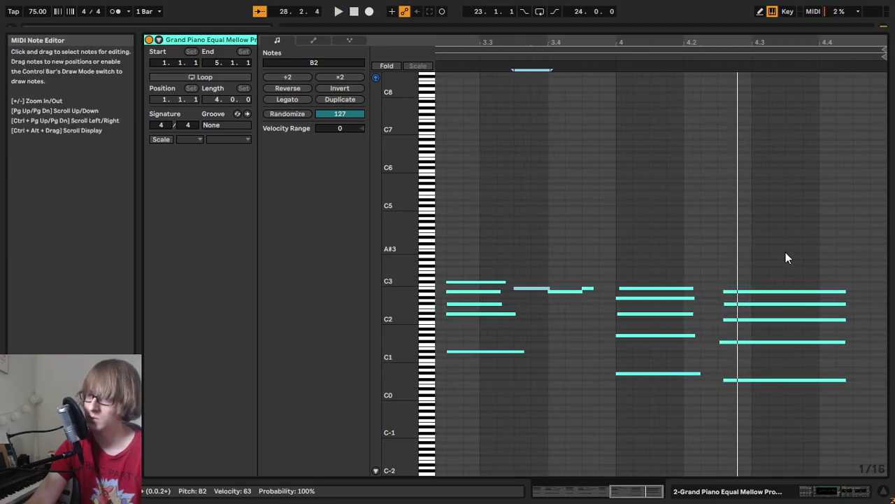
drag(786, 253, 770, 401)
click(741, 380)
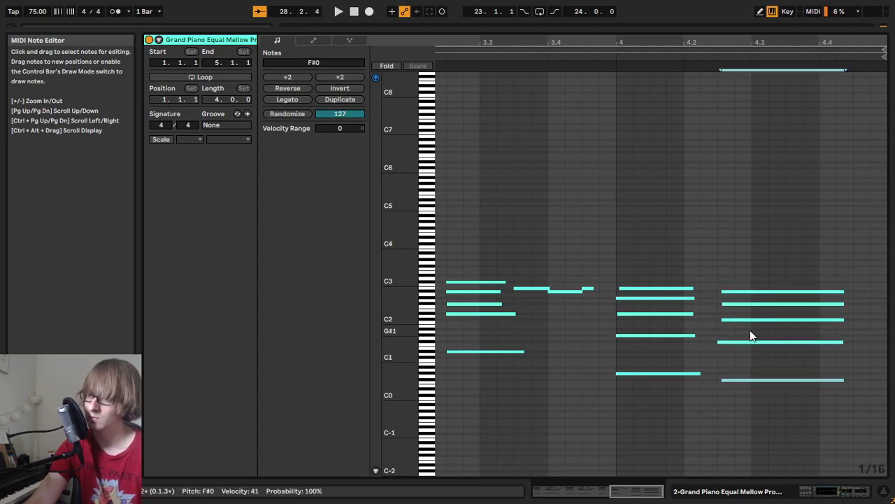
drag(736, 324, 747, 253)
key(Left)
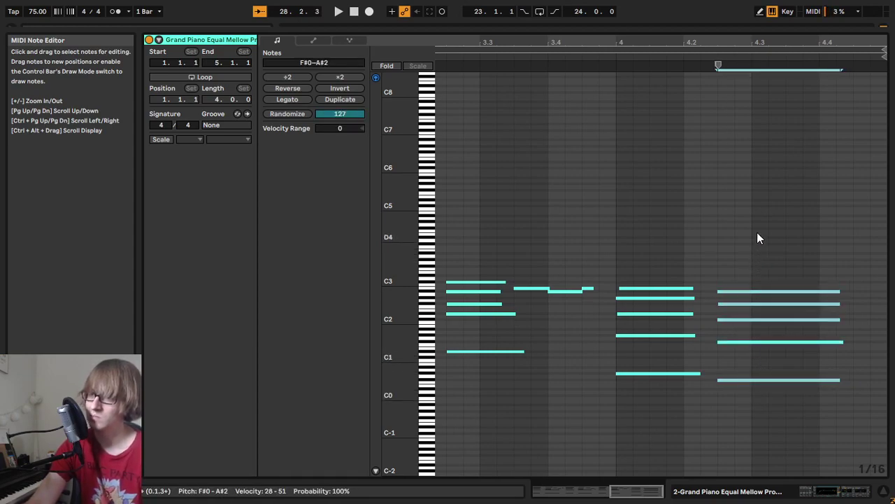
Step: Listen to the clip and redraw the sustain pedal envelope so the release at bar 3 starts slightly after the bar line
key(space)
click(321, 41)
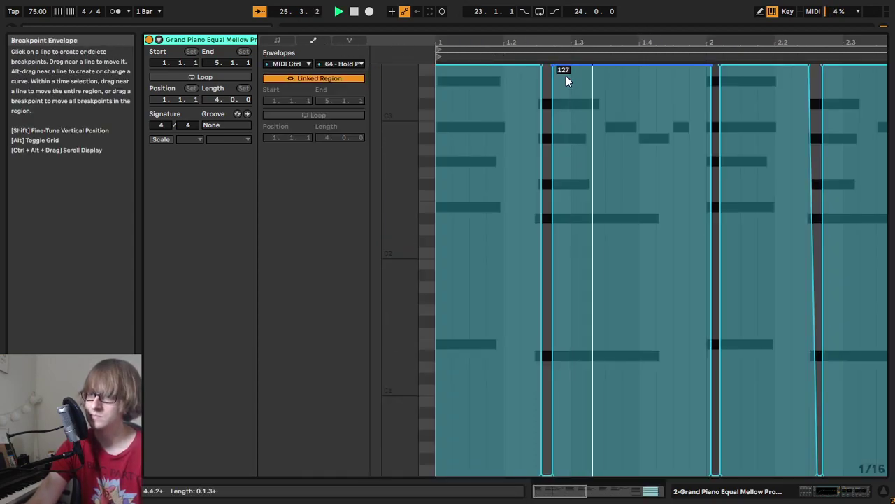
mouse_move(792, 40)
mouse_down()
mouse_move(470, 70)
mouse_move(349, 70)
mouse_up()
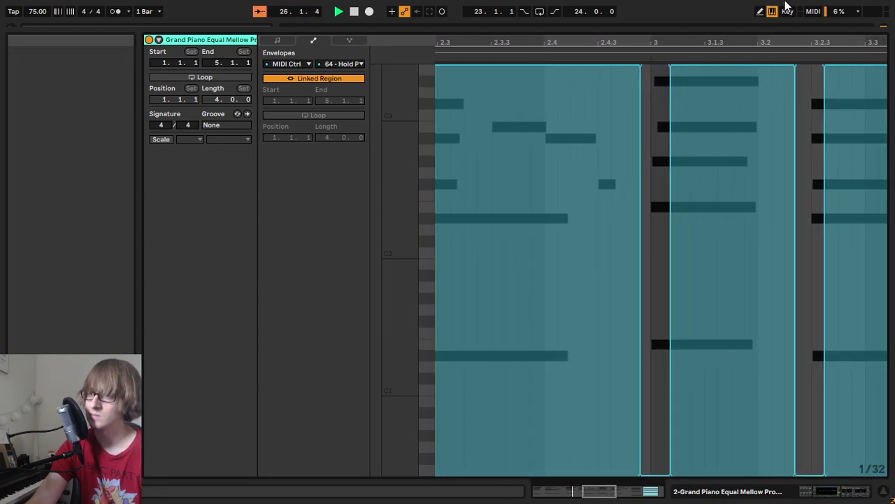
scroll(664, 63, up, 2)
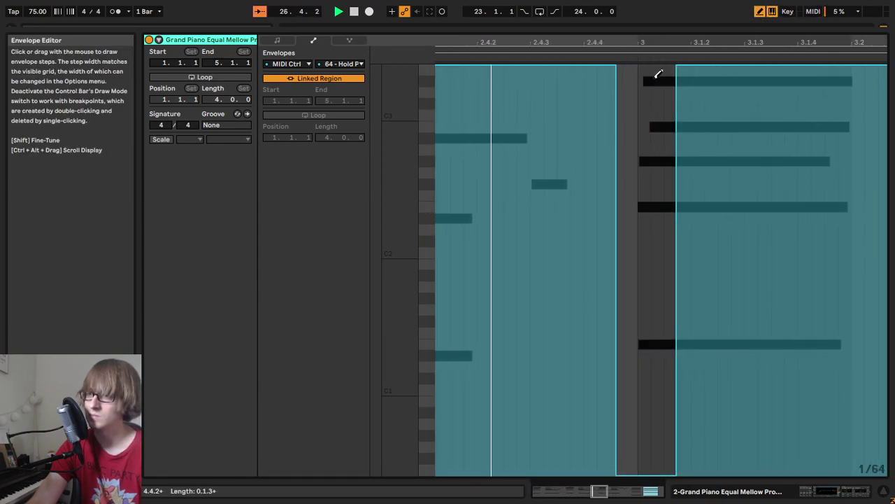
mouse_move(638, 65)
mouse_down()
mouse_move(625, 65)
mouse_move(645, 51)
mouse_up()
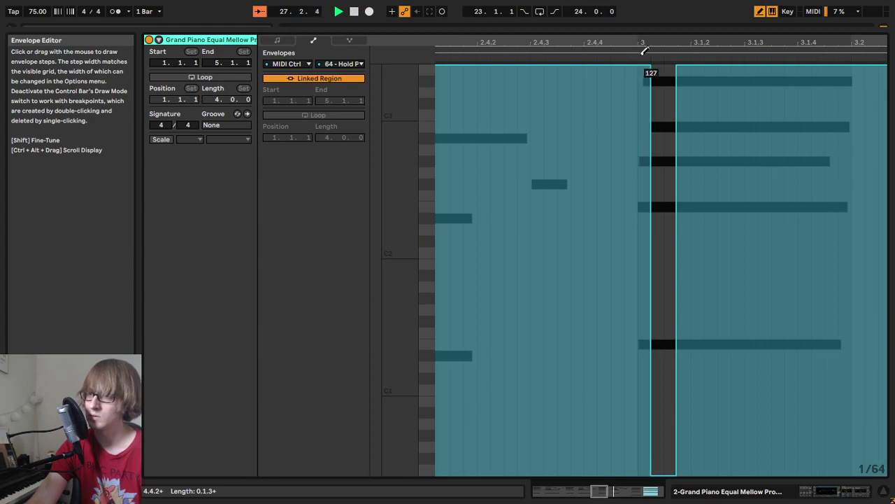
Step: Redraw the slanted sustain pedal release near 2.2.3 as a clean vertical drop slightly after the chord starts
scroll(731, 67, down, 2)
scroll(838, 63, down, 3)
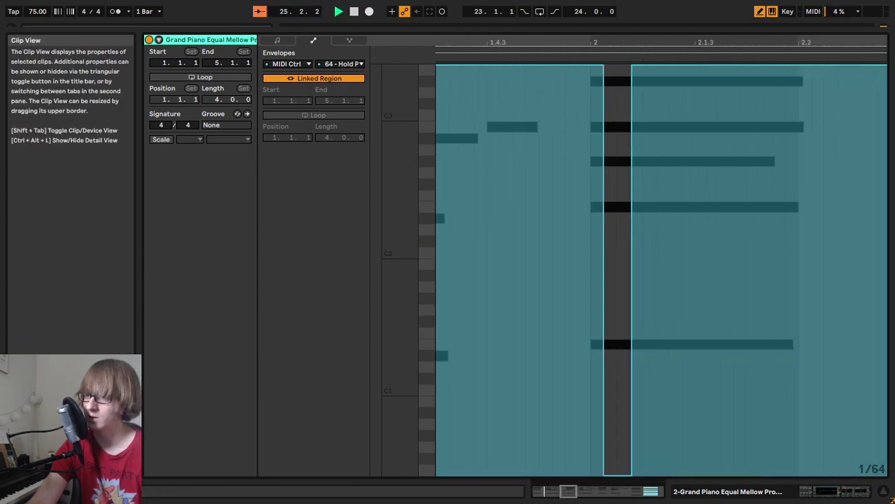
scroll(670, 63, up, 5)
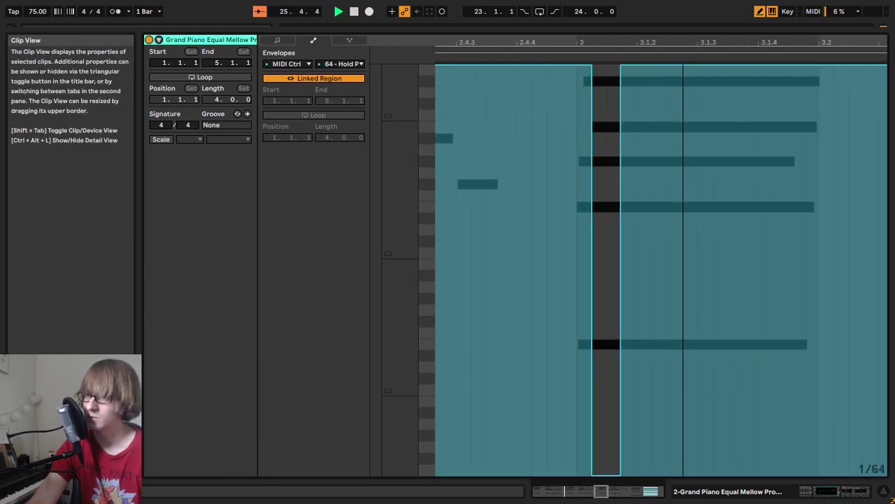
mouse_move(670, 42)
mouse_down()
mouse_move(883, 16)
mouse_move(862, 15)
mouse_up()
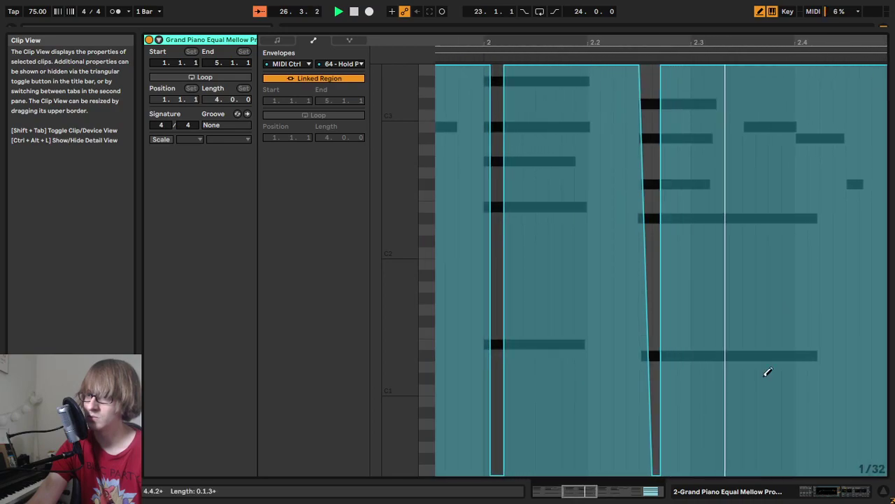
drag(659, 50, 683, 146)
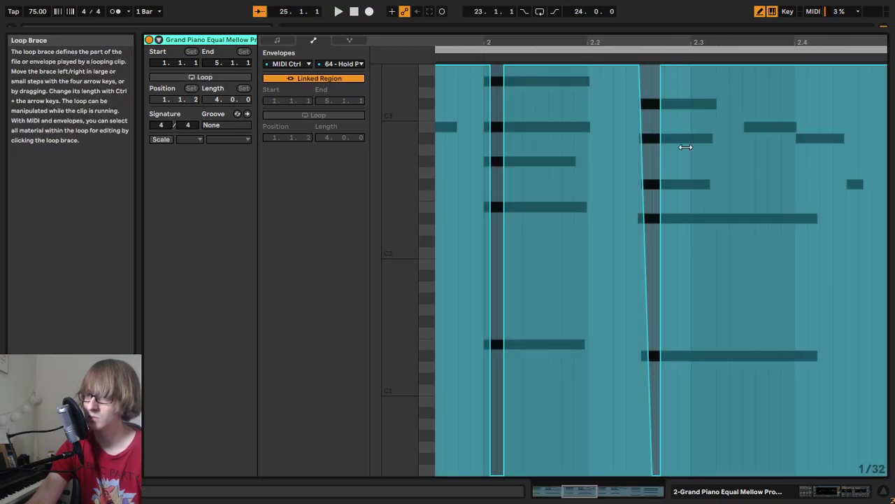
drag(651, 43, 651, 70)
click(635, 64)
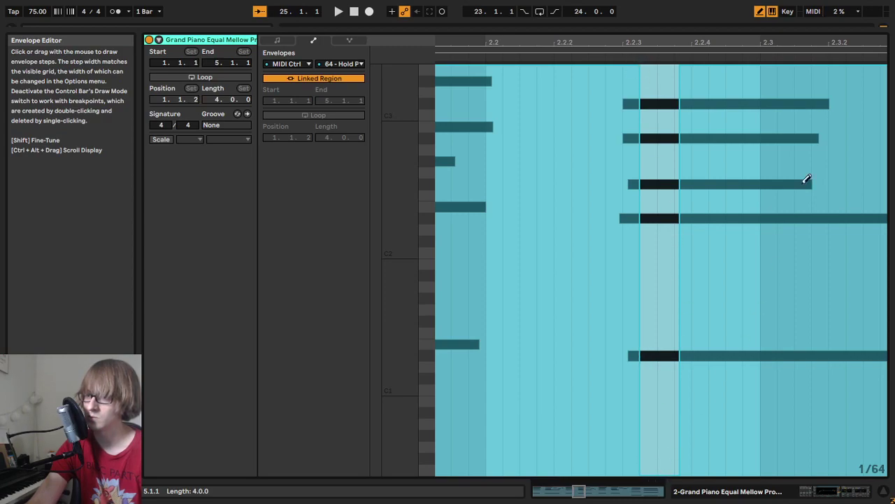
click(760, 12)
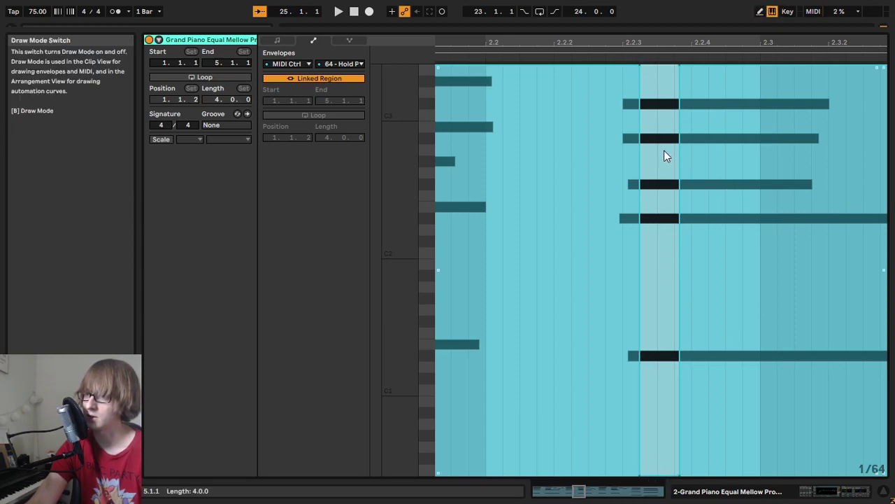
click(651, 245)
click(760, 12)
Step: Play back the clip with the pedal envelope shown and make the release at 3.2.3 start slightly earlier, just after the chord
click(759, 44)
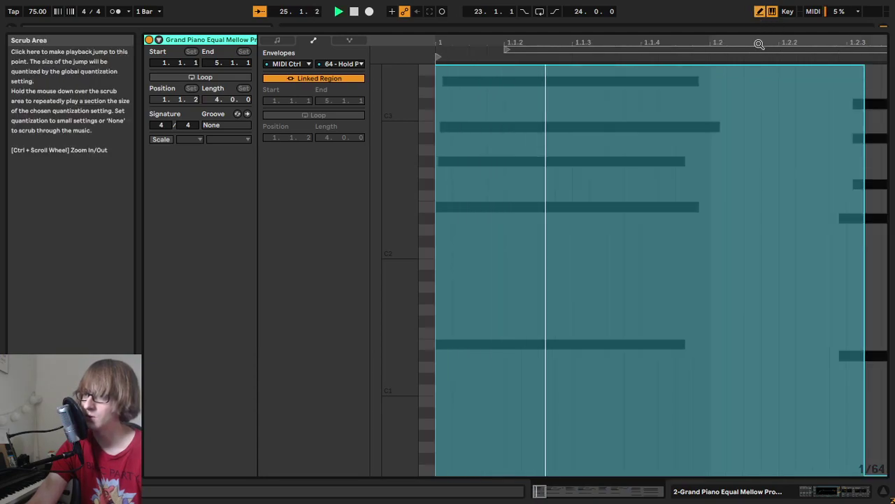
drag(516, 44, 517, 28)
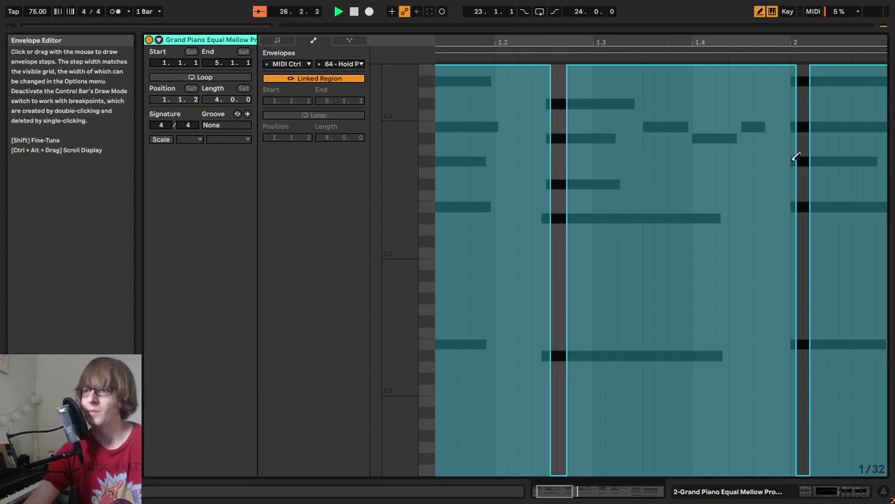
drag(815, 40, 195, 33)
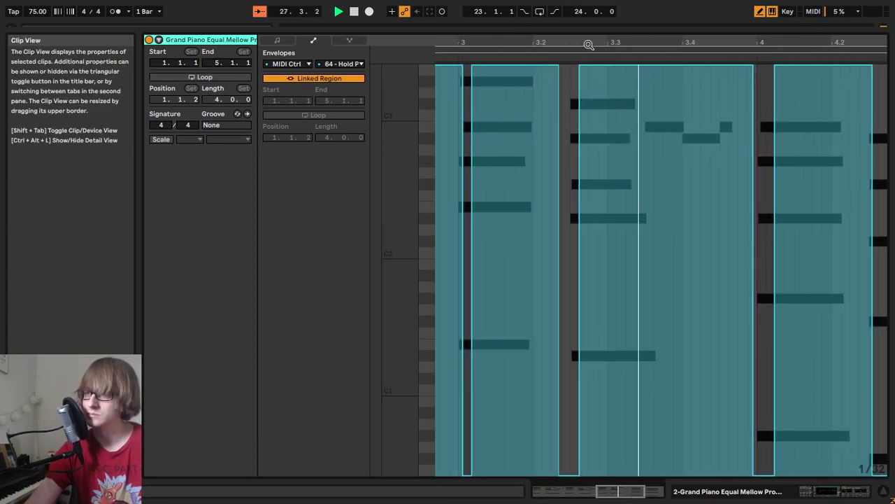
key(space)
mouse_move(570, 36)
mouse_down()
mouse_move(570, 63)
mouse_move(625, 69)
mouse_move(505, 53)
mouse_up()
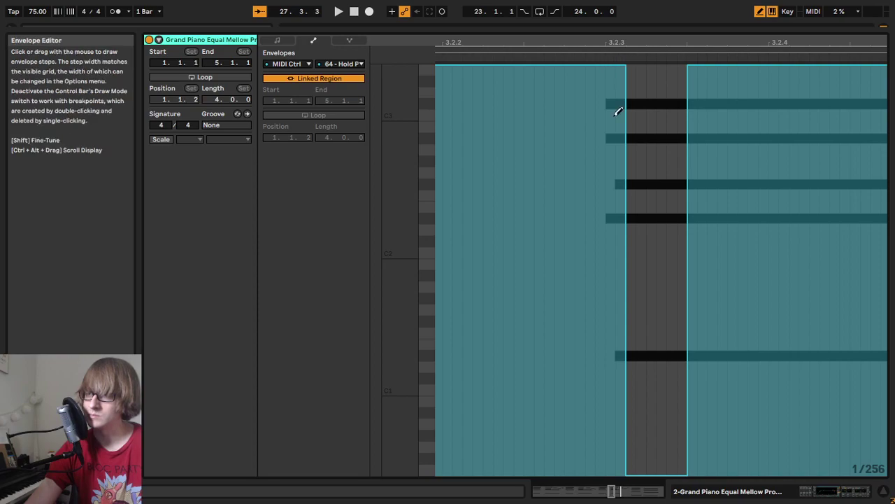
drag(625, 464, 627, 475)
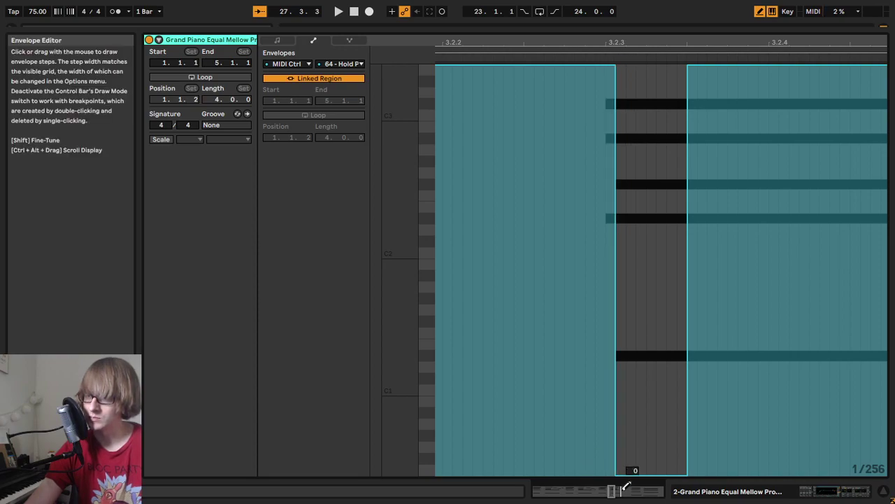
Step: Play back the ending and extend the held pedal at value 127 to slightly past the bar 4 line
click(476, 54)
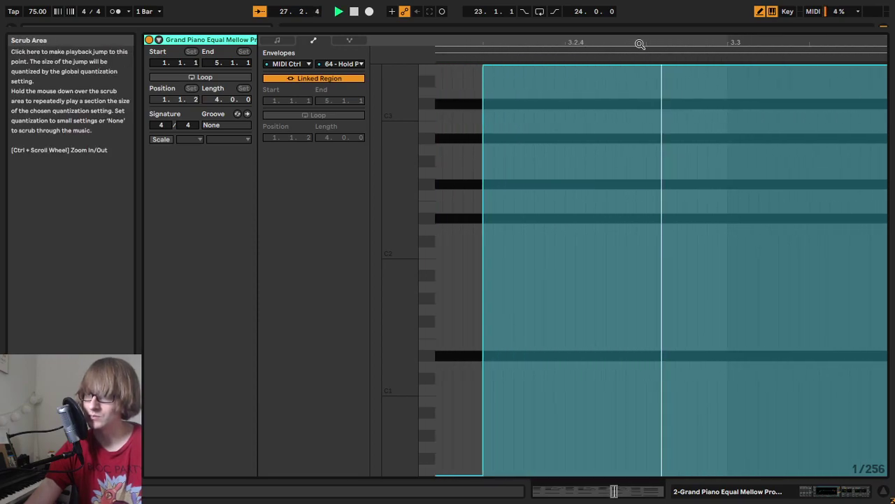
drag(757, 44, 761, 31)
drag(580, 41, 588, 56)
mouse_move(541, 72)
mouse_down()
mouse_move(553, 60)
mouse_move(599, 52)
mouse_move(522, 54)
mouse_up()
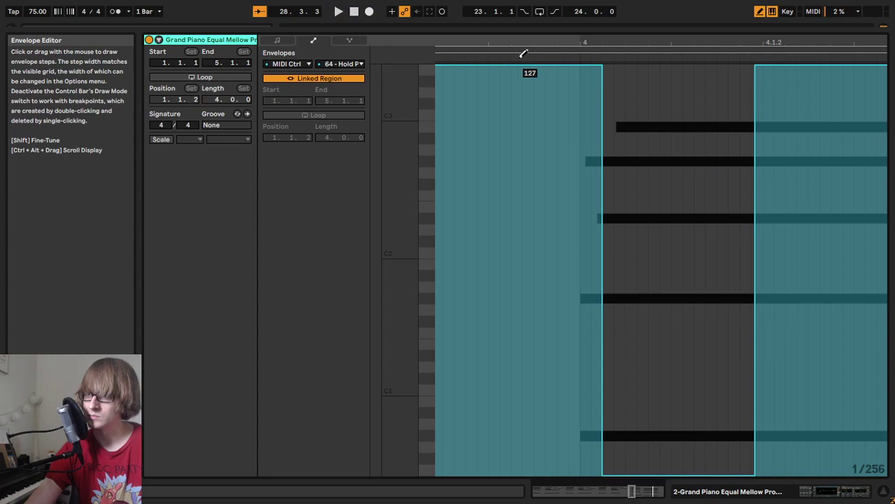
drag(649, 53, 821, 41)
click(564, 58)
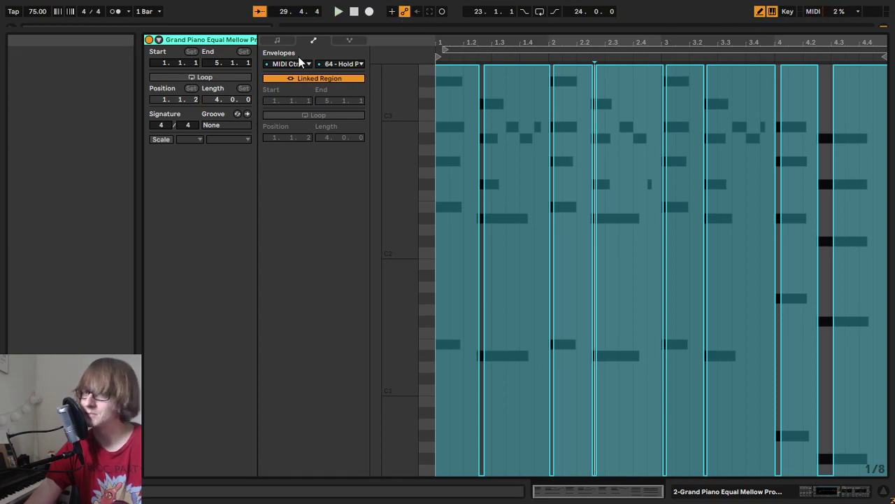
Step: Return to the clip's notes and lower the last chord's velocities slightly, to a range of 26 to 48
click(287, 42)
drag(585, 31, 585, 49)
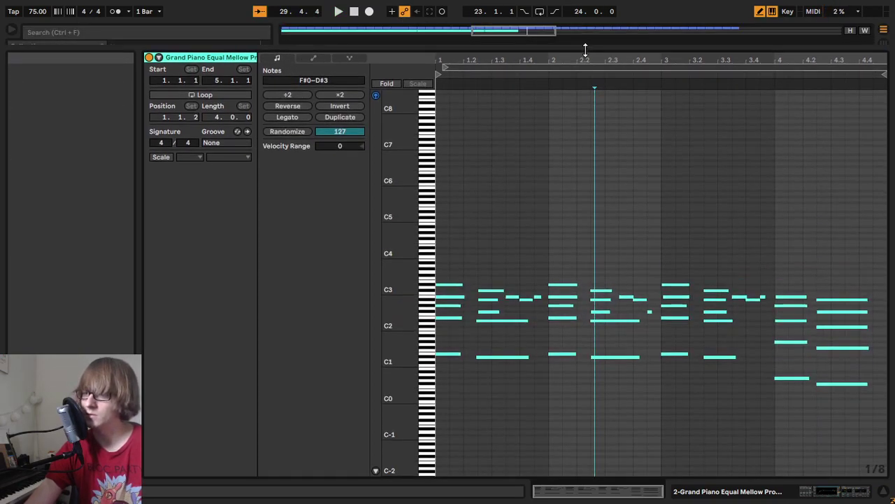
click(760, 11)
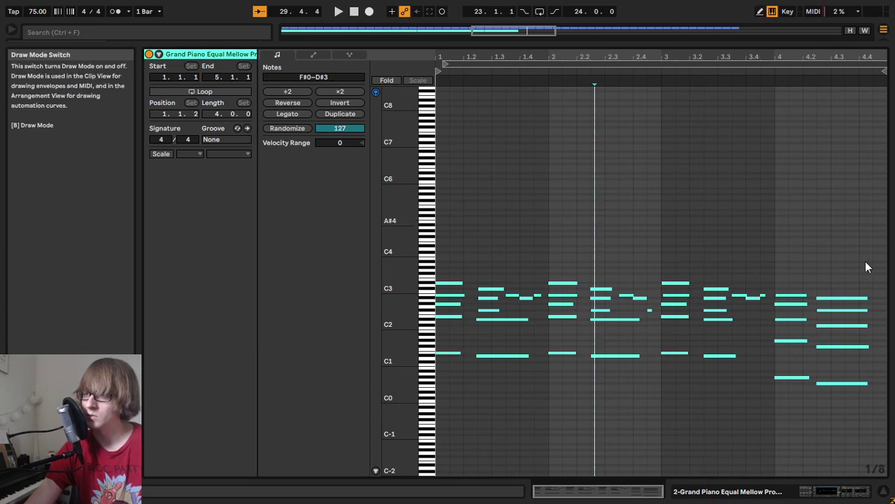
drag(784, 260, 792, 308)
drag(860, 280, 851, 442)
click(839, 296)
drag(843, 283, 825, 417)
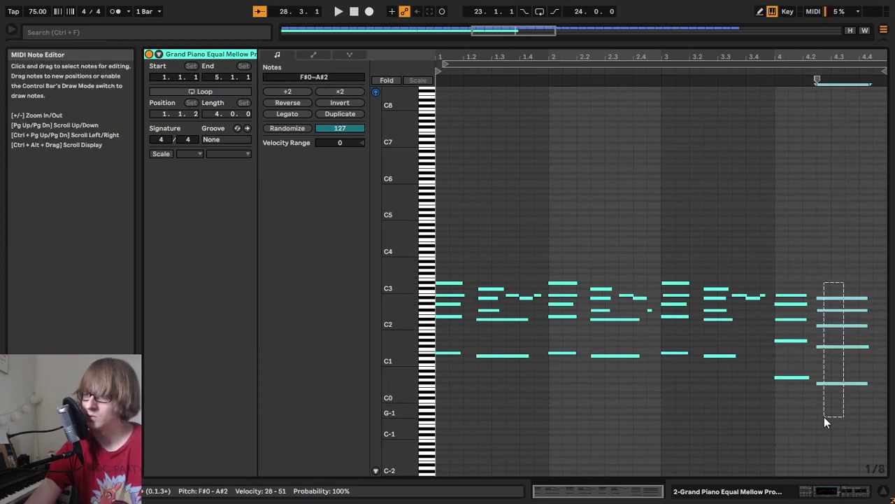
drag(832, 346, 831, 346)
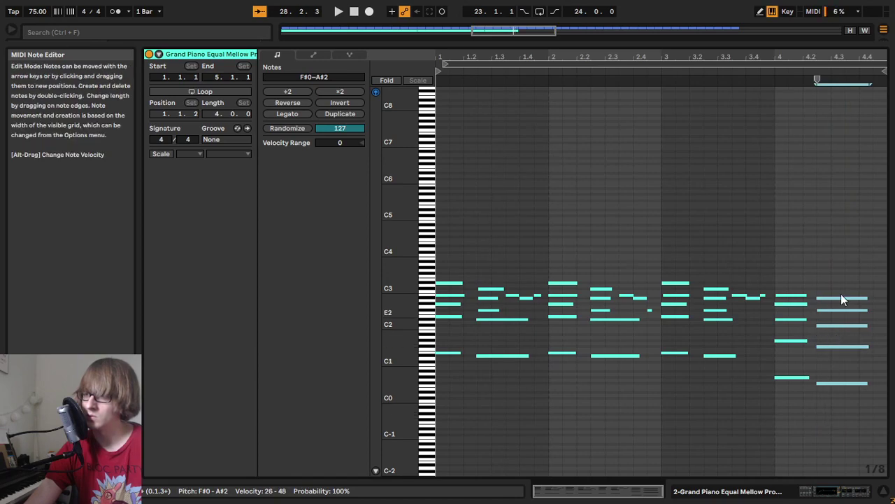
Step: Play back the clip to judge the softened last chord, with its notes enlarged in the editor
key(space)
click(832, 238)
drag(813, 54, 808, 68)
drag(390, 237, 428, 239)
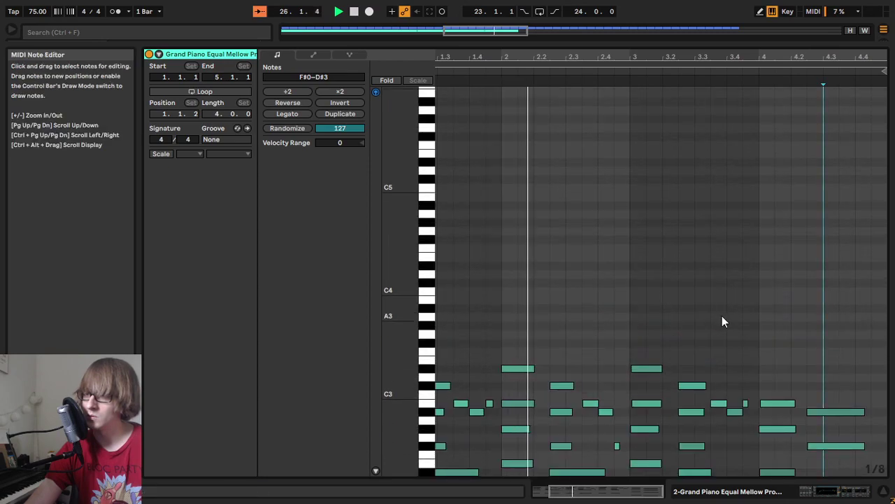
scroll(723, 321, down, 5)
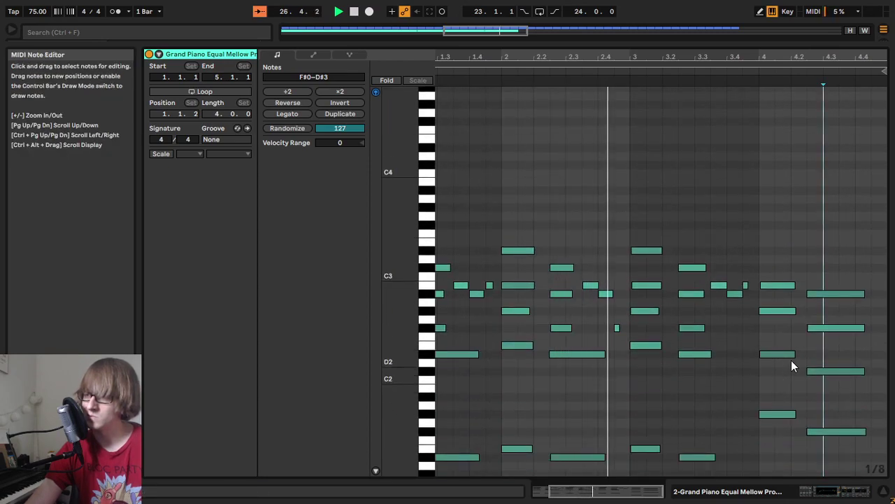
scroll(791, 360, down, 5)
Step: Move the last chord's C#2 up an octave to C#3 and raise its velocity to 55
drag(765, 418, 878, 150)
drag(744, 203, 780, 175)
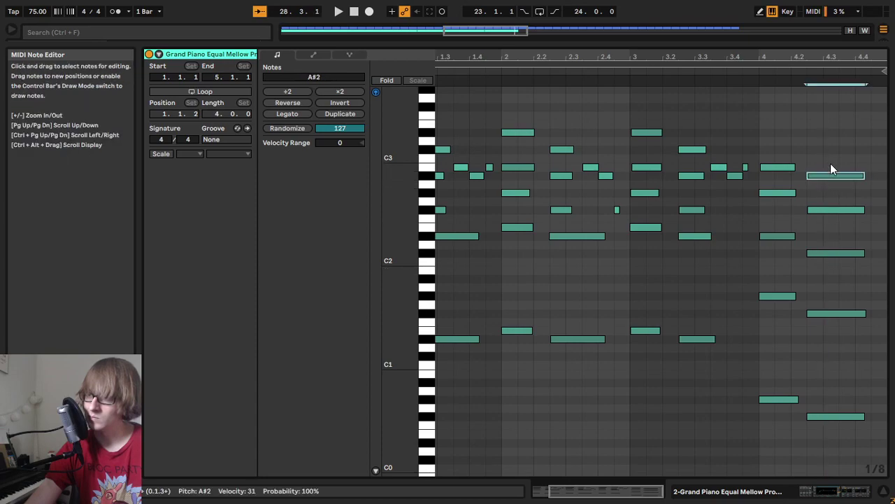
drag(833, 201, 833, 200)
drag(838, 266, 850, 239)
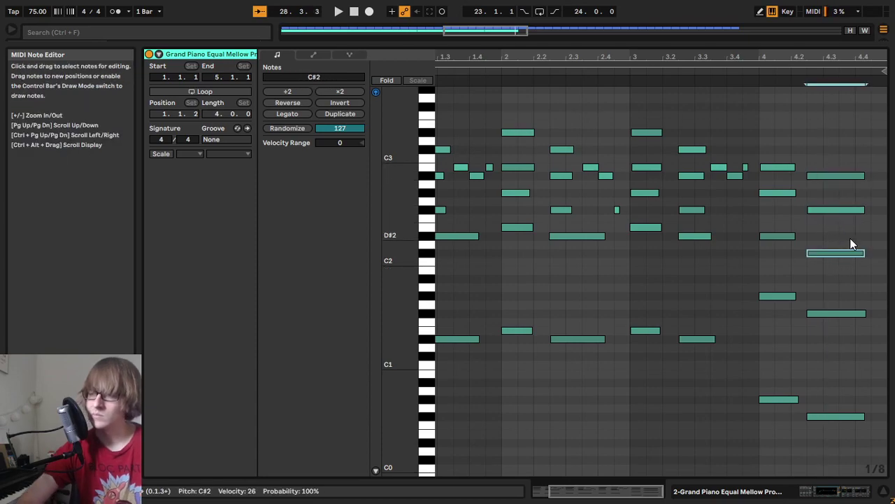
key(shift+Up)
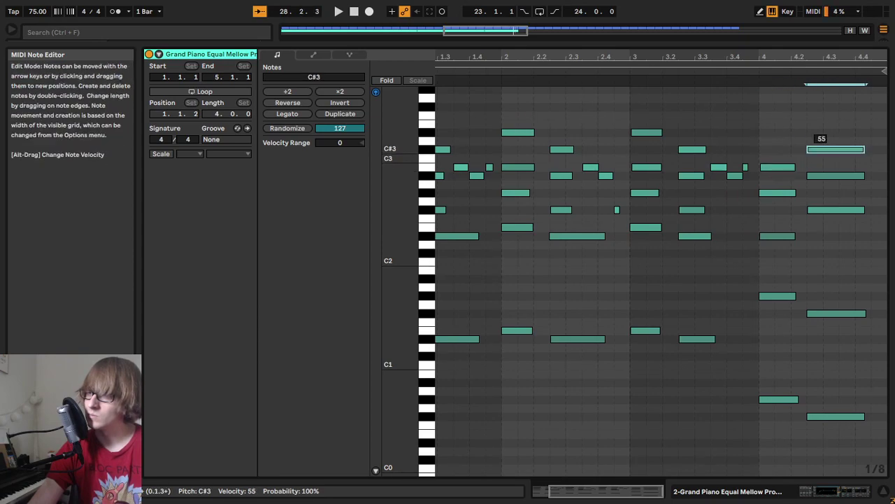
Step: Try the last chord's F#2 an octave higher at F#3, move it back to F#2 and listen to the ending
click(824, 209)
key(shift+Up)
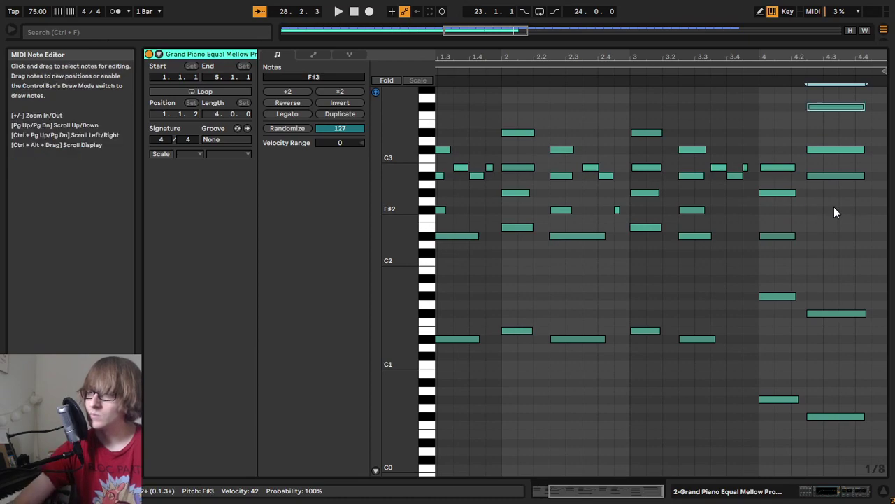
click(650, 73)
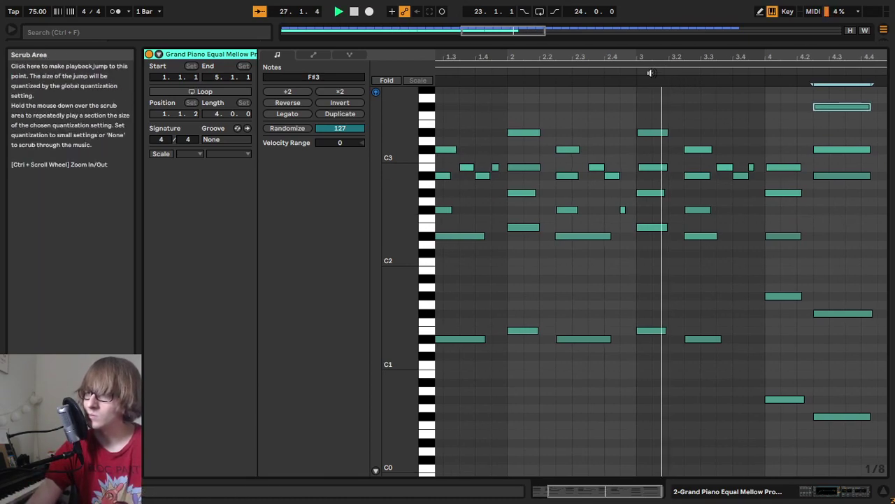
key(shift+Down)
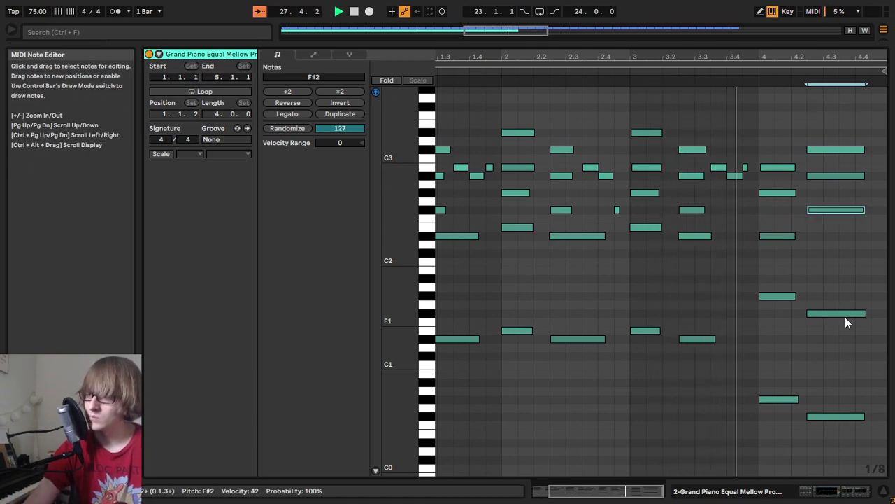
click(852, 280)
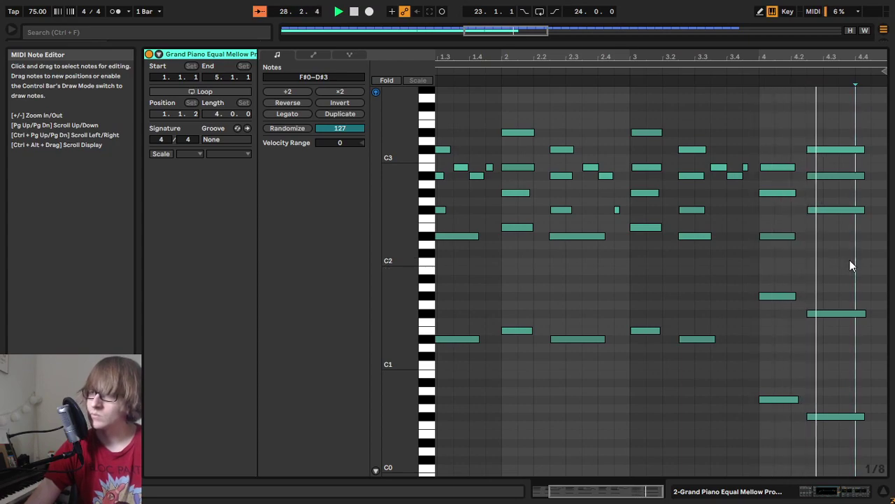
scroll(849, 259, up, 1)
Step: Place the 16-bar piano clip at bar 29 on the 2 Grand Piano track and play the transition into it
key(ctrl+alt+e)
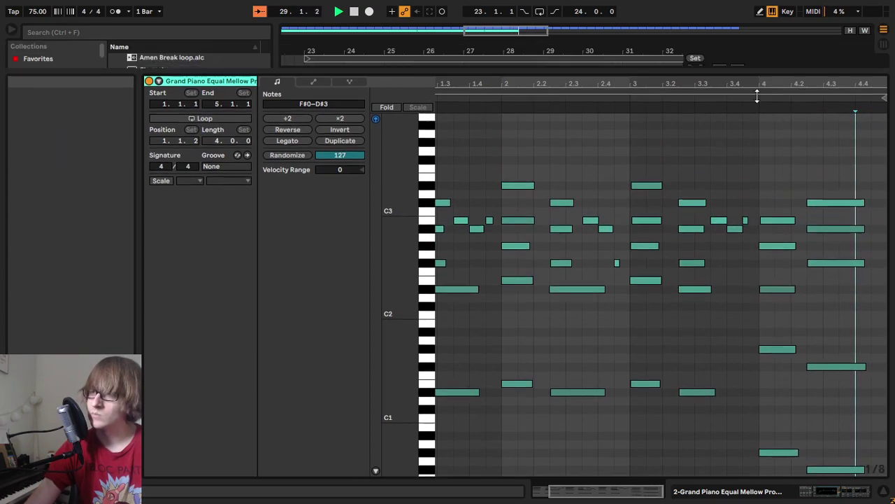
click(601, 150)
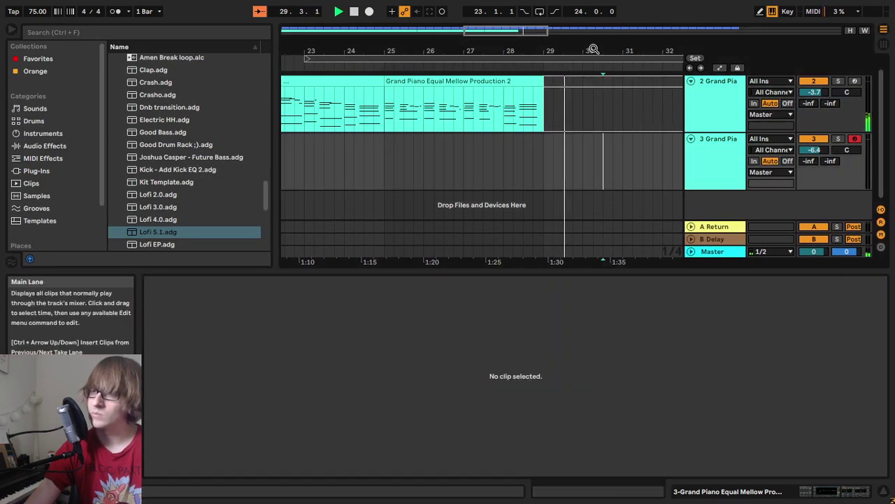
click(583, 82)
key(0)
key(space)
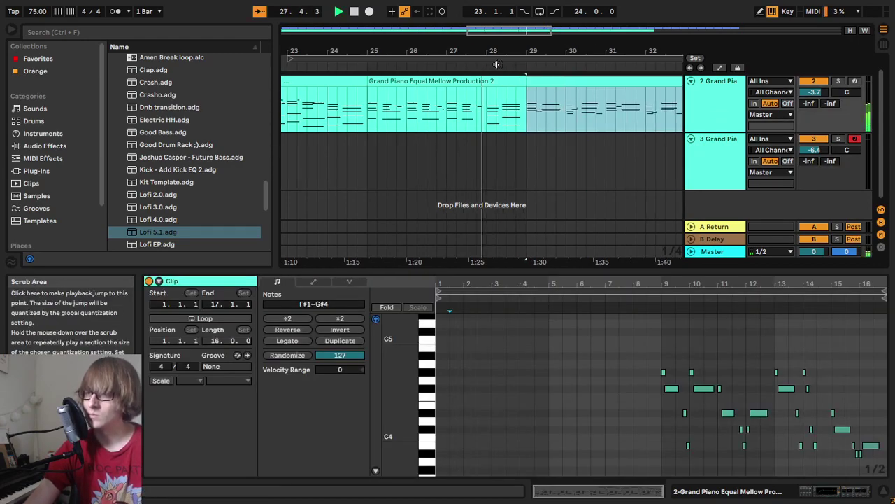
drag(513, 54, 509, 23)
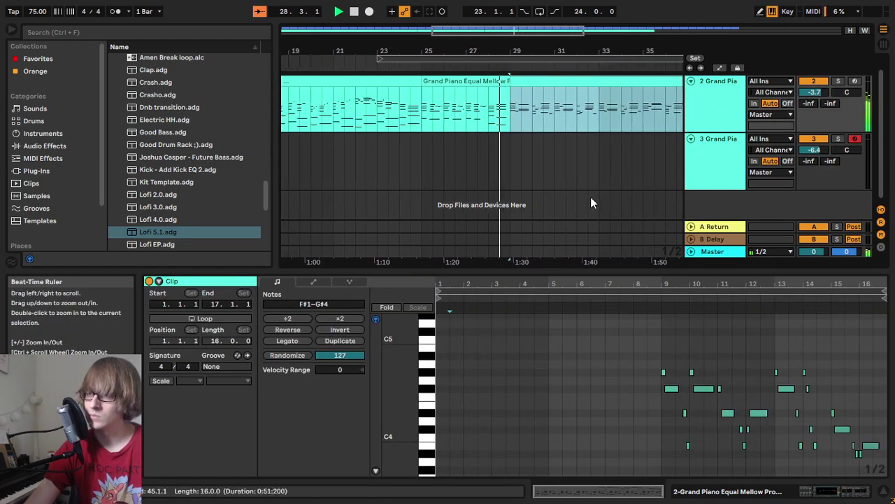
Step: Delete the last chord's lowest note, F#0, from the four-bar transition clip and play back its ending
drag(606, 271, 454, 228)
key(space)
drag(509, 52, 536, 104)
click(488, 80)
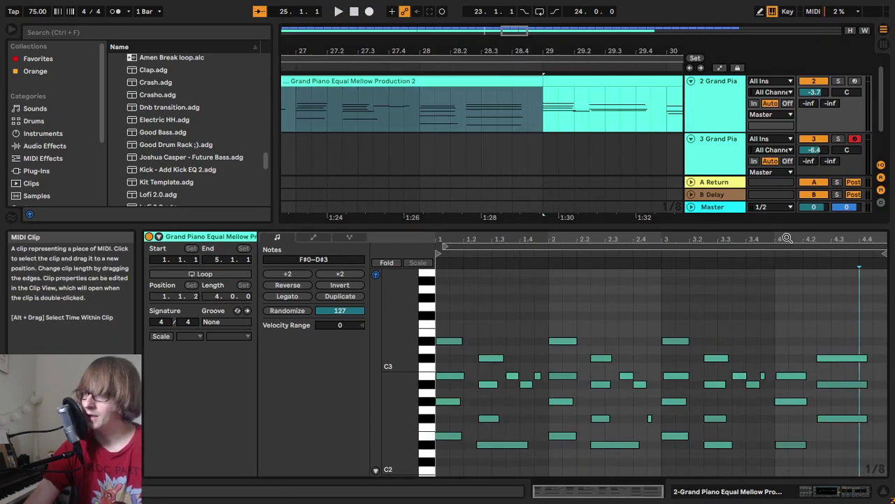
drag(790, 227, 804, 75)
scroll(810, 403, down, 2)
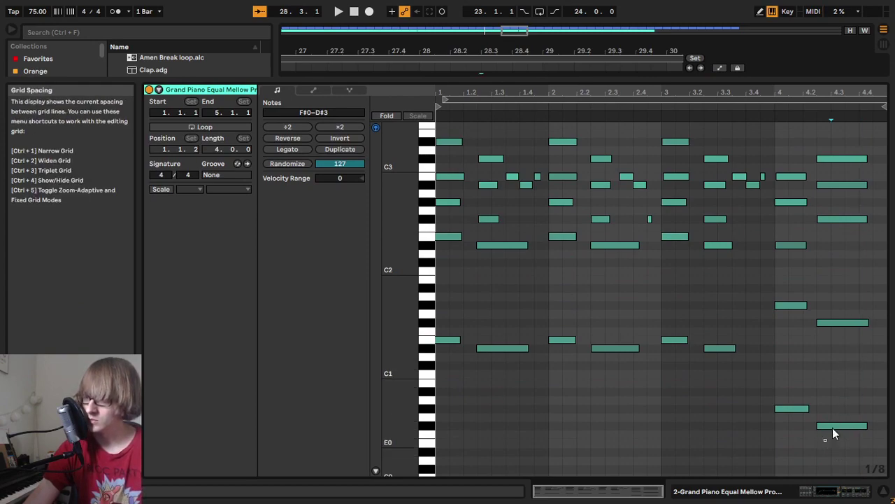
drag(827, 438, 866, 302)
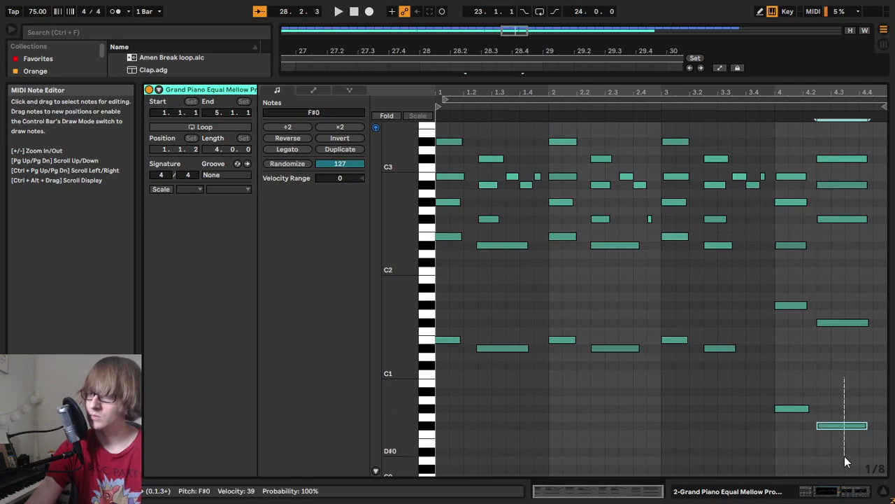
key(Delete)
click(473, 99)
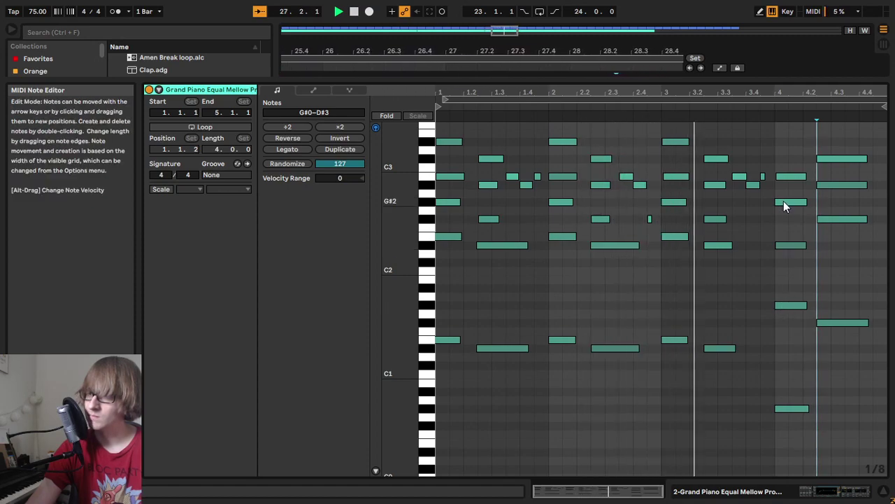
double_click(791, 408)
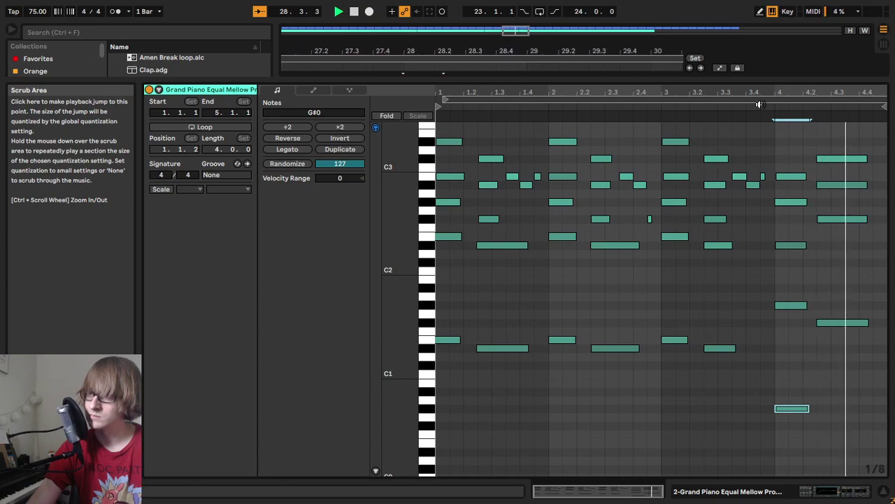
Step: Reactivate the deactivated piano clip at bar 45 on the 2 Grand Piano track and return playback to the song's start
scroll(760, 147, up, 3)
drag(776, 82, 741, 387)
drag(496, 45, 464, 50)
click(572, 175)
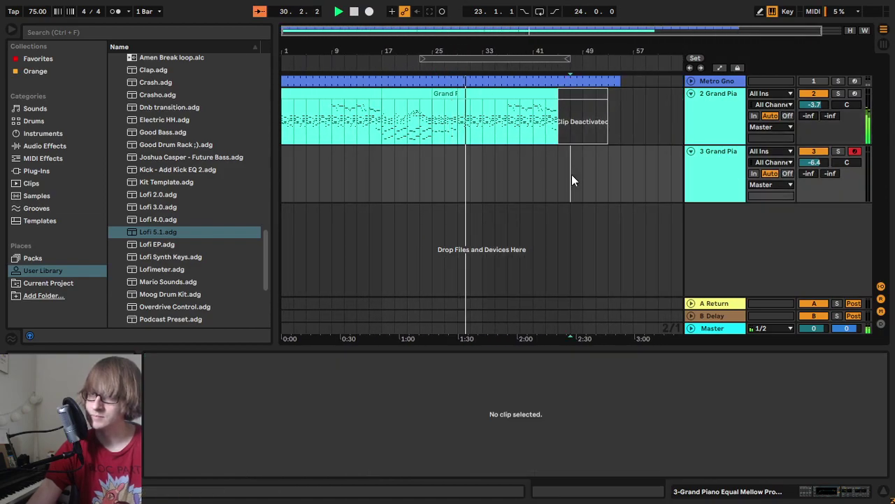
click(582, 93)
double_click(353, 14)
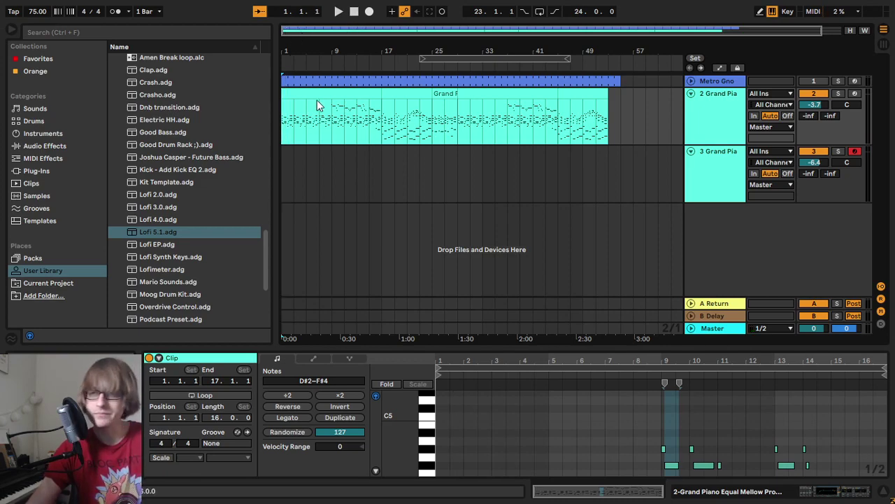
Step: Delete the short D#2 passing note in bar 1 of the first 16-bar piano clip and play it back
drag(326, 95, 375, 135)
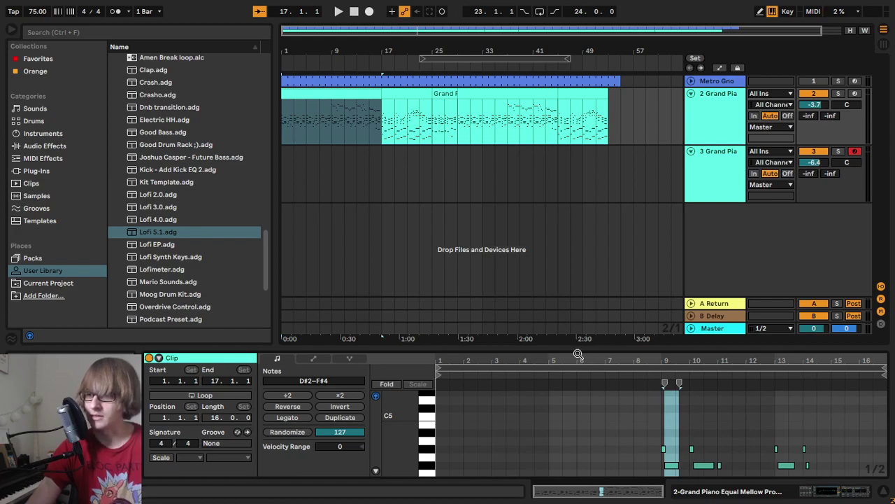
drag(583, 348, 560, 97)
mouse_move(490, 72)
mouse_down()
mouse_move(487, 51)
mouse_move(420, 53)
mouse_move(550, 67)
mouse_up()
key(space)
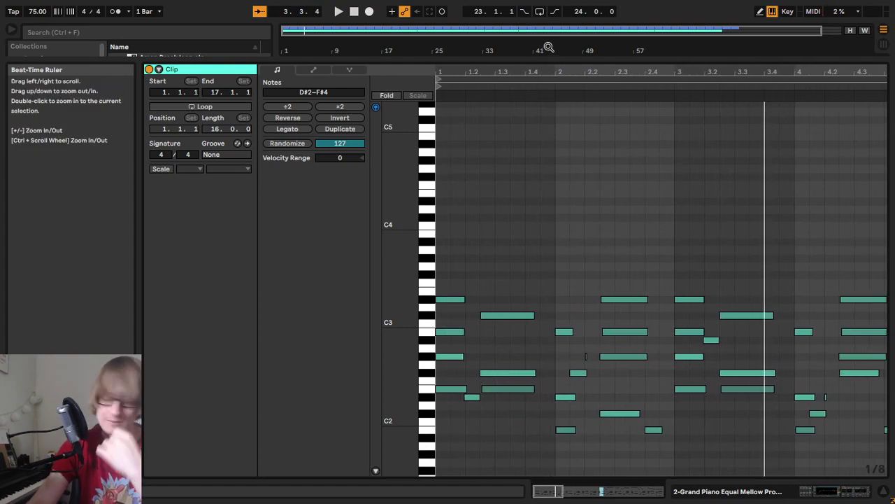
click(474, 397)
key(Delete)
key(space)
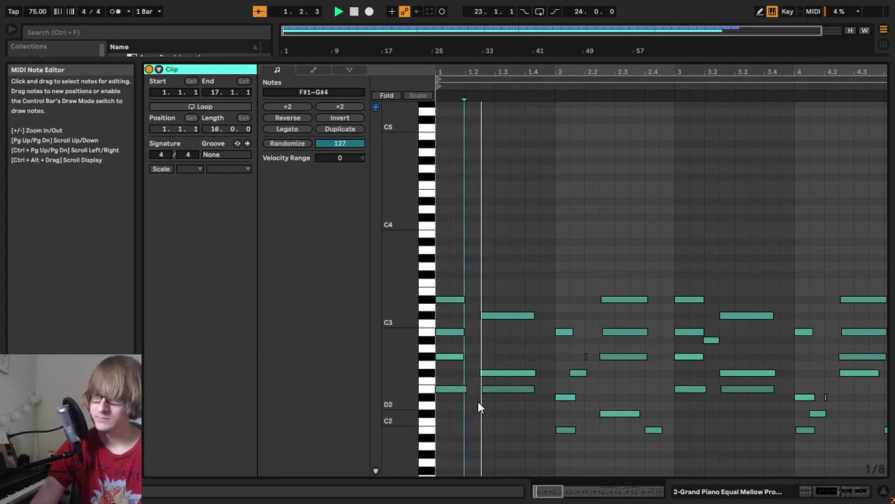
Step: Delete the short F#2 and G#2 notes early in bar 2 and the short C#2 and D#2 notes early in bar 4
key(space)
drag(568, 381, 590, 352)
key(Delete)
key(space)
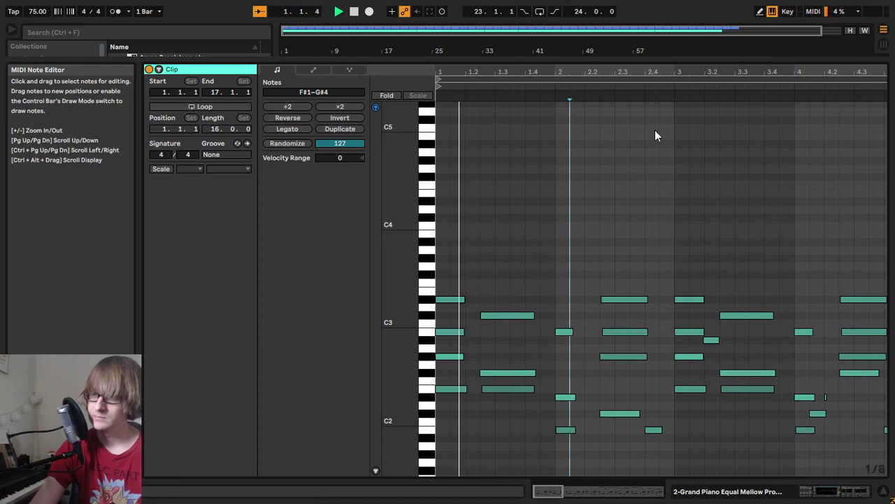
drag(662, 69, 520, 61)
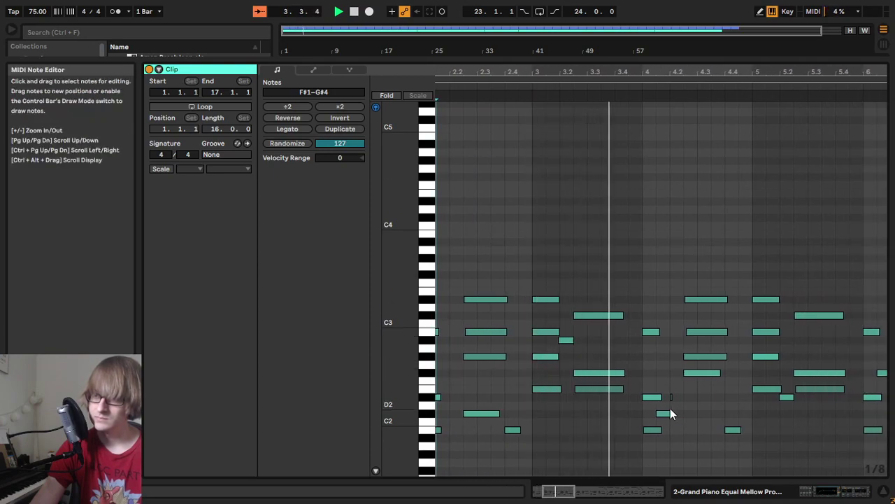
drag(671, 424, 678, 399)
key(Delete)
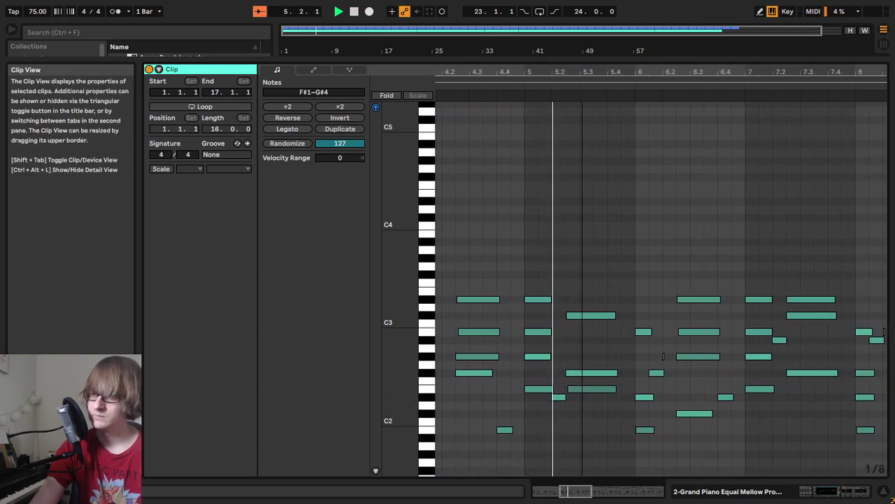
Step: Delete the short A#2 note in bar 3 and listen through the clip into its melody section
drag(576, 491, 550, 492)
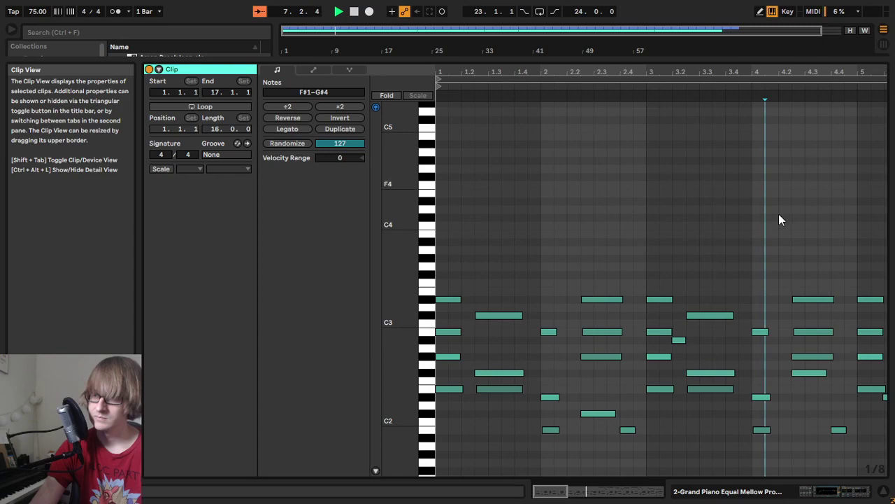
double_click(679, 340)
key(space)
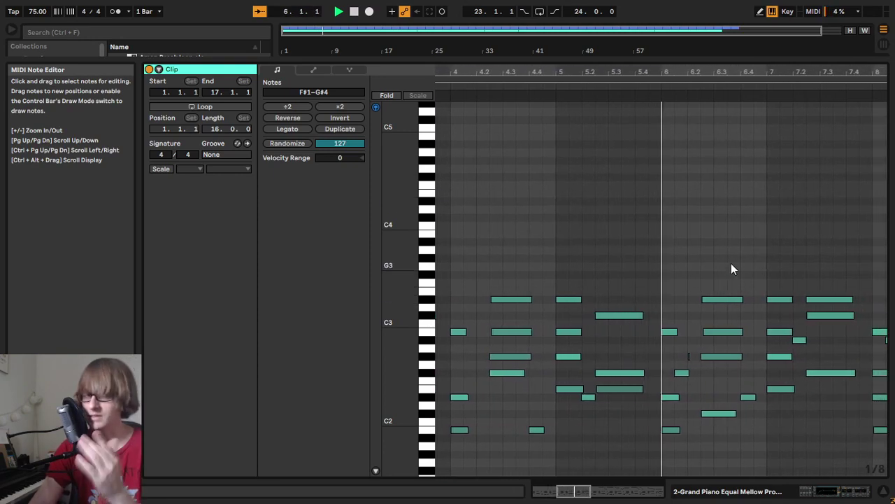
click(695, 168)
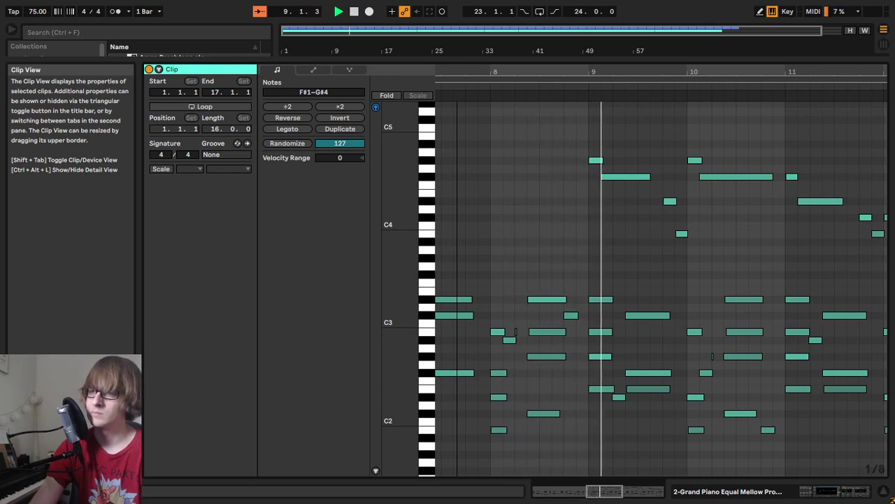
drag(458, 73, 184, 80)
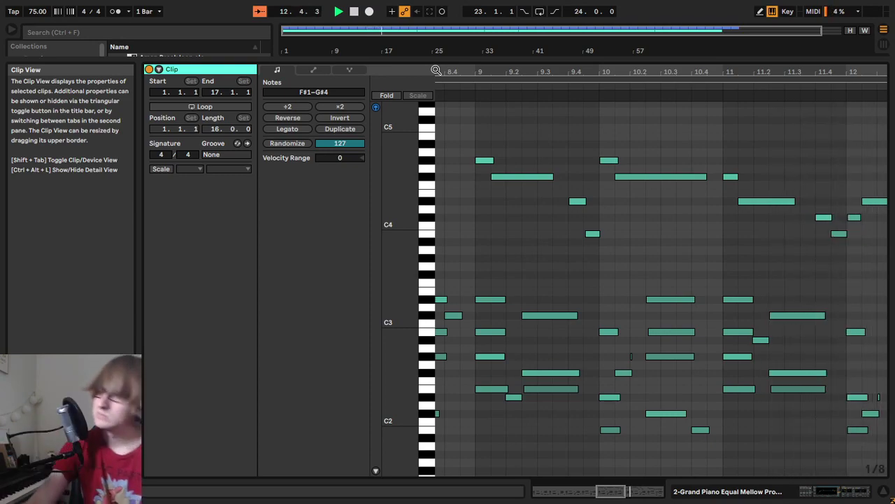
key(space)
Step: Adjust velocities to 29–55 for the bar 2 B1–B2 notes, 37–58 for the bar 3 chord and 42 for the B1 before it, checking by playback
drag(508, 68, 696, 49)
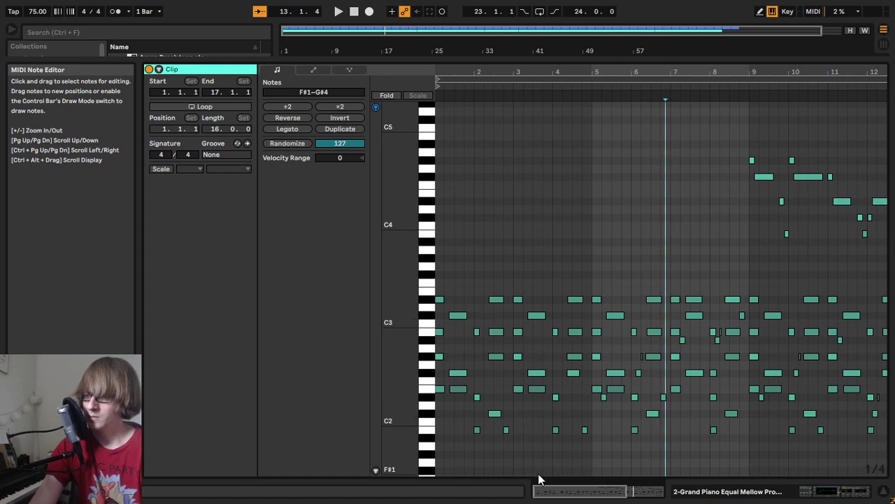
drag(441, 294, 476, 335)
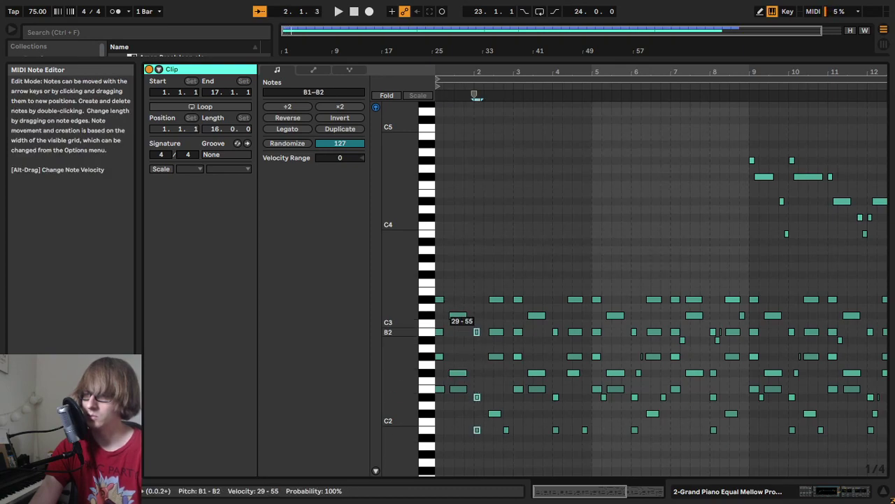
mouse_move(492, 422)
mouse_down()
mouse_move(497, 302)
mouse_move(496, 315)
mouse_move(515, 291)
mouse_up()
drag(518, 389, 518, 389)
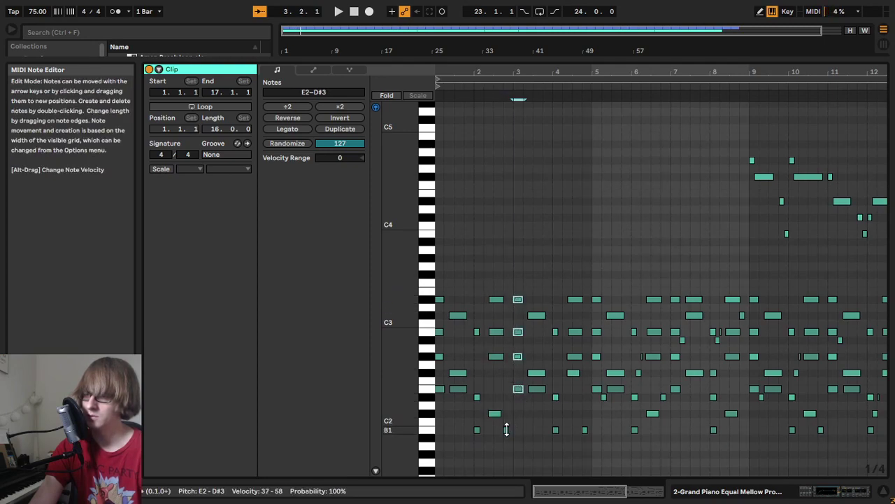
key(space)
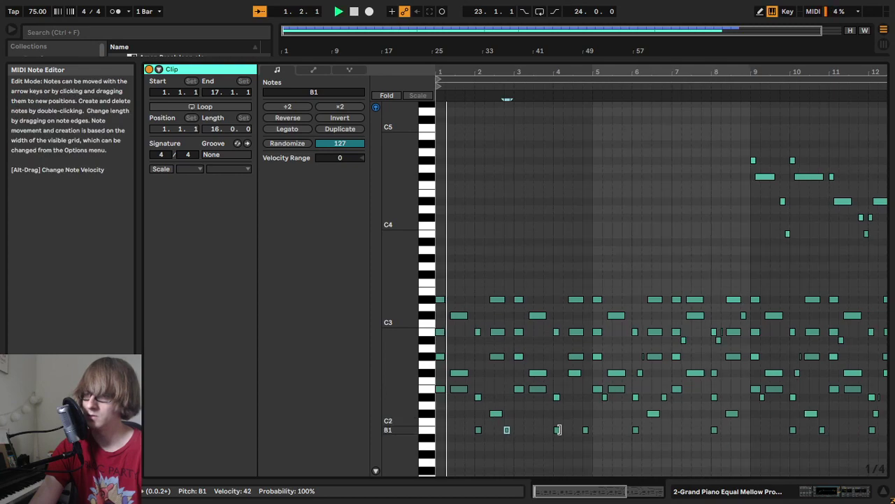
click(540, 413)
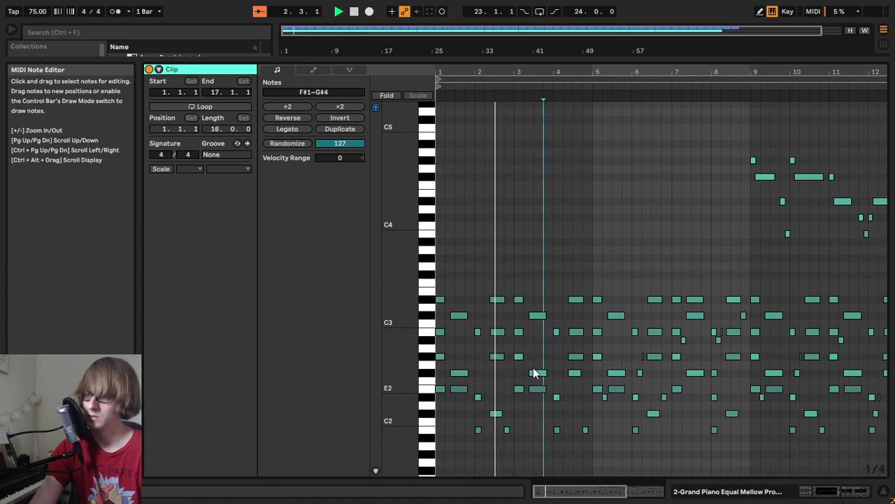
drag(553, 71, 552, 140)
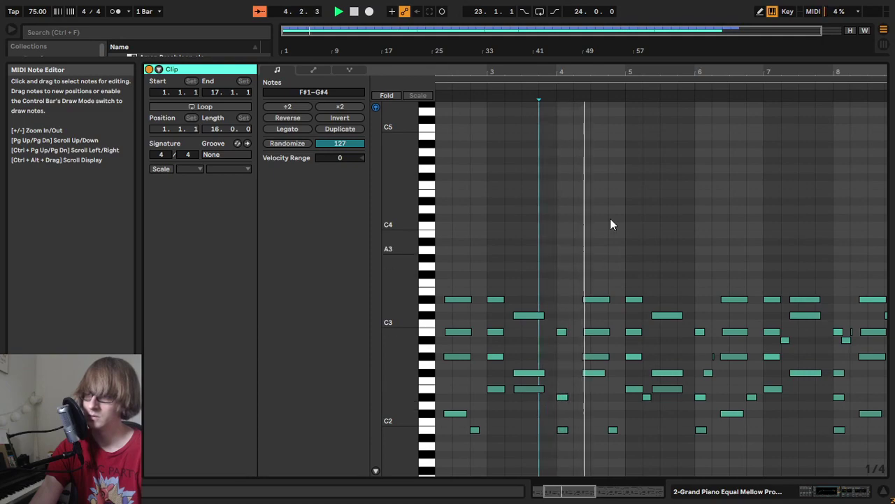
drag(598, 70, 535, 70)
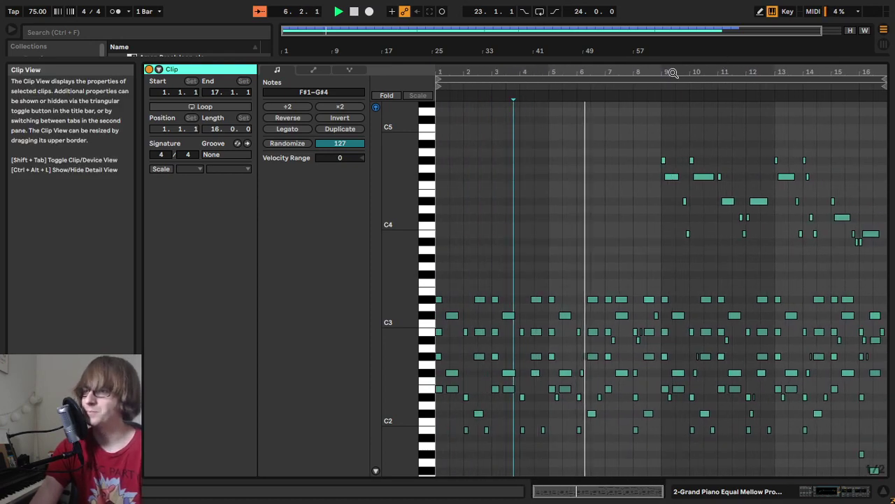
Step: Listen to the first clip's second half and examine its melody notes from bar 9 onward
drag(682, 58, 569, 347)
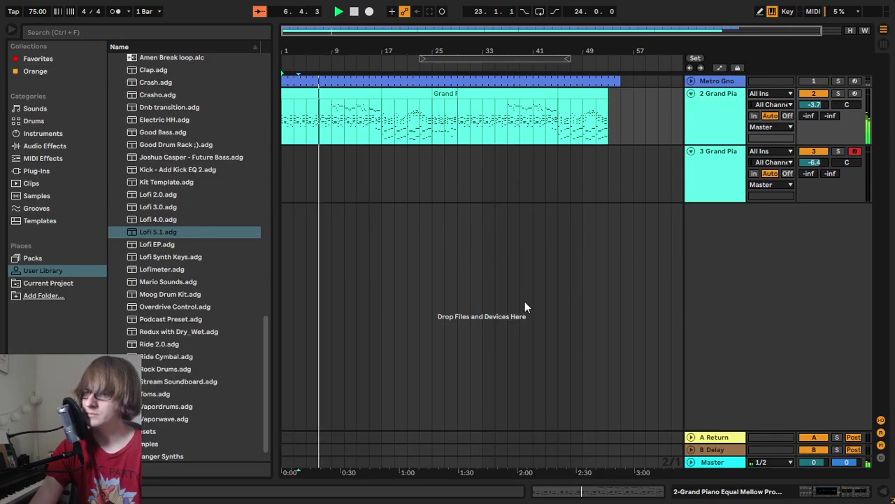
click(396, 176)
mouse_move(384, 52)
mouse_down()
mouse_move(398, 80)
mouse_move(341, 73)
mouse_up()
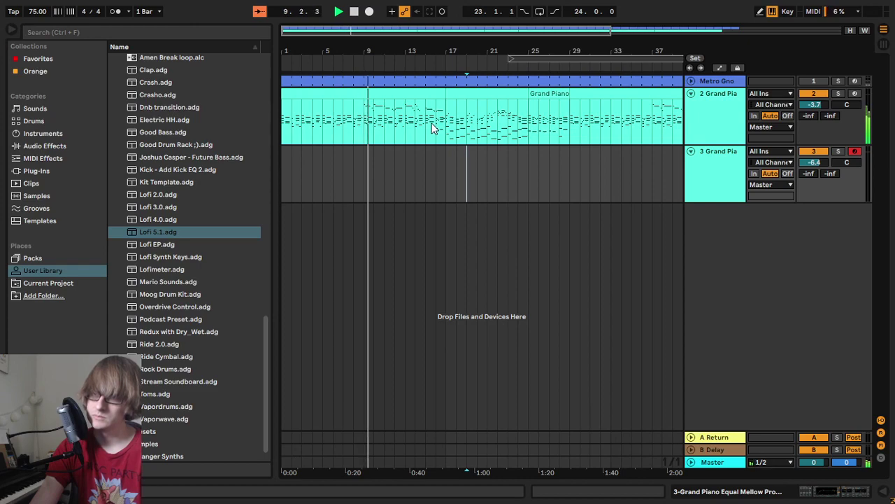
click(414, 107)
double_click(416, 92)
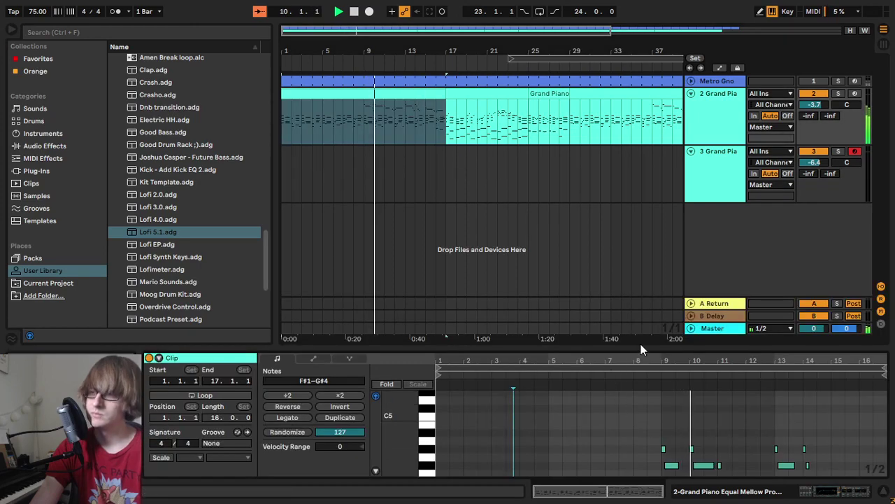
drag(639, 344, 639, 179)
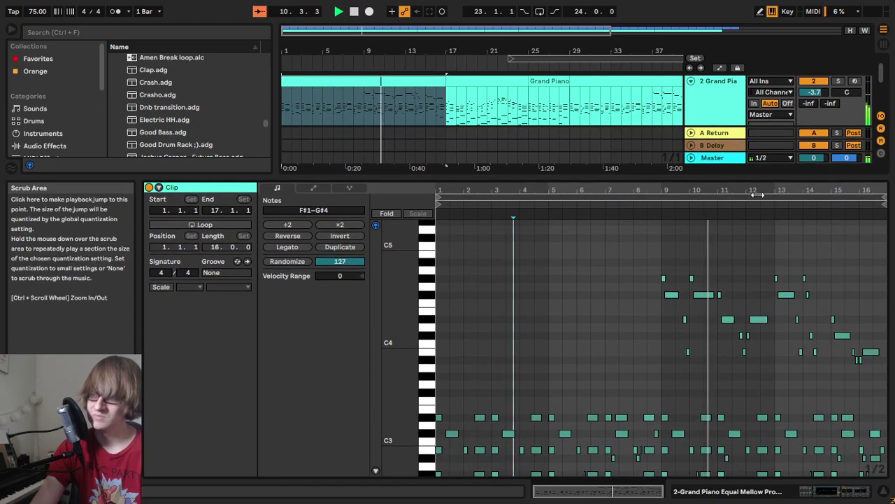
mouse_move(756, 191)
mouse_down()
mouse_move(634, 219)
mouse_move(657, 245)
mouse_move(616, 251)
mouse_move(671, 247)
mouse_move(576, 243)
mouse_move(602, 186)
mouse_up()
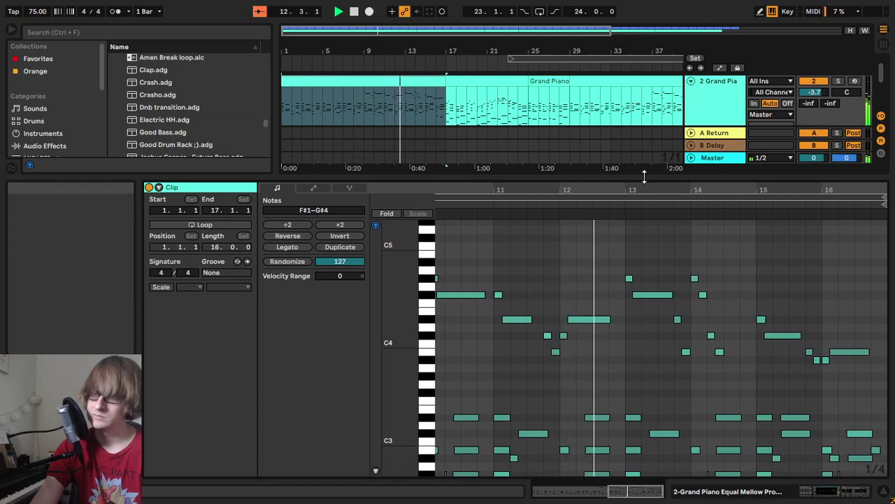
drag(644, 177, 644, 347)
mouse_move(550, 51)
mouse_down()
mouse_move(481, 49)
mouse_move(532, 48)
mouse_move(524, 49)
mouse_up()
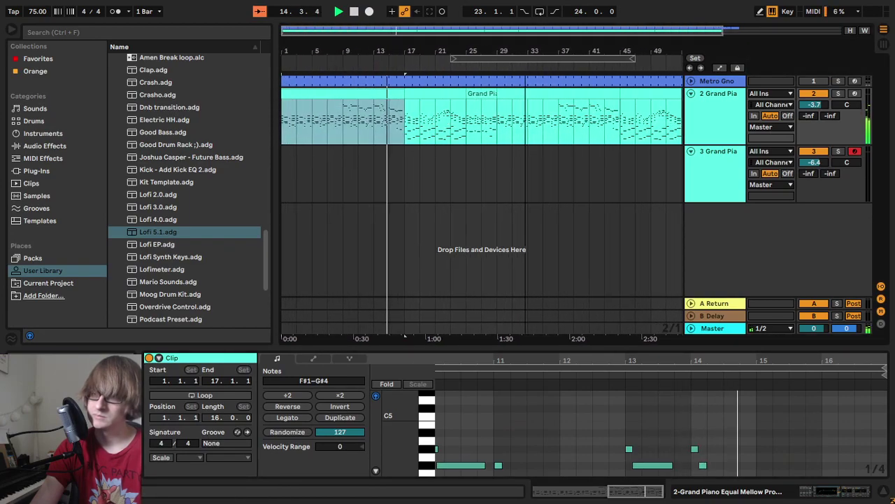
Step: In the piano clip at bar 29, turn off note preview and copy the A#3–G#4 melody from clip bar 9 to the clip's start
click(559, 124)
drag(559, 125, 497, 121)
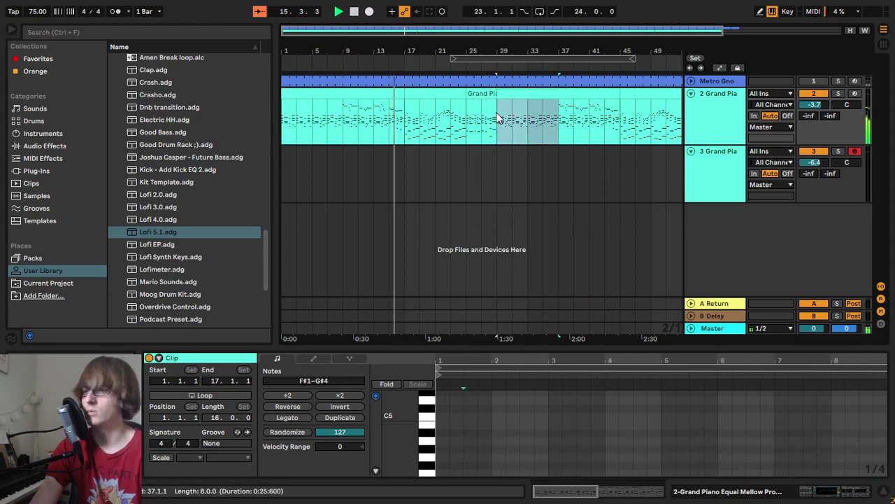
click(581, 95)
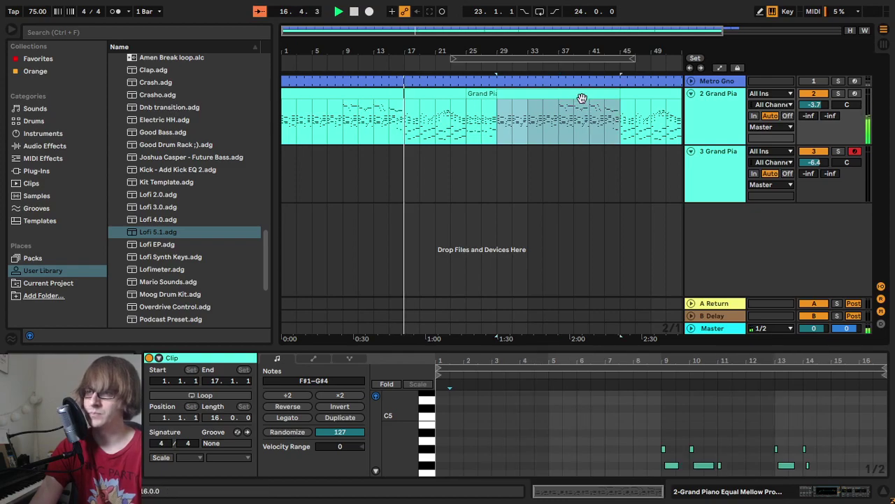
drag(704, 344, 705, 107)
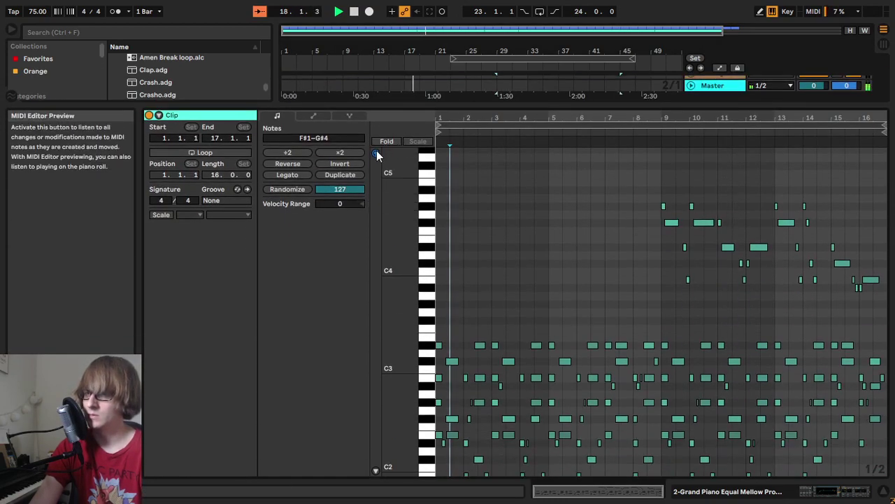
drag(663, 192, 890, 307)
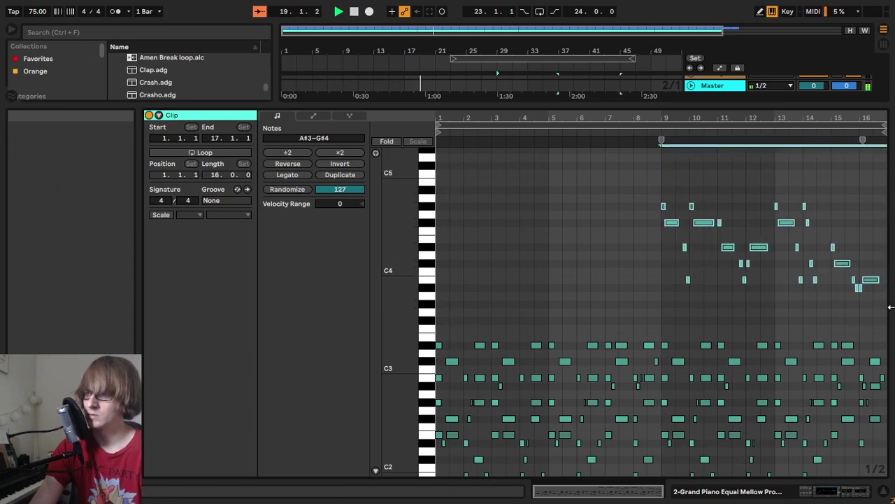
click(440, 209)
key(ctrl+v)
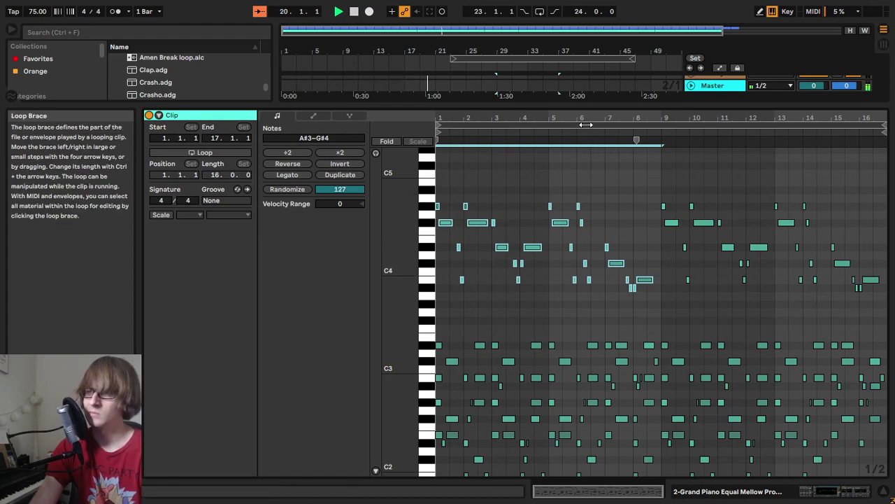
Step: Listen to the arrangement from the bar 25 transition into bar 29 and open the piano clip that starts there
drag(560, 105, 558, 329)
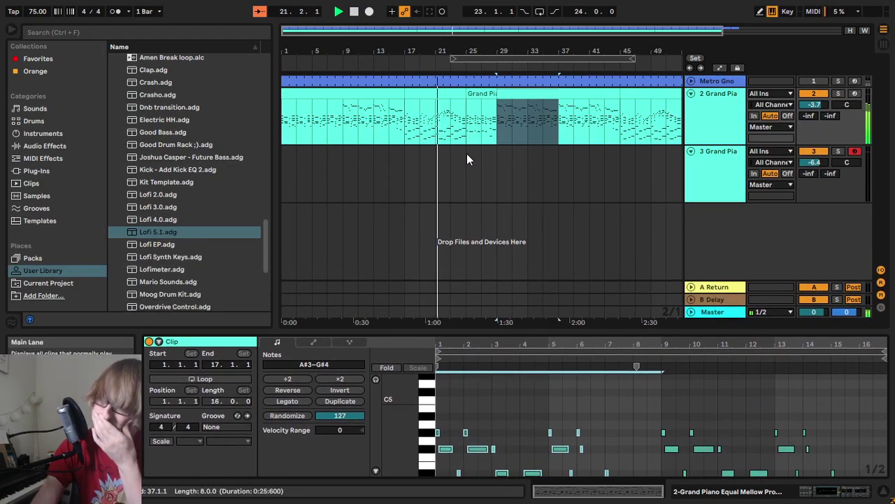
click(465, 174)
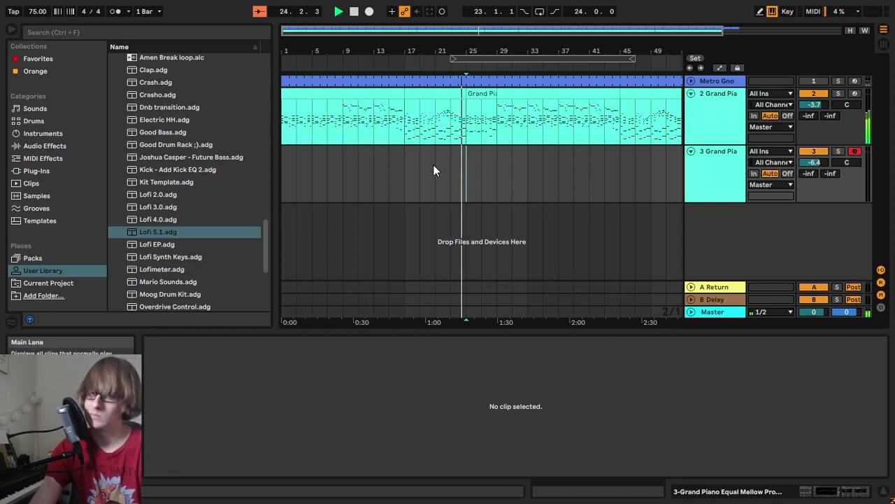
drag(486, 49, 486, 70)
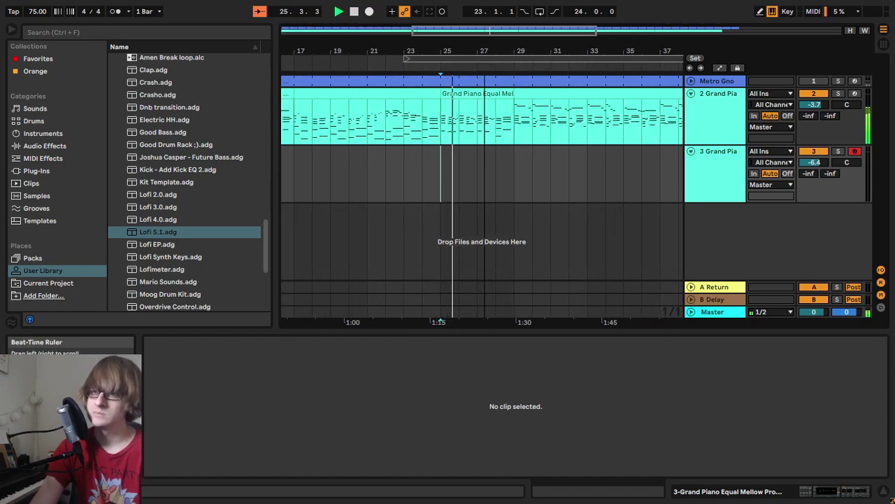
drag(485, 70, 403, 56)
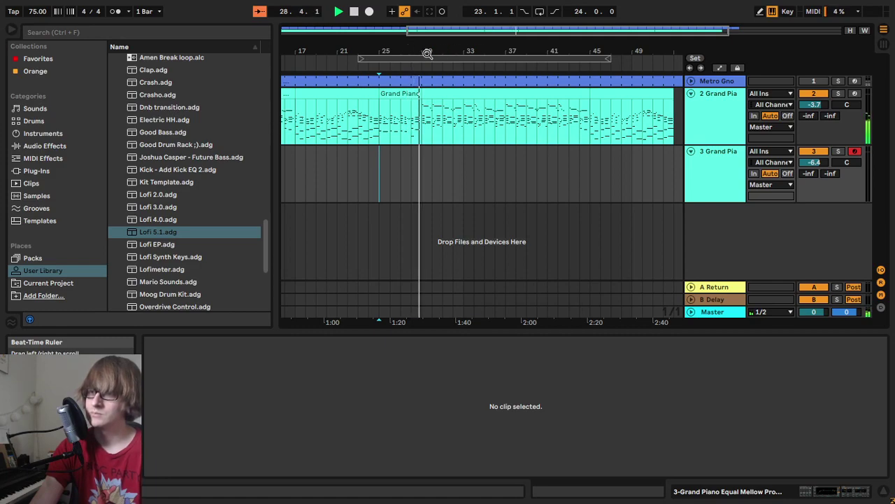
drag(425, 57, 424, 94)
click(499, 175)
click(474, 91)
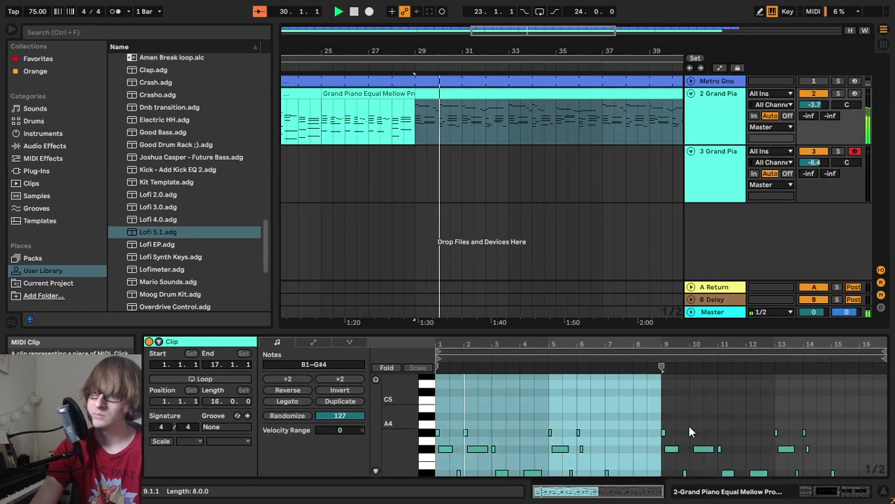
Step: Turn note preview back on and check the copied melody in clip bars 3 to 5 by playback
drag(545, 91, 544, 75)
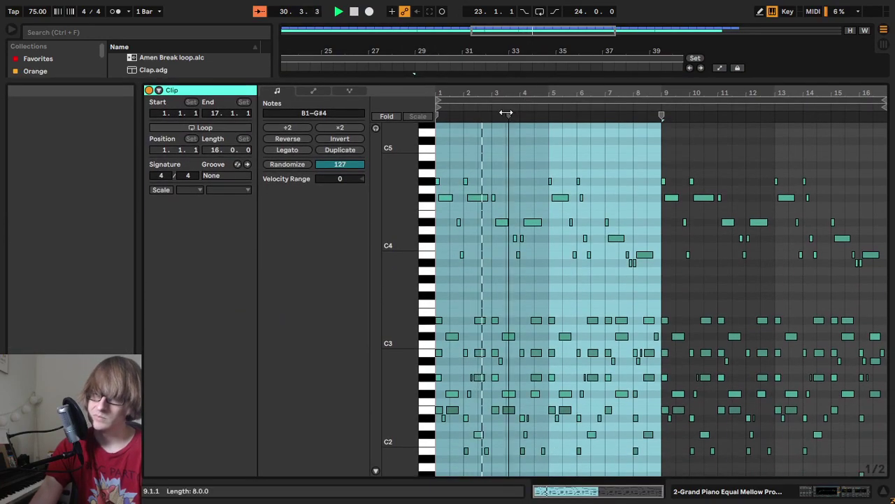
mouse_move(491, 96)
mouse_down()
mouse_move(484, 154)
mouse_move(533, 214)
mouse_up()
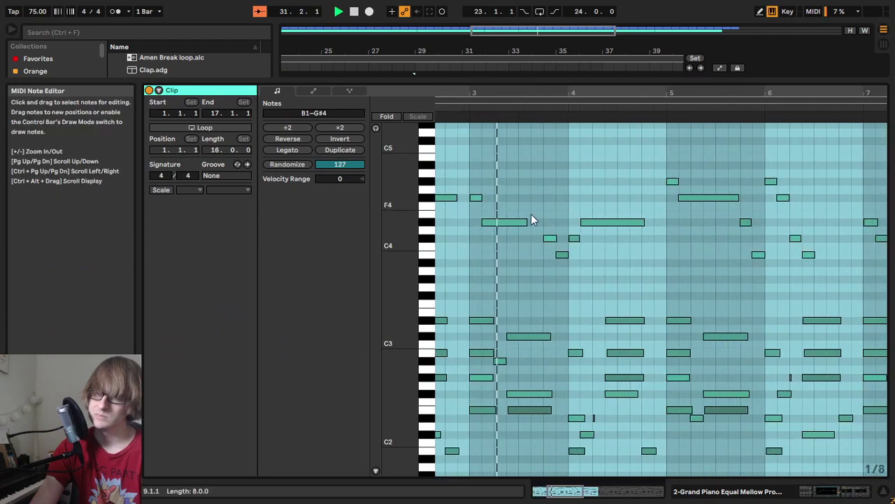
click(531, 203)
click(476, 198)
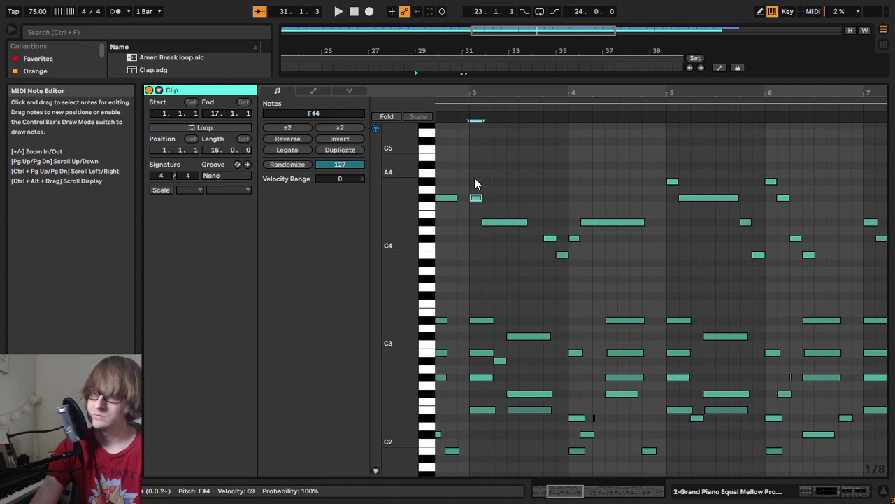
key(space)
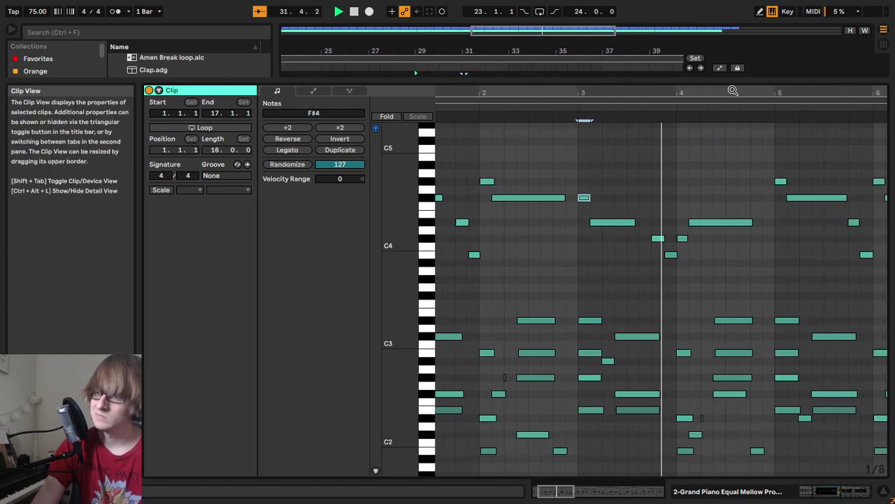
drag(733, 92, 724, 107)
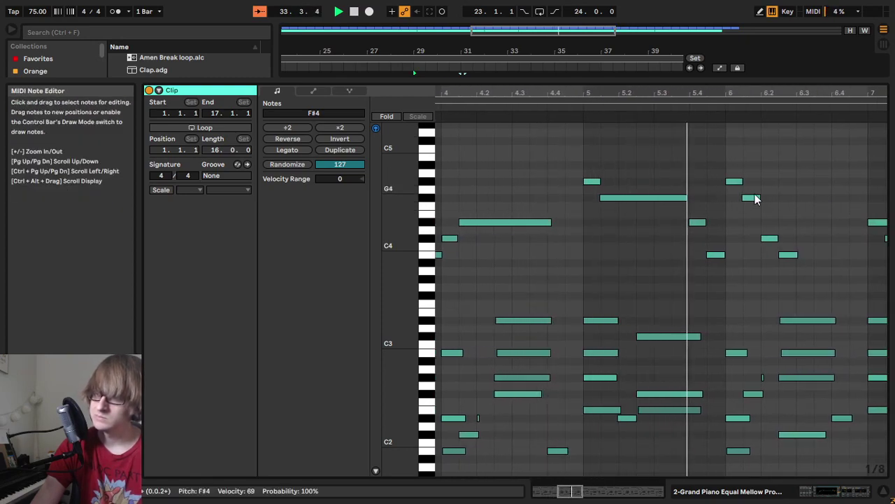
Step: In clip bar 6, raise the melody's F#4 to B4, the C#4 to D#4 and the B3 to F#4, and play it back
click(752, 199)
key(space)
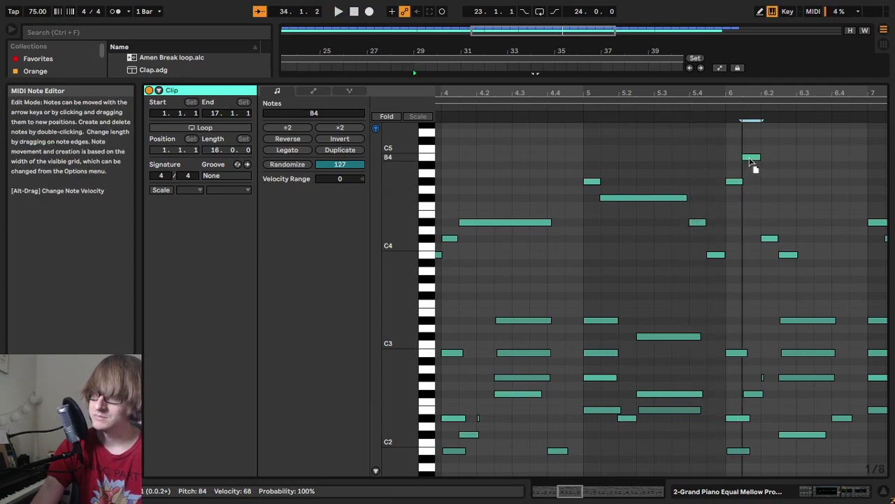
drag(749, 159, 750, 158)
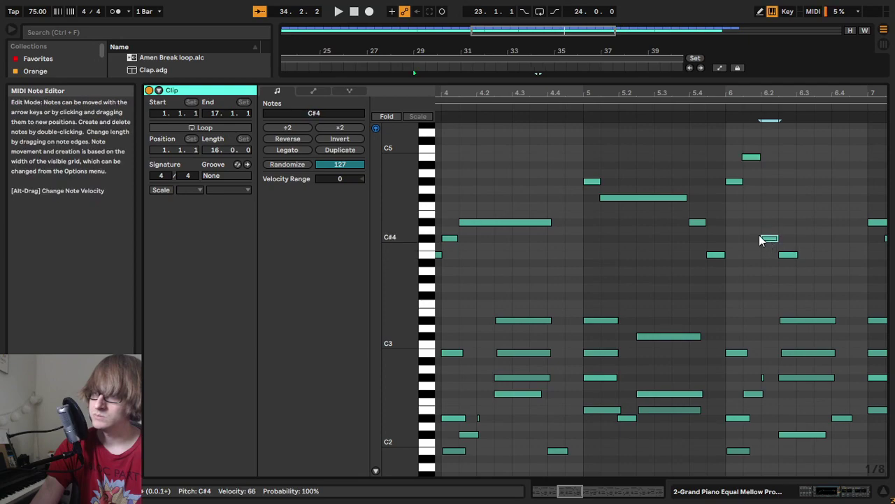
drag(769, 240, 770, 224)
click(791, 256)
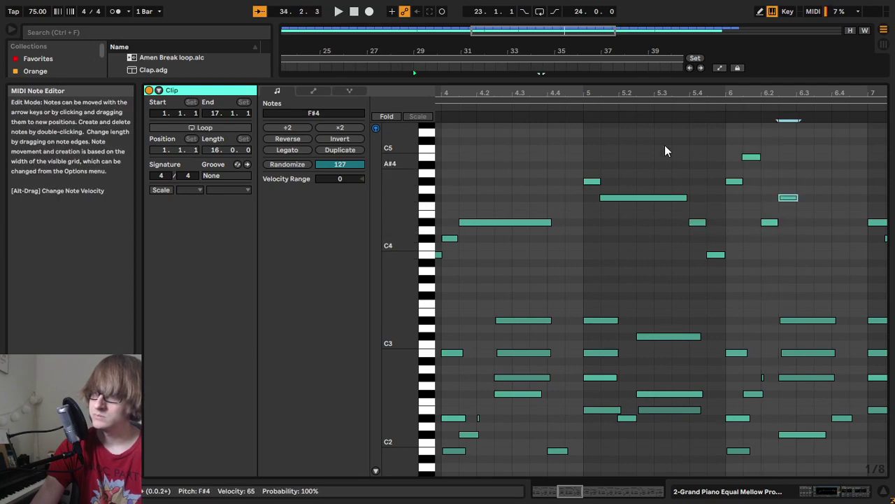
click(580, 113)
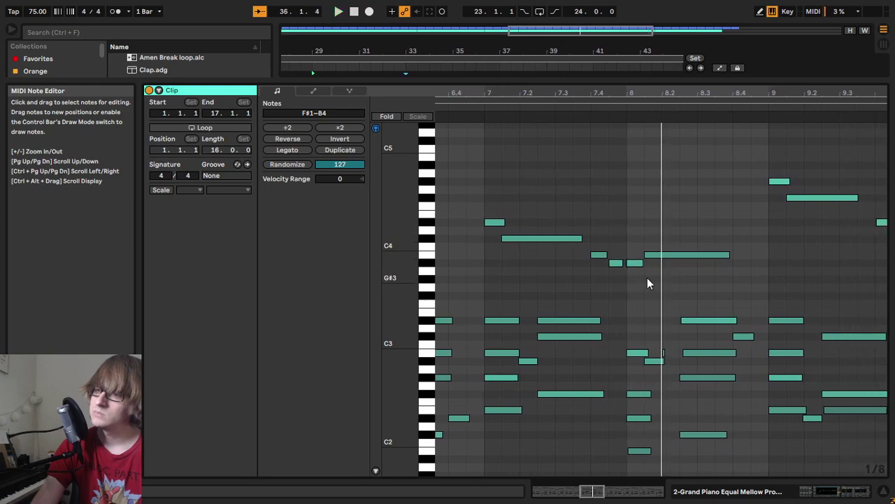
Step: In clip bar 8, lower the short A#3 melody note to G#3 and the long B3 to F#3, checking by playback
scroll(649, 258, down, 3)
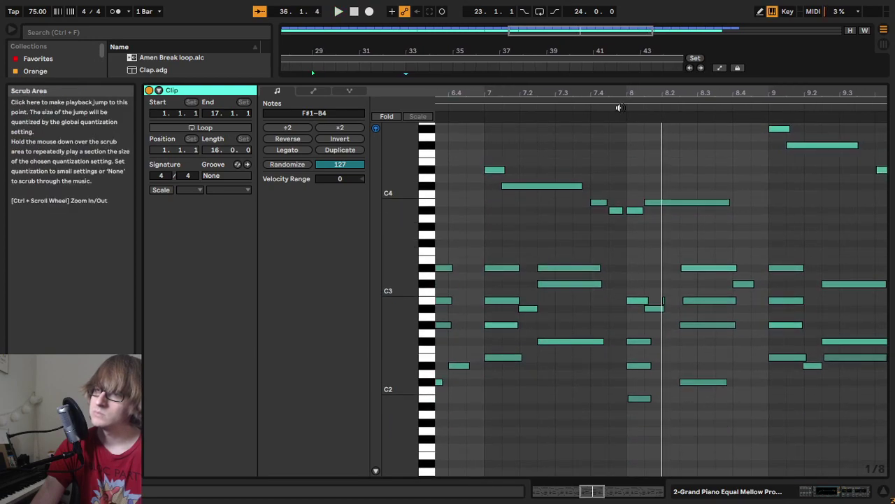
click(564, 202)
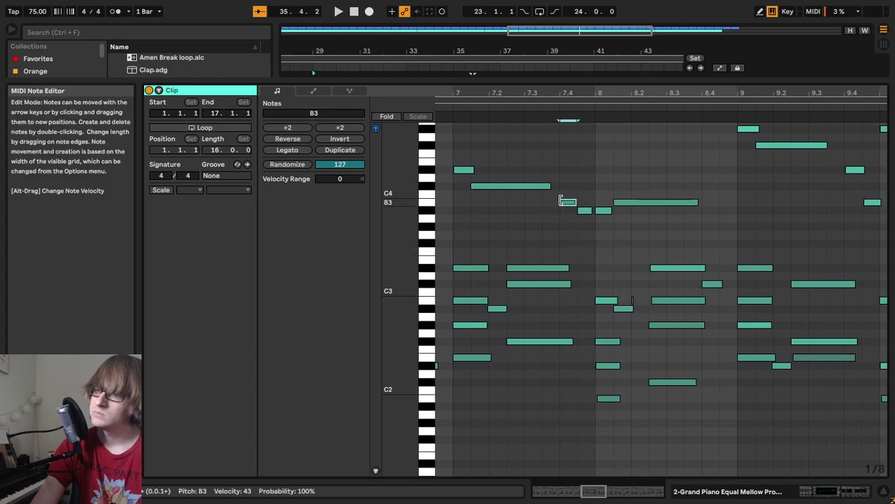
drag(603, 211, 604, 221)
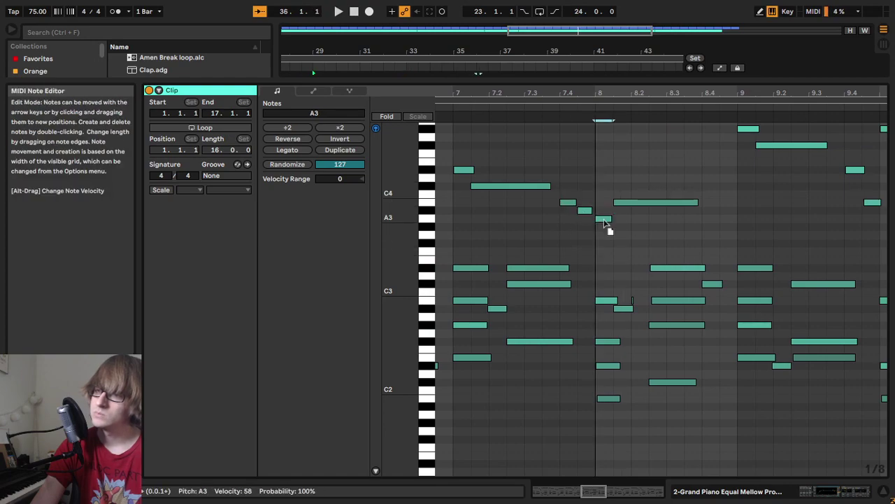
click(549, 109)
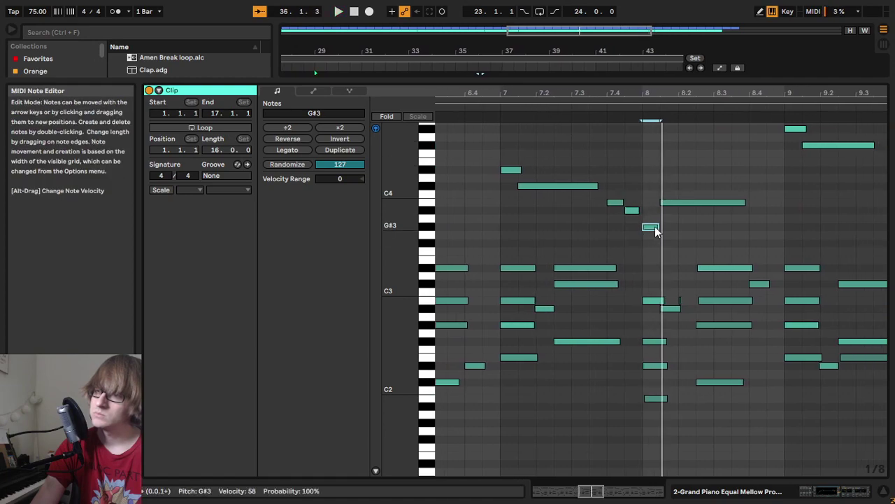
drag(680, 203, 679, 244)
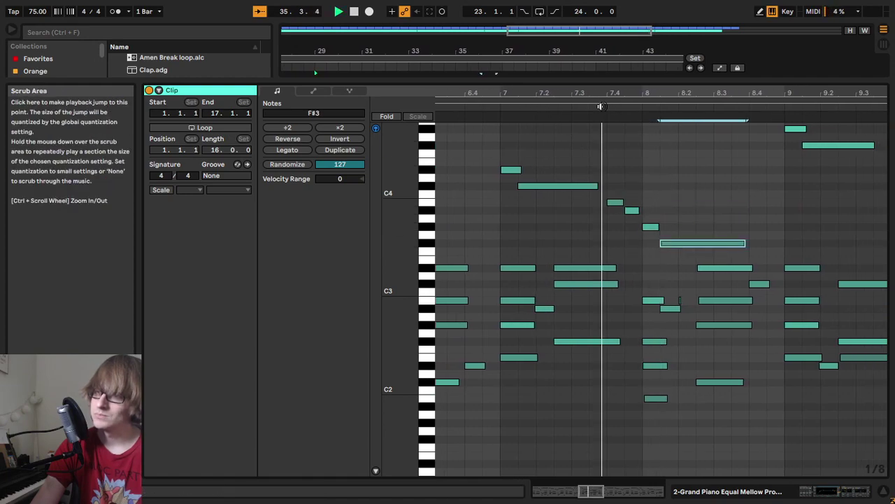
click(601, 106)
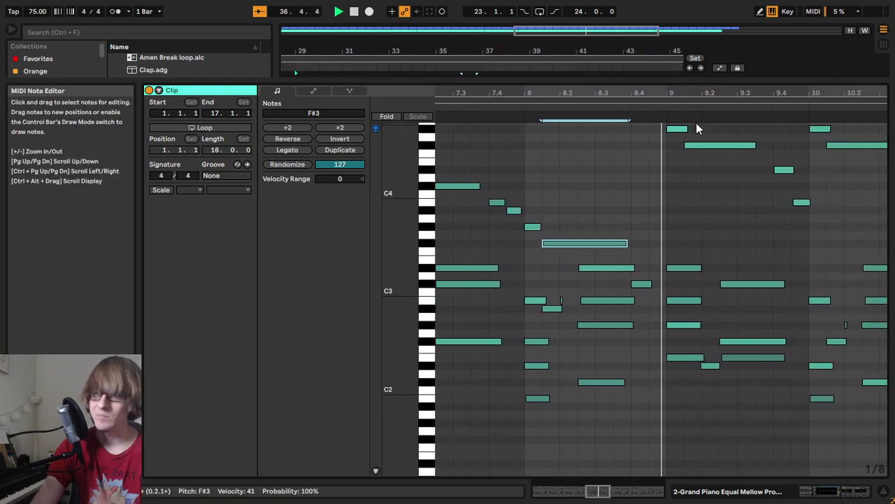
Step: Listen through the revised melody in the first eight bars of the clip
scroll(690, 173, up, 3)
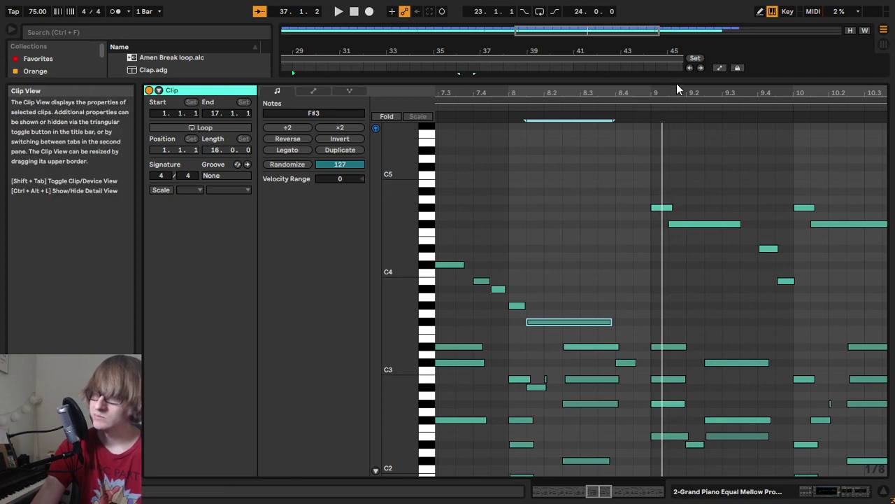
ctrl+scroll(528, 105, down, 3)
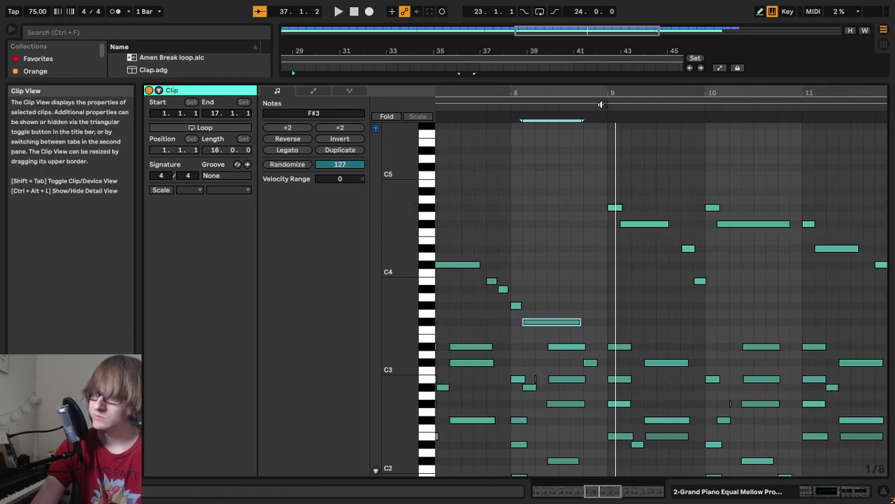
click(528, 105)
drag(710, 93, 713, 58)
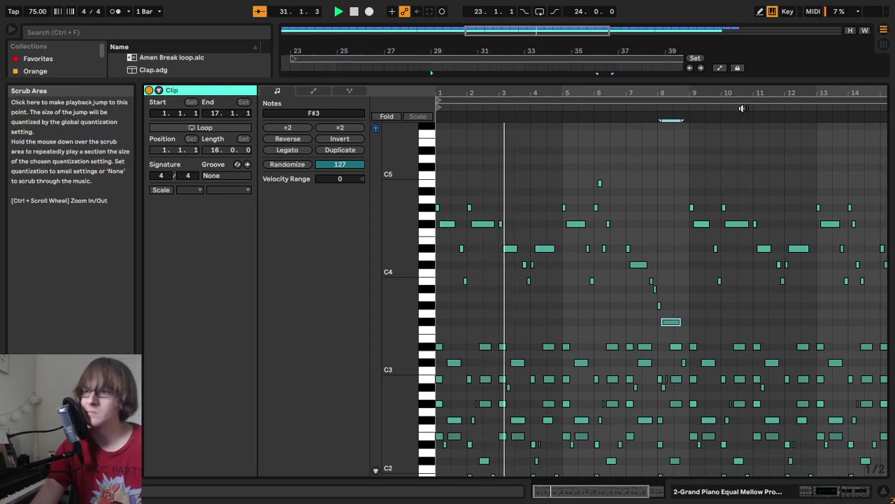
drag(604, 95, 605, 120)
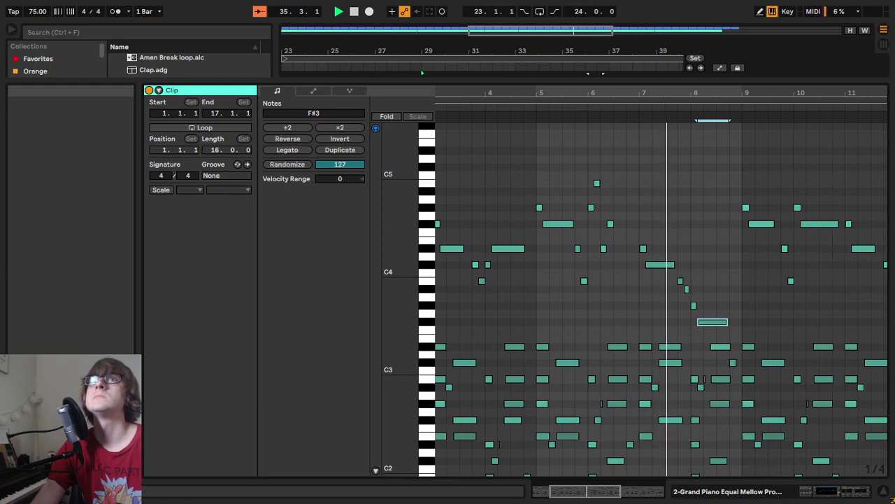
Step: Copy the G#4 at the start of clip bar 9 and raise the copy to B4 as a harmony note
click(716, 217)
mouse_move(751, 93)
mouse_down()
mouse_move(751, 133)
mouse_move(630, 157)
mouse_move(659, 144)
mouse_up()
click(614, 207)
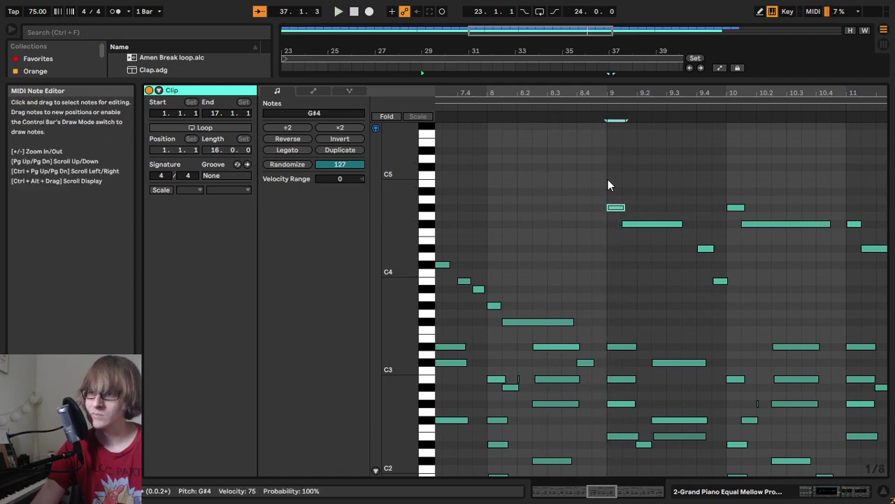
click(606, 184)
key(ctrl+v)
key(Up)
key(Up)
click(575, 121)
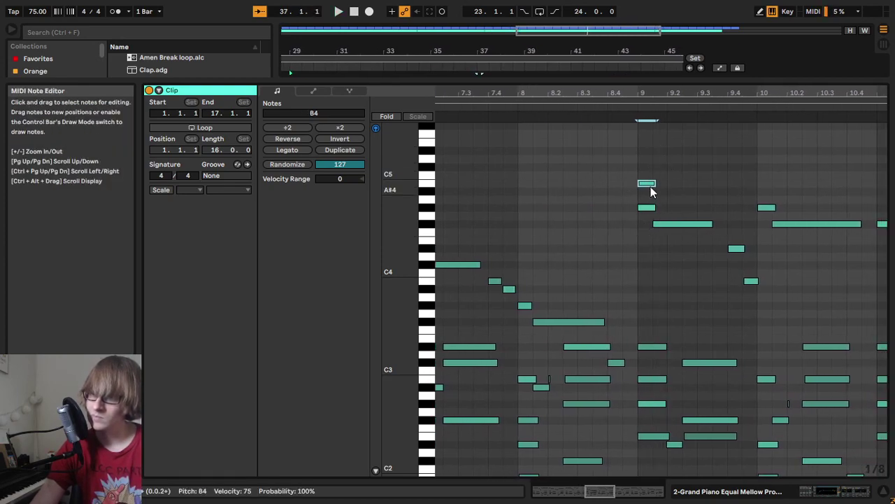
Step: Add an A#4 harmony note above the start of the long F#4 in clip bar 9 and listen to it
click(656, 165)
key(ctrl+v)
key(Down)
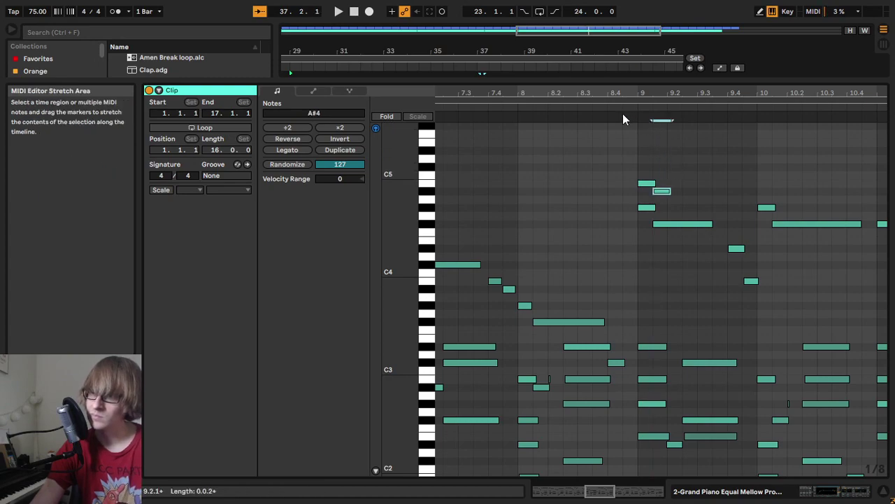
click(625, 114)
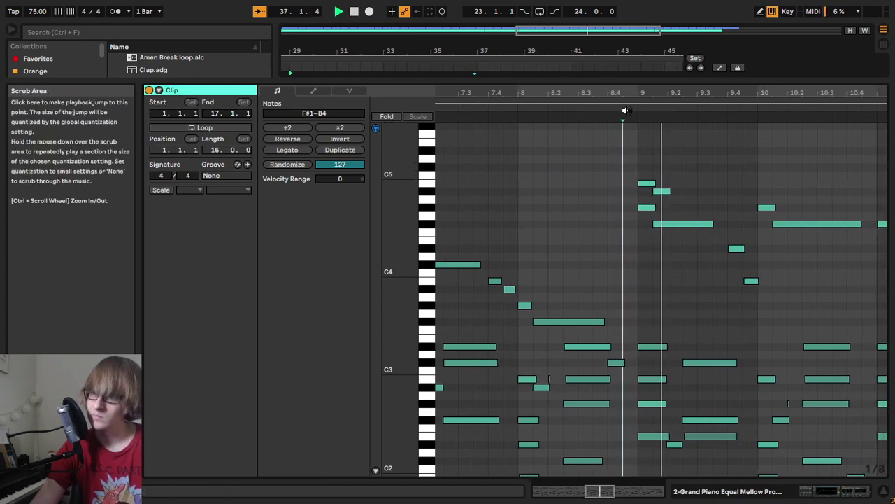
click(642, 160)
key(space)
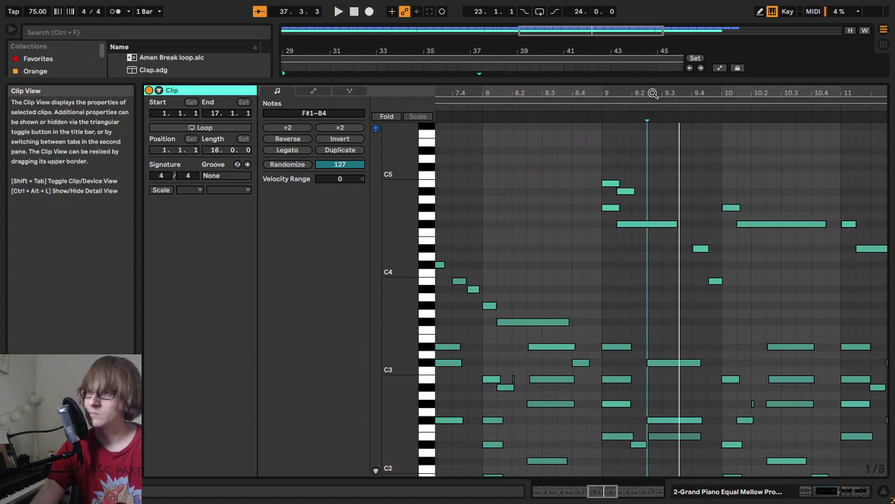
Step: Lower the velocities of the bar 9 harmony notes to 66 for B4 and 54 for A#4, and play them back
drag(652, 93, 640, 121)
click(560, 184)
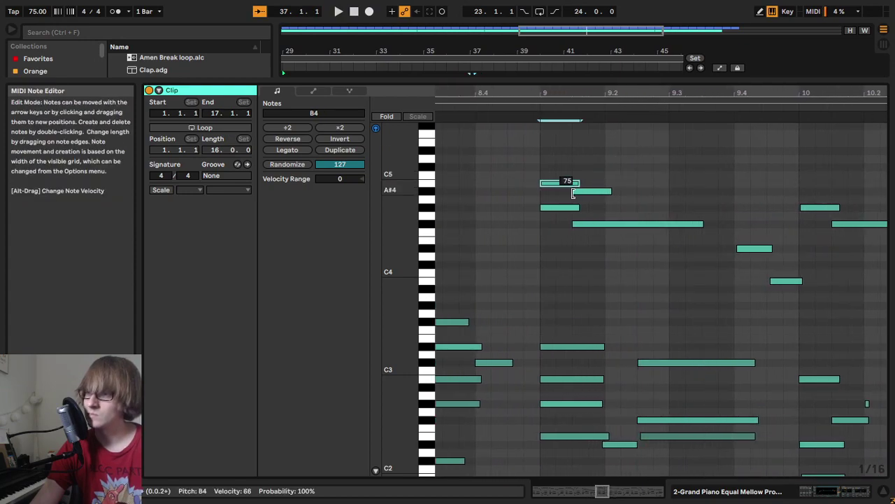
click(588, 191)
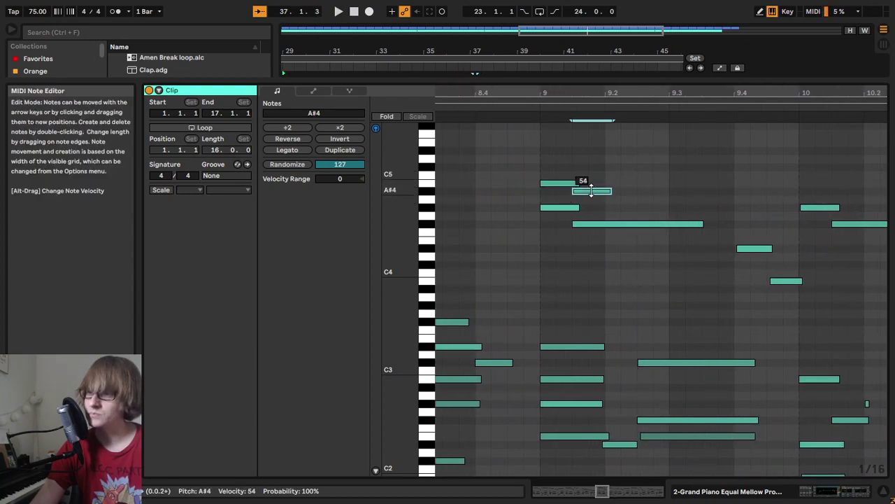
key(space)
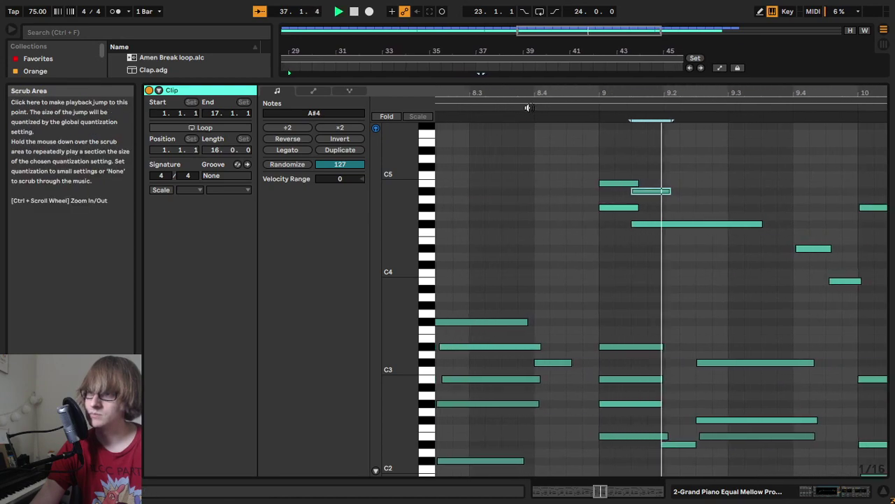
Step: Place a copy of the A#4 harmony note at clip position 9.4, pitched at A4 above the D#4
drag(736, 92, 735, 80)
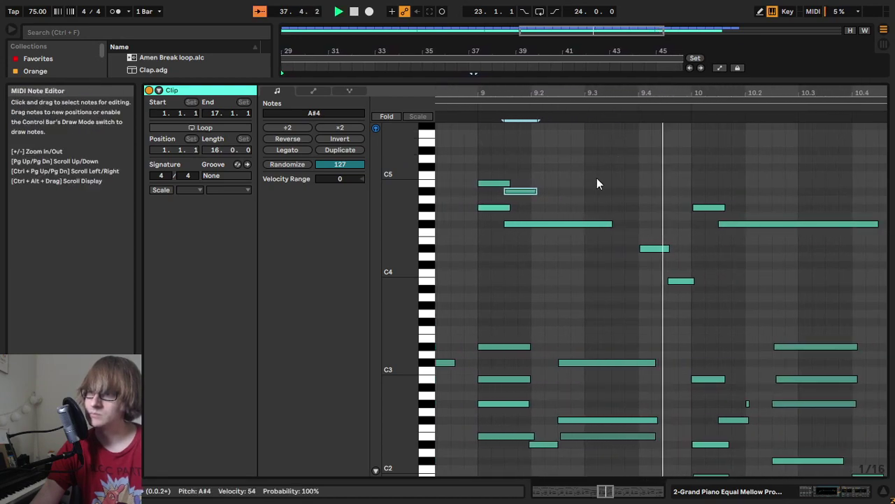
drag(533, 254, 564, 222)
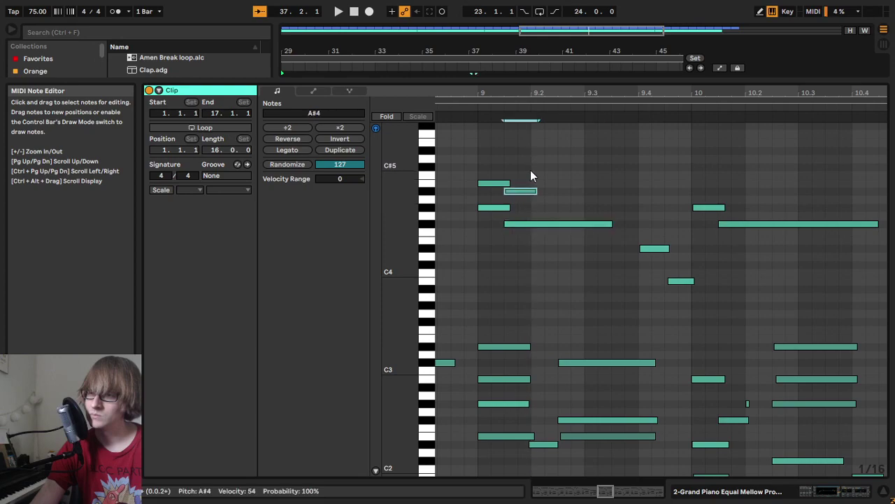
double_click(636, 195)
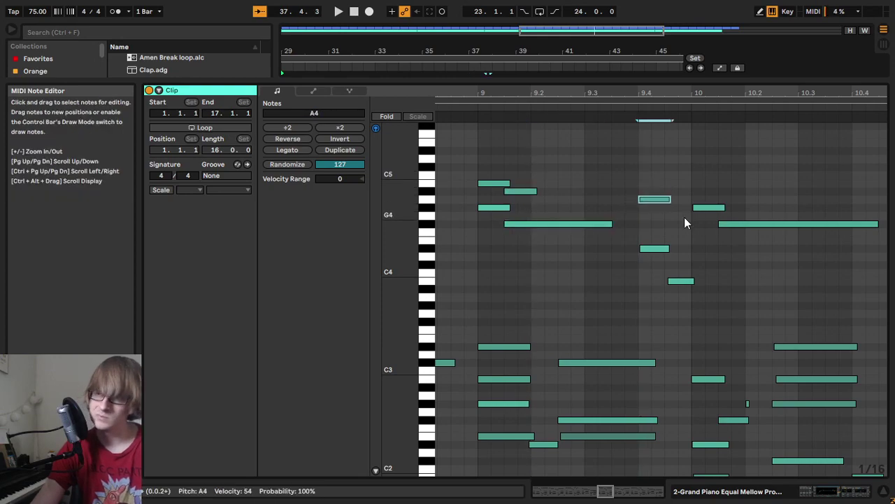
Step: Lower the harmony note at clip position 9.4 to F#4 and add another at D#4 above the B3 leading into bar 10
click(567, 119)
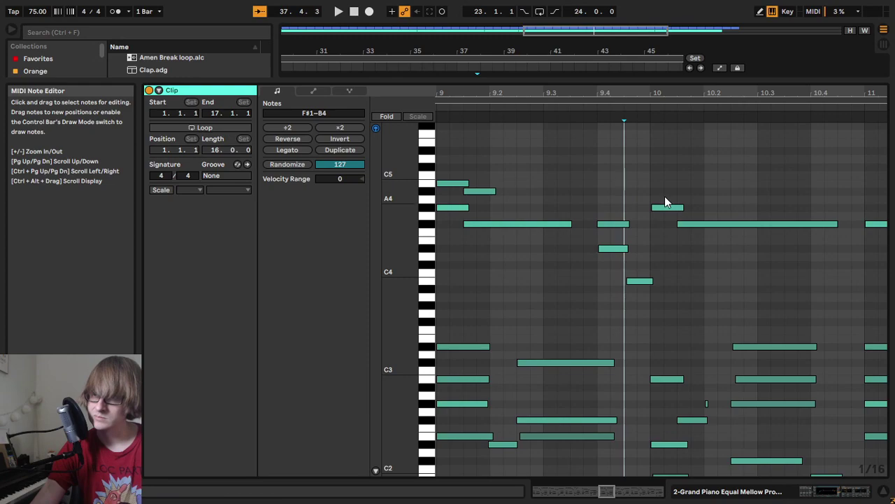
double_click(630, 192)
key(Up)
key(Up)
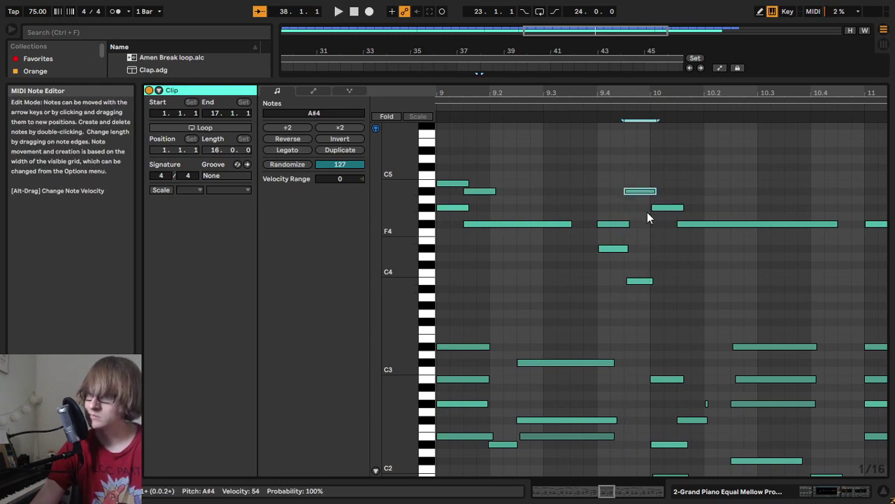
key(Down)
key(Down)
key(Down)
key(Down)
key(Down)
key(Down)
key(Down)
key(Up)
key(Up)
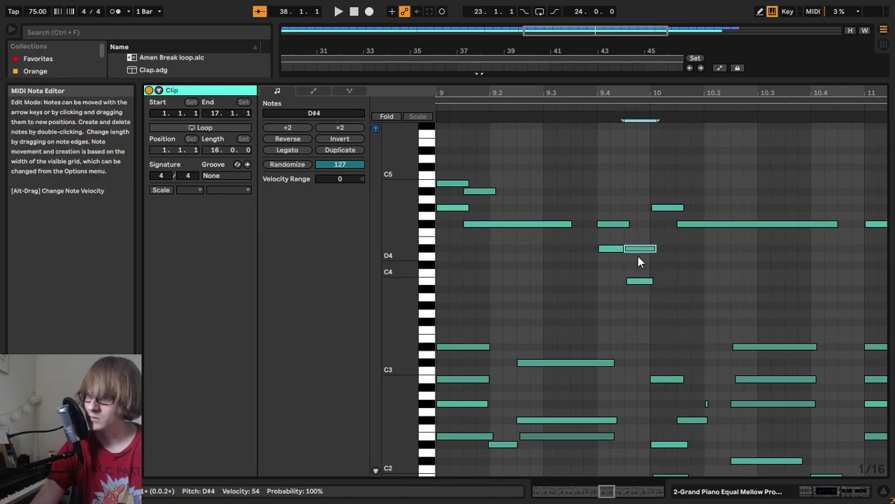
Step: Align the new D#4 harmony note's start with the B3, trim it to end at clip bar 10, and play the passage back
click(517, 95)
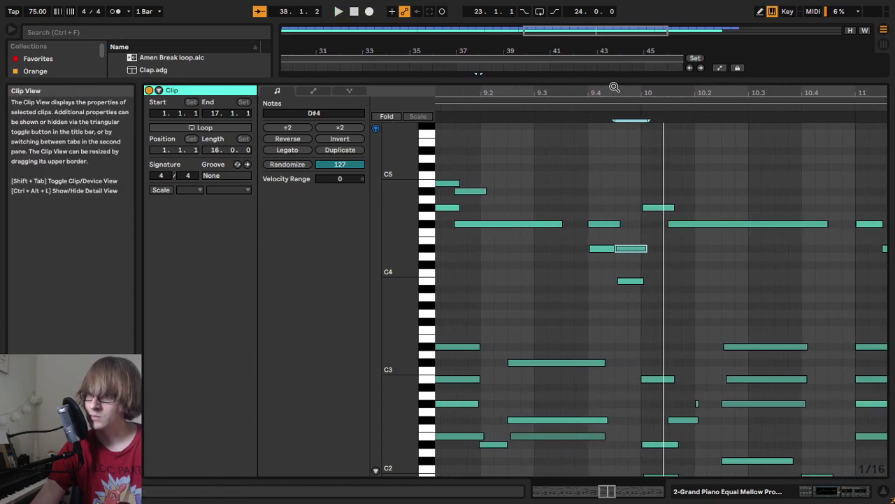
drag(614, 87, 612, 115)
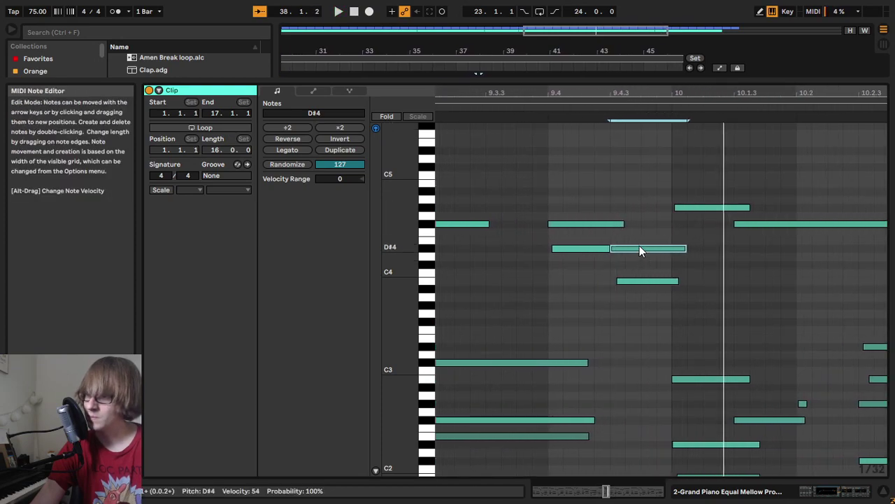
click(542, 106)
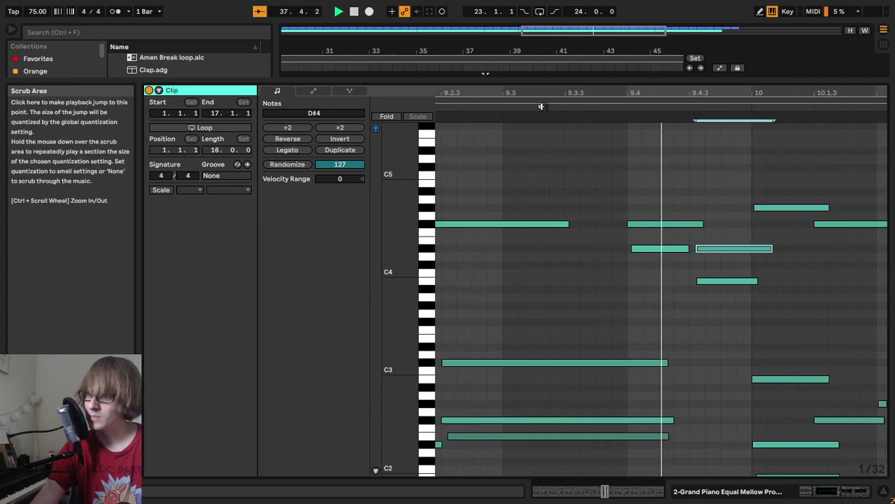
click(646, 274)
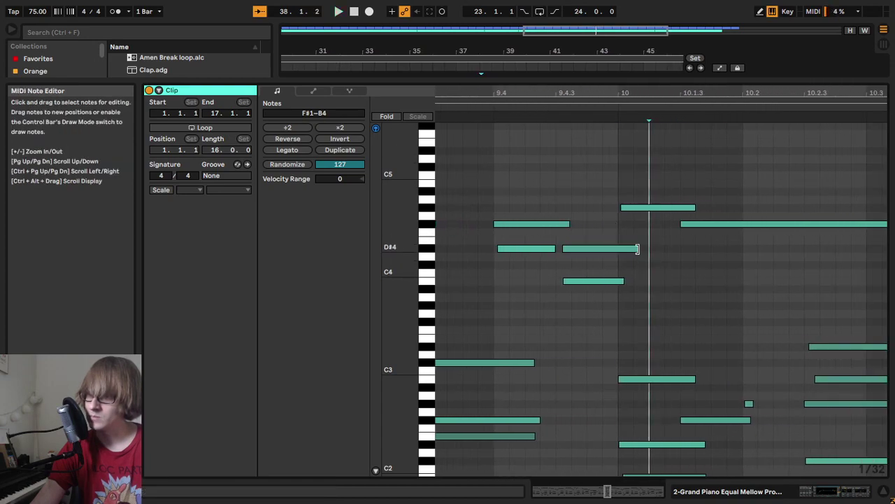
drag(637, 249, 613, 249)
key(space)
drag(688, 93, 677, 28)
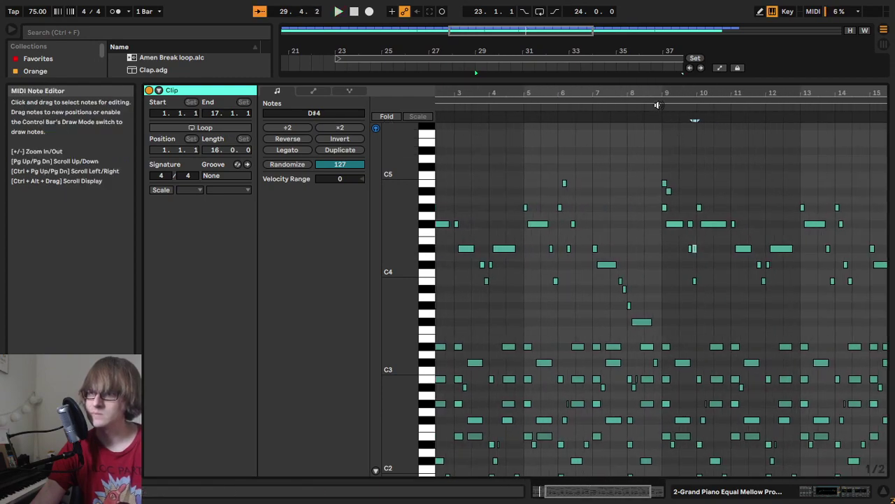
drag(717, 93, 740, 152)
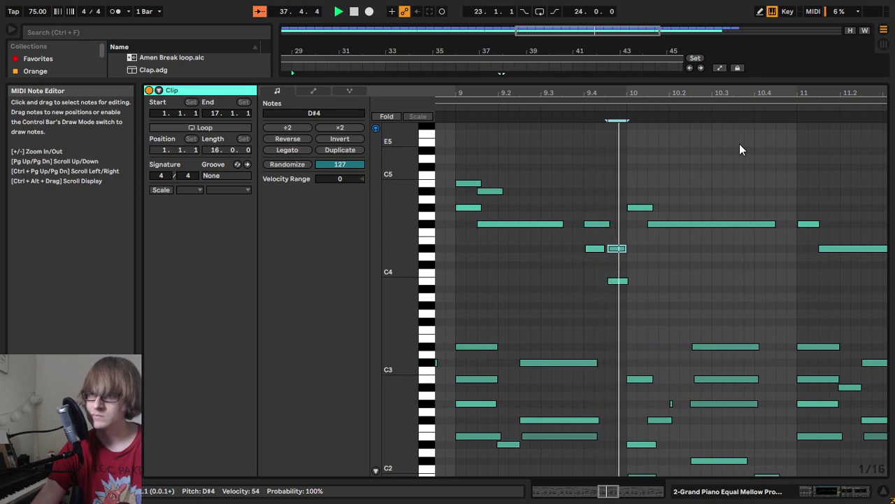
Step: Set the note at the start of clip bar 10 to F#4 with a D#4 copy below it, and the following long note to C#4
drag(589, 193, 618, 310)
drag(584, 278, 593, 199)
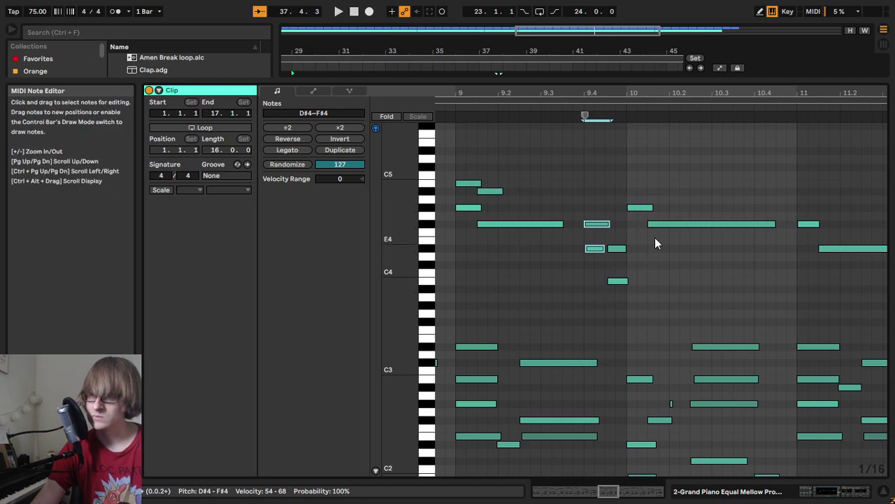
drag(636, 211, 645, 230)
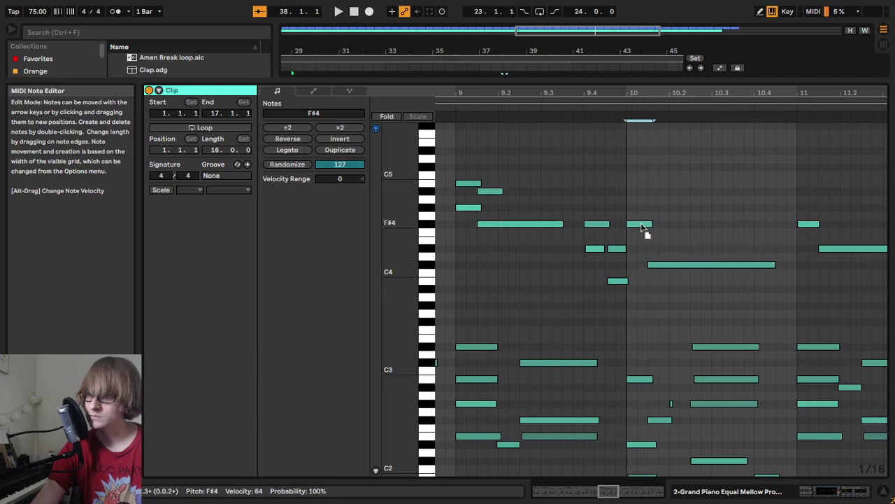
key(ctrl+d)
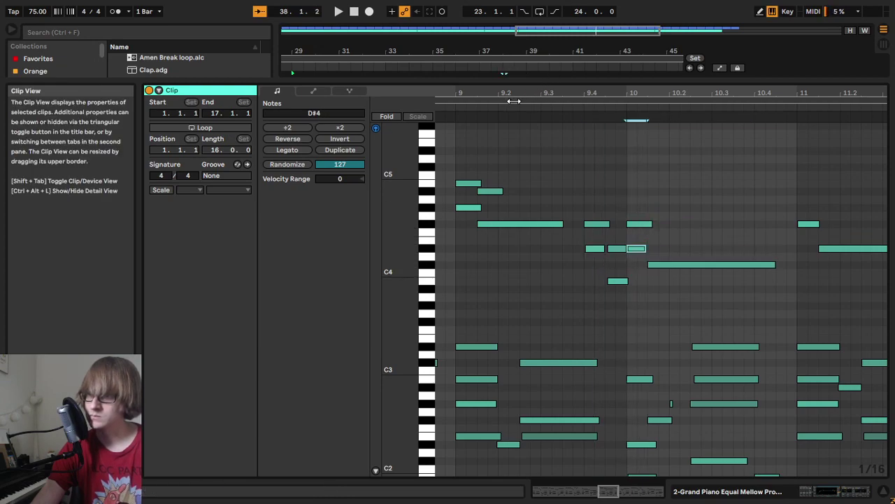
key(space)
Step: Copy the bar 10 F#4 to the start of the long C#4 at 10.1.3, lower the copy to E4, and listen to it
drag(755, 93, 755, 128)
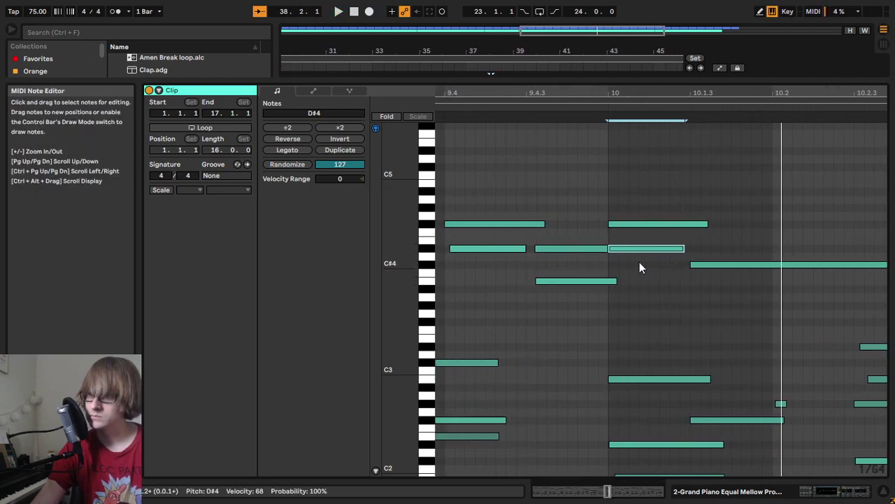
key(ctrl+d)
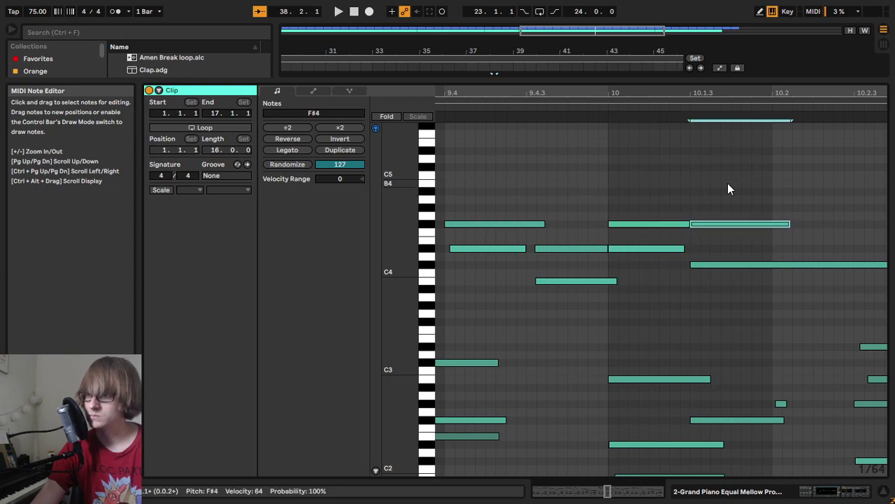
key(Down)
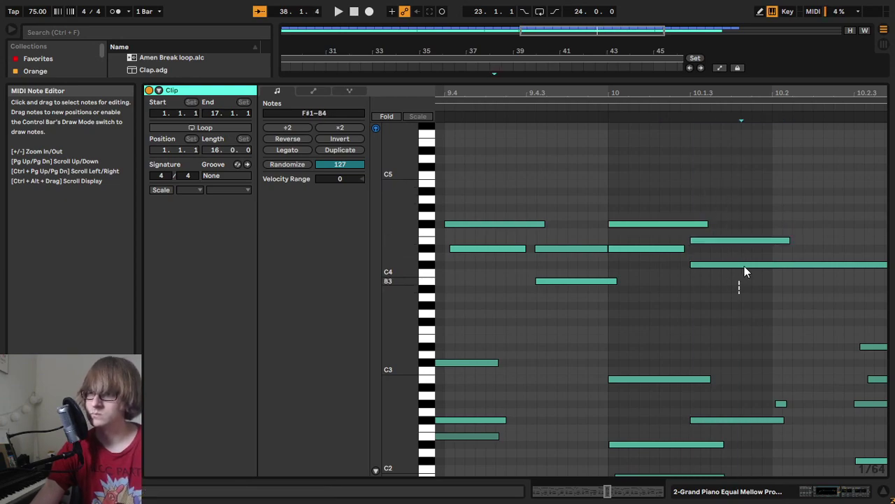
drag(740, 281, 765, 234)
key(space)
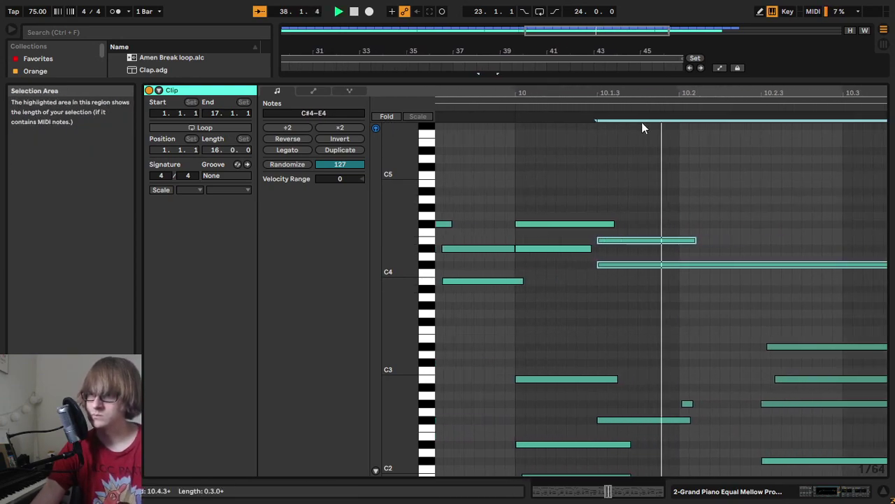
key(space)
Step: Try raising the long note at 10.1.3 to D#4 and its harmony note to F4
click(591, 265)
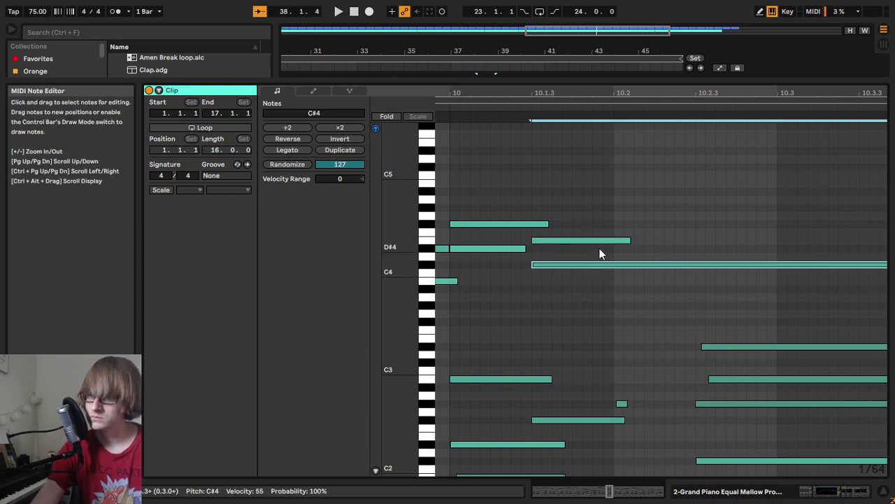
key(Up)
key(Up)
click(557, 241)
key(Up)
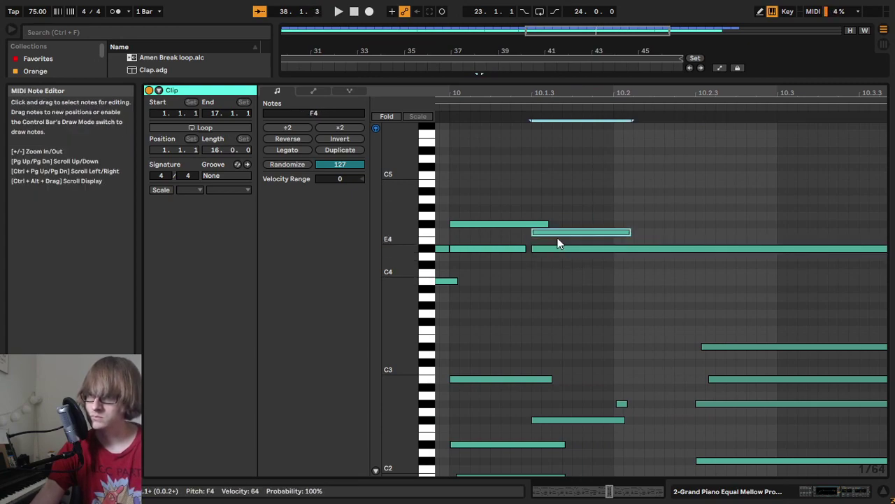
key(Down)
click(556, 250)
key(Down)
key(Down)
key(Down)
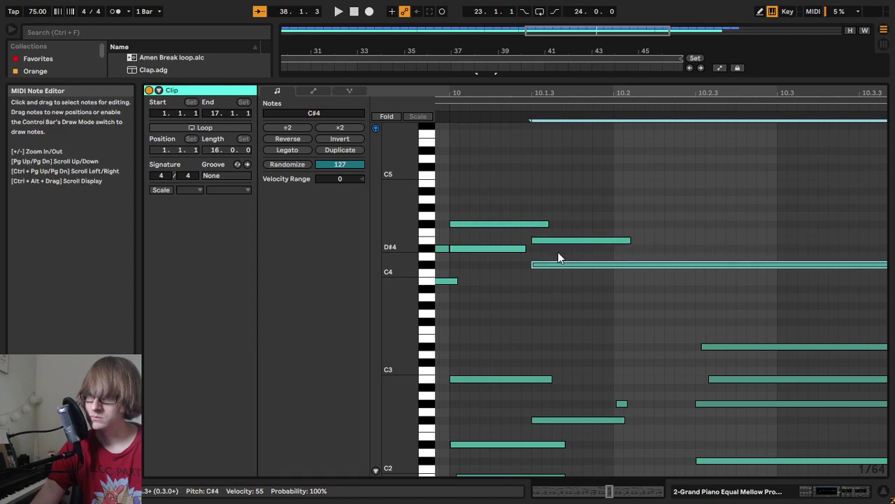
Step: Try the long note at 10.1.3 at B3 with its harmony note at D#4, and play bars 9 and 10 back
key(Down)
click(555, 245)
key(Down)
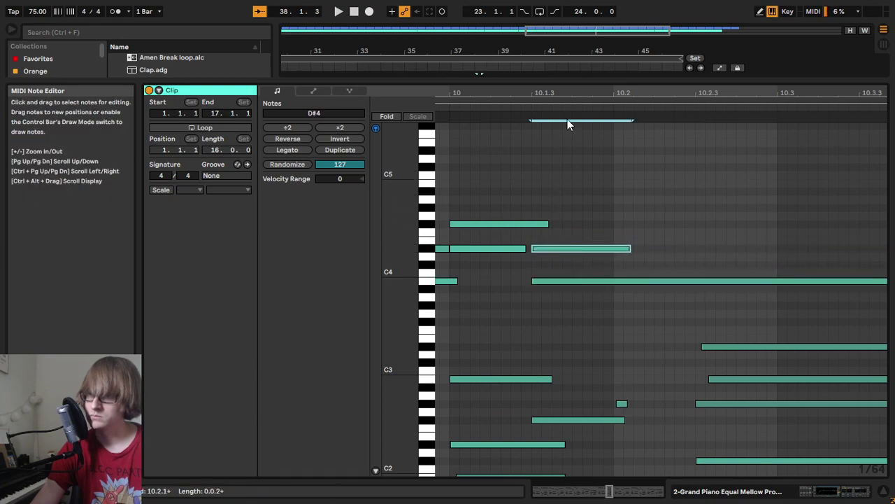
drag(562, 92, 581, 50)
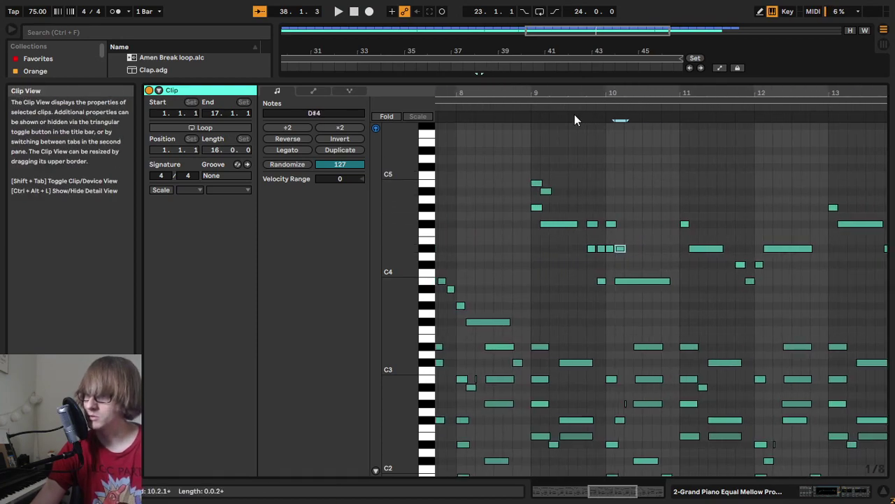
click(524, 108)
drag(716, 94, 702, 154)
key(space)
click(640, 109)
key(space)
drag(704, 92, 661, 91)
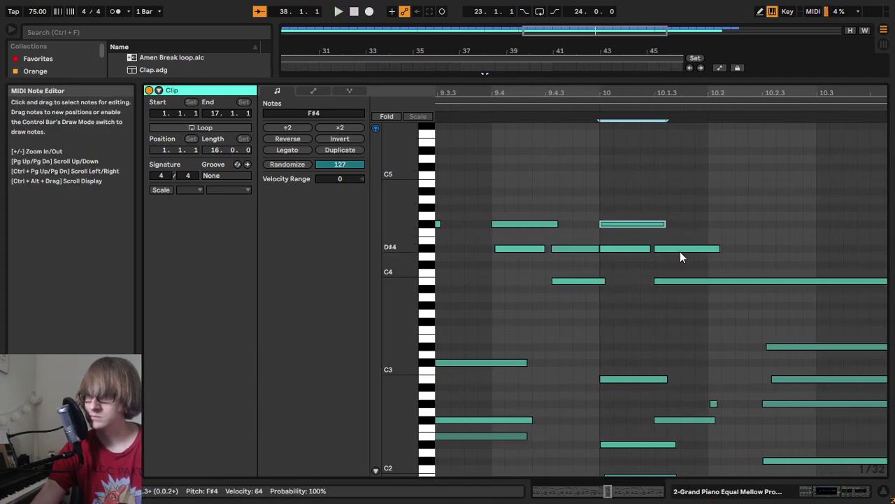
Step: Raise the harmony note at 10.1.3 to G#4 and the long note below it to E4
key(Up)
key(Up)
key(Up)
key(Up)
key(Up)
click(689, 284)
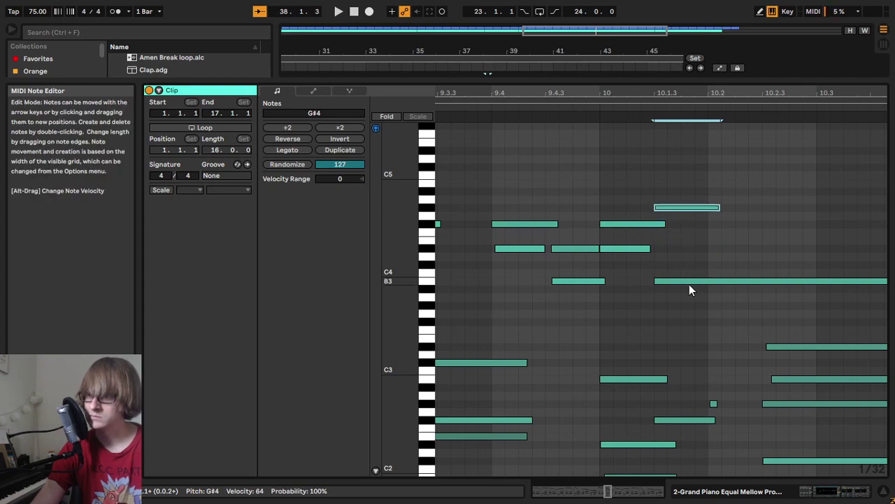
key(Up)
key(Up)
key(Up)
key(Up)
key(Up)
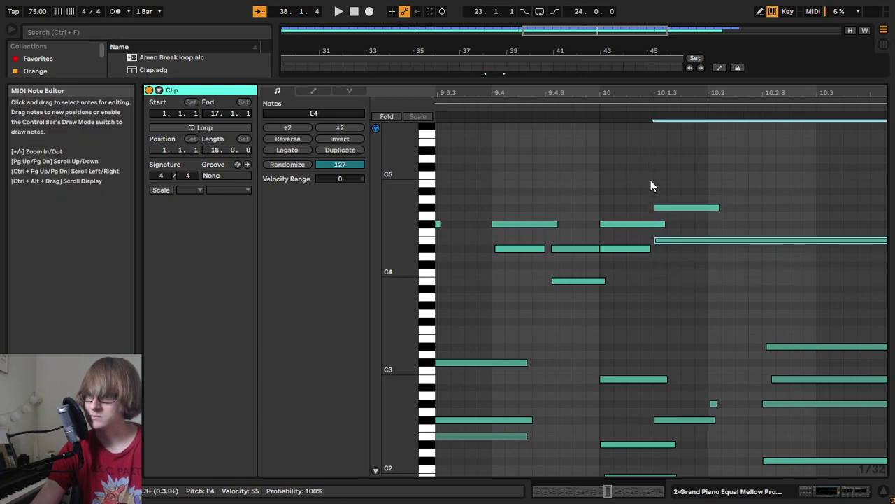
Step: Try the long bar 10 note a semitone lower and higher against the neighbouring chords, and return it to E4
key(Down)
mouse_move(611, 200)
mouse_down()
mouse_move(616, 222)
mouse_move(671, 288)
mouse_move(712, 290)
mouse_move(697, 175)
mouse_move(695, 225)
mouse_move(710, 226)
mouse_up()
click(697, 282)
click(712, 246)
key(Up)
key(Up)
click(702, 245)
key(Down)
drag(698, 269, 698, 188)
Step: Play the clip back from just before bar 9 and from its beginning to check the harmonized melody
click(586, 106)
key(space)
drag(668, 94, 693, 28)
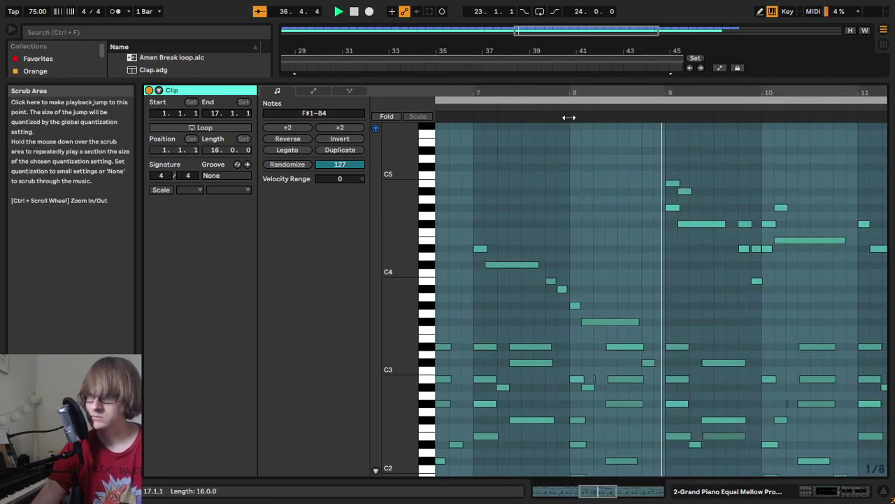
click(565, 115)
drag(802, 89, 761, 98)
key(space)
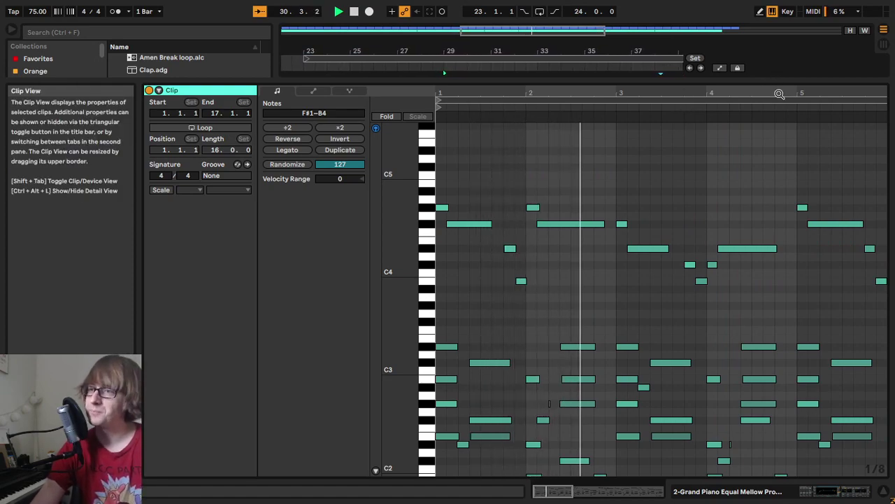
Step: Turn off note preview and shorten the long F#4 in clip bar 9 so it ends at 9.2
drag(735, 93, 478, 39)
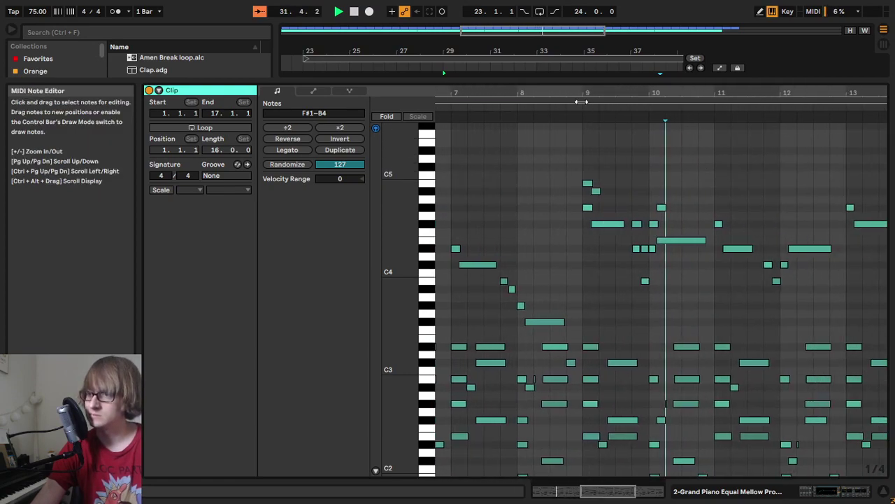
drag(590, 90, 688, 285)
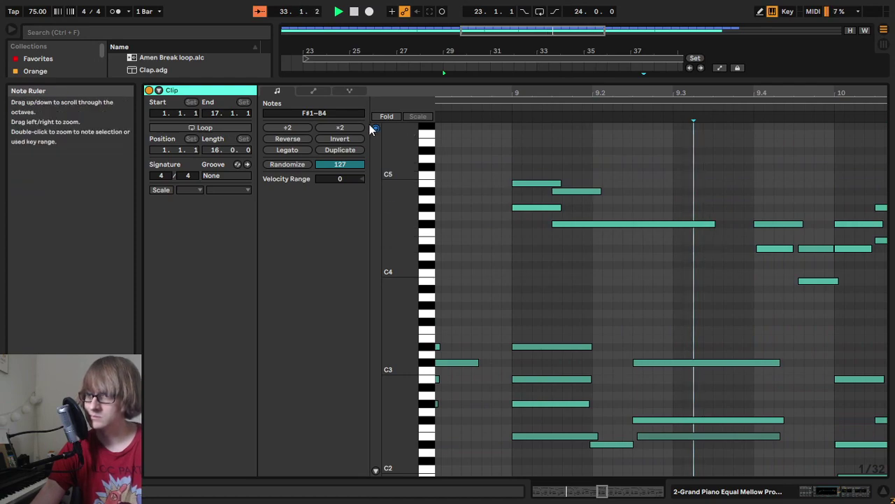
drag(712, 225, 635, 224)
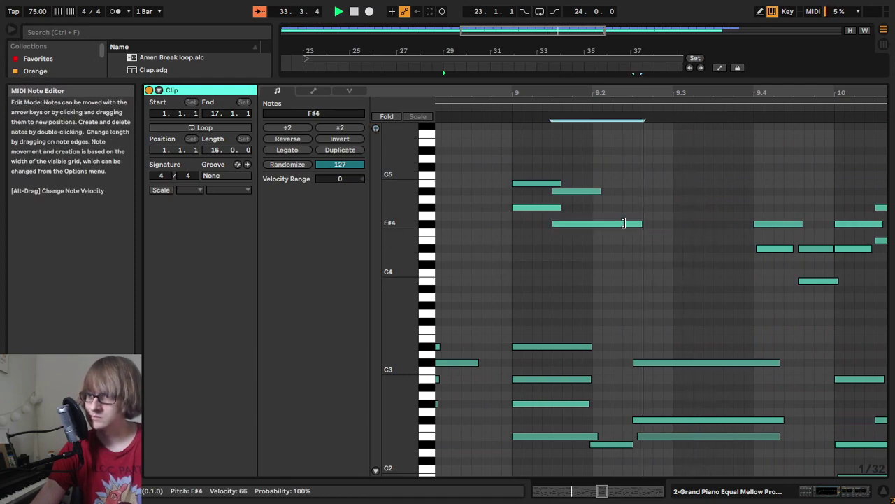
Step: Duplicate the four opening melody notes of clip bar 9 to 9.2, lower the copies a semitone, and set the lower 9.2 note to F#4
drag(529, 247, 544, 156)
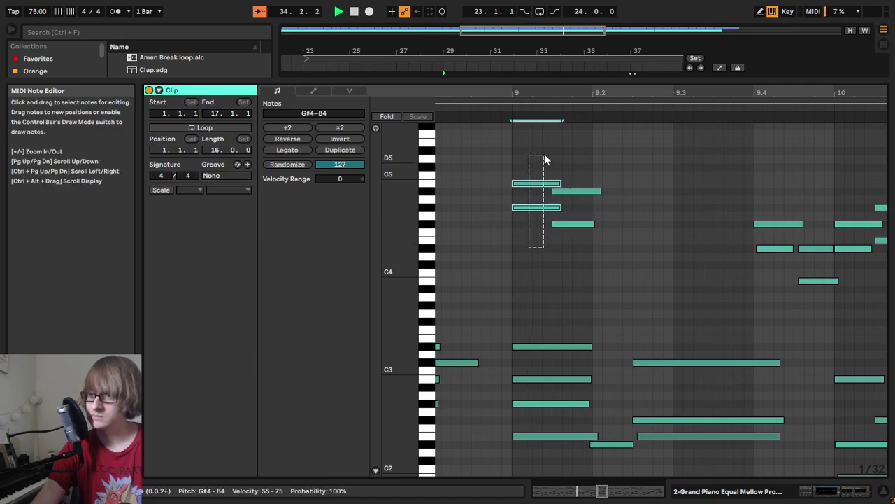
drag(536, 254, 548, 167)
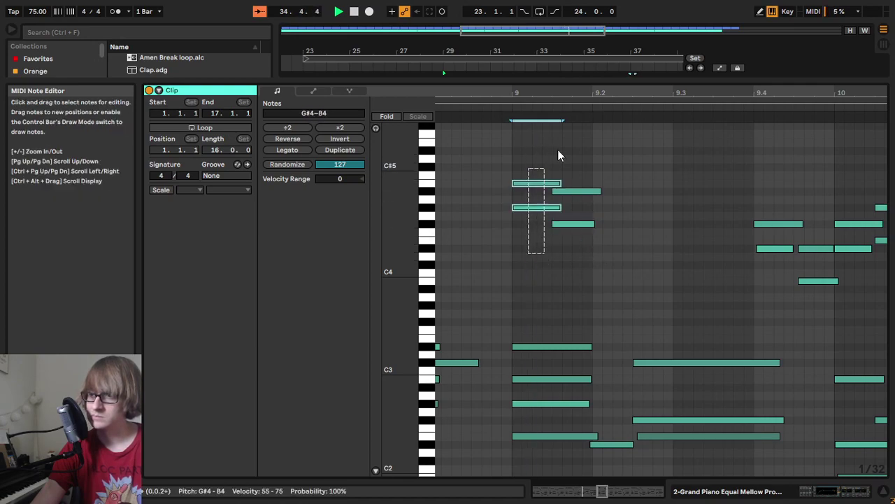
key(ctrl+d)
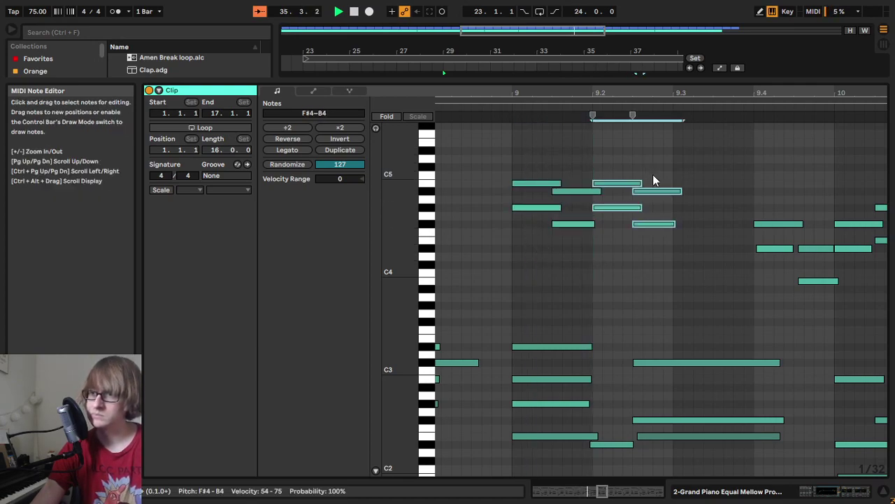
key(Down)
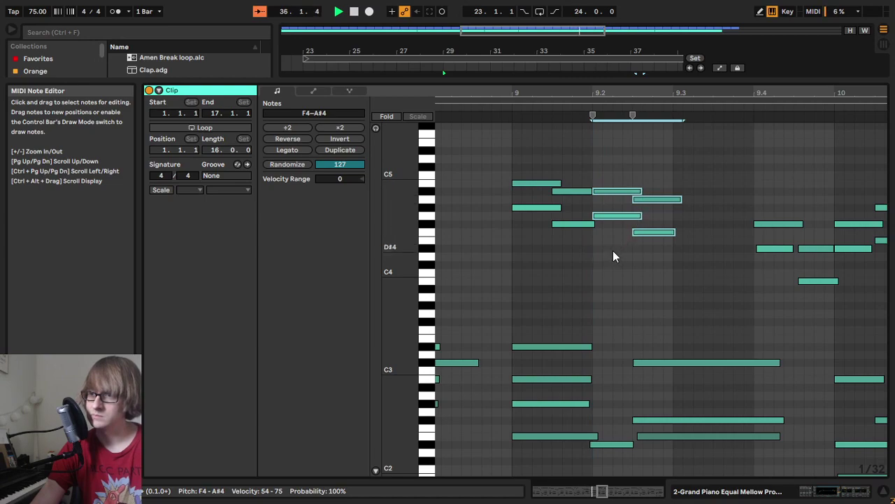
click(614, 214)
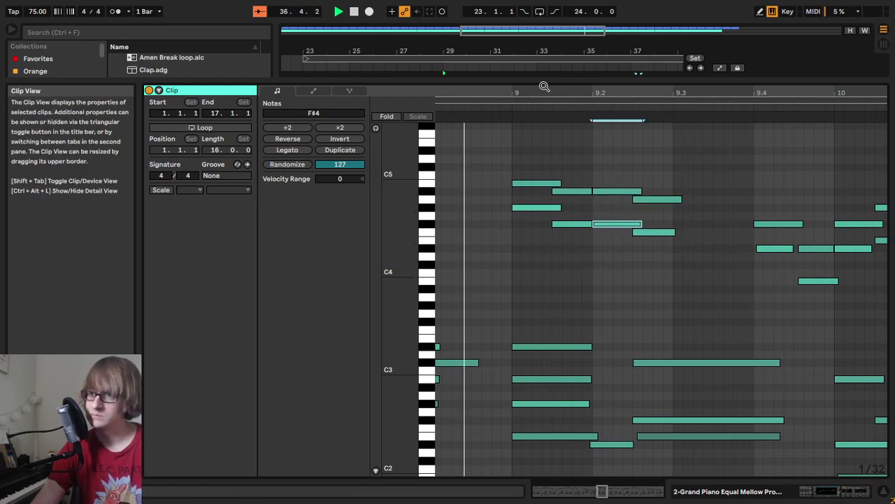
Step: Stop playback, turn note preview back on, and audition the harmony notes around clip position 9.2
key(space)
drag(667, 94, 658, 117)
click(576, 174)
click(575, 191)
click(376, 128)
drag(534, 94, 580, 94)
click(686, 261)
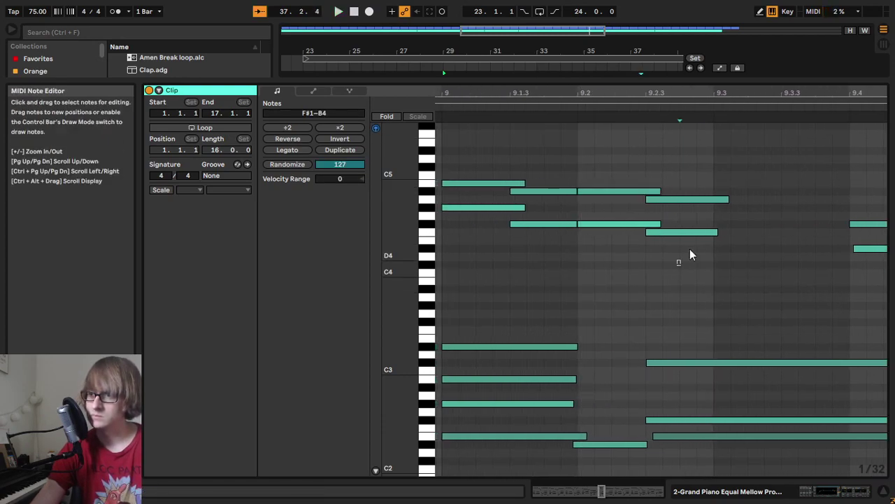
Step: Lower both notes of the pair at clip position 9.2.3 by a semitone, to G#4 and E4
key(Down)
click(692, 200)
key(Down)
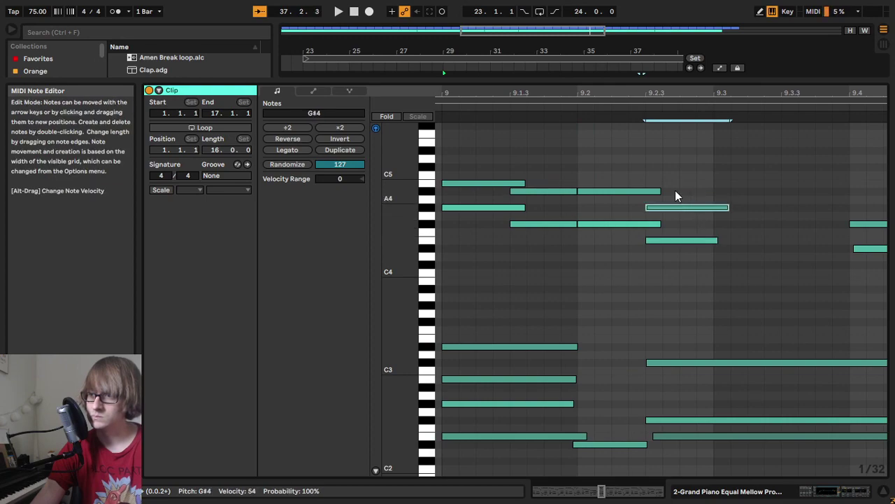
Step: Audition the harmony pairs from clip position 9 to 9.2.3, lower the last pair's velocities to 46–56, and play the passage
drag(562, 94, 596, 94)
click(634, 253)
drag(630, 281, 642, 146)
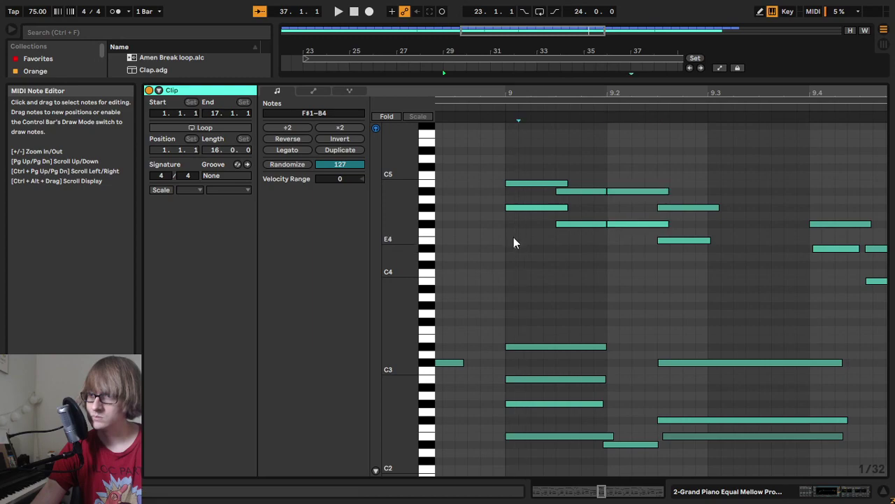
drag(513, 245, 523, 176)
drag(602, 180, 594, 259)
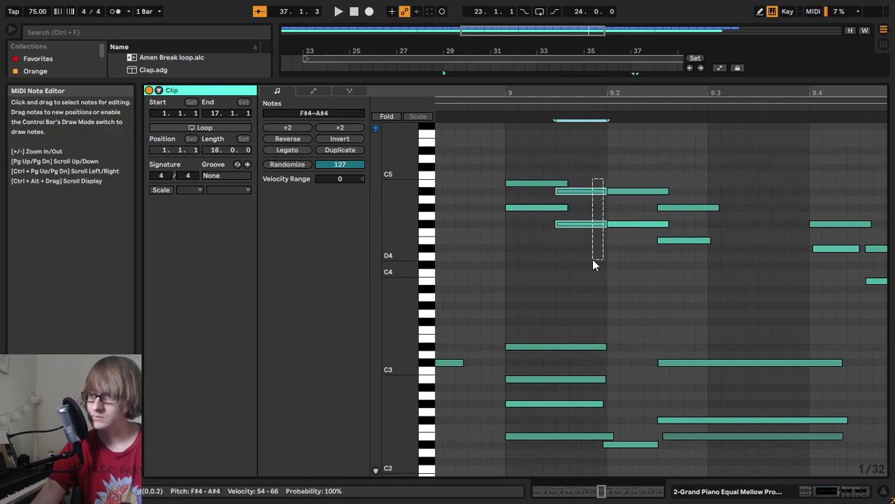
drag(642, 175, 637, 242)
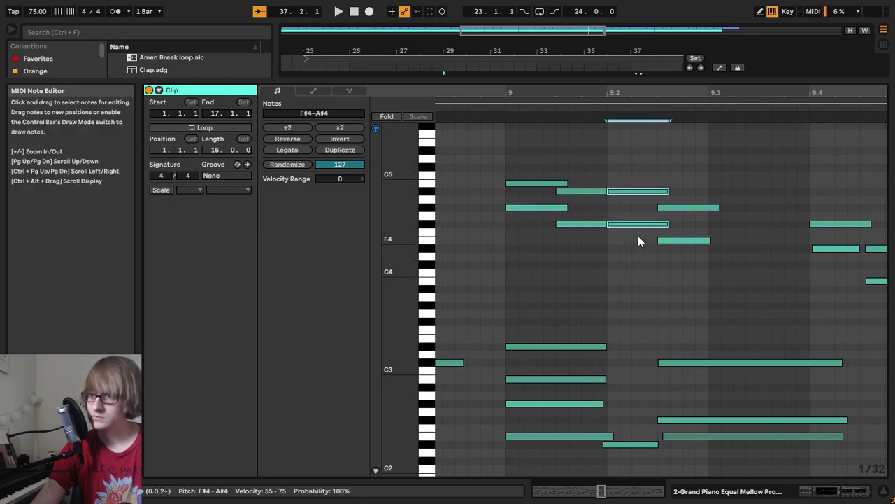
drag(682, 199, 698, 300)
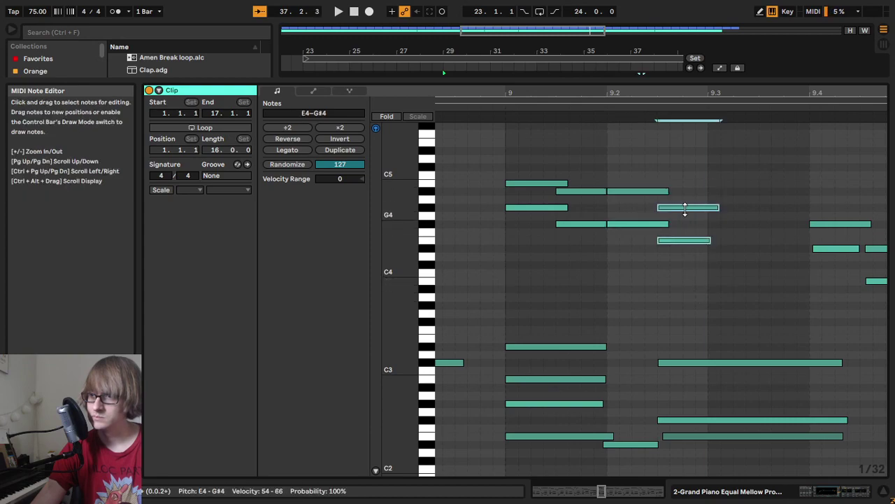
click(566, 117)
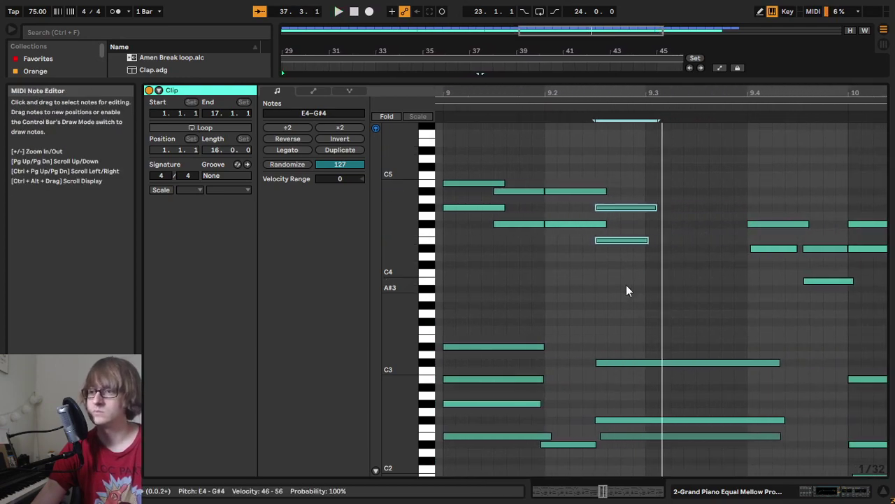
Step: Duplicate the E4–G#4 pair at 9.2.3 so the copy starts at 9.3, and play from bar 9
click(632, 260)
key(space)
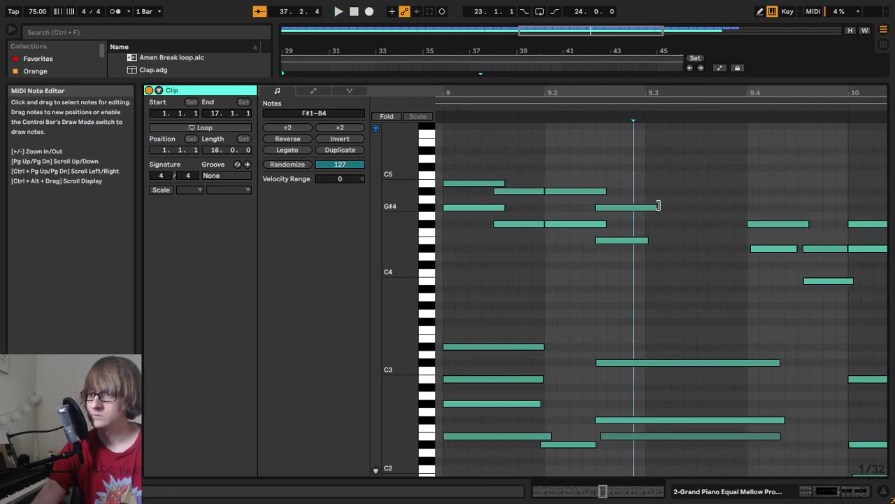
drag(598, 278, 642, 184)
key(ctrl+d)
click(442, 112)
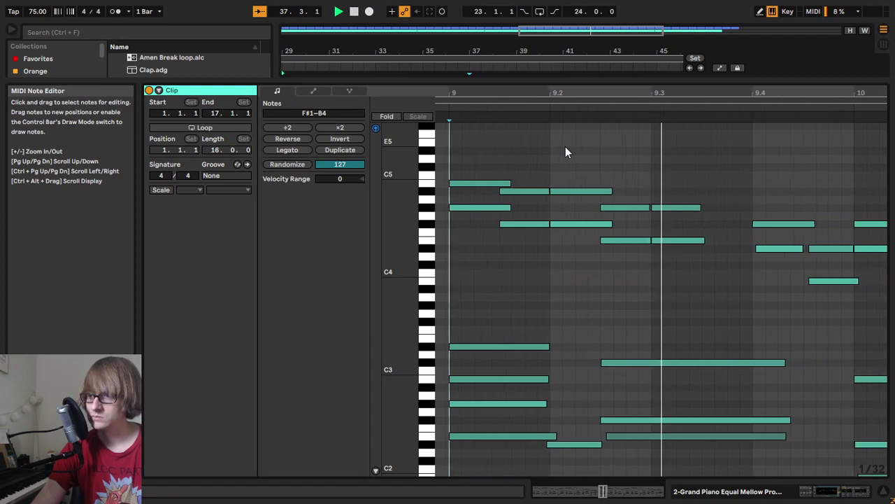
Step: Move the D#4–F#4 pair at 9.4 earlier to 9.3.3 and play back from just before bar 9
key(space)
drag(698, 279, 733, 228)
key(Left)
key(Left)
key(Left)
key(Left)
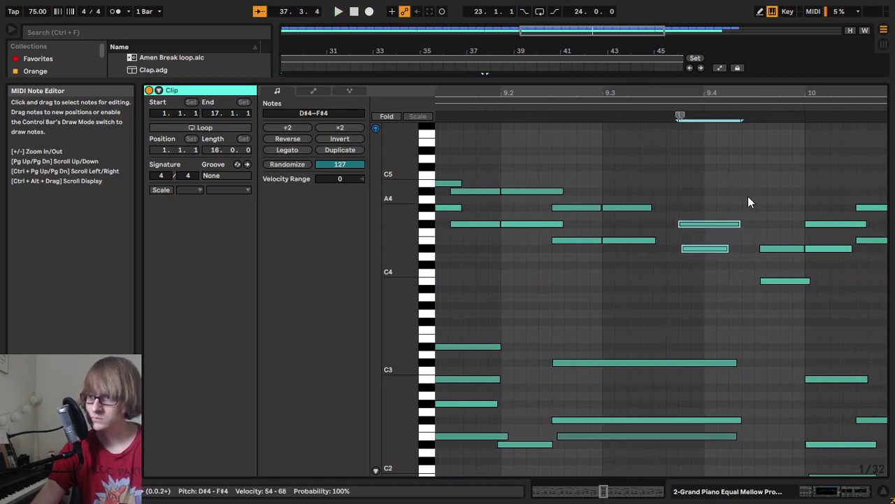
drag(660, 96, 659, 71)
click(527, 112)
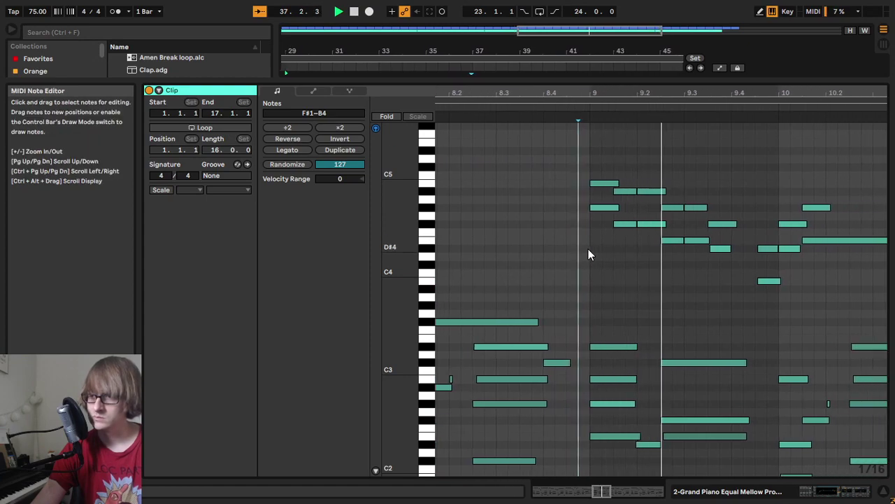
Step: Lower the velocities of the note pairs at 9, 9.1.3 and 9.2 to about 27–37, 34–41 and 44–59, and play the result
click(574, 184)
key(space)
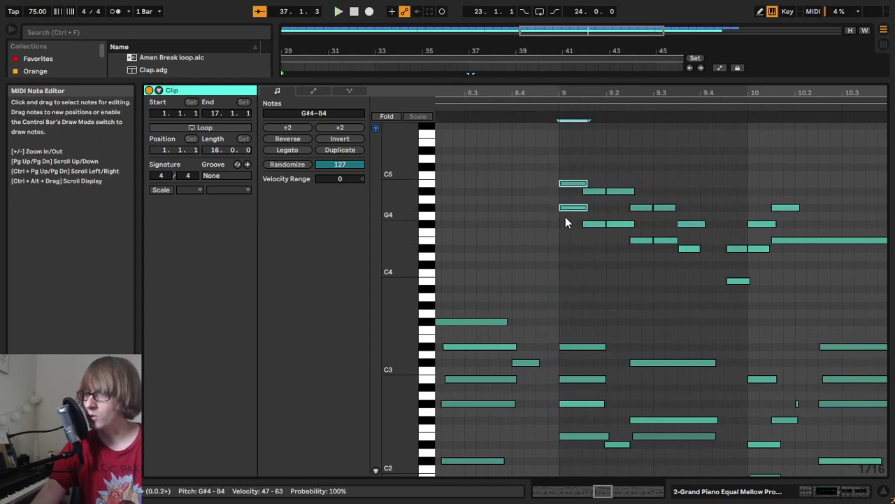
alt+drag(568, 207, 568, 217)
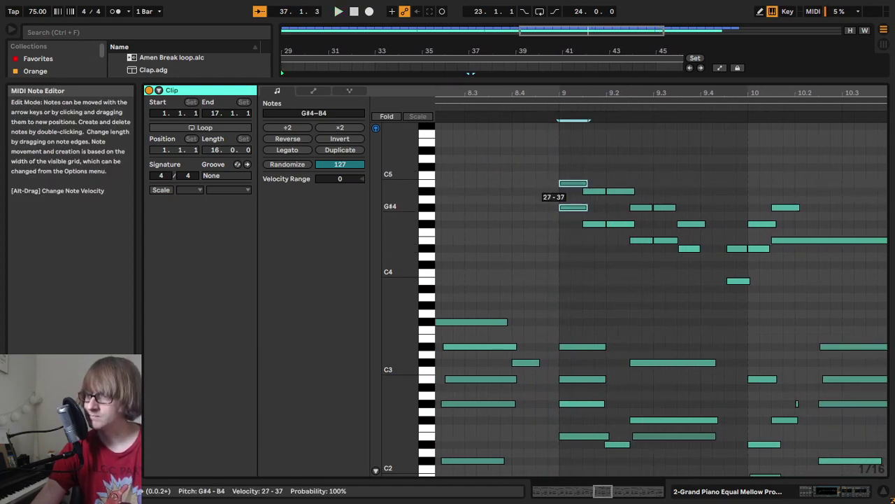
click(594, 191)
shift+click(596, 223)
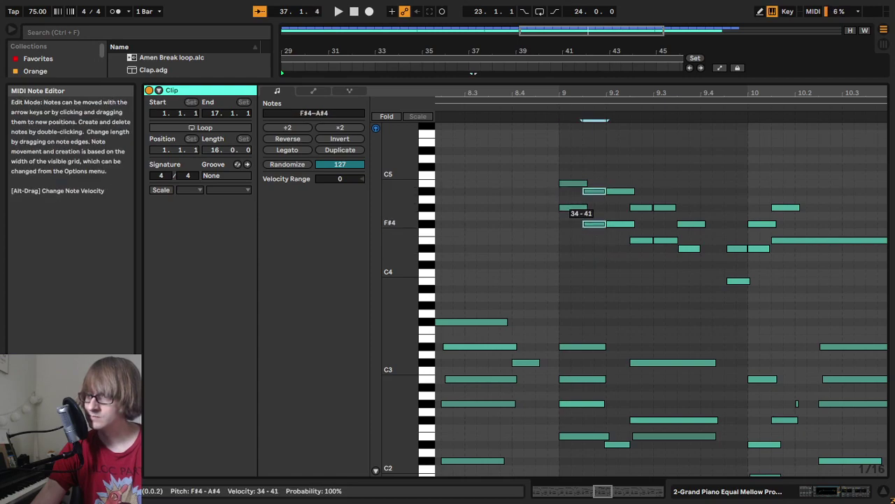
click(613, 190)
shift+click(617, 223)
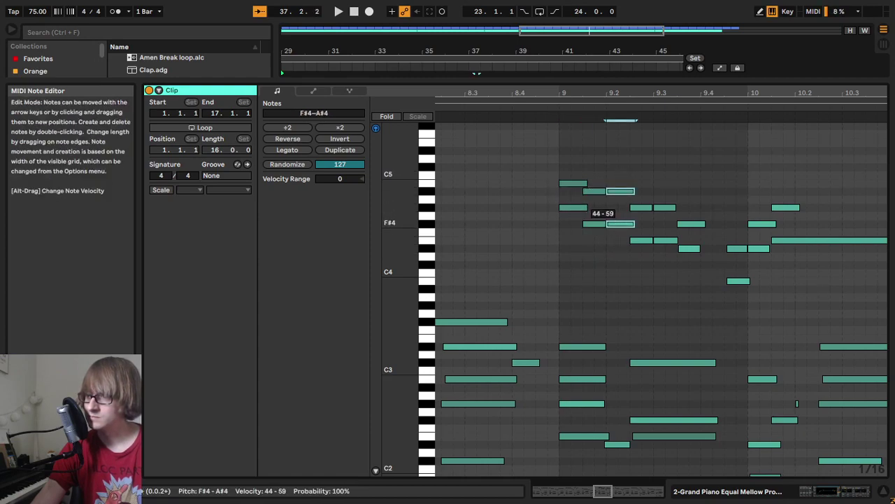
click(642, 207)
shift+click(641, 240)
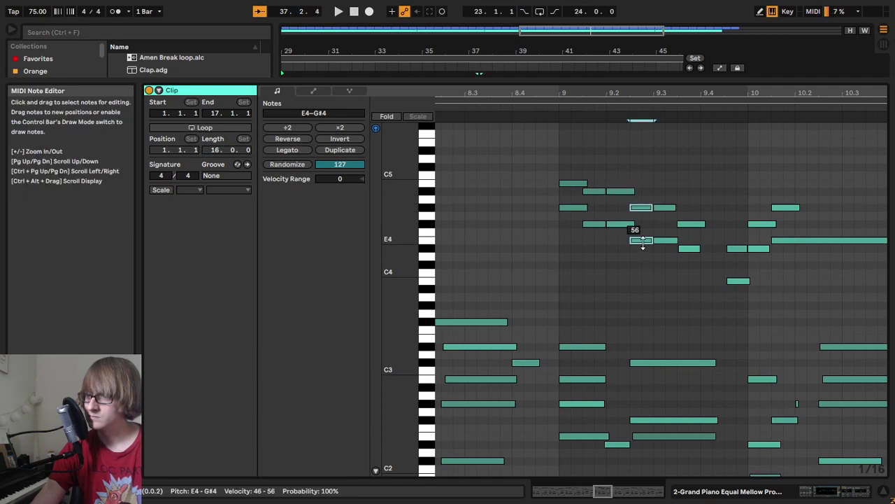
click(552, 109)
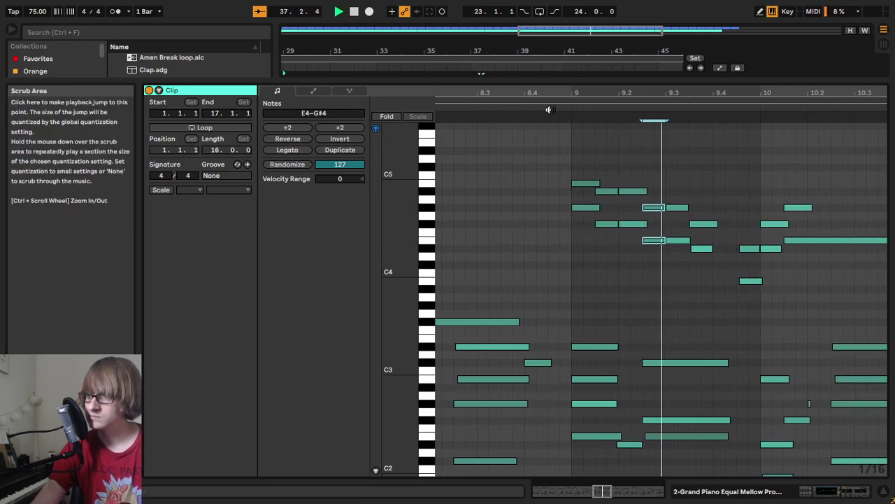
Step: Shorten the F#4 at 9.3.3, duplicate the D#4–F#4 pair to 9.4, and play back from just before bar 9
click(633, 248)
shift+click(638, 224)
click(646, 223)
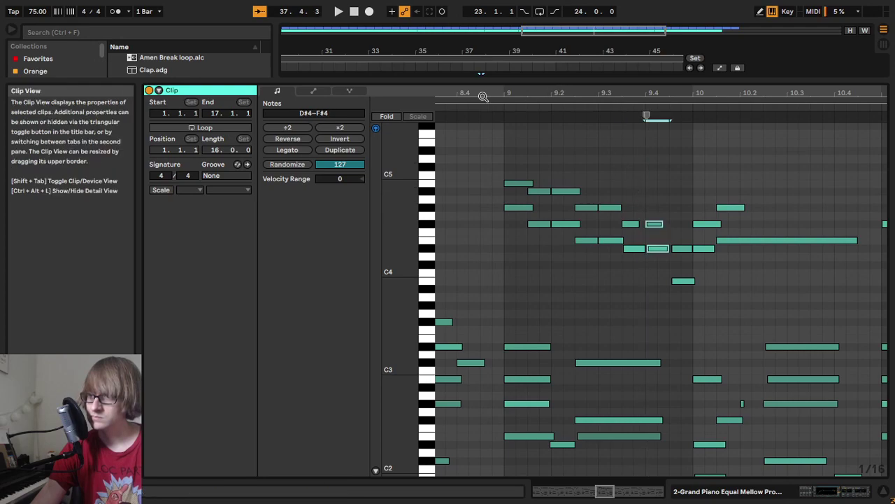
click(493, 116)
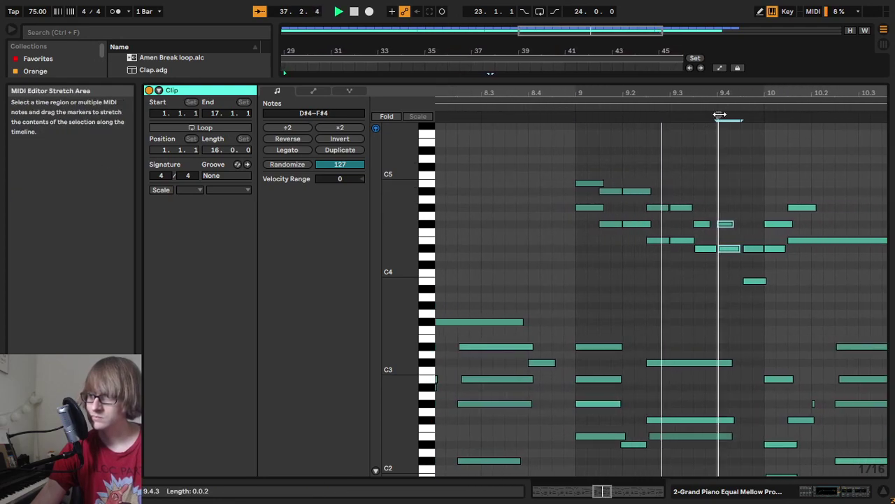
drag(715, 89, 664, 133)
key(space)
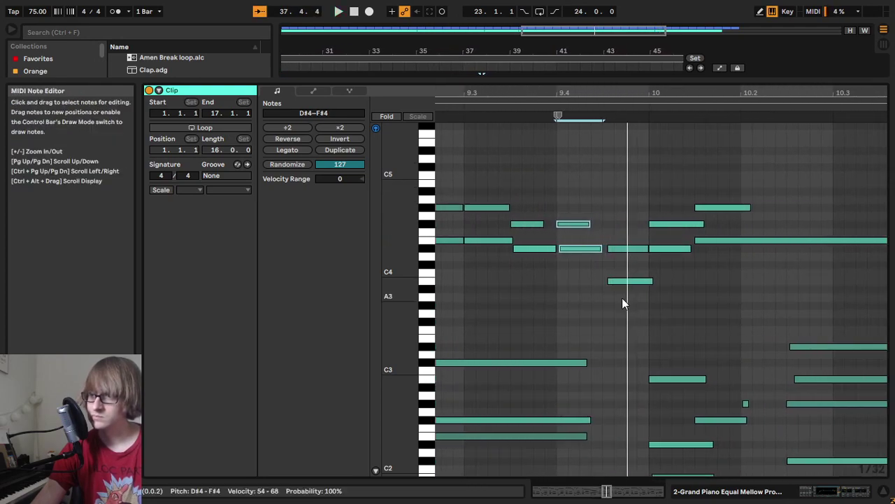
Step: Delete the E4–G#4 pair at clip position 10.1.3 and play the transition into bar 10
drag(626, 306, 633, 198)
drag(723, 256, 747, 173)
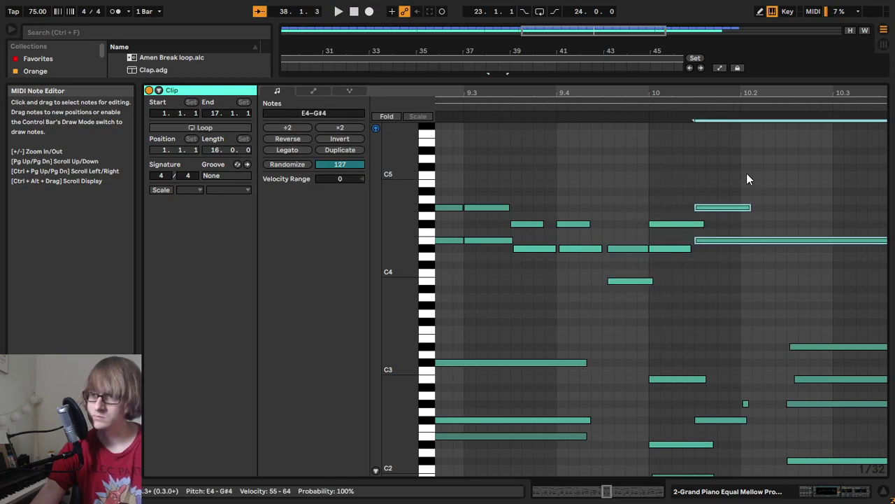
key(Delete)
click(516, 108)
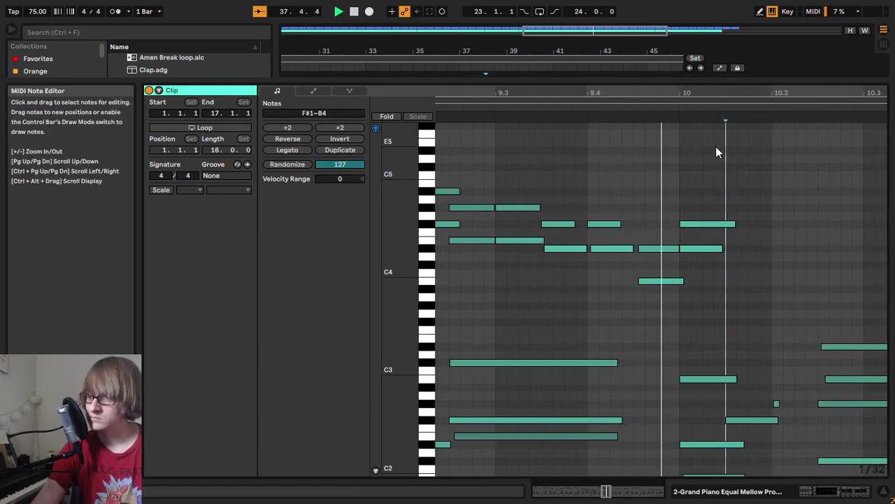
Step: Shift the B3–D#4 pair slightly earlier so it starts exactly at 9.4.3, and play back bars 9 and 10
drag(554, 312, 568, 217)
key(space)
drag(550, 89, 697, 69)
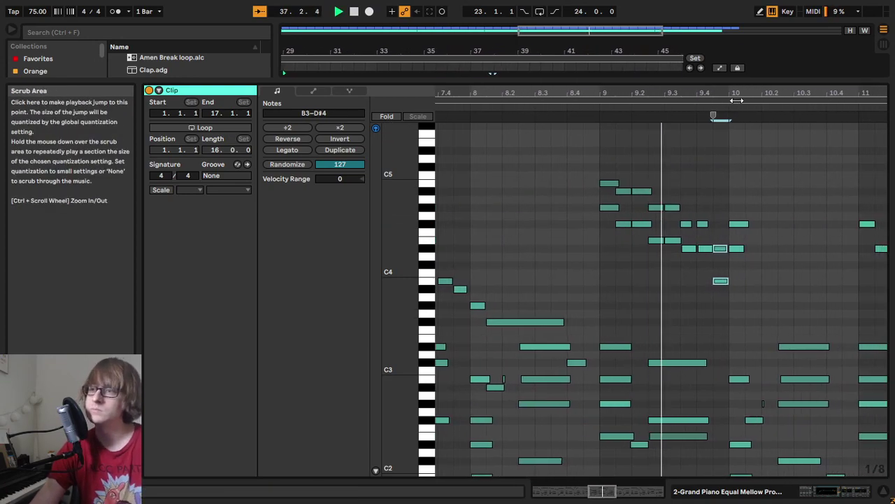
drag(722, 93, 719, 116)
scroll(630, 435, down, 10)
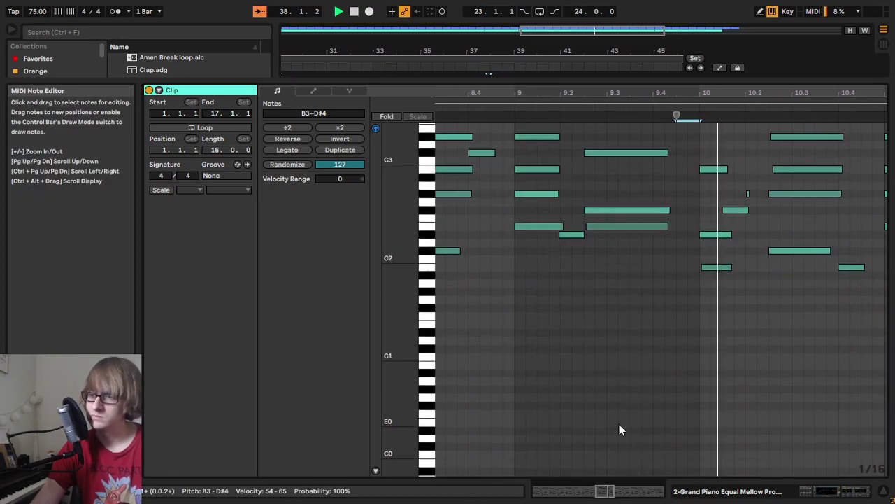
scroll(619, 421, up, 10)
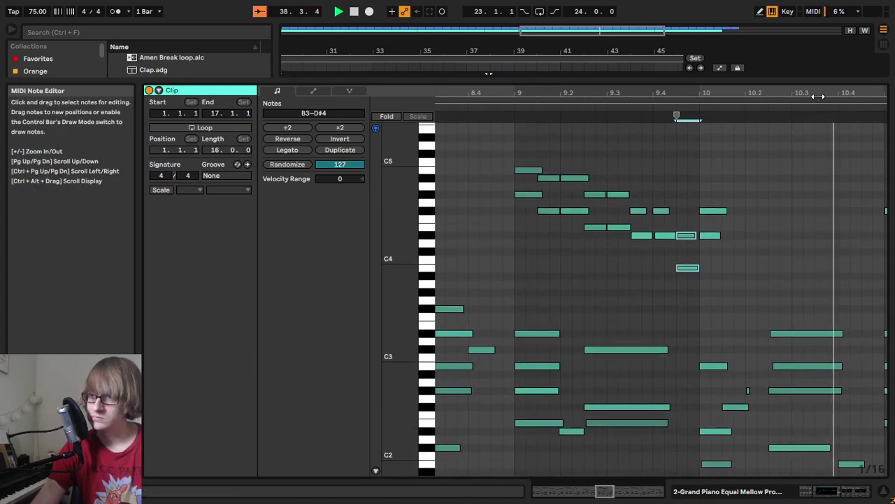
mouse_move(720, 116)
mouse_down()
mouse_move(722, 95)
mouse_move(721, 118)
mouse_up()
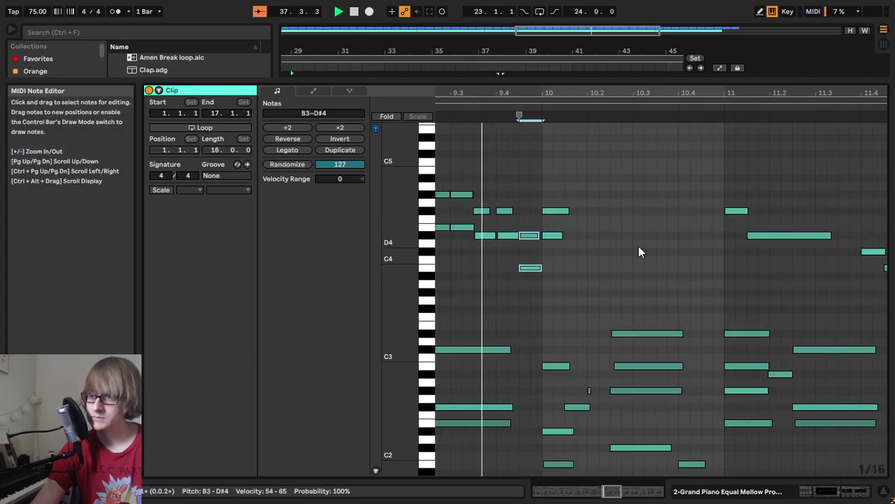
Step: Copy the F#4 at clip bar 10 to 10.3 and play the passage around it
click(556, 210)
key(space)
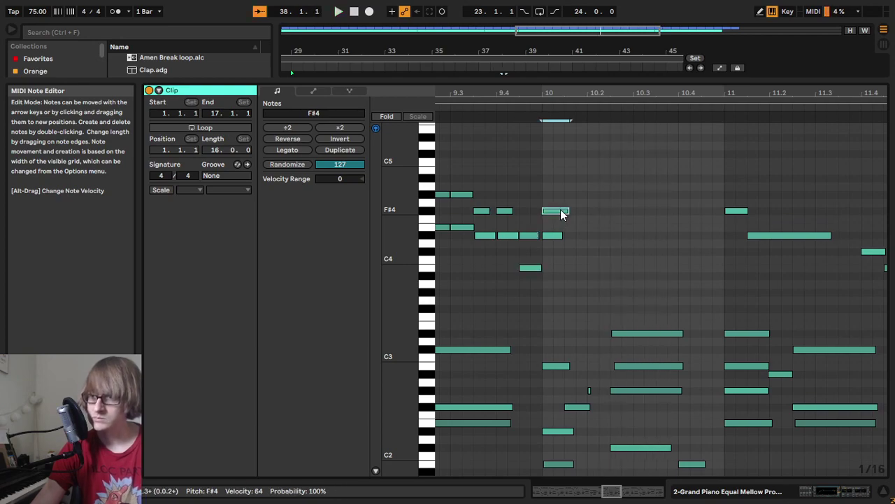
click(634, 214)
key(ctrl+v)
click(529, 110)
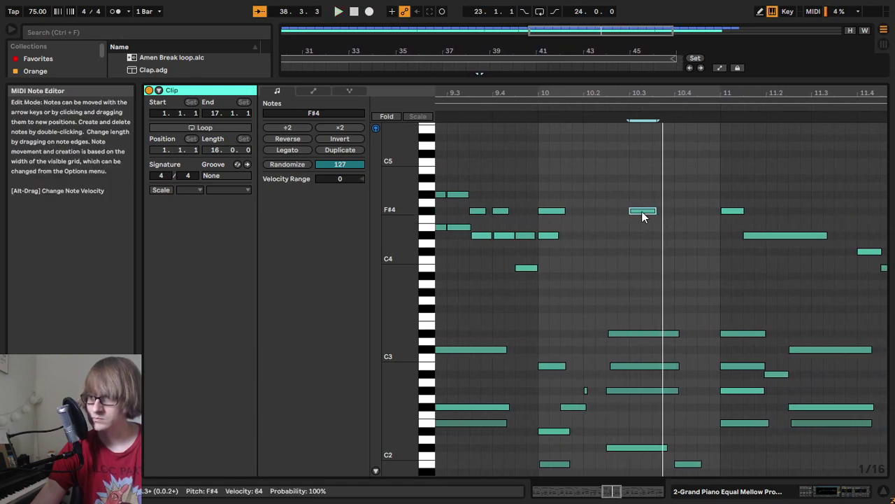
Step: Change the copied F#4 to a D#4 at 10.3.3 with velocity 50, and play back from just before bar 9
key(space)
drag(560, 93, 568, 63)
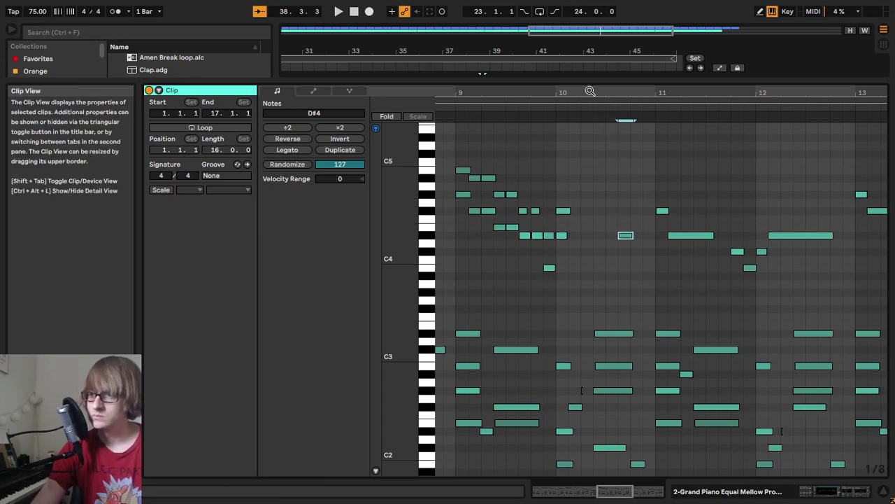
drag(564, 94, 625, 91)
click(516, 107)
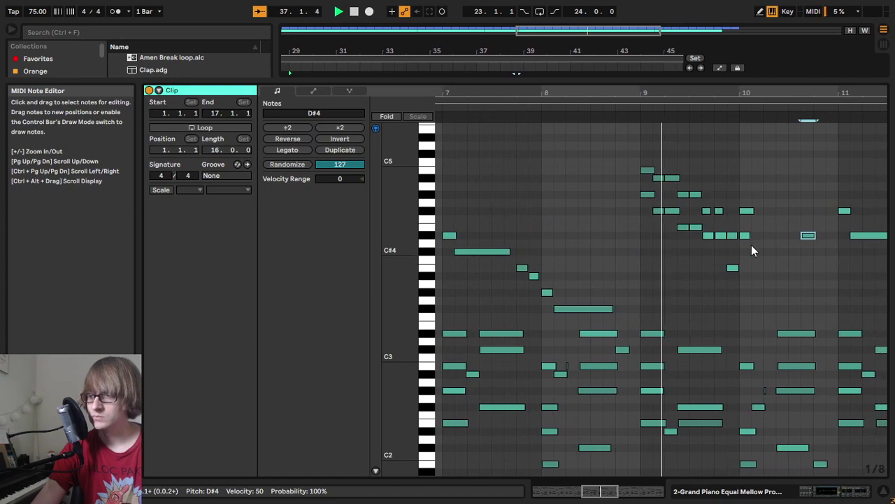
drag(742, 91, 733, 131)
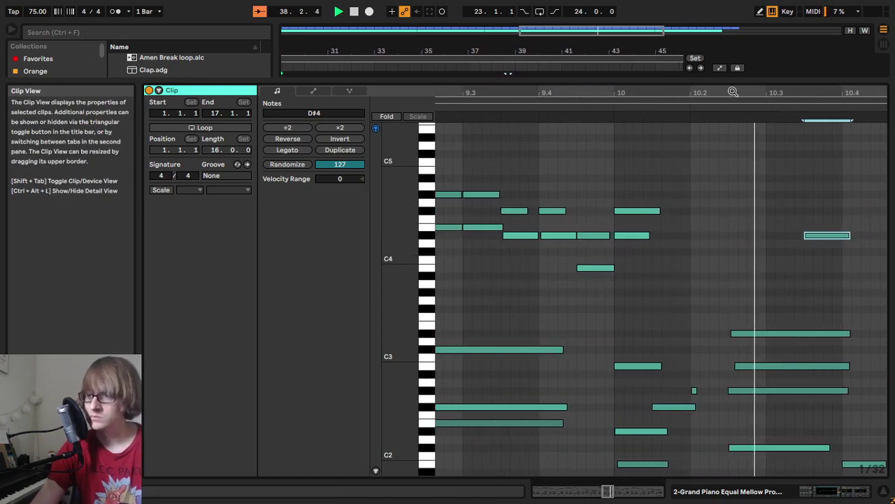
Step: Copy the B3 from 9.4.3 to clip position 10.4 and set the copy's velocity to 60
drag(782, 91, 615, 73)
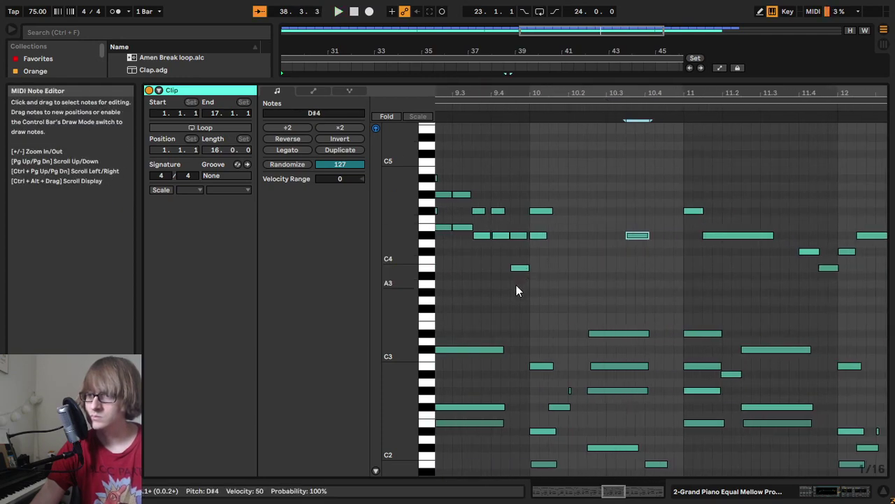
click(593, 107)
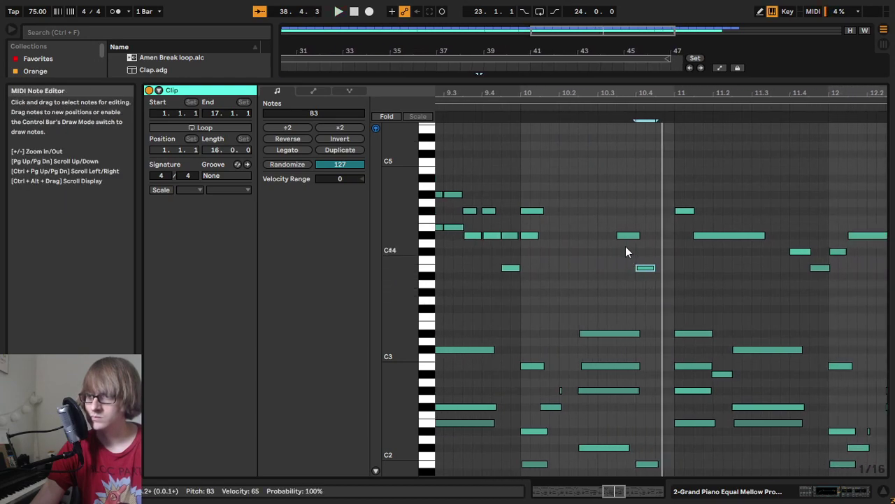
click(624, 253)
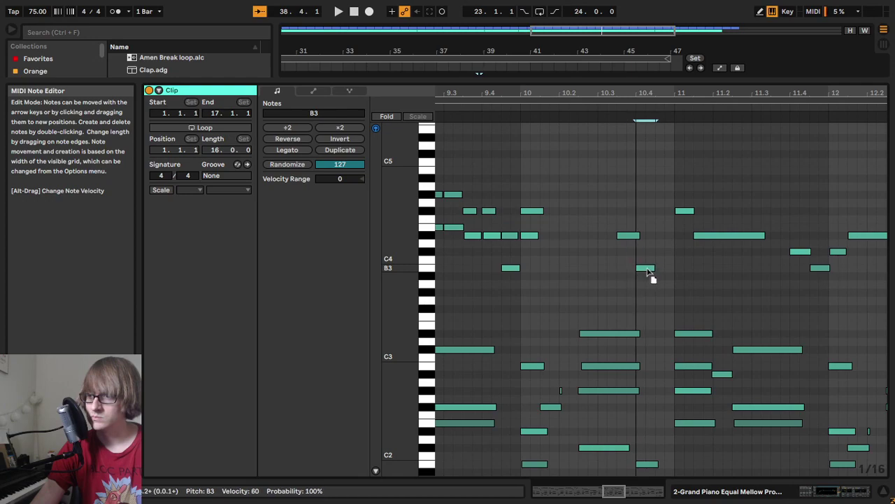
Step: Play back clip bar 10 and examine the D#4 and B3 notes around 10.4
click(601, 98)
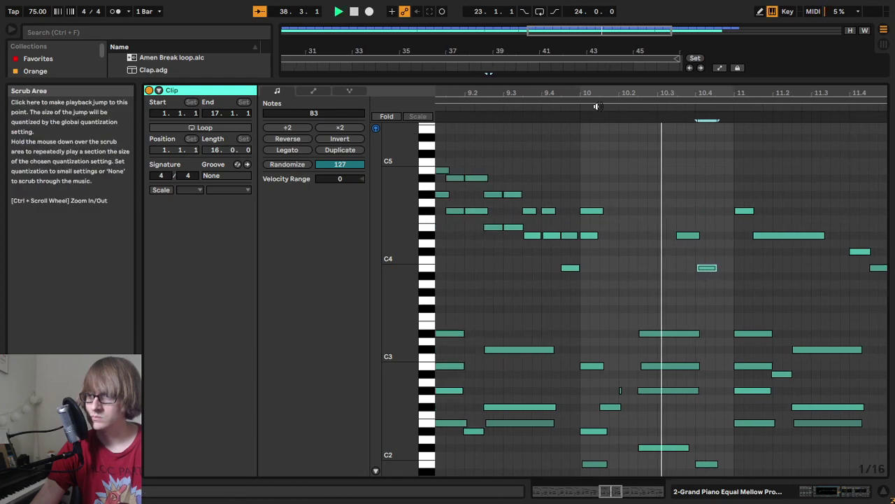
key(space)
drag(617, 94, 626, 149)
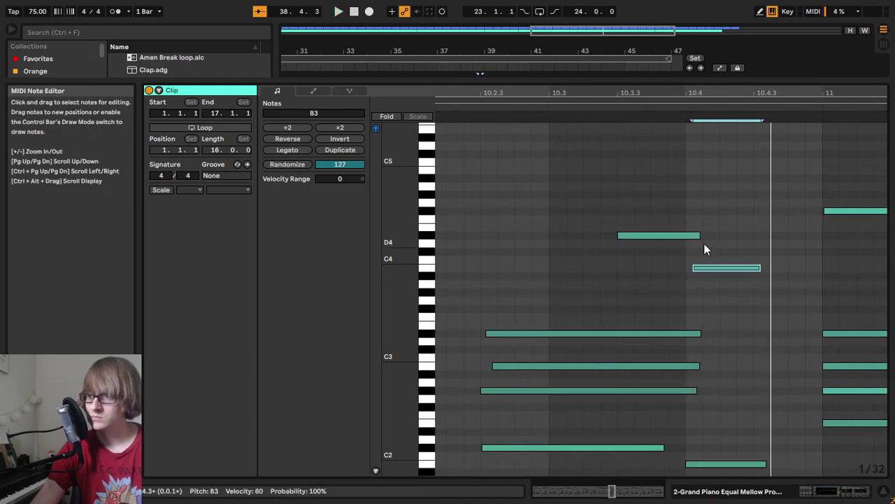
Step: Copy the velocity-50 D#4 from 10.3.3 to clip position 10.4.3
click(639, 237)
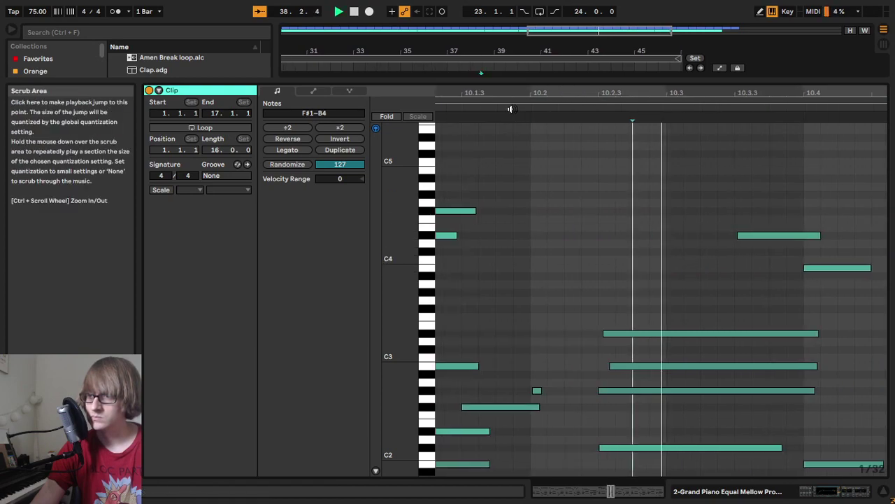
drag(536, 90, 655, 70)
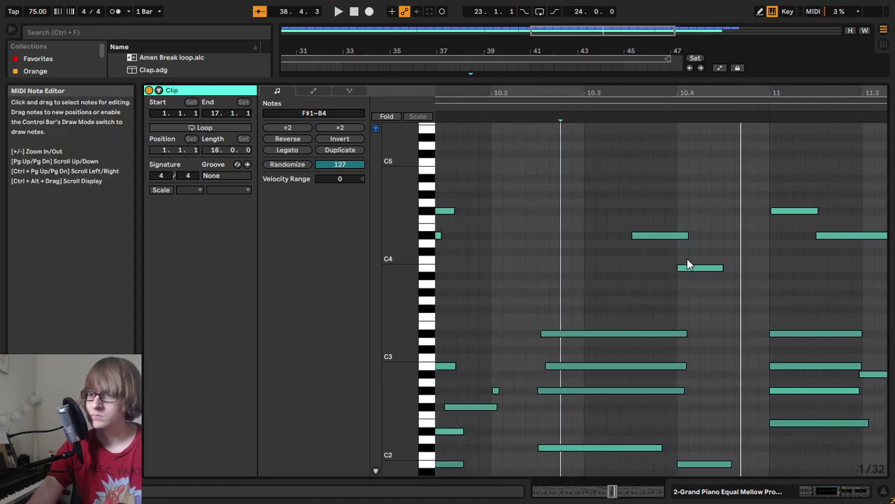
click(653, 262)
click(664, 236)
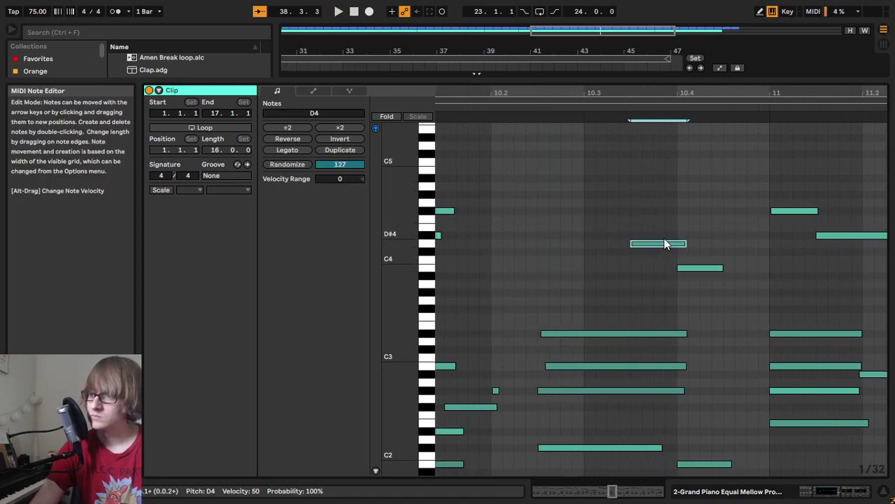
double_click(726, 237)
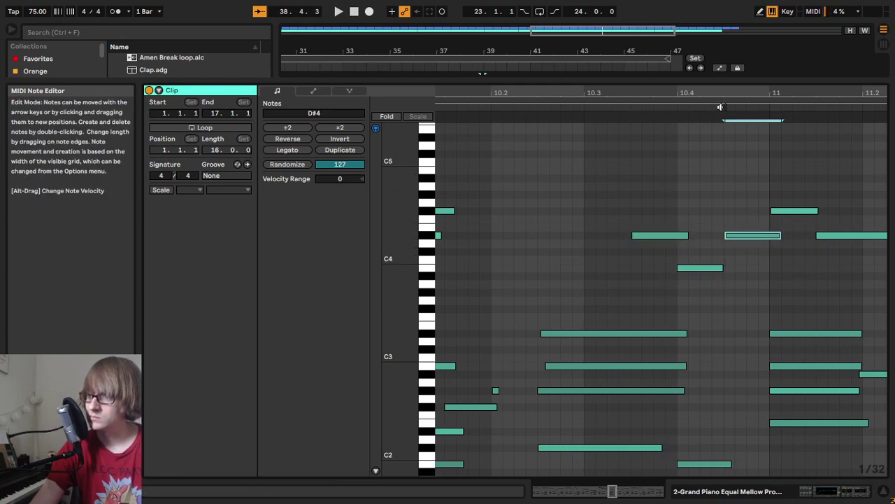
Step: Play the clip from around bar 8 and again from bar 9 to check the melody leading into bar 11
key(space)
drag(729, 95, 448, 21)
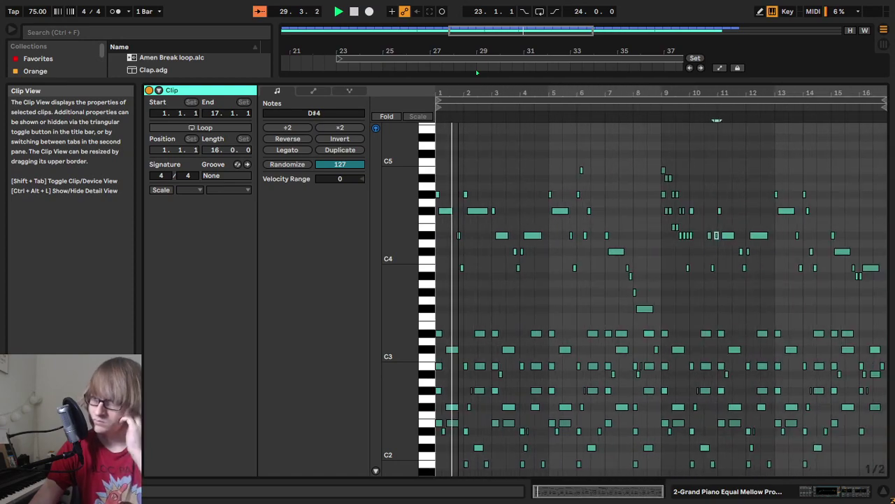
key(space)
click(630, 105)
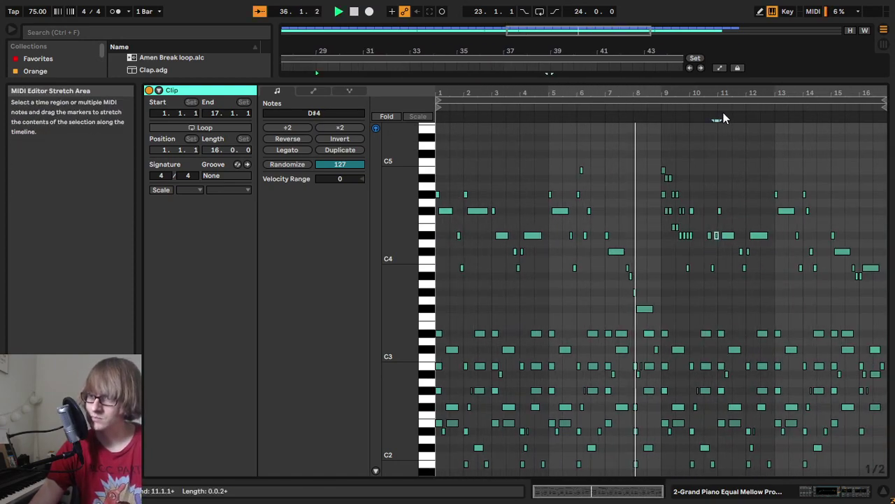
drag(688, 83, 686, 92)
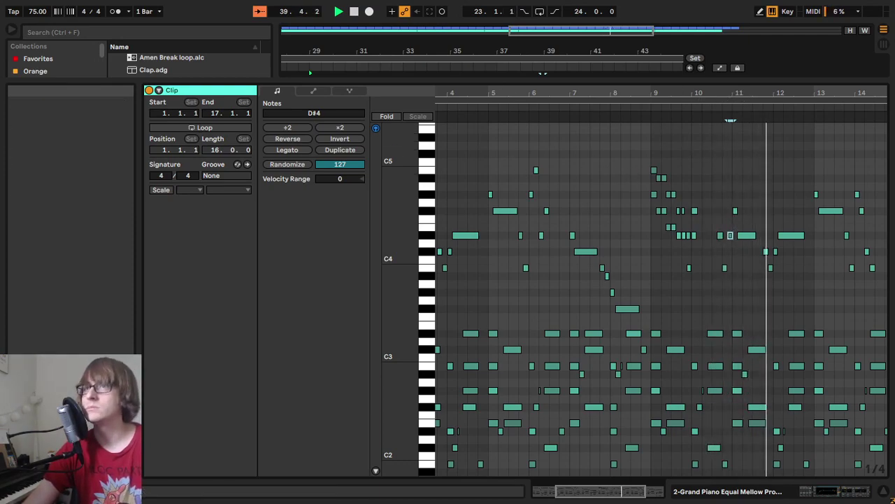
click(700, 172)
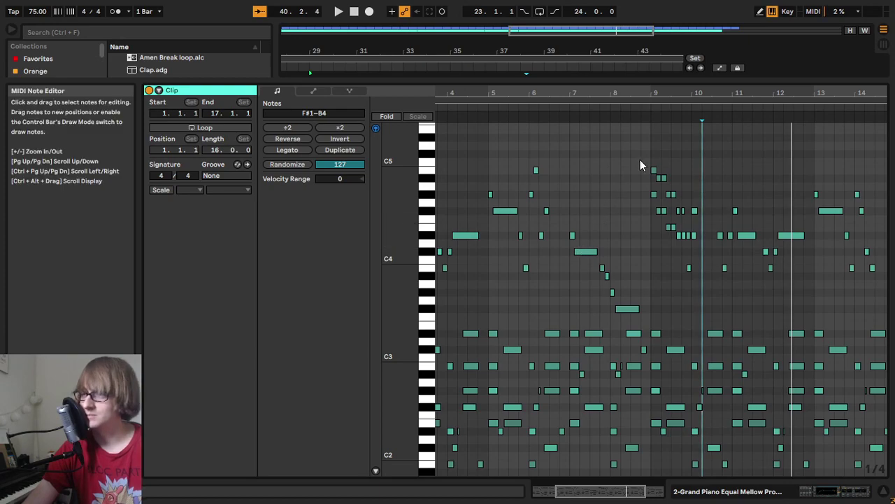
click(656, 104)
drag(732, 92, 623, 161)
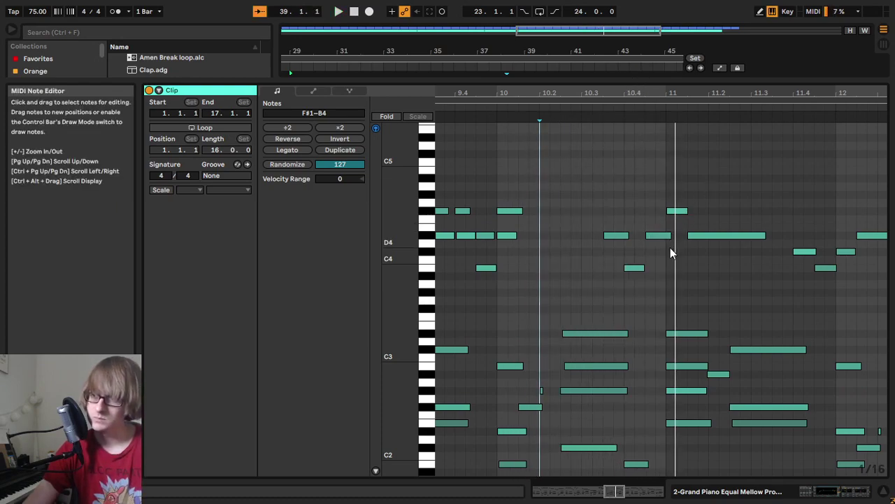
Step: Copy the A#4 at clip position 9.2 to the start of clip bar 11, above the F#4
click(676, 210)
drag(649, 91, 730, 72)
click(535, 211)
click(528, 178)
drag(528, 223, 526, 175)
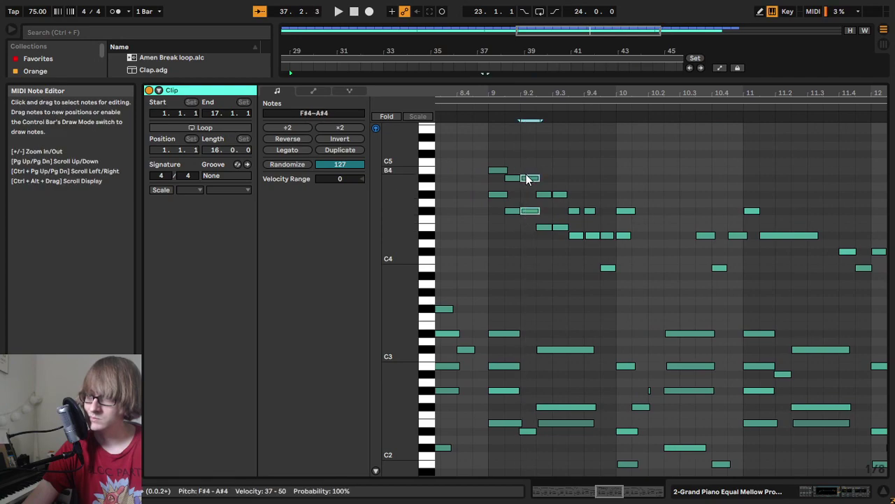
click(527, 179)
click(748, 180)
key(ctrl+v)
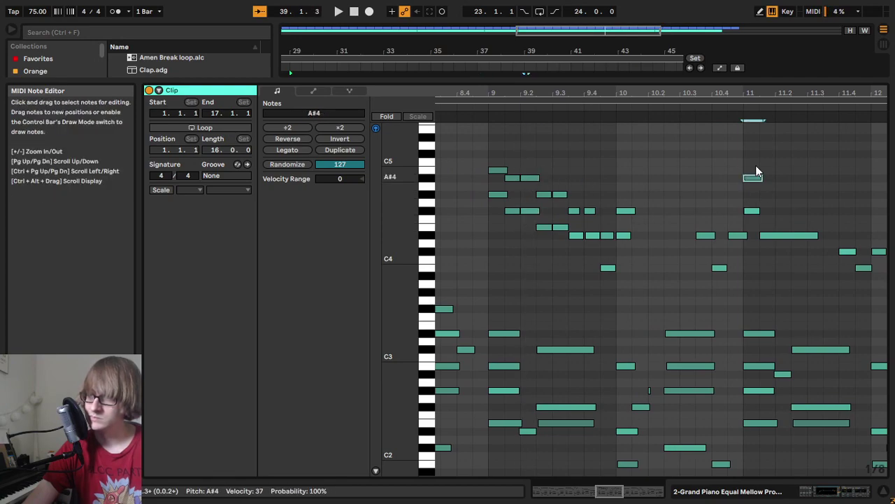
Step: Play the passage into clip bar 11 and delete the long D#4 at 11.1.3
click(690, 105)
drag(712, 93, 671, 126)
key(space)
click(724, 236)
key(Delete)
Step: Copy the B3–A#4 melody run from 9.2 through the end of bar 9 to the start of clip bar 11 and play it back
drag(632, 219, 647, 150)
drag(638, 93, 810, 70)
drag(521, 237, 547, 159)
drag(534, 280, 629, 153)
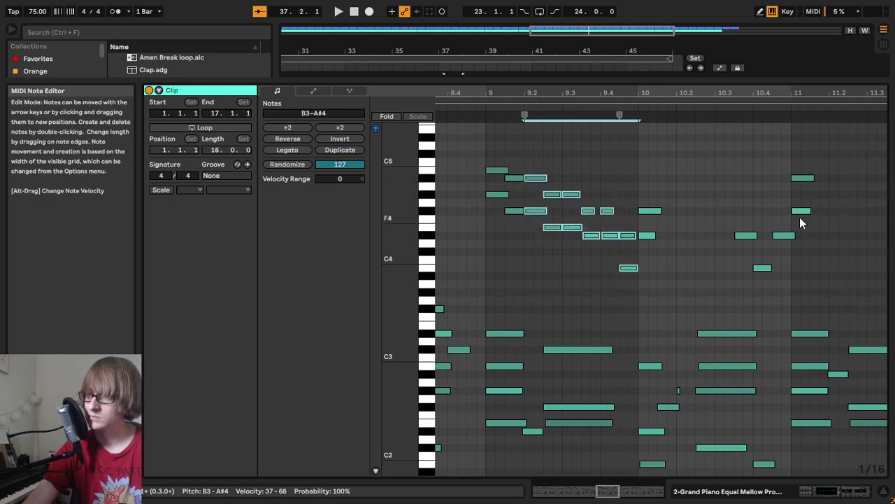
drag(799, 216, 817, 175)
key(ctrl+v)
click(720, 107)
drag(819, 93, 635, 92)
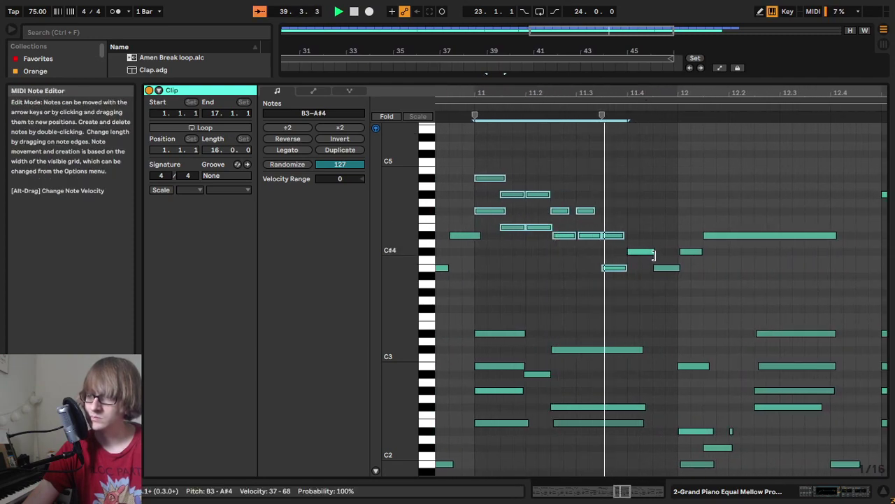
Step: Delete the four melody notes between beat 11.4 and the end of bar 12
click(644, 252)
drag(660, 312, 712, 295)
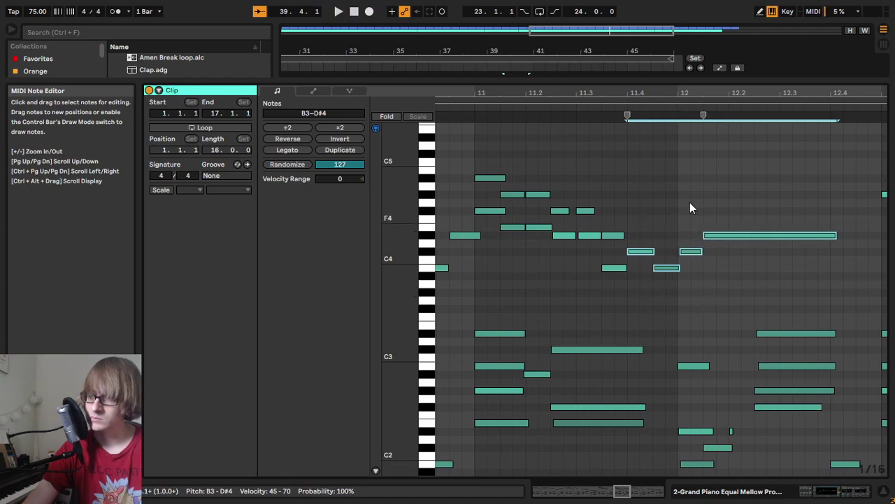
drag(676, 88, 760, 89)
key(Delete)
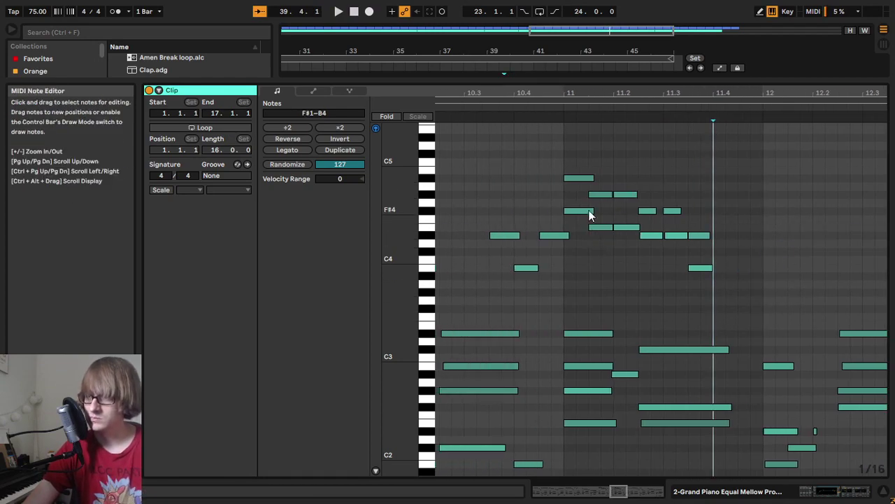
drag(569, 159, 575, 235)
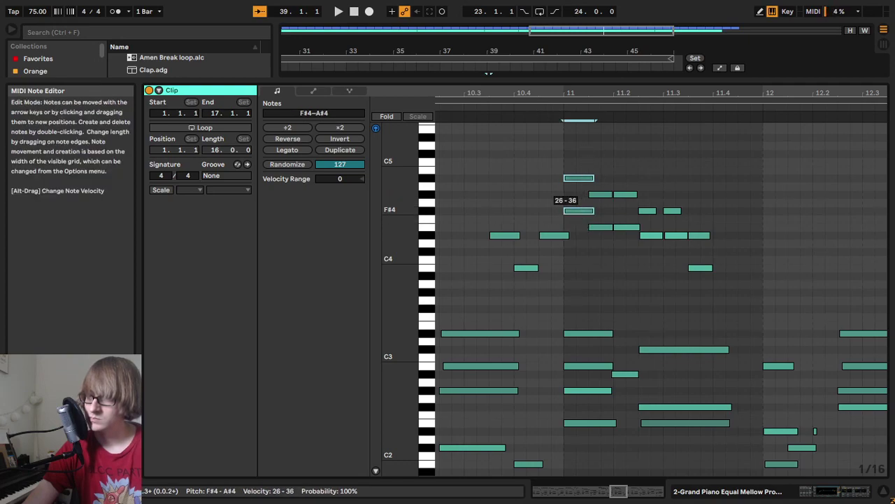
drag(604, 174, 599, 240)
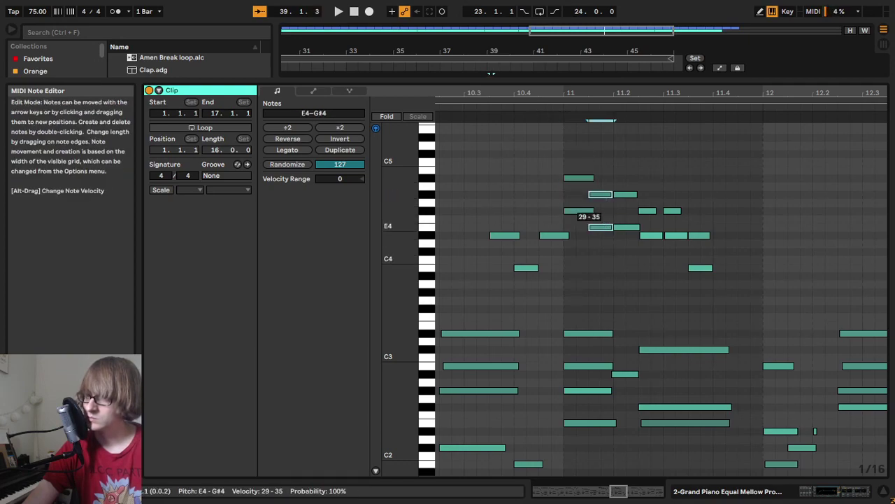
key(ctrl+z)
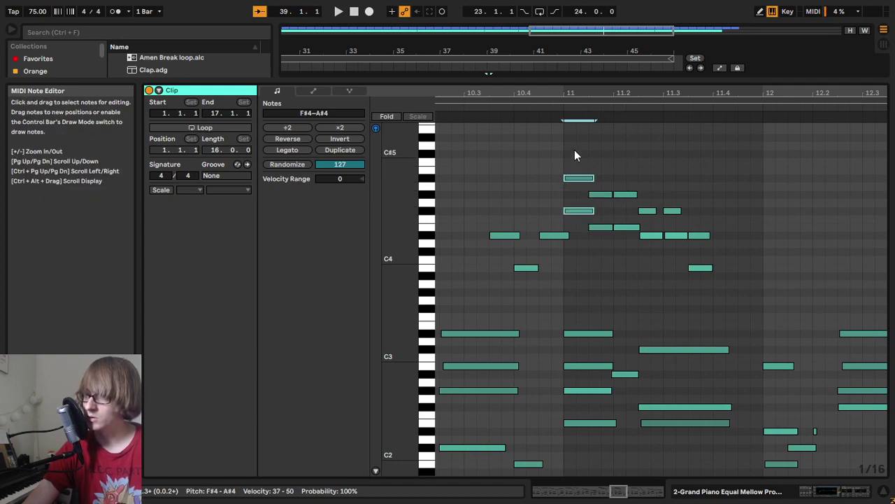
Step: Lower the velocities of bar 11's melody notes, then balance the pairs, with D#4–F#4 at 11.3 at 48–60 and the last B3–D#4 pair at 52–63
drag(580, 145, 738, 289)
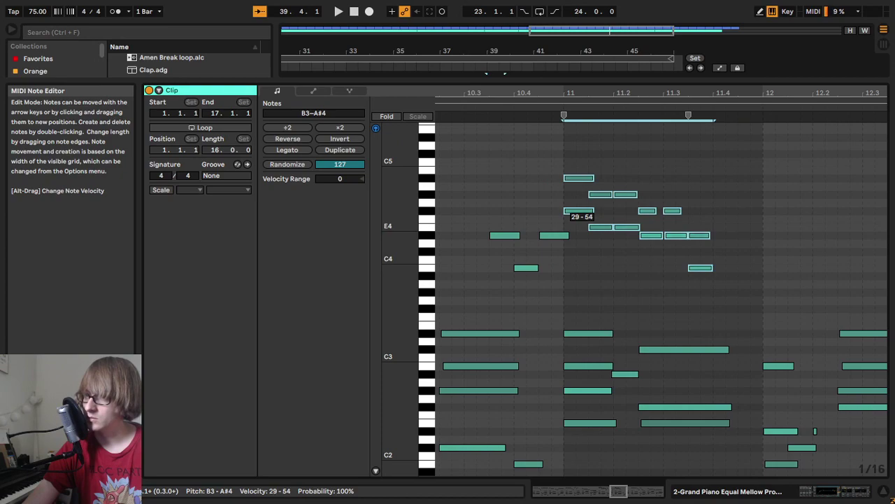
click(566, 165)
drag(570, 161, 578, 221)
click(604, 211)
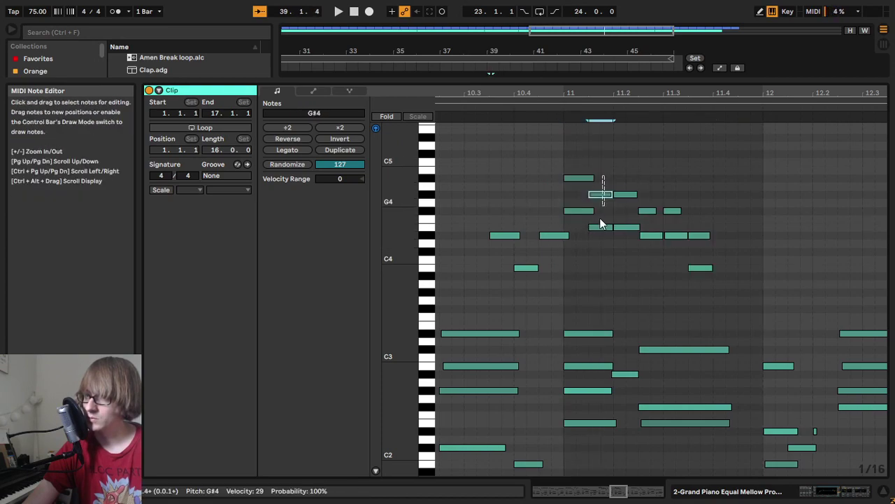
click(676, 201)
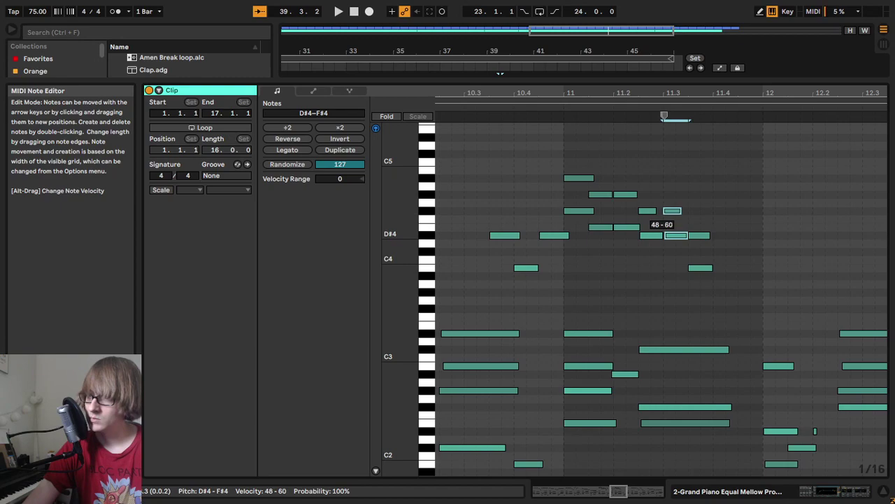
drag(706, 218, 705, 296)
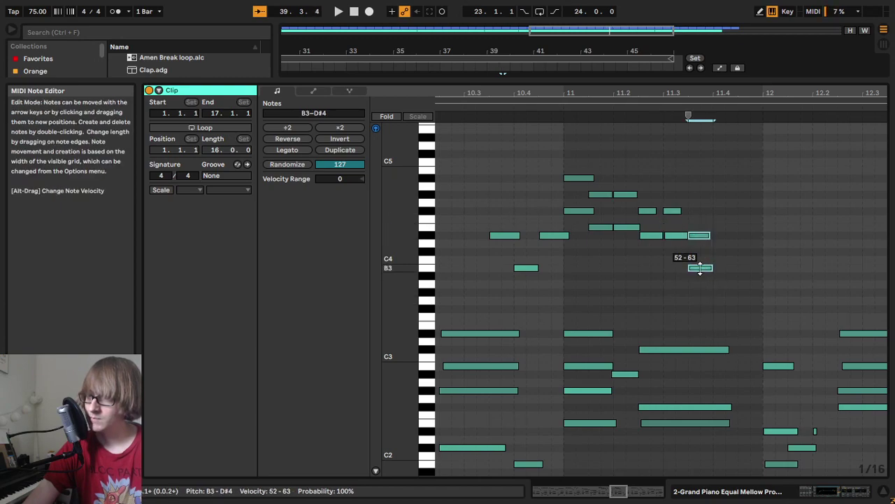
Step: Play back bar 11 and duplicate the D#4–F#4 note pair from beat 11.3 onto beat 11.4
click(479, 110)
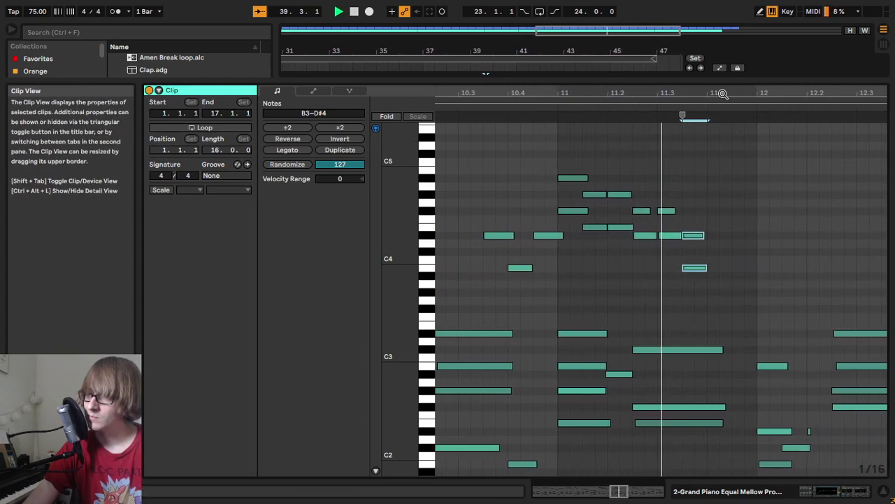
key(space)
drag(707, 93, 738, 77)
click(705, 105)
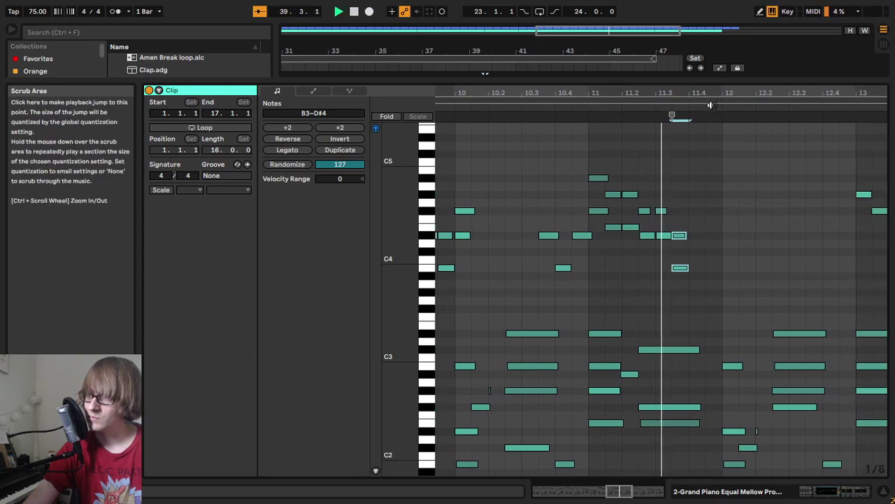
drag(688, 91, 686, 117)
key(space)
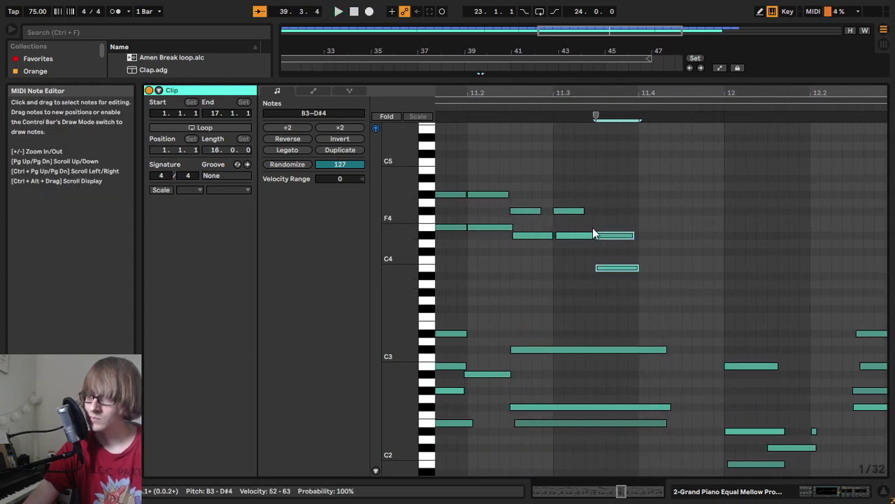
drag(580, 260, 564, 203)
key(ctrl+d)
key(space)
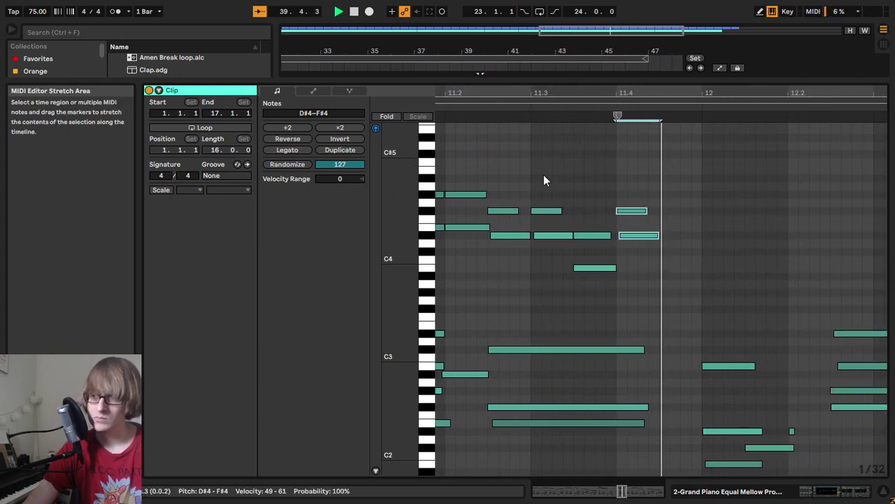
Step: Copy the B3–D#4 note pair from the end of beat 11.3 to the second half of beat 11.4 and to the start of bar 12
key(space)
drag(605, 283, 591, 230)
click(663, 220)
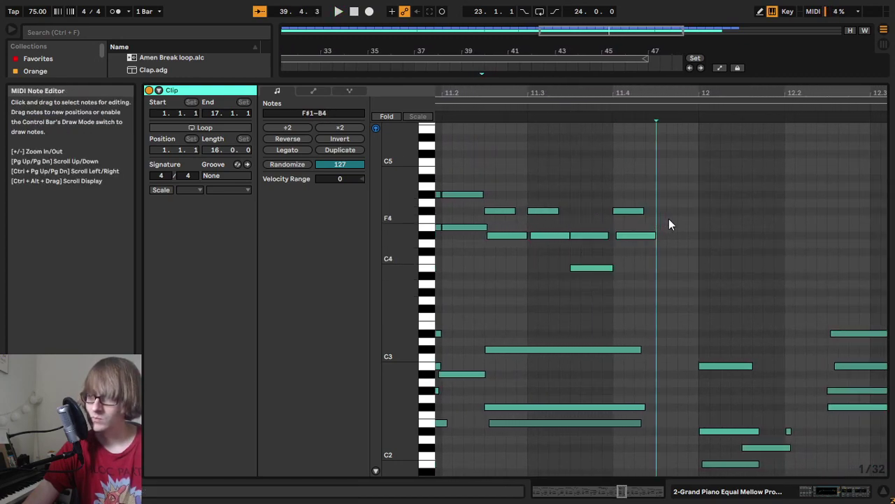
key(ctrl+d)
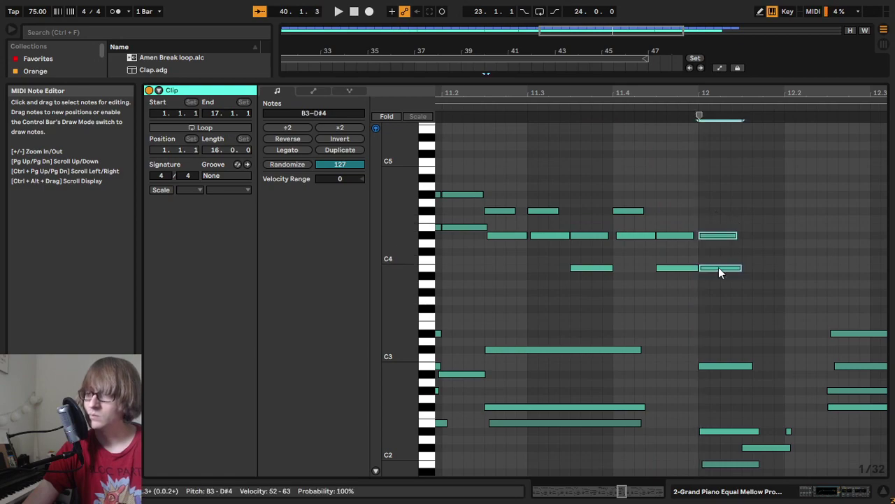
Step: Transpose the note pair at the start of bar 12 down to A#3 and C#4
drag(699, 288, 734, 270)
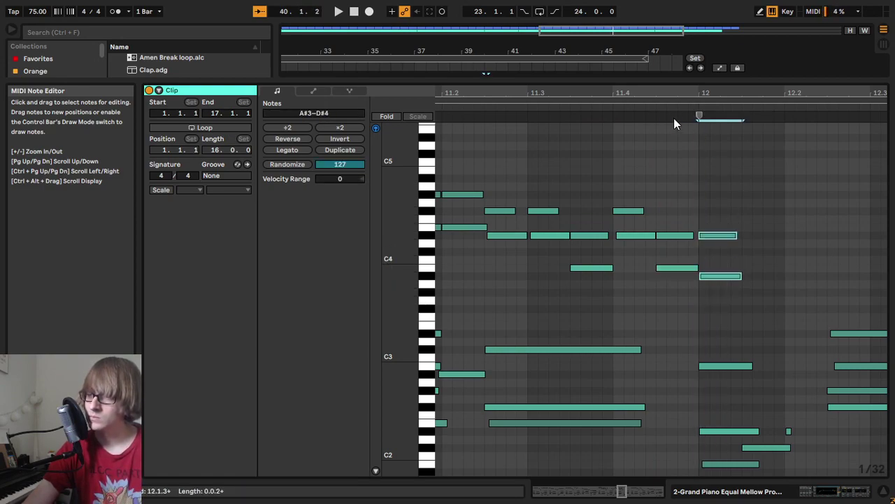
click(611, 112)
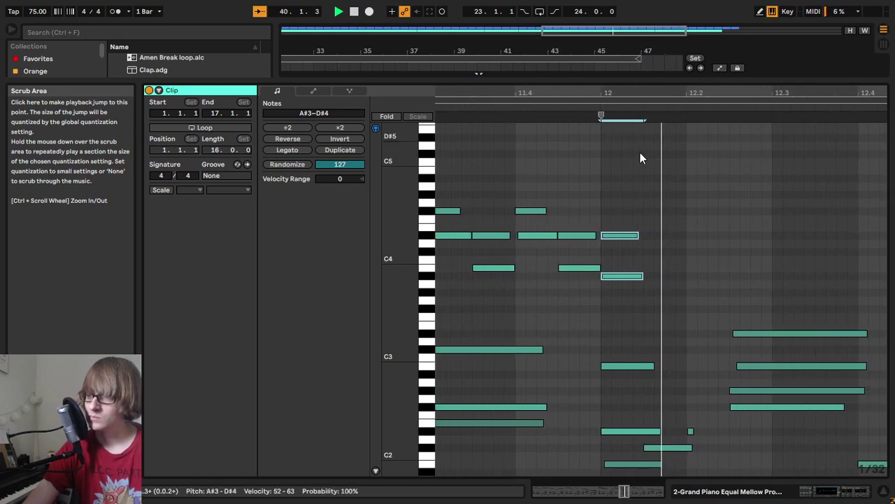
key(space)
click(554, 236)
key(Down)
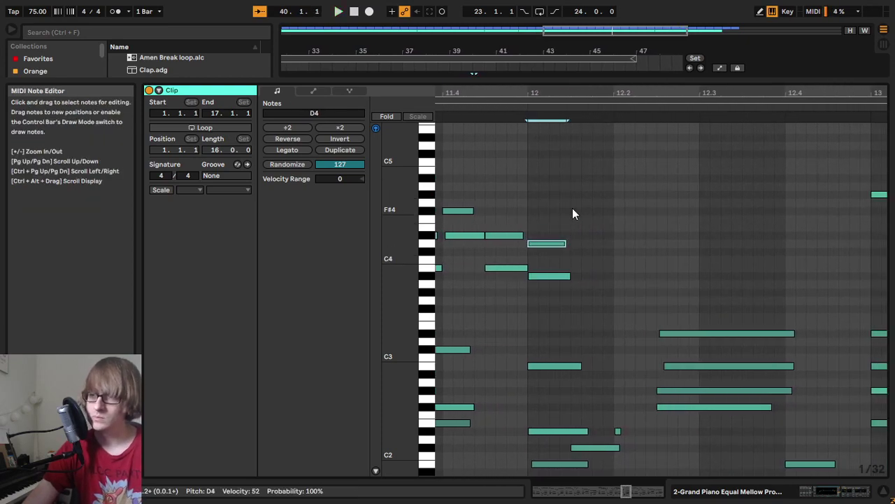
scroll(549, 119, left, 4)
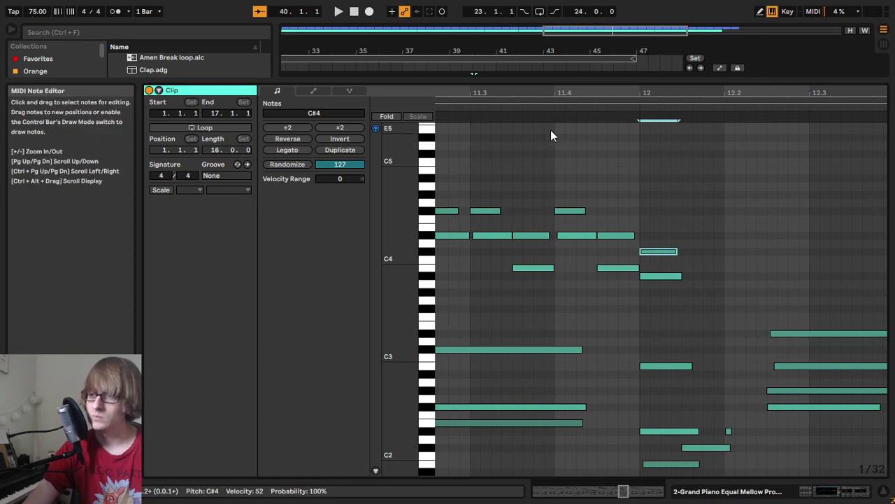
Step: Play back the melody from bar 9 through bar 12 to check the edited phrase
key(space)
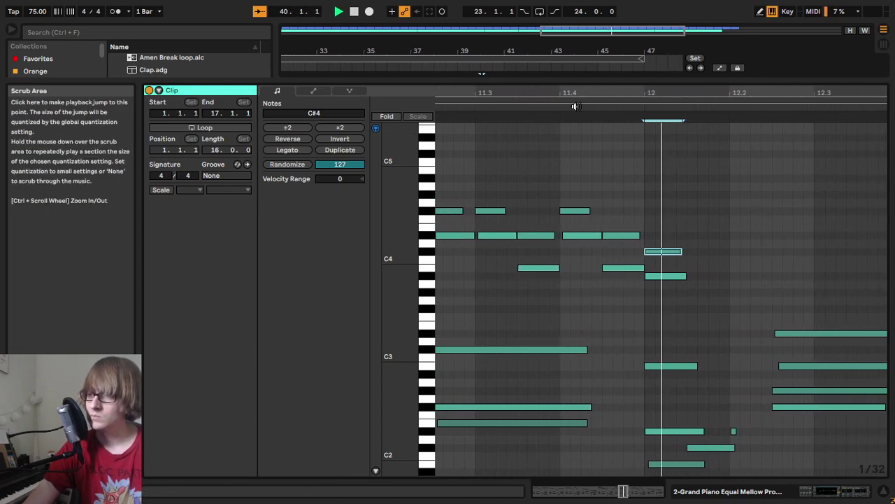
drag(635, 92, 722, 28)
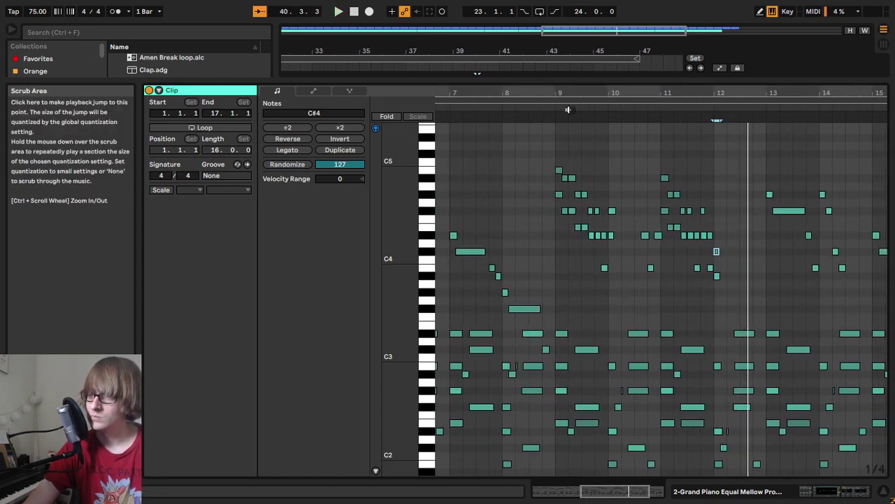
drag(815, 91, 855, 117)
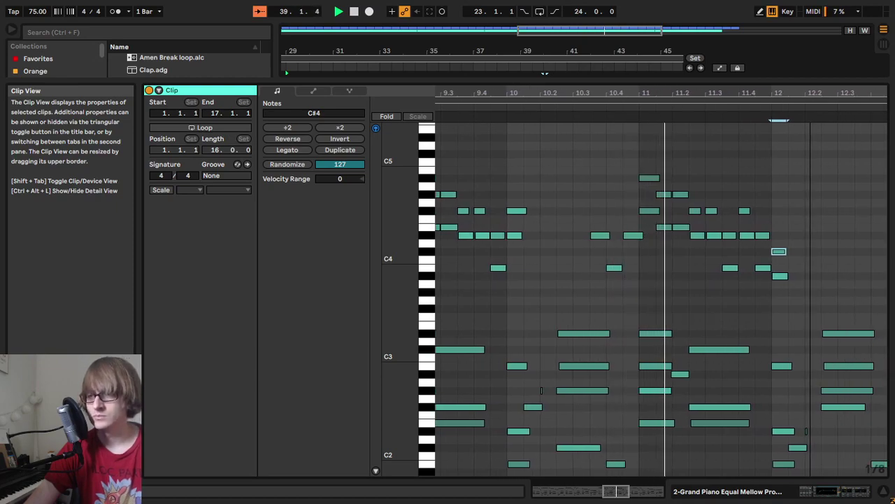
mouse_move(811, 93)
mouse_down()
mouse_move(585, 108)
mouse_move(628, 108)
mouse_move(632, 93)
mouse_move(685, 82)
mouse_move(678, 101)
mouse_move(662, 102)
mouse_move(687, 102)
mouse_move(614, 110)
mouse_move(636, 109)
mouse_up()
key(space)
click(543, 114)
key(space)
Step: Copy the three-note D#4–B3–D#4 pickup from the end of bar 10 to the end of bar 12 and play it back
drag(486, 287, 526, 223)
key(ctrl+c)
key(ctrl+v)
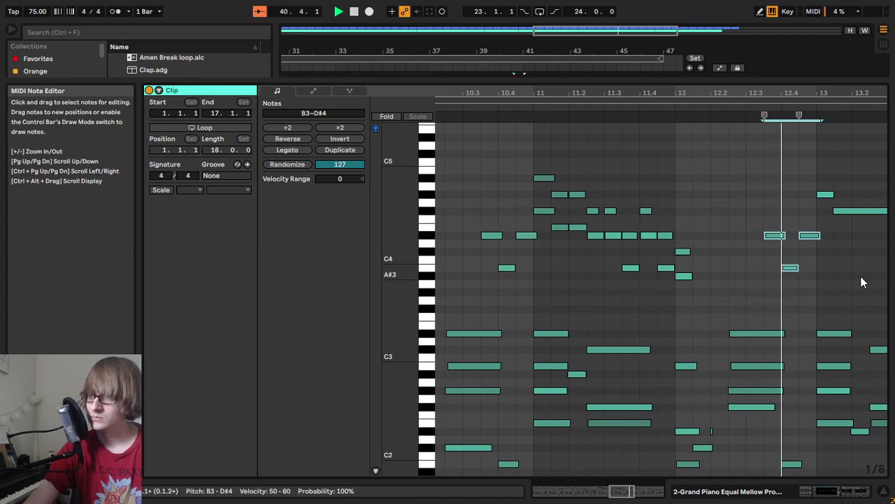
click(734, 110)
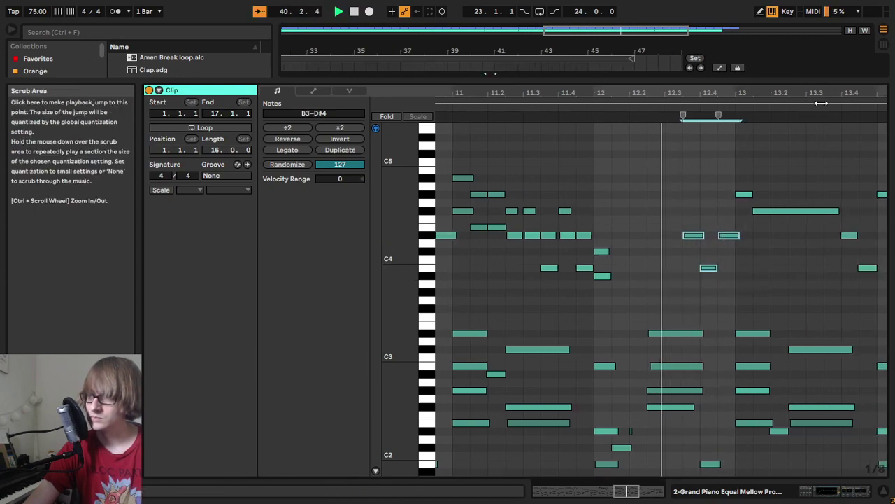
drag(736, 96, 832, 68)
key(space)
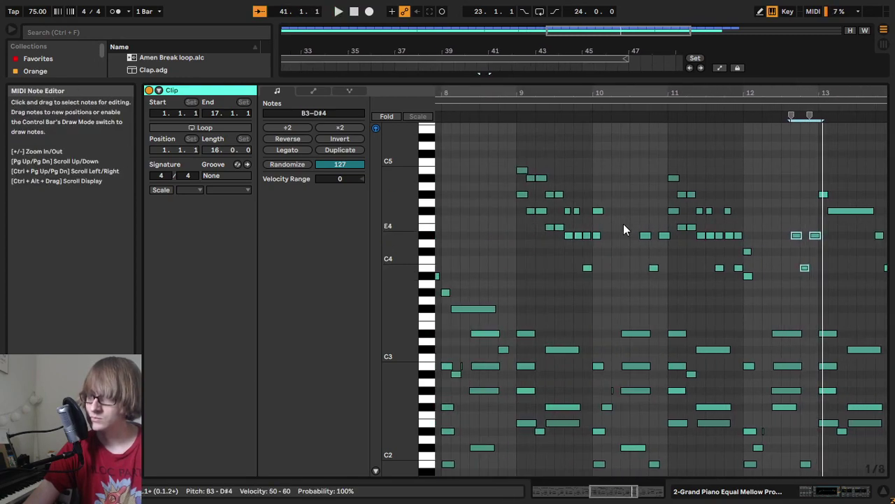
Step: Delete all upper melody notes from bar 13 to the end of bar 16, keeping the lower accompaniment
drag(590, 288, 587, 226)
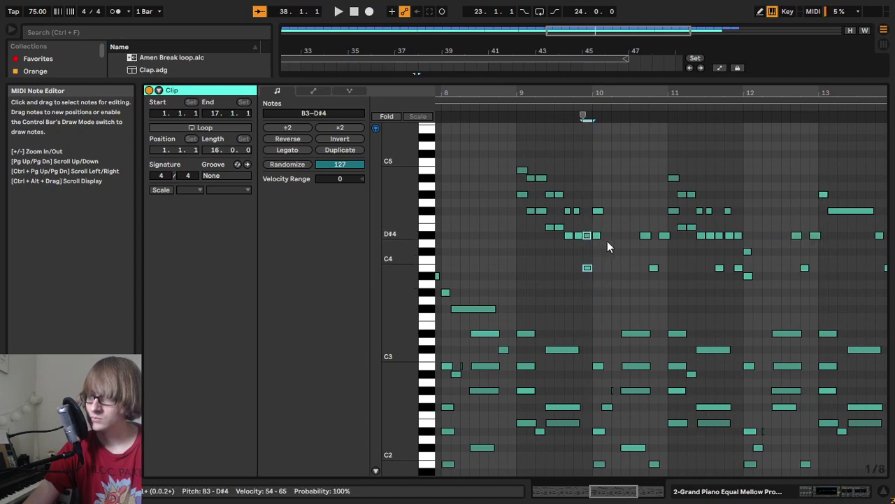
drag(844, 98, 620, 98)
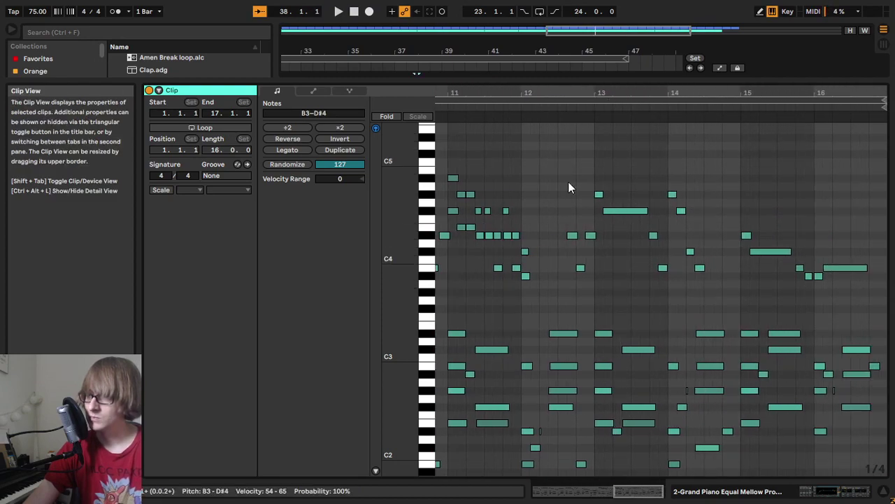
drag(596, 179, 886, 307)
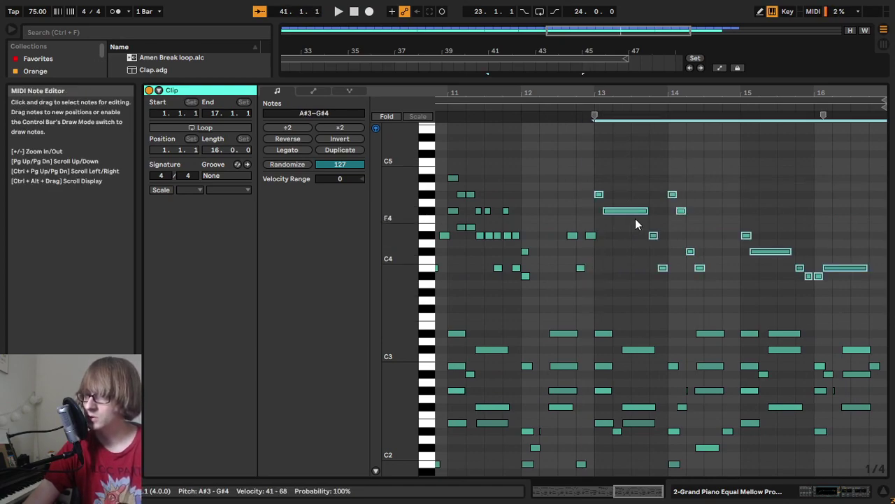
key(Delete)
Step: Play back the remaining melody to check how bars 9 to 12 lead into the pickup at beat 12.4
key(Home)
key(space)
drag(707, 91, 479, 64)
click(619, 105)
drag(813, 91, 805, 90)
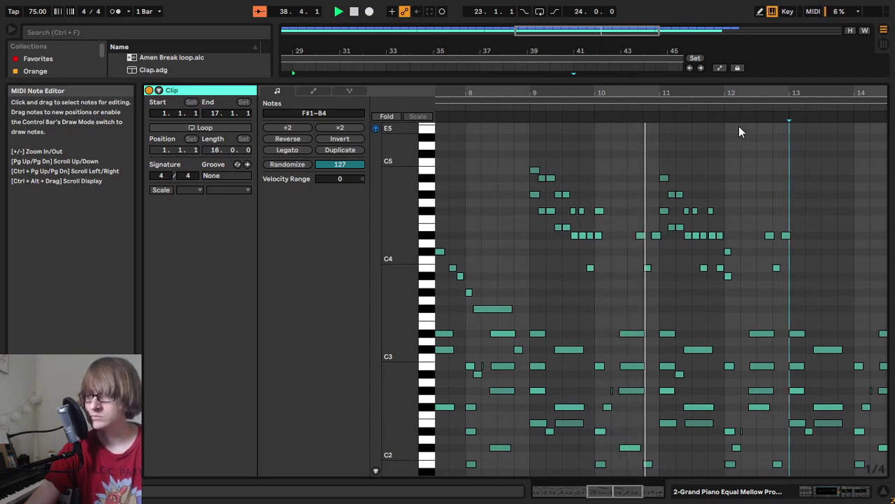
drag(764, 91, 497, 134)
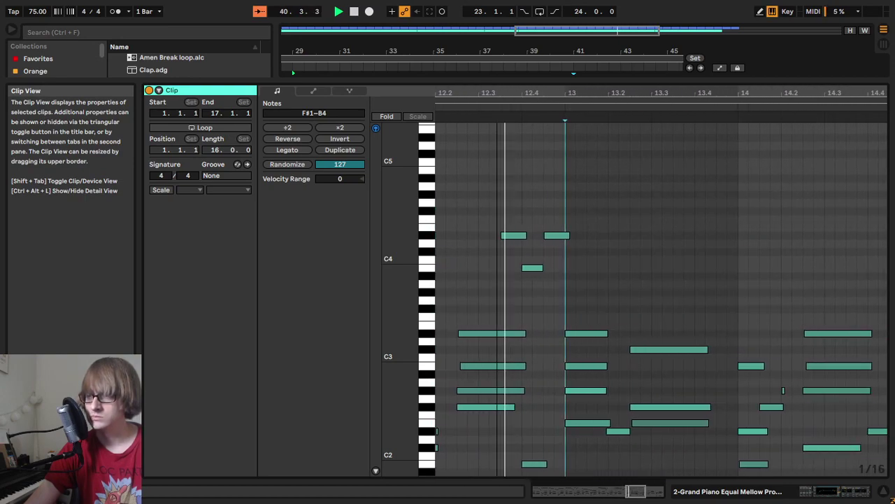
click(514, 236)
key(space)
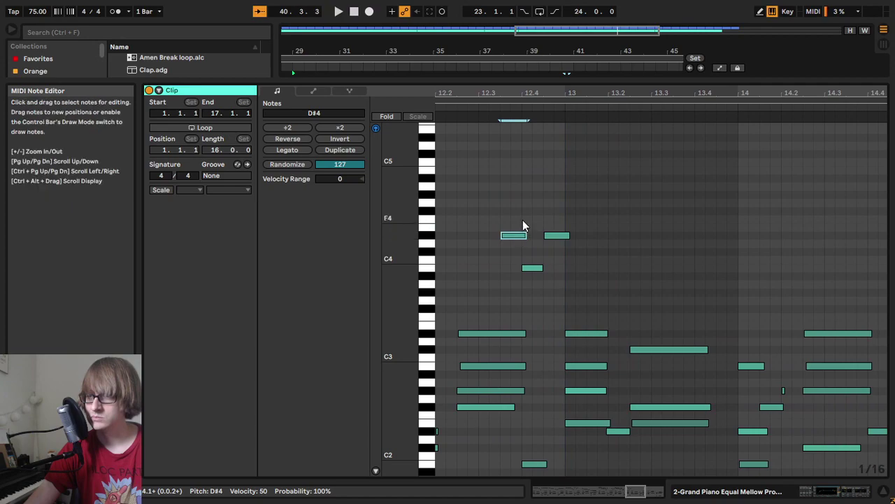
Step: Add a short E4 note at beat 12.4 and a short D#4 note right after it above the B3 note
double_click(527, 226)
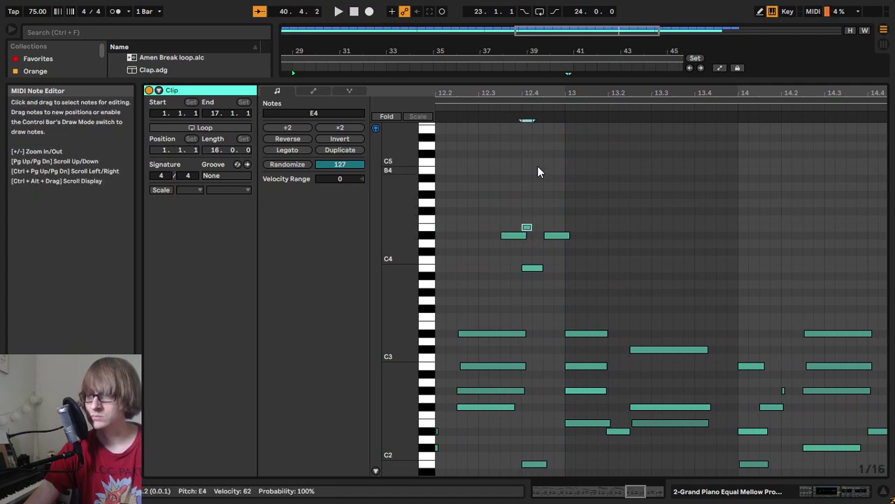
click(490, 110)
key(space)
drag(647, 95, 649, 140)
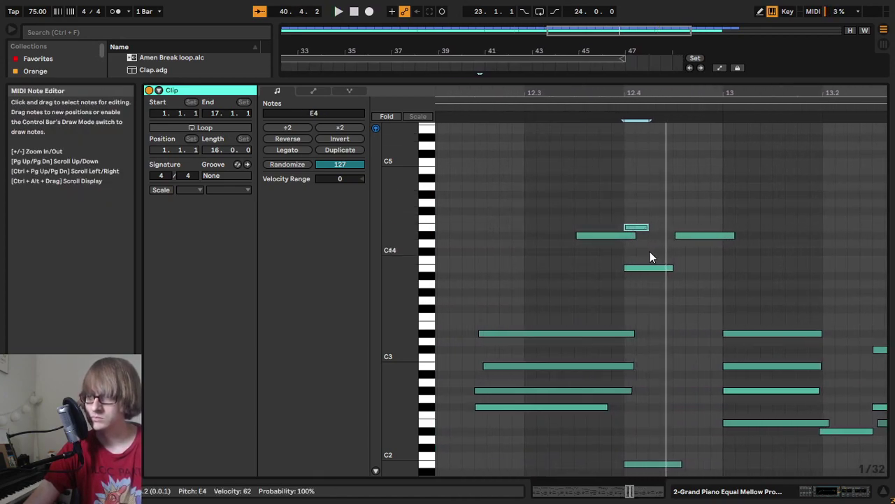
click(645, 268)
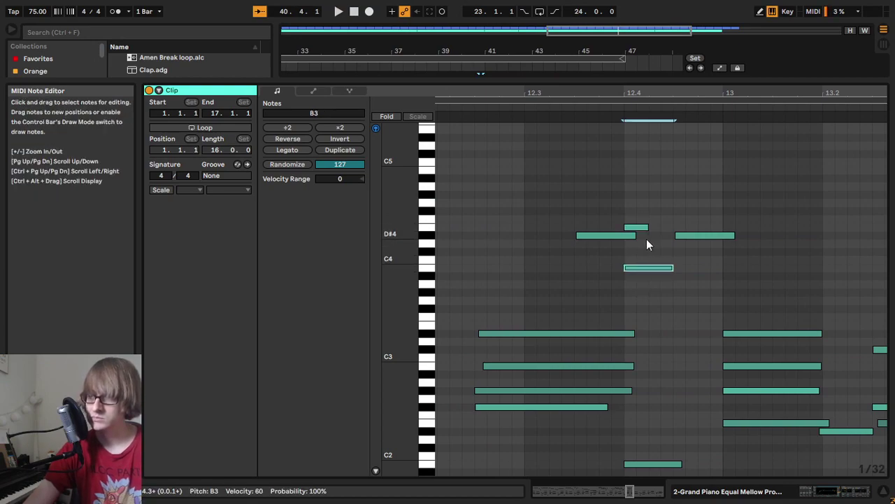
double_click(655, 236)
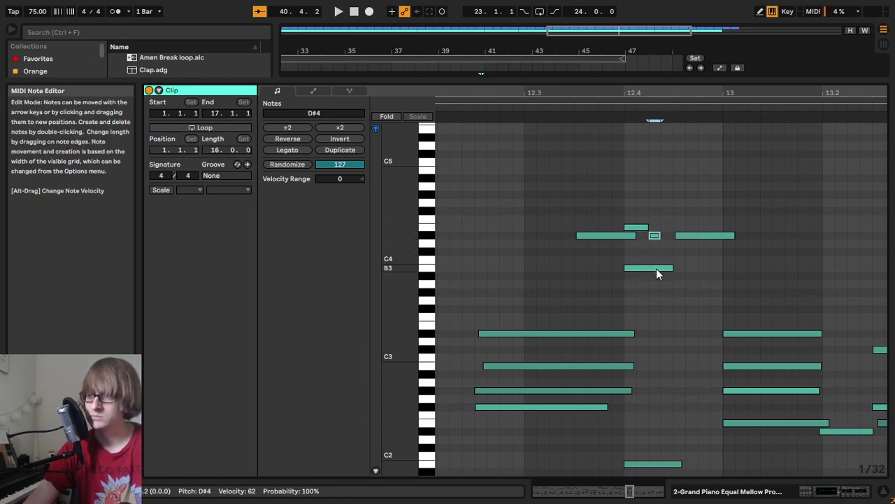
Step: Delete the B3 note at beat 12.4, lengthen the short D#4 note, and move the pickup's last D#4 note down to B3
double_click(657, 268)
click(557, 111)
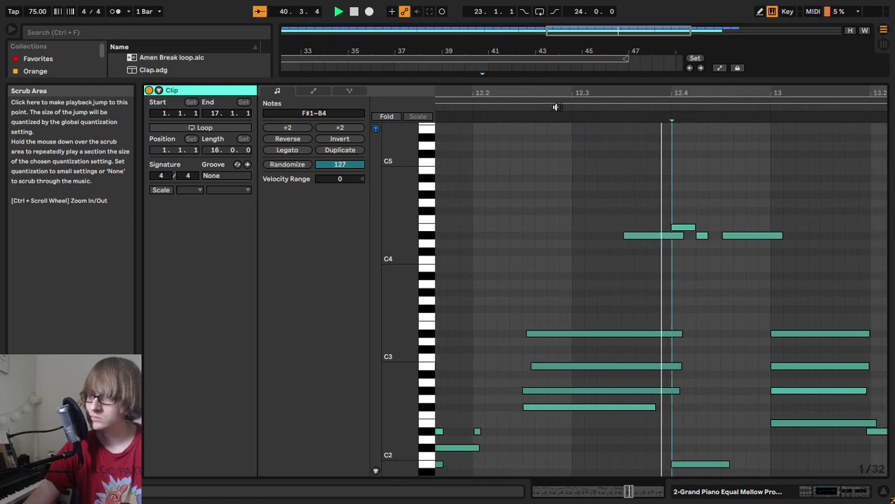
key(space)
drag(644, 237, 679, 244)
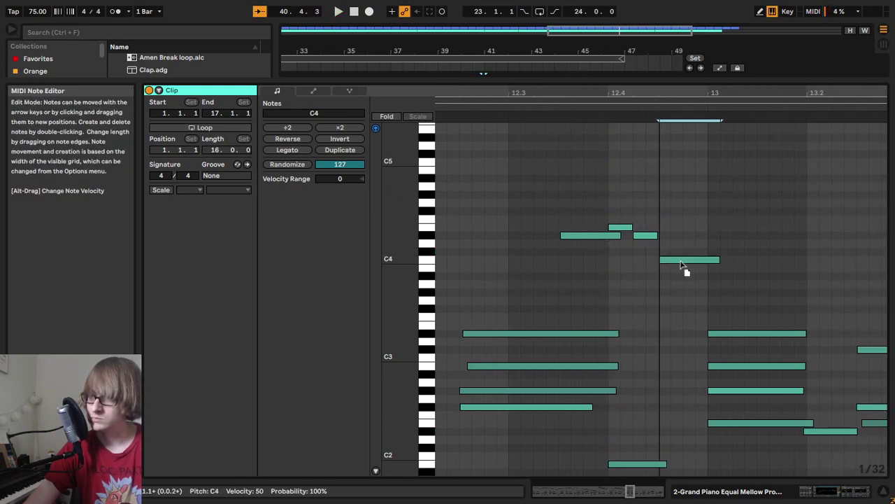
Step: Add a short D#4 note just before bar 13 and shorten the B3 note ahead of it to the same length
click(683, 239)
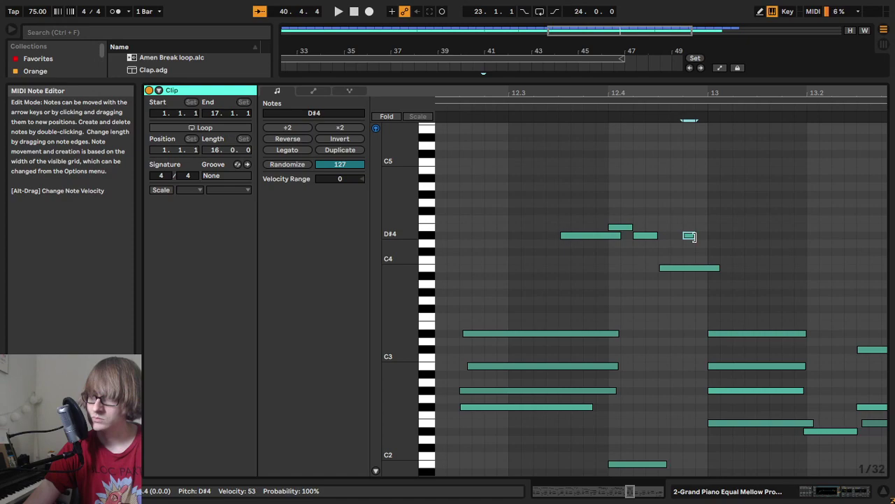
click(708, 237)
click(537, 120)
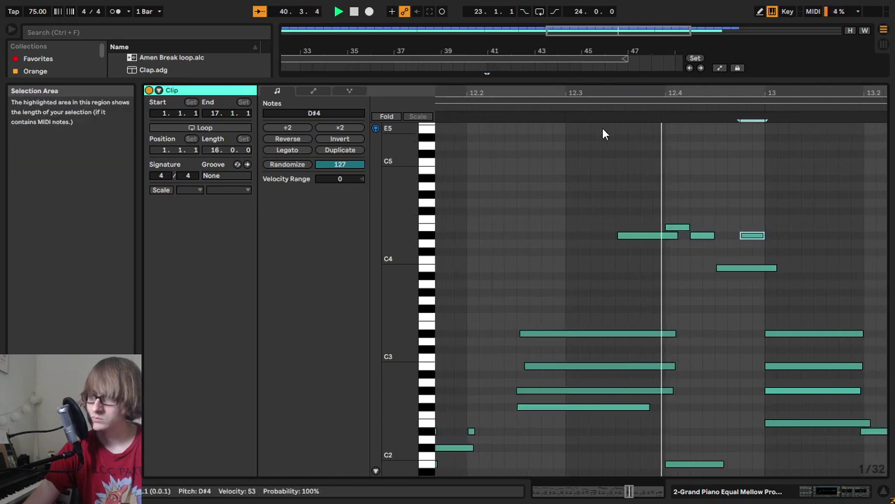
drag(645, 270, 625, 272)
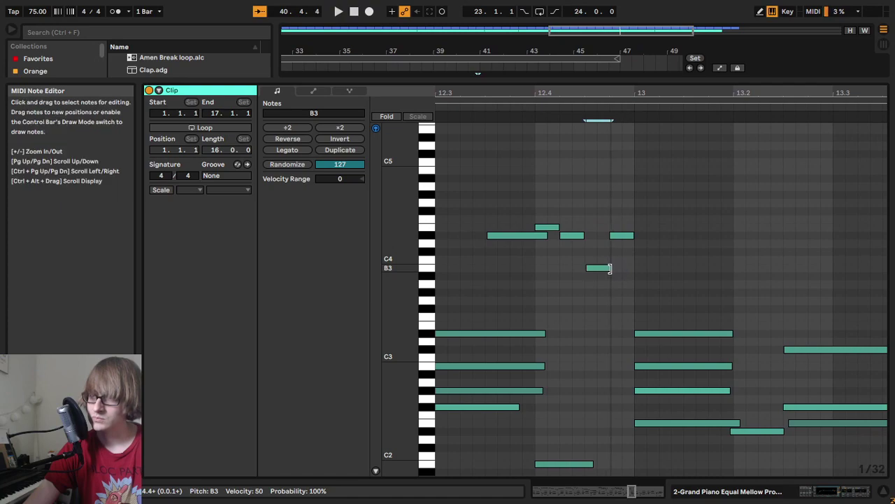
Step: Play back the revised pickup, and play the melody from bar 9 through the end of bar 12
click(468, 106)
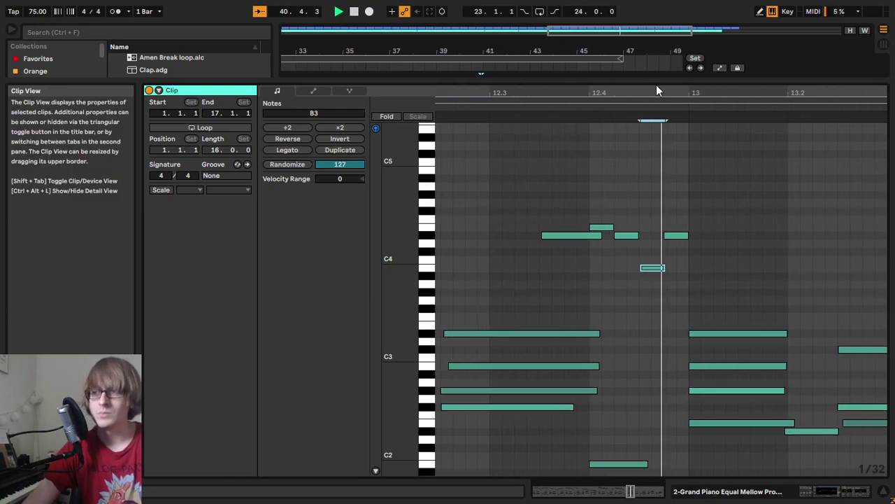
drag(661, 88, 828, 89)
click(596, 116)
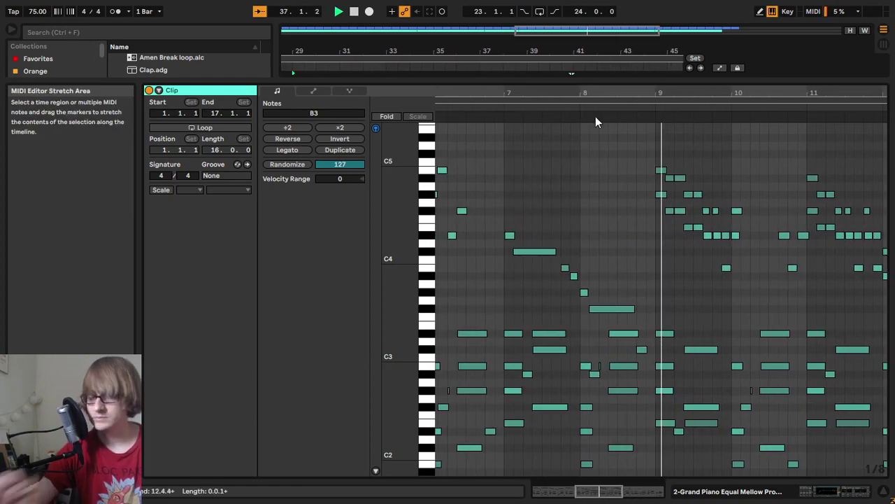
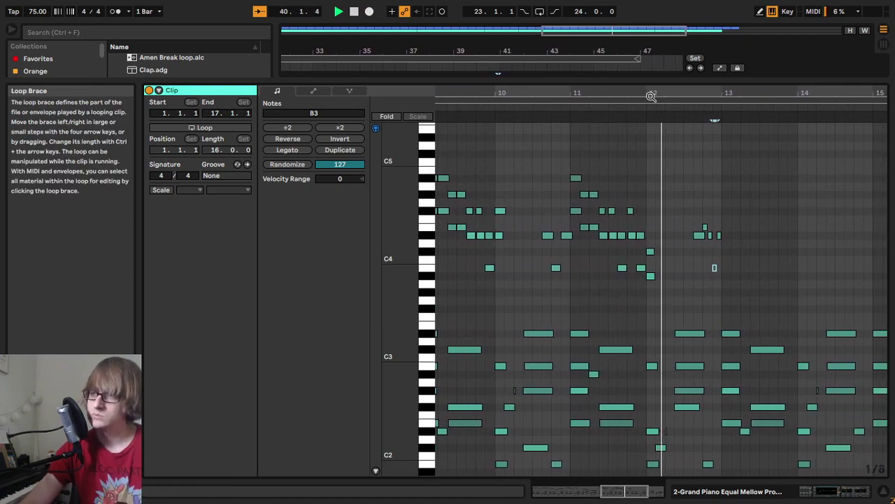
scroll(715, 267, up, 3)
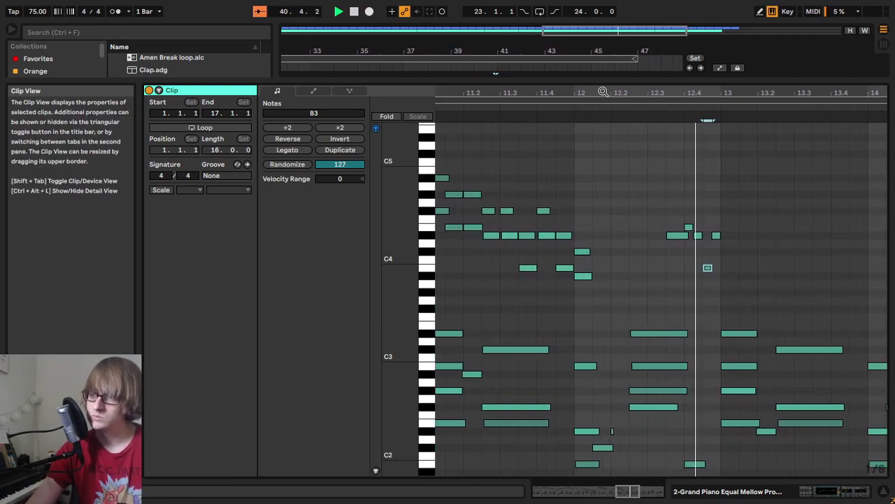
key(space)
drag(620, 96, 700, 91)
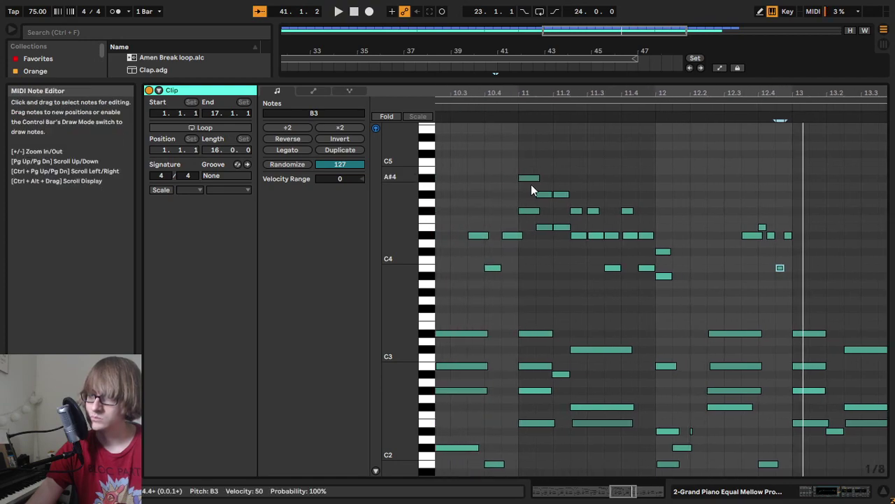
drag(526, 224, 525, 156)
drag(562, 91, 438, 91)
click(658, 187)
key(ctrl+v)
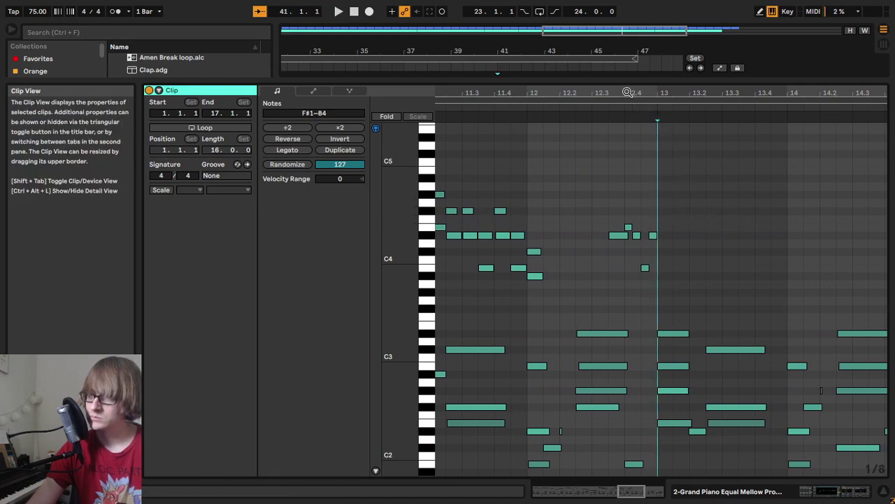
key(ctrl+z)
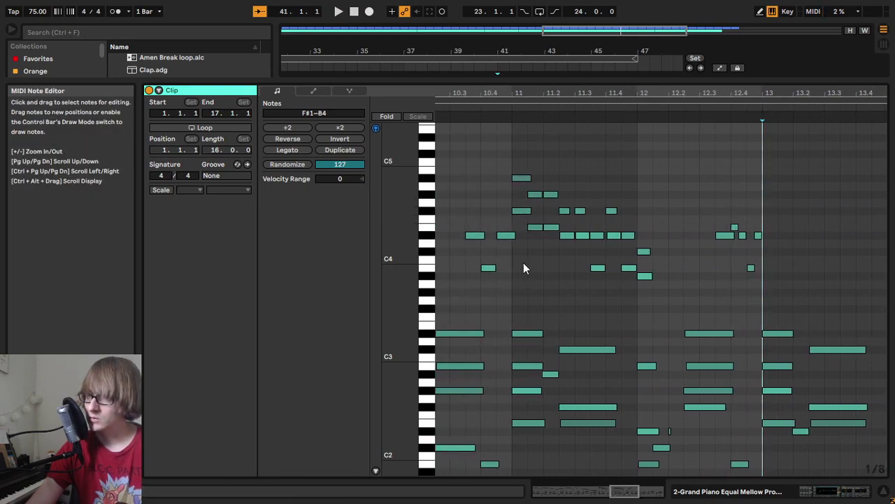
drag(521, 284, 630, 130)
Step: Copy the upper melody notes from bar 9 through the first beat of bar 10 to the start of bar 13
drag(613, 89, 834, 84)
drag(505, 278, 629, 150)
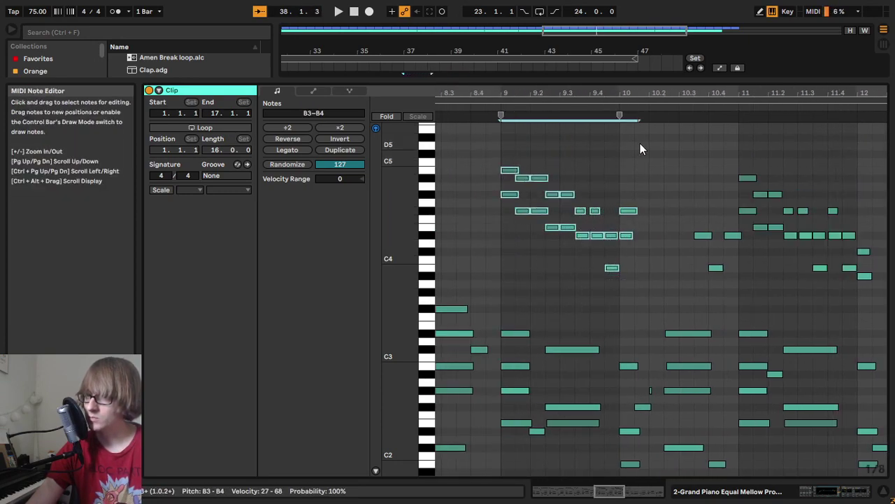
drag(772, 93, 355, 94)
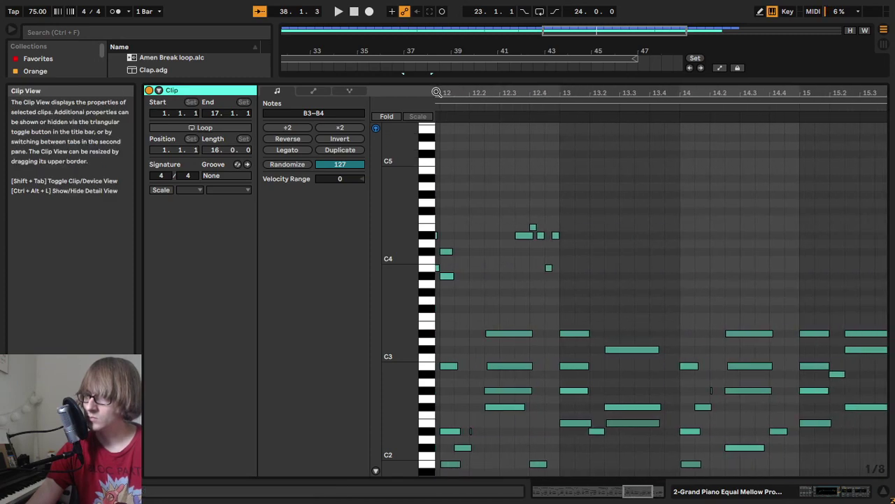
click(568, 177)
key(ctrl+v)
scroll(599, 208, up, 3)
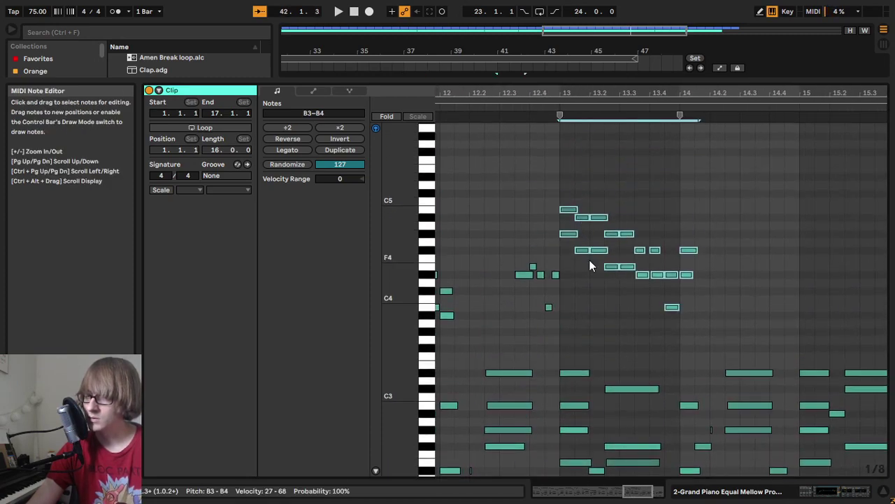
scroll(586, 272, up, 1)
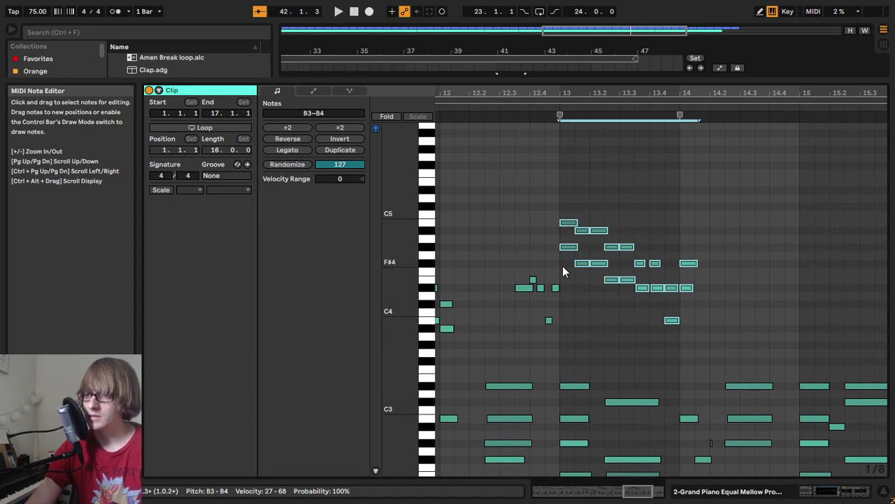
Step: Raise the copied phrase after its first chord by four semitones, and lower its two top D5 notes to C#5
drag(562, 266, 568, 211)
key(Up)
key(Up)
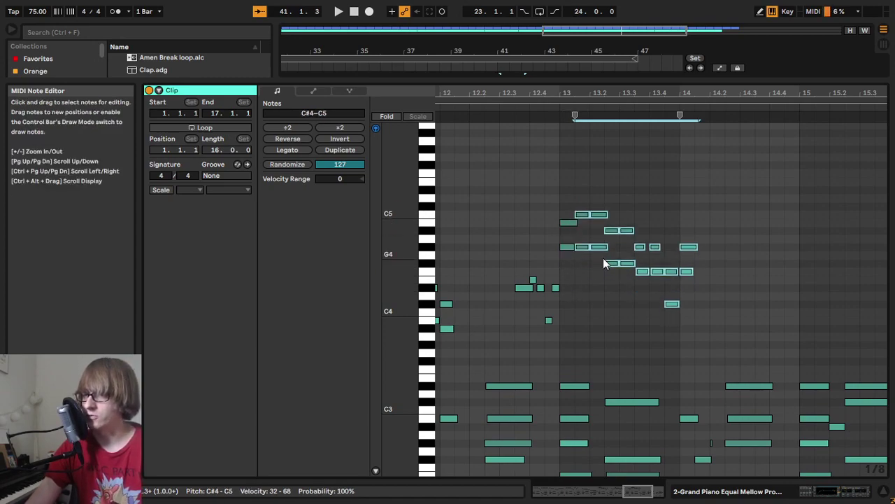
key(Up)
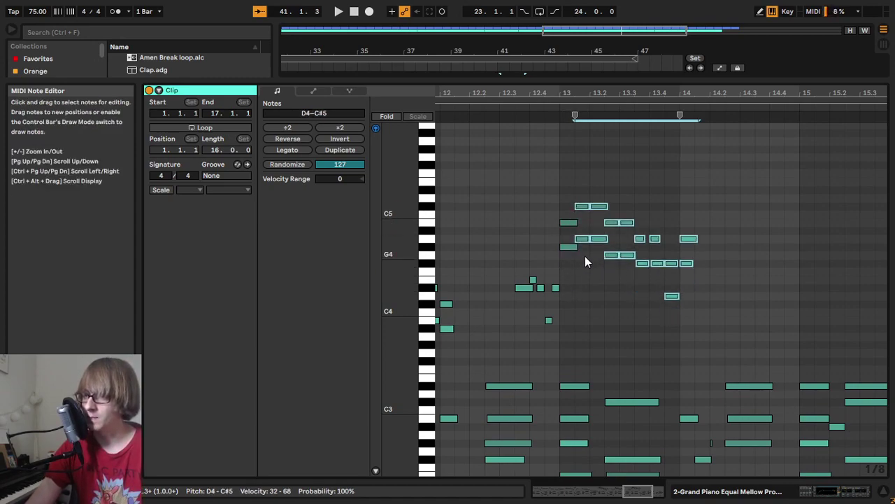
key(Up)
drag(553, 196, 609, 200)
key(Down)
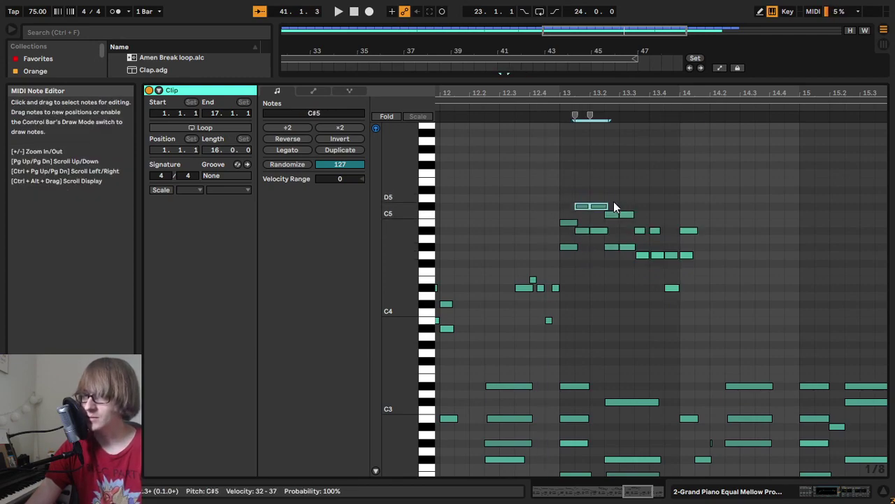
Step: Play back the bar 12 pickup leading into the transposed phrase in bar 13
click(549, 109)
key(space)
click(558, 101)
click(555, 107)
click(650, 199)
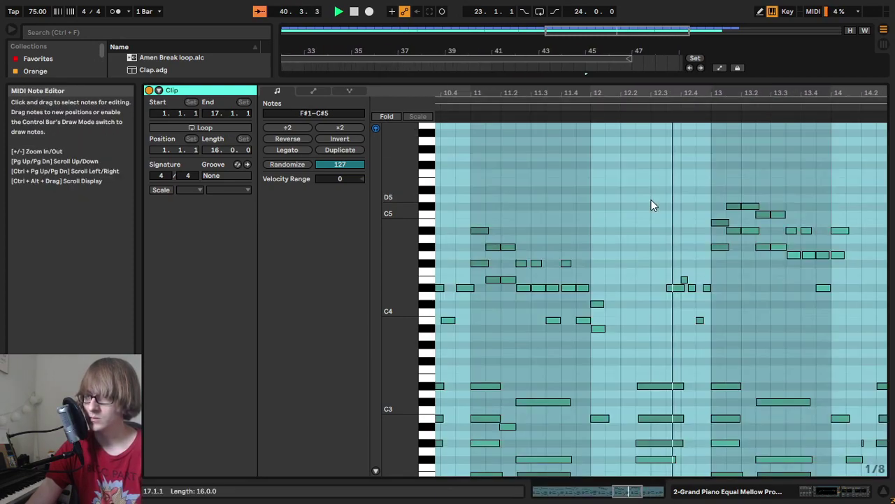
click(672, 215)
drag(766, 95, 688, 288)
key(space)
Step: Raise the note pair in the second half of beat 13.2 to B4 and D#5 and play back the start of bar 13
drag(591, 281, 659, 145)
drag(702, 272, 709, 191)
key(Up)
key(Up)
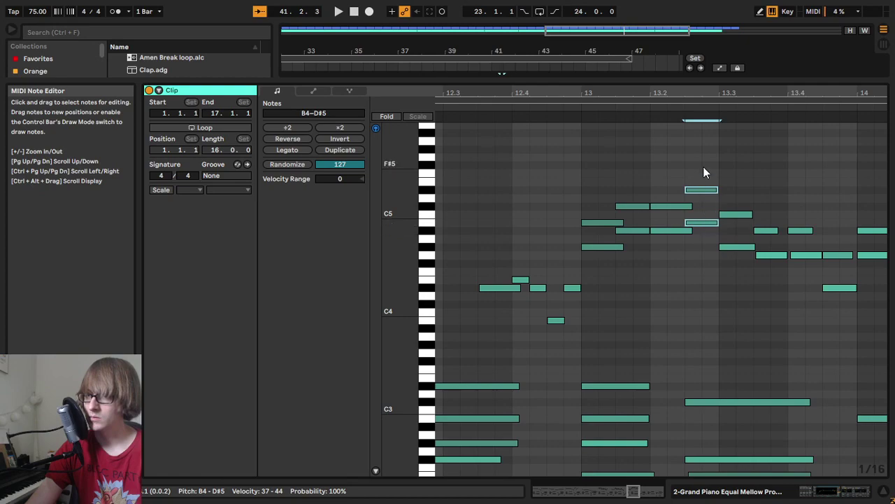
click(563, 110)
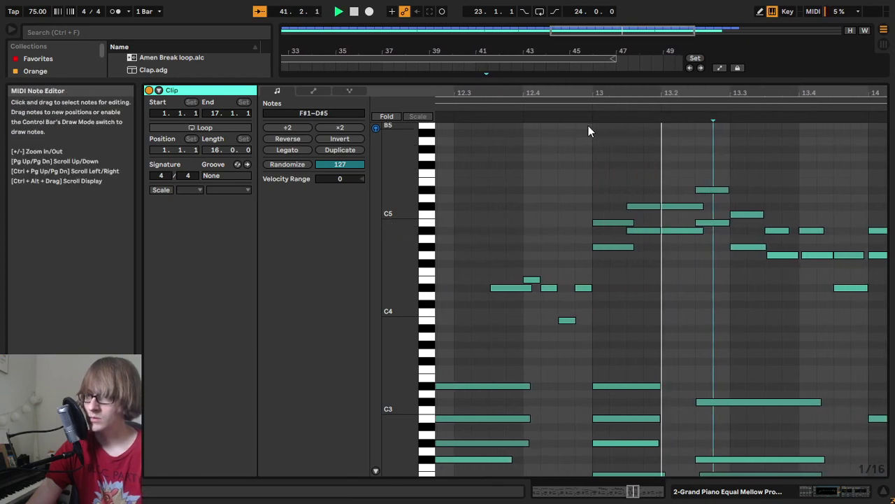
key(space)
Step: Raise the note pair at beat 13.3 to B4 and D#5
drag(670, 271, 672, 187)
key(Up)
key(Up)
key(Up)
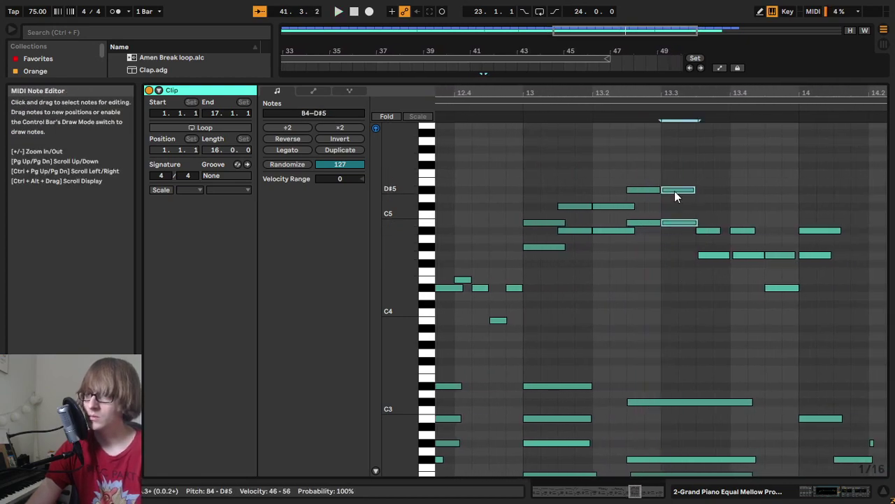
Step: Raise the note pair in the second half of beat 13.3 to C#5 and E5 and play back bar 13
drag(707, 261, 709, 205)
key(Up)
key(Up)
key(Up)
key(Up)
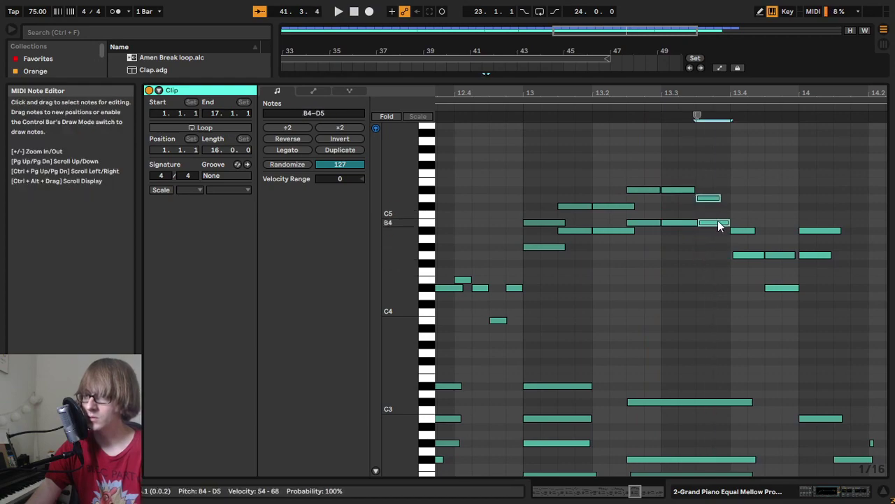
key(Up)
key(Up)
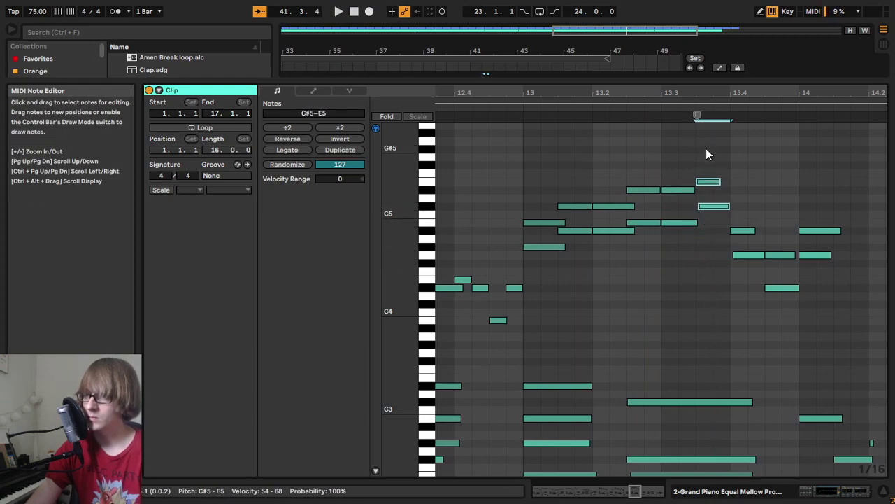
click(508, 113)
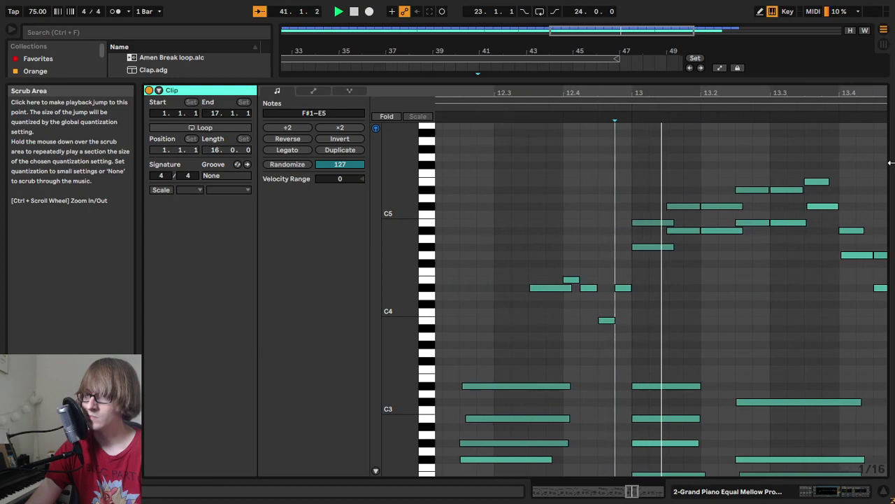
drag(803, 89, 719, 91)
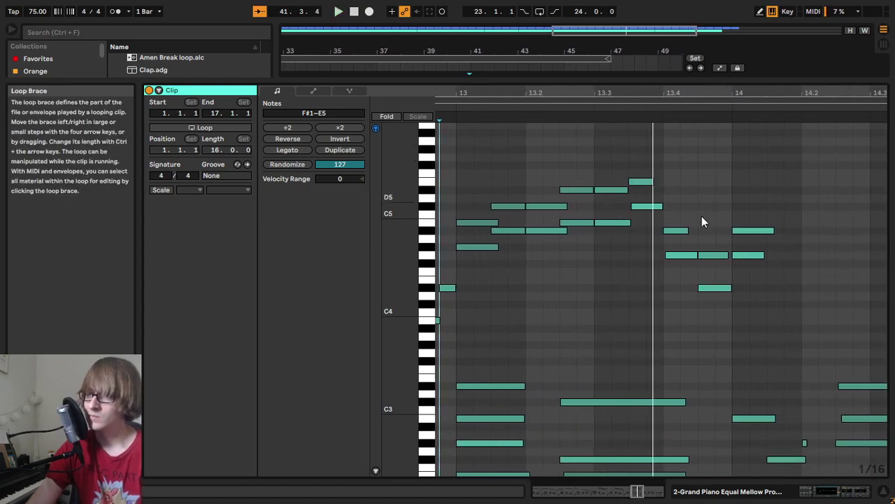
key(space)
Step: Raise the note pair at beat 13.4 to C#5 and E5
drag(676, 205, 677, 257)
key(Up)
key(Up)
key(Up)
key(Up)
key(Up)
key(Up)
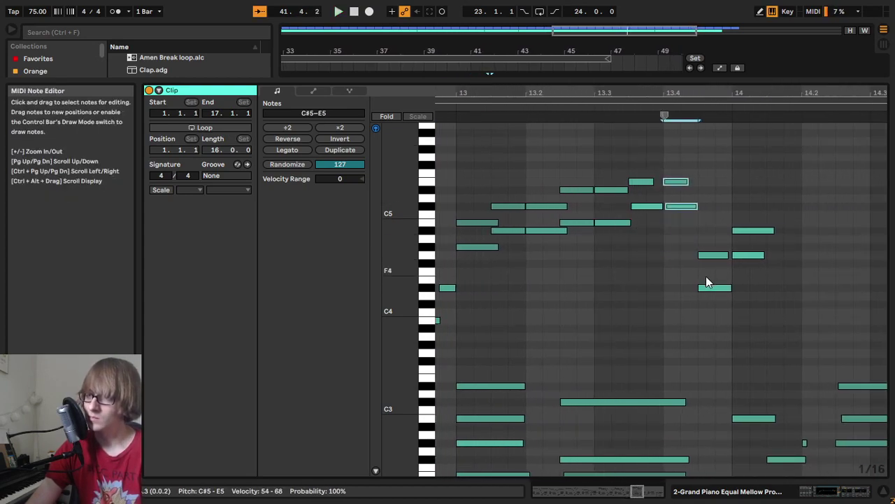
Step: Raise the note pair just before bar 14 to D#5 and G5 and play back bar 13
click(706, 315)
key(Up)
key(Up)
key(Up)
key(Up)
key(Up)
key(Up)
key(Up)
key(Up)
key(Up)
key(Up)
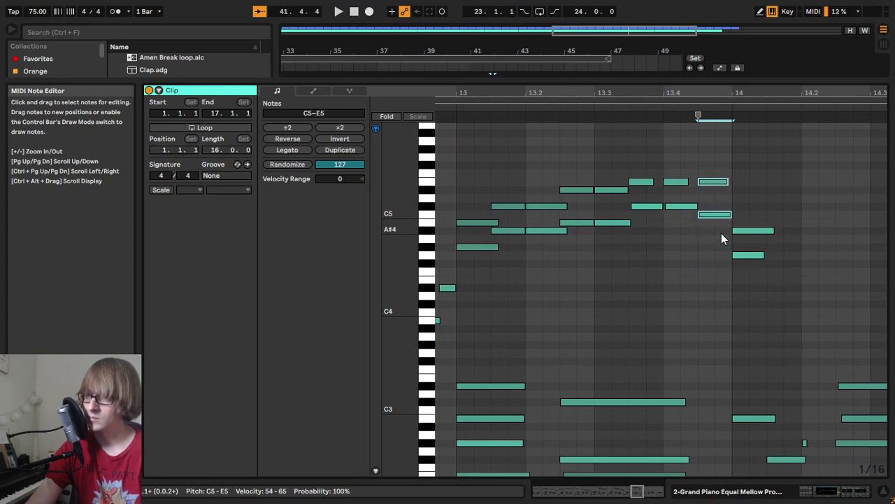
key(Up)
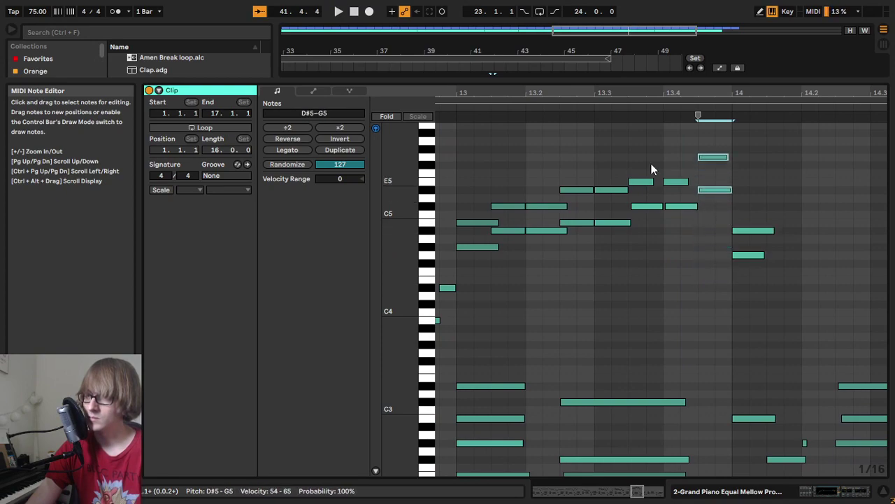
click(515, 110)
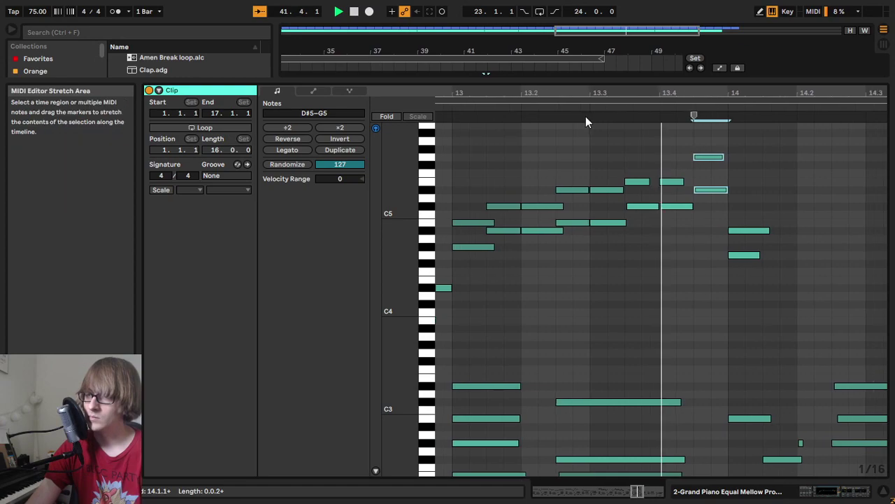
key(space)
Step: Lower the G5 note just before bar 14 to F#5, and raise the pair at the start of bar 14 to D#5 and F#5
drag(650, 172, 677, 145)
key(Down)
drag(703, 280, 705, 191)
key(Up)
key(Up)
key(Up)
key(Up)
key(Up)
key(Up)
key(Up)
key(Up)
key(Up)
key(Down)
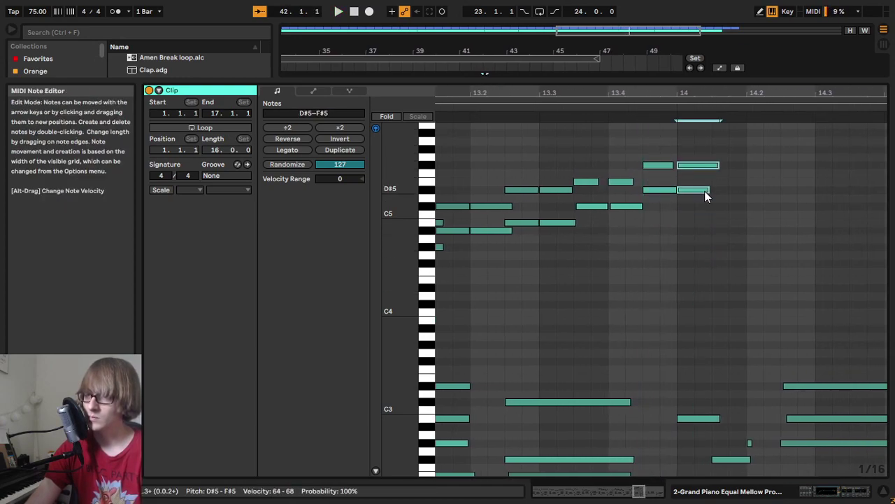
Step: Play back the rising phrase through bar 13 and select the D#5 and F#5 pair just before bar 14
drag(583, 89, 618, 89)
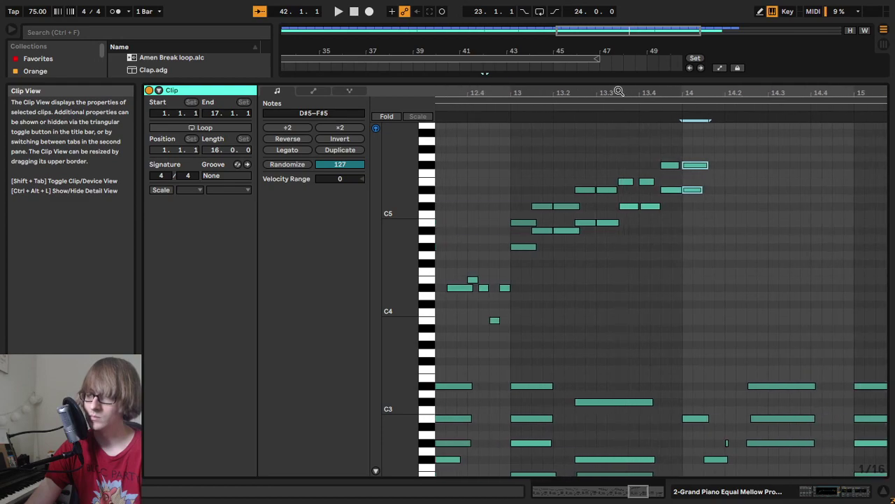
click(501, 107)
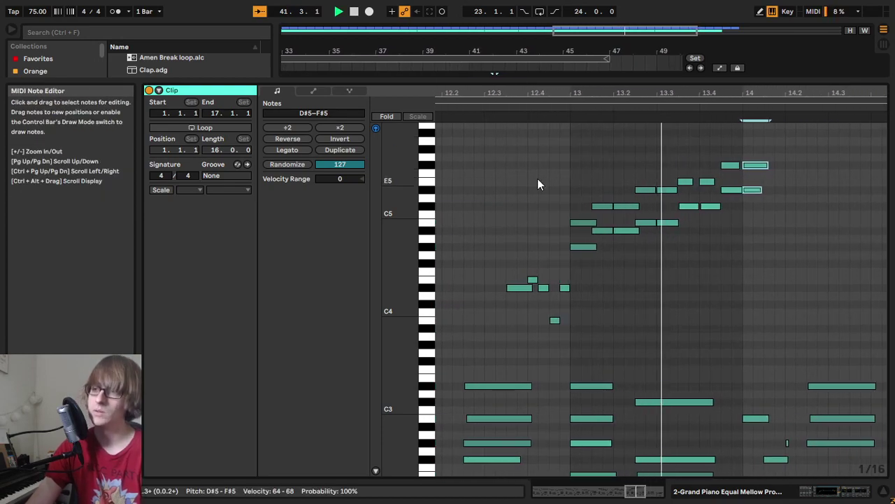
key(space)
drag(648, 216, 673, 168)
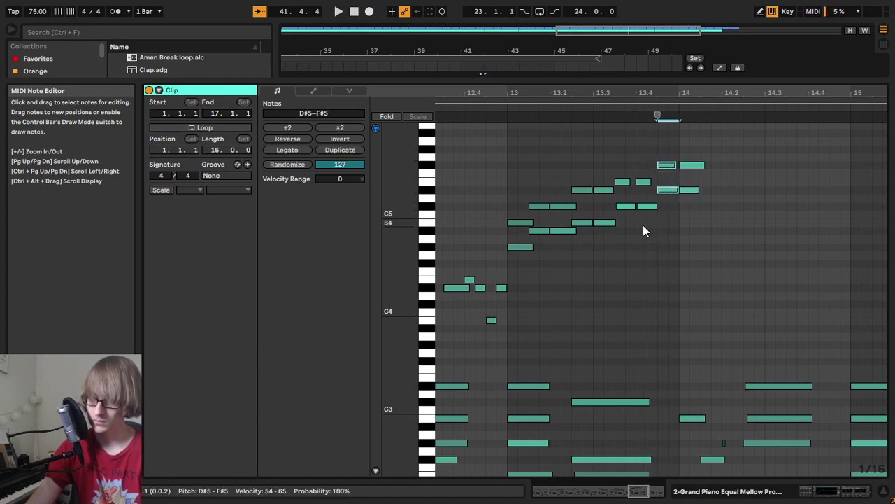
Step: Play back the rising two-voice phrase from the start of bar 13 into bar 14 several times
drag(646, 223, 651, 151)
key(space)
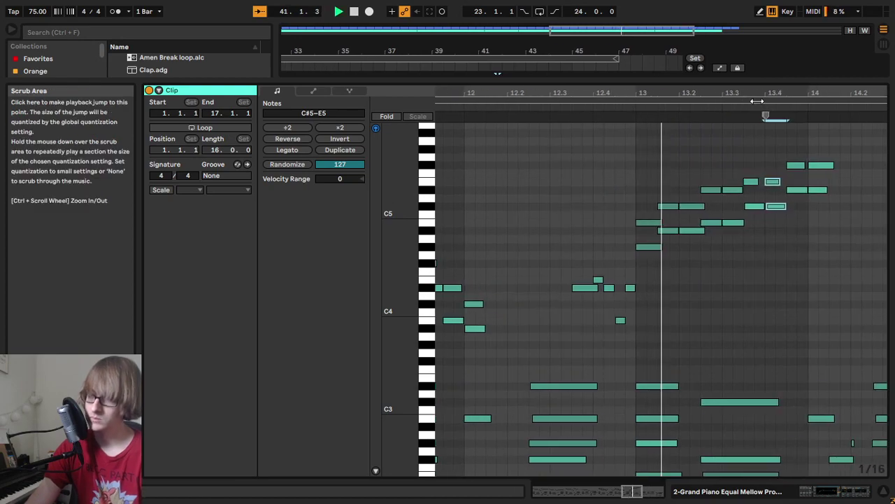
drag(786, 91, 672, 103)
key(space)
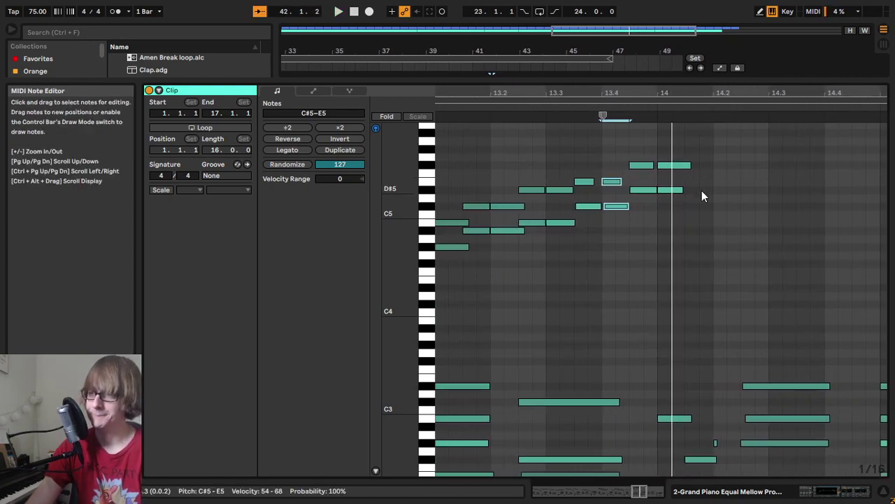
click(618, 111)
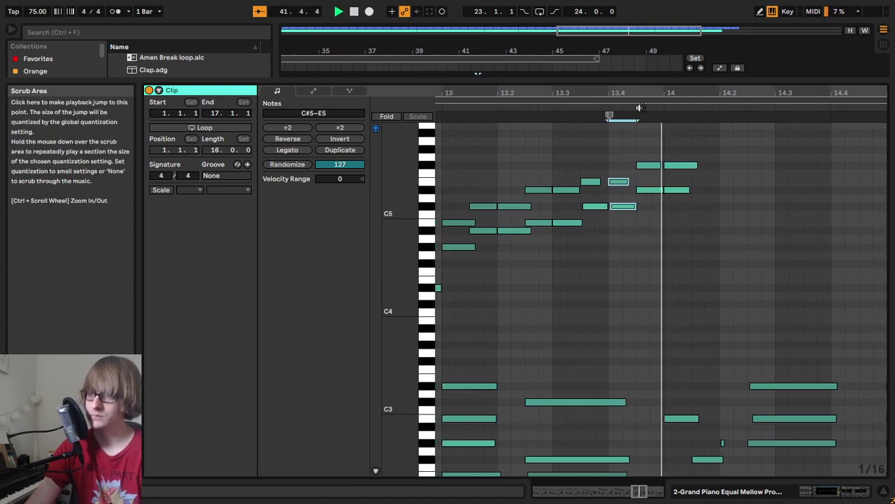
drag(690, 91, 713, 34)
click(614, 110)
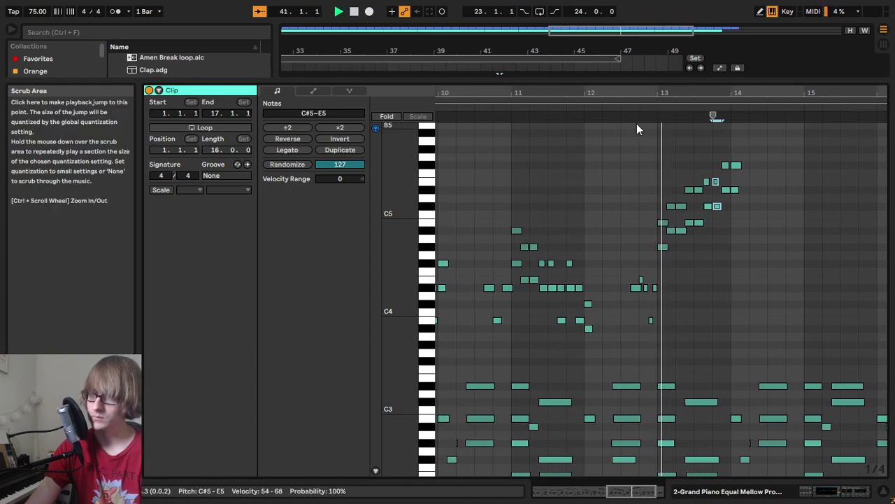
Step: Shift the C#5 notes at 13.3.3 and 13.4 and the D#4 notes at 9.3.3 and 9.4 earlier to align with their upper notes
drag(681, 92, 695, 163)
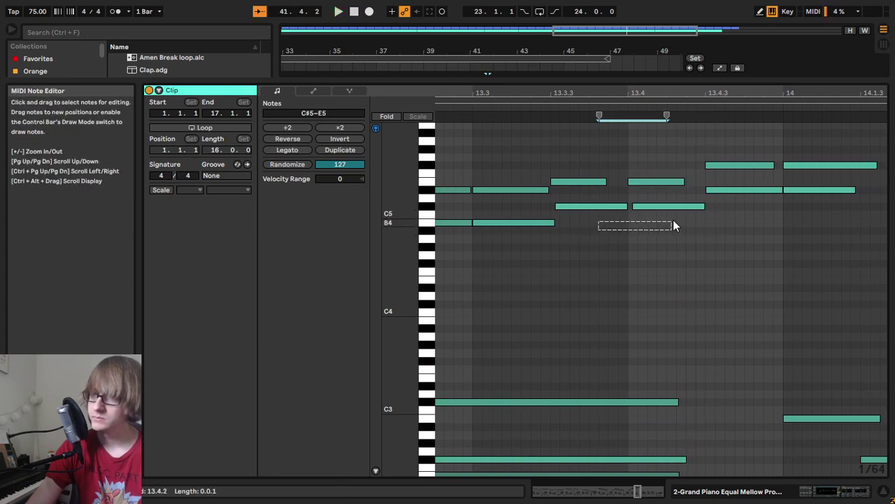
drag(672, 226, 670, 211)
drag(609, 94, 518, 103)
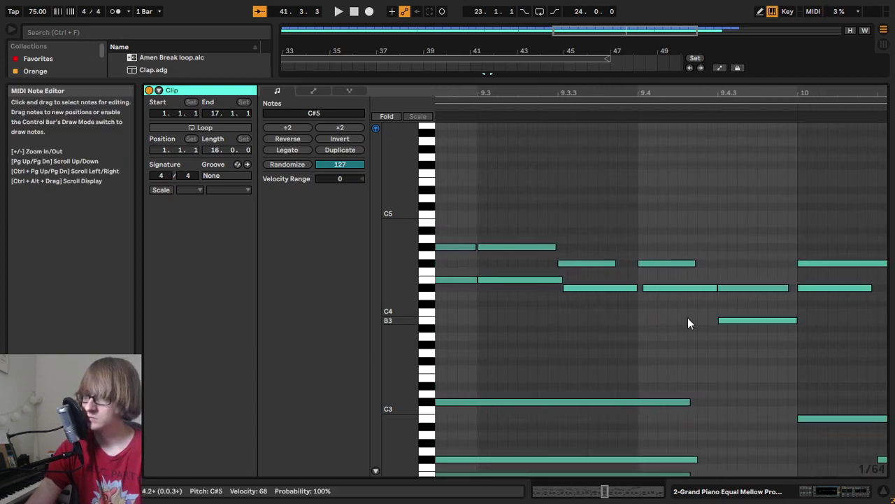
mouse_move(622, 304)
mouse_down()
mouse_move(676, 282)
mouse_move(667, 287)
mouse_up()
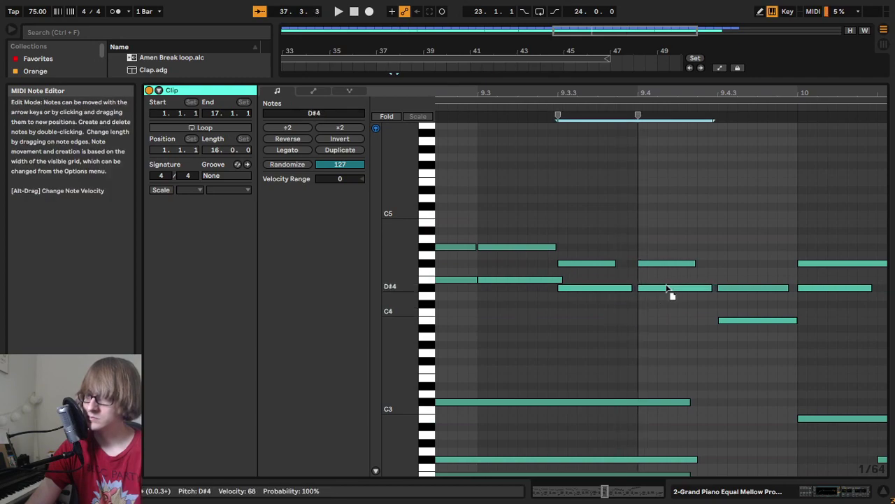
click(457, 107)
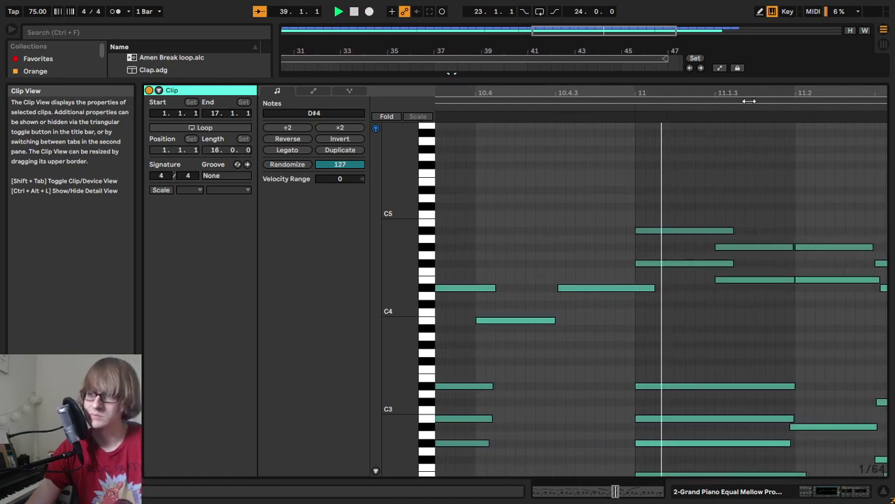
Step: Shift the D#4 notes at 11.2.3, 11.3 and 11.4 earlier so they start together with the F#4 notes above
drag(534, 319, 643, 288)
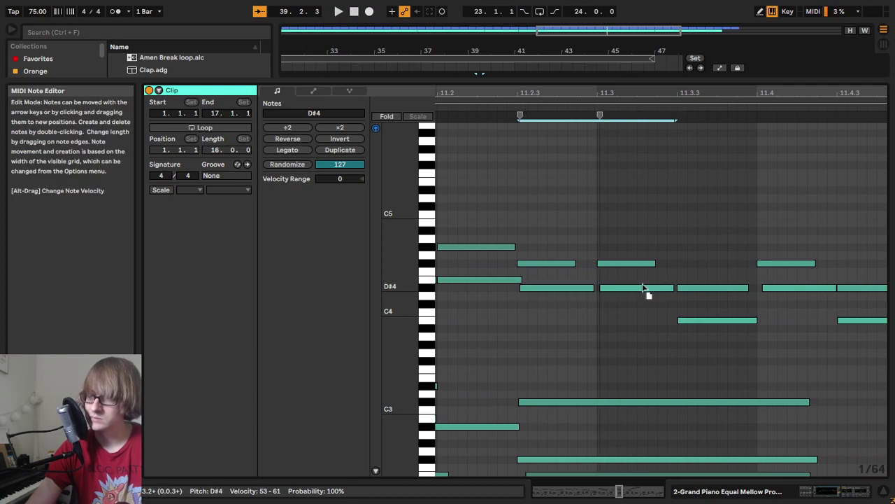
click(509, 101)
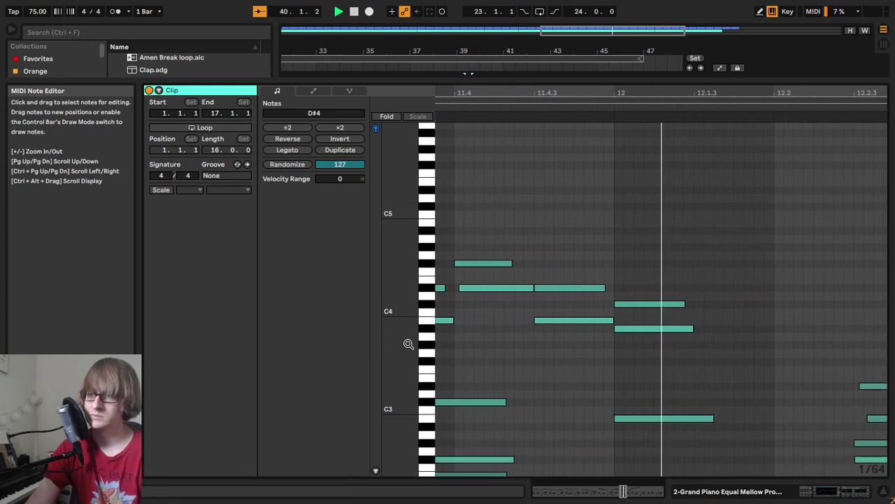
key(space)
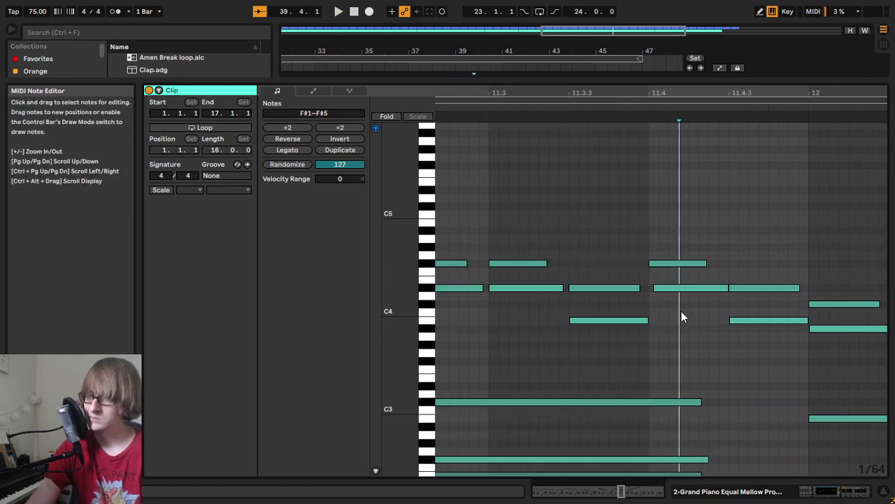
click(679, 287)
key(space)
Step: Play back the melody from the end of bar 8 through the rising phrase into bar 14
drag(727, 94, 725, 28)
click(652, 107)
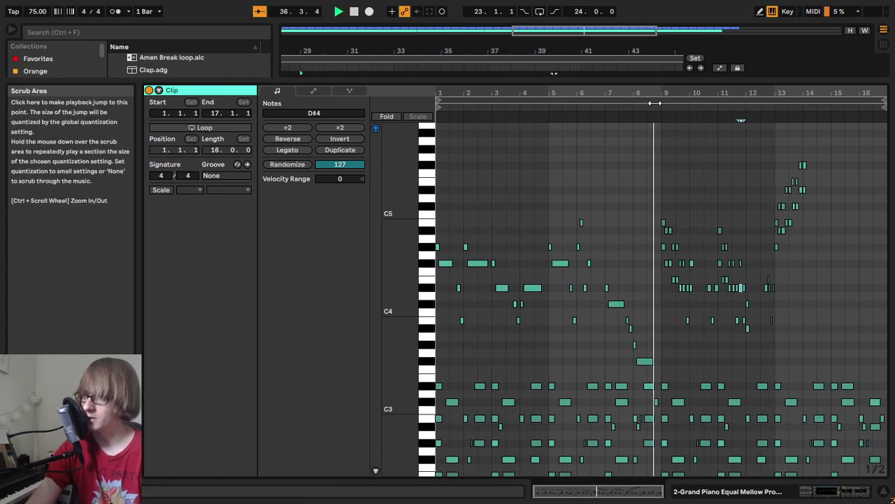
drag(724, 91, 579, 134)
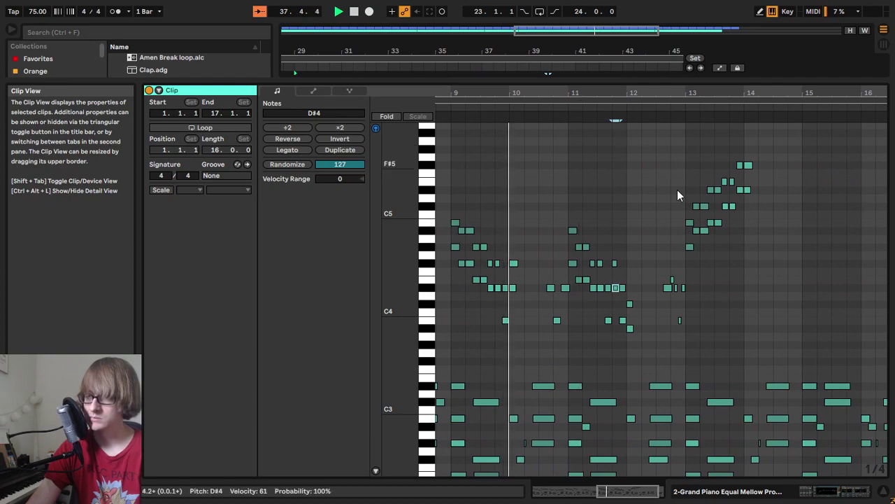
scroll(710, 240, down, 1)
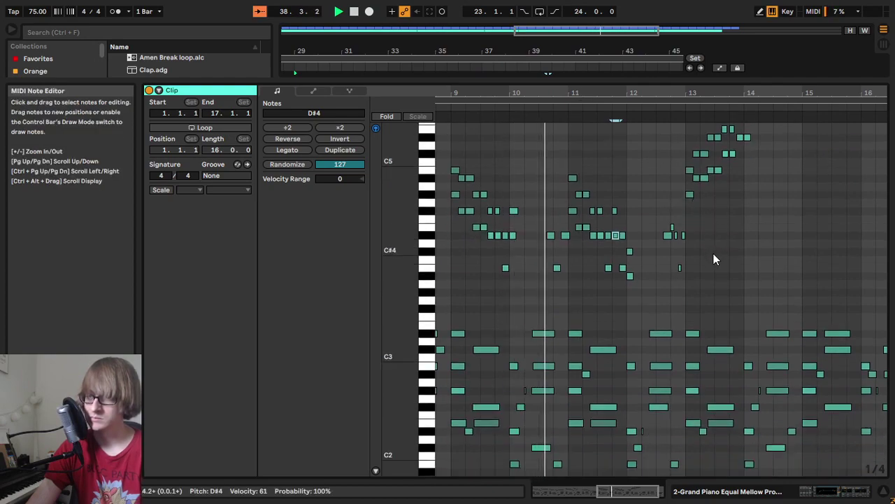
scroll(713, 253, up, 1)
drag(399, 262, 367, 263)
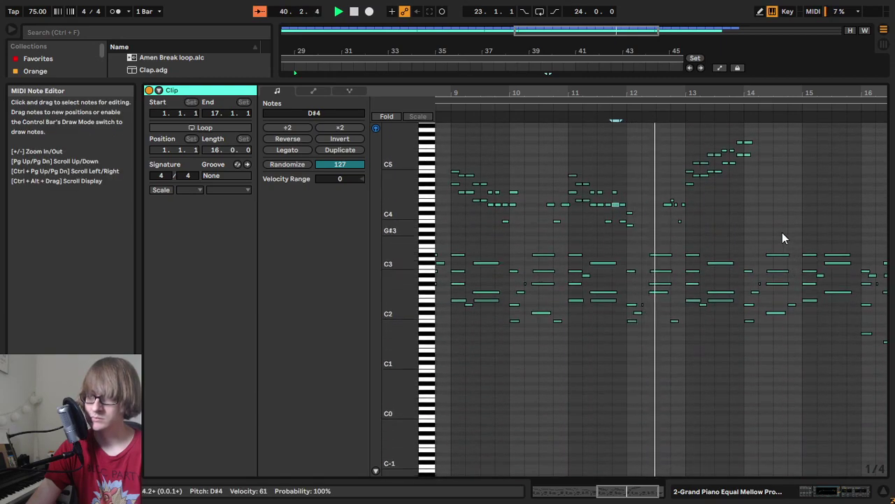
scroll(776, 210, down, 2)
drag(726, 91, 579, 88)
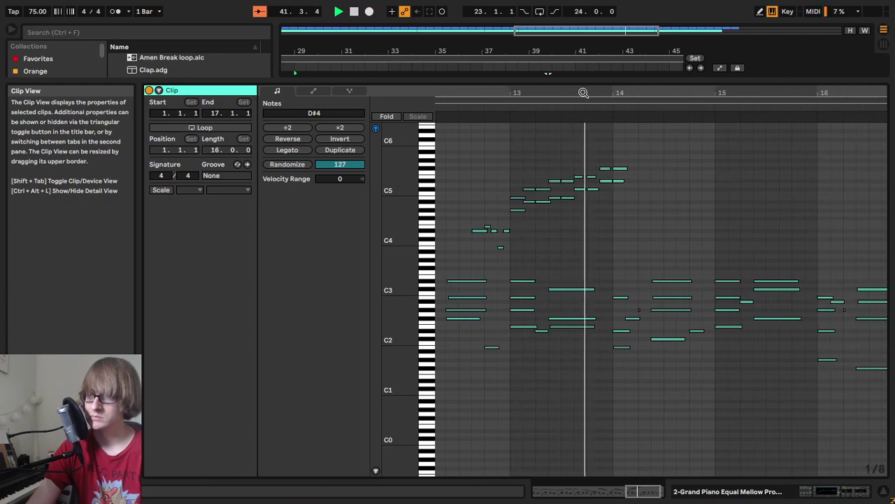
mouse_move(649, 94)
mouse_down()
mouse_move(647, 143)
mouse_move(638, 95)
mouse_up()
key(space)
Step: Copy the F#5 note from the start of bar 14 and paste it at 14.3.3
drag(610, 141, 605, 178)
click(565, 106)
drag(740, 91, 758, 168)
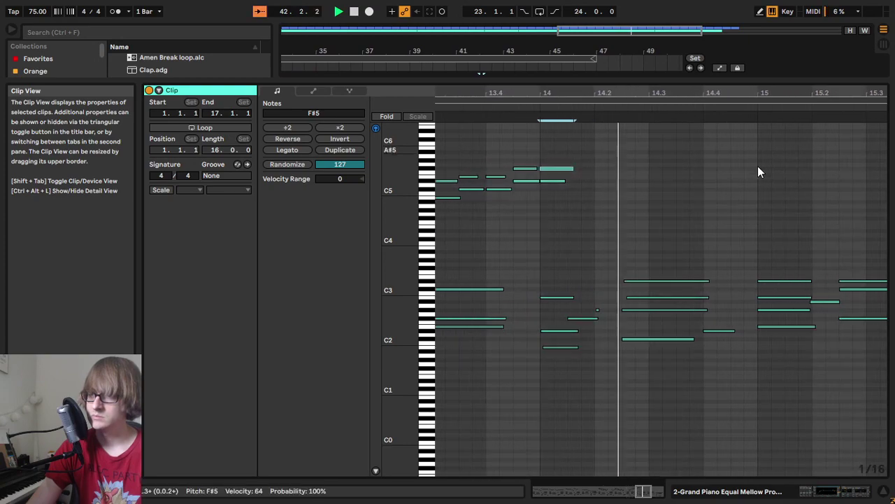
click(679, 176)
key(ctrl+v)
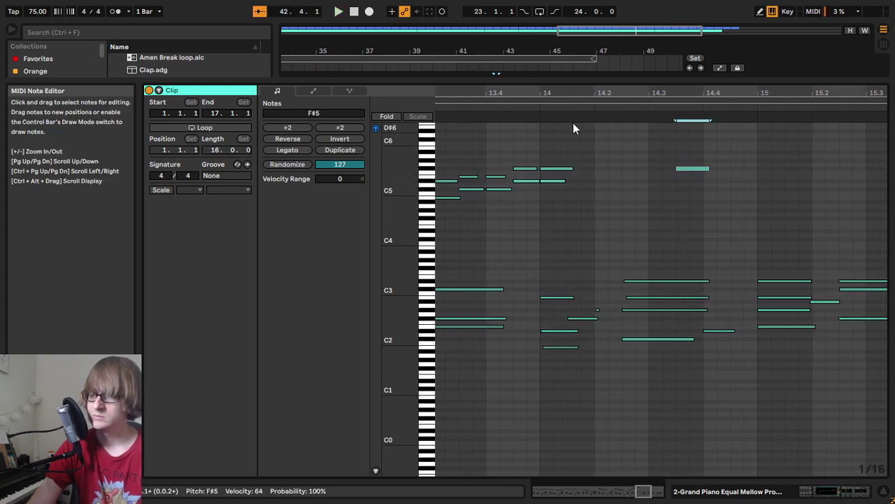
Step: Add a D#5 note at 14.4 following the F#5 and reduce its velocity to 50
click(493, 107)
drag(792, 93, 696, 90)
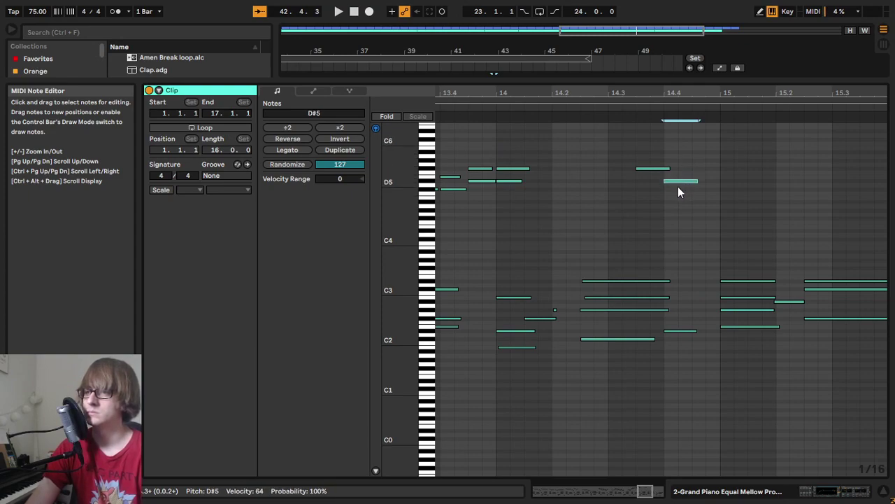
drag(680, 182, 680, 186)
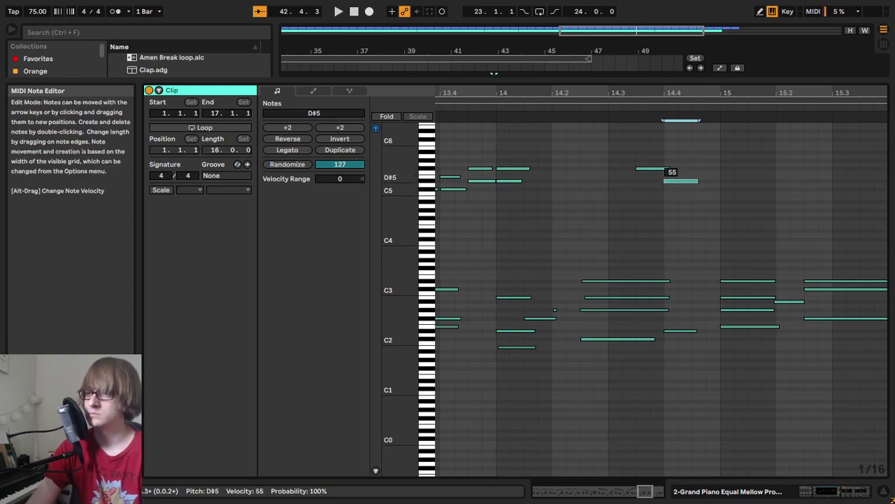
Step: Duplicate the D#5 note to 14.4.3 and lower the duplicate to B4
key(ctrl+d)
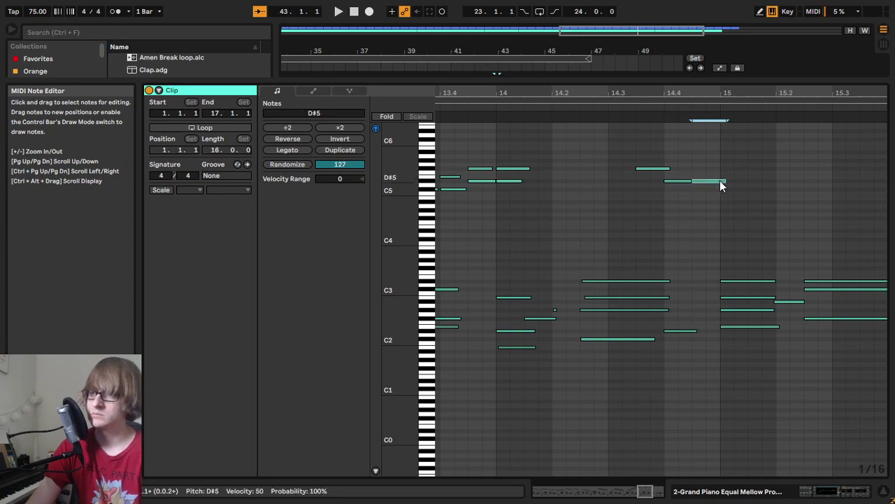
key(Down)
key(Down)
key(Down)
drag(645, 149, 655, 177)
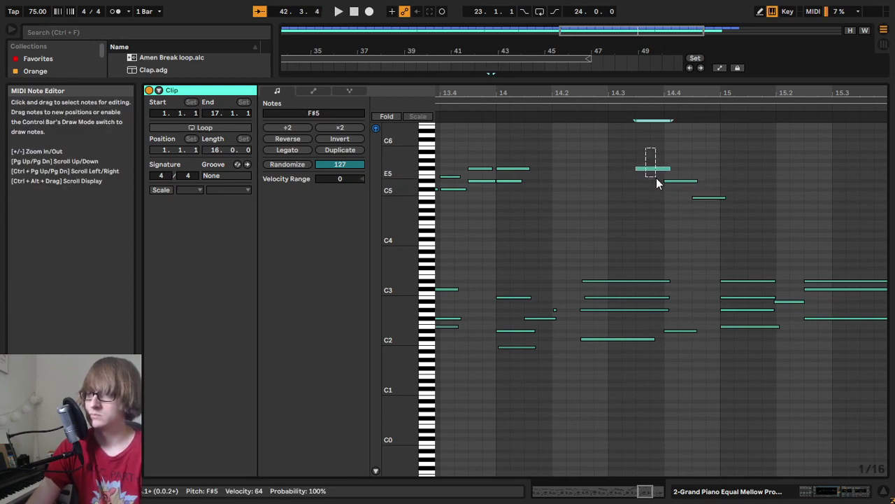
click(713, 211)
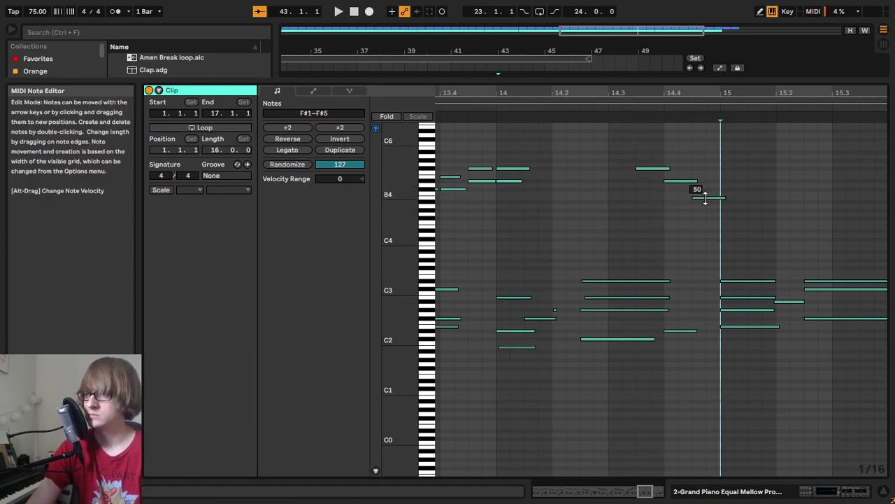
Step: Play back the descending notes at the end of bar 14 and select the D#5 at 14.4
click(475, 108)
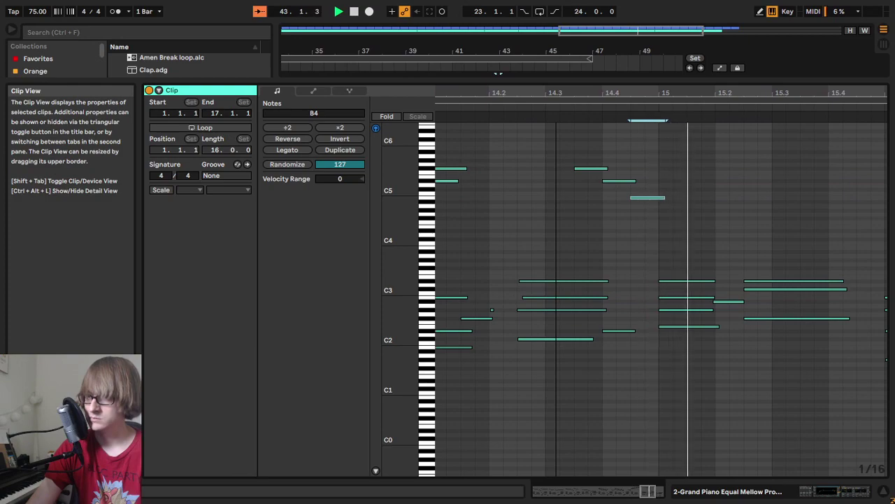
drag(647, 93, 668, 84)
key(space)
drag(633, 204, 632, 168)
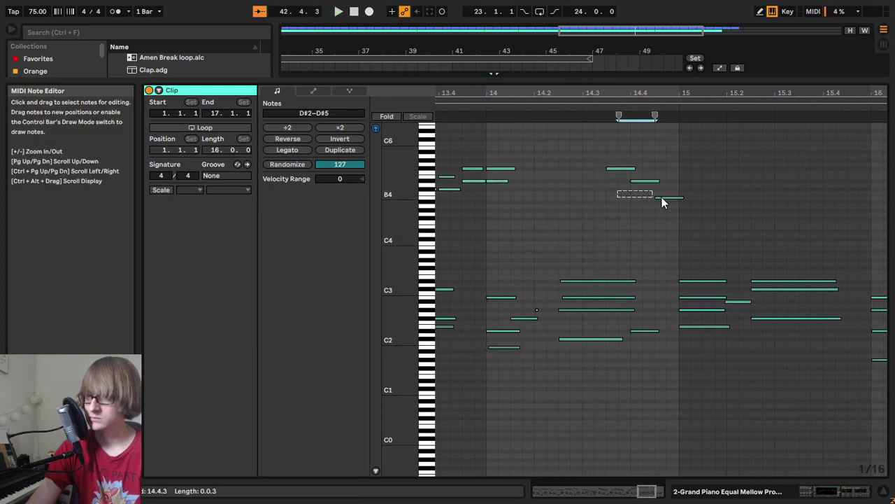
click(645, 182)
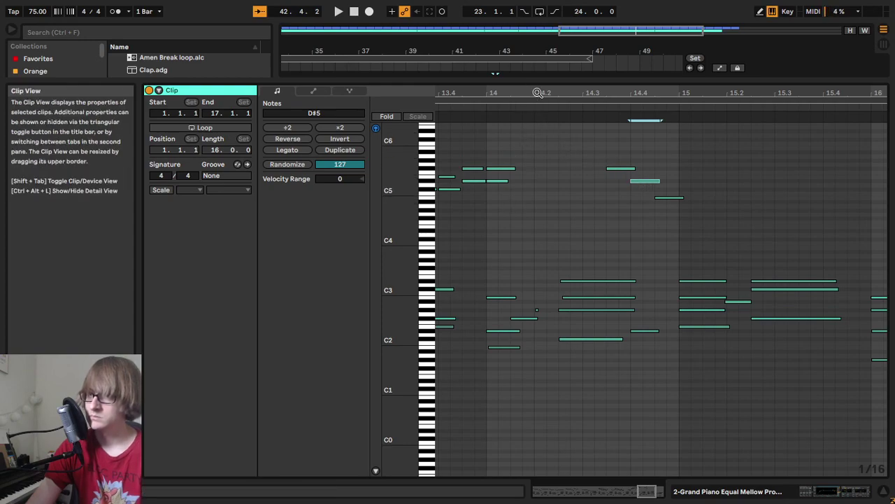
Step: Copy the two-voice rising phrase from bar 13 and paste it at the start of bar 15
scroll(531, 209, left, 5)
drag(533, 216, 718, 148)
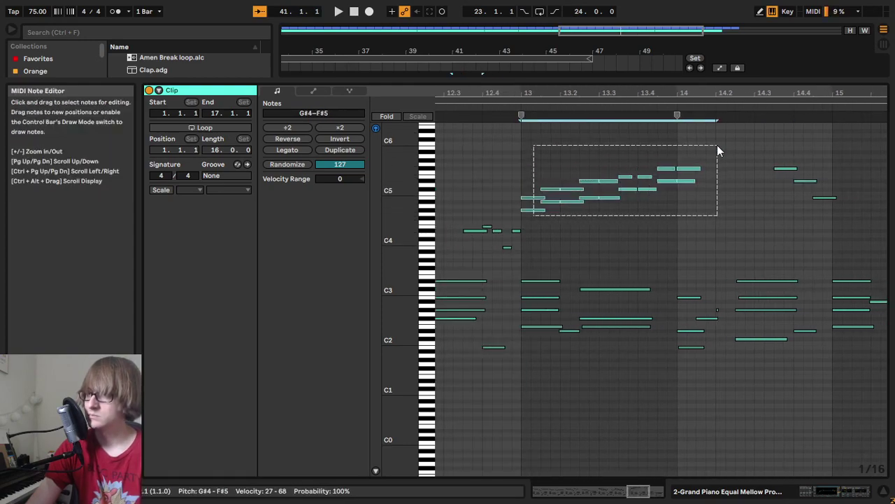
click(831, 156)
key(ctrl+v)
Step: Try the first note pair of bar 15 at C5 and D#5 and play back the passage leading into it
drag(804, 229, 804, 192)
key(Up)
key(Up)
key(Up)
key(Up)
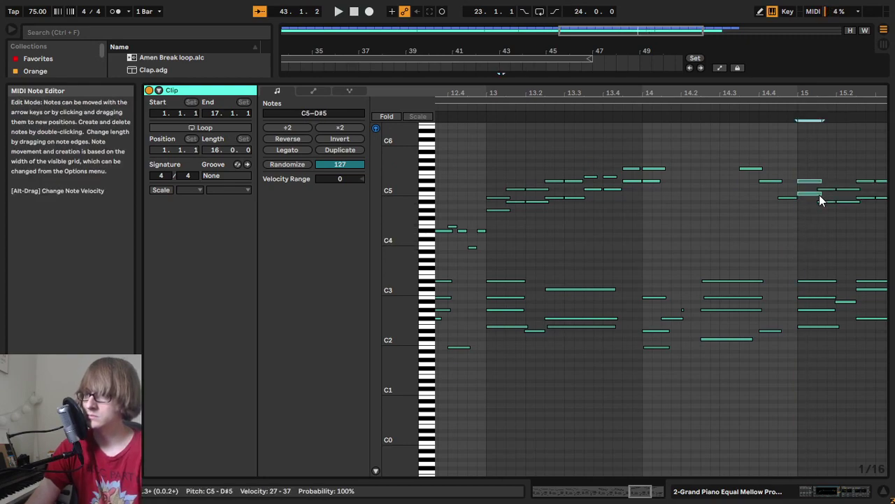
click(654, 116)
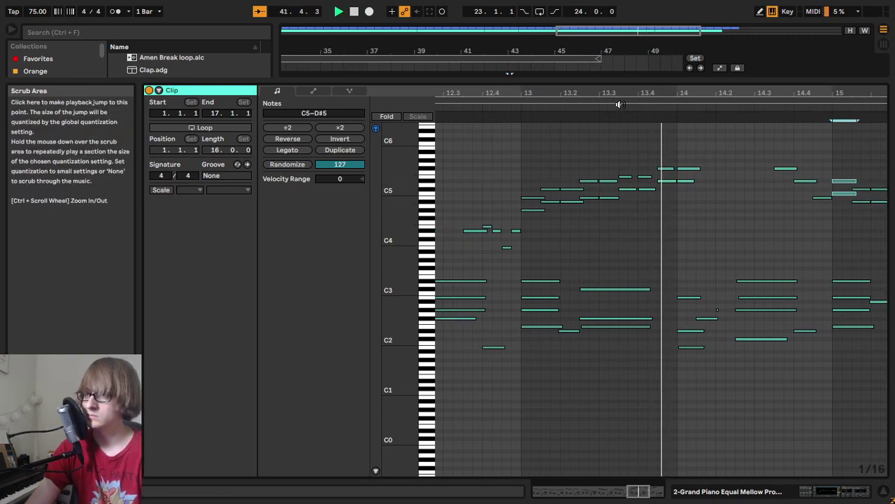
Step: Try raising the first note pair of bar 15 to D#5 and F#5 and listen to it in context
key(plus)
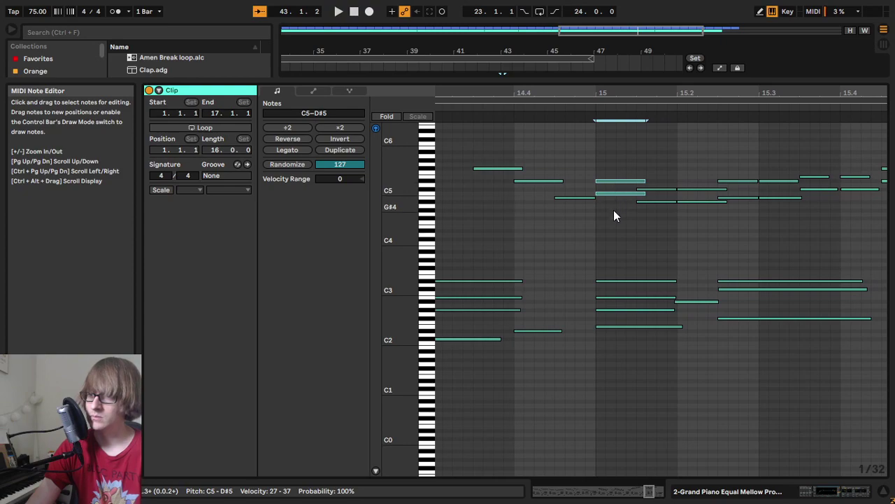
key(Up)
key(Up)
key(Up)
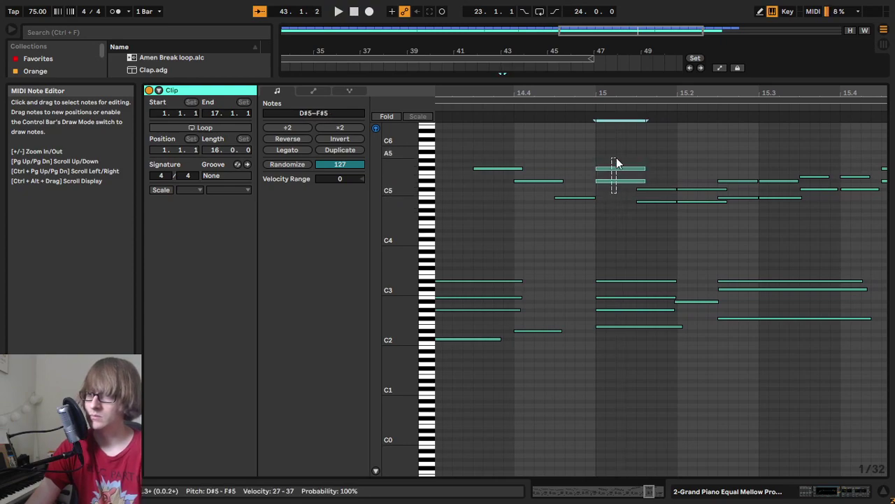
click(467, 106)
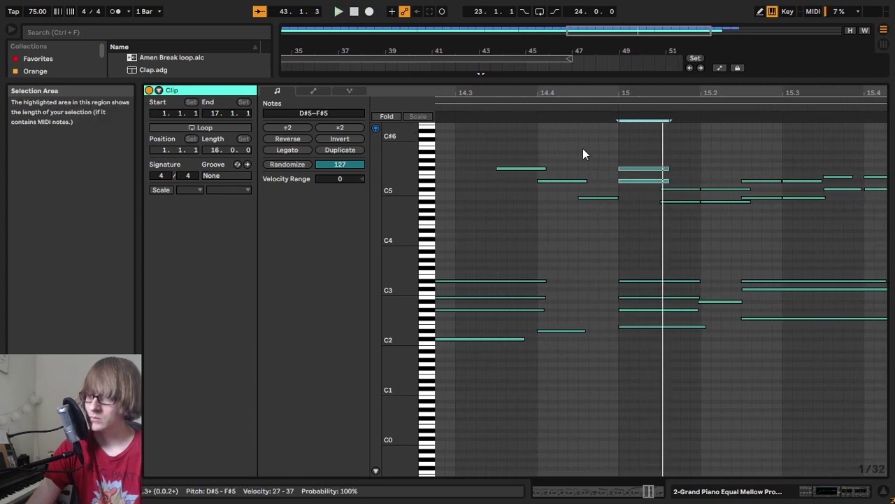
Step: Try lowering the first note pair of bar 15 to G#4 and B4
click(629, 175)
drag(684, 216, 651, 160)
key(Down)
key(Down)
key(Down)
key(Down)
key(Down)
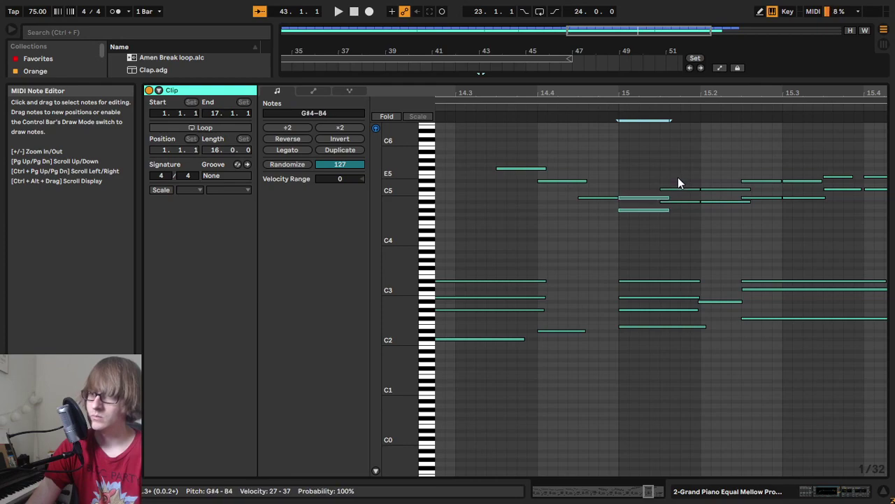
Step: Raise the first note pair of bar 15 to B4 and D#5 and play back the lead-in from bar 14
key(Up)
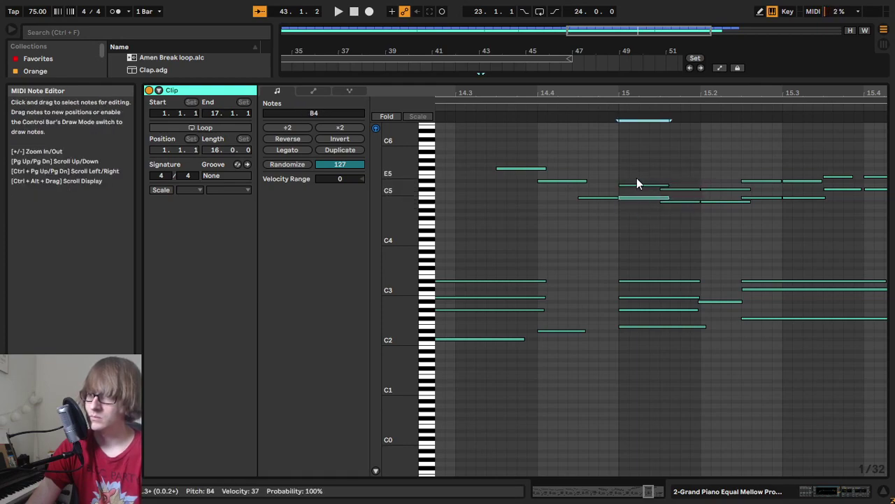
click(632, 185)
key(Up)
click(484, 108)
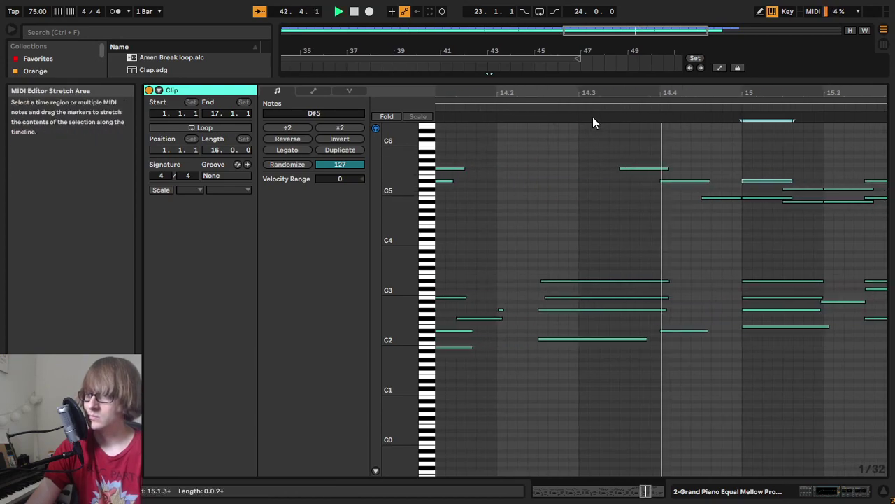
Step: Lower the note pair at 15.2.3 to G#4 and B4 and play back the passage leading in from bar 14
drag(633, 220, 641, 160)
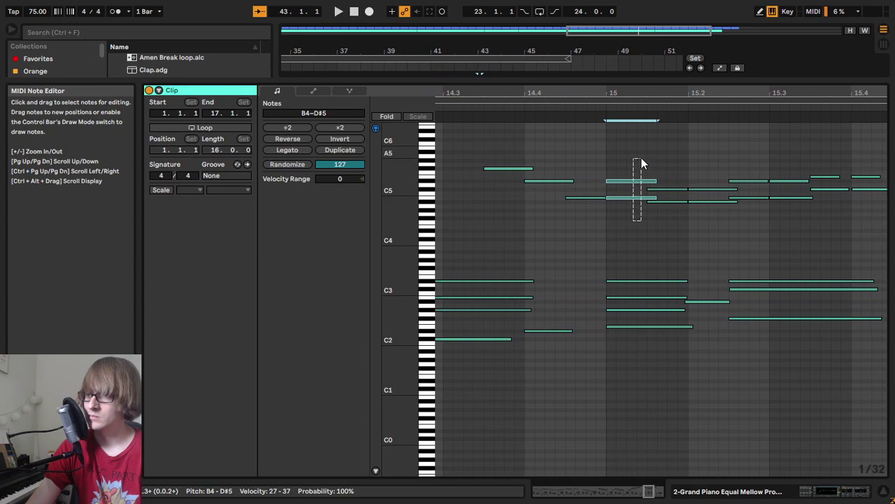
drag(756, 226, 756, 194)
click(758, 195)
drag(412, 234, 451, 235)
scroll(660, 198, up, 5)
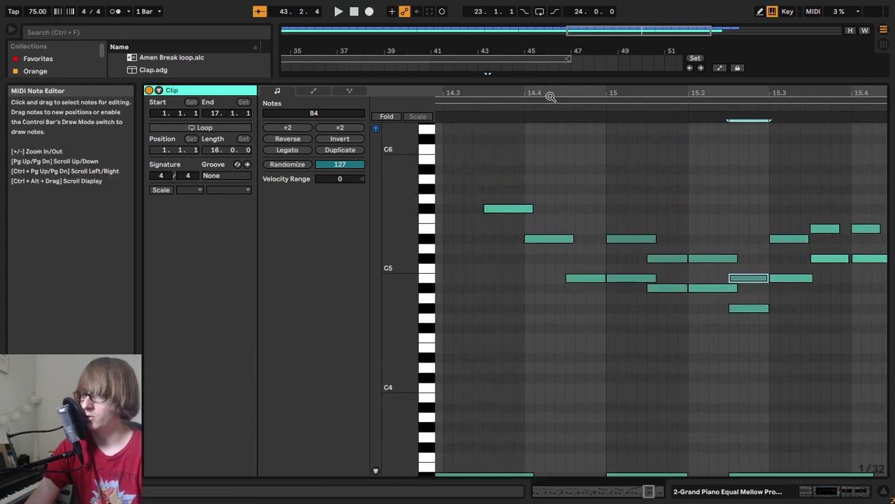
drag(566, 94, 563, 83)
click(508, 109)
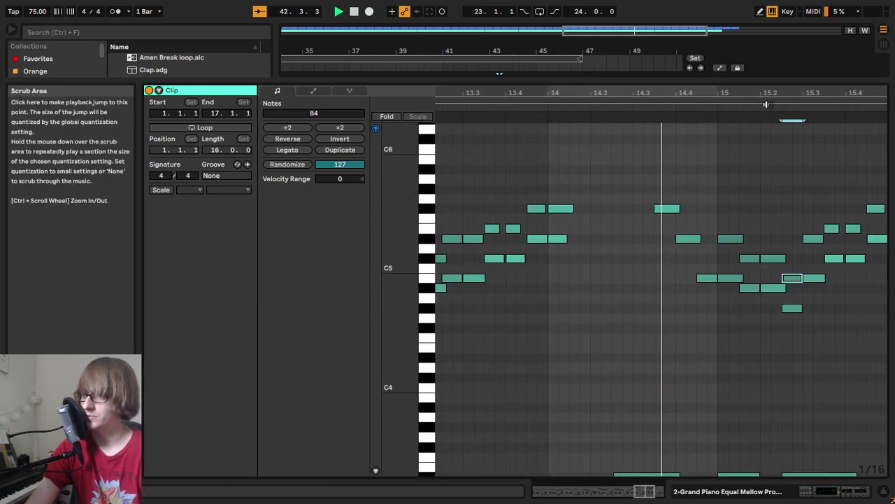
drag(787, 97, 779, 111)
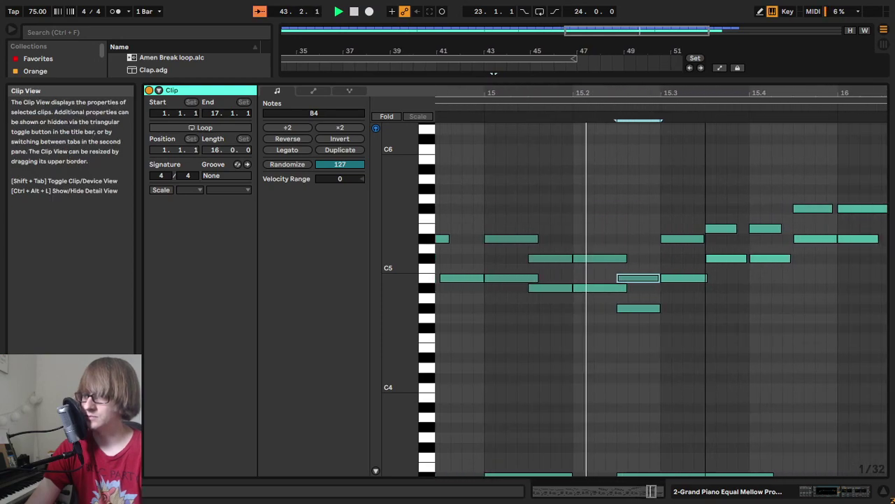
Step: Lower the note pair on beat 3 of bar 15 to G#4 and B4
drag(706, 290, 676, 203)
key(Down)
key(Down)
key(Down)
key(Down)
key(Up)
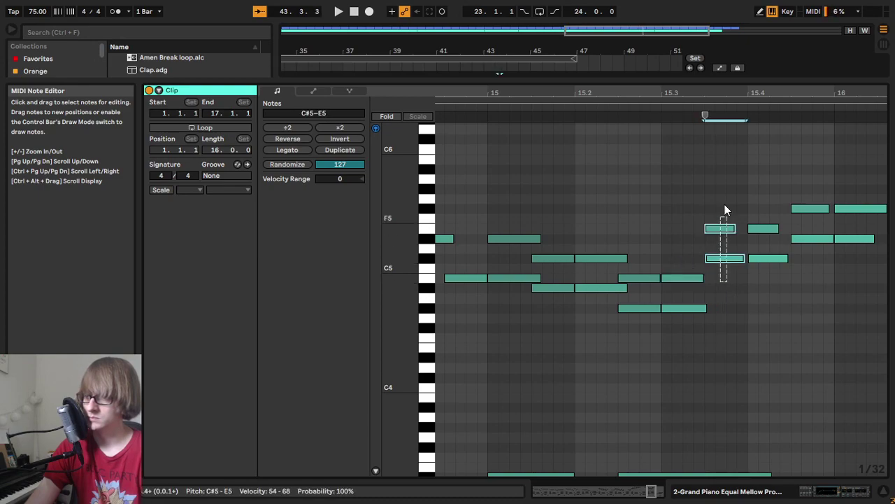
Step: Lower the note pair at 15.3.3 to F#4 and A#4
key(Down)
key(Down)
key(Down)
key(Down)
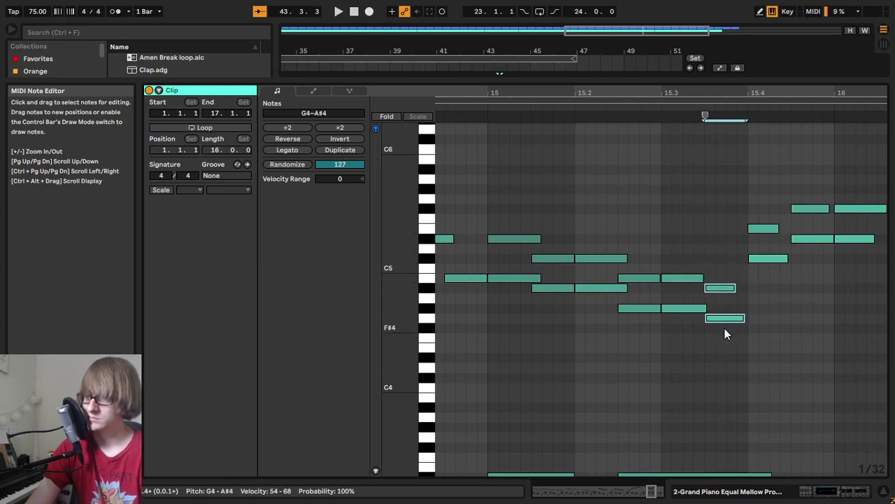
key(Down)
drag(724, 311, 730, 274)
key(Up)
Step: Lower the note pair on beat 4 of bar 15 to F#4 and A#4 and play back the descending line
drag(774, 305, 761, 225)
key(Down)
key(Down)
key(Down)
key(Down)
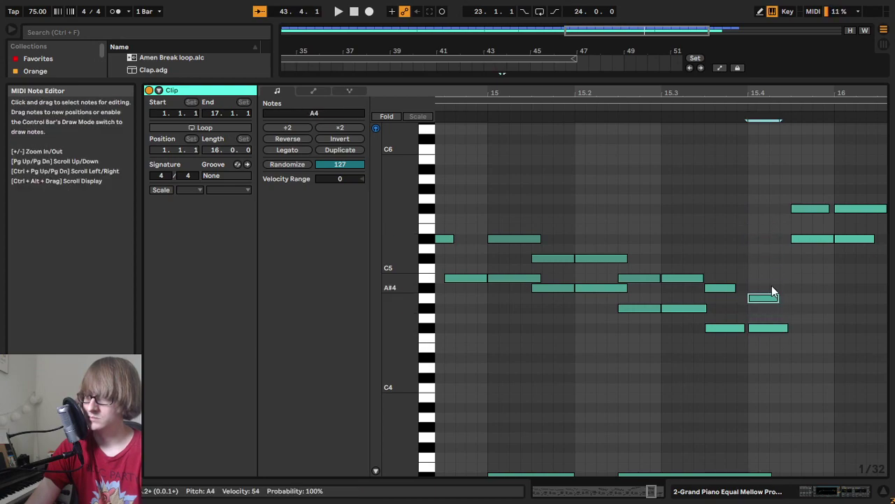
key(space)
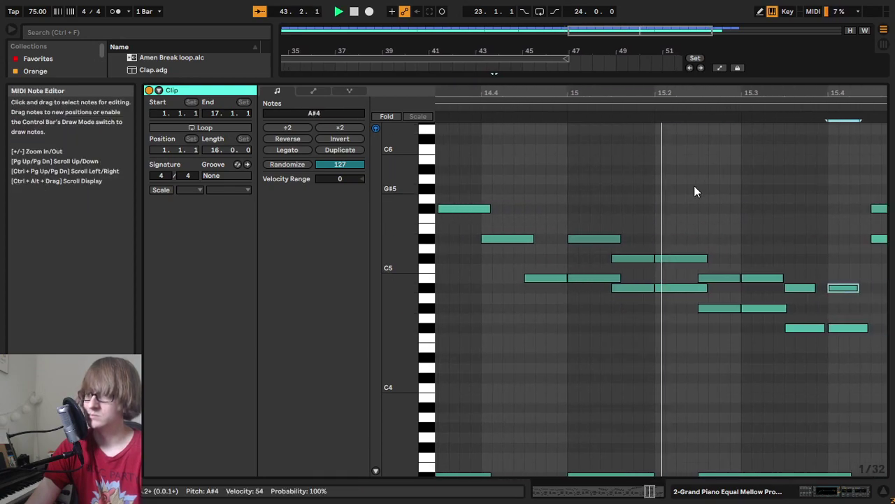
Step: Lower the last note pair of bar 15, at 15.4.3, to D#4 and F#4 and listen to it in context
click(691, 263)
drag(691, 261, 693, 187)
key(Down)
key(Down)
key(Down)
key(Down)
key(Down)
key(Down)
key(Down)
key(Down)
key(Down)
key(Down)
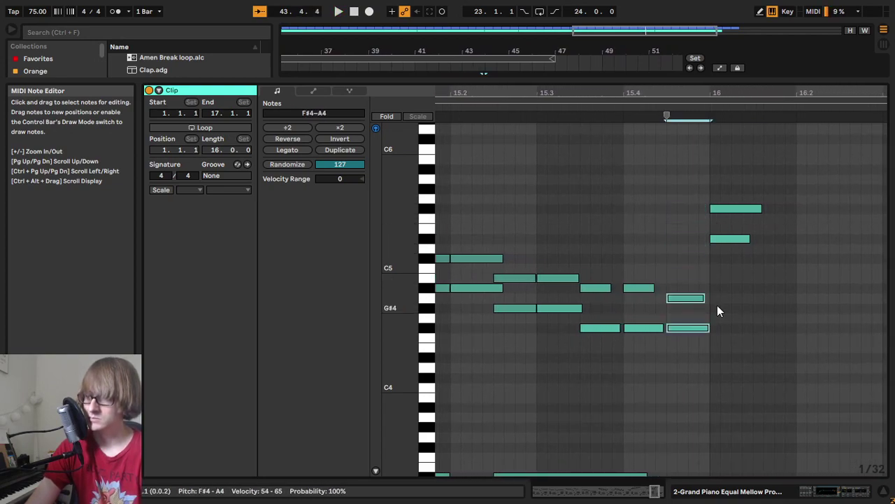
key(Down)
key(Down)
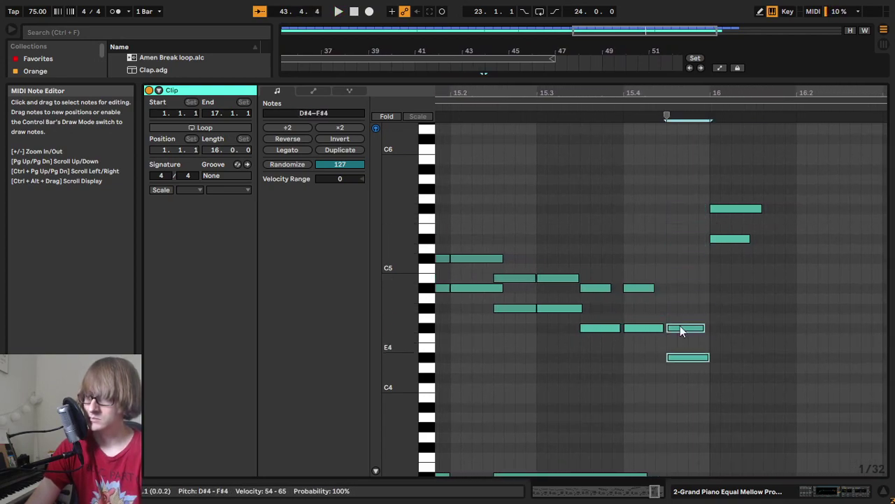
click(538, 115)
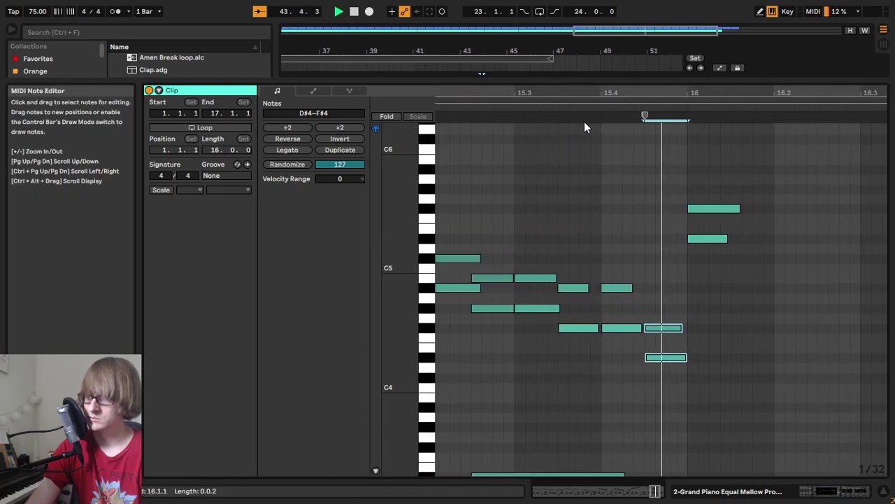
Step: Try lowering the melody note pair at the start of bar 16 to E4 and G#4 and play back the ending
drag(668, 298, 681, 165)
drag(683, 218, 695, 311)
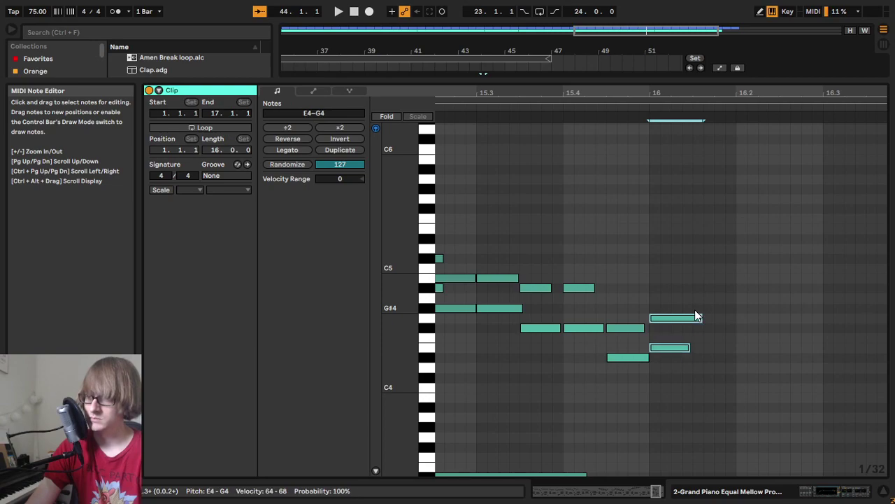
click(509, 116)
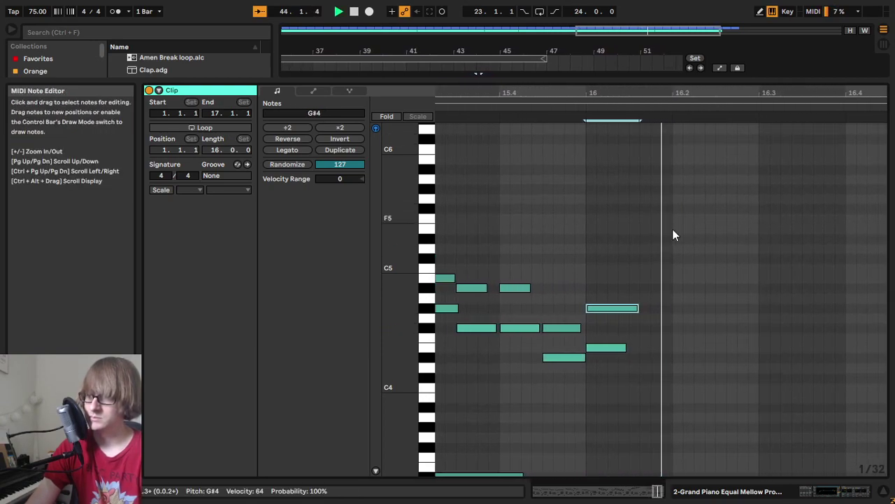
key(space)
Step: Raise the melody note pair at the start of bar 16 to G#4 and B4 and play back the melody from bar 12
drag(624, 289, 613, 322)
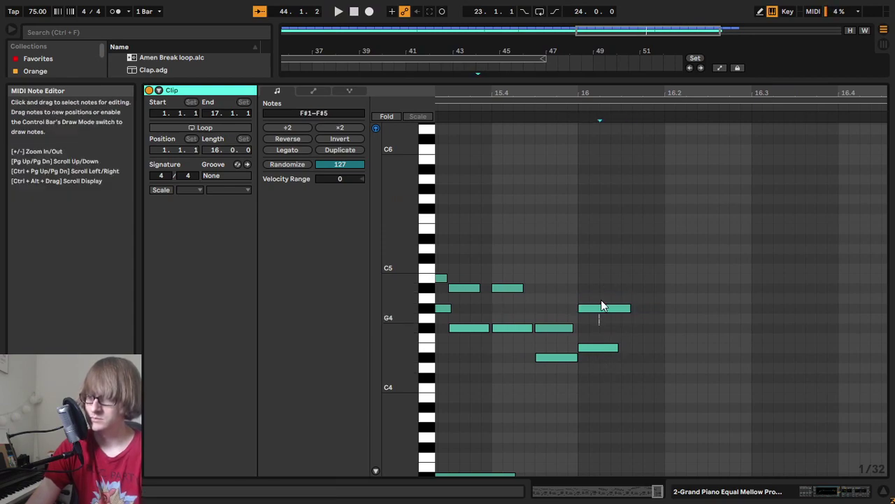
drag(600, 349, 597, 318)
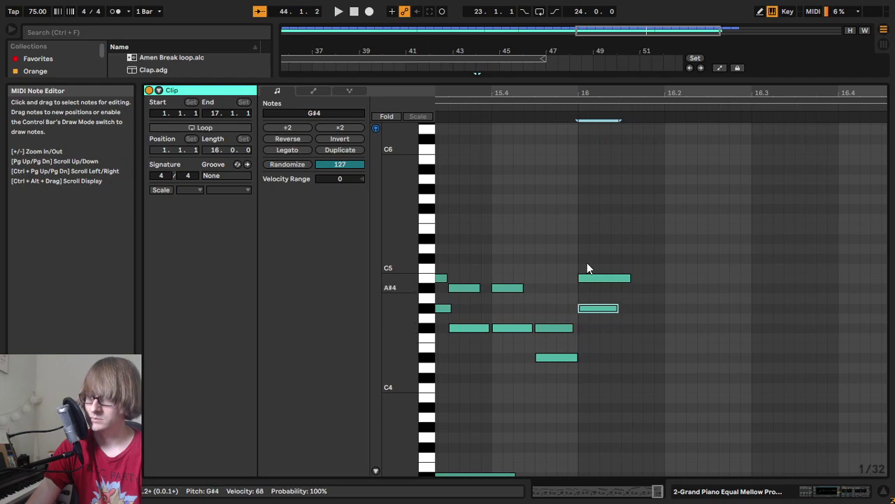
click(481, 120)
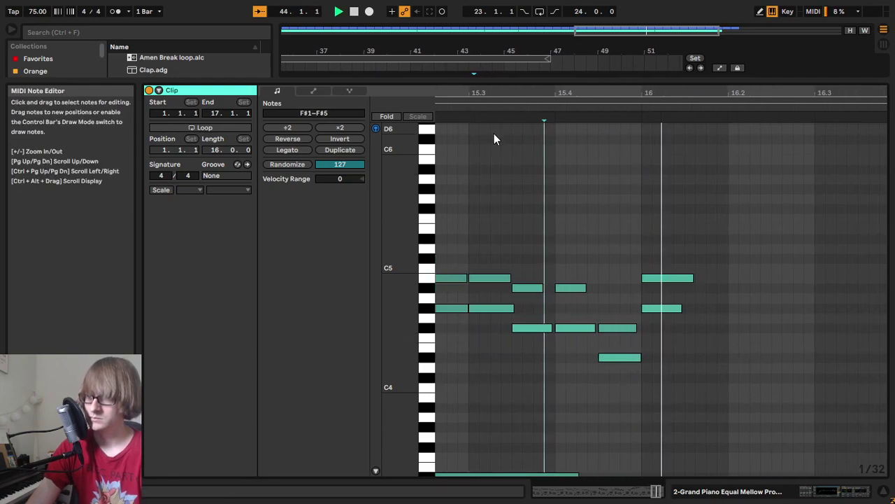
drag(558, 91, 801, 90)
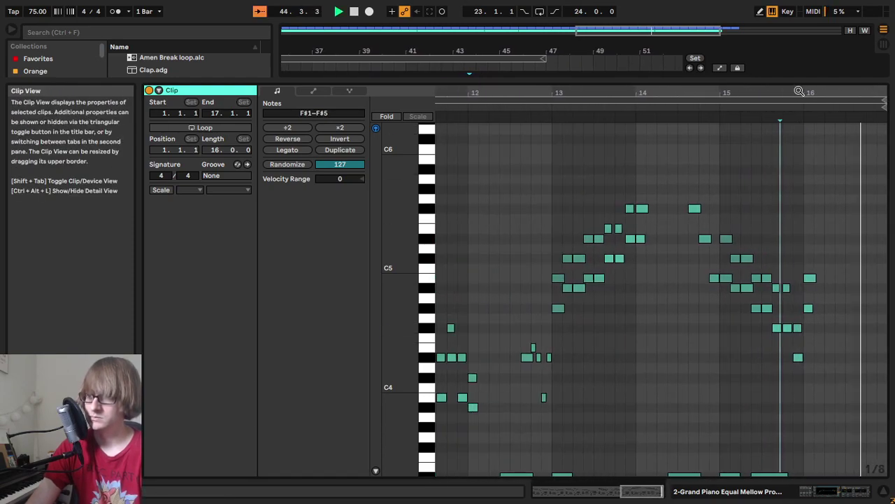
click(515, 114)
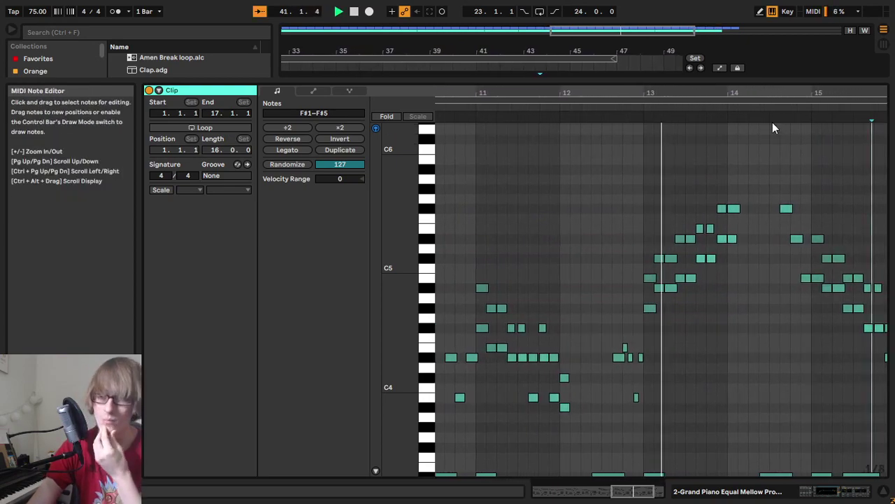
mouse_move(670, 93)
mouse_down()
mouse_move(670, 109)
mouse_move(564, 113)
mouse_up()
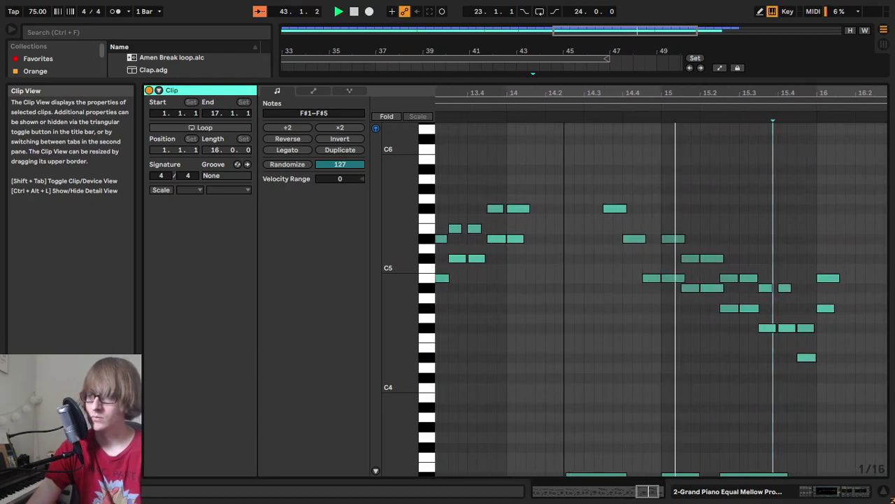
drag(871, 93, 771, 106)
Step: Return to the arrangement and open the following piano clip, starting at bar 45, in an enlarged note editor
drag(839, 93, 802, 420)
click(613, 186)
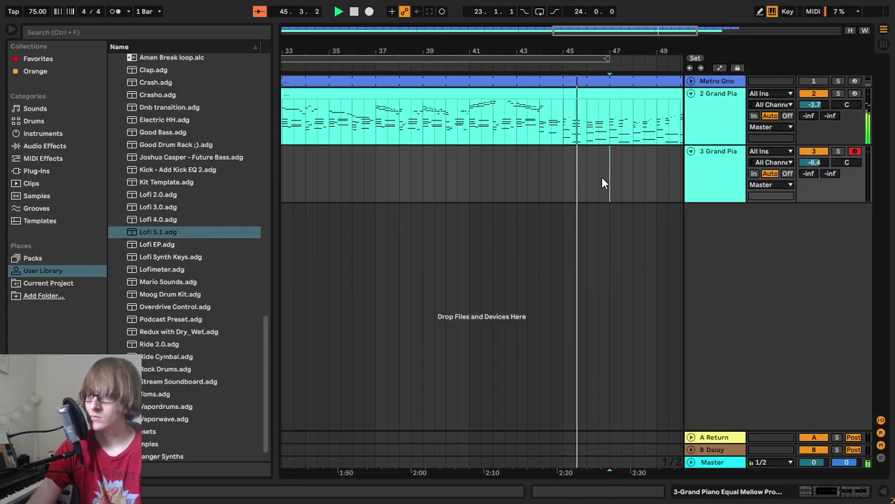
mouse_move(601, 51)
mouse_down()
mouse_move(460, 35)
mouse_move(592, 21)
mouse_move(492, 27)
mouse_move(490, 42)
mouse_move(472, 28)
mouse_up()
double_click(507, 93)
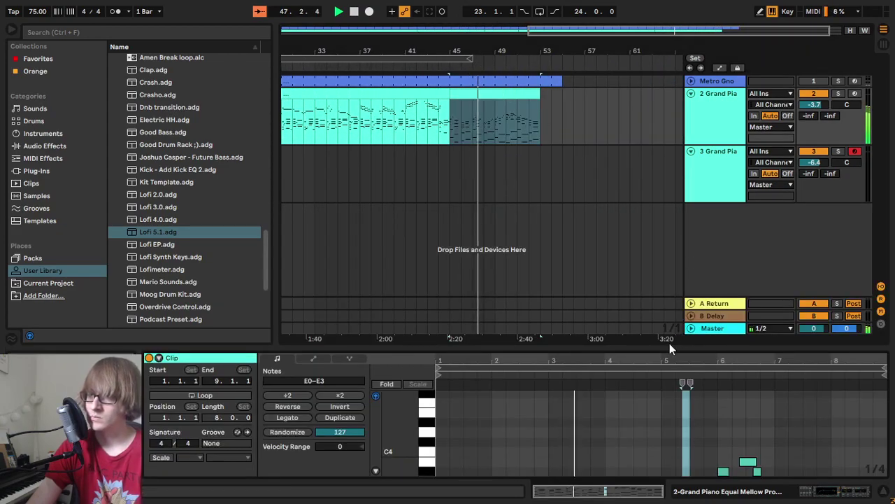
drag(662, 348, 476, 60)
key(space)
Step: Add short D#3 and F#3 notes on and after beat 4 of bar 4, leading into bar 5, and play them back
click(560, 235)
double_click(583, 225)
key(Up)
key(Up)
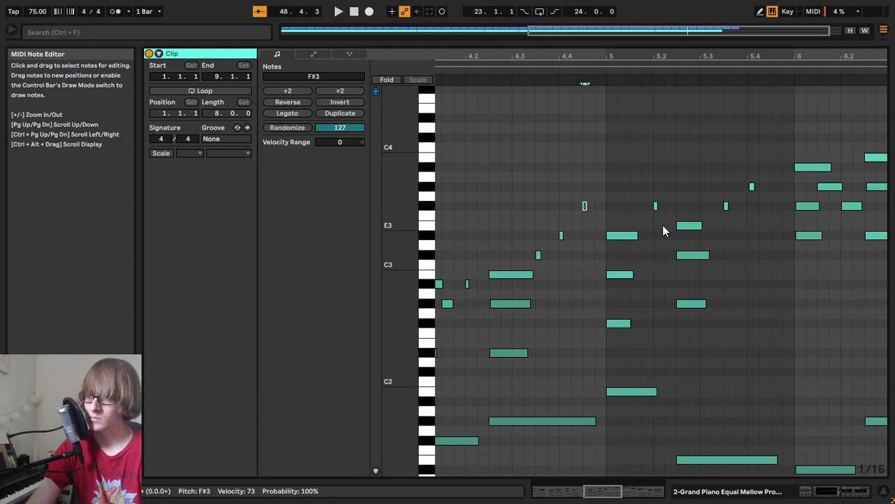
click(500, 80)
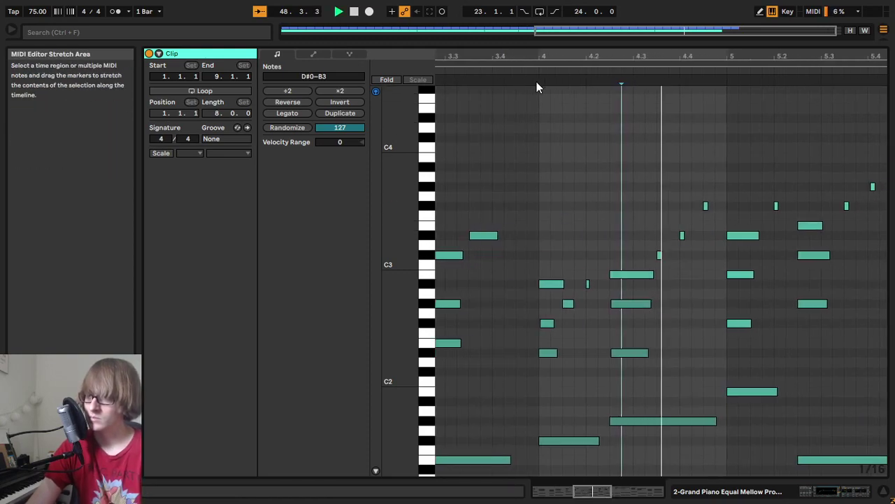
key(space)
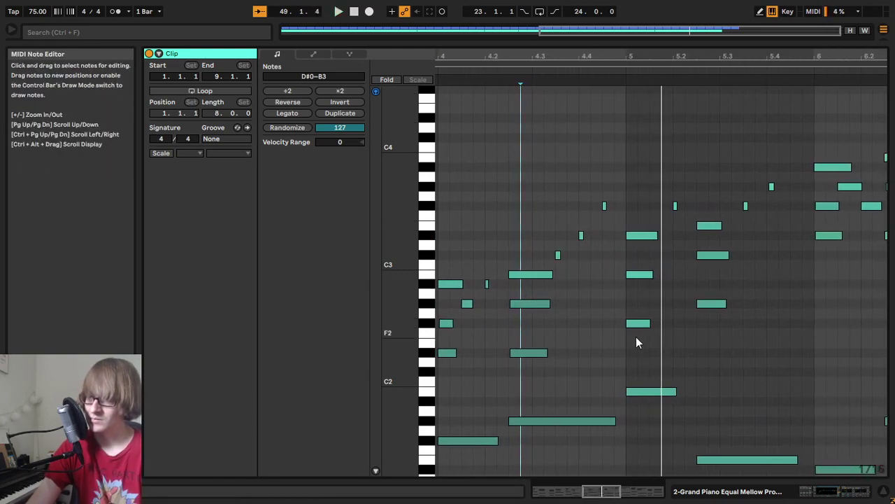
Step: Raise the F#2 in the opening chord of bar 5 by an octave to F#3 and listen to the transition
click(639, 324)
key(shift+Up)
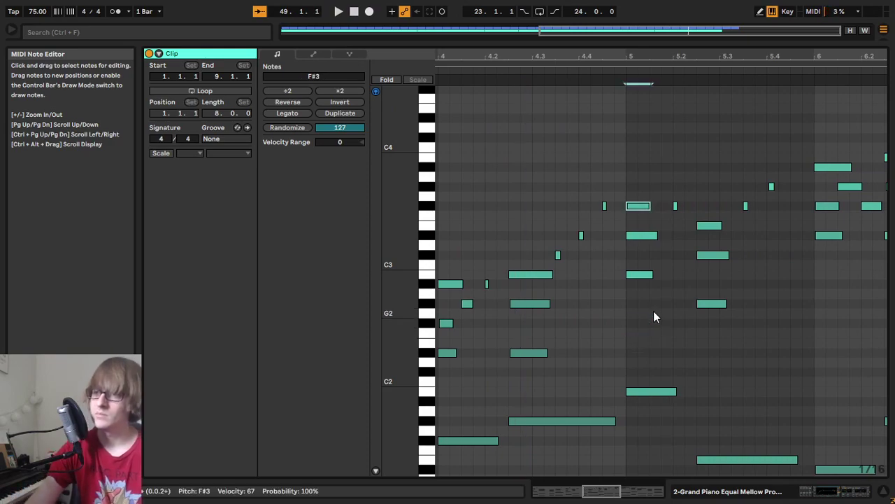
click(598, 82)
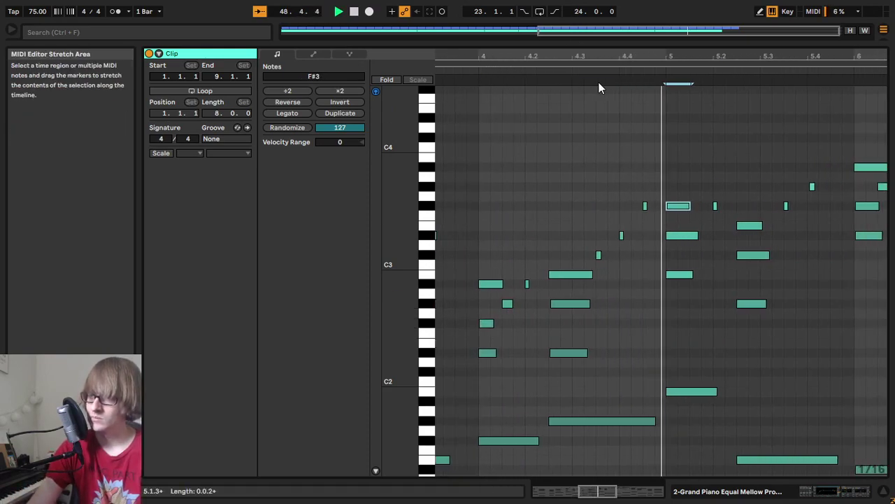
key(space)
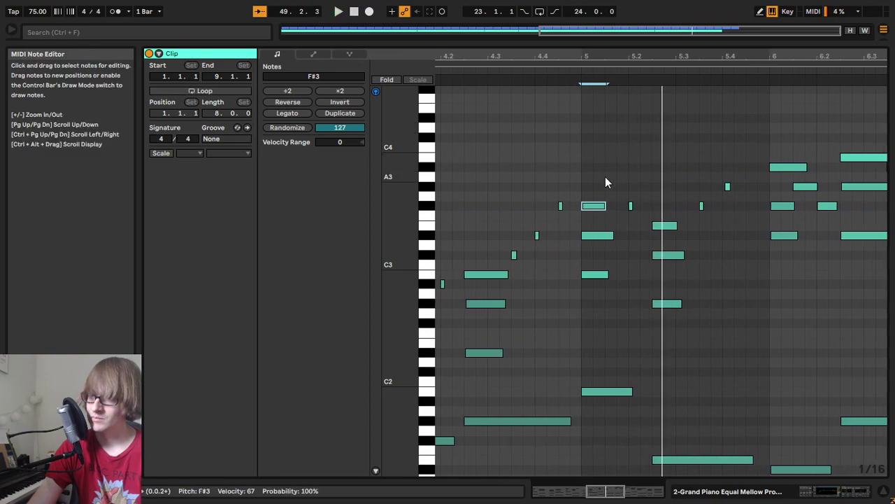
Step: Raise the short note at 5.2 to G#3 and the chord's G#2 at 5.2.3 by an octave, playing back each change
key(Up)
click(567, 68)
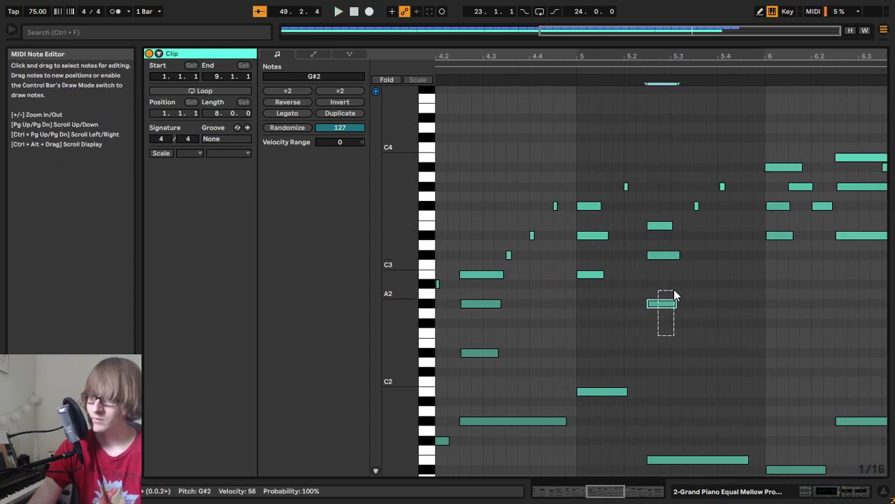
key(shift+Up)
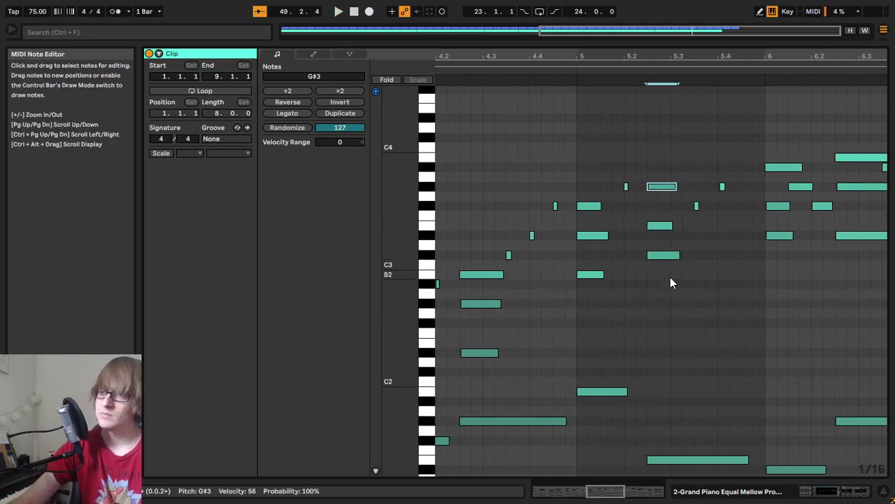
click(540, 70)
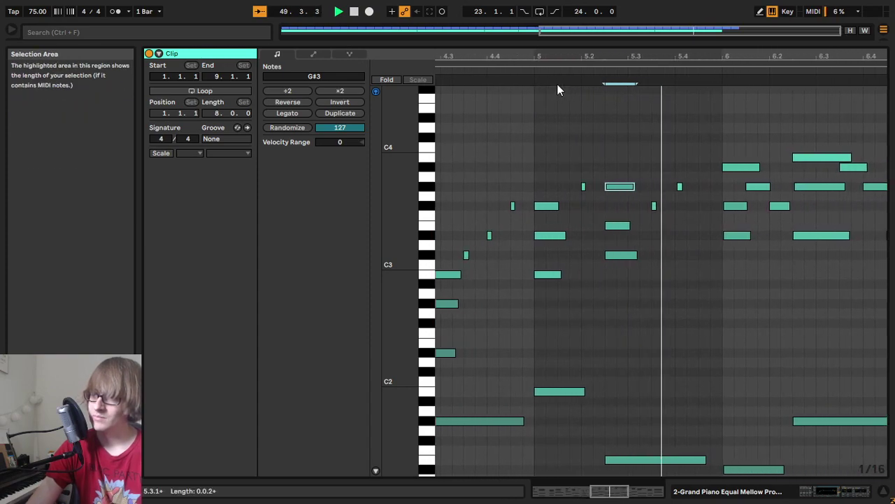
Step: Raise the short melody note at 5.3.3 to A#3
drag(628, 221, 647, 199)
key(Up)
key(Up)
key(Up)
key(Up)
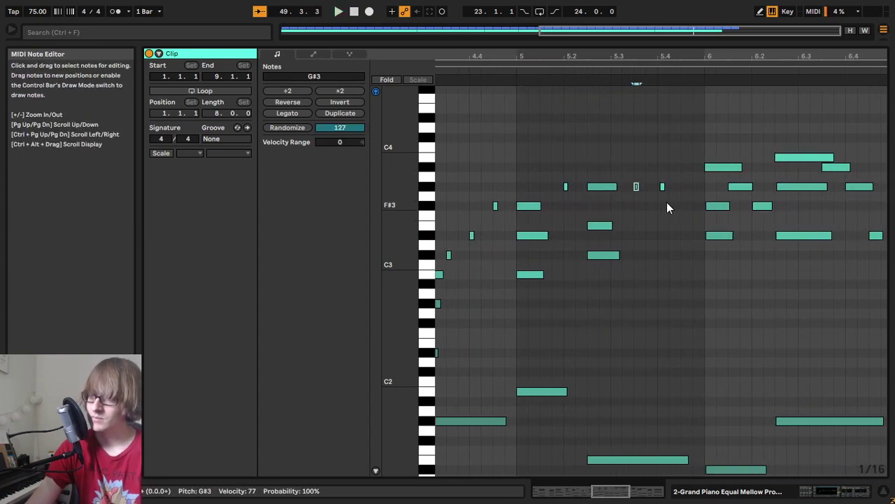
Step: Add a short F#3 note at 5.4.3 and play back the melody into bar 6
drag(661, 202, 681, 178)
double_click(686, 209)
click(721, 167)
click(607, 75)
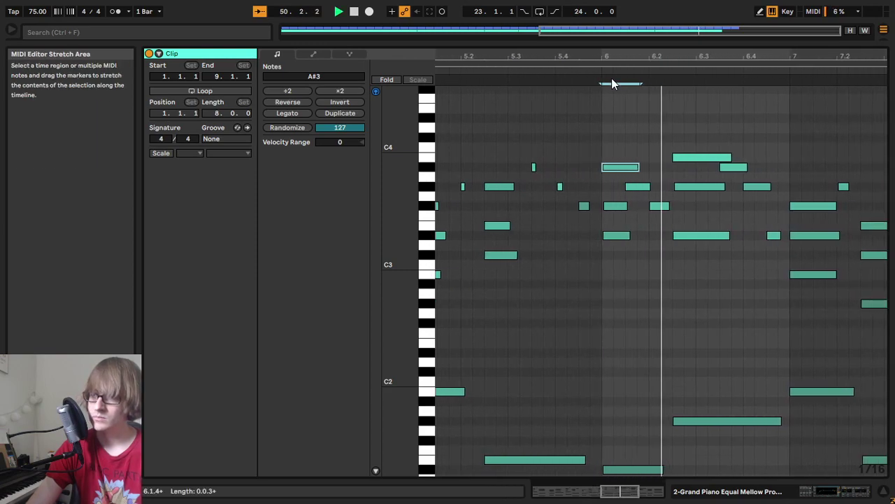
key(space)
Step: Play back the clip from its beginning and add a short F#2 note on beat 4 of bar 2
drag(611, 55, 766, 25)
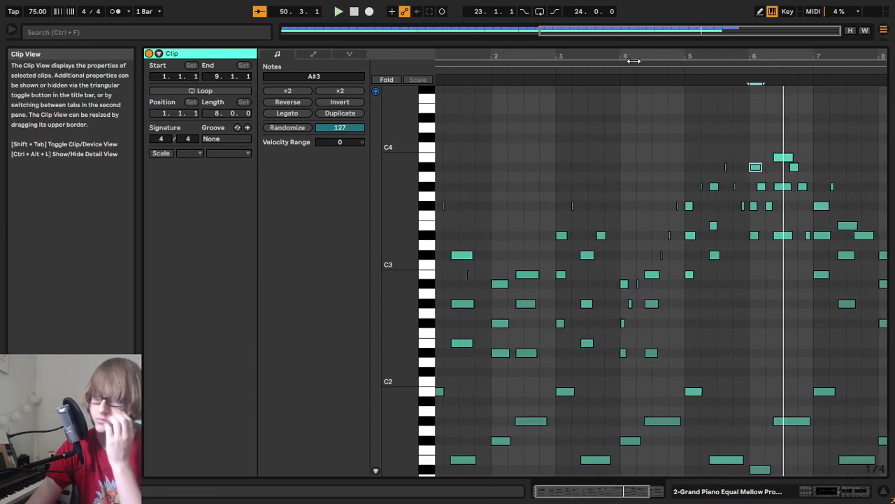
key(space)
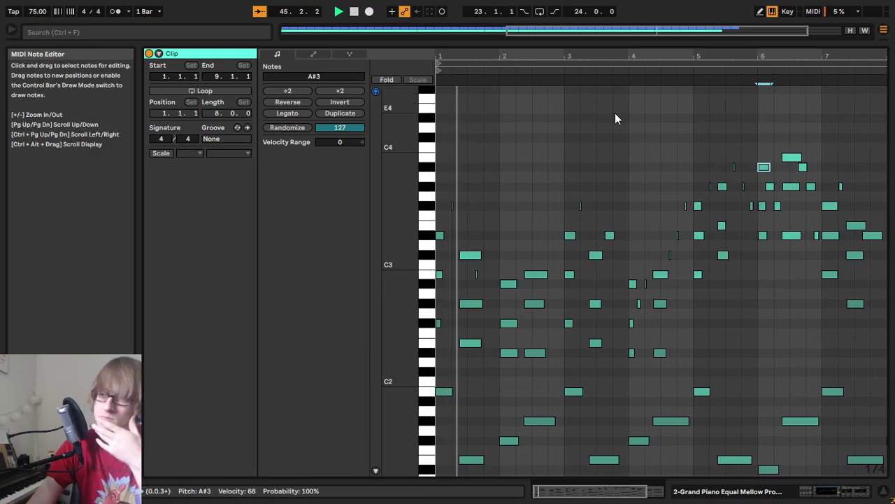
drag(484, 59, 353, 90)
drag(435, 90, 509, 93)
key(space)
double_click(598, 333)
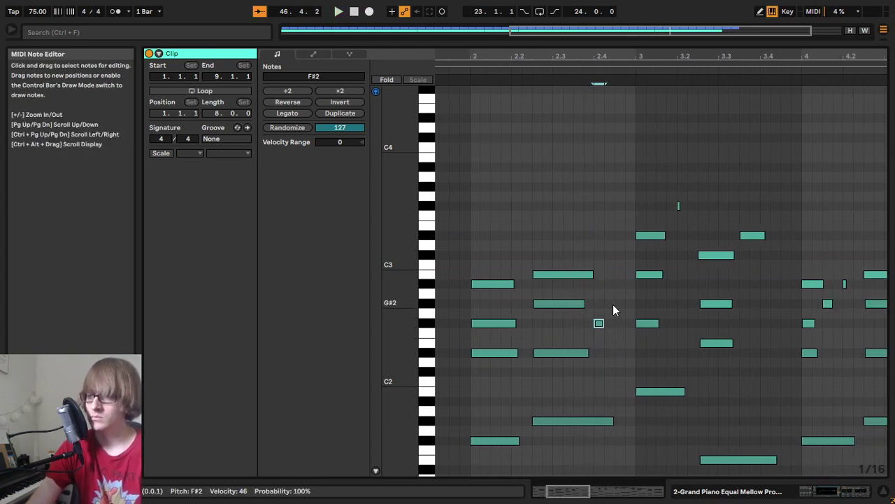
Step: Add a short G#2 note at 2.4.3 and play back the phrase
double_click(619, 303)
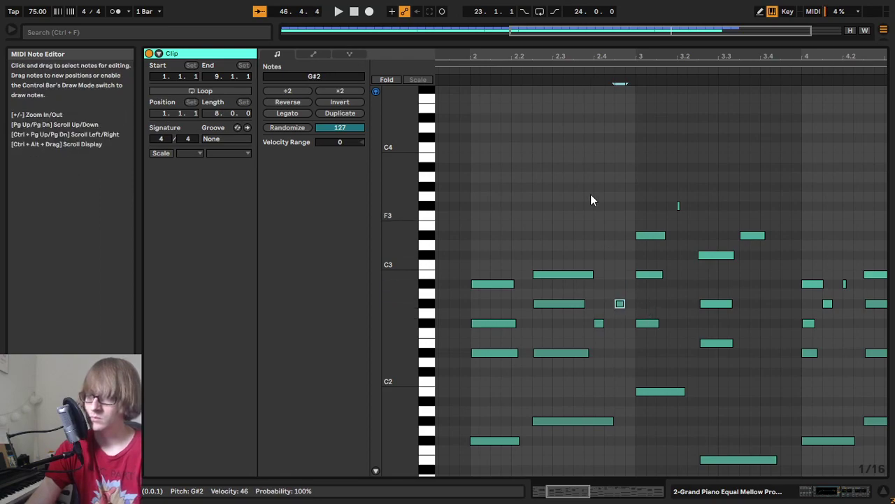
click(502, 82)
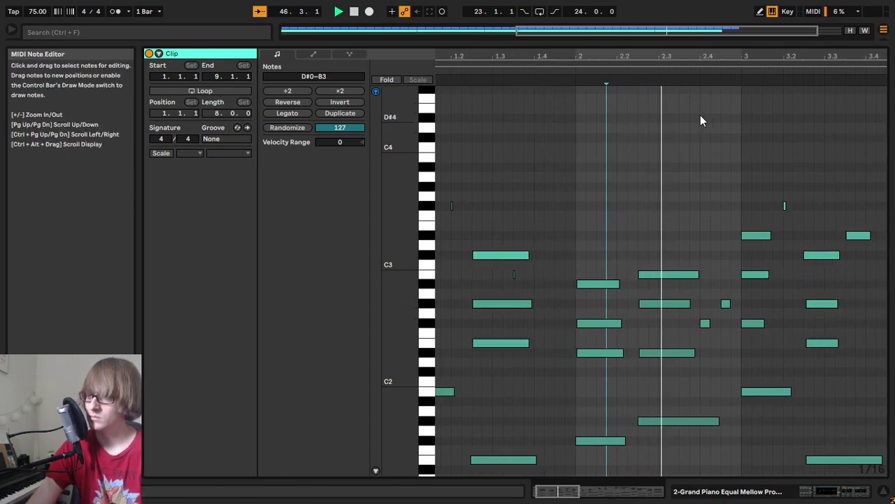
key(space)
Step: Place the short F#2 at 2.3.3 and the G#2 at 2.4 instead, and play back from the clip's beginning
double_click(653, 323)
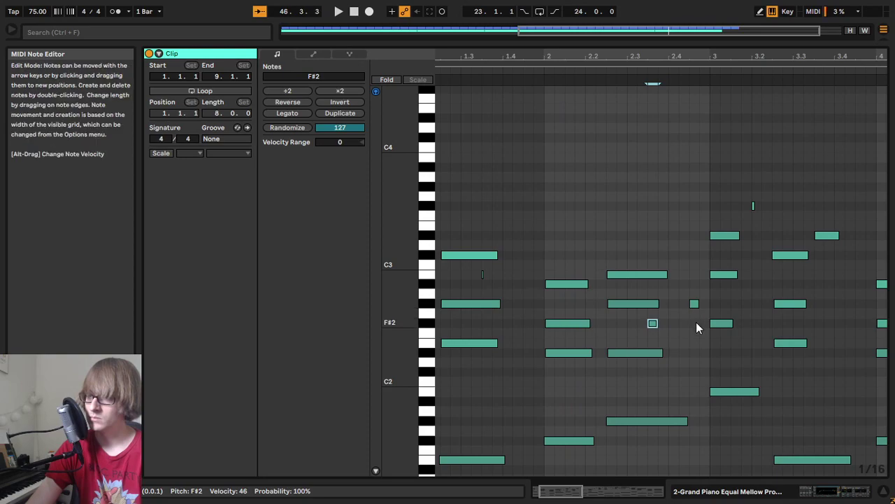
double_click(684, 304)
click(664, 69)
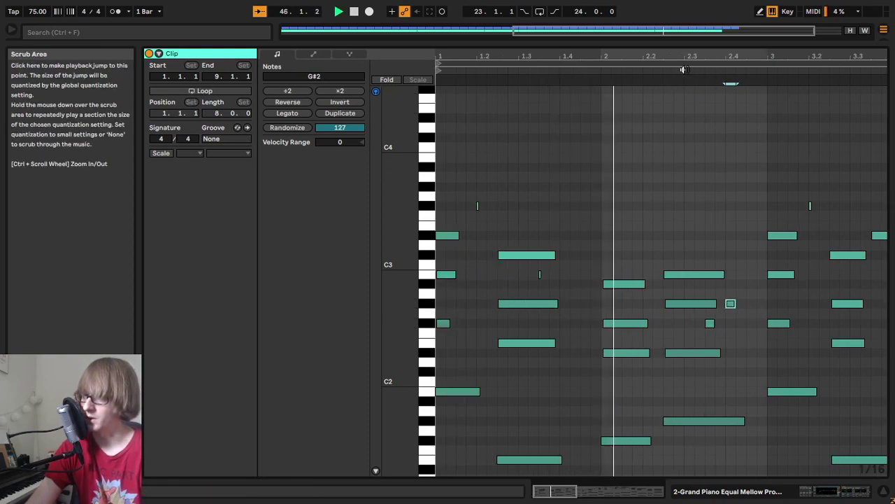
drag(724, 56, 663, 94)
drag(663, 56, 663, 31)
key(space)
Step: Add a short B2 note at 2.4.3, set the G#2 on beat 2.4 to velocity 50, and play back into bar 3
click(639, 274)
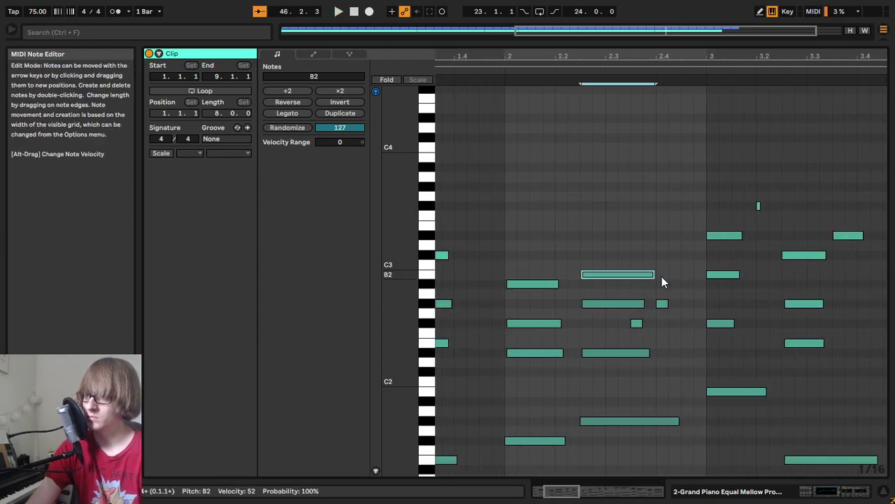
double_click(683, 278)
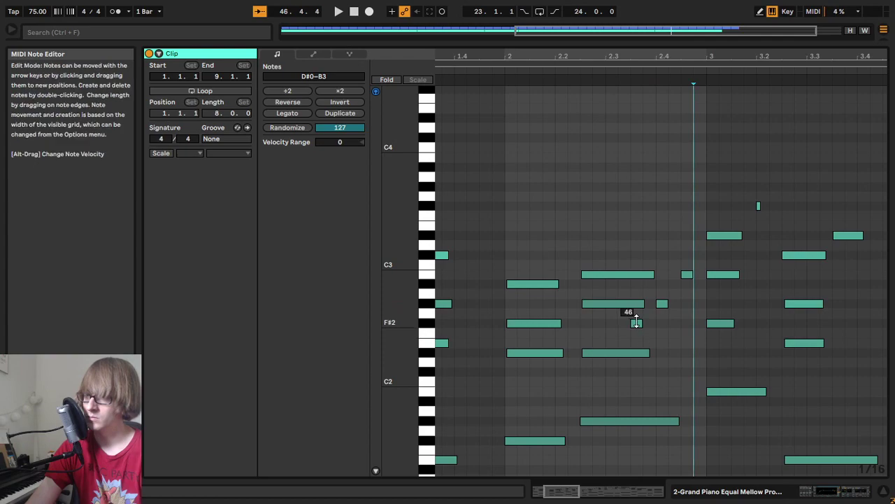
drag(662, 304, 662, 301)
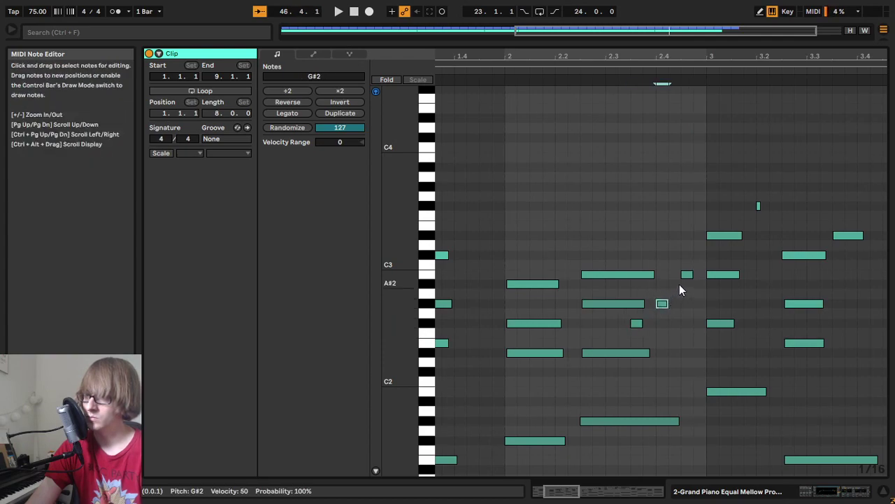
click(572, 73)
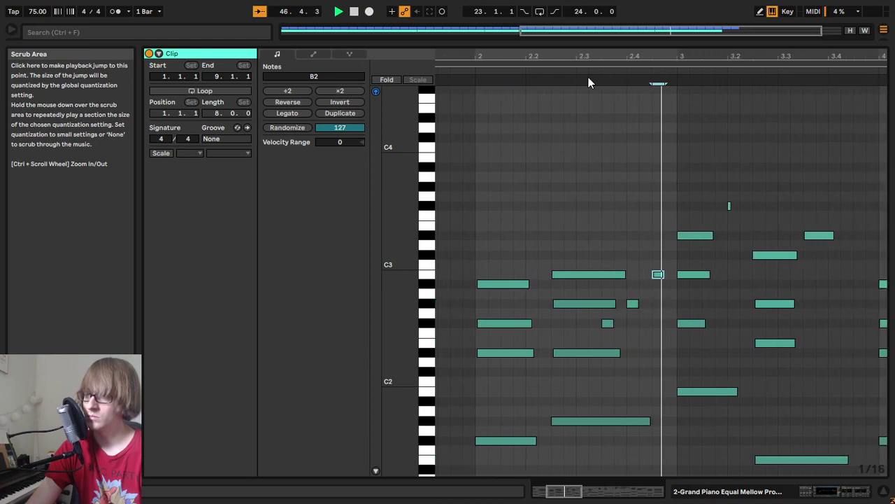
drag(715, 55, 594, 55)
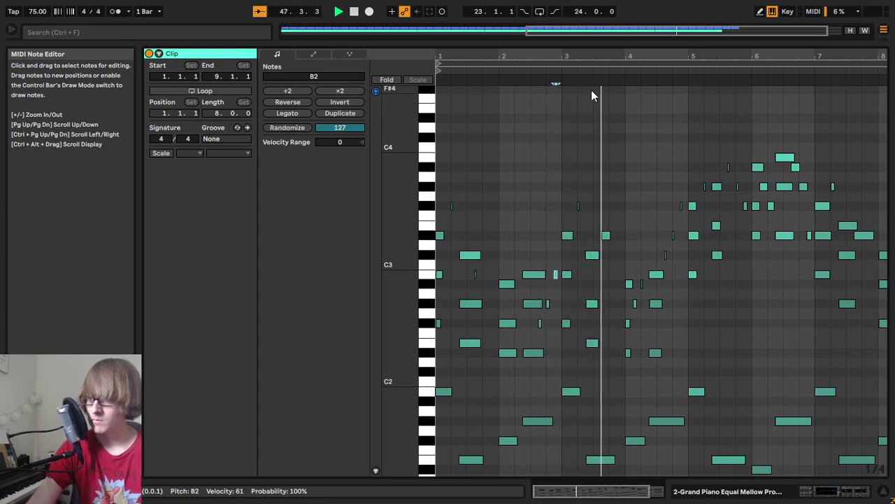
key(space)
Step: Play back the melody through bar 4 into bar 5
drag(638, 56, 640, 96)
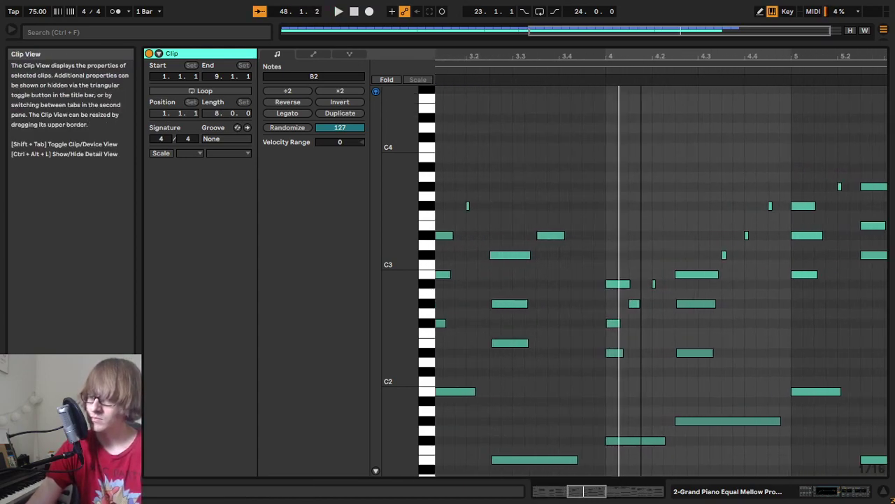
click(596, 69)
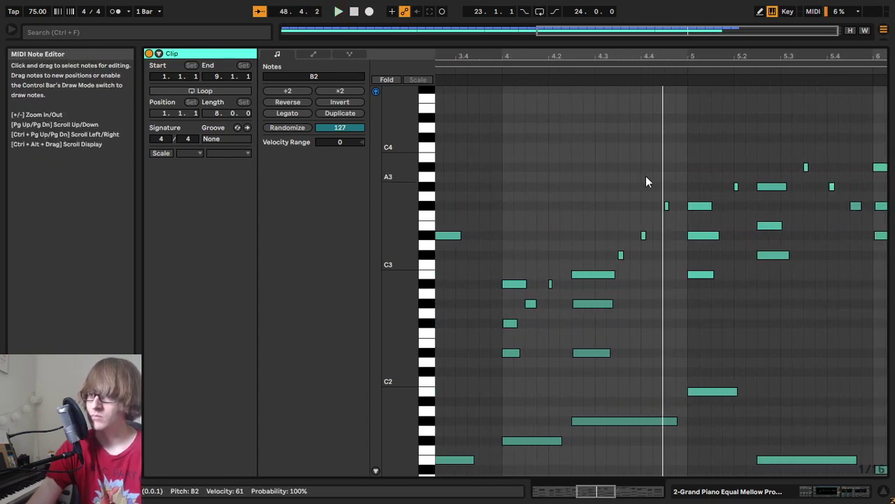
key(ctrl+a)
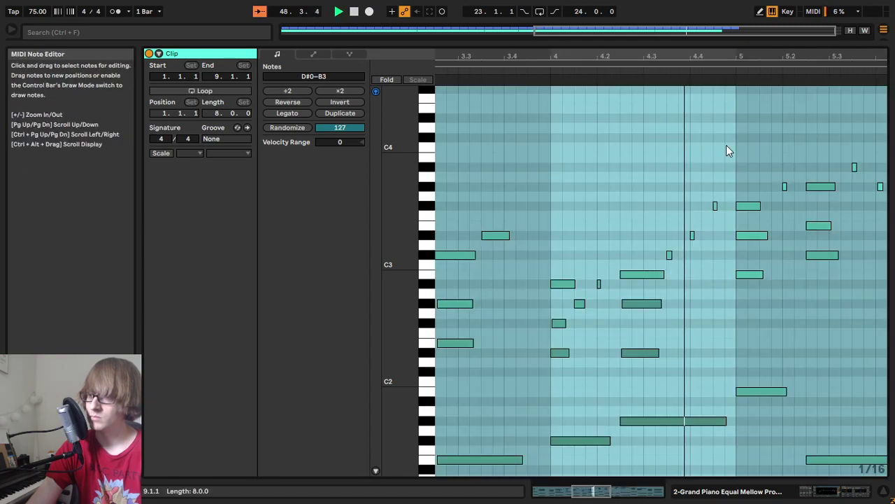
drag(809, 55, 611, 80)
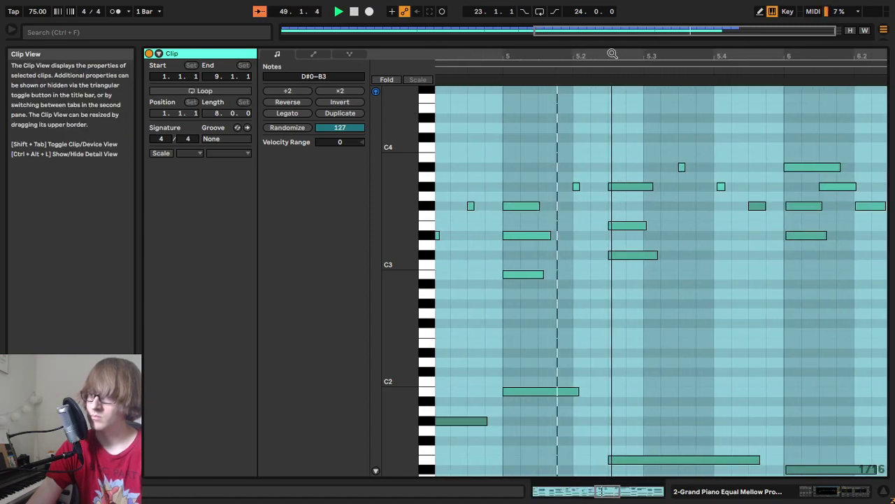
key(space)
Step: Try raising the B2 in the chord at the start of bar 5 by an octave
click(536, 206)
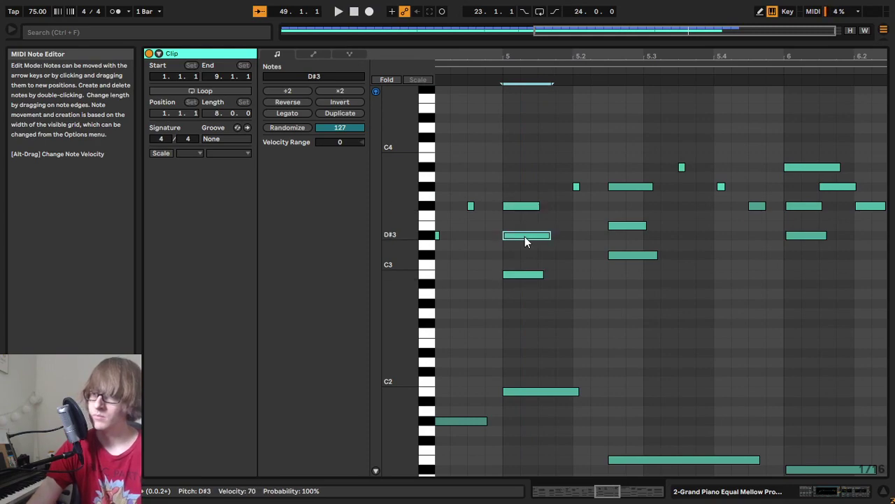
drag(526, 58, 663, 54)
drag(540, 269, 615, 195)
click(661, 273)
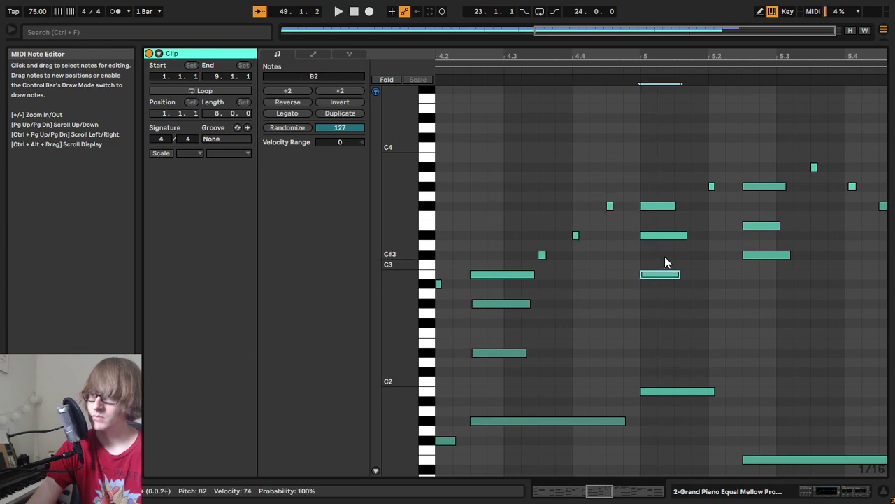
key(shift+Up)
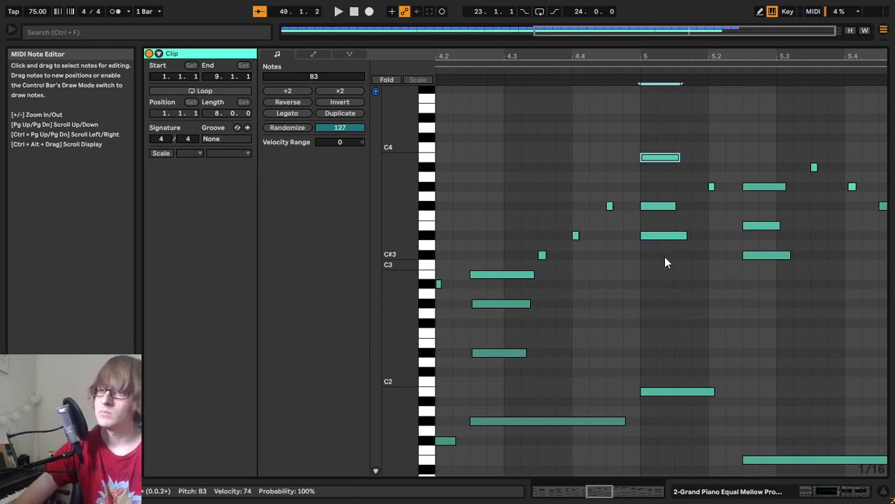
key(shift+Down)
Step: Raise the F#3 in the chord at the start of bar 5 to G#3 and play back from bar 4
click(657, 205)
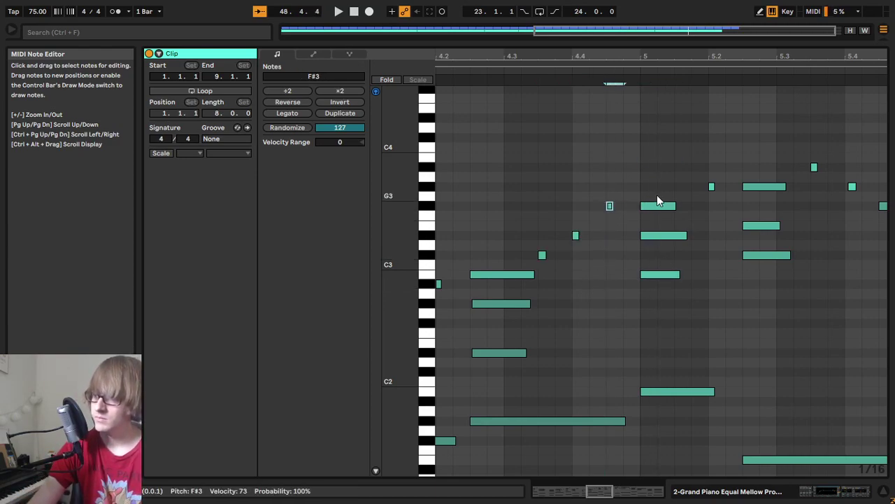
drag(657, 206, 652, 190)
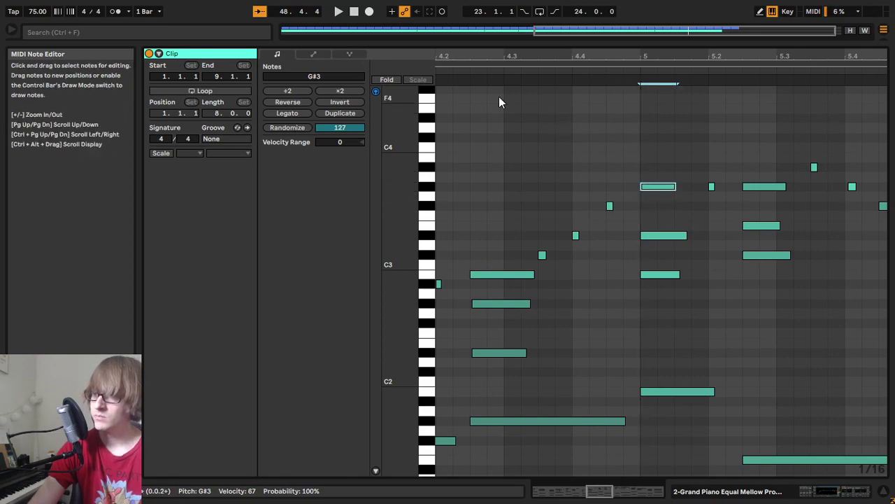
click(448, 83)
key(space)
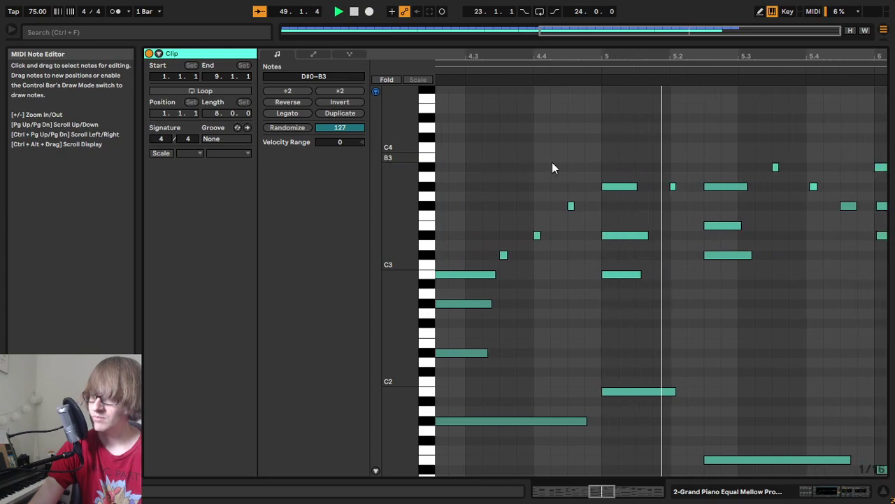
Step: Lower the short linking note at 5.2 to F#3 and play back the change
drag(650, 196, 676, 162)
key(Down)
key(Down)
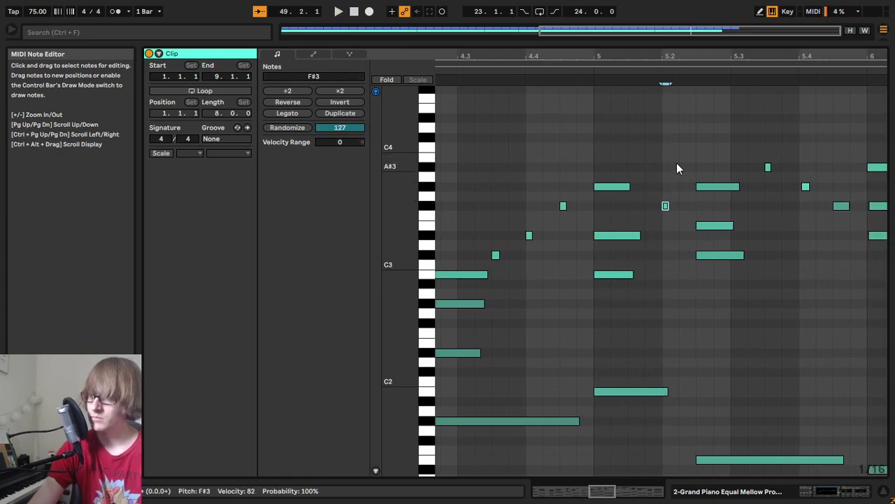
key(space)
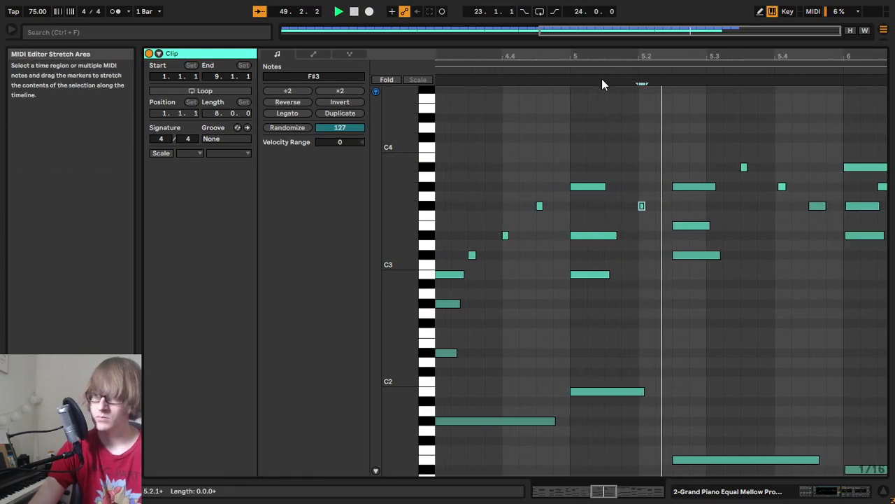
Step: Try raising the top note of the chord at 5.2.3 to B3, and delete it
click(635, 187)
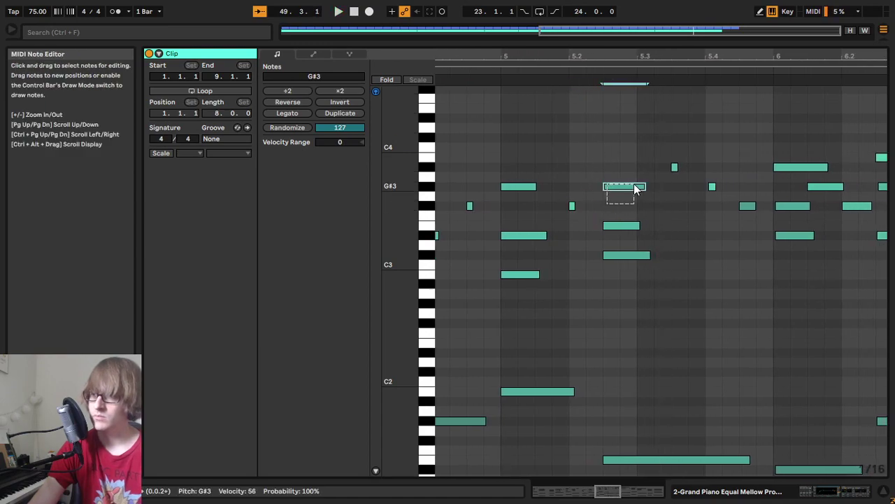
click(629, 186)
key(Up)
key(Up)
key(Up)
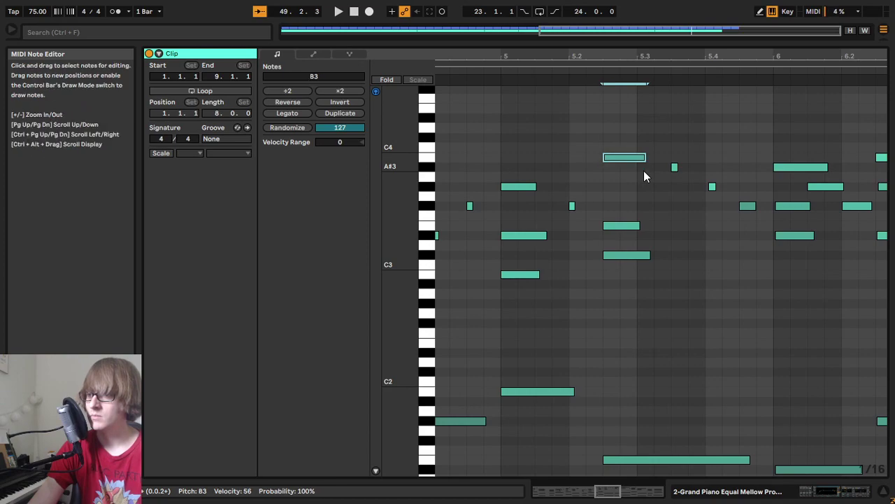
key(Delete)
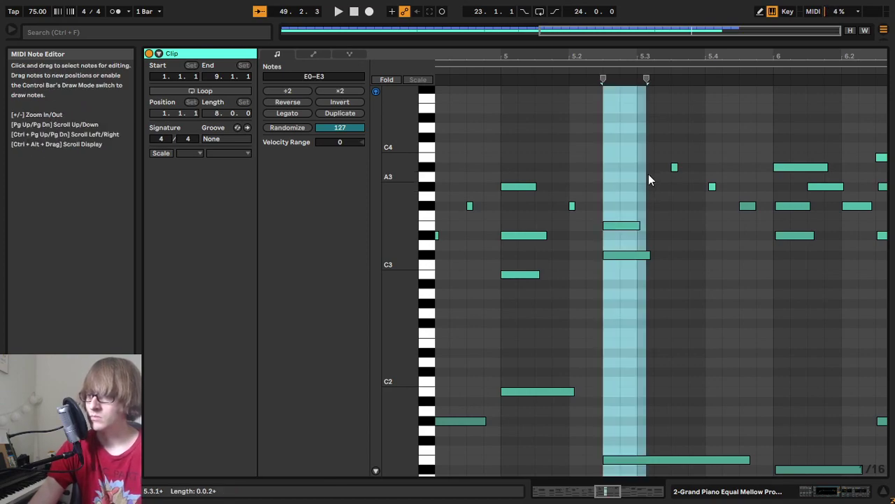
Step: Undo the deletion and the pitch changes of the top note at 5.2.3
key(ctrl+z)
key(ctrl+z)
key(ctrl+z)
key(ctrl+z)
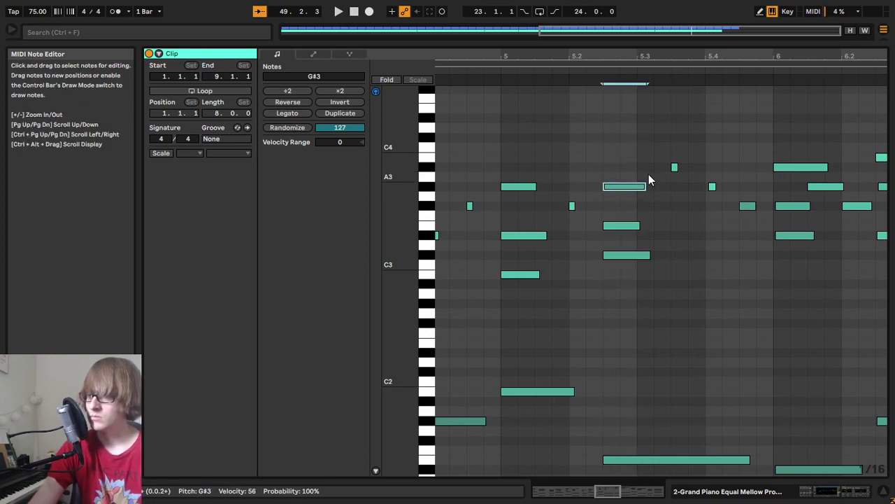
key(ctrl+z)
key(ctrl+z)
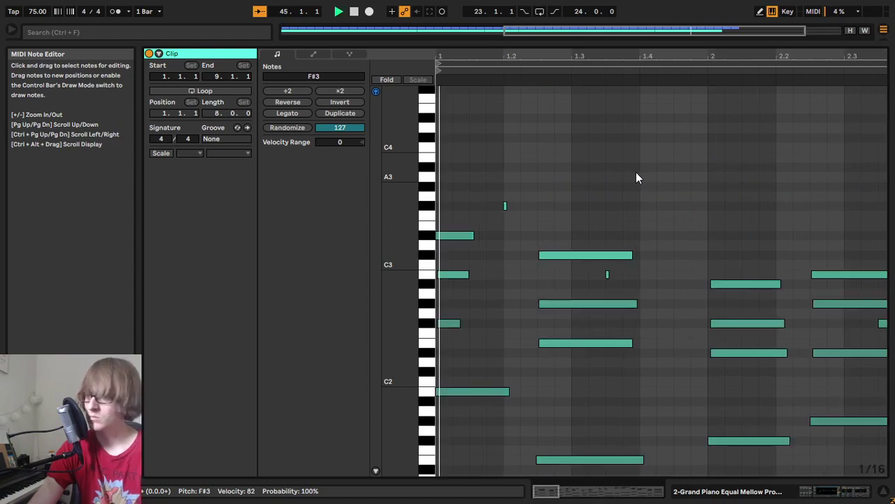
Step: Raise the top note of the chord at 5.2.3 to B3 and play back bar 5
drag(700, 56, 700, 14)
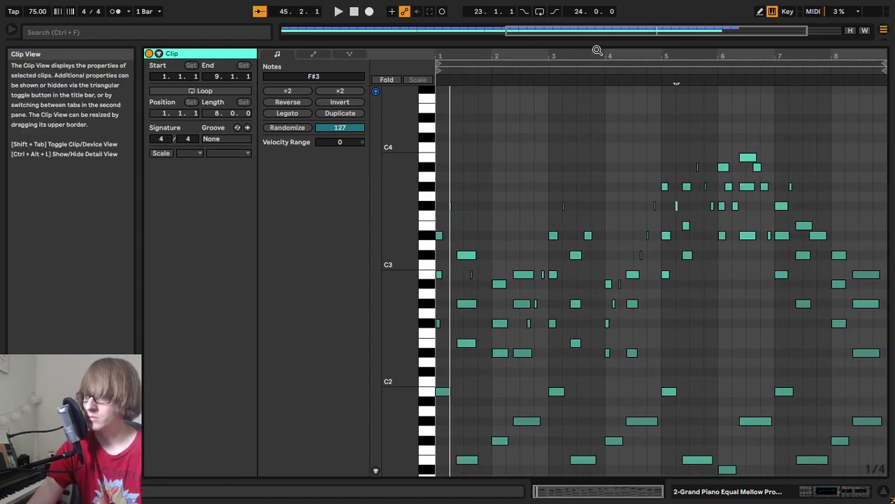
click(585, 70)
drag(694, 56, 672, 116)
key(space)
drag(643, 186, 642, 159)
click(689, 167)
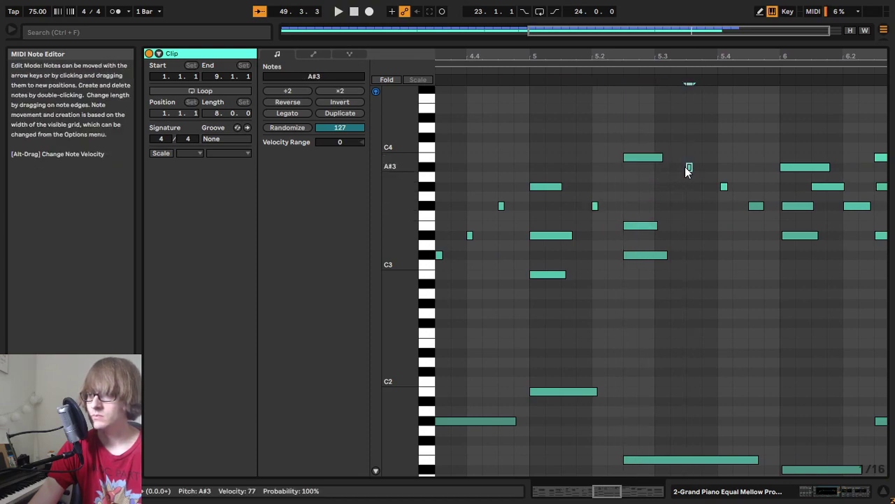
click(518, 76)
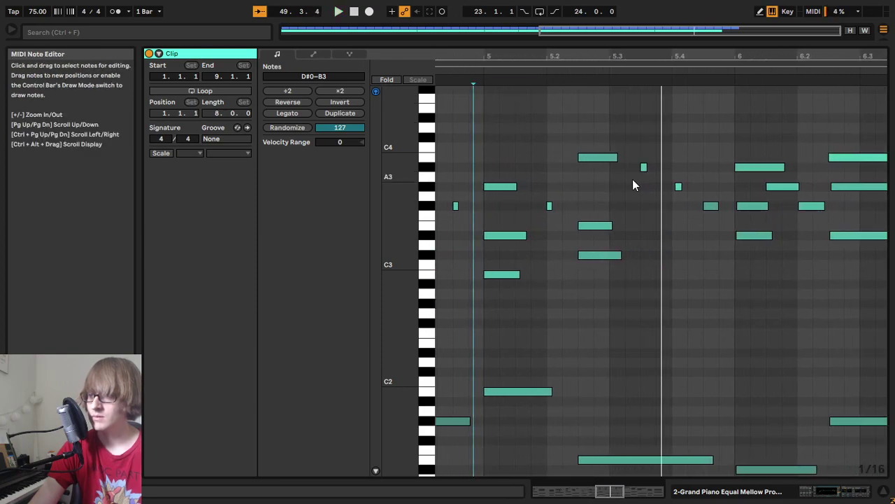
Step: Lower the velocities of the inner chord notes in bar 5, with the E3 at 5.2.3 at 47 and the opening B2 at 50
click(624, 171)
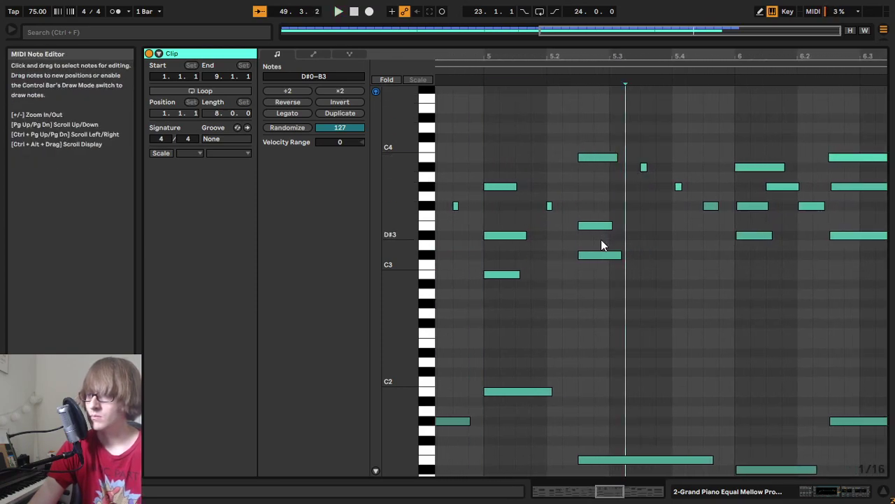
drag(593, 224, 593, 235)
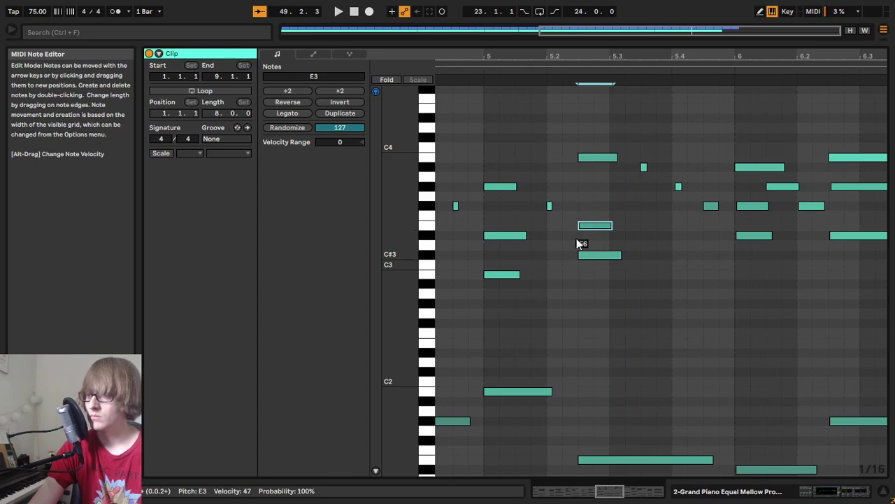
scroll(601, 217, left, 3)
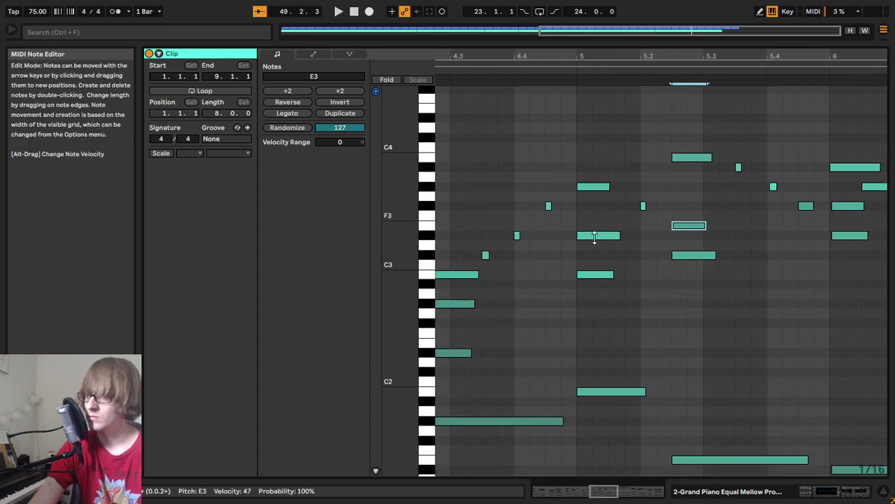
click(594, 235)
drag(595, 277, 595, 285)
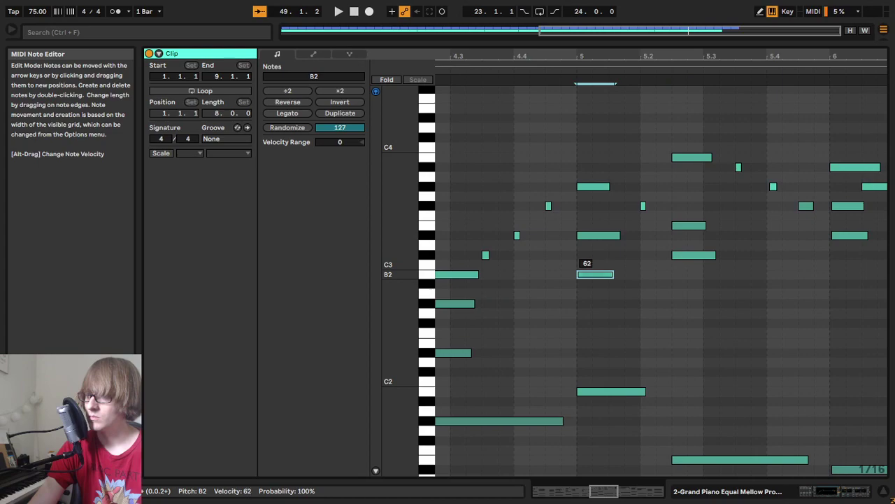
Step: Play back bar 5, set the B3 at 5.2.3 to velocity 59, and lengthen the A#3 at 5.3.3 with velocity 57
click(488, 84)
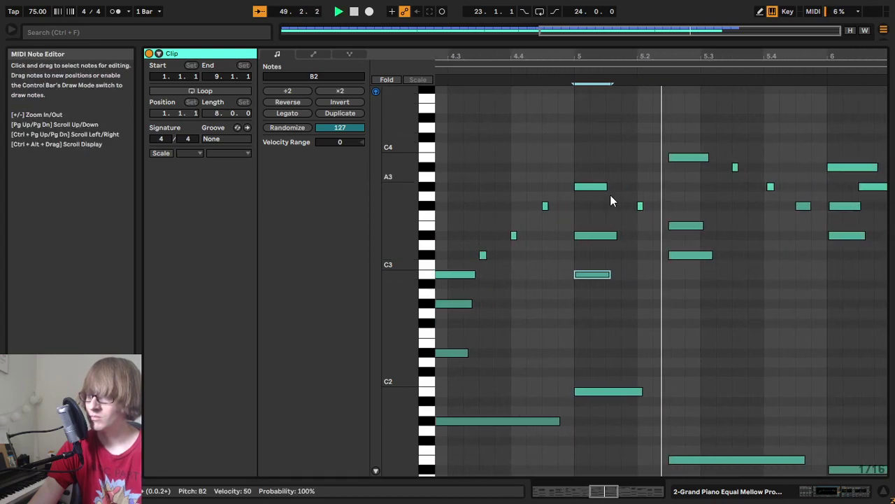
click(651, 156)
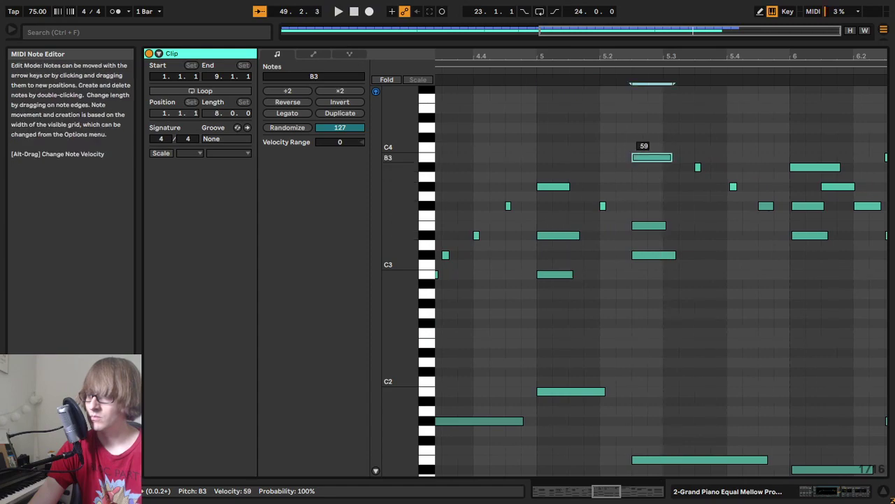
double_click(700, 168)
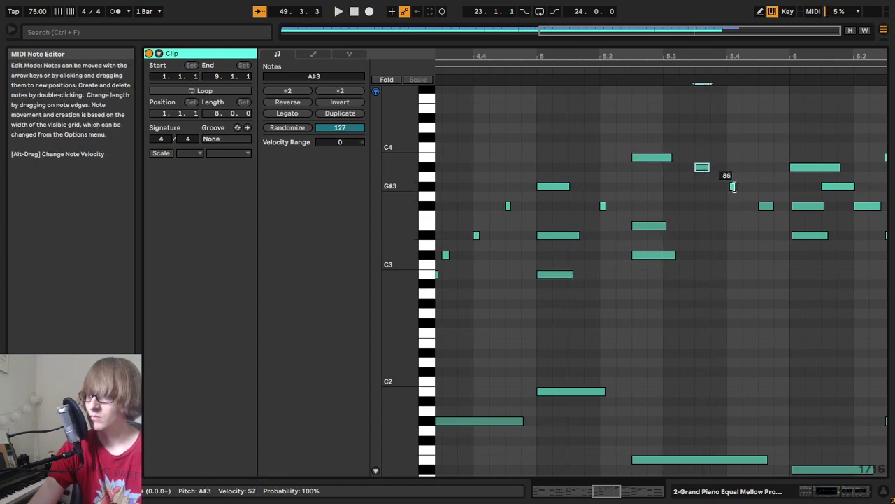
Step: Lengthen the short G#3 at 5.4 with velocity 71 and set the F#3 at 5.4.3 to velocity 68
click(734, 186)
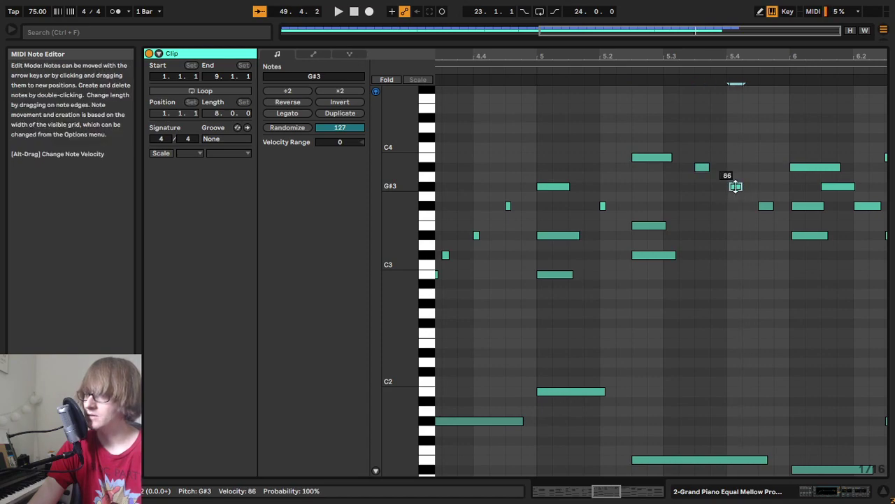
key(space)
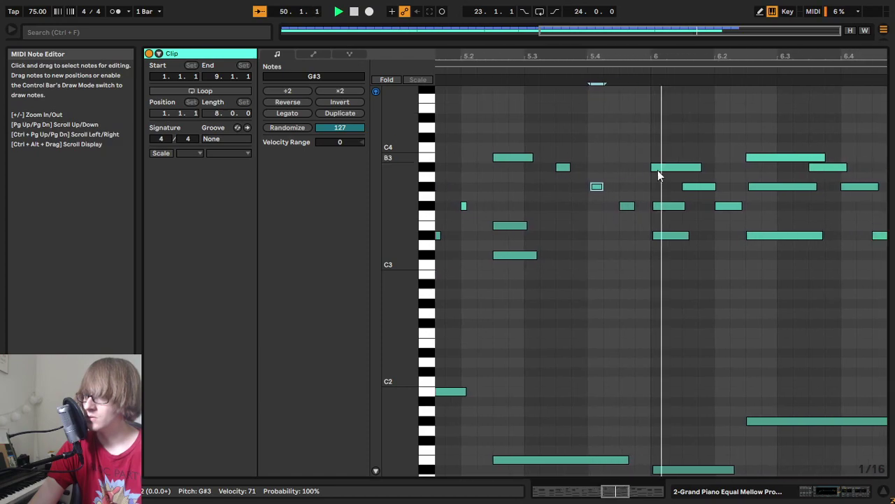
drag(596, 189, 593, 189)
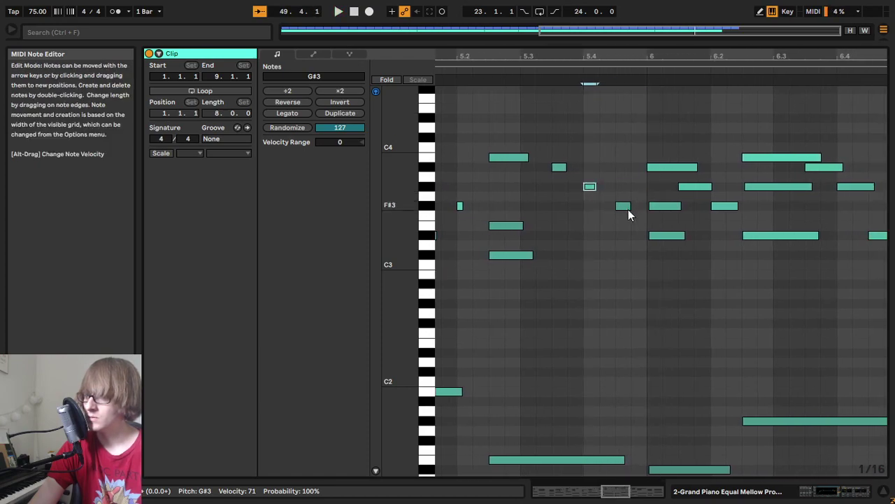
click(623, 207)
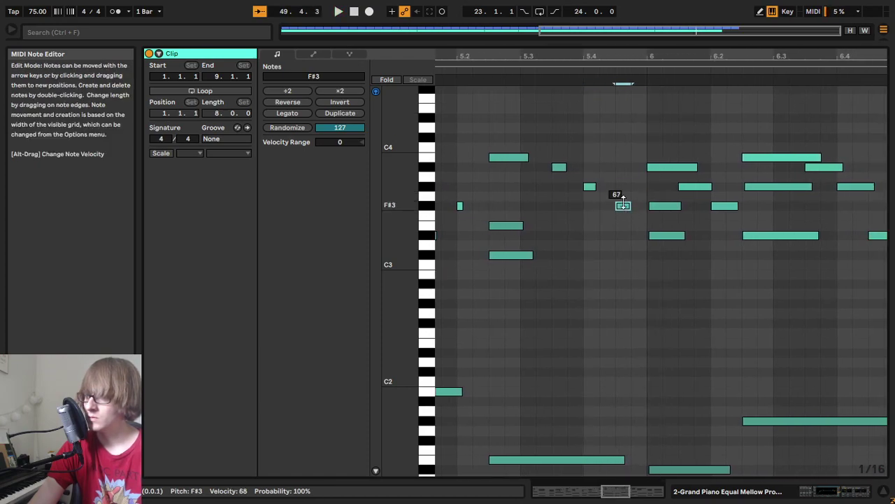
Step: Play back the passage from bar 4 into bar 6 to check the melody's balance
click(483, 72)
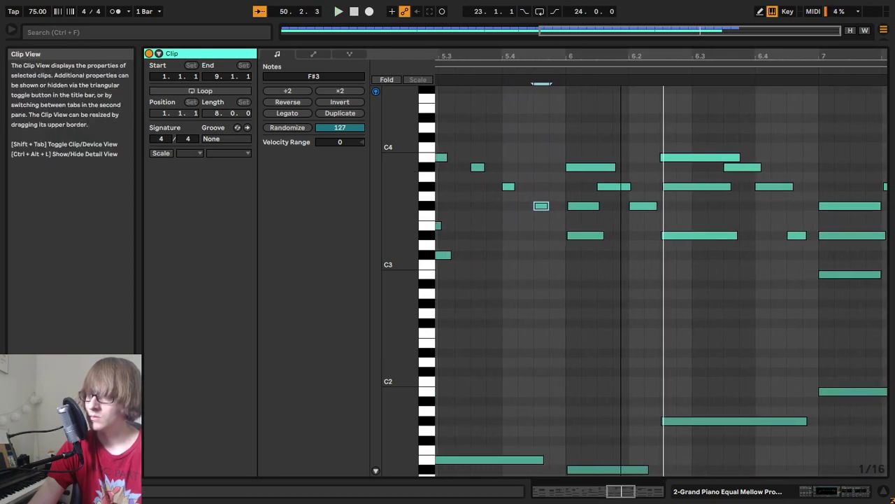
scroll(623, 66, down, 5)
click(600, 72)
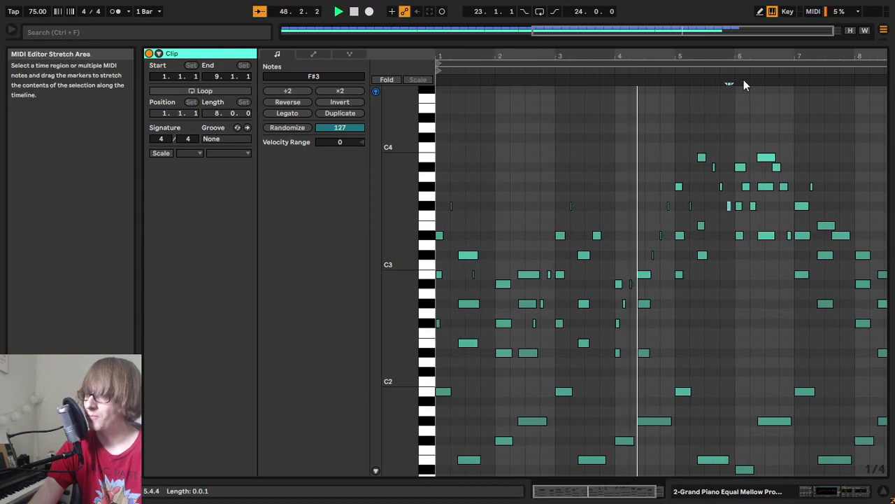
scroll(737, 56, up, 4)
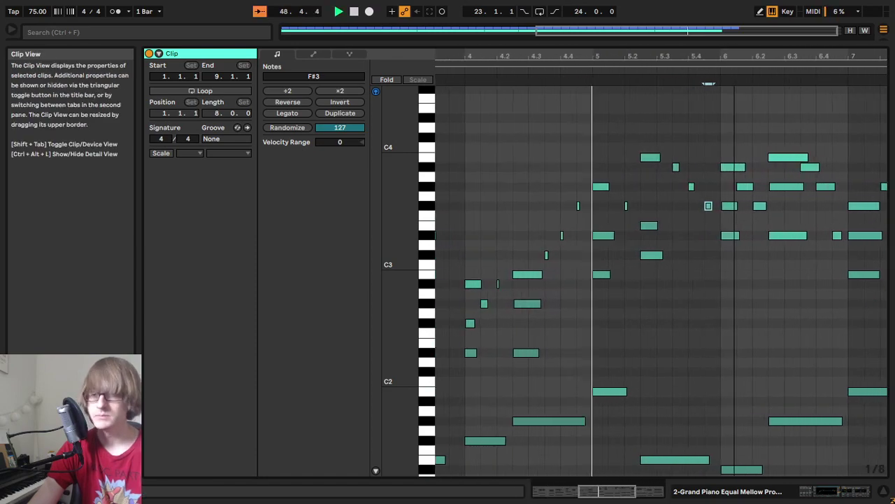
drag(658, 56, 593, 66)
key(space)
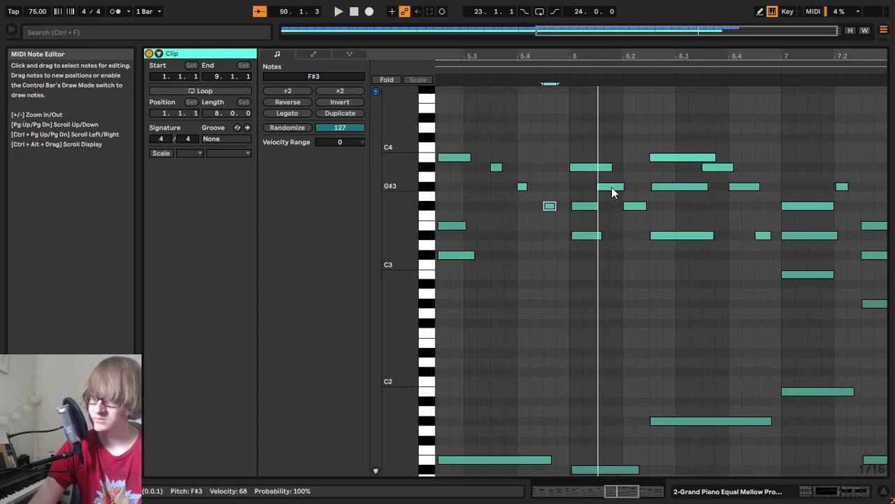
Step: Raise the G#3 at 6.1.3 to C#4 and the F#3 at 6.2 to D#4, and play back bar 6
mouse_move(620, 187)
mouse_down()
mouse_move(610, 150)
mouse_move(632, 122)
mouse_up()
double_click(634, 119)
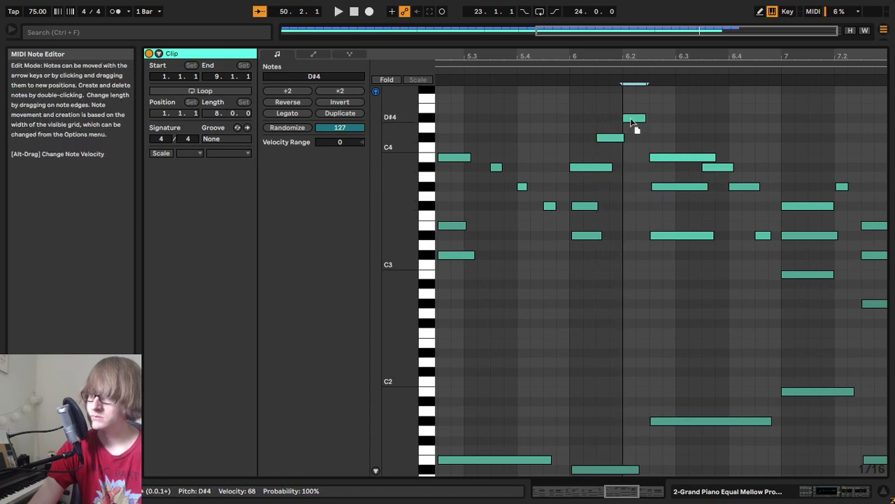
click(557, 93)
key(space)
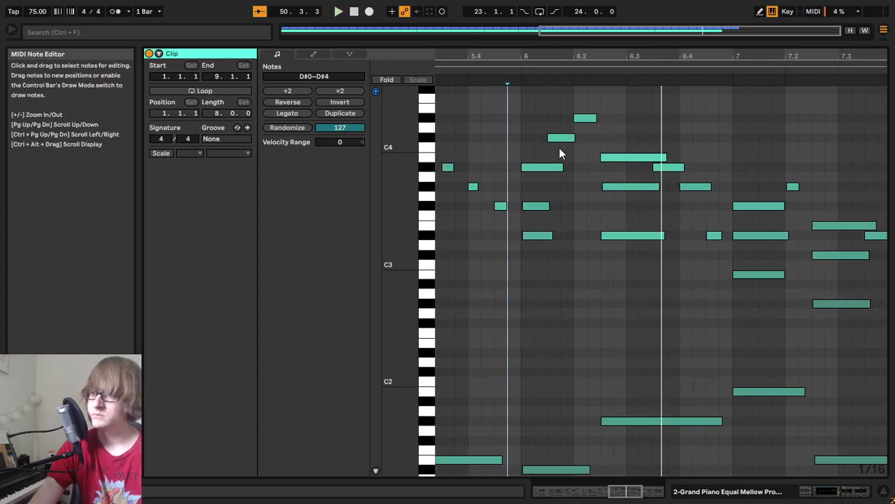
Step: Adjust the velocities of the top melody notes in bar 6, with the B3 at 6.2.3 at 85, and resume playback
key(space)
click(550, 168)
click(570, 138)
click(586, 118)
click(638, 161)
key(space)
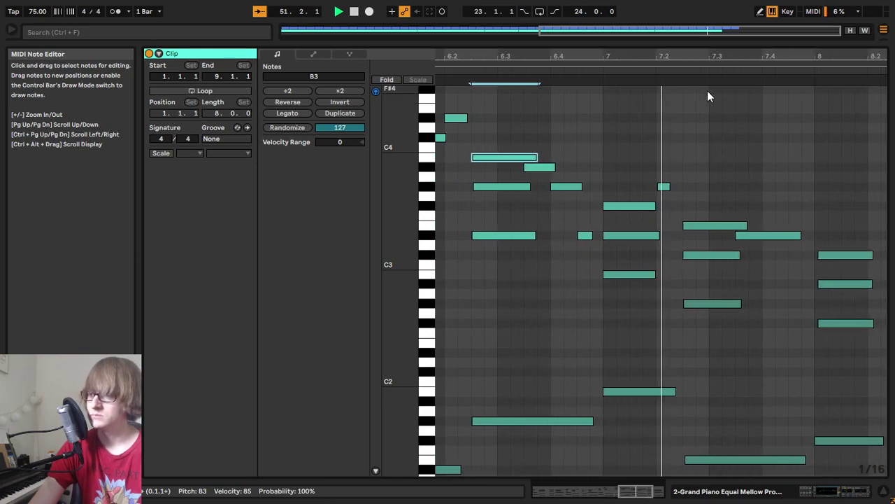
Step: Lower the short G#3 at 7.2 to D#3 and play back the start of bar 7
key(space)
click(608, 206)
drag(631, 193, 633, 243)
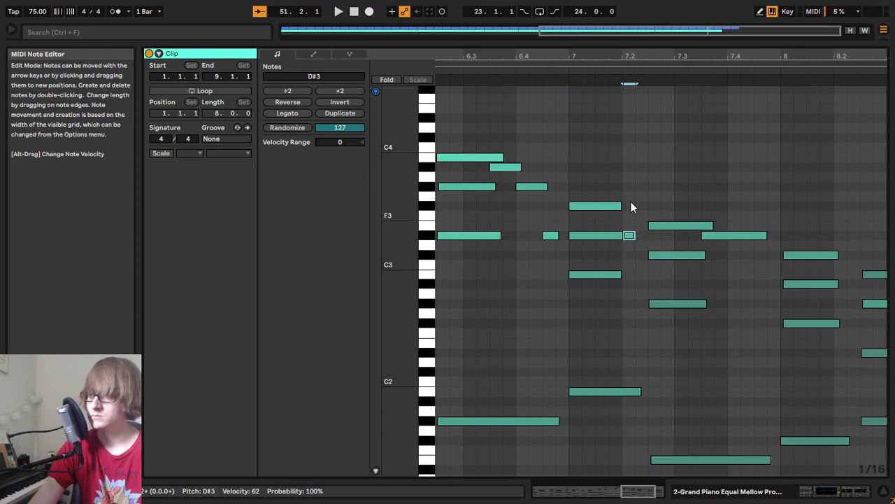
click(567, 70)
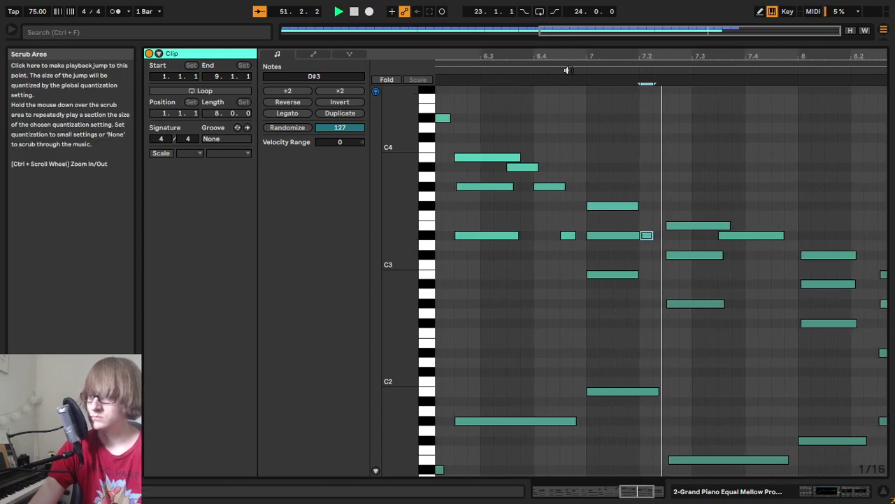
key(space)
Step: Raise the D#3 at 7.3.3 to F#3 and start playback just before bar 7
mouse_move(497, 174)
mouse_down()
mouse_move(496, 240)
mouse_move(513, 307)
mouse_move(584, 317)
mouse_up()
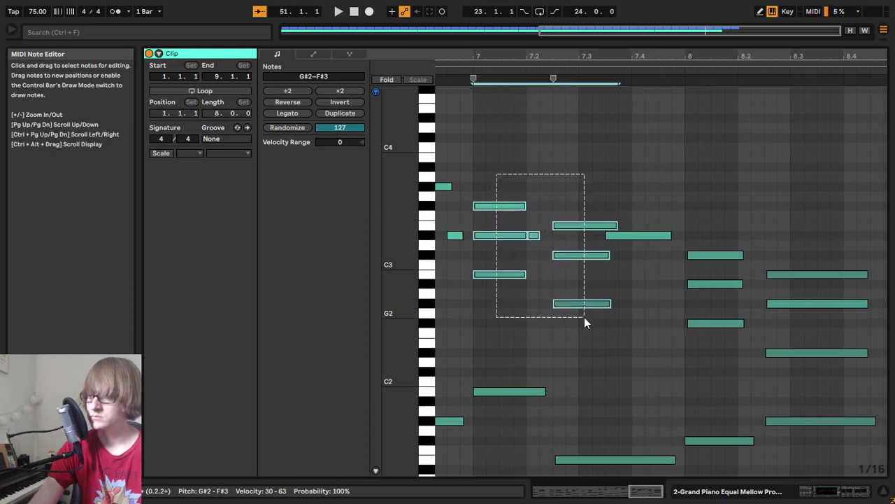
drag(631, 238, 630, 207)
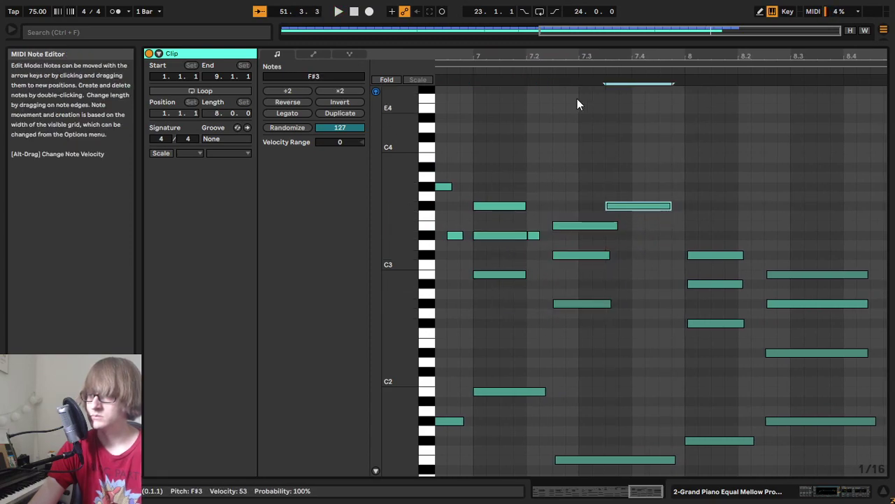
drag(558, 59, 633, 58)
click(540, 64)
click(542, 71)
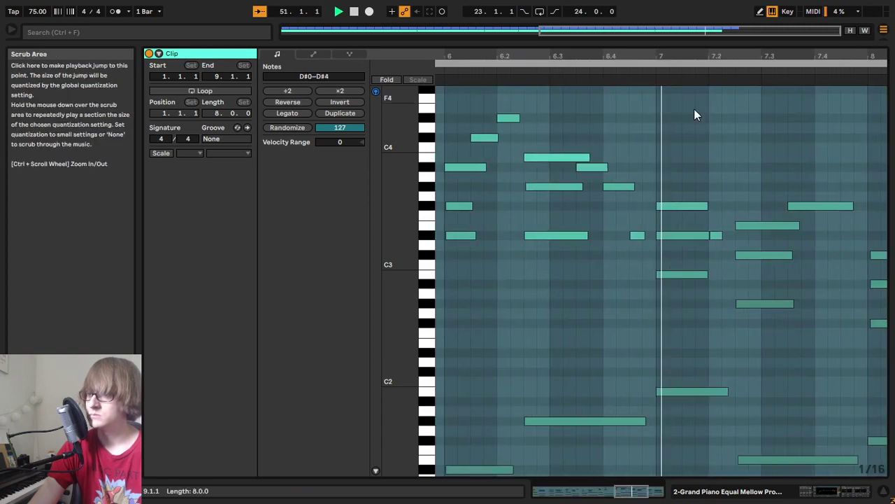
Step: Listen through bars 7 and 8 to check the clip's ending
click(833, 154)
drag(814, 76, 719, 60)
click(799, 159)
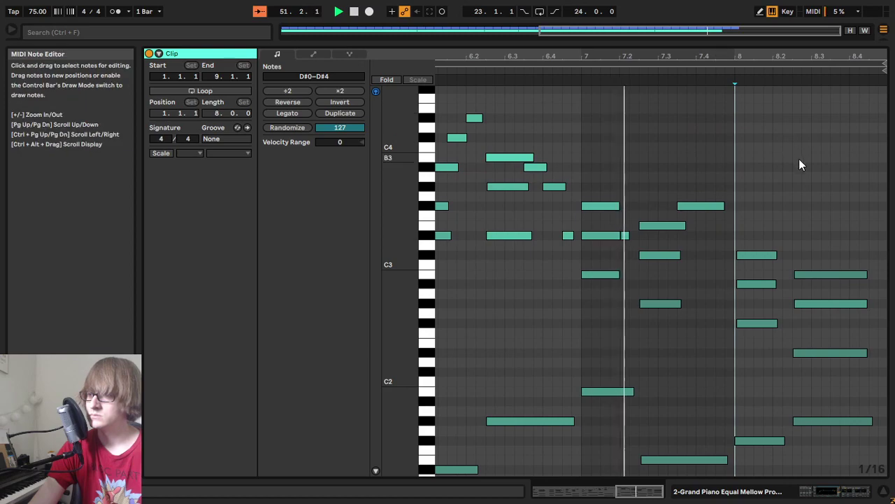
scroll(801, 165, down, 3)
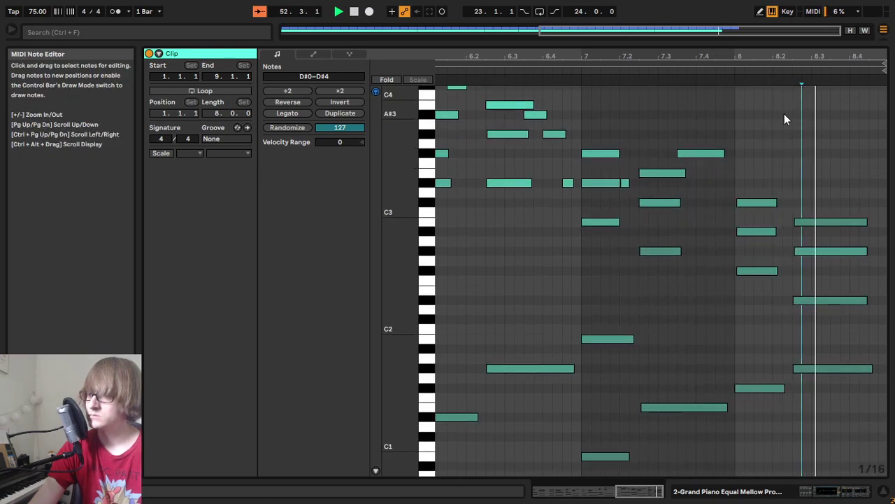
Step: Close the clip's note editor, stop playback with a return to the song start, and show the whole arrangement
drag(781, 41, 771, 463)
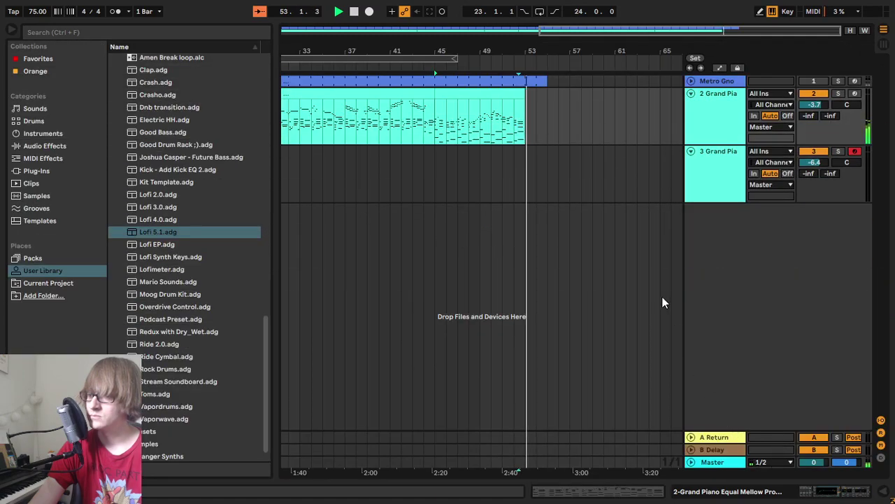
double_click(354, 12)
drag(475, 54, 568, 50)
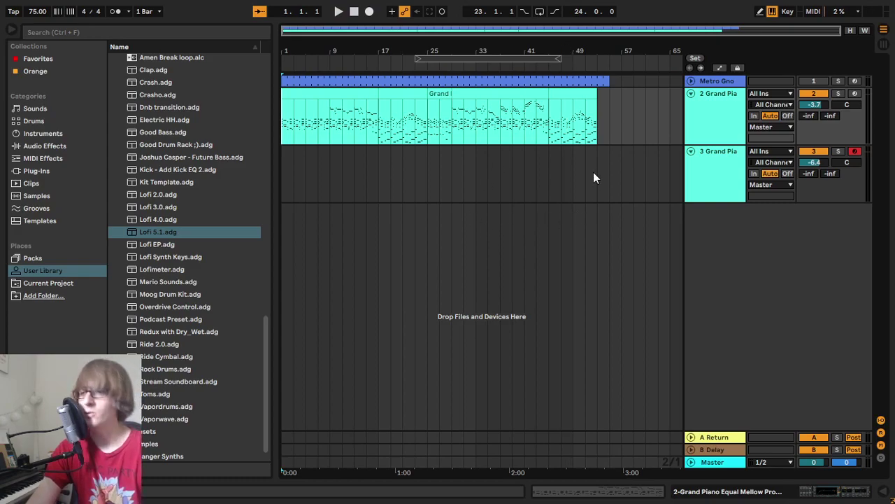
click(611, 174)
Step: Save the Live Set as "May 15th" in the Current Ableton folder
key(ctrl+s)
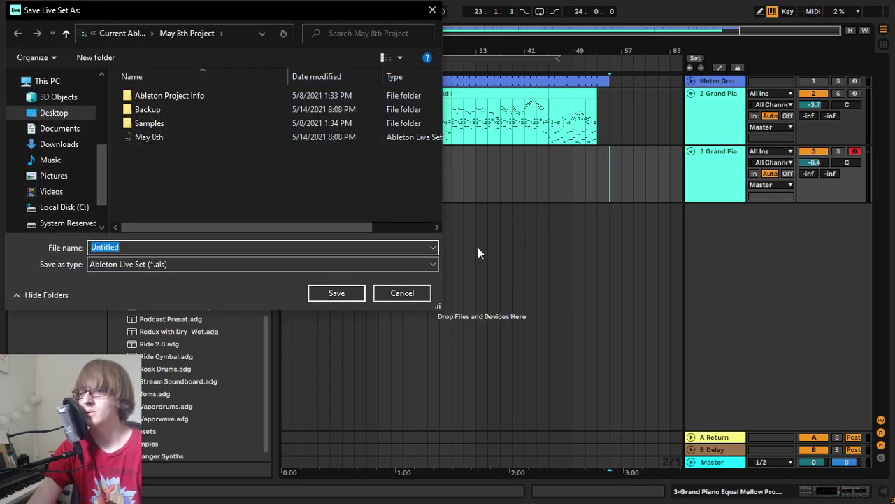
click(123, 33)
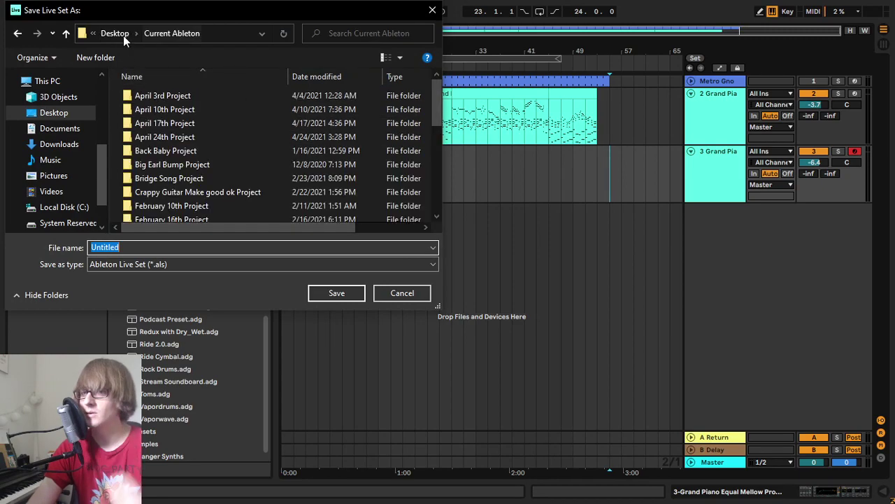
scroll(238, 189, down, 3)
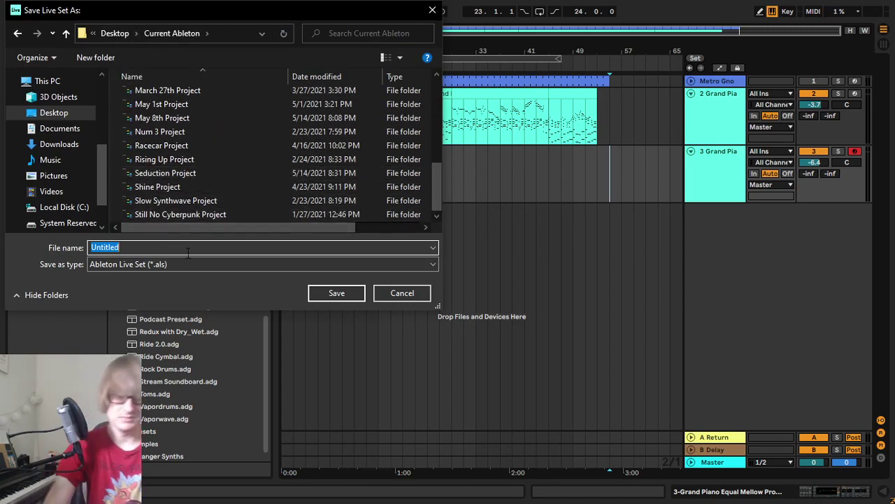
text(May 156)
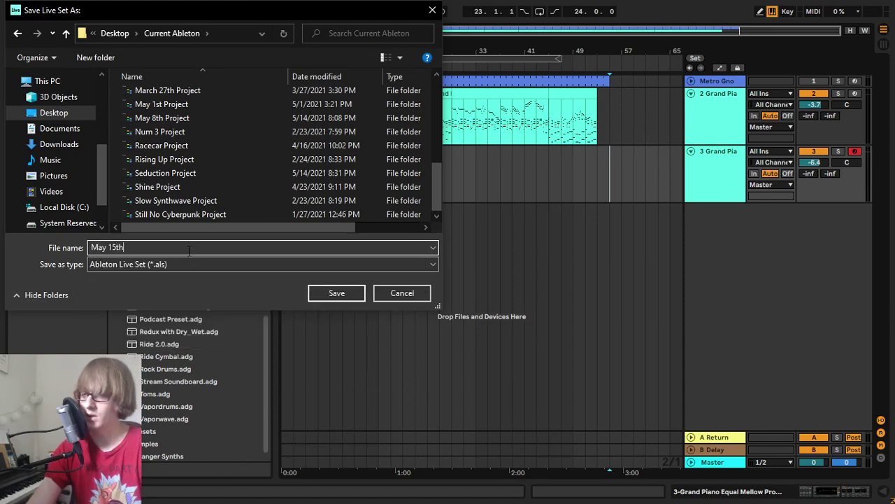
click(318, 294)
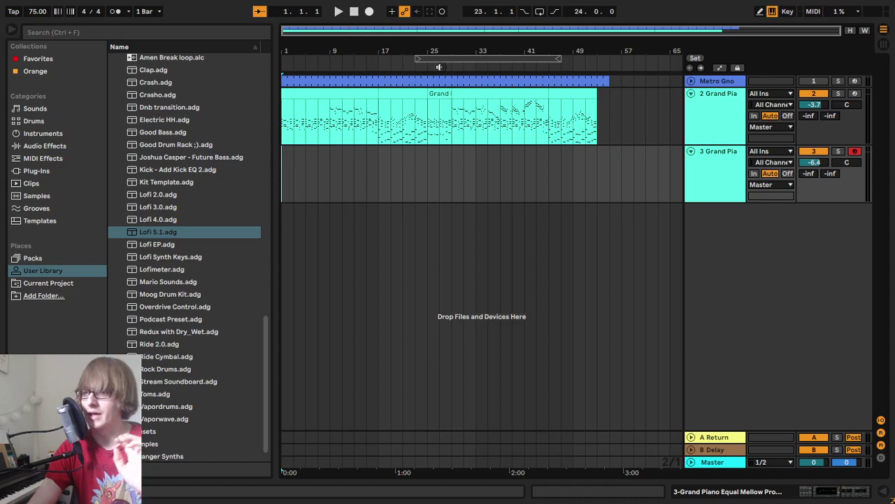
Step: Inspect the end of the arrangement around bars 53 to 55, and play back the opening bars
drag(598, 53, 454, 103)
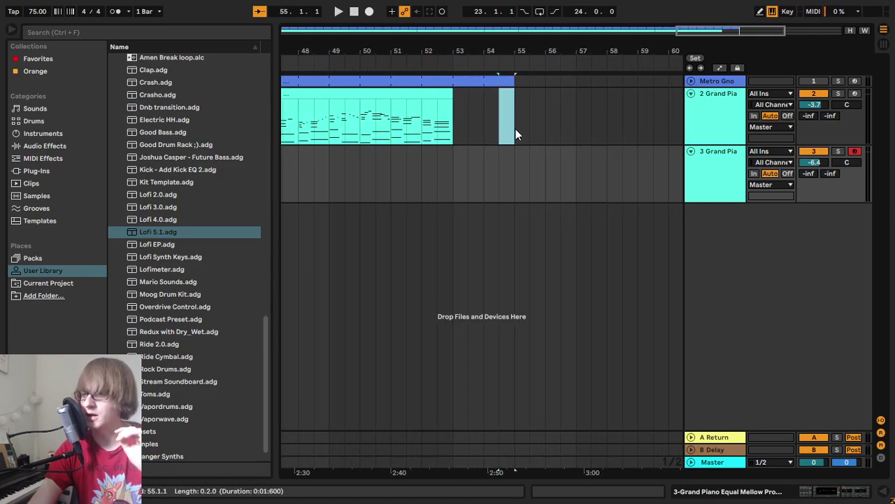
click(516, 128)
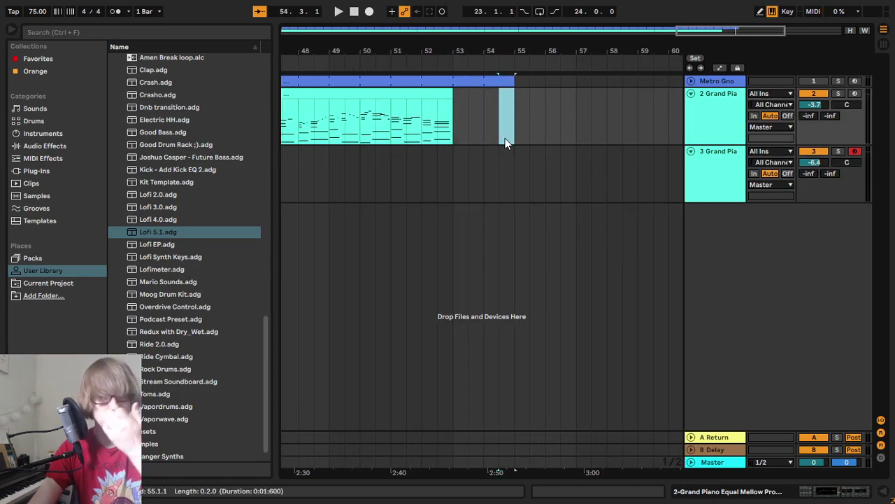
drag(452, 52, 597, 6)
click(353, 12)
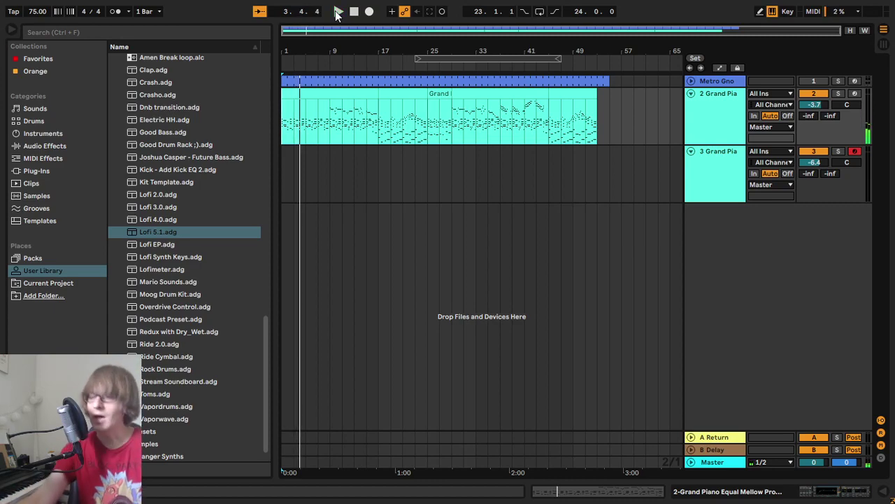
Step: Unfold the Master track and show the automation lanes, with Song Tempo in view at the opening bars
click(691, 462)
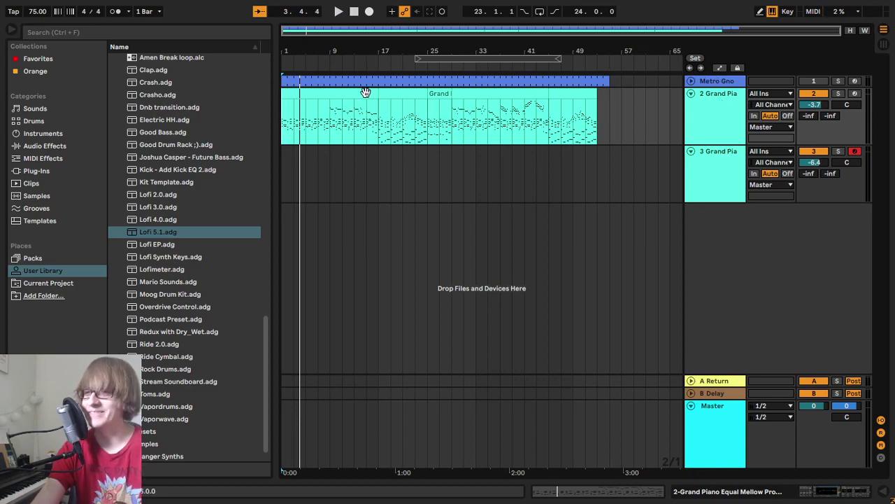
drag(295, 52, 495, 70)
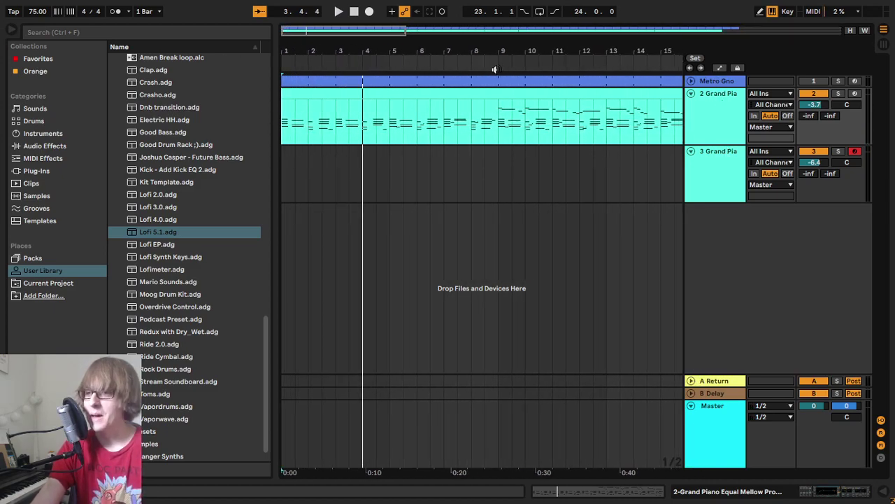
click(719, 67)
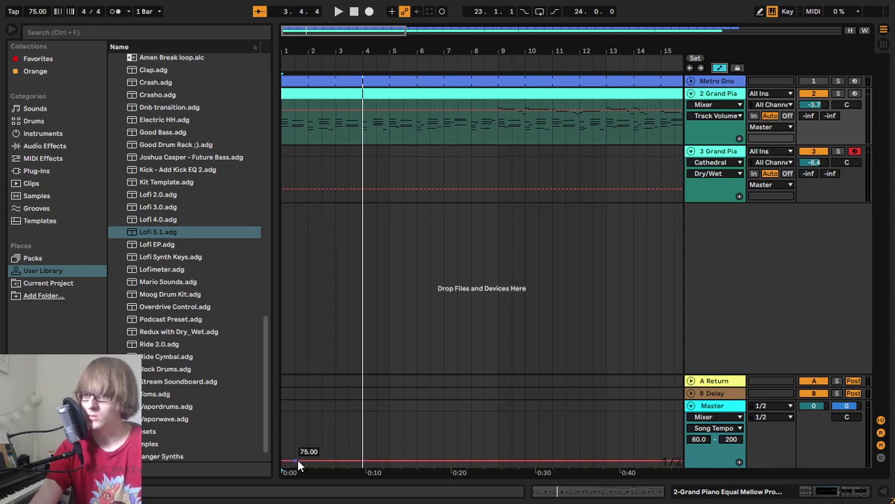
drag(302, 63, 303, 112)
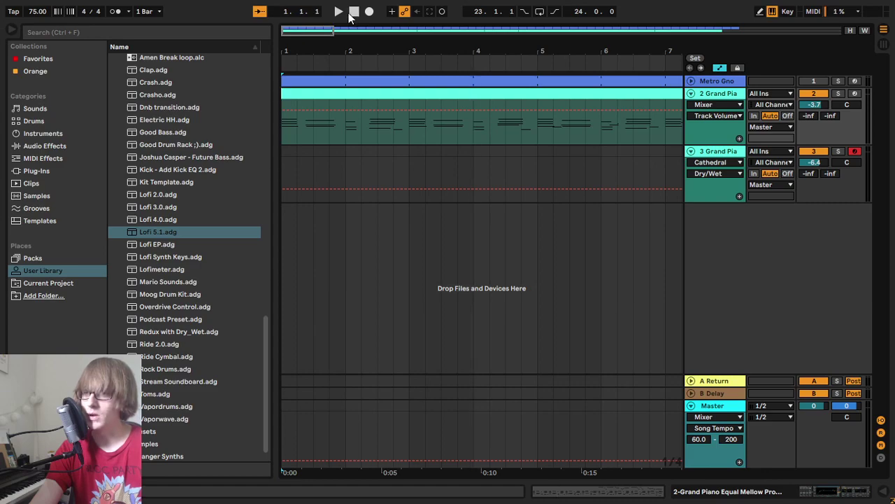
Step: Automate the song tempo to rise gradually from 70 BPM at the start to 75 BPM at bar 9
click(338, 11)
drag(504, 56, 504, 39)
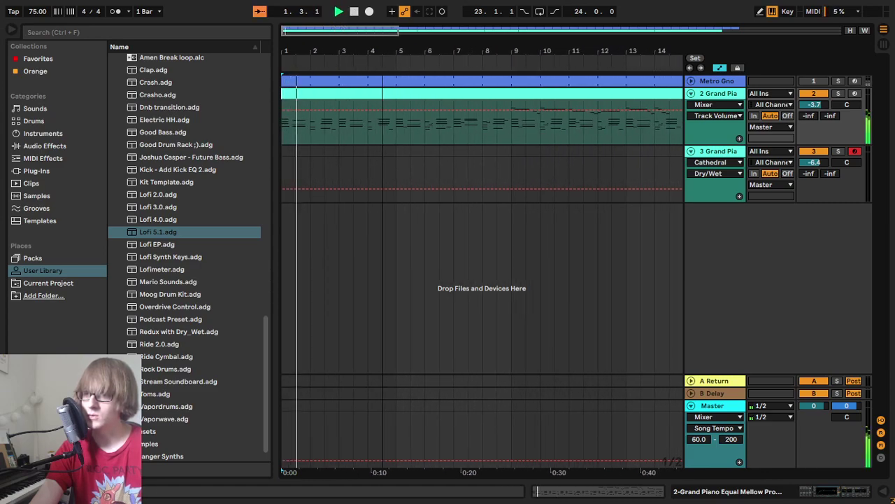
click(514, 462)
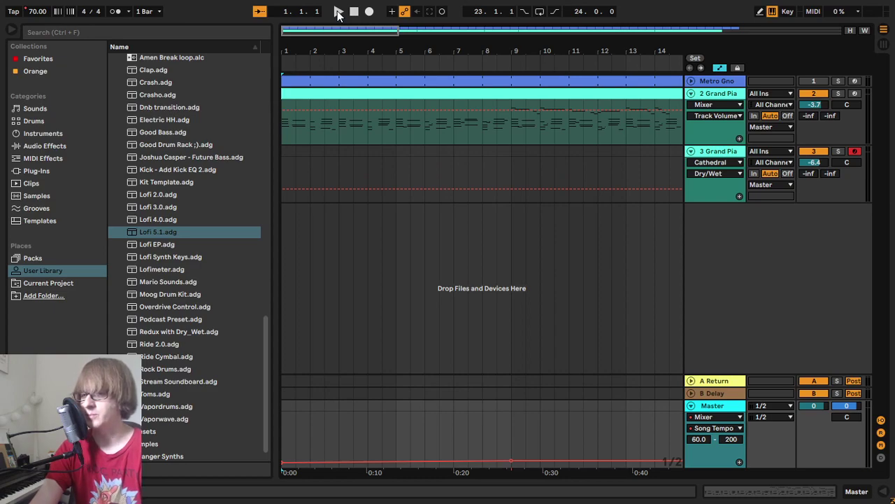
Step: Play back the song from the start and examine the tempo automation across the arrangement, including its end around bars 51 to 55
click(338, 12)
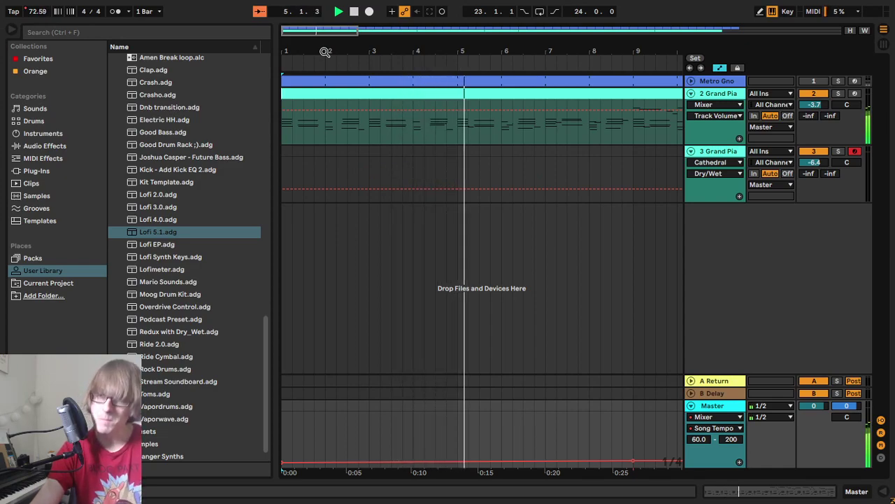
drag(468, 47, 346, 46)
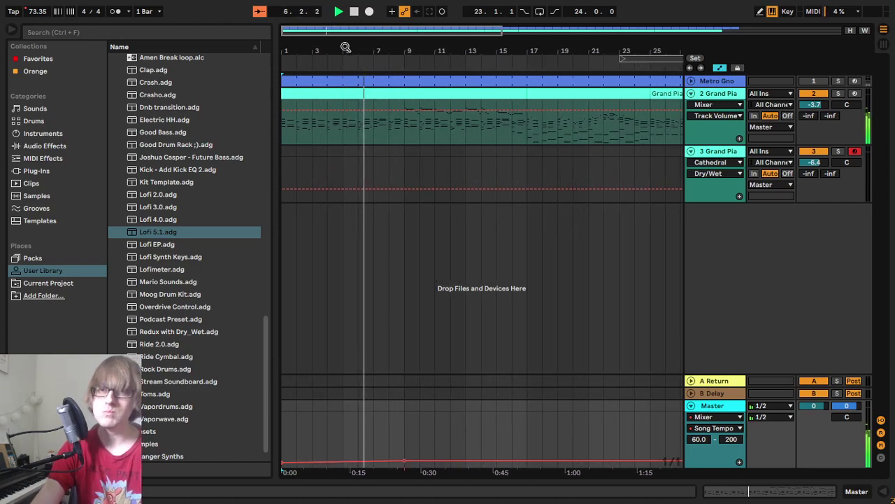
drag(403, 50, 329, 51)
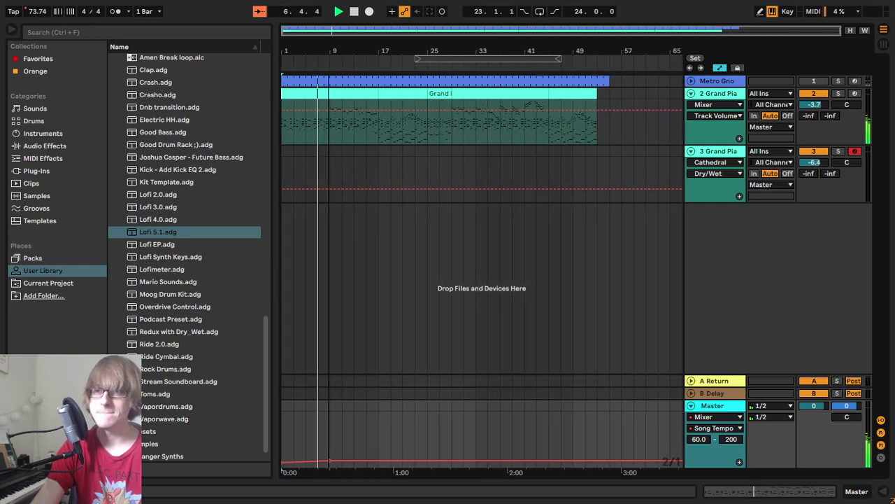
drag(612, 50, 612, 91)
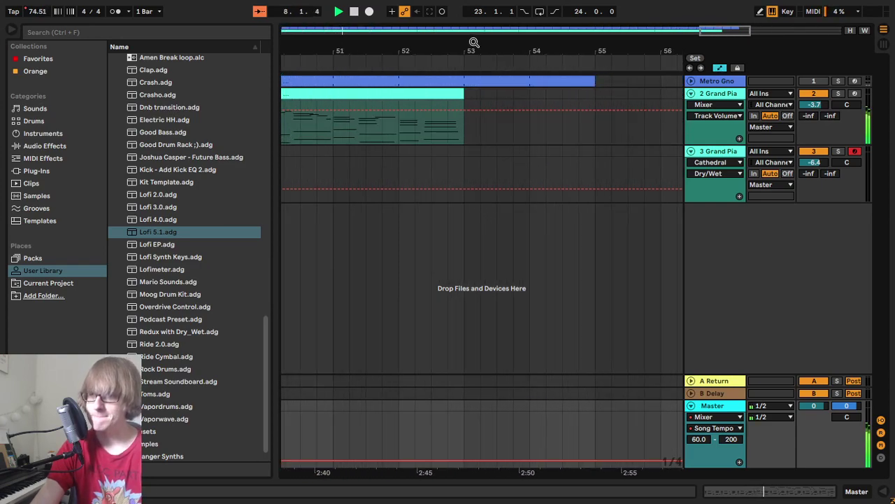
drag(368, 43, 358, 10)
mouse_move(510, 49)
mouse_down()
mouse_move(644, 48)
mouse_move(386, 66)
mouse_move(306, 62)
mouse_up()
drag(467, 45, 581, 45)
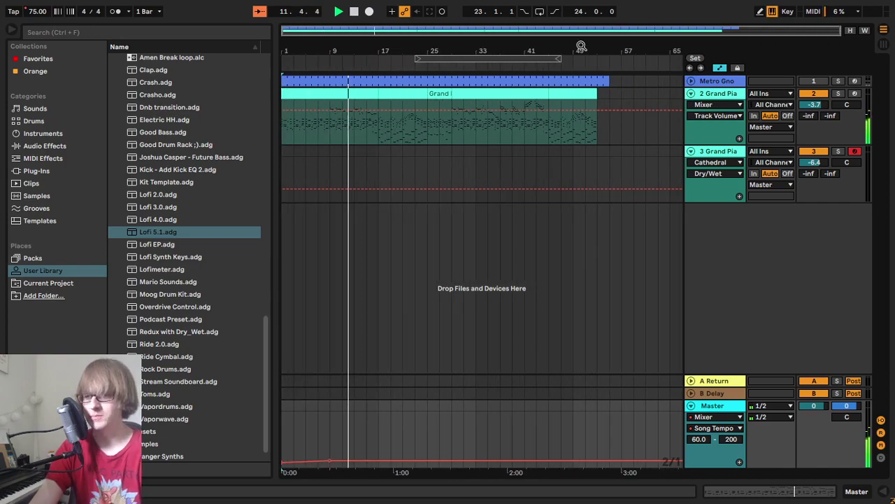
mouse_move(330, 459)
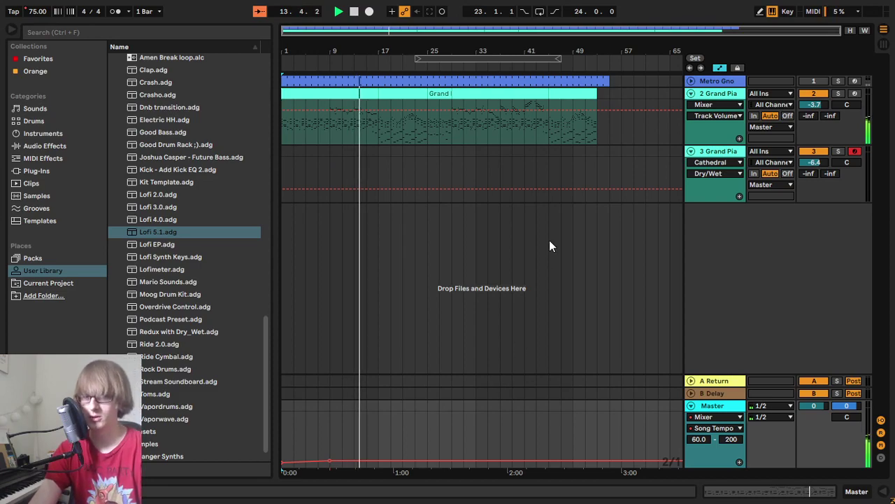
mouse_move(585, 461)
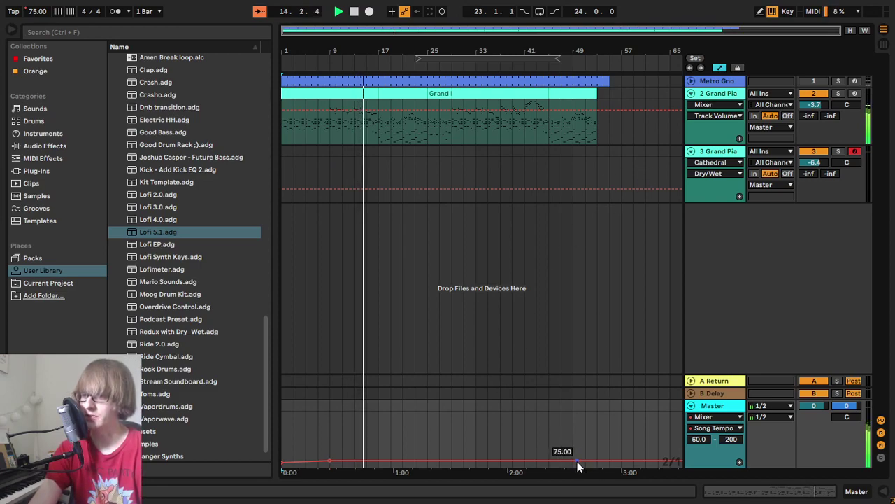
click(611, 420)
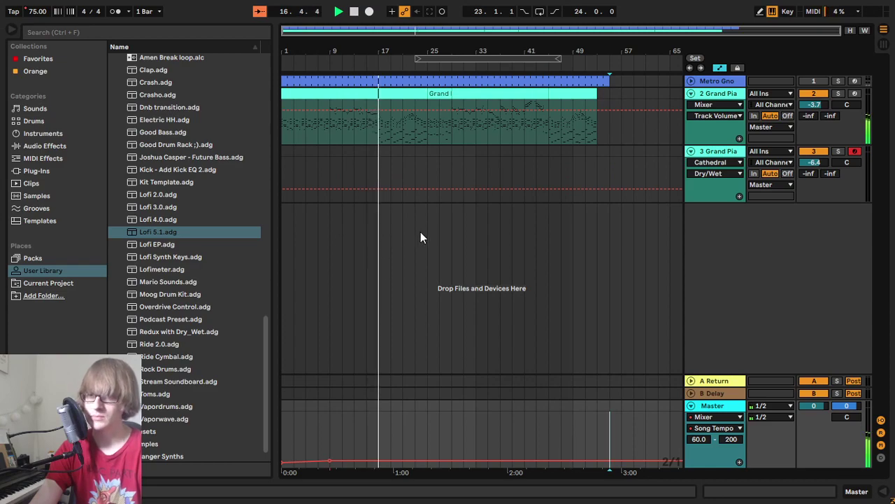
Step: Open the second piano track's clip at bars 17 to 25 in an enlarged note editor
drag(386, 49, 404, 49)
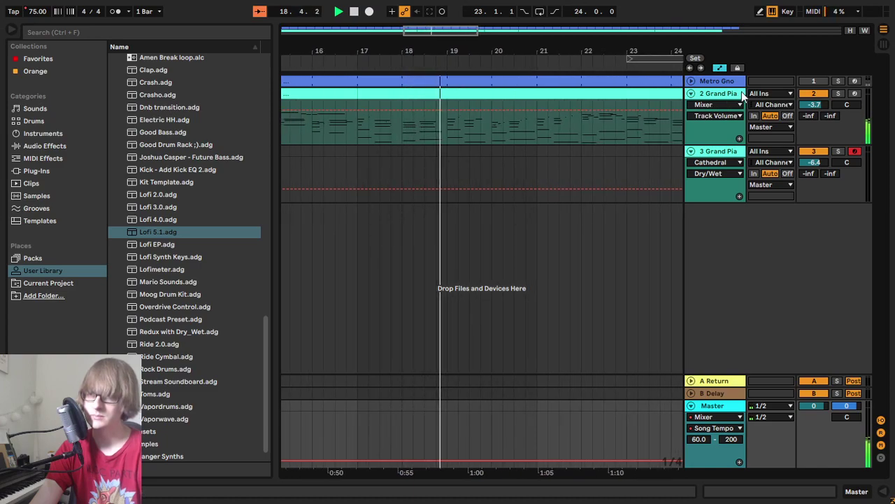
double_click(540, 91)
drag(518, 346, 519, 28)
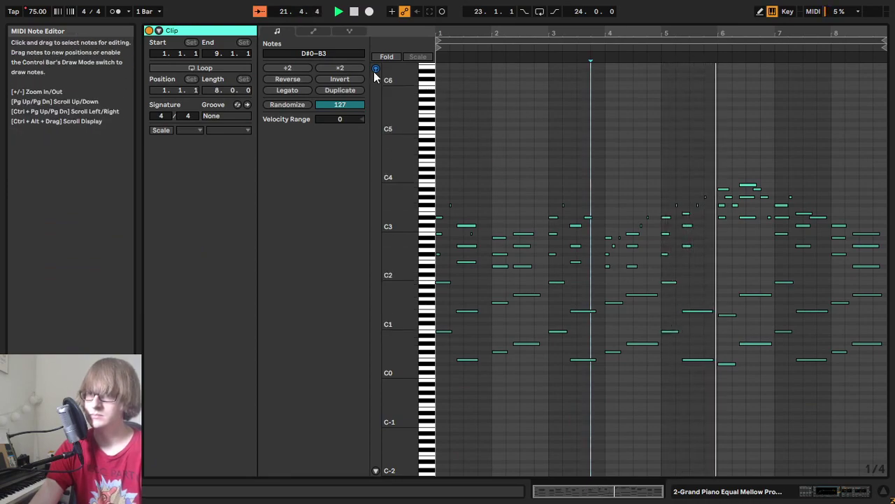
Step: Lower the bass octave velocities: B0–B1 in bars 5 and 3, E0–E1 in bar 1 to 35–42 and E0–E1 in bar 3 to 37–39
drag(676, 343, 669, 287)
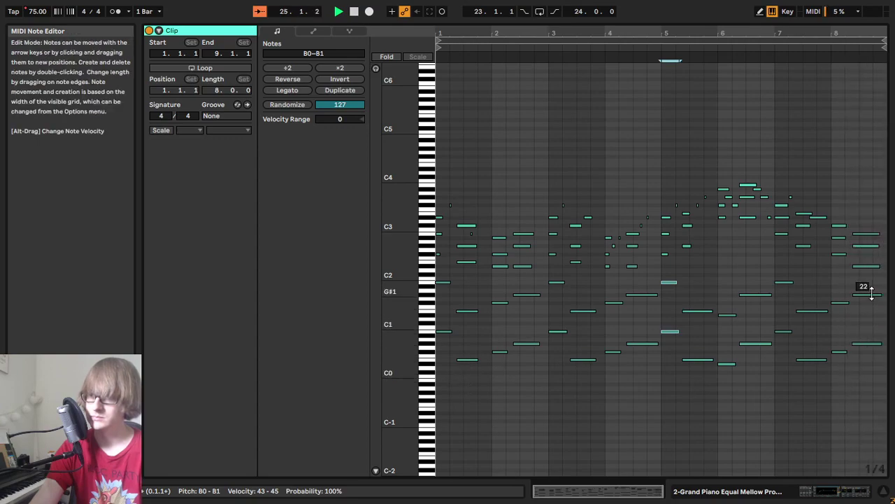
click(444, 374)
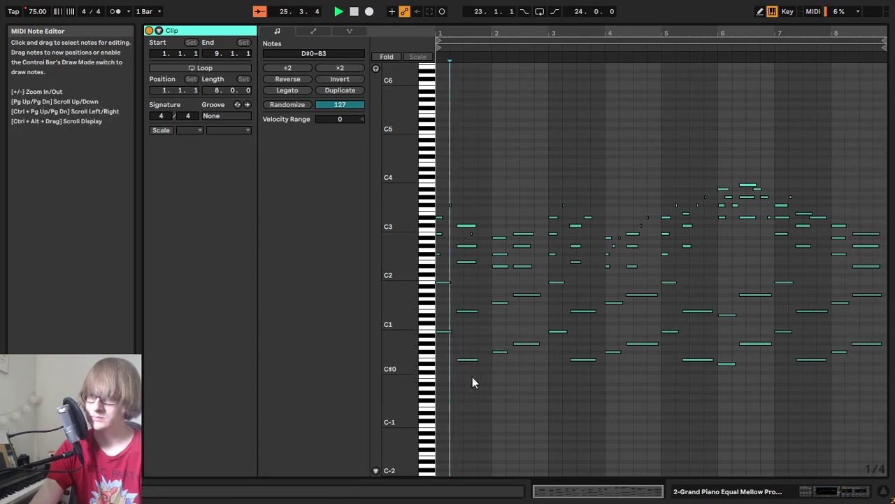
click(468, 360)
drag(468, 312, 469, 316)
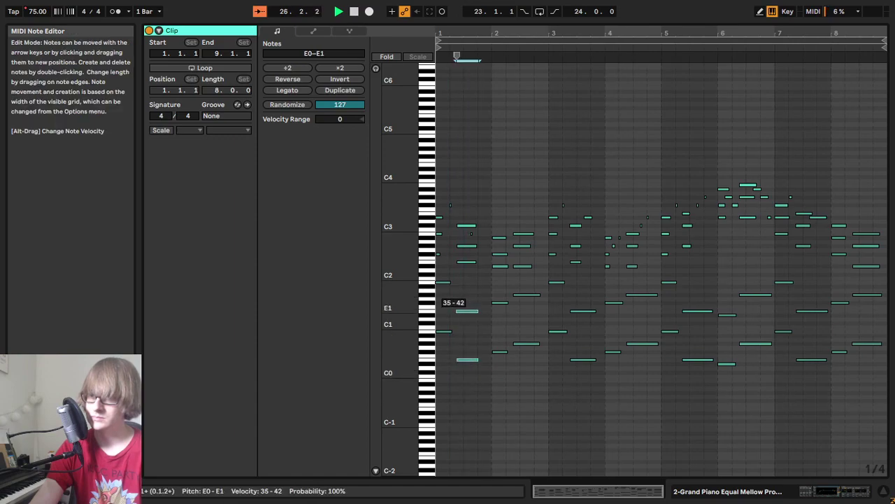
drag(551, 348, 555, 279)
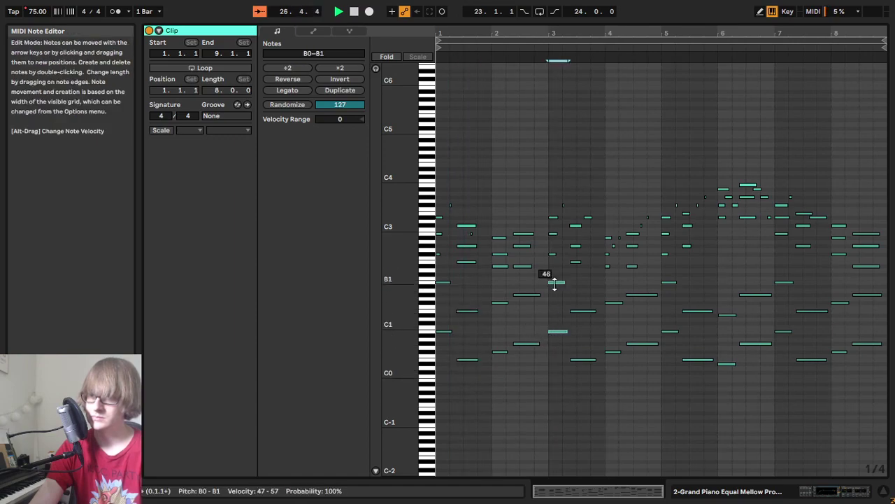
drag(589, 387, 582, 364)
click(579, 307)
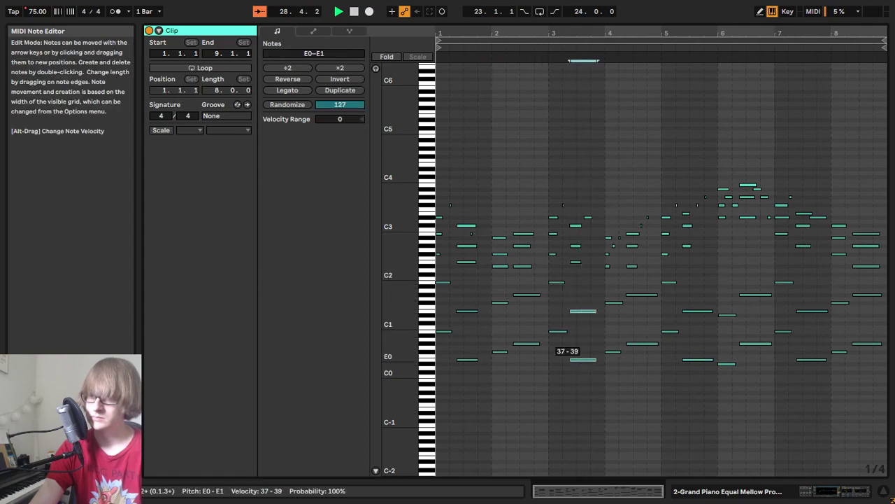
Step: Lower the velocities of the E0–E1 bass notes in the clip's bar 5 to 39–46
click(633, 369)
drag(635, 364, 640, 281)
click(619, 317)
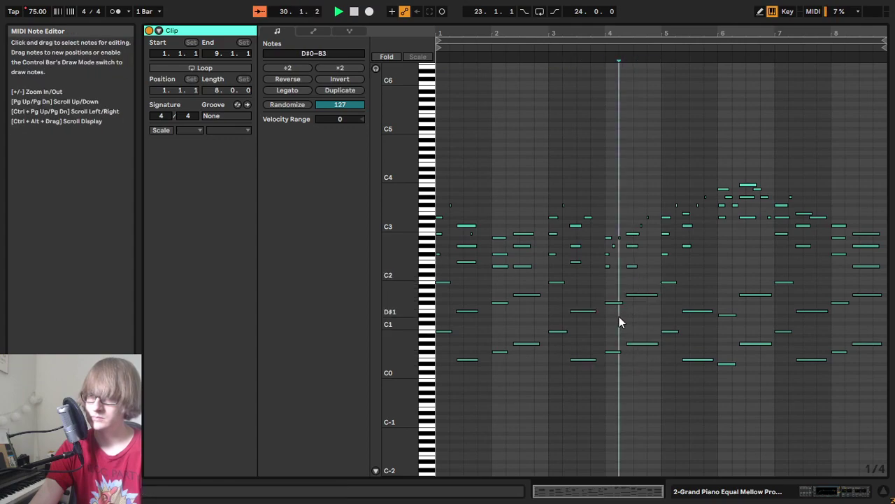
mouse_move(686, 20)
mouse_down()
mouse_move(672, 64)
mouse_move(681, 14)
mouse_up()
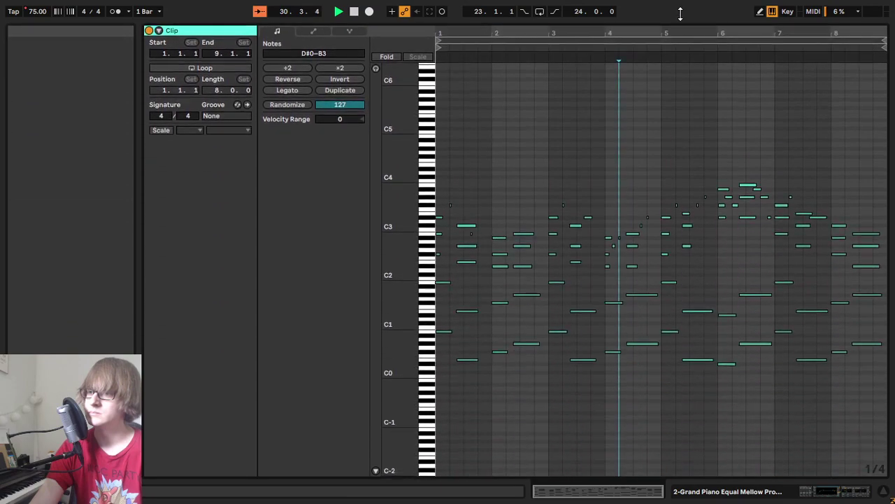
click(697, 358)
shift+click(697, 310)
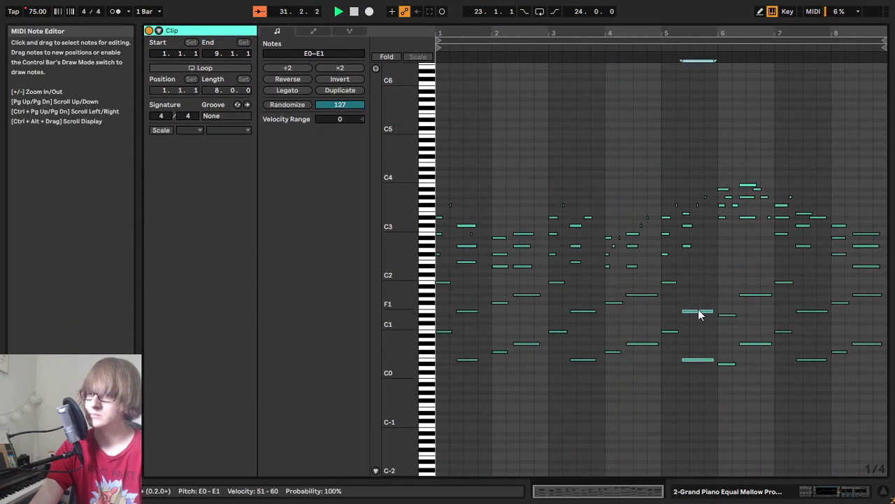
drag(696, 310, 695, 312)
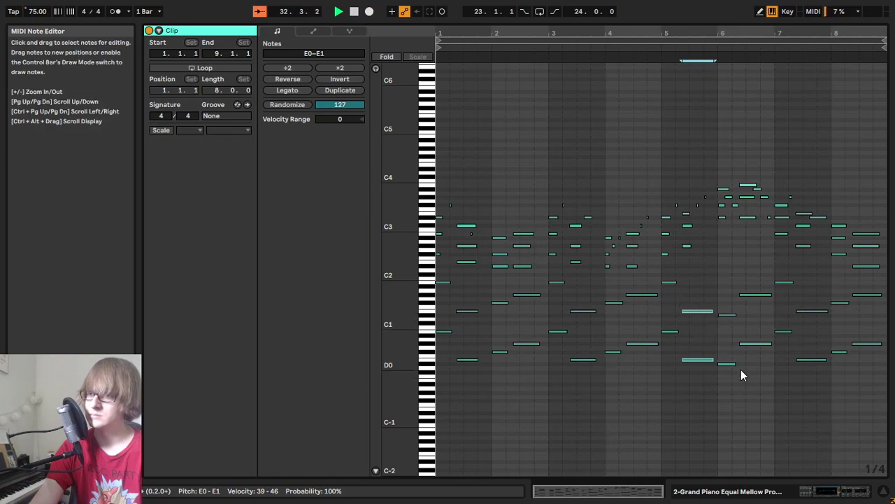
click(759, 359)
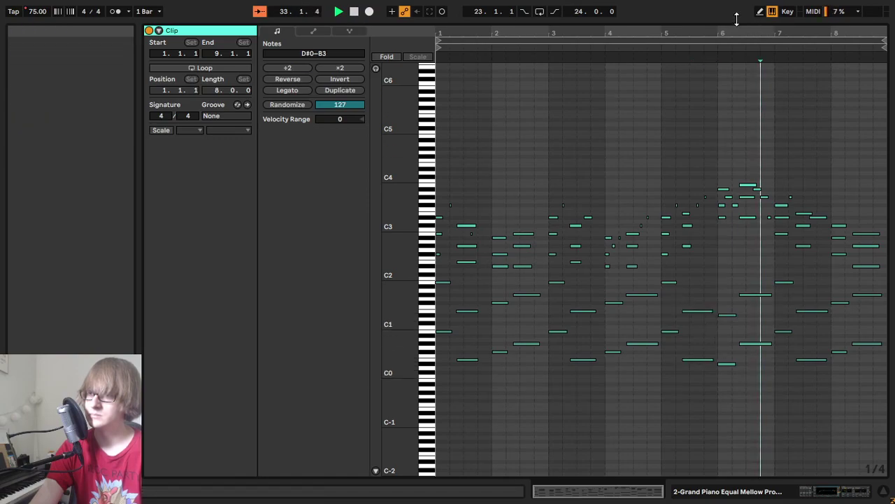
Step: Return to the arrangement and open the piano clip at bars 45 to 53 in an enlarged note editor showing its bass notes
drag(736, 23, 736, 480)
drag(625, 50, 292, 5)
drag(505, 55, 501, 60)
double_click(525, 94)
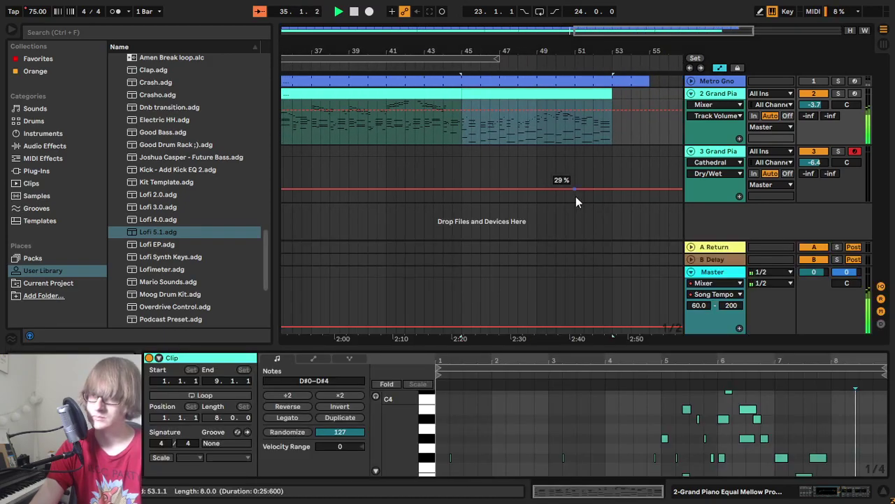
drag(636, 345, 638, 124)
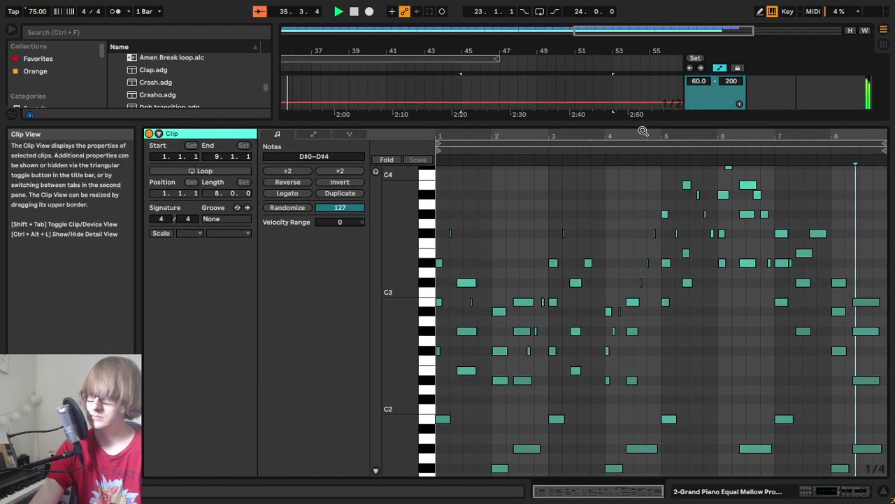
scroll(577, 275, down, 6)
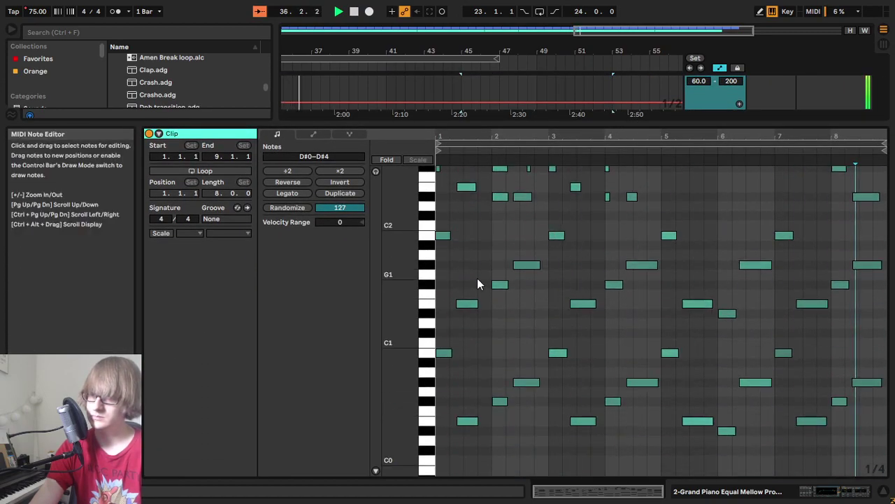
Step: Lower the velocities of the B0–B1 notes in bars 3 and 5 and the E0–E1 notes in bar 5 to 35–45
drag(558, 375, 562, 226)
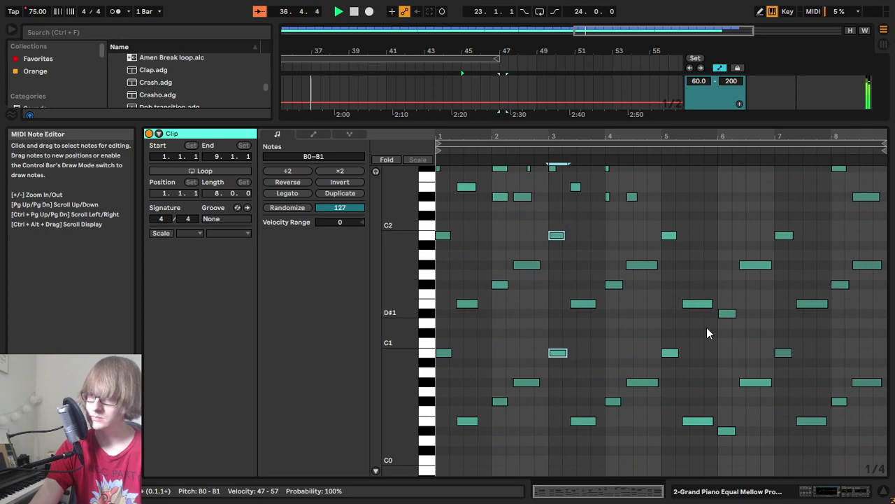
drag(671, 377, 674, 209)
drag(693, 262, 696, 438)
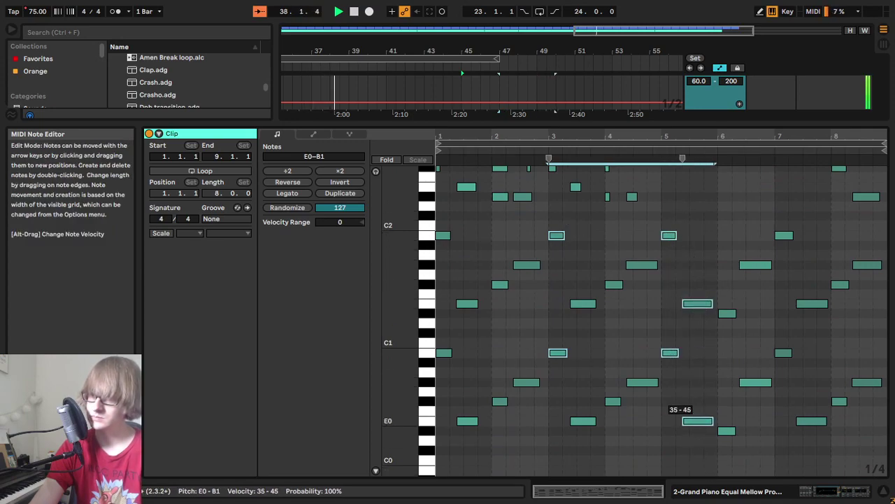
Step: Lower the bass velocities of E0–E1 in bar 1, F#0–F#1 in bar 2 to 23–28, E0 in bar 3 to 39 and E0 in bar 5 to 37
drag(466, 428, 469, 305)
drag(500, 411, 500, 293)
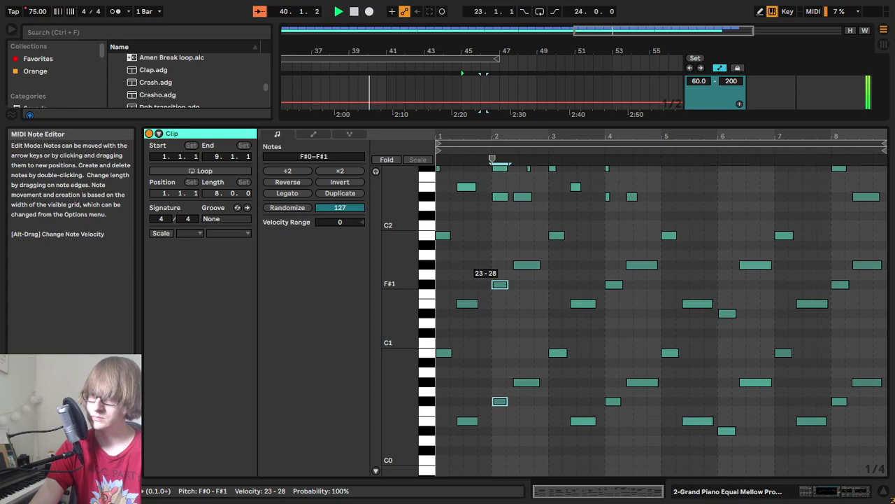
click(600, 378)
drag(558, 352, 557, 359)
drag(581, 420, 581, 421)
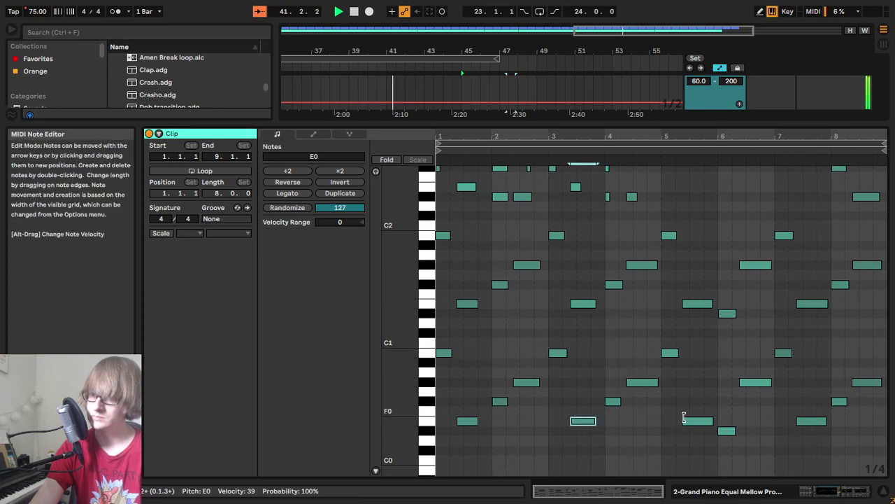
drag(695, 421, 696, 421)
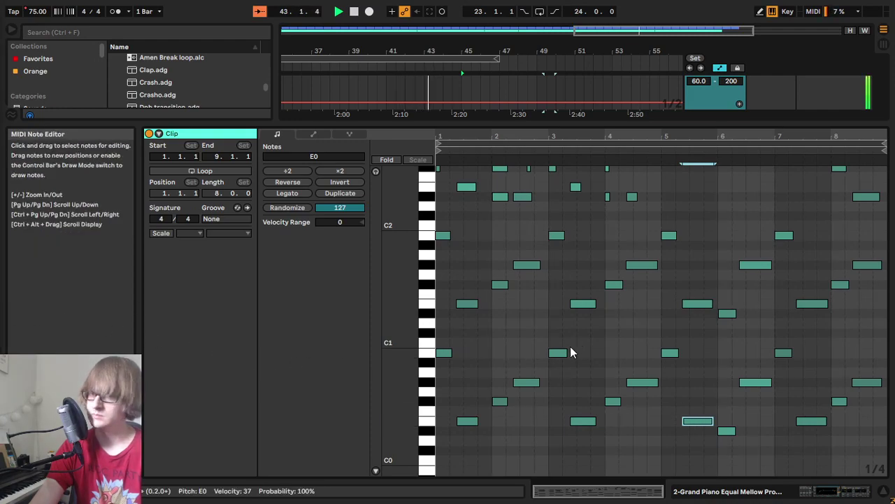
Step: Lower the velocities of the G#0–G#1 bass notes in the clip's bar 6 to 38–41
click(719, 361)
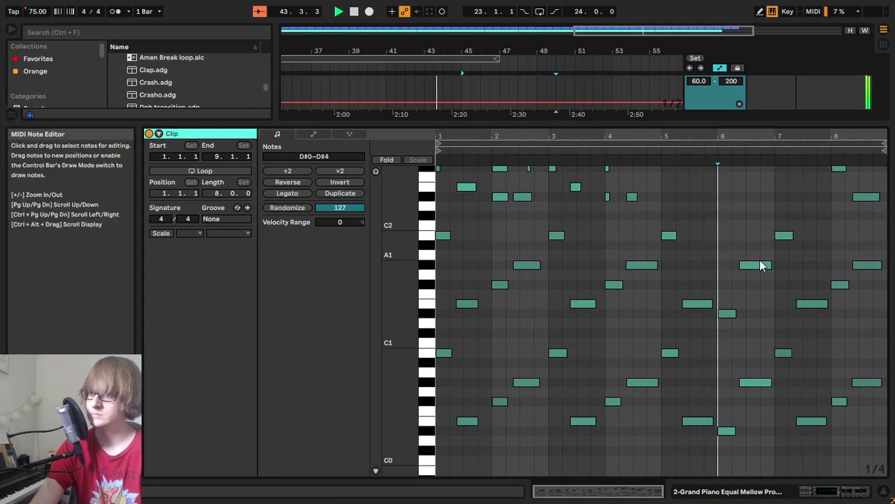
click(761, 382)
shift+click(762, 267)
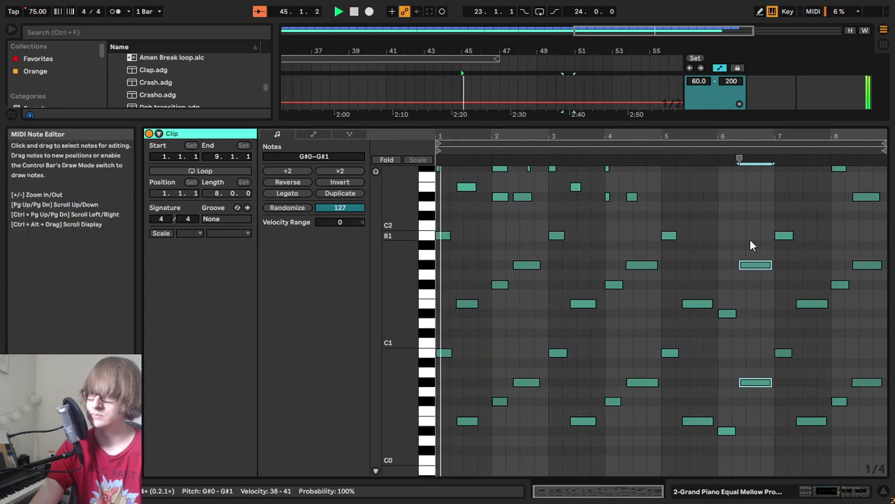
Step: Examine the clip's bass and chord notes during playback, focusing on bars 1 to 4
scroll(761, 277, up, 3)
scroll(759, 279, down, 2)
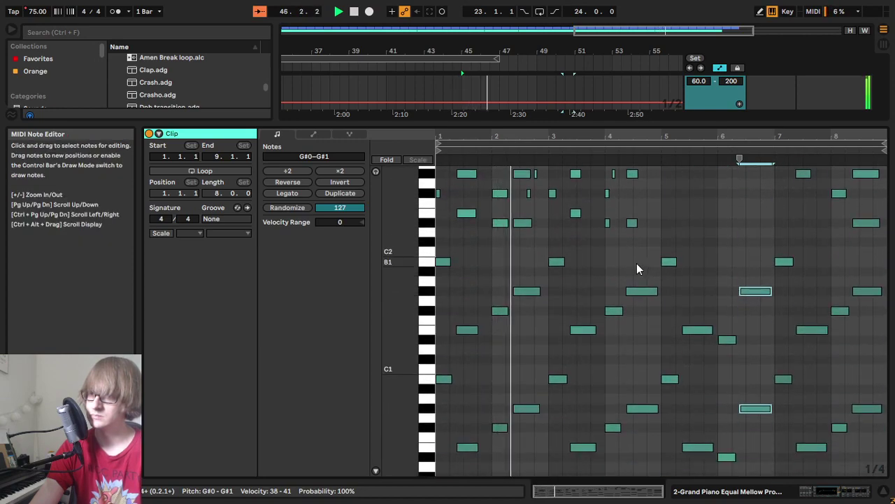
scroll(634, 265, down, 3)
scroll(486, 274, up, 3)
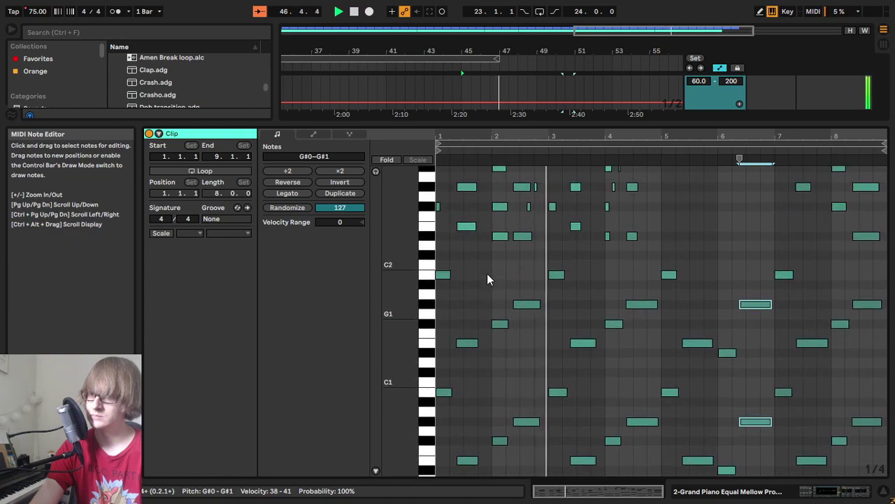
drag(509, 135, 509, 165)
scroll(588, 249, up, 4)
scroll(588, 249, down, 3)
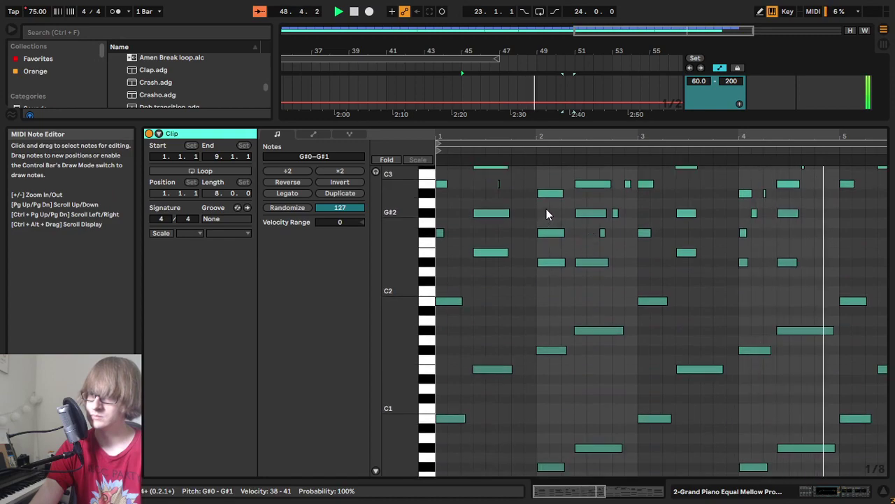
Step: Examine the clip's chord and melody notes in bars 5 to 8 during playback
drag(697, 136, 635, 108)
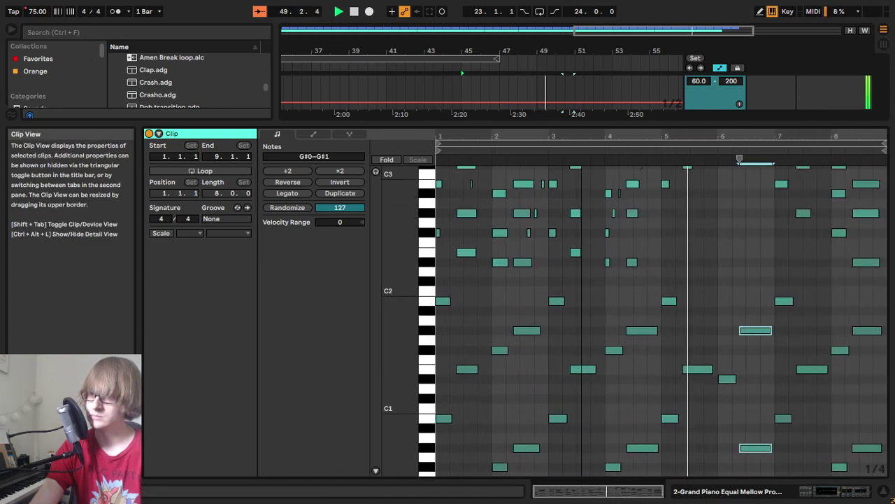
scroll(705, 283, up, 5)
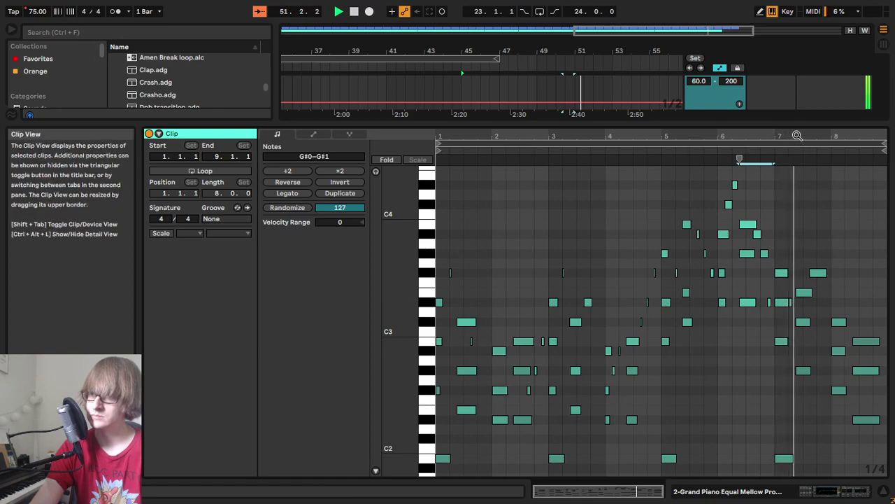
drag(800, 135, 796, 150)
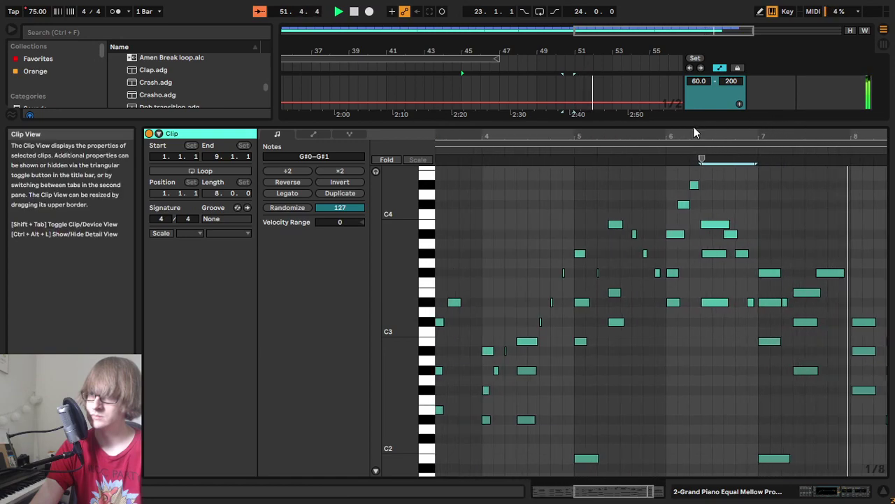
drag(694, 129, 694, 349)
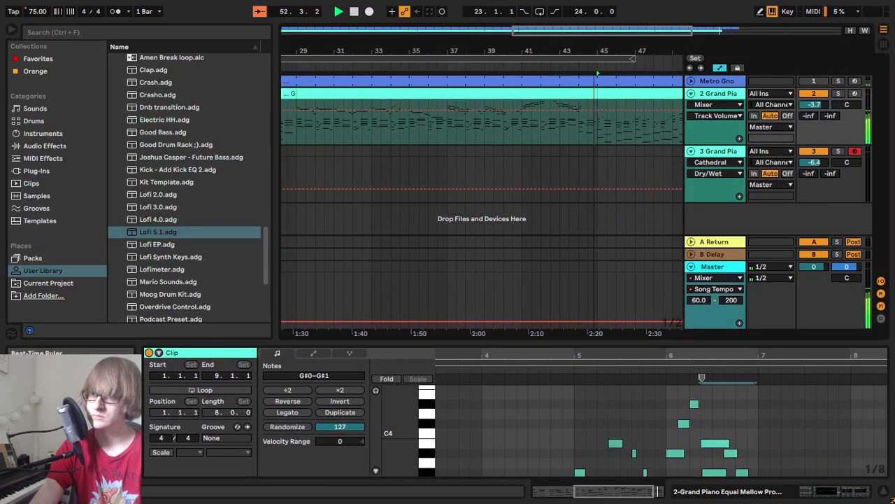
Step: Try the four-bar piano clip from bar 25 as an ending at bar 53 and listen to it
drag(357, 46, 433, 68)
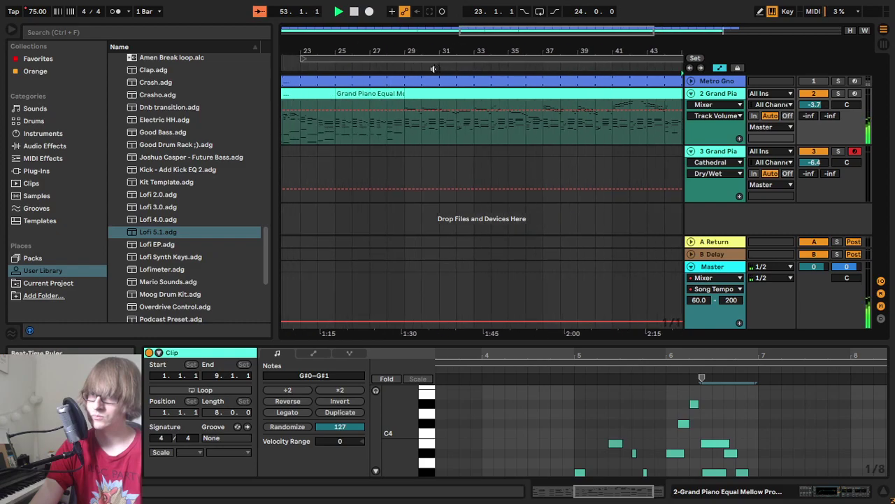
click(391, 94)
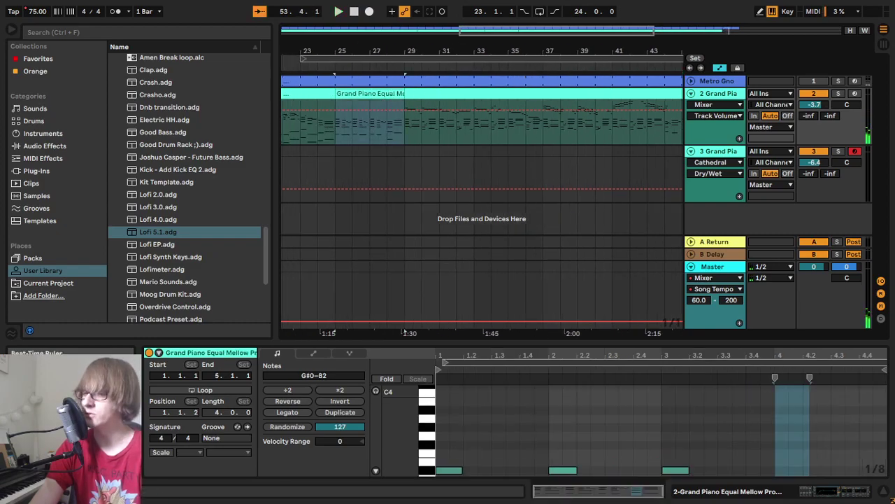
drag(671, 51, 343, 64)
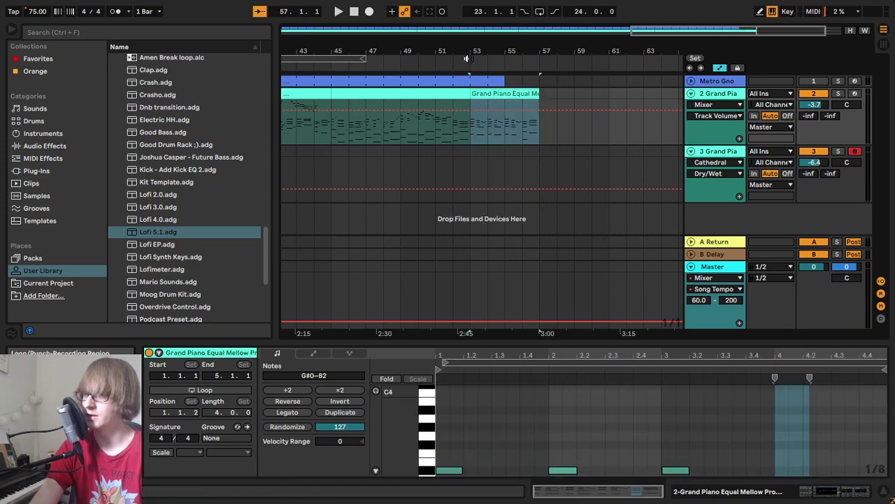
key(ctrl+d)
key(space)
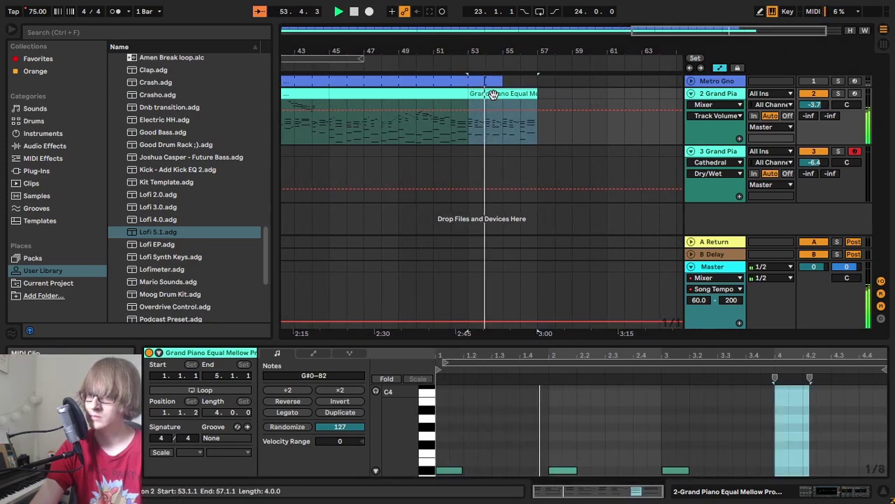
mouse_move(465, 47)
mouse_down()
mouse_move(463, 109)
mouse_move(419, 80)
mouse_move(452, 45)
mouse_up()
key(Delete)
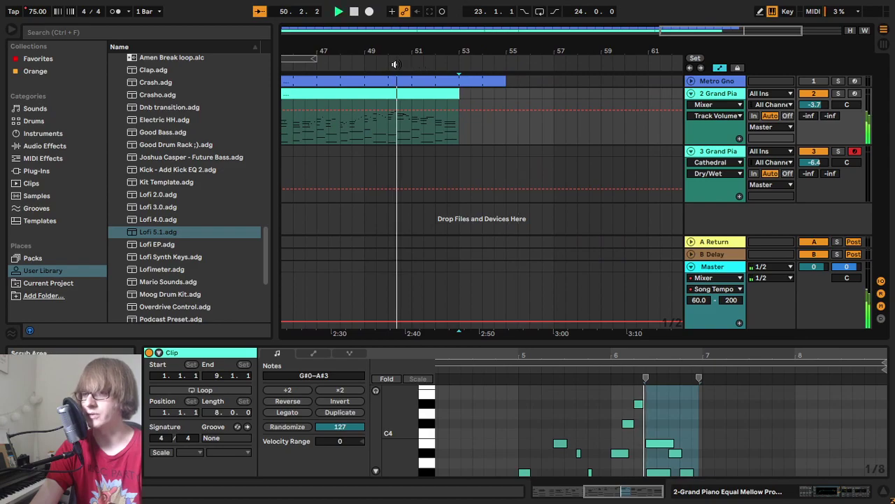
Step: Drop the controller 64 hold-pedal envelope to 0 at the start of the piano clip at bar 25 and audition it
drag(535, 53, 562, 85)
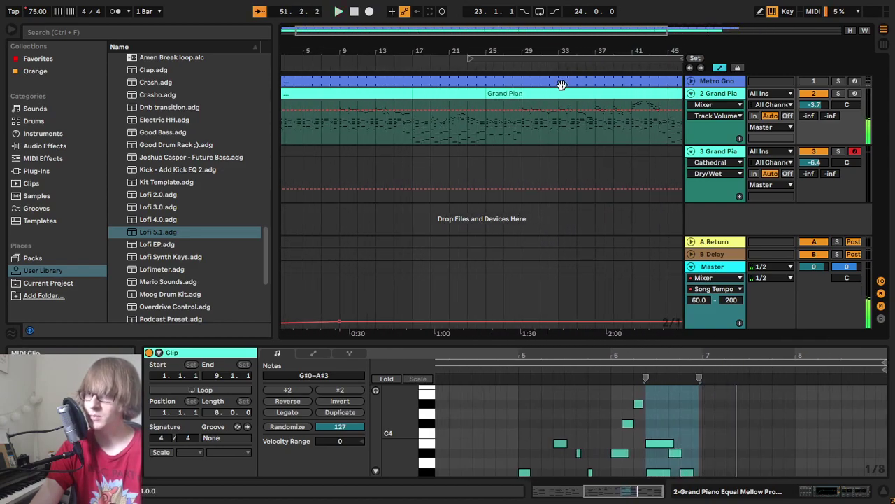
click(507, 93)
drag(515, 341, 515, 70)
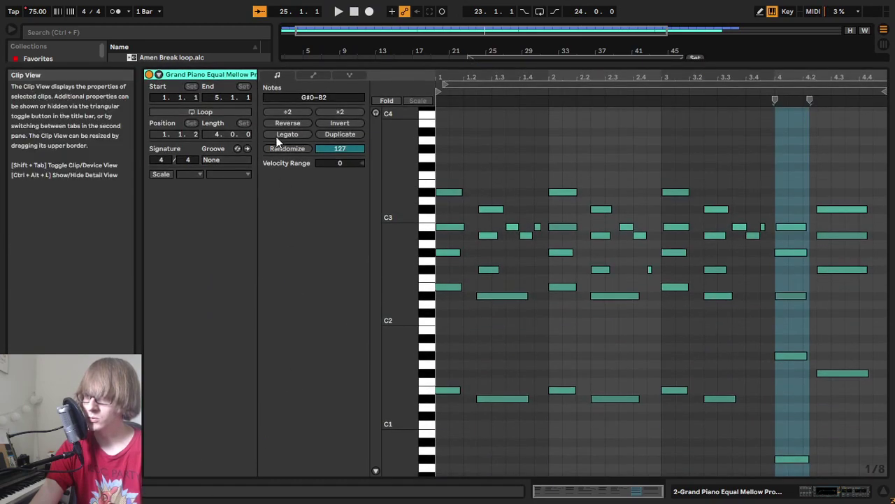
click(303, 77)
mouse_move(445, 82)
mouse_down()
mouse_move(434, 102)
mouse_move(448, 467)
mouse_up()
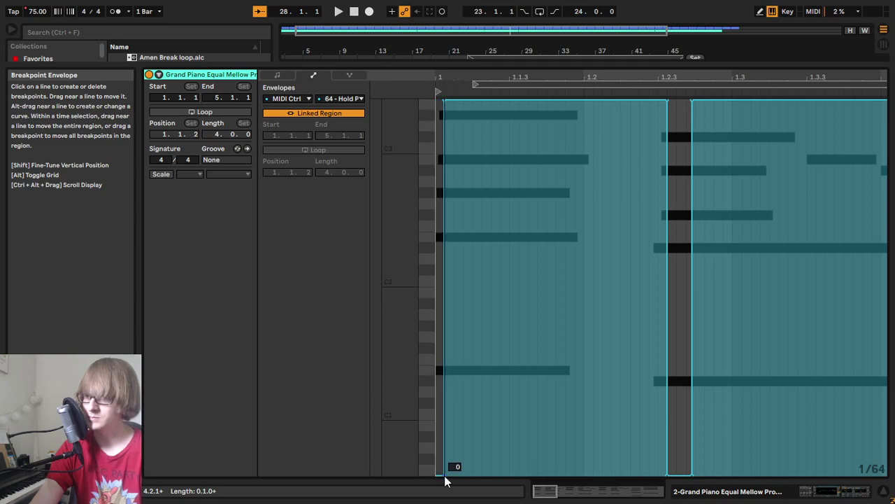
key(space)
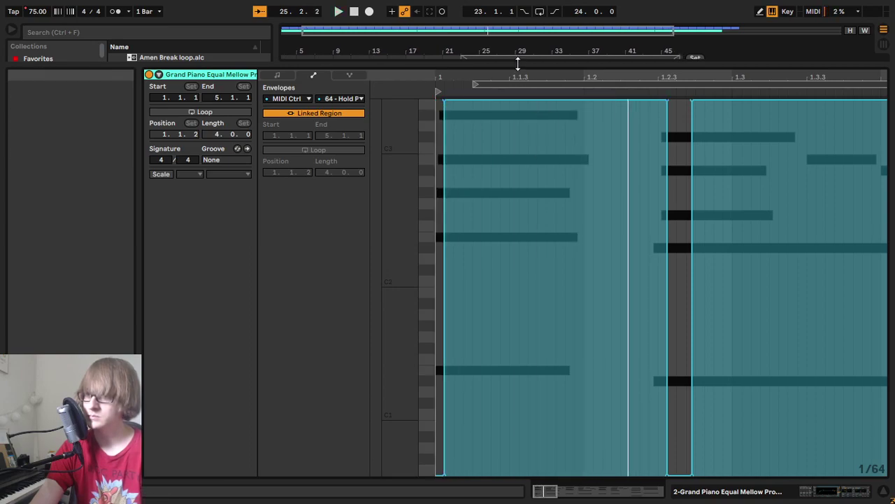
key(space)
Step: Play the transition from bar 23 into the clip at bar 25 and examine both clips' hold-pedal envelopes
drag(518, 64, 523, 399)
click(447, 78)
drag(499, 53, 549, 266)
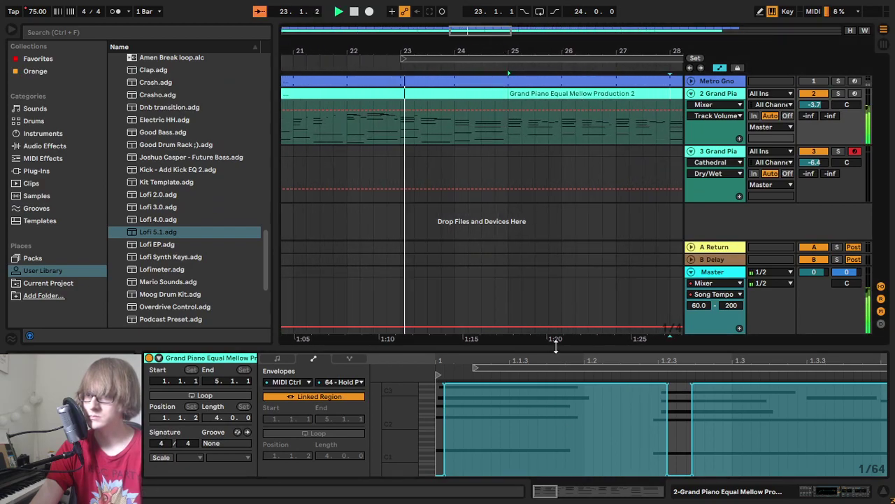
drag(555, 346, 555, 490)
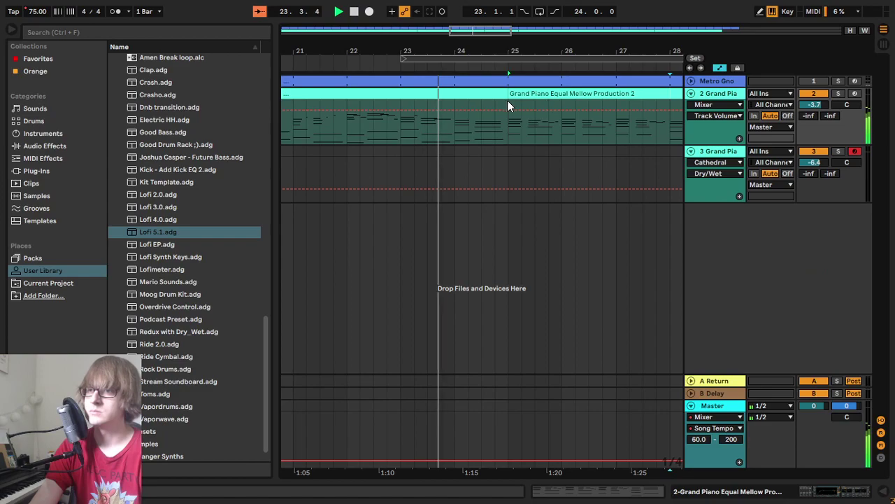
double_click(482, 92)
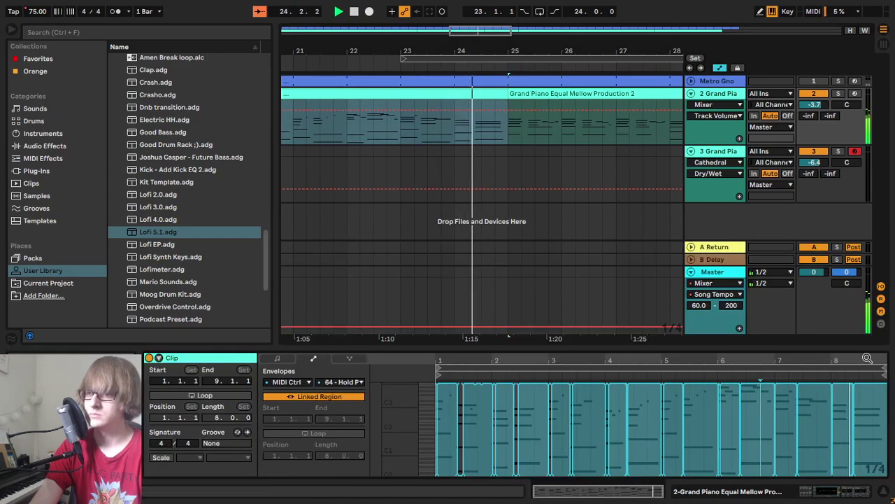
click(883, 491)
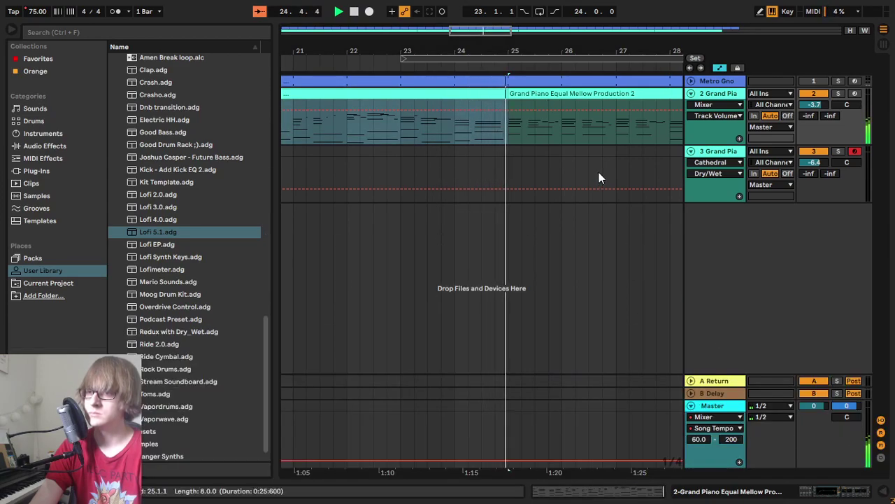
drag(550, 52, 508, 51)
double_click(464, 92)
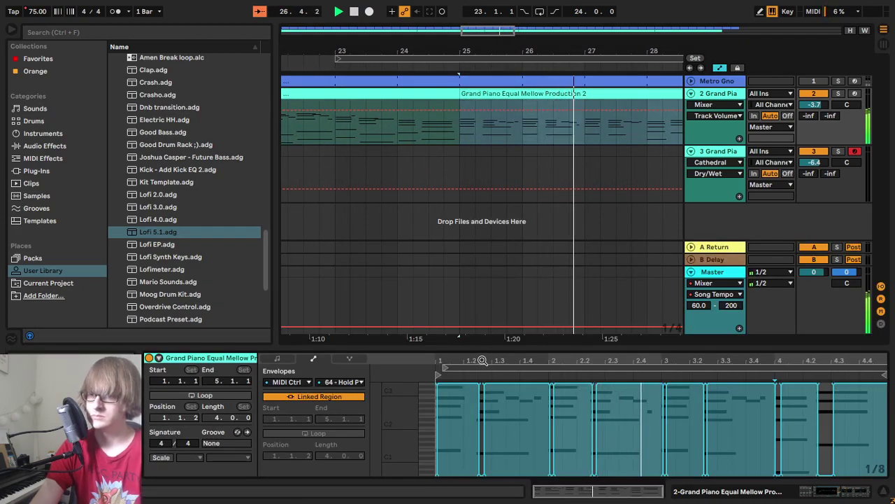
drag(481, 348, 481, 74)
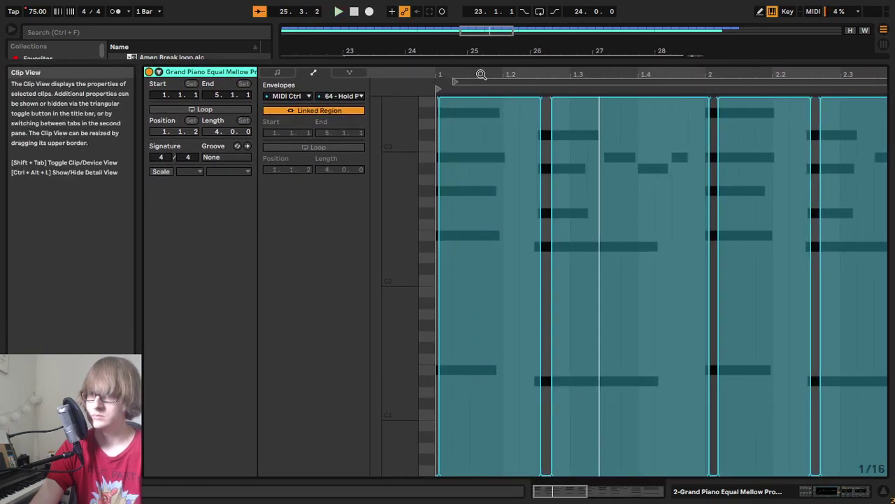
Step: Nudge the opening chord's E1 and E2 bass notes slightly later in the bar 25 clip and audition the timing
click(271, 74)
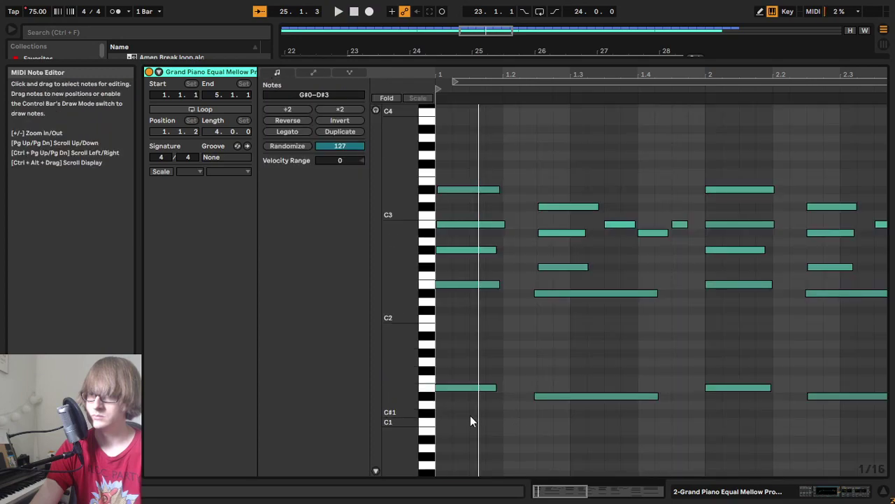
drag(458, 259, 459, 261)
key(Right)
key(Right)
key(Left)
key(space)
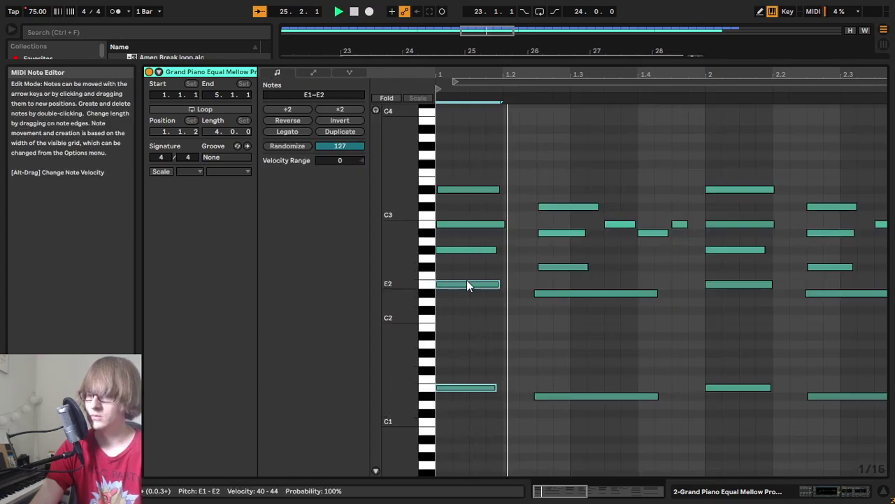
mouse_move(591, 67)
mouse_down()
mouse_move(593, 349)
mouse_move(596, 70)
mouse_up()
key(space)
key(space)
scroll(528, 218, up, 3)
key(space)
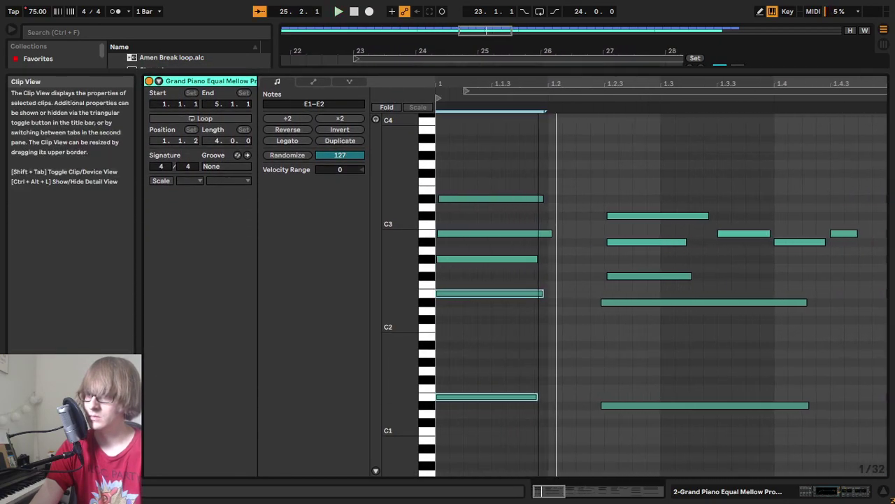
Step: Fine-tune the start timing of the opening chord's G#2, B2, E1 and E2 notes and play the clip back
scroll(528, 218, down, 1)
click(476, 280)
click(484, 259)
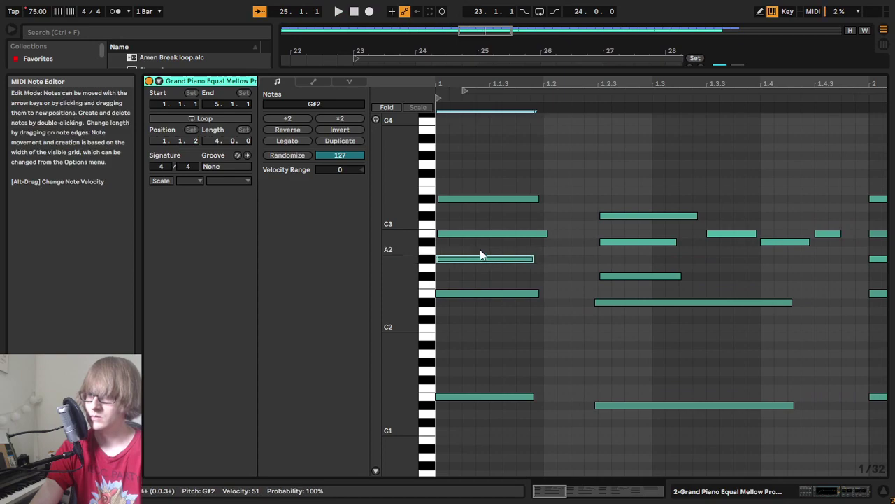
click(481, 233)
key(space)
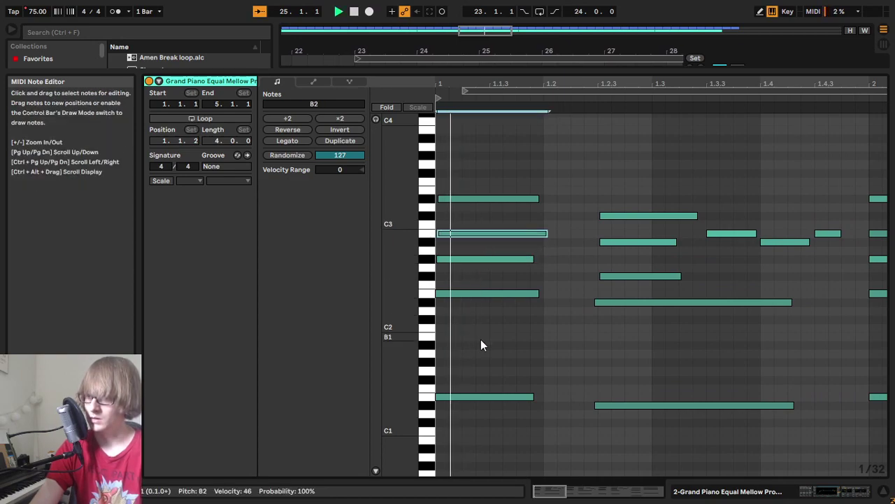
click(465, 396)
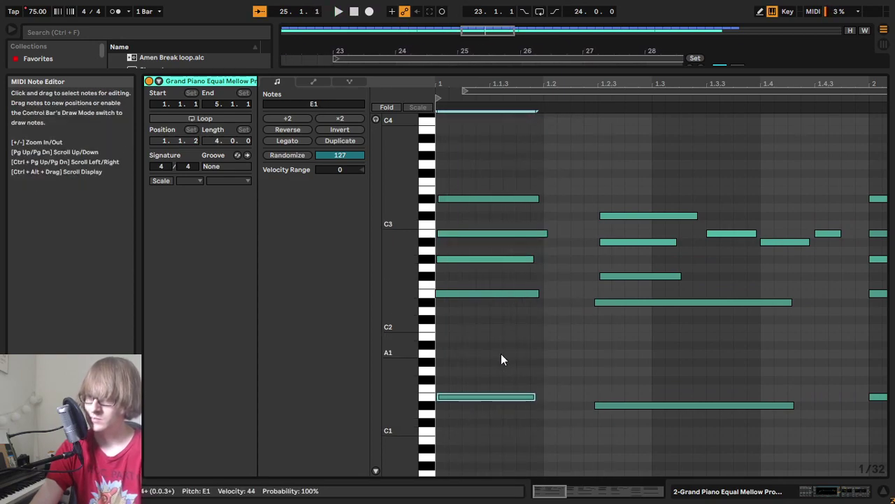
click(470, 293)
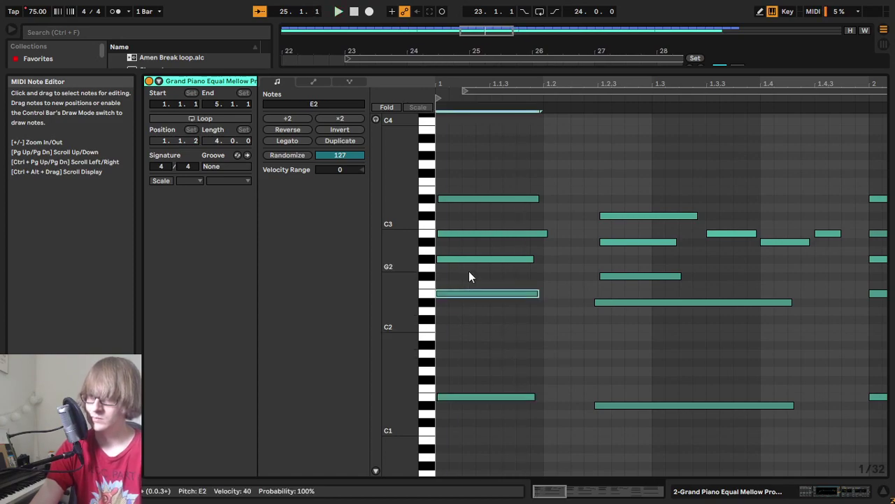
mouse_move(445, 83)
mouse_down()
mouse_move(446, 147)
mouse_move(445, 73)
mouse_up()
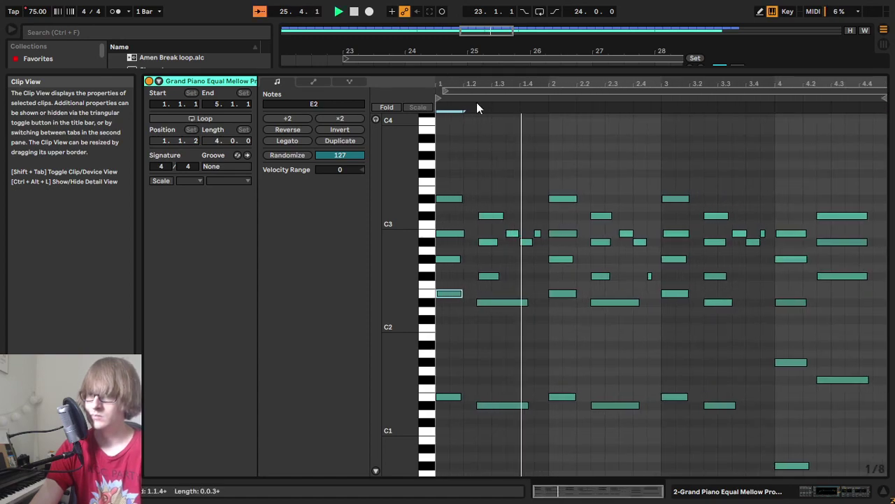
Step: Hide the clip detail view and fold the 3 Grand Piano track in the arrangement
drag(586, 70, 607, 206)
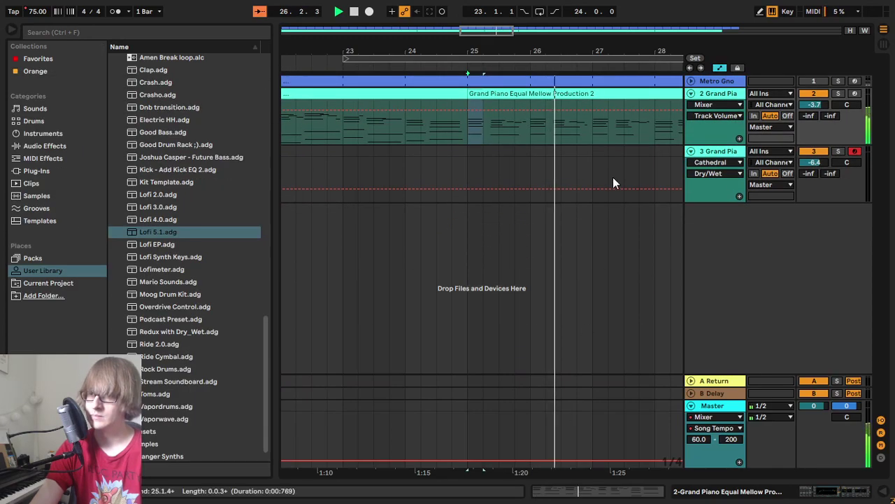
drag(607, 52, 404, 25)
click(487, 162)
click(690, 151)
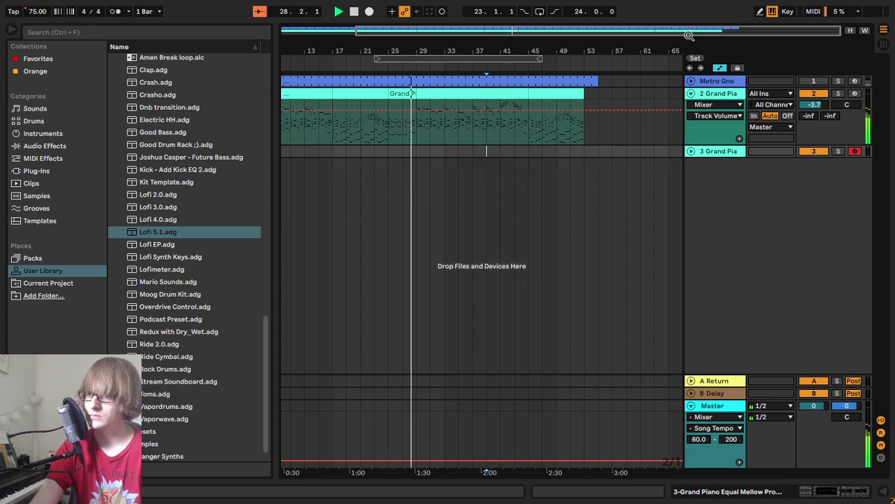
click(719, 68)
click(719, 69)
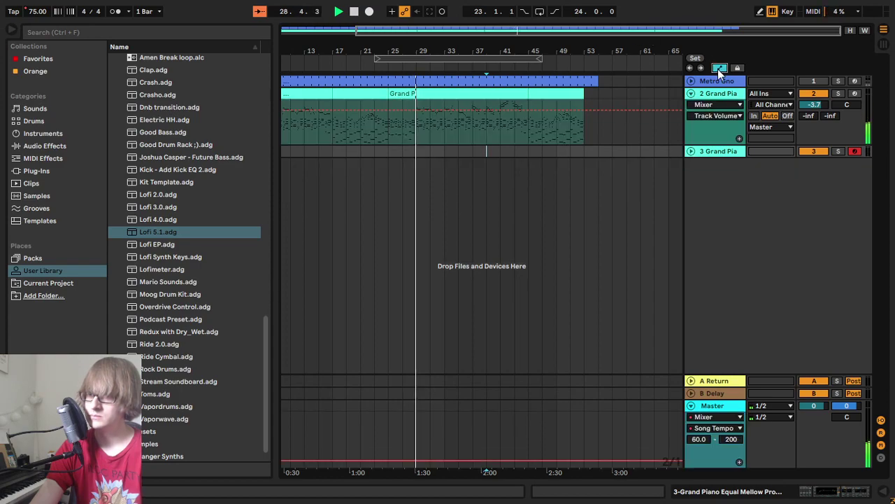
Step: Automate the song tempo to slow from 75 BPM near bar 51 to 70.20 BPM at bar 53
scroll(580, 51, up, 10)
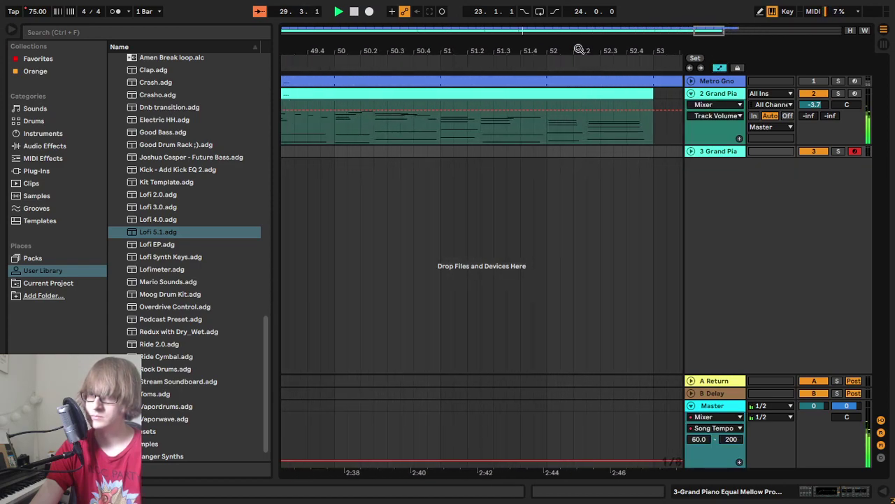
click(440, 460)
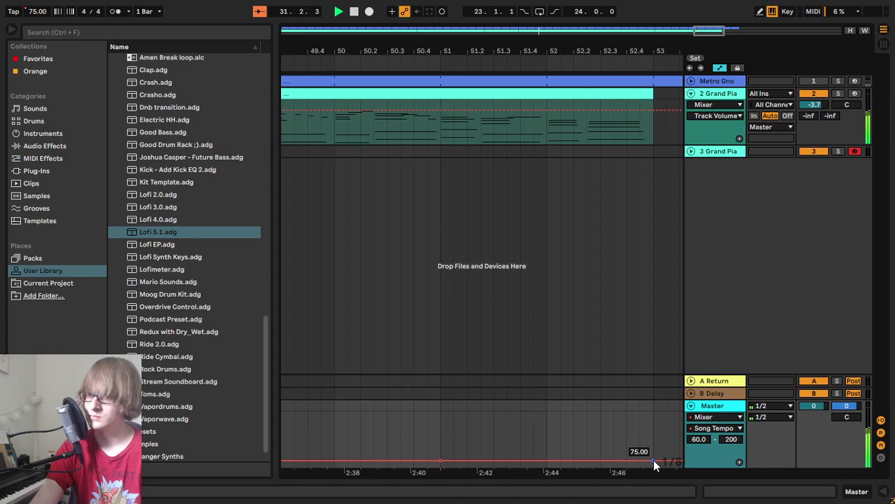
drag(653, 460, 654, 462)
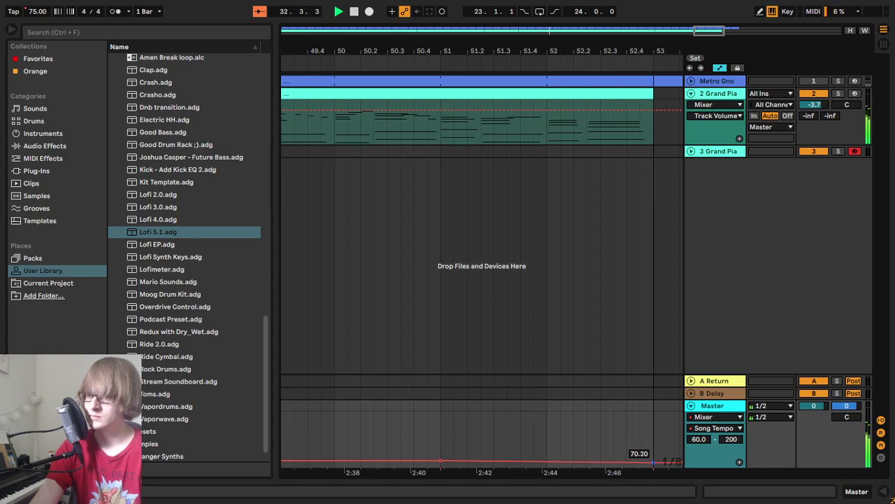
drag(644, 54, 644, 39)
drag(487, 39, 577, 17)
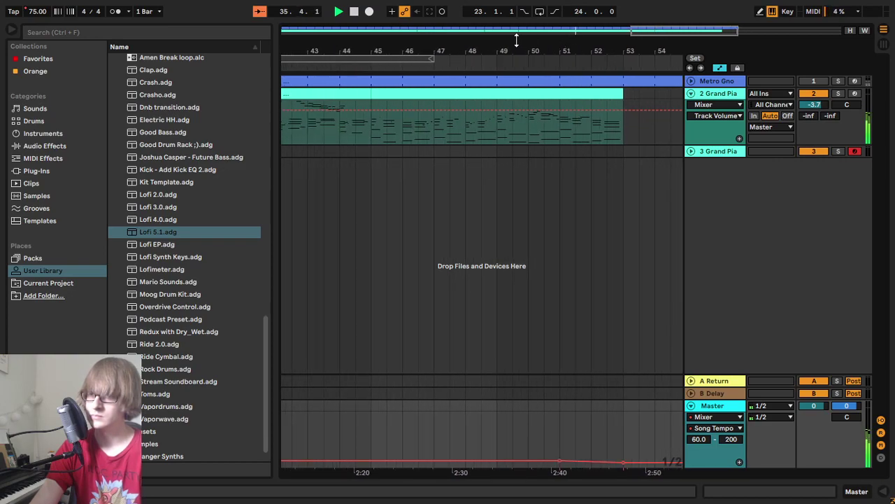
mouse_move(452, 55)
mouse_down()
mouse_move(727, 55)
mouse_move(734, 93)
mouse_up()
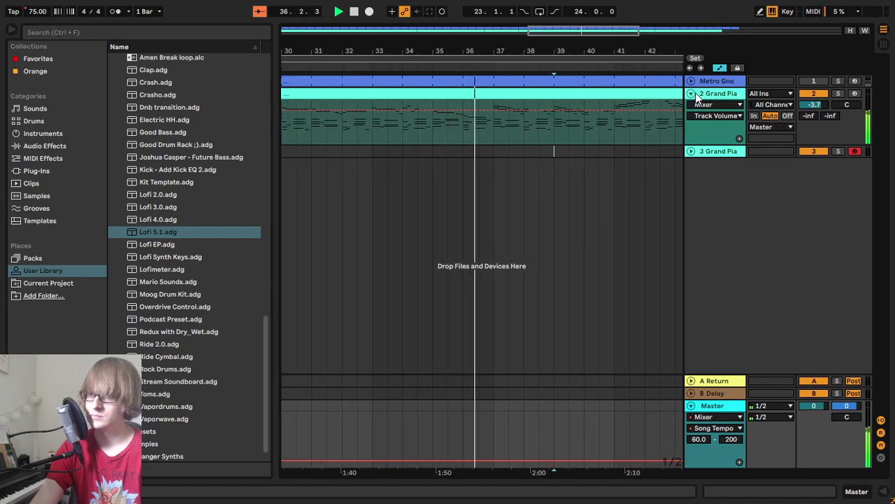
Step: Fold the 2 Grand Piano track, open its 16-bar clip and check the notes against playback from bar 9 onward
click(691, 93)
double_click(534, 92)
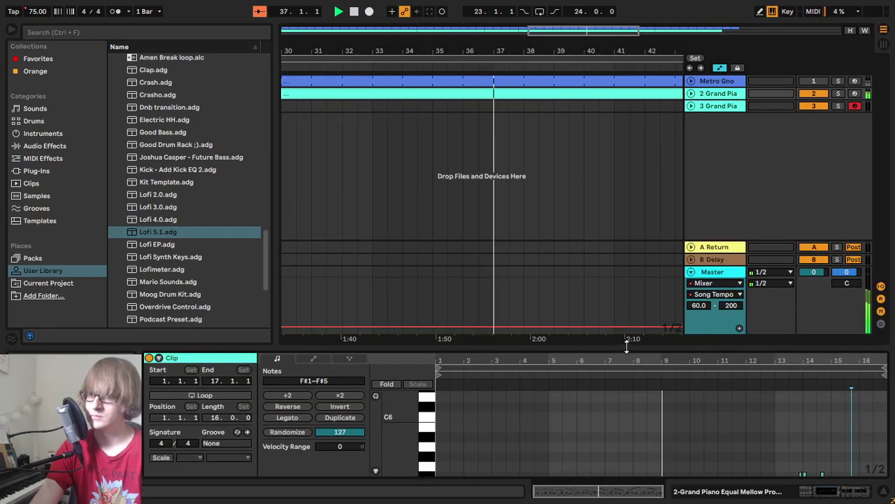
drag(627, 346, 617, 41)
drag(701, 57, 667, 59)
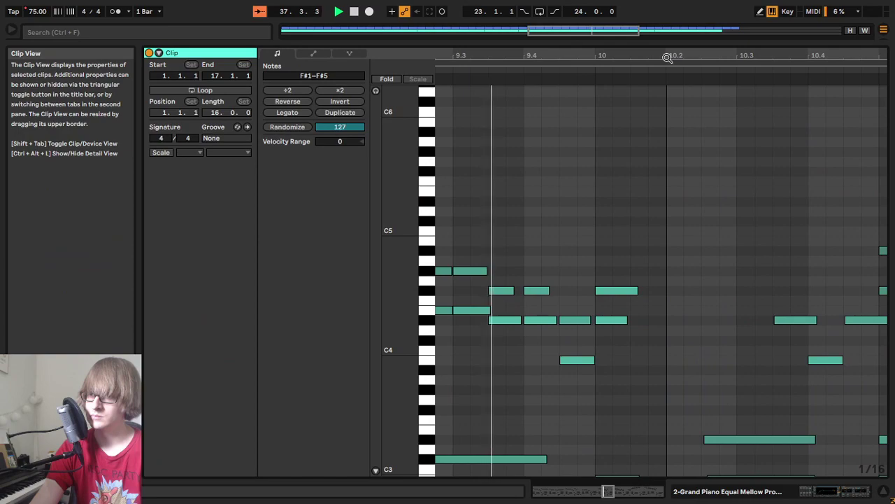
scroll(668, 161, down, 5)
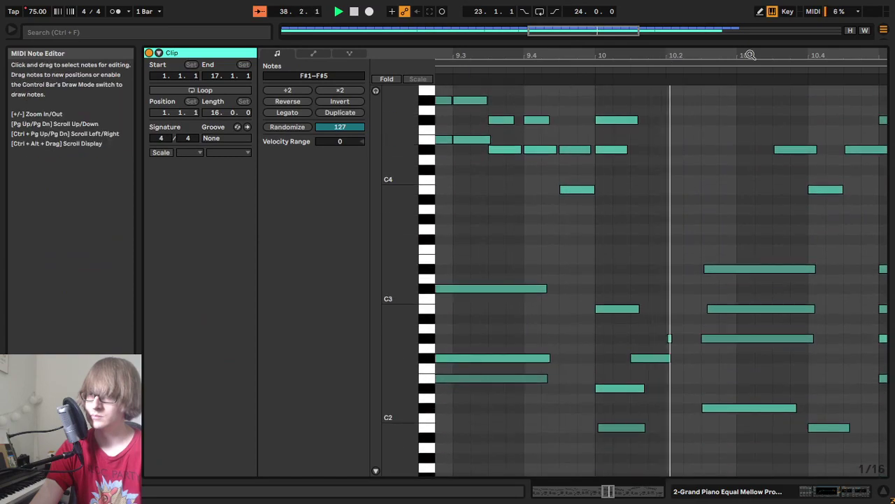
drag(751, 52, 607, 15)
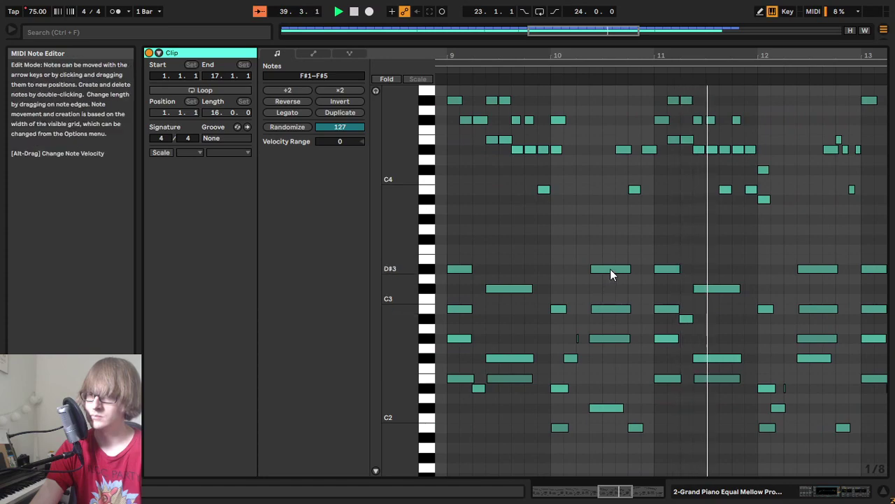
scroll(610, 273, down, 3)
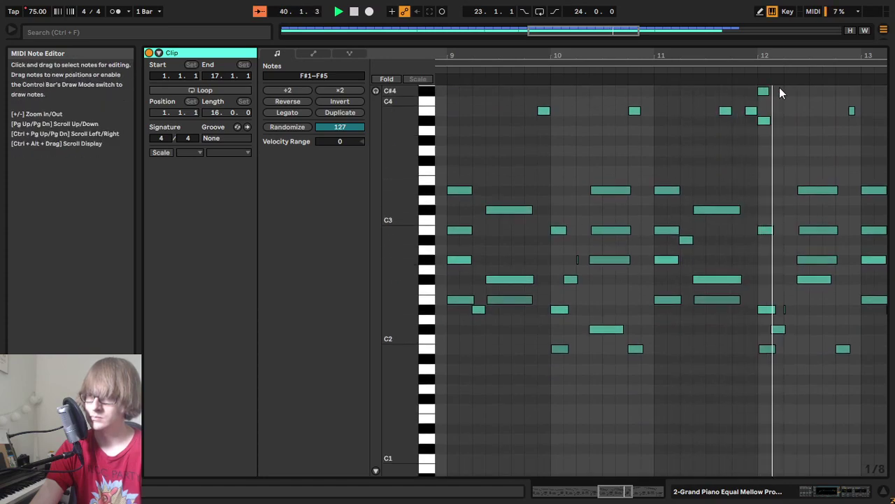
drag(799, 53, 657, 52)
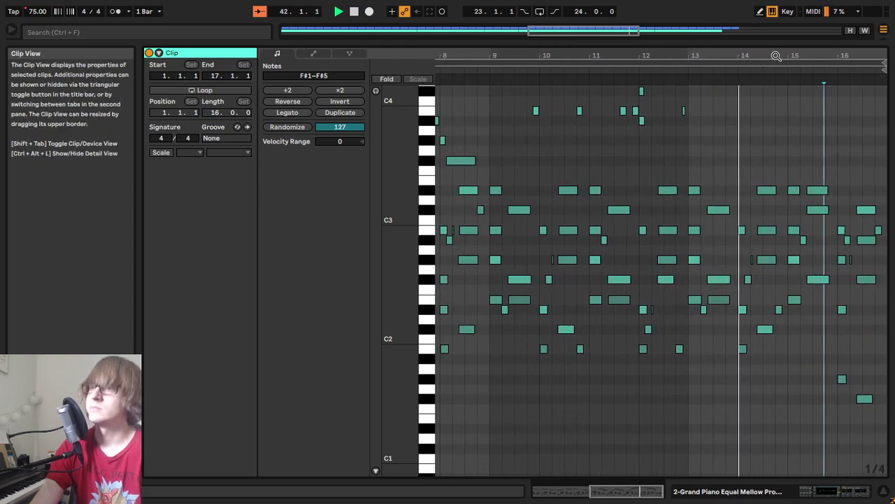
scroll(806, 227, up, 3)
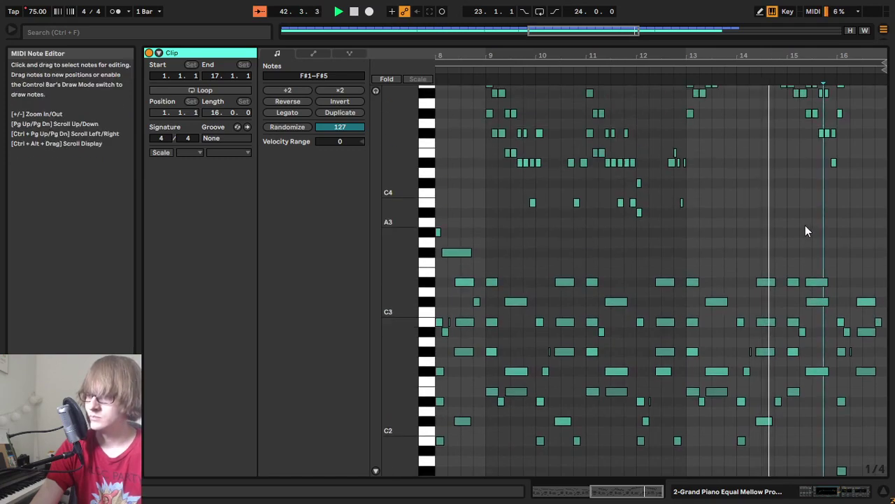
scroll(794, 188, up, 3)
drag(816, 53, 709, 53)
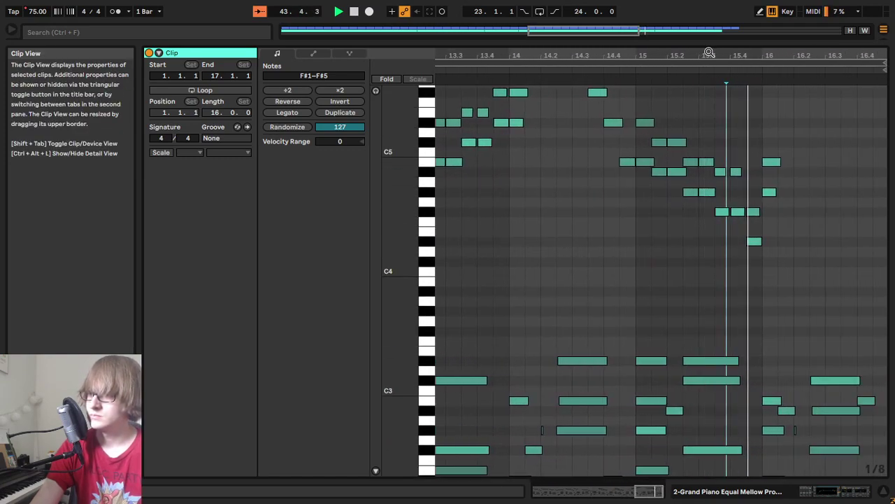
Step: Open the final eight-bar clip on the 2 Grand Piano track and check its closing notes during playback
drag(800, 42, 789, 356)
drag(634, 45, 363, 18)
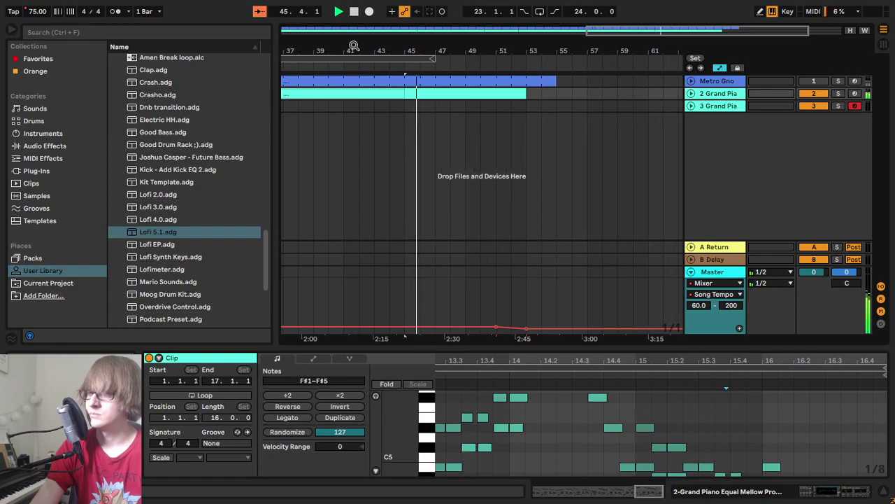
click(465, 119)
double_click(476, 95)
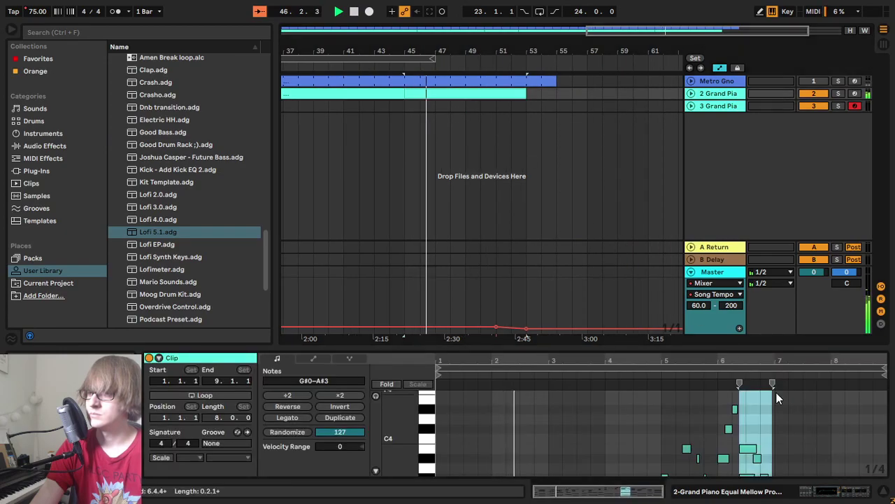
drag(650, 349, 459, 63)
click(795, 132)
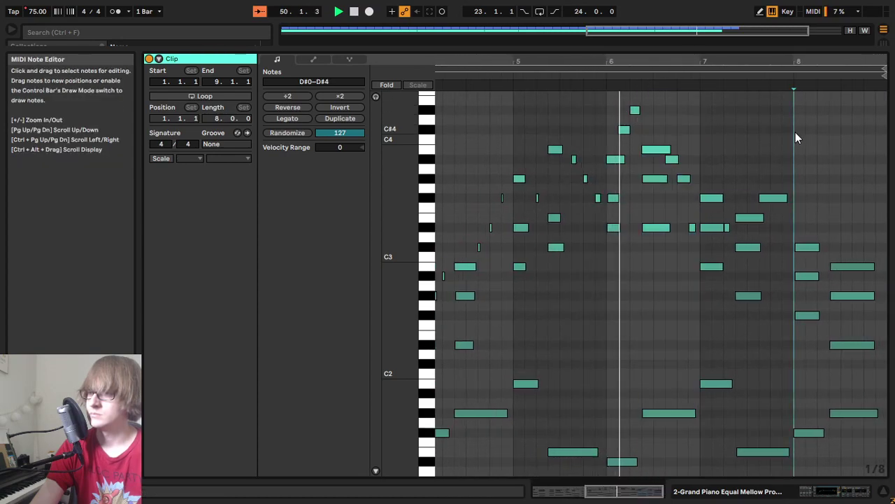
scroll(794, 134, down, 5)
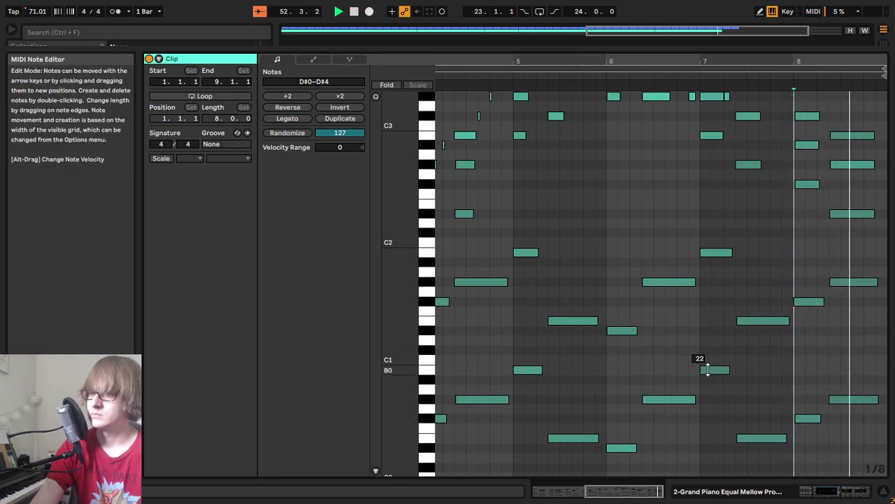
drag(854, 51, 677, 328)
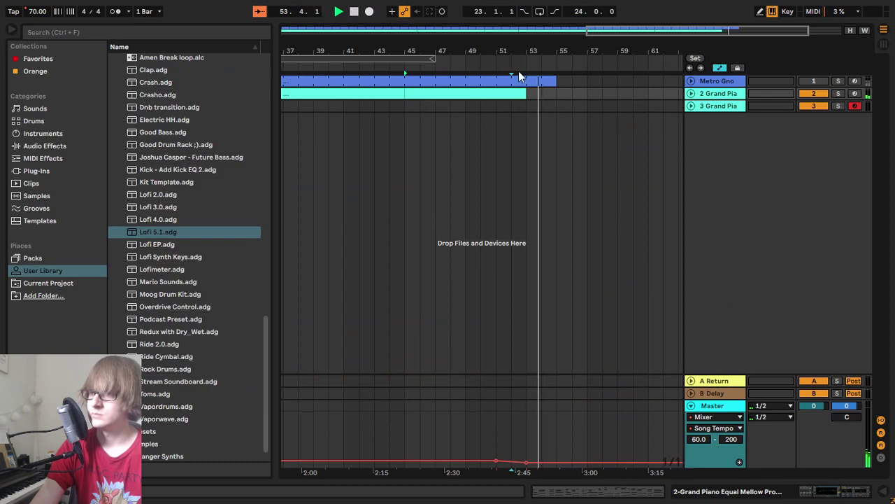
Step: Unfold the 2 Grand Piano track and replay the song's ending after bar 52
mouse_move(532, 51)
mouse_down()
mouse_move(531, 67)
mouse_move(536, 59)
mouse_up()
click(691, 94)
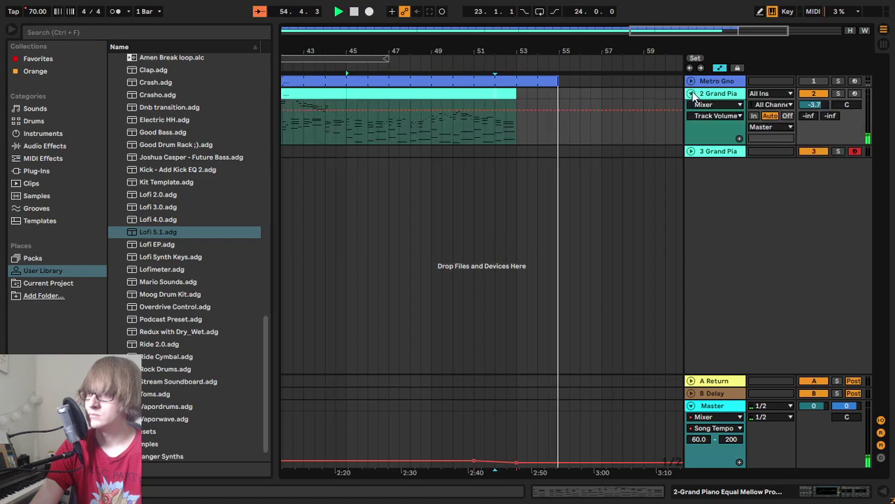
click(482, 65)
drag(496, 56, 409, 32)
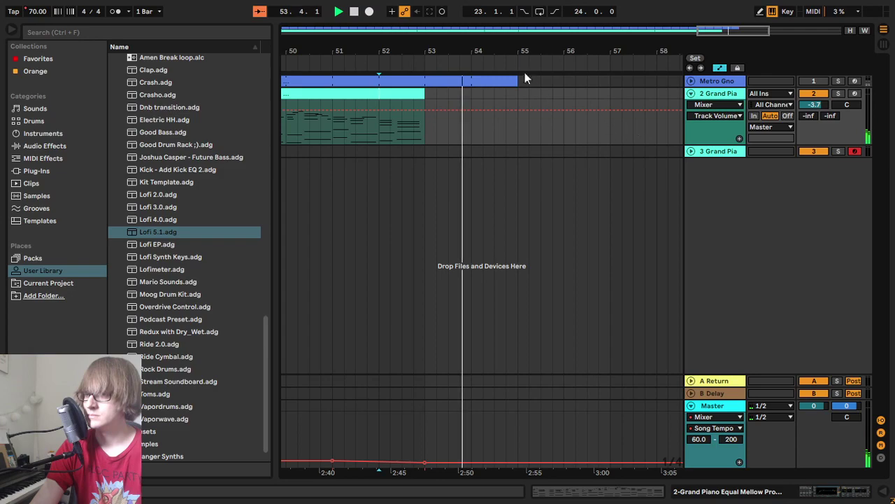
click(712, 105)
click(712, 104)
Step: Add a Utility audio effect after the Cathedral reverb in the 2 Grand Piano device chain
double_click(719, 94)
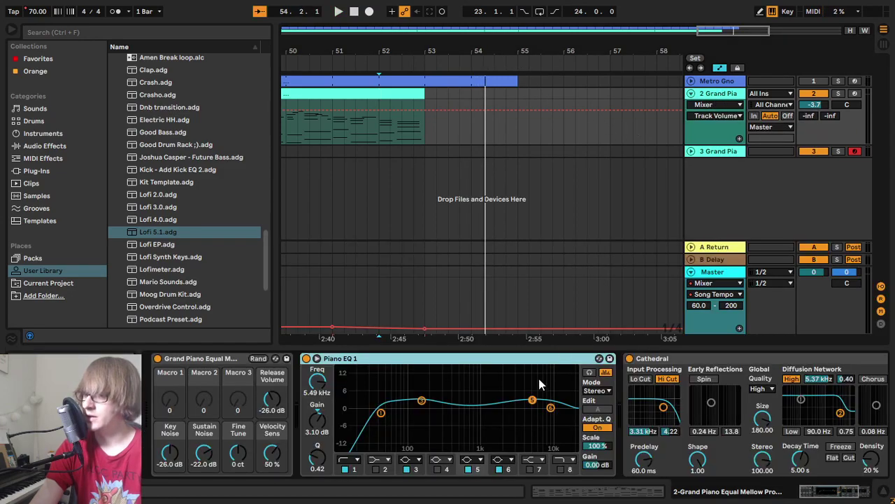
scroll(676, 360, right, 3)
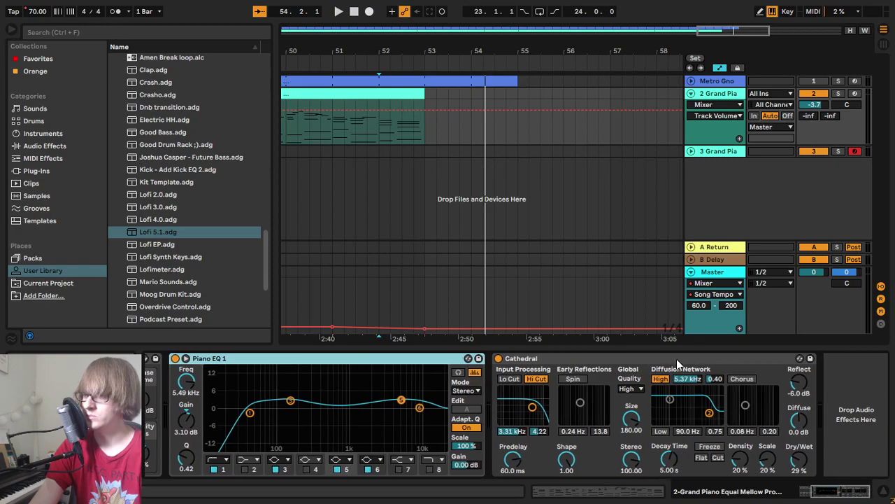
click(49, 145)
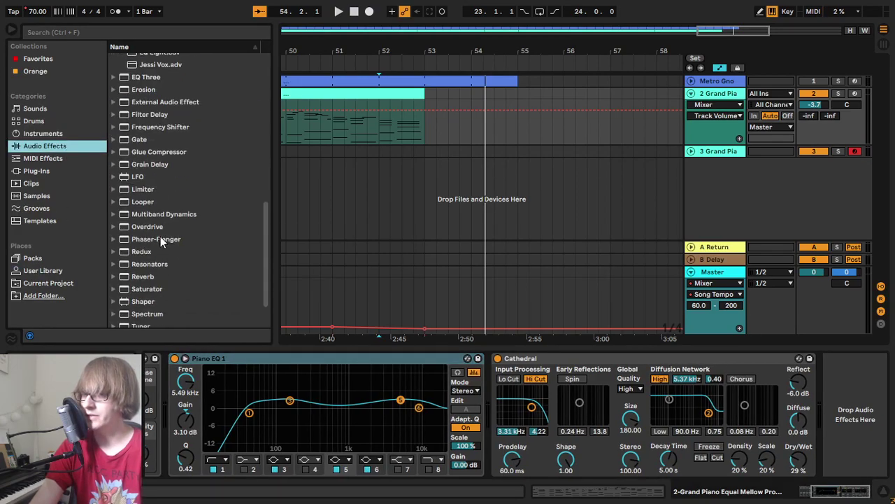
scroll(143, 284, down, 2)
click(145, 295)
drag(891, 408, 862, 416)
Step: Automate the Utility gain on 2 Grand Piano to fade from bar 53 down to -inf dB at bar 55
click(711, 104)
click(720, 151)
click(719, 116)
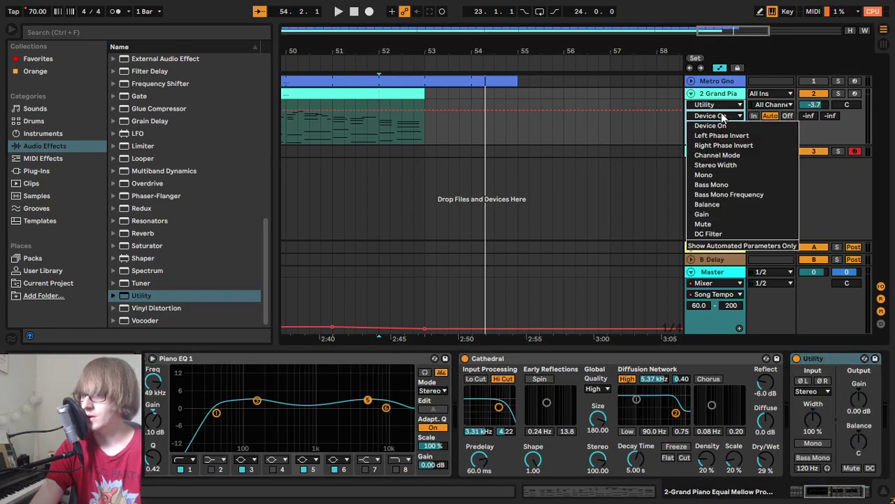
click(718, 214)
click(519, 125)
drag(520, 123, 519, 144)
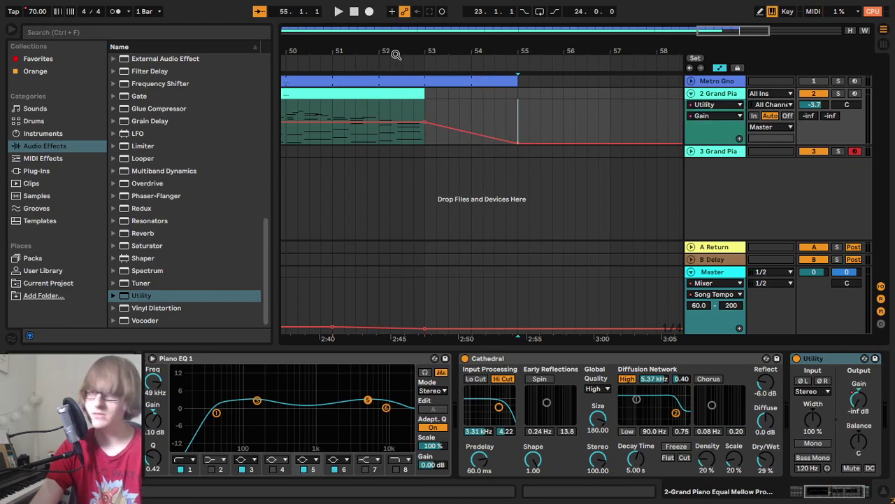
Step: Play the ending, bend the gain fade into a curve that drops late, and extend its end point to bar 56
click(368, 78)
key(space)
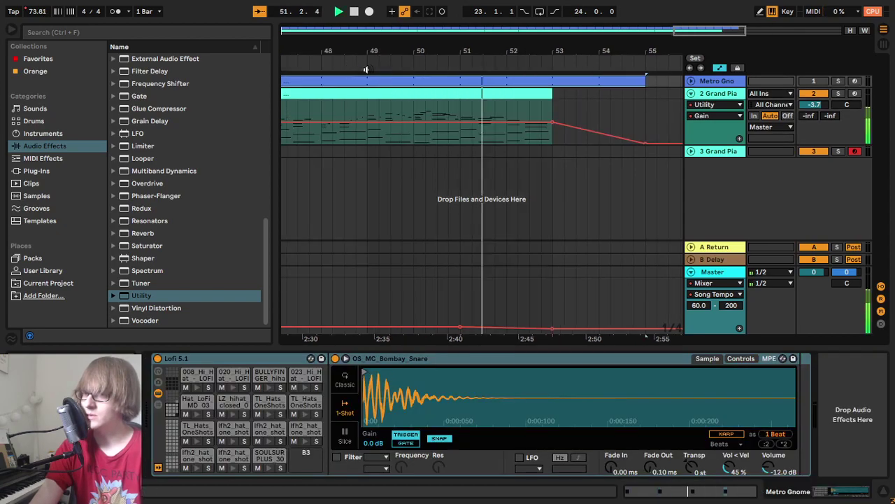
drag(639, 122, 638, 101)
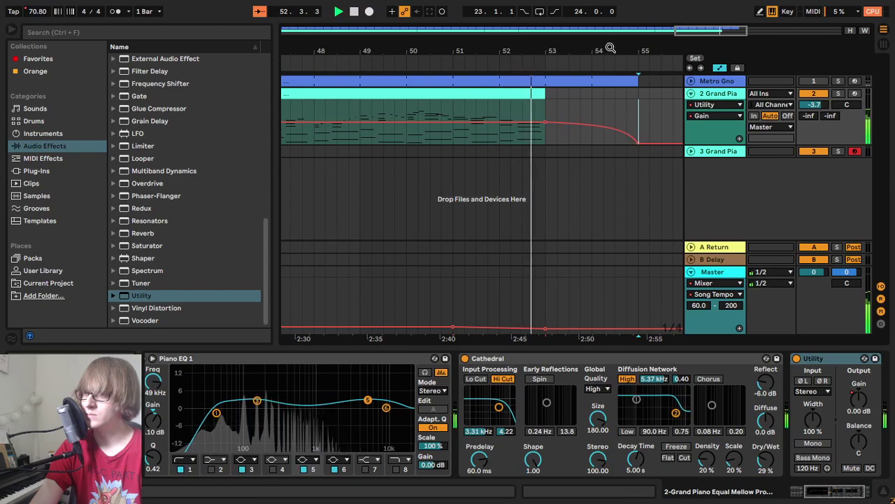
drag(610, 49, 502, 47)
drag(532, 144, 579, 143)
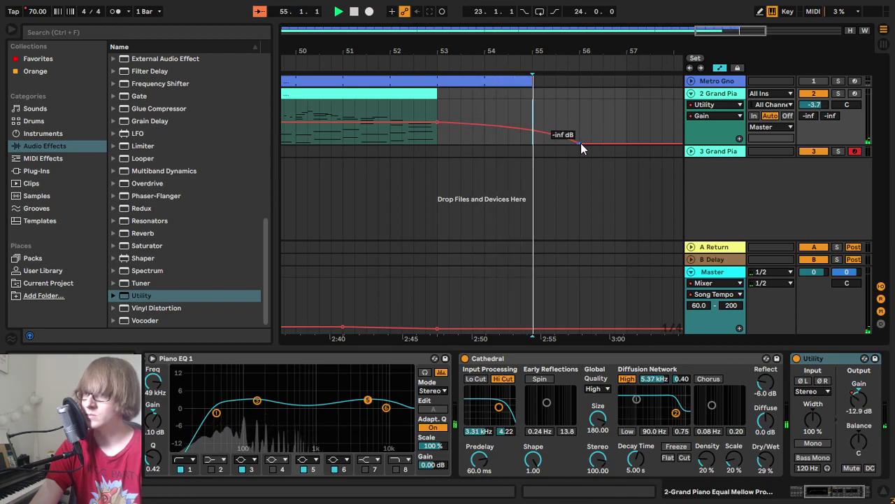
drag(581, 144, 569, 144)
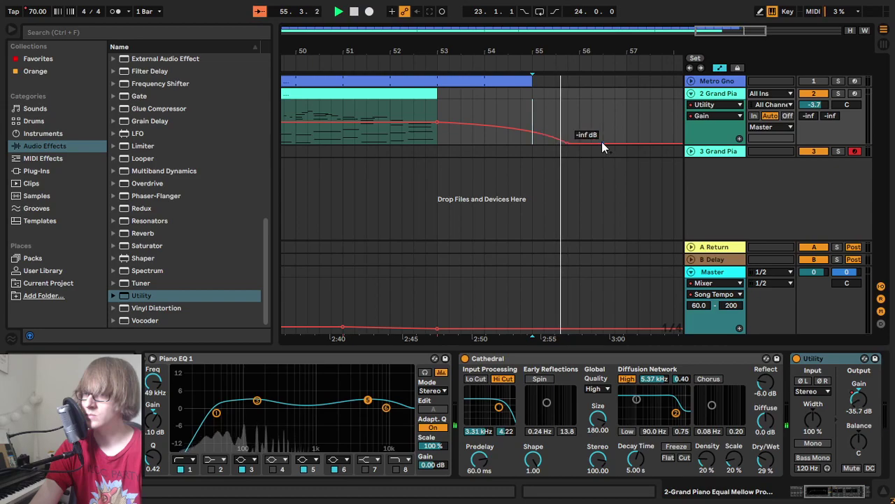
click(582, 127)
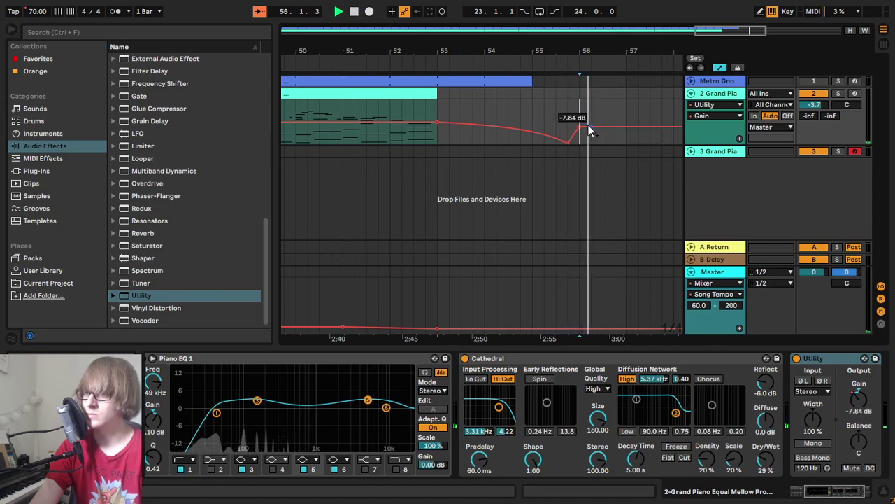
key(ctrl+z)
key(ctrl+z)
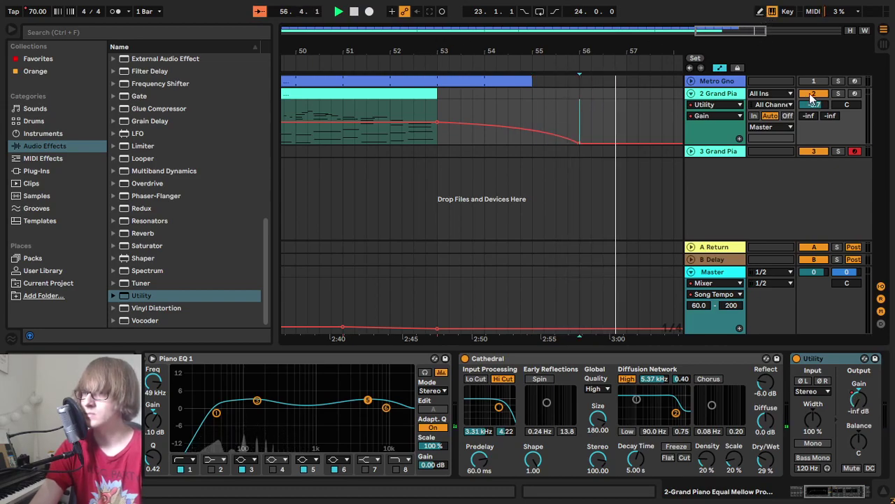
Step: Hide the automation and insert an empty one-beat MIDI clip at bar 56 on the 2 Grand Piano track
click(591, 132)
key(a)
double_click(586, 120)
drag(560, 48, 654, 28)
click(521, 69)
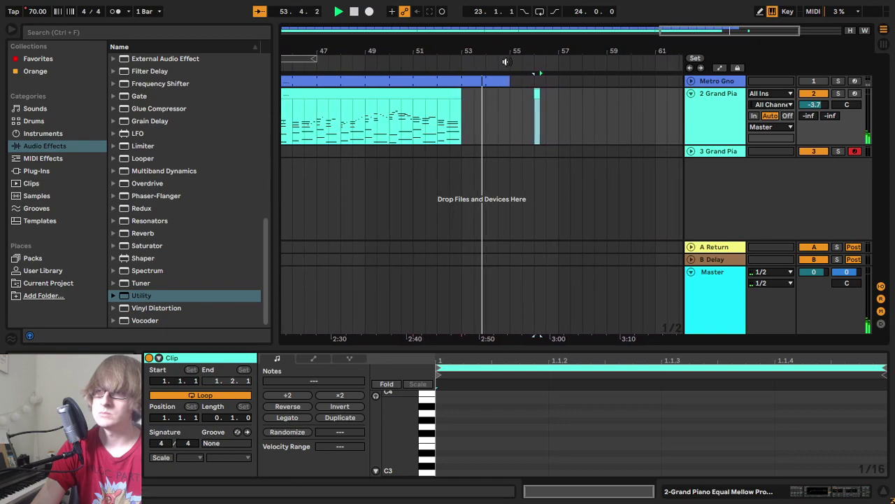
Step: Listen to the faded ending through the empty clip and stop playback
drag(513, 50, 571, 101)
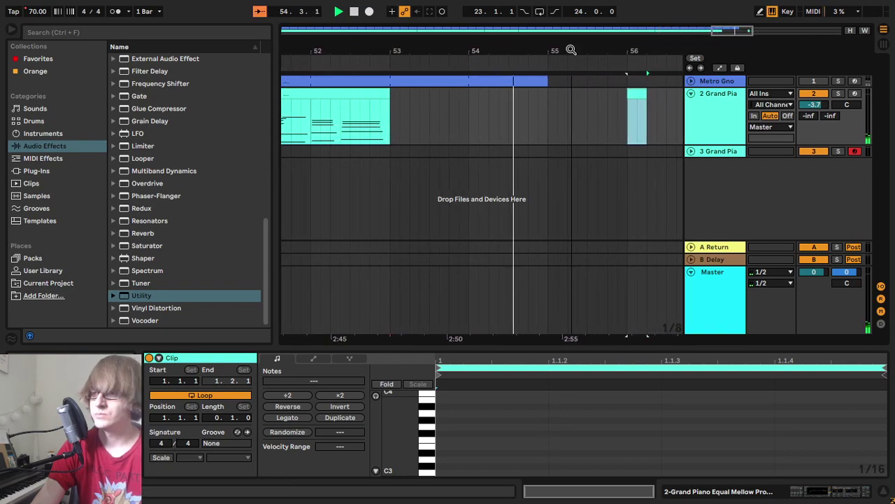
click(693, 95)
click(692, 95)
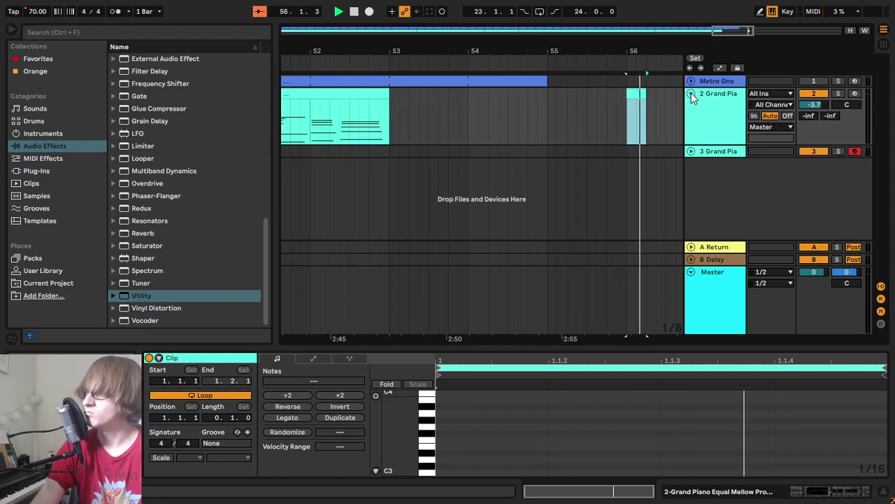
key(space)
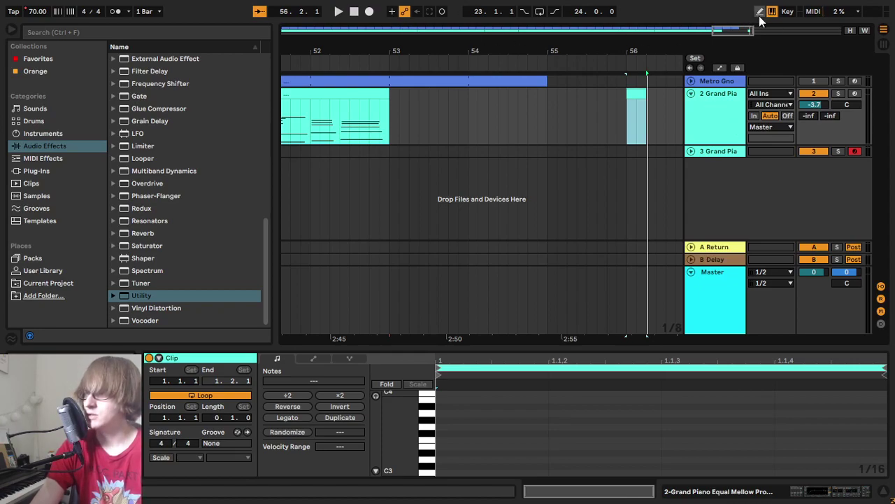
Step: Show the automation and move both the gain fade's end point and the empty clip to 55.4.1
click(718, 67)
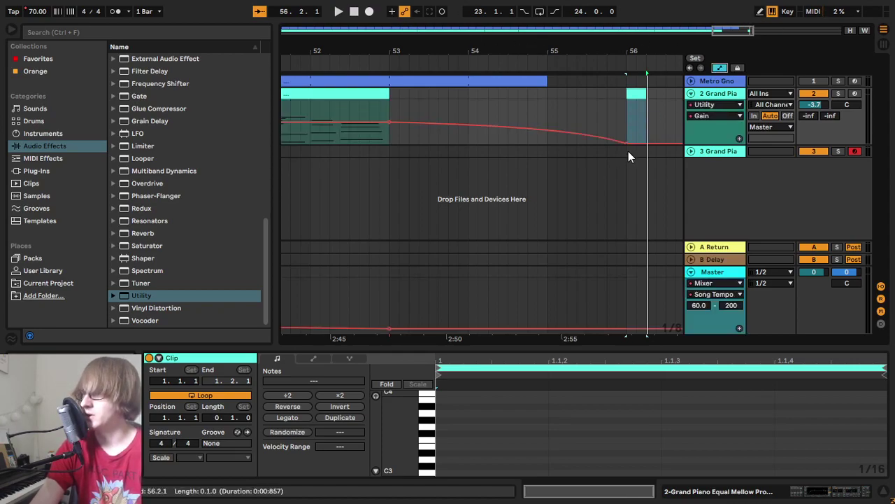
drag(627, 144, 607, 144)
drag(635, 94, 616, 94)
Step: Replay the ending and move the gain fade's end point and the empty clip one beat earlier, to 55.3.1
click(364, 61)
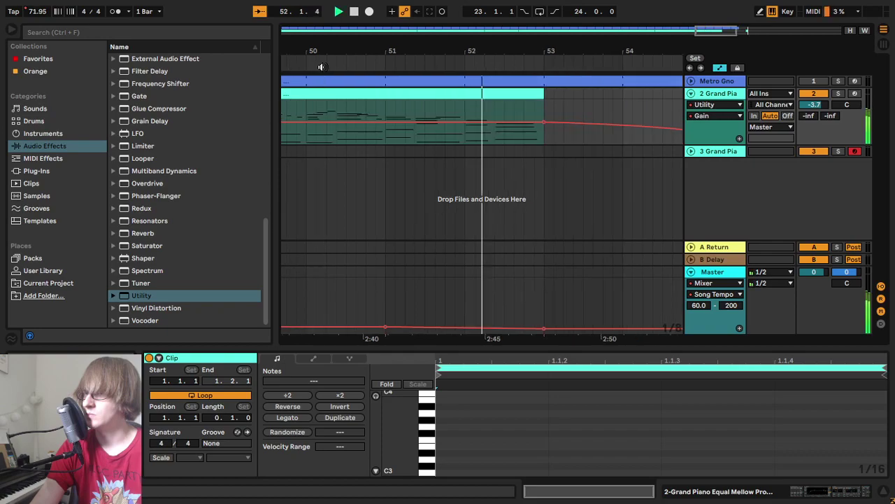
drag(523, 40, 556, 15)
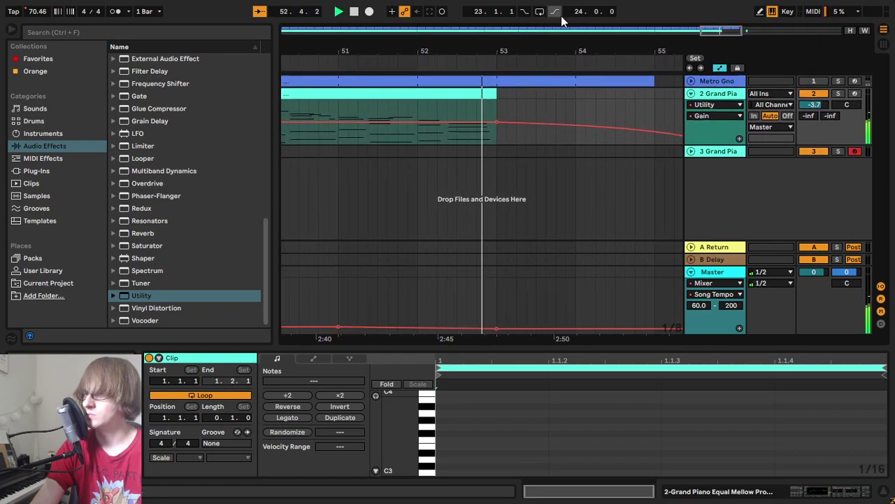
drag(652, 46, 561, 48)
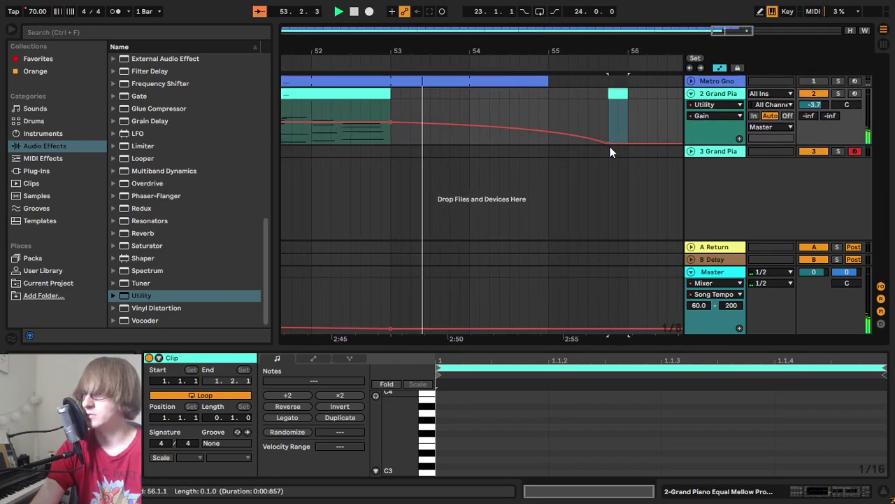
drag(605, 143, 589, 143)
drag(618, 98, 597, 100)
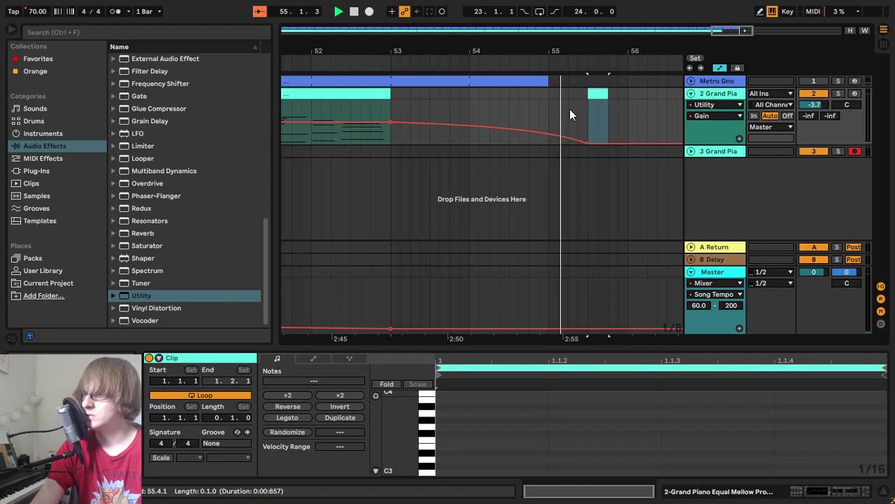
Step: Stop the playback of the ending and hide the automation in the arrangement
click(570, 108)
key(space)
drag(601, 48, 606, 14)
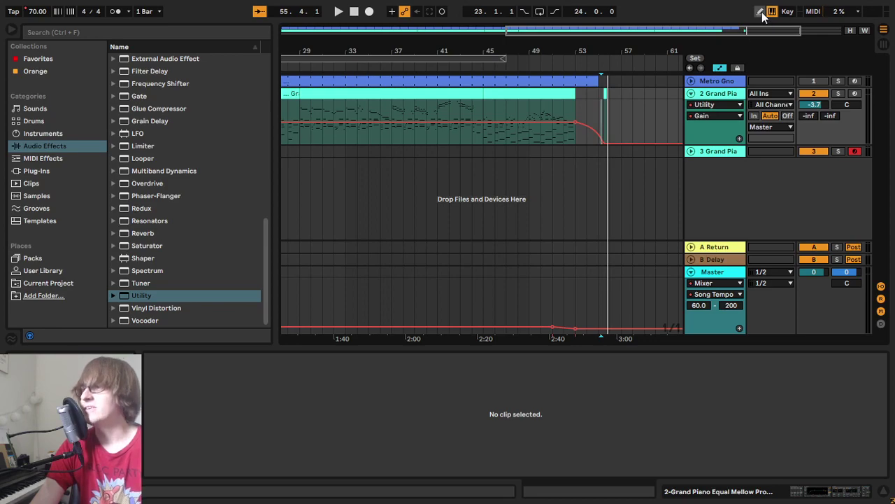
click(722, 65)
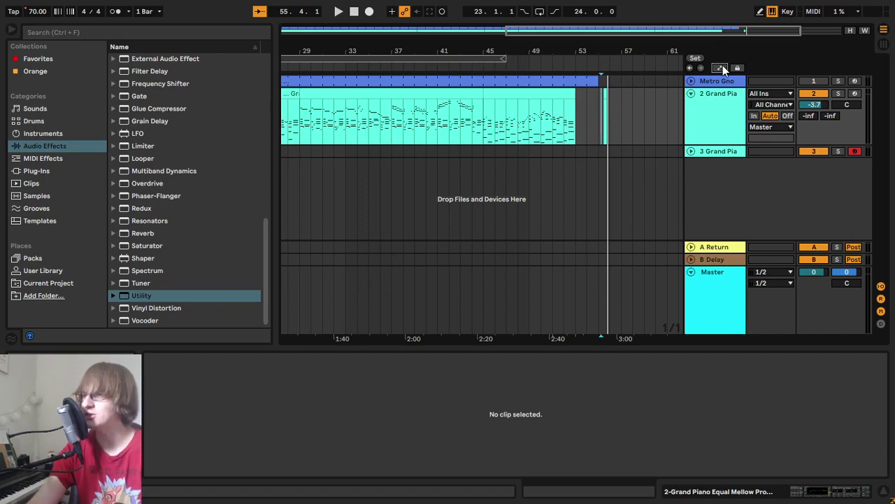
click(620, 114)
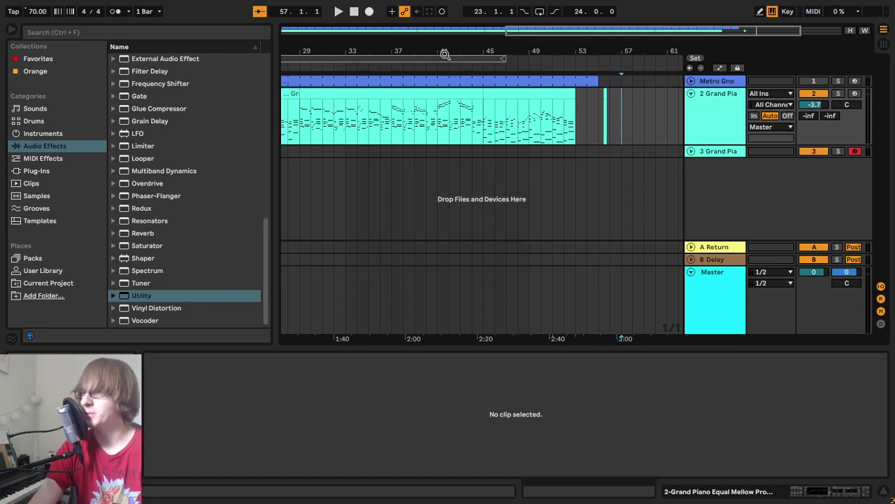
Step: Fit the whole song in the arrangement view and return the playback position to 1.1.1
drag(444, 55, 529, 52)
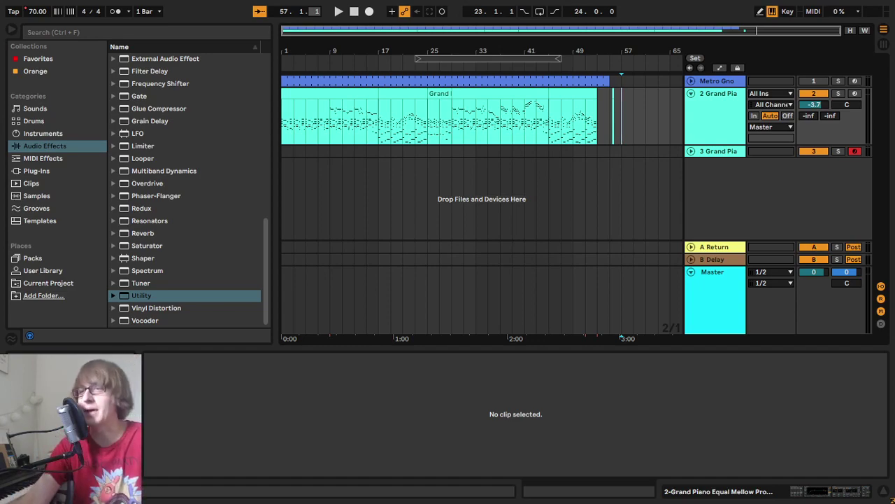
click(354, 11)
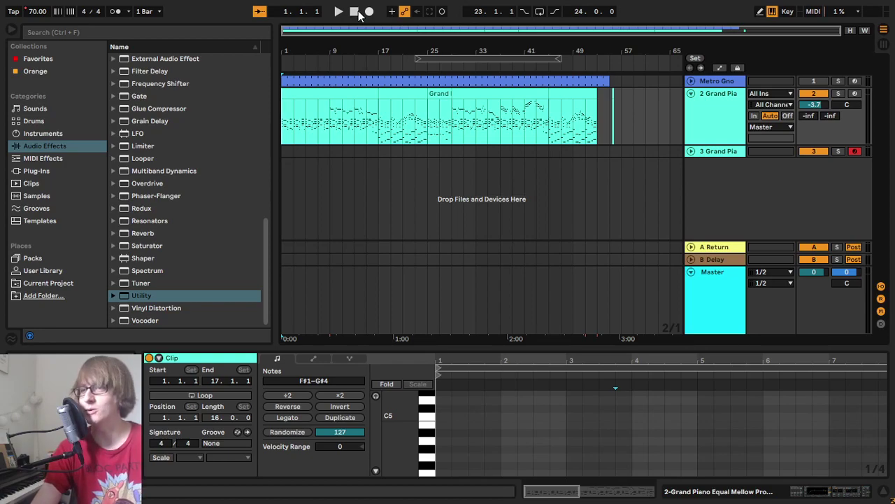
mouse_move(377, 51)
mouse_down()
mouse_move(389, 91)
mouse_move(426, 90)
mouse_move(378, 54)
mouse_up()
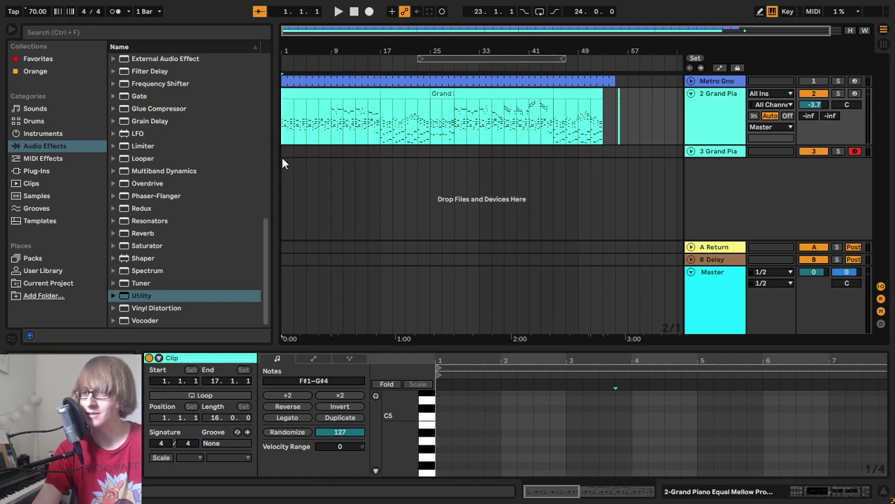
click(284, 154)
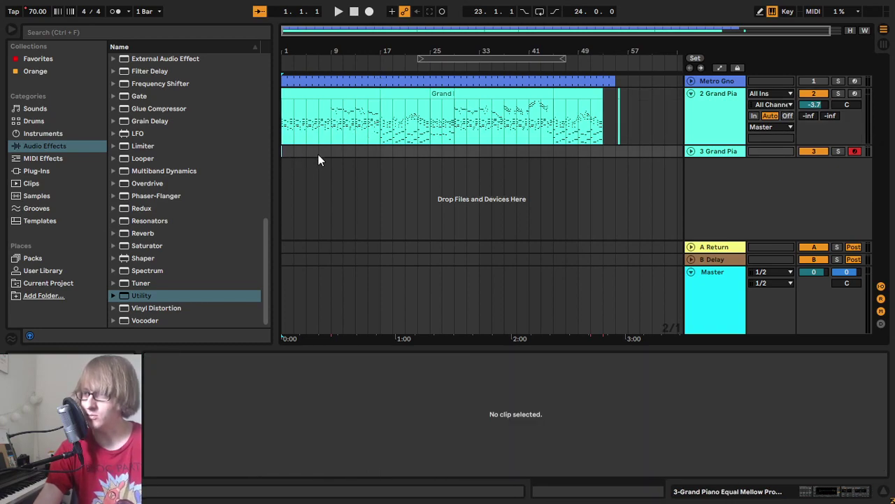
Step: Show the device chain of the 2 Grand Piano track, review its effects, and play the song from the beginning
click(728, 130)
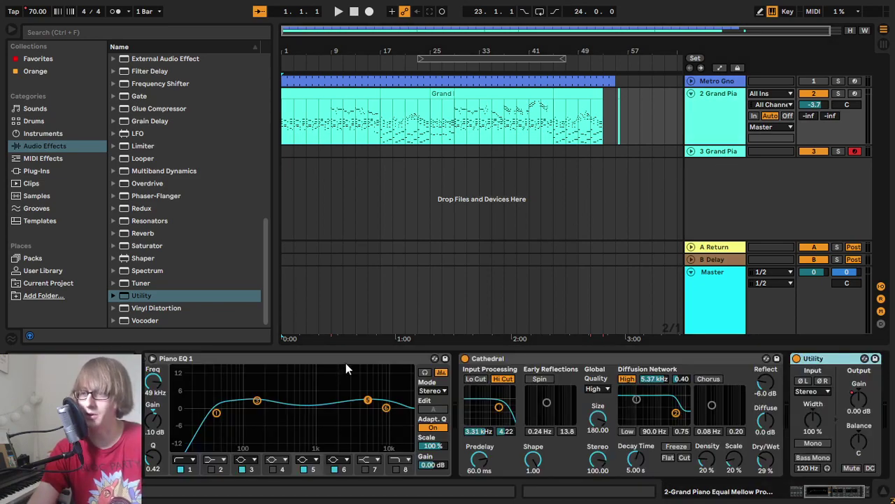
scroll(607, 356, down, 3)
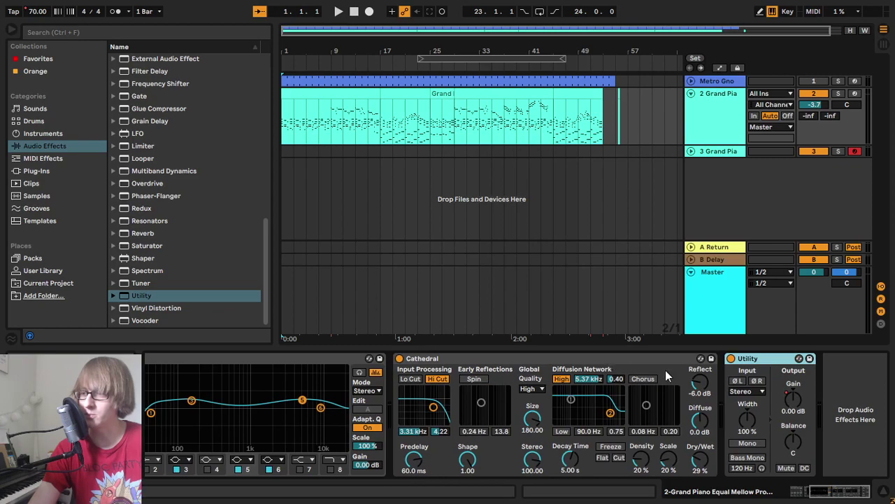
scroll(773, 361, up, 10)
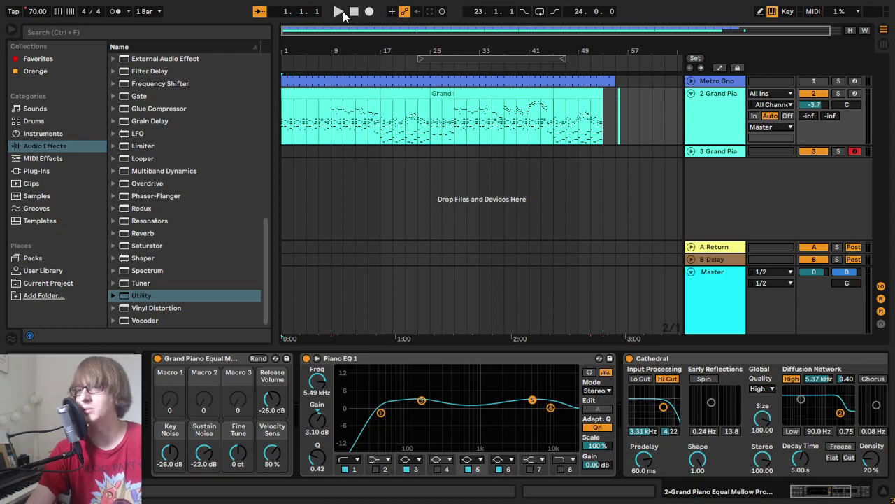
click(340, 12)
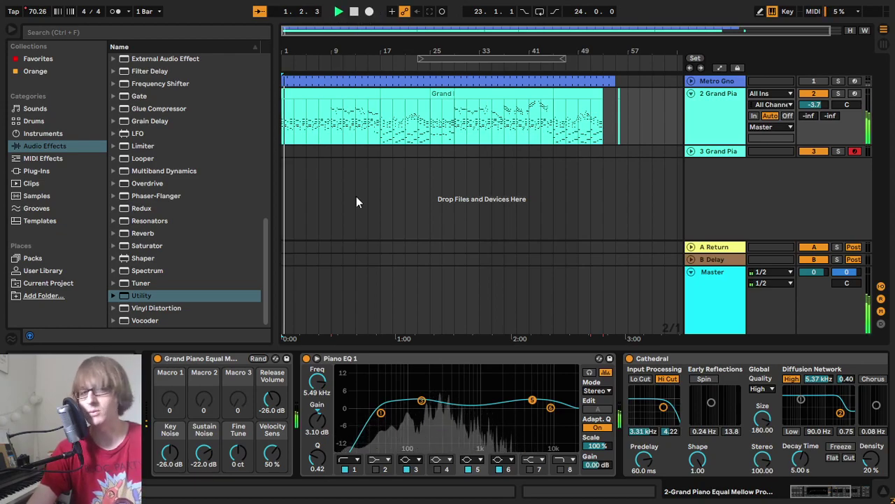